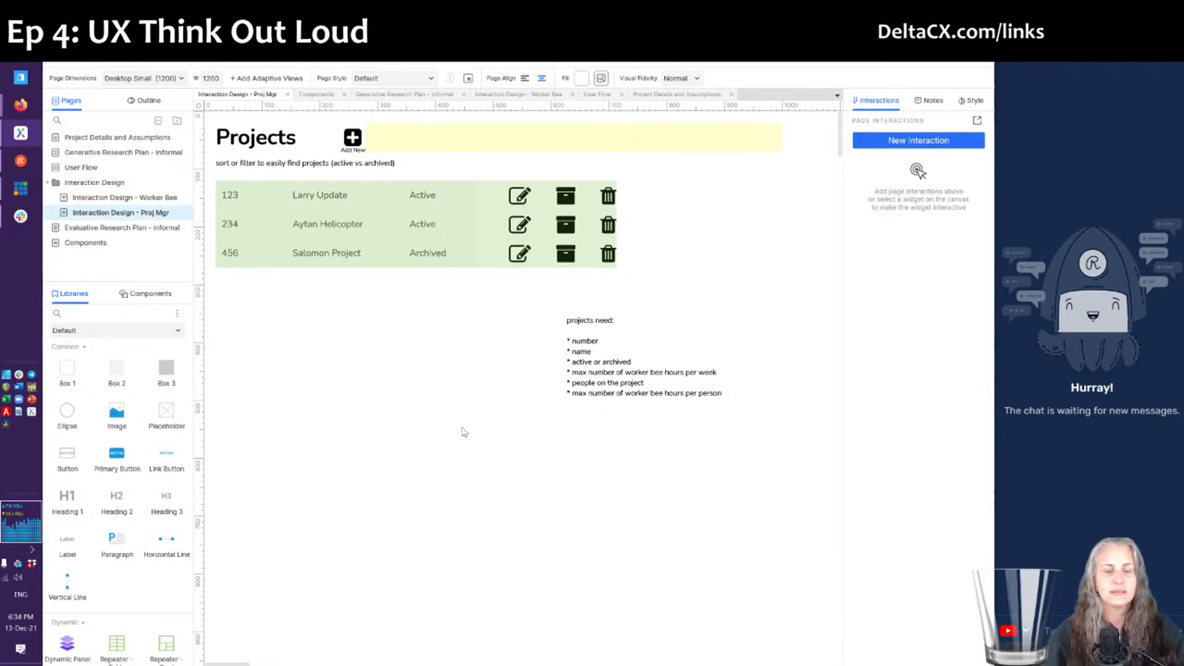
- Select the project table, the 'projects need' notes label and the sort/filter hint label on Proj Mgr
{"action": "left_click", "coordinate": [294, 198]}
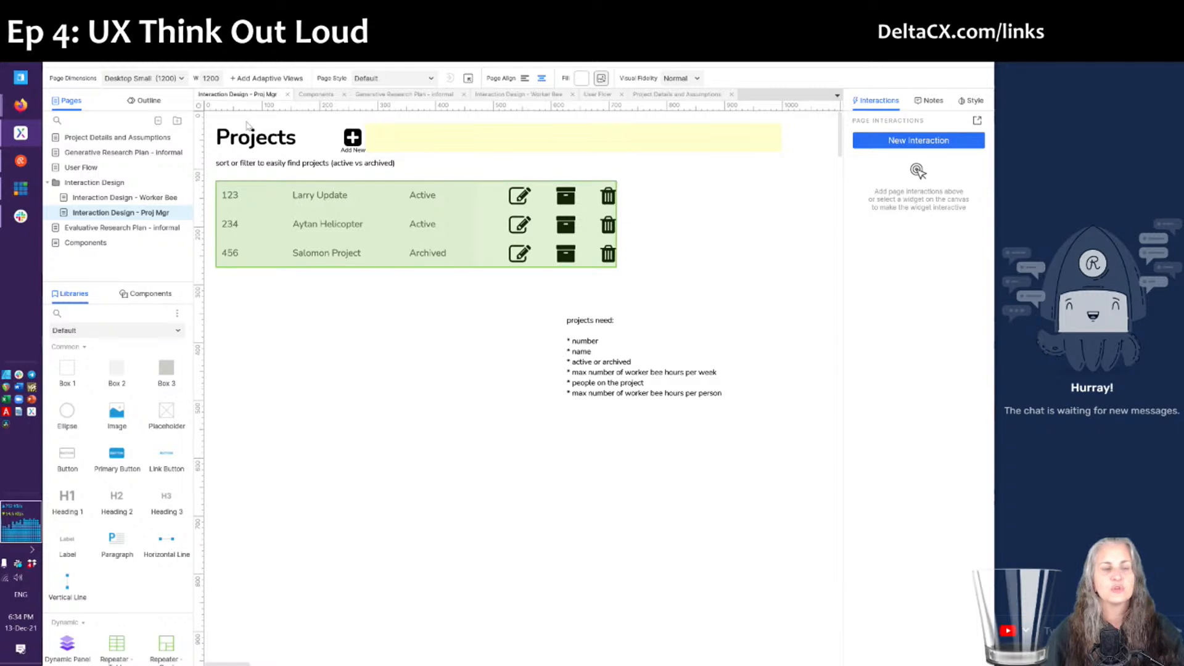
{"action": "left_click", "coordinate": [486, 285]}
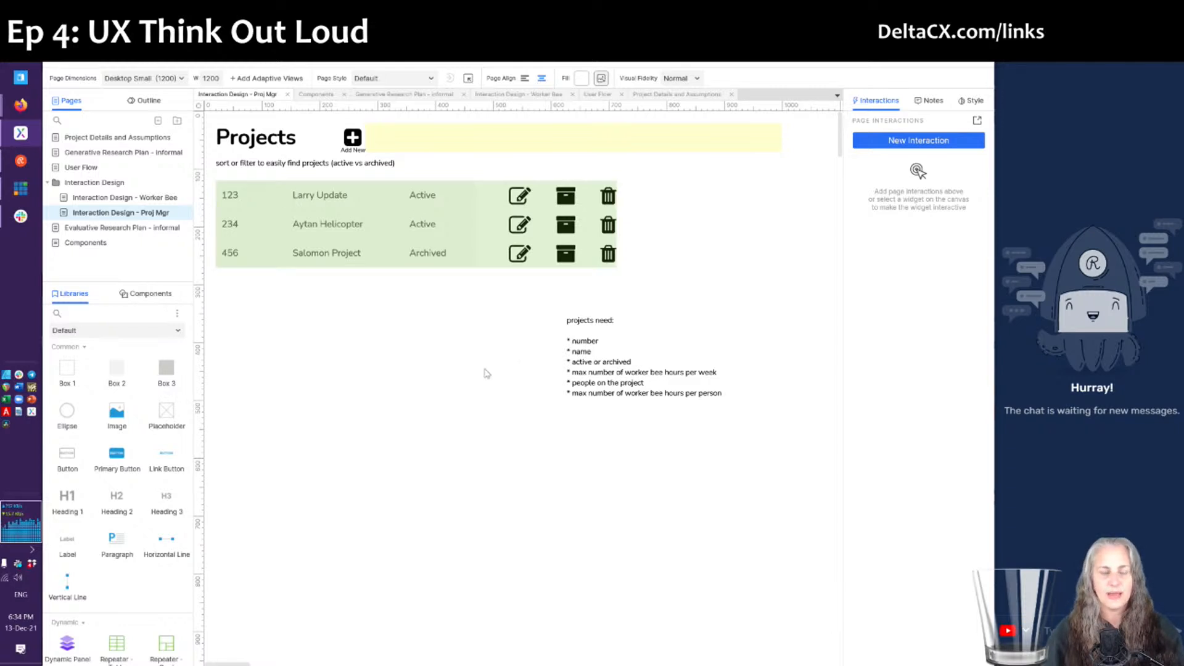
{"action": "left_click", "coordinate": [607, 341]}
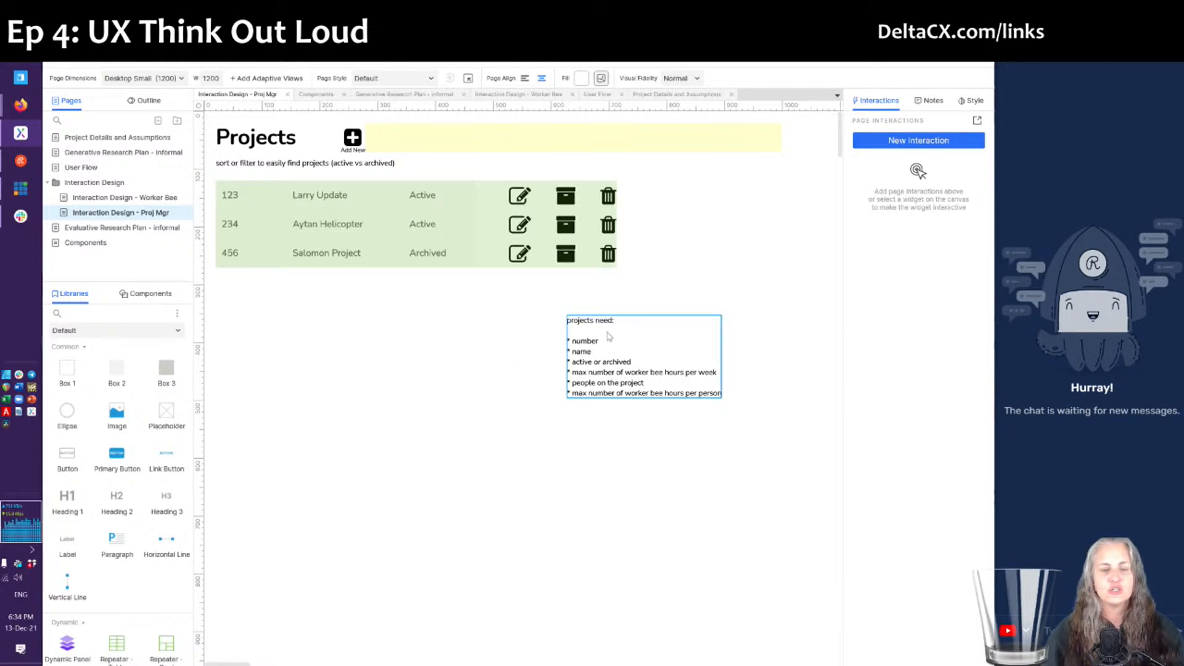
{"action": "left_click", "coordinate": [276, 163]}
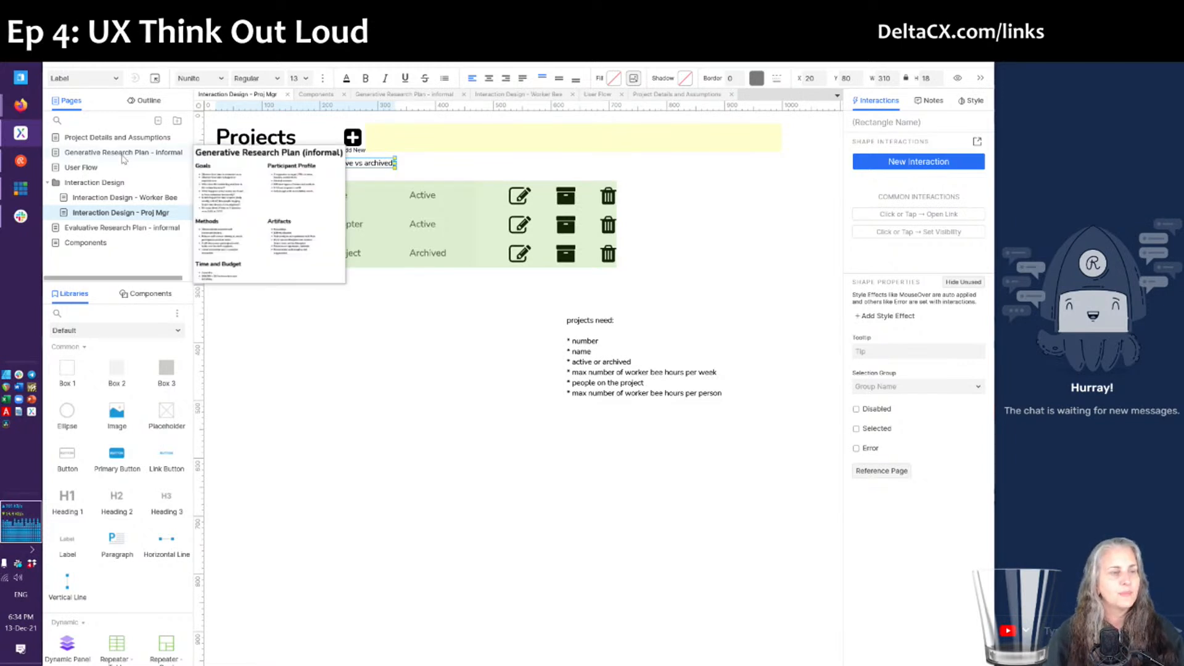
- Open the Project Details and Assumptions page and scroll right to the share URL
{"action": "left_click", "coordinate": [99, 144]}
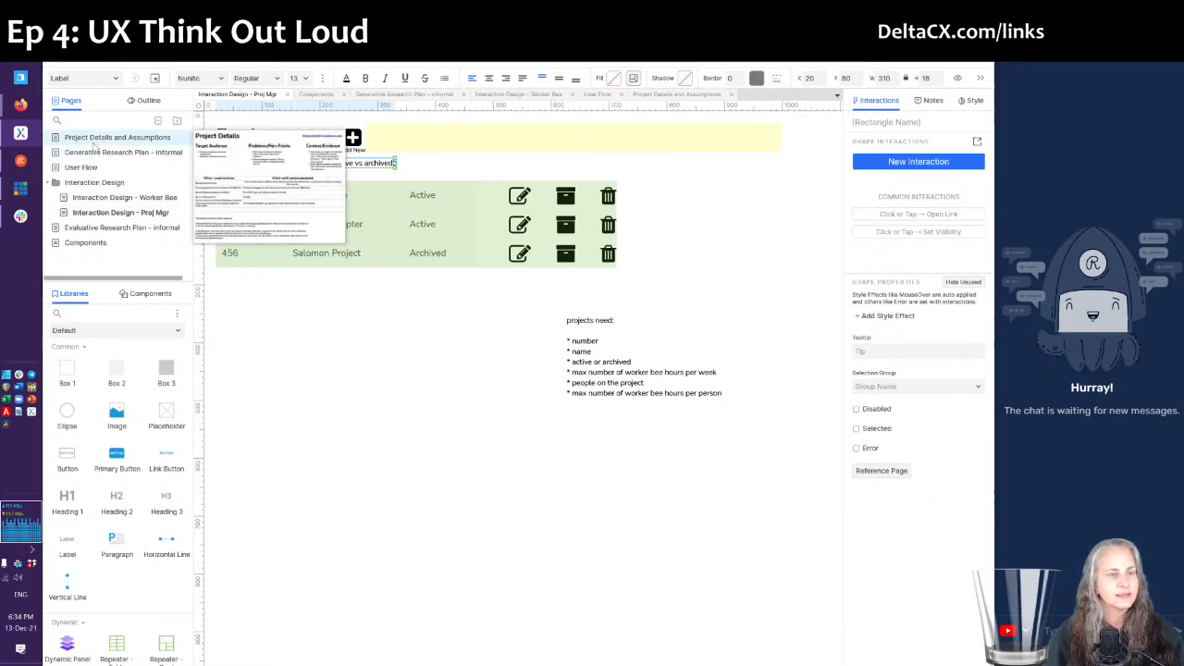
{"action": "left_click", "coordinate": [93, 143]}
{"action": "scroll", "coordinate": [528, 157], "scroll_direction": "right", "scroll_amount": 5}
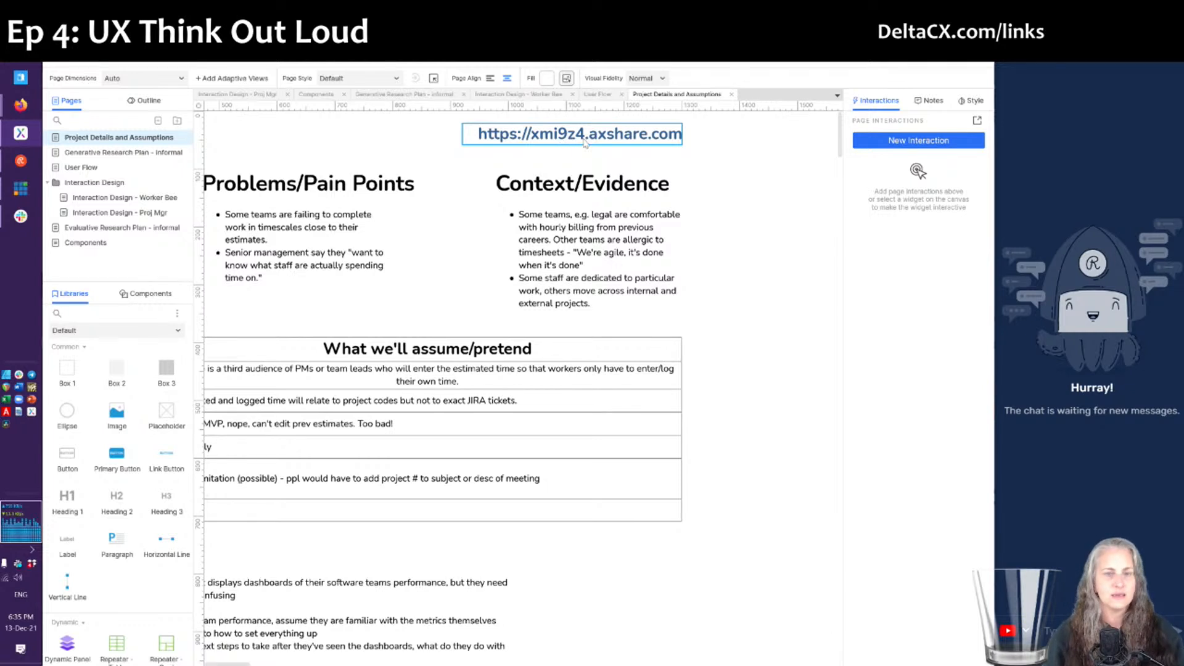
- Republish the prototype to Axure Cloud with Update and dismiss the Generating notice
{"action": "left_click", "coordinate": [888, 56]}
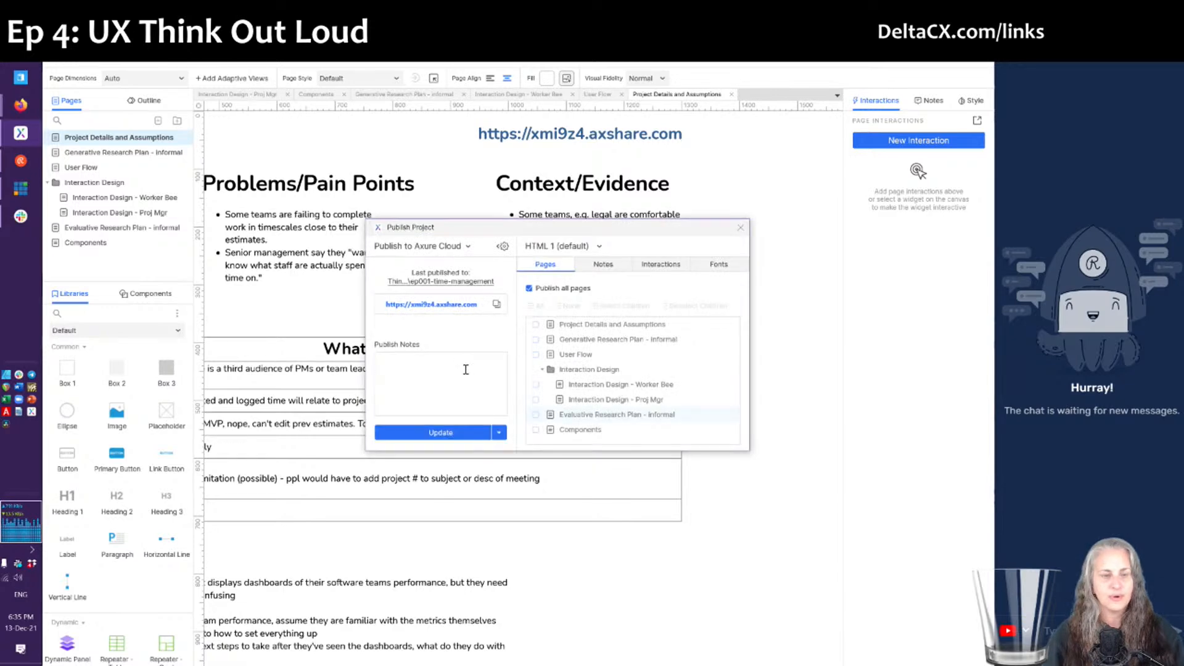
{"action": "left_click", "coordinate": [454, 433]}
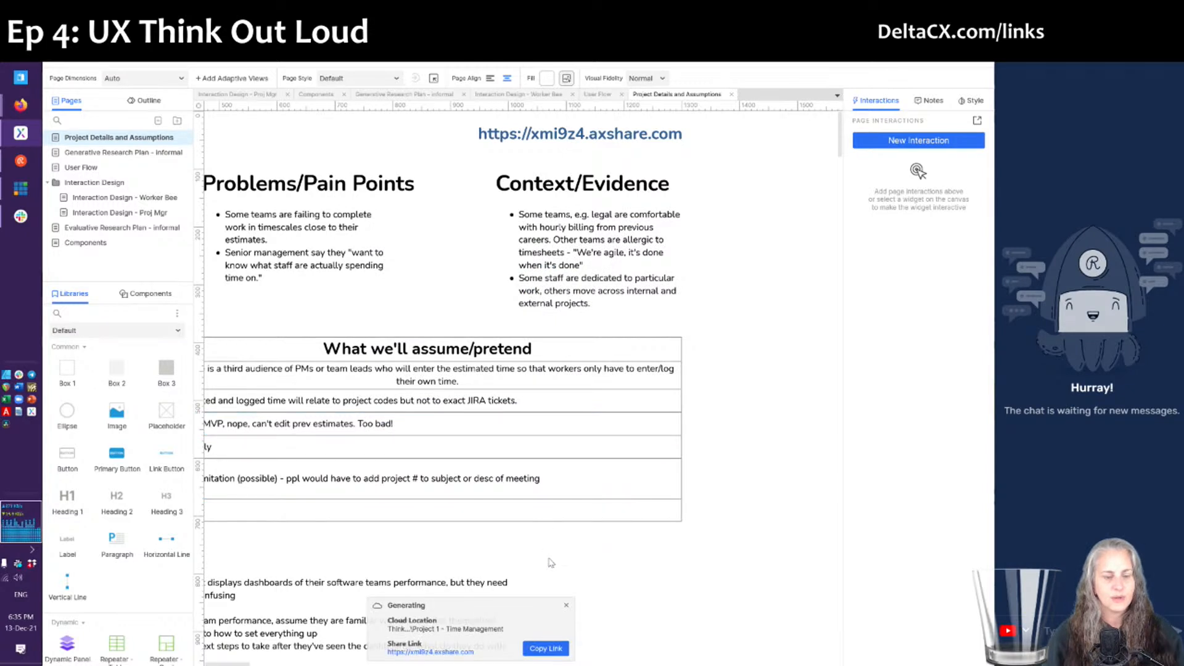
{"action": "left_click", "coordinate": [567, 608]}
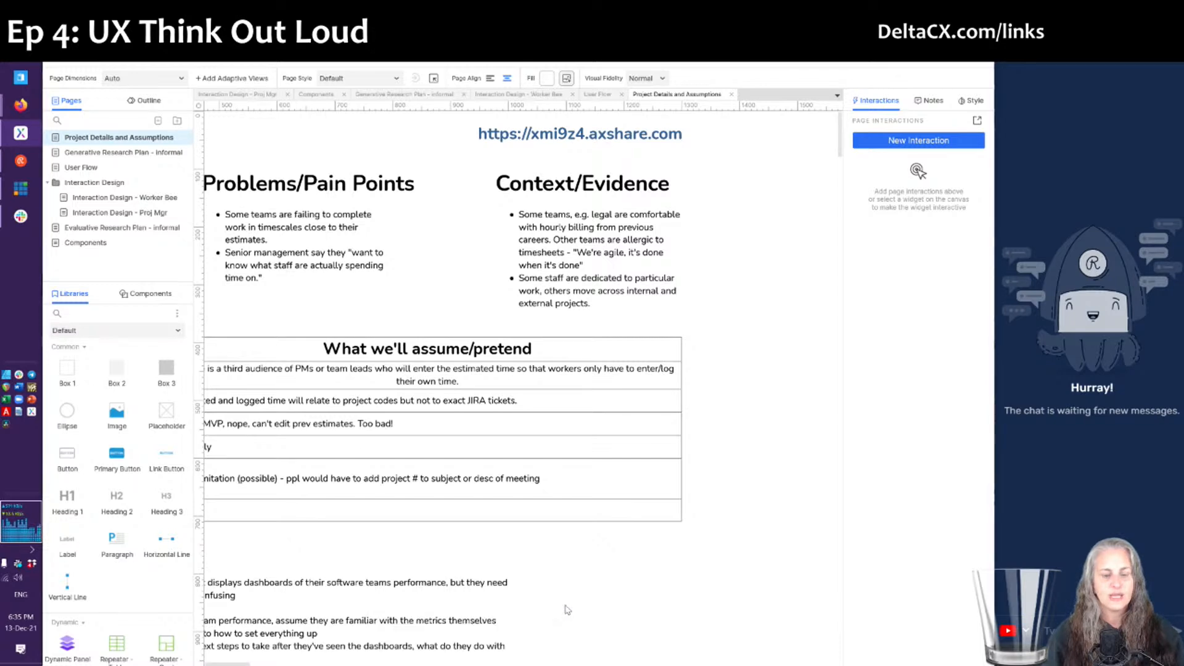
- Close the Project Details and Assumptions tab with Ctrl+W to return to the Proj Mgr page
{"action": "scroll", "coordinate": [531, 561], "scroll_direction": "left", "scroll_amount": 5}
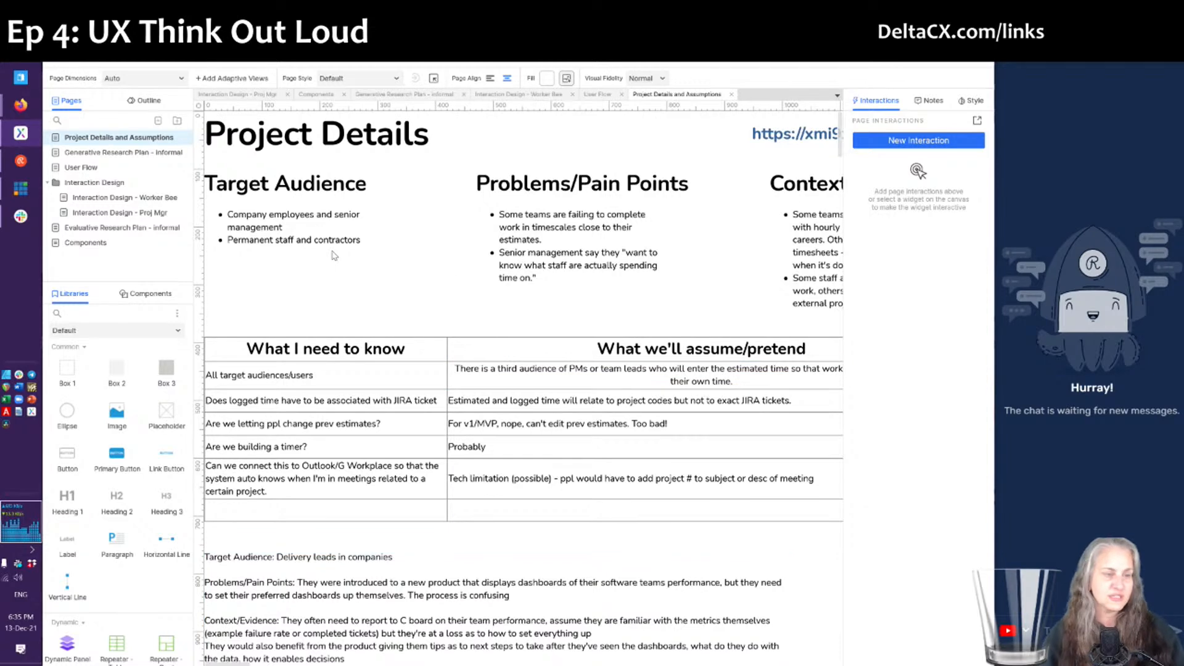
{"action": "mouse_move", "coordinate": [161, 208]}
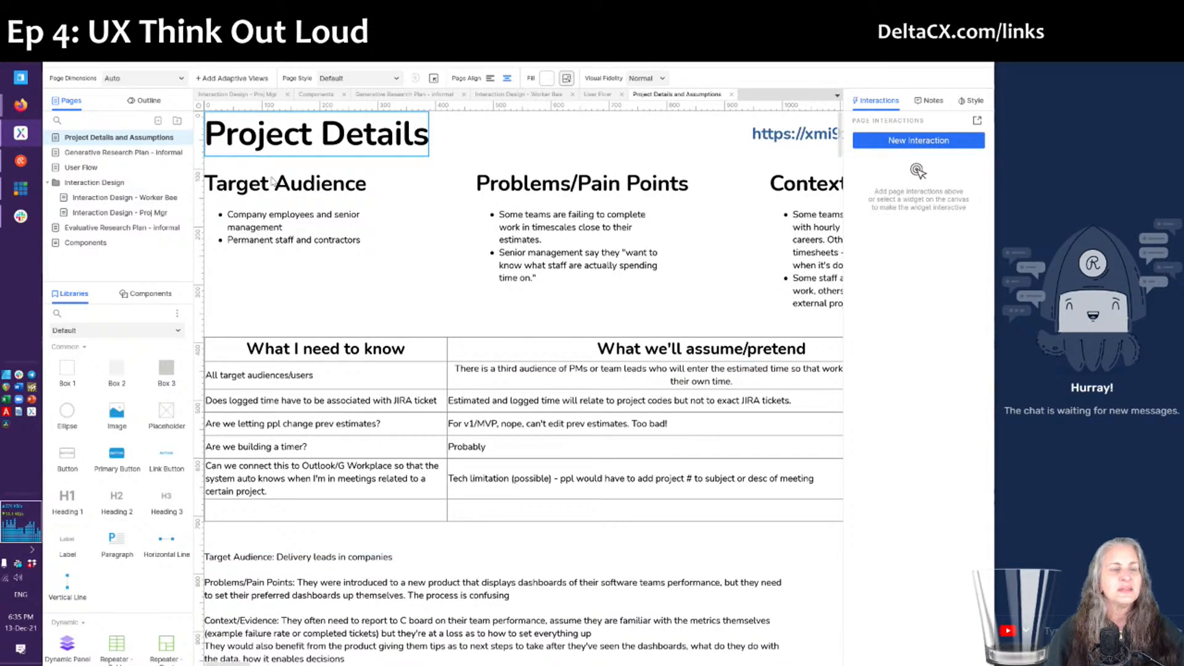
{"action": "key", "text": "ctrl+w"}
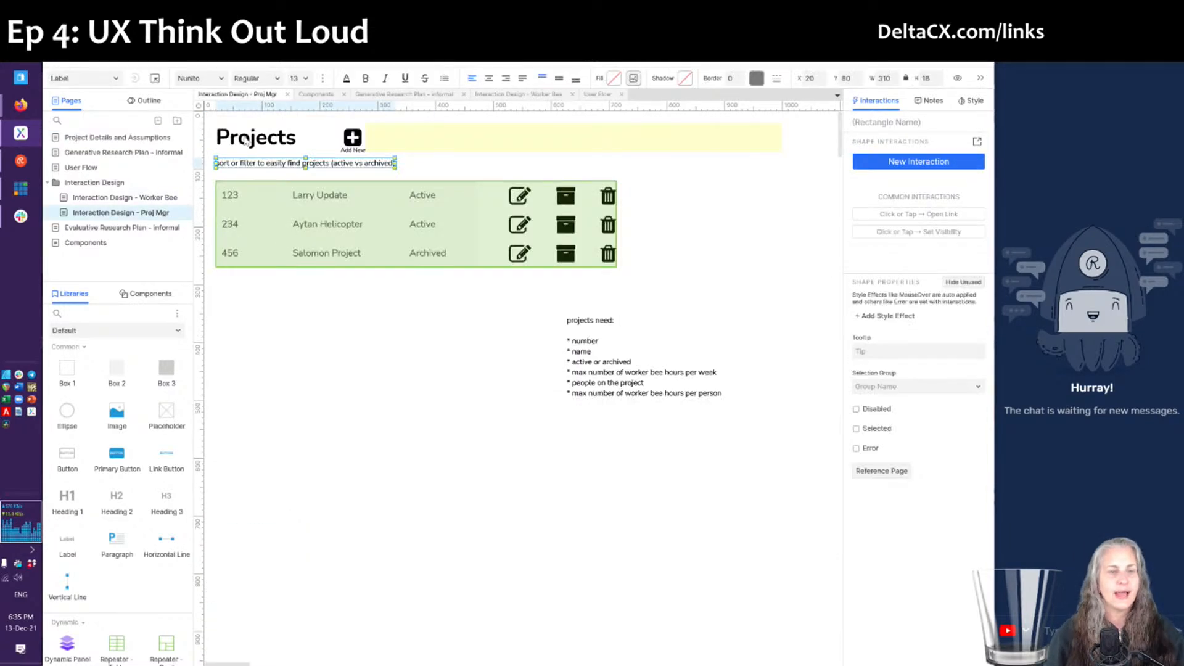
{"action": "left_click", "coordinate": [351, 392]}
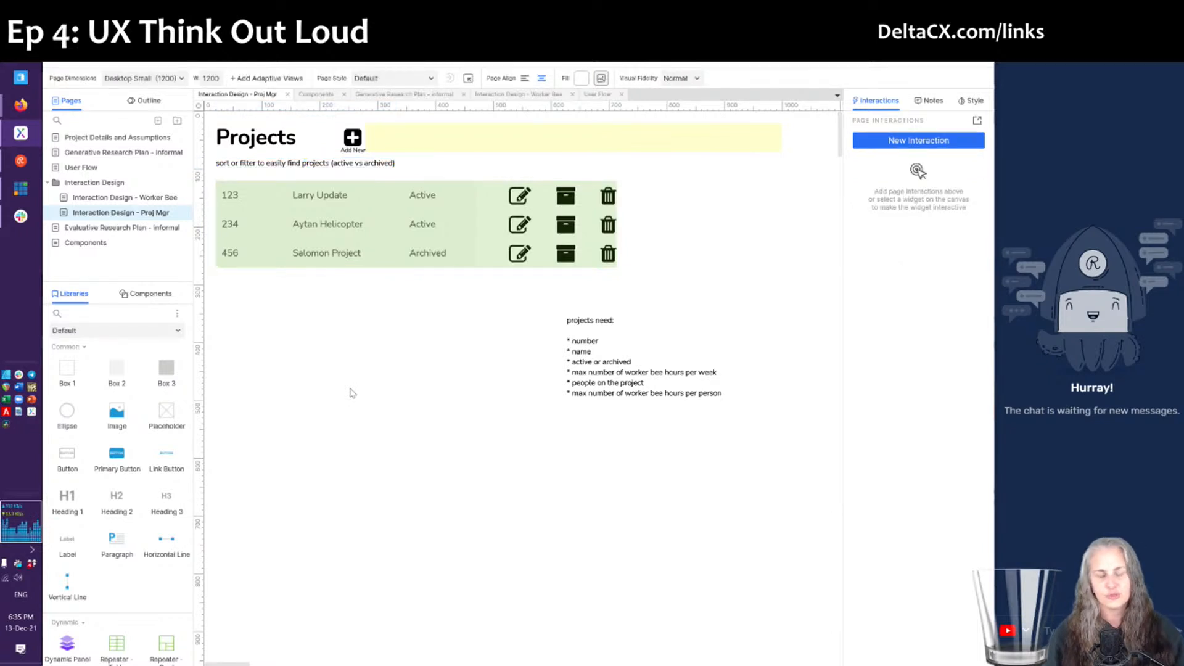
- Change the three row-template text boxes' fill from #FAFAFA to #FFFFFF, then close the repeater editor
{"action": "left_click", "coordinate": [486, 231]}
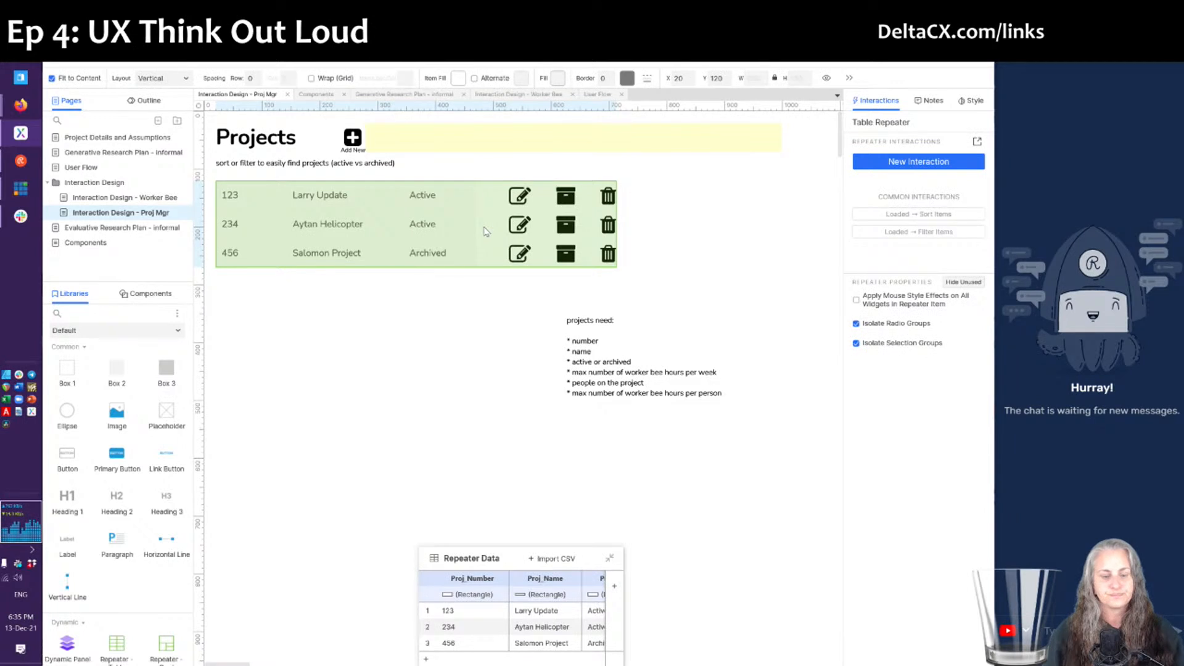
{"action": "double_click", "coordinate": [448, 241]}
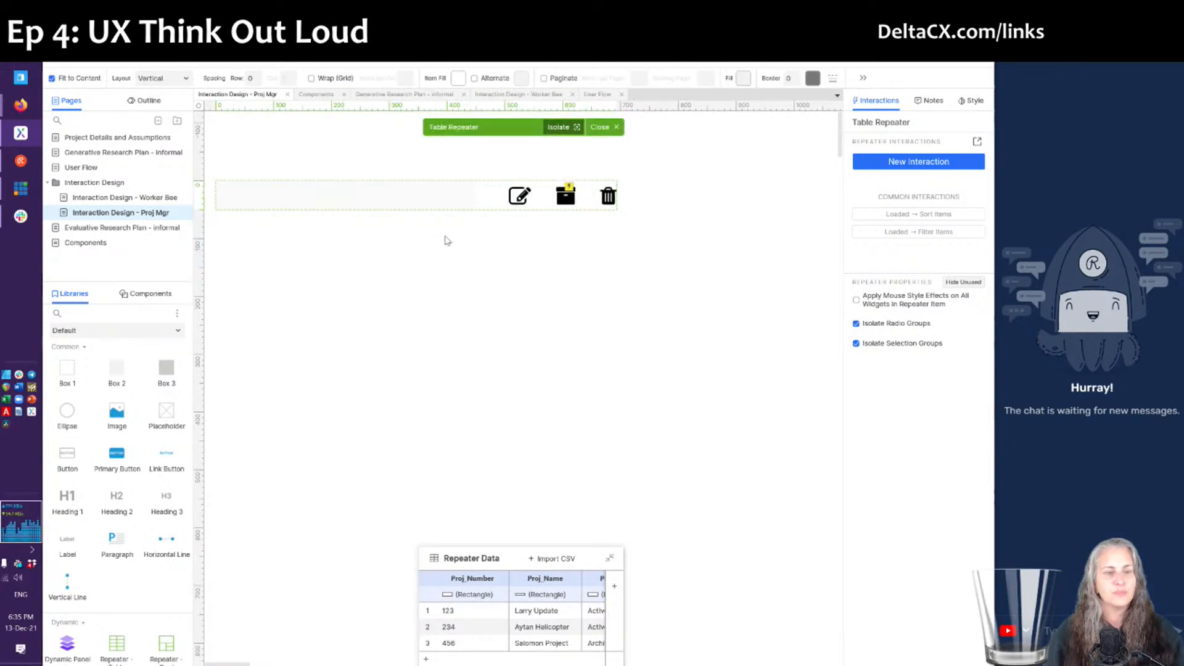
{"action": "left_click", "coordinate": [440, 196]}
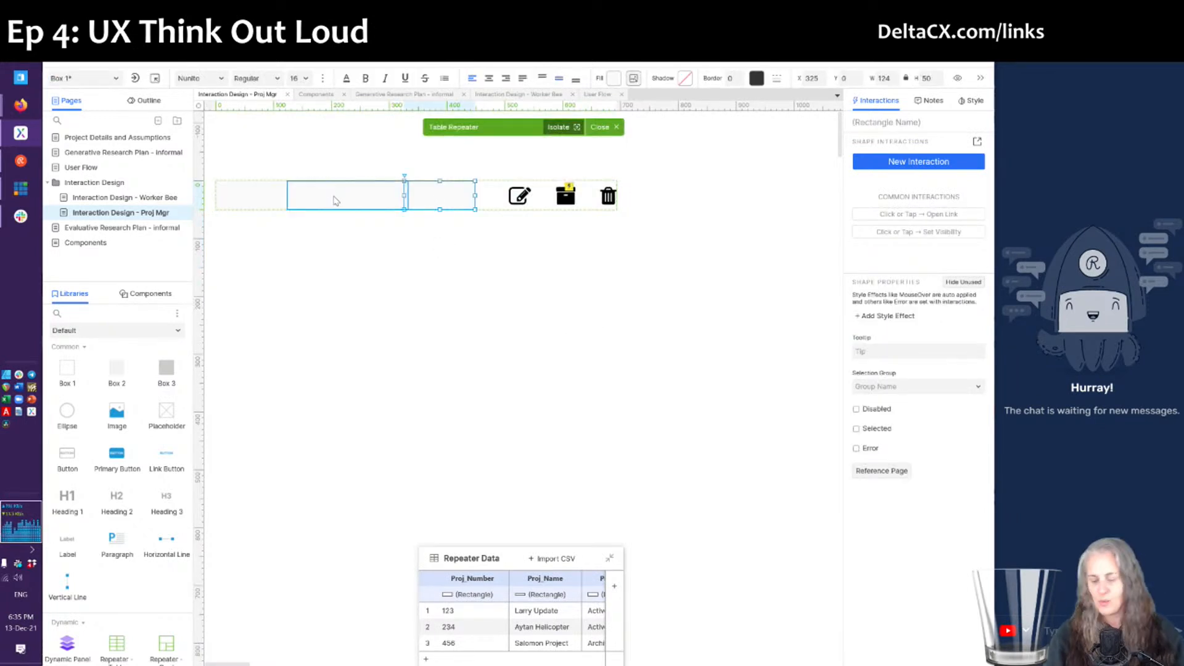
{"action": "left_click", "coordinate": [335, 200], "text": "shift"}
{"action": "left_click", "coordinate": [255, 200], "text": "shift"}
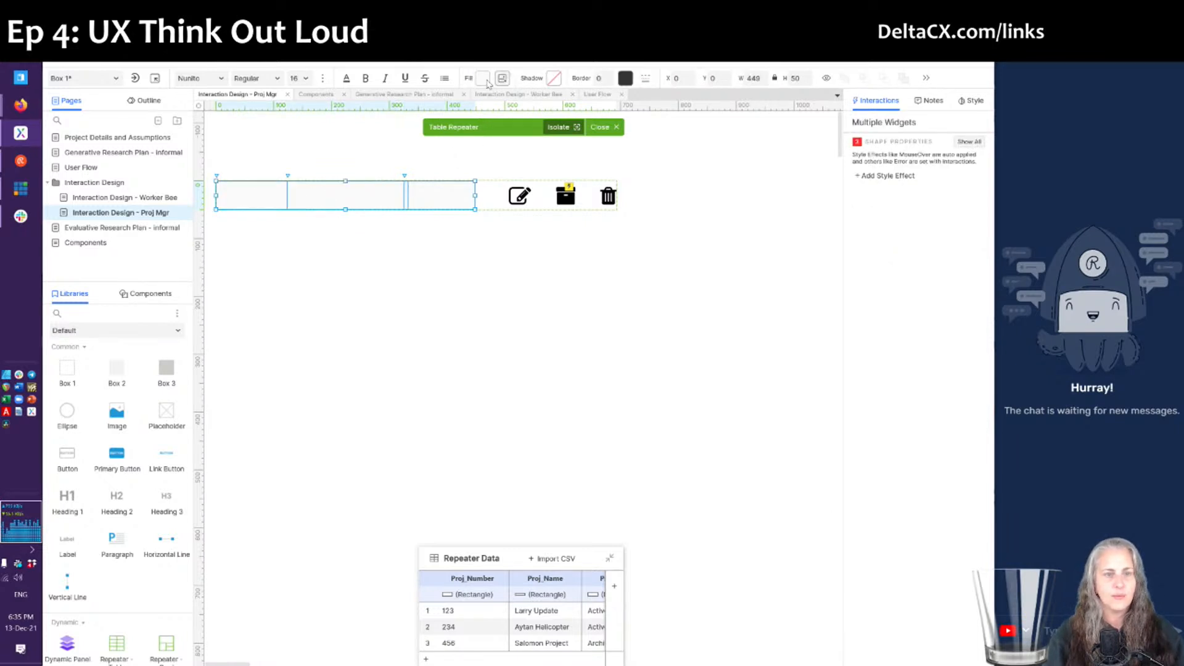
{"action": "left_click", "coordinate": [482, 79]}
{"action": "left_click_drag", "start_coordinate": [505, 190], "coordinate": [485, 166]}
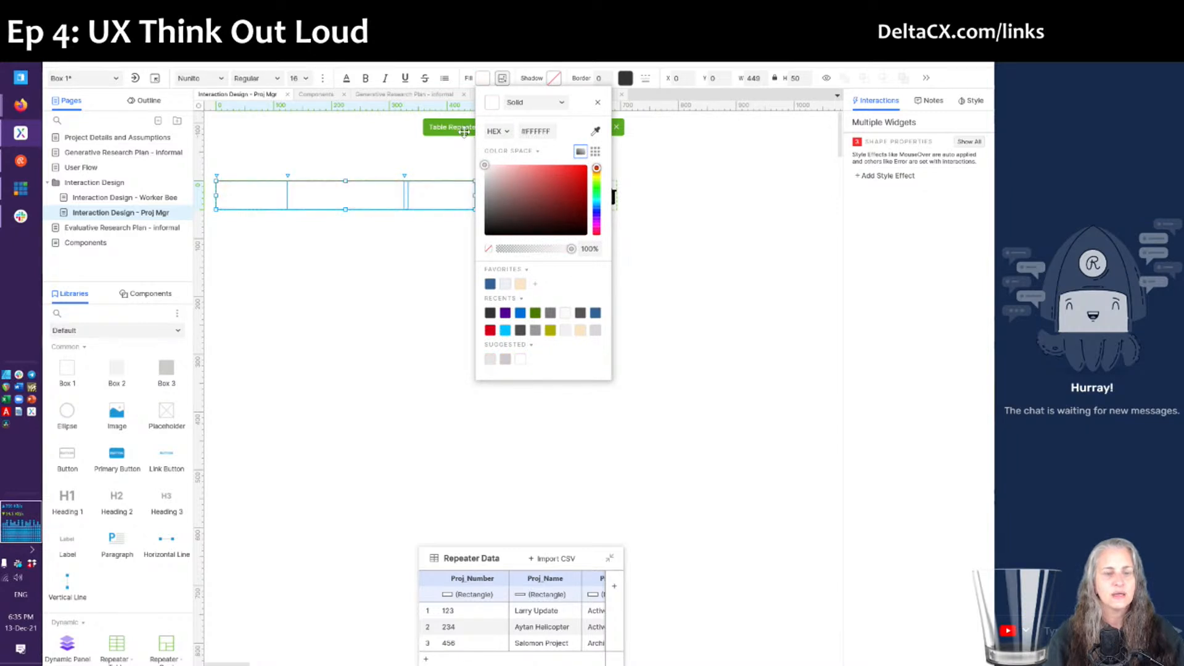
{"action": "left_click", "coordinate": [436, 185]}
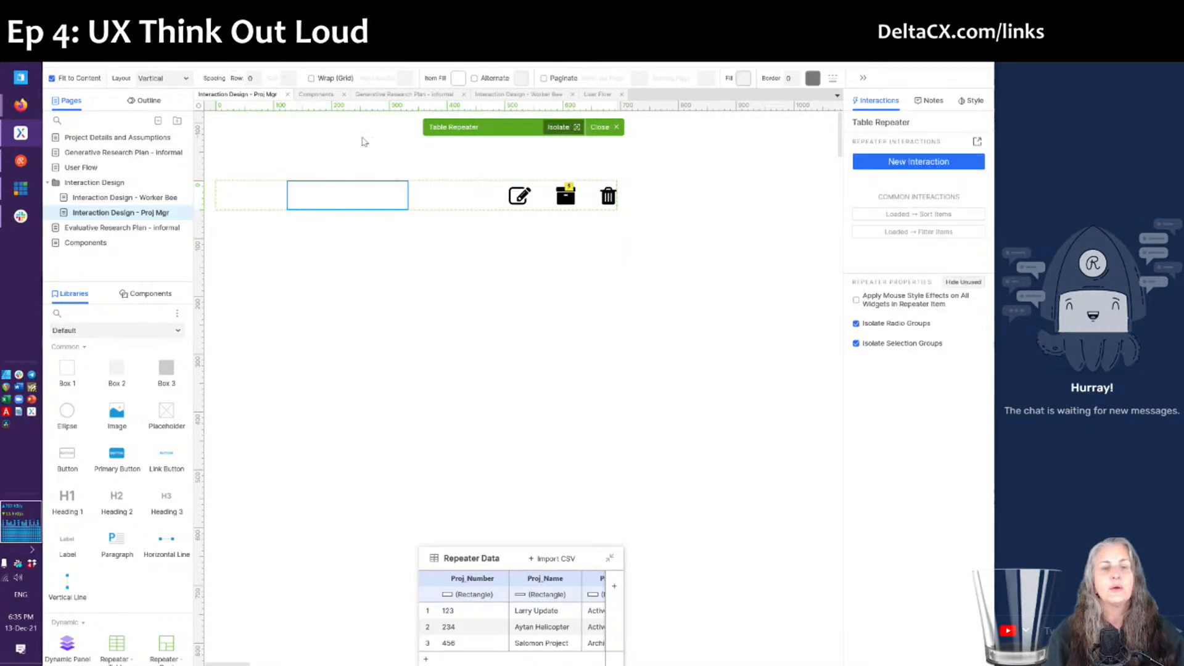
{"action": "left_click", "coordinate": [595, 128]}
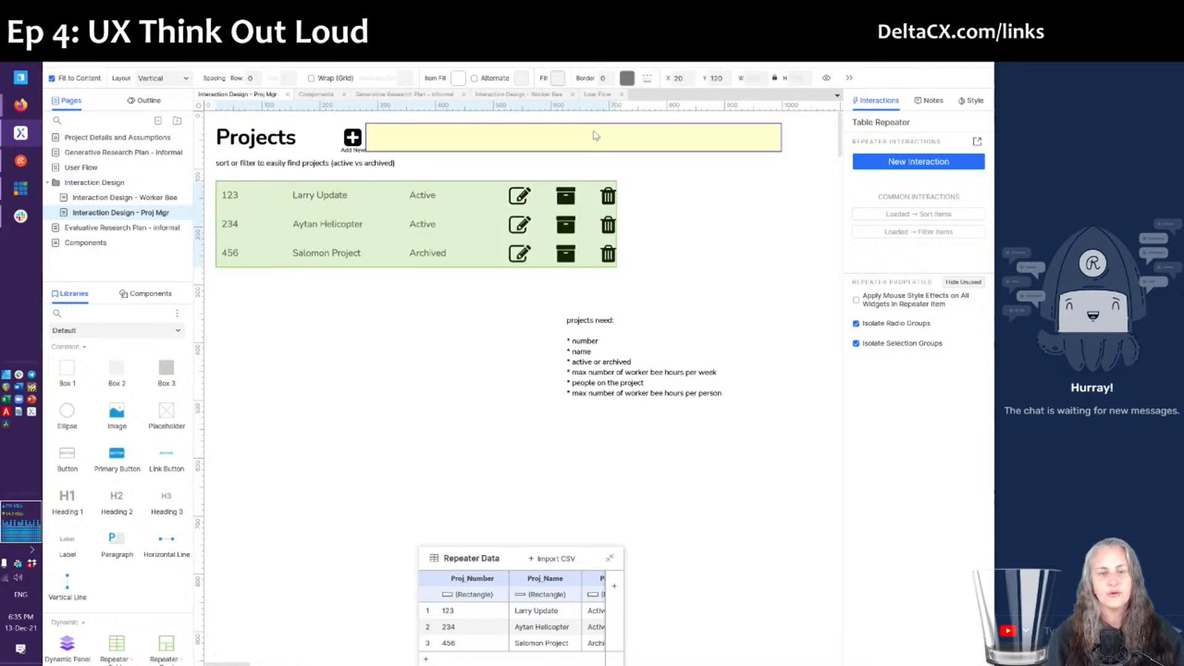
{"action": "left_click", "coordinate": [448, 393]}
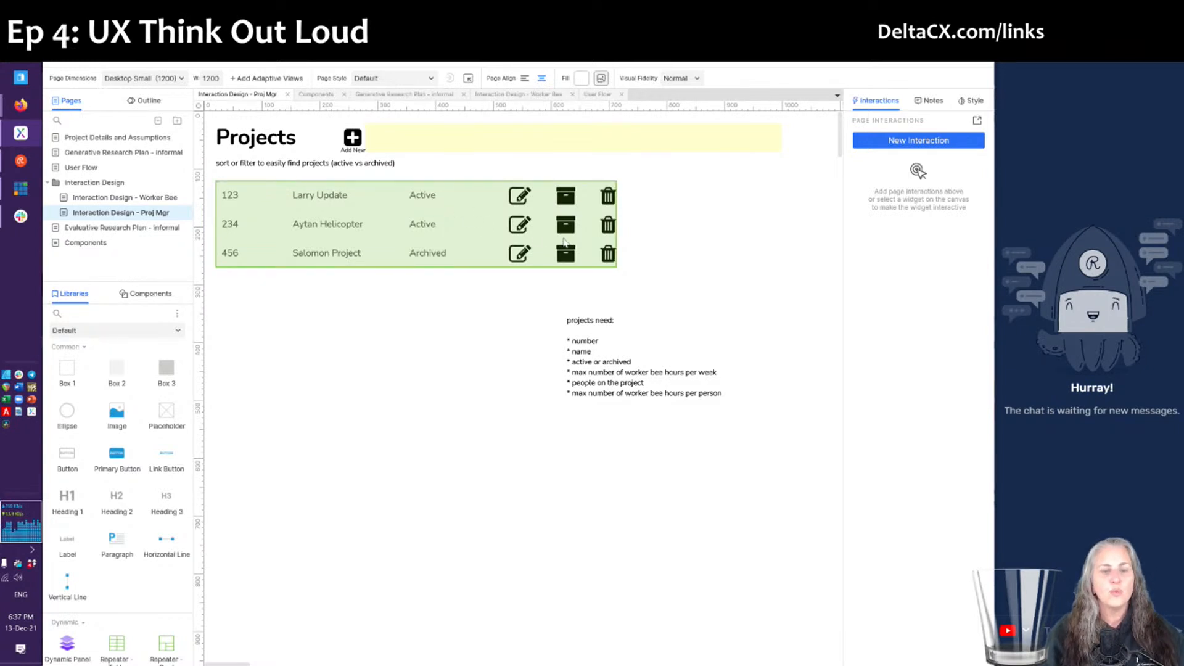
- Open the archive icon's click interaction from the repeater's row template
{"action": "double_click", "coordinate": [507, 247]}
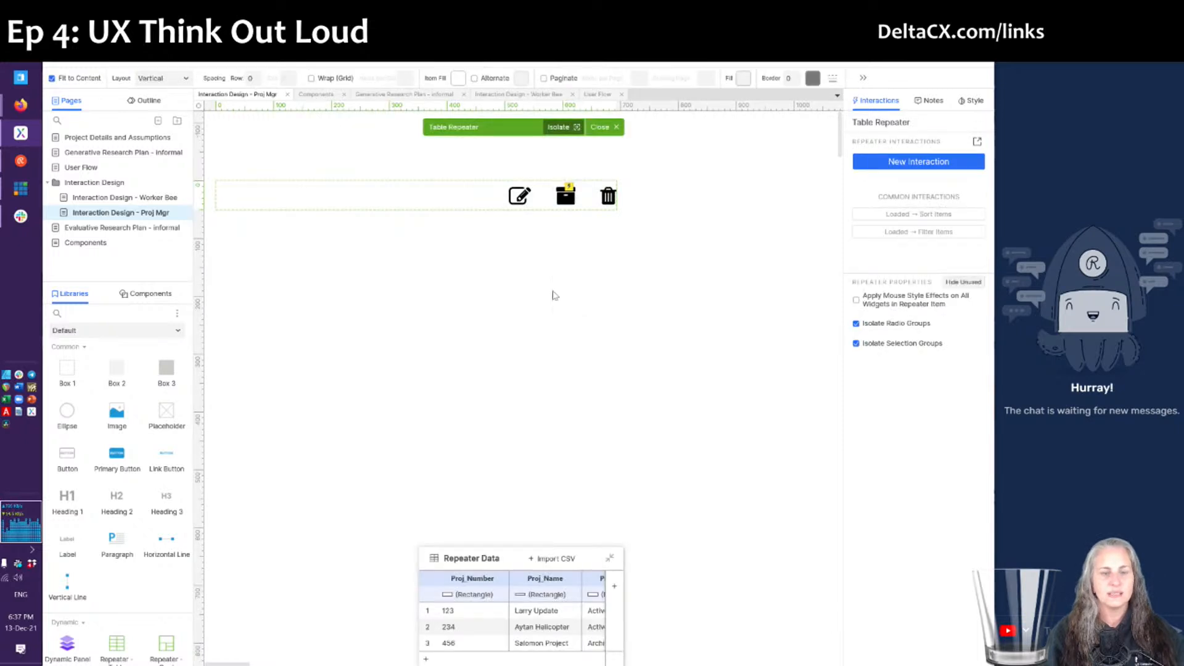
{"action": "left_click", "coordinate": [565, 196]}
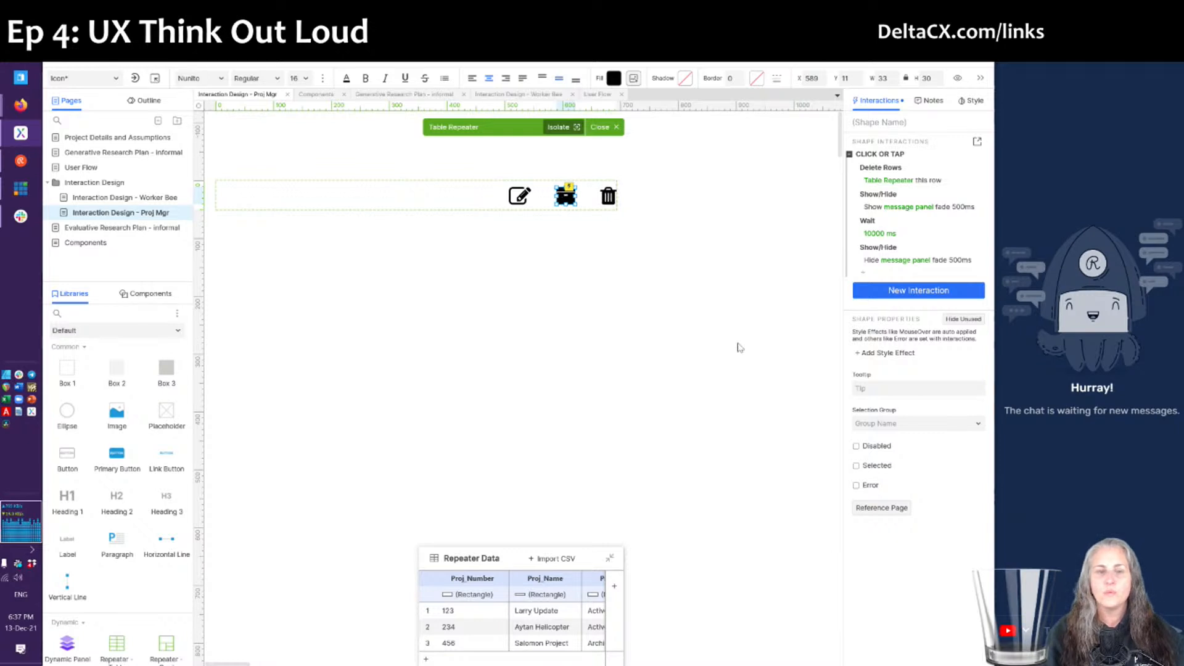
{"action": "double_click", "coordinate": [870, 171]}
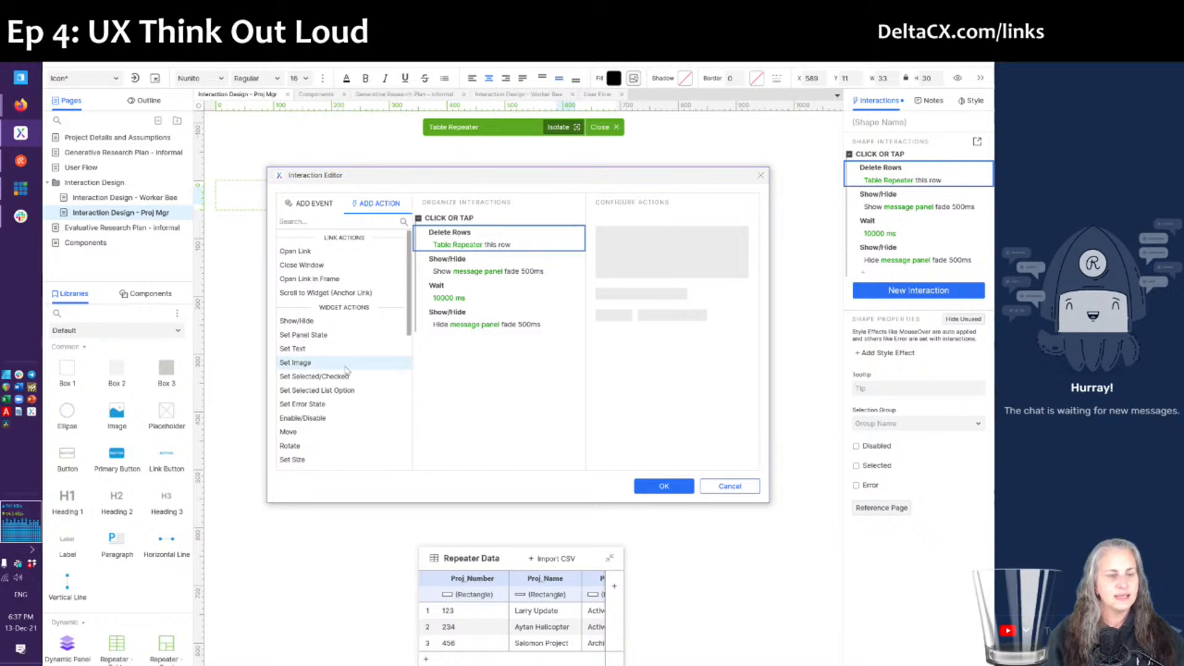
{"action": "scroll", "coordinate": [346, 368], "scroll_direction": "down", "scroll_amount": 5}
{"action": "scroll", "coordinate": [323, 358], "scroll_direction": "up", "scroll_amount": 2}
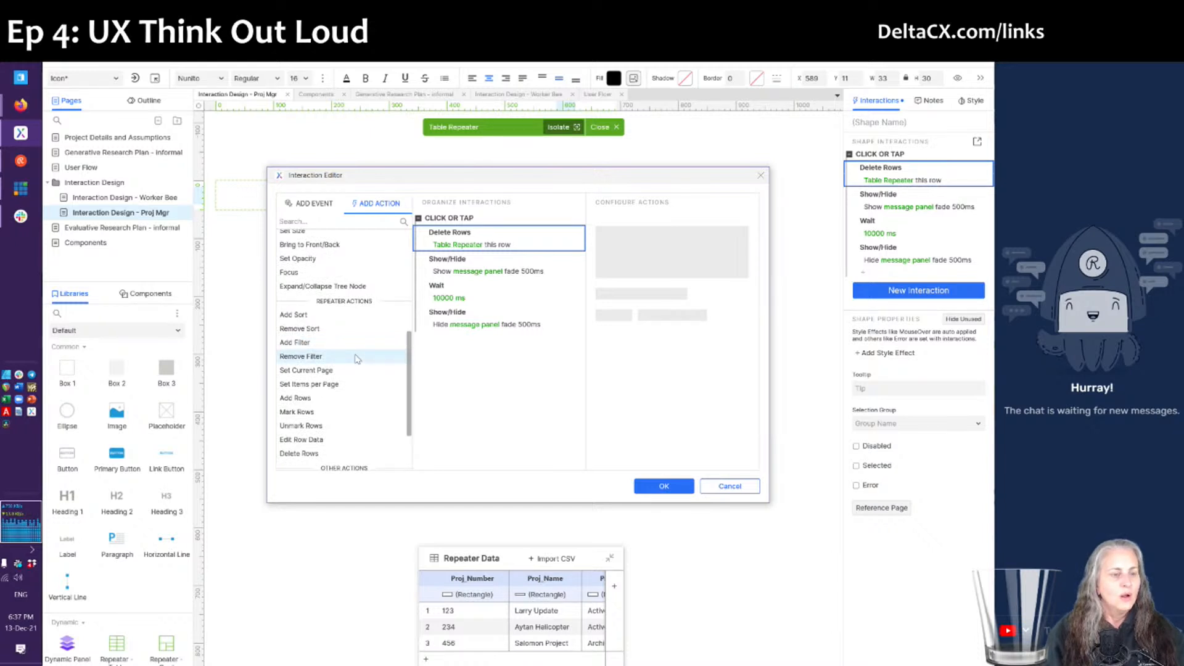
- Add Edit Row Data setting Proj_Status to Archived and delete the Delete Rows action
{"action": "left_click", "coordinate": [302, 440]}
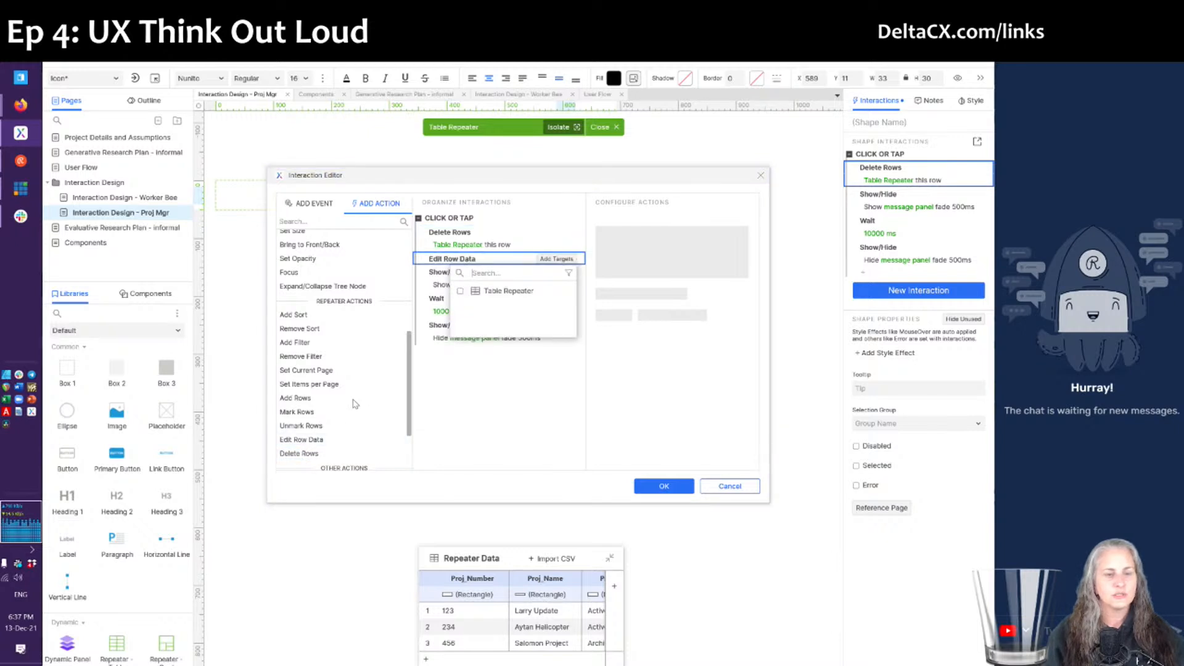
{"action": "left_click", "coordinate": [506, 291]}
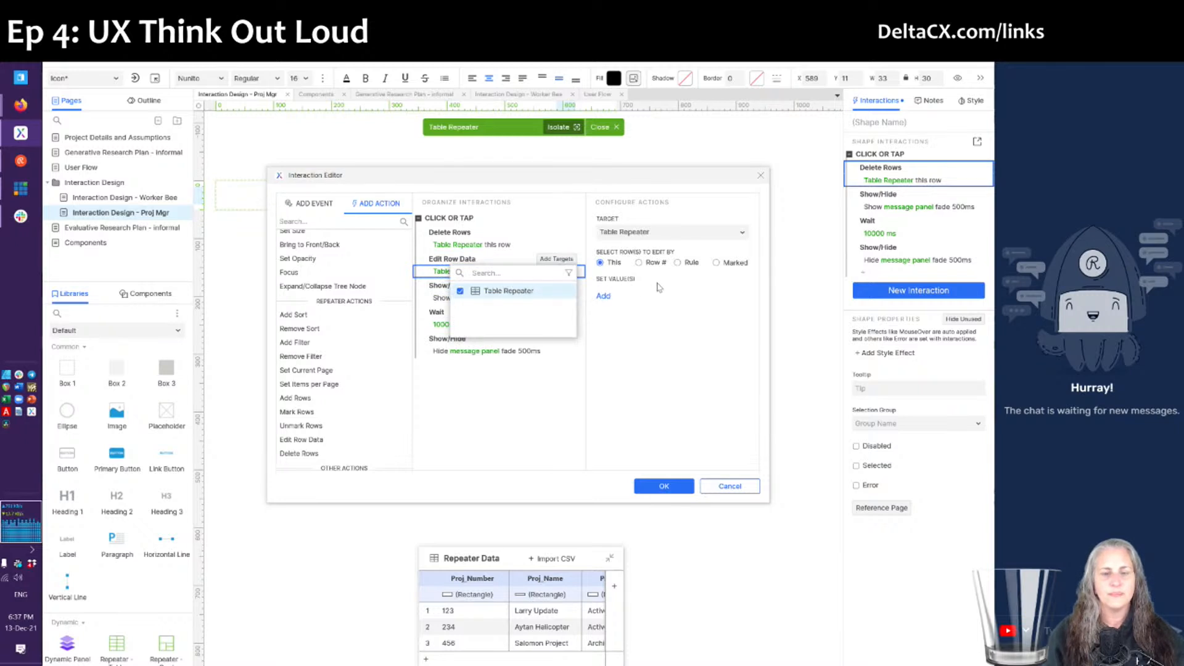
{"action": "left_click", "coordinate": [608, 298]}
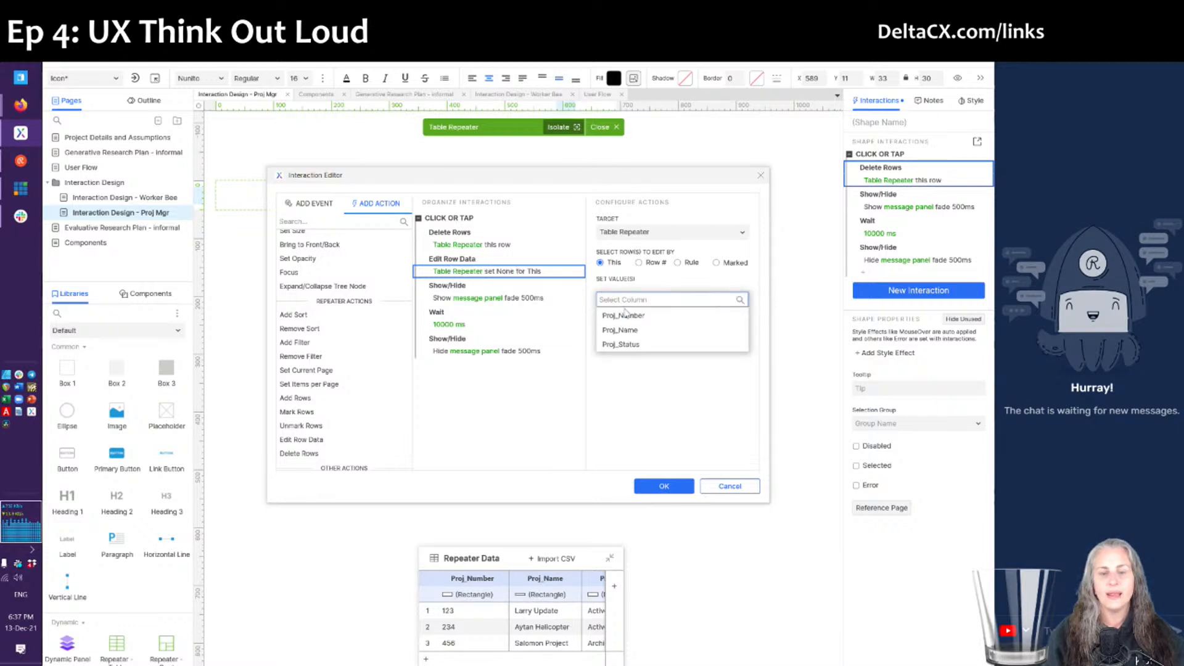
{"action": "left_click", "coordinate": [621, 344]}
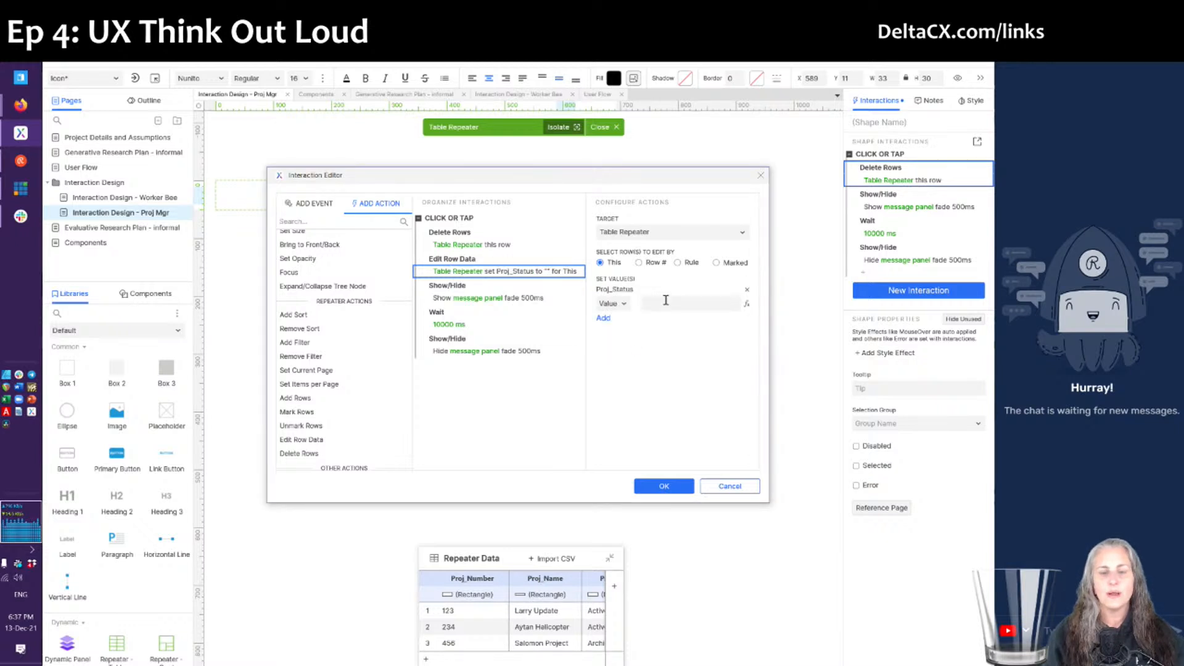
{"action": "left_click", "coordinate": [668, 299]}
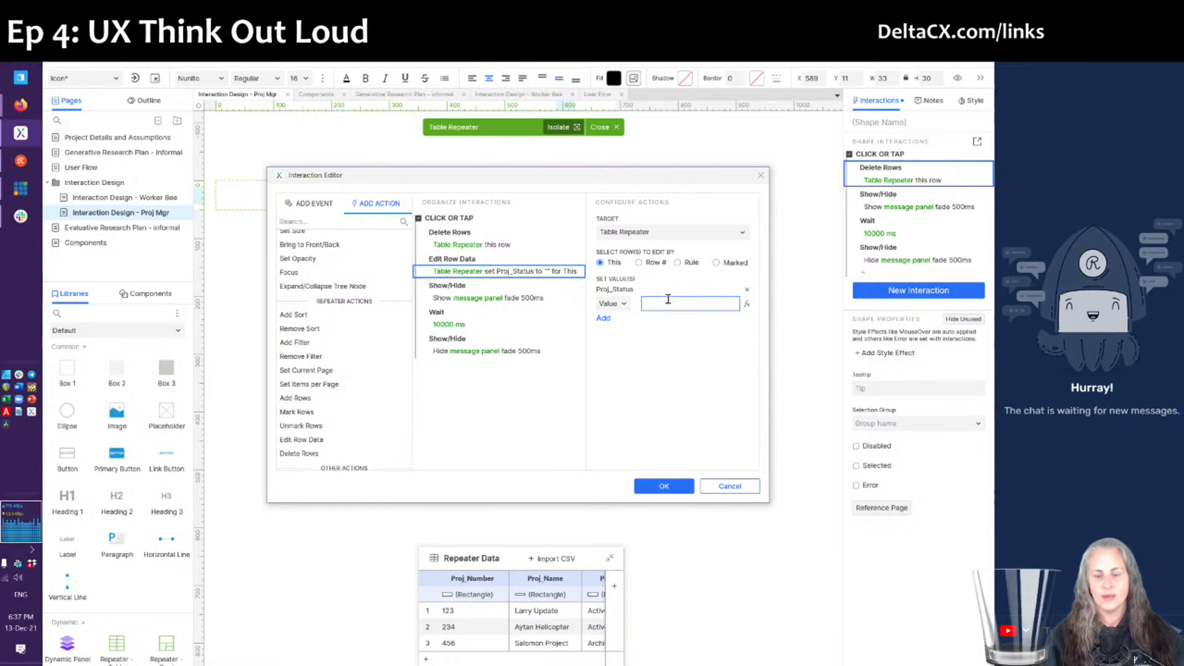
{"action": "type", "text": "Archived"}
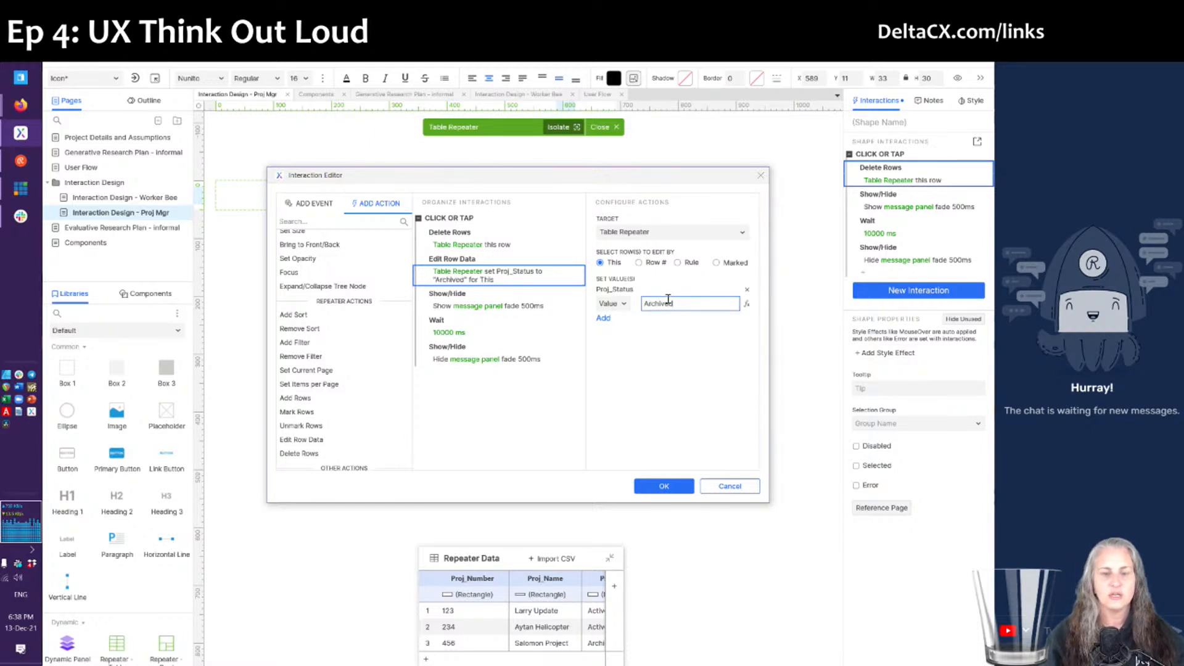
{"action": "left_click", "coordinate": [458, 234]}
{"action": "key", "text": "Delete"}
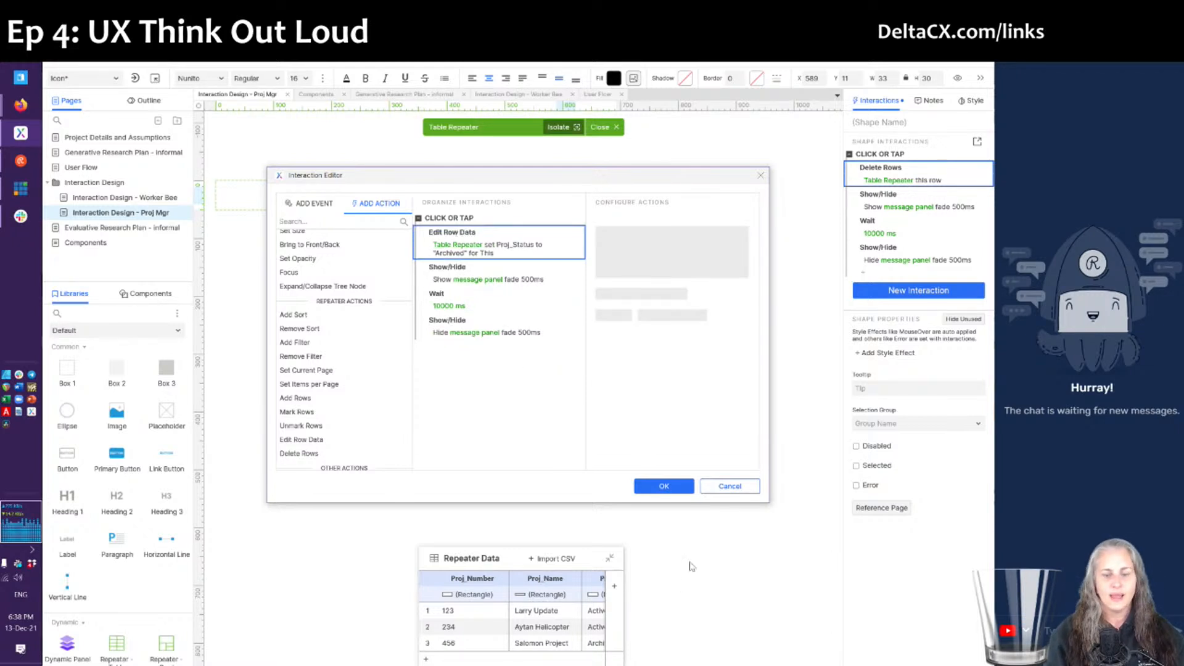
{"action": "left_click", "coordinate": [657, 485]}
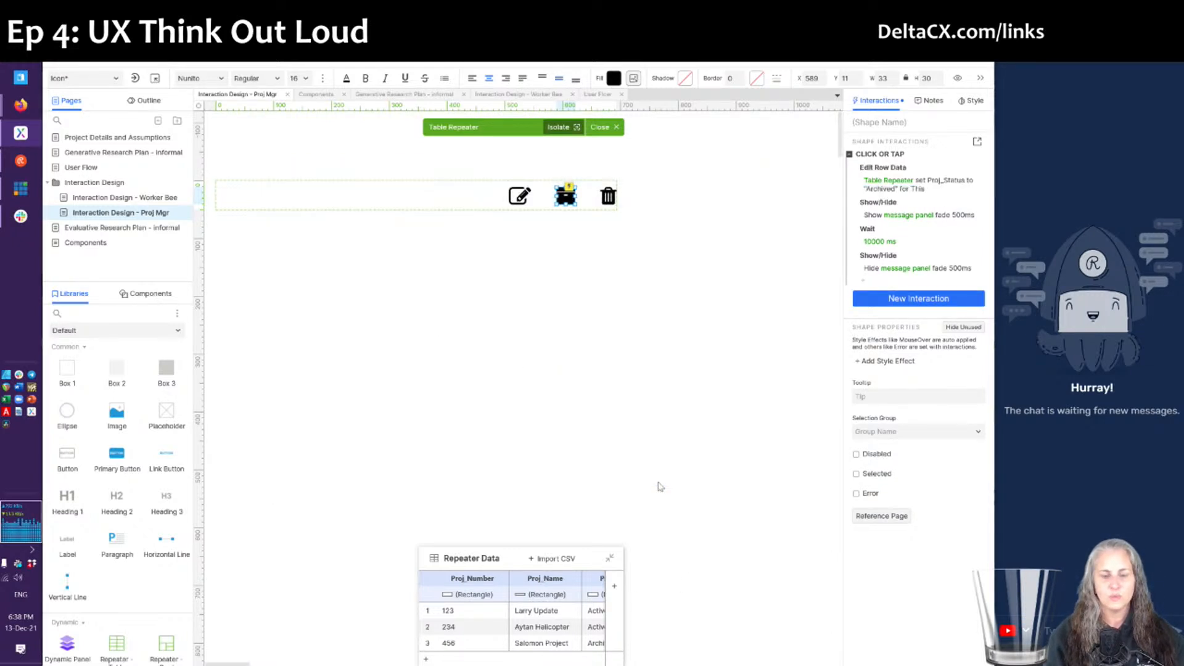
- Refresh the browser preview and archive project 234 to check its status becomes Archived
{"action": "left_click", "coordinate": [607, 127]}
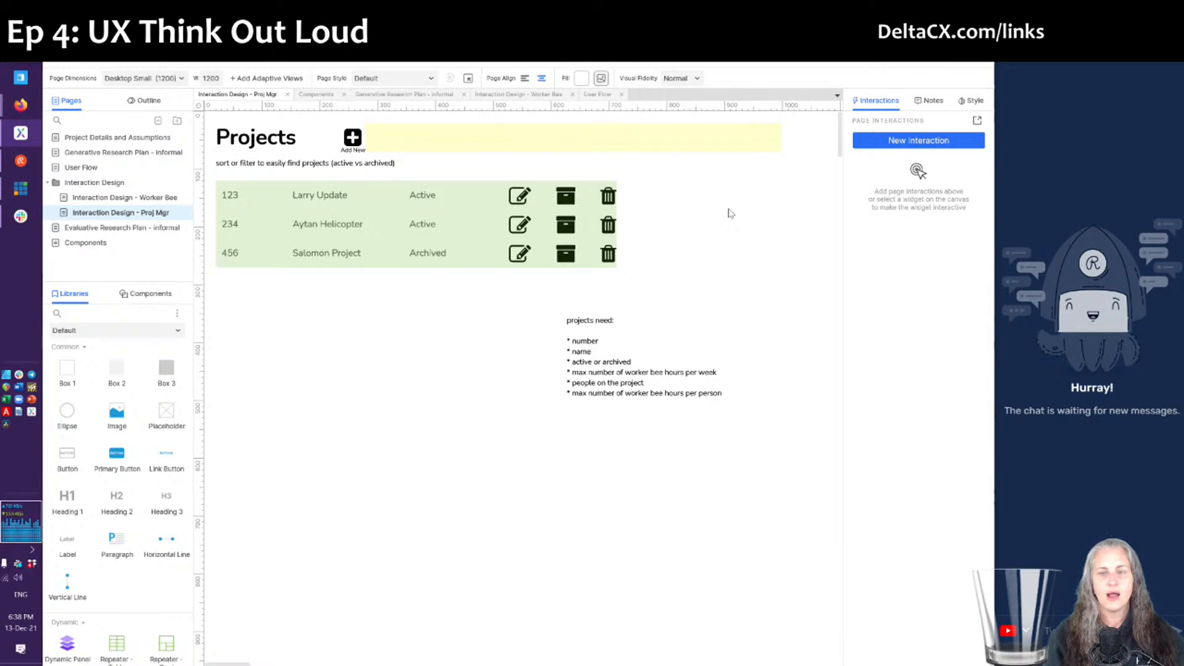
{"action": "key", "text": "alt+Tab"}
{"action": "key", "text": "alt+Tab"}
{"action": "key", "text": "alt+Tab"}
{"action": "key", "text": "alt+Tab"}
{"action": "key", "text": "alt+Tab"}
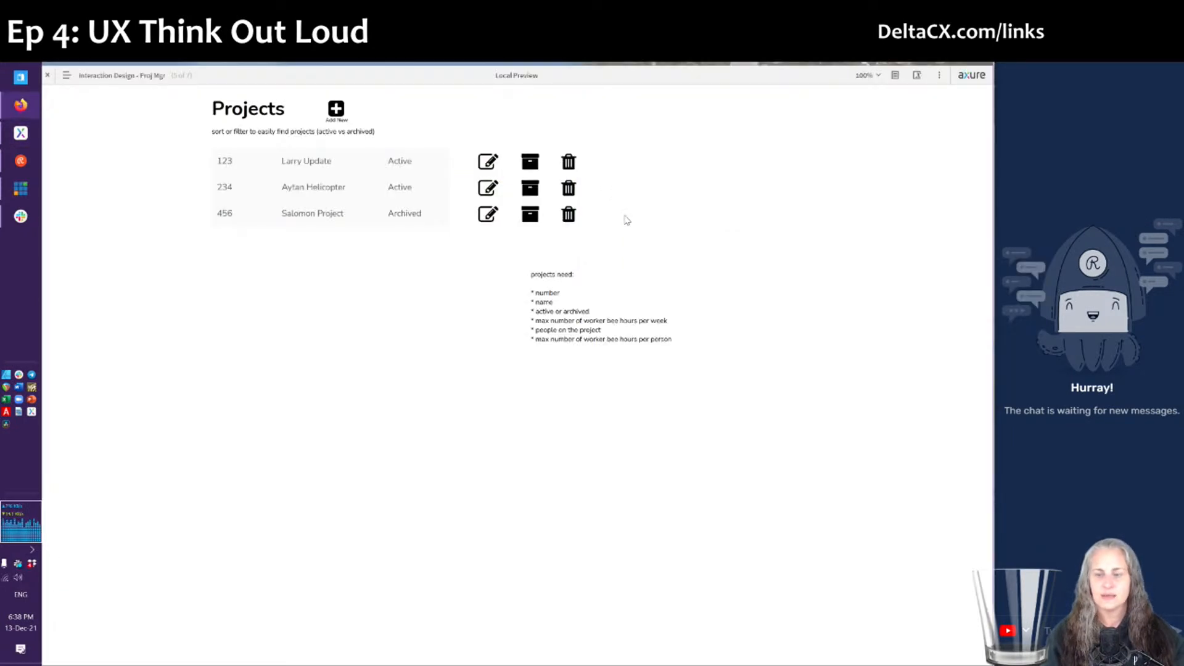
{"action": "key", "text": "F5"}
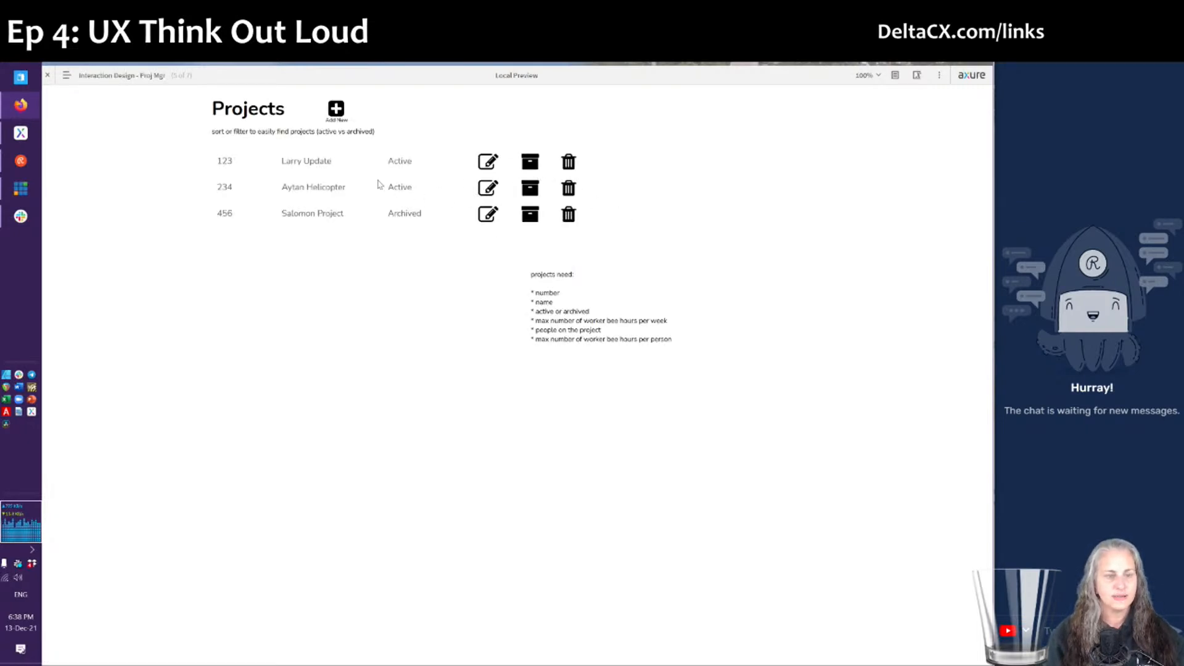
{"action": "left_click", "coordinate": [535, 189]}
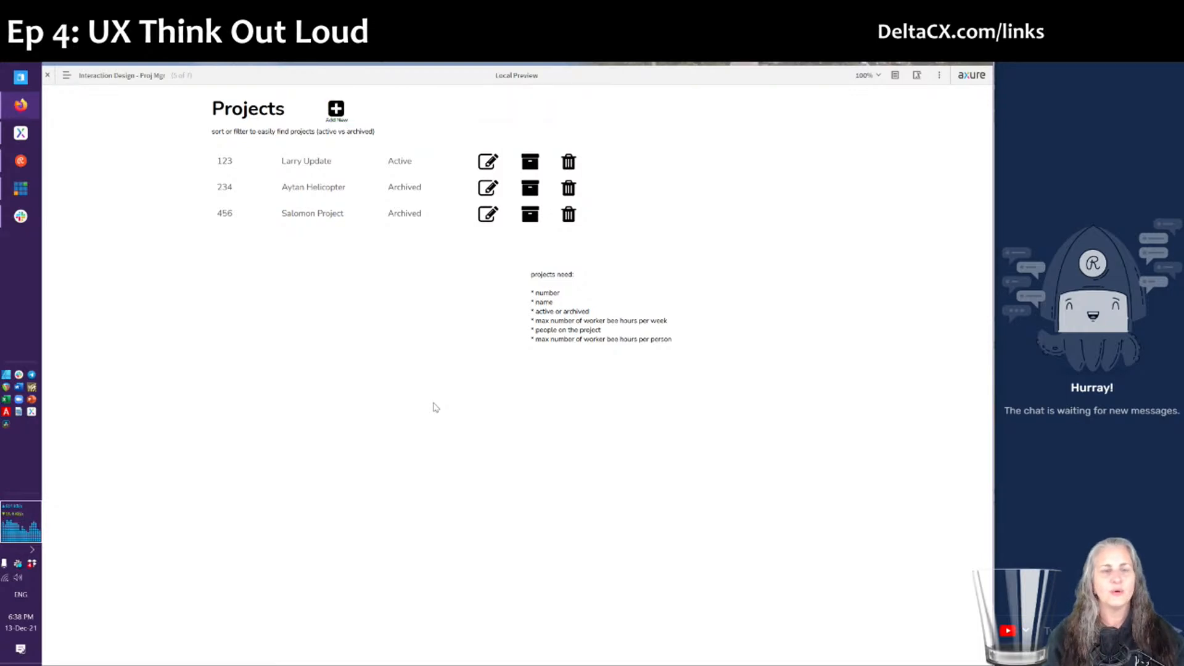
{"action": "key", "text": "alt+Tab"}
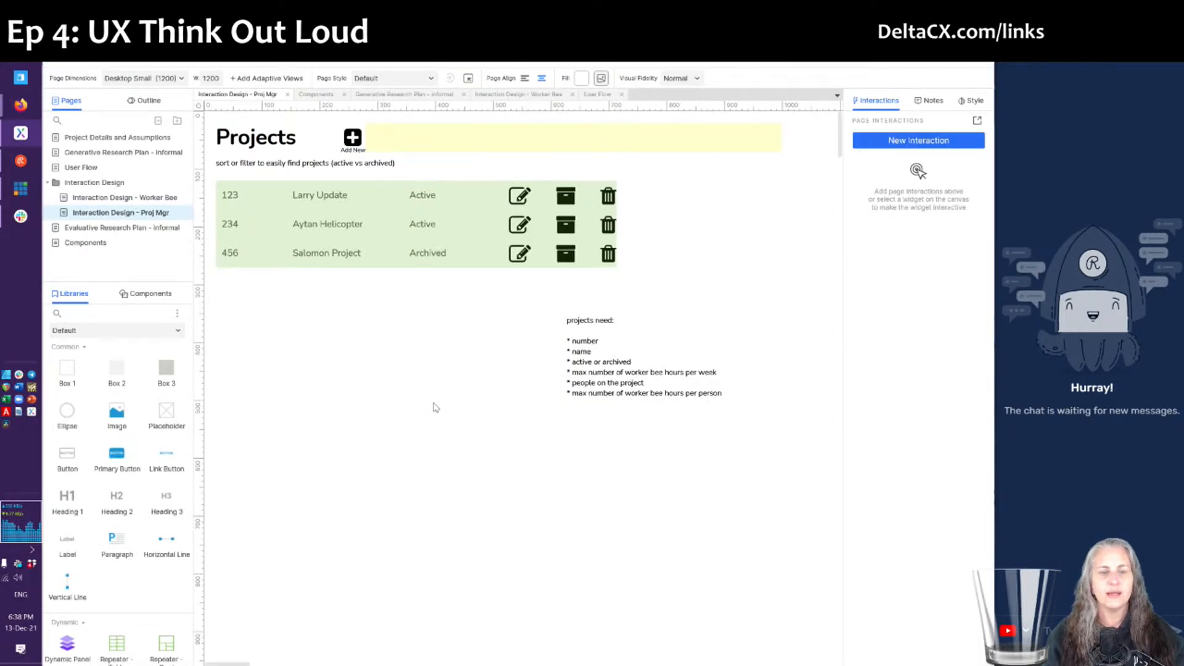
- Drop the Times icon from the Icons library onto the green success banner
{"action": "left_click", "coordinate": [690, 139]}
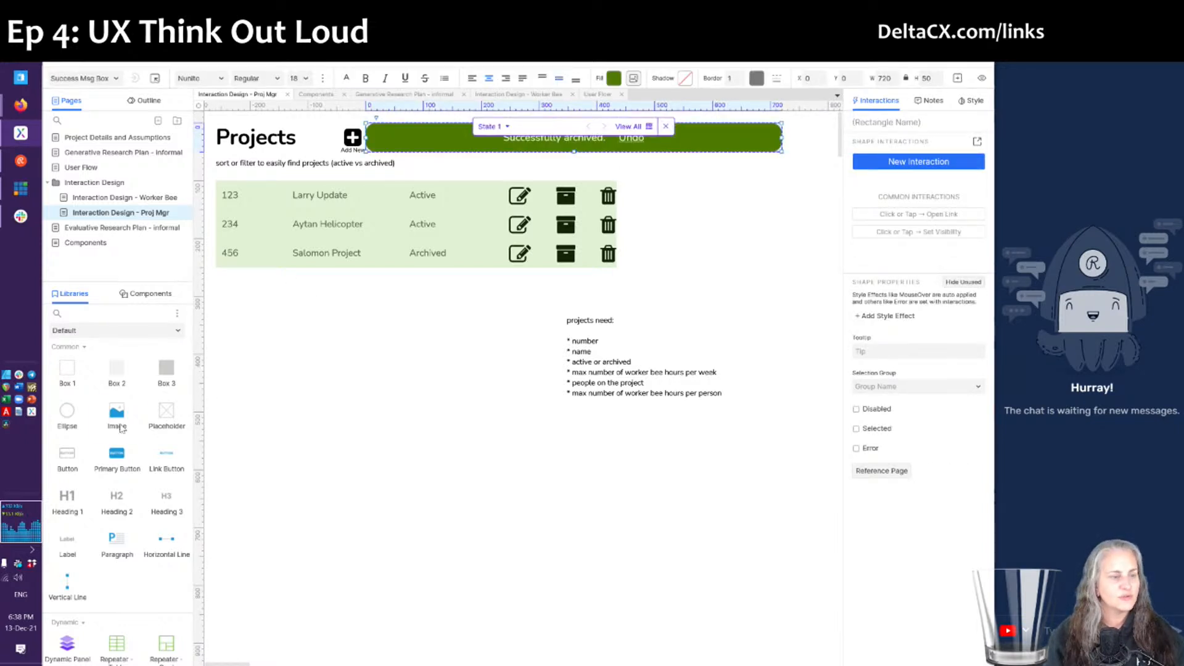
{"action": "left_click", "coordinate": [97, 331]}
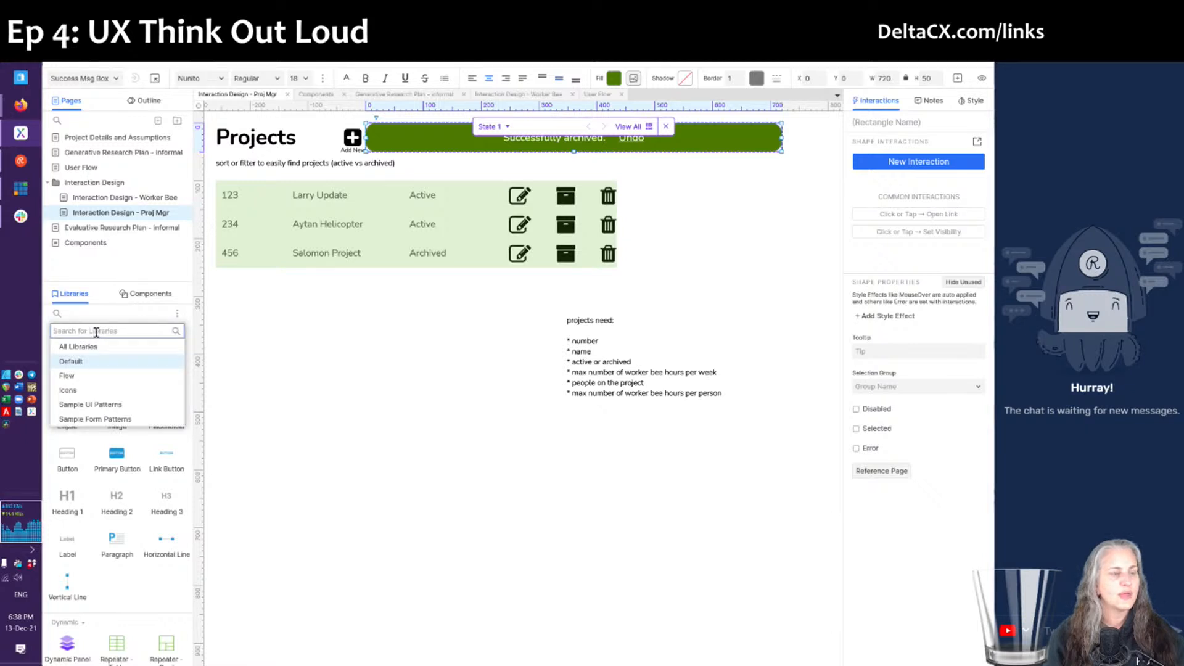
{"action": "left_click", "coordinate": [87, 391]}
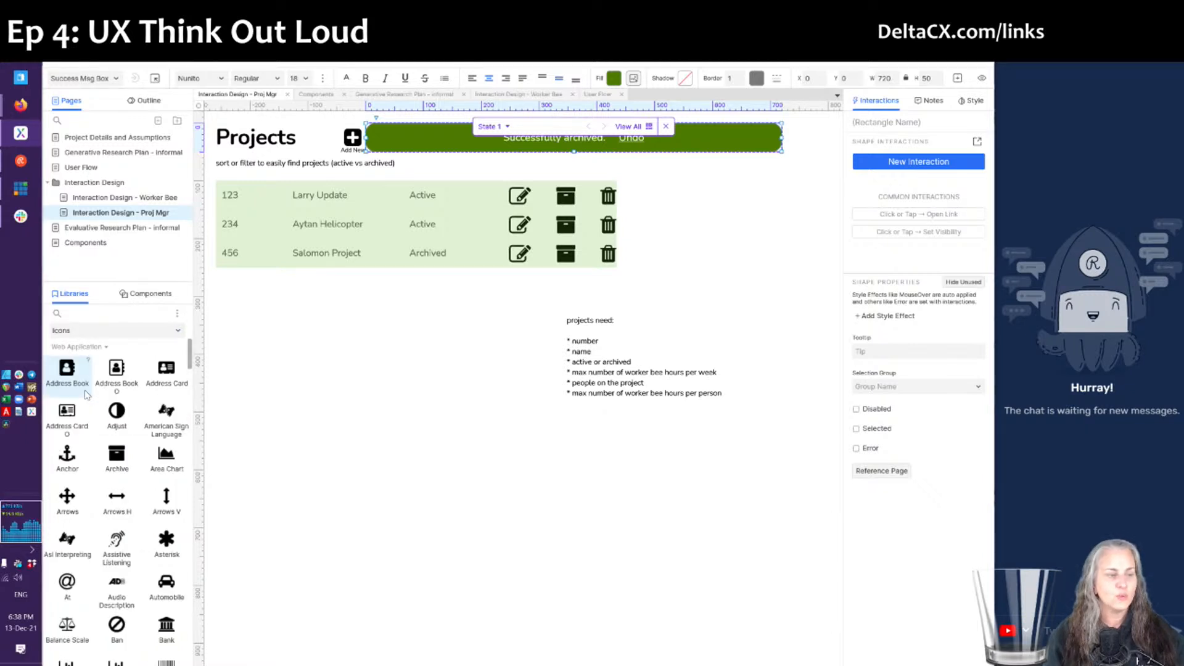
{"action": "left_click", "coordinate": [101, 315]}
{"action": "type", "text": "times"}
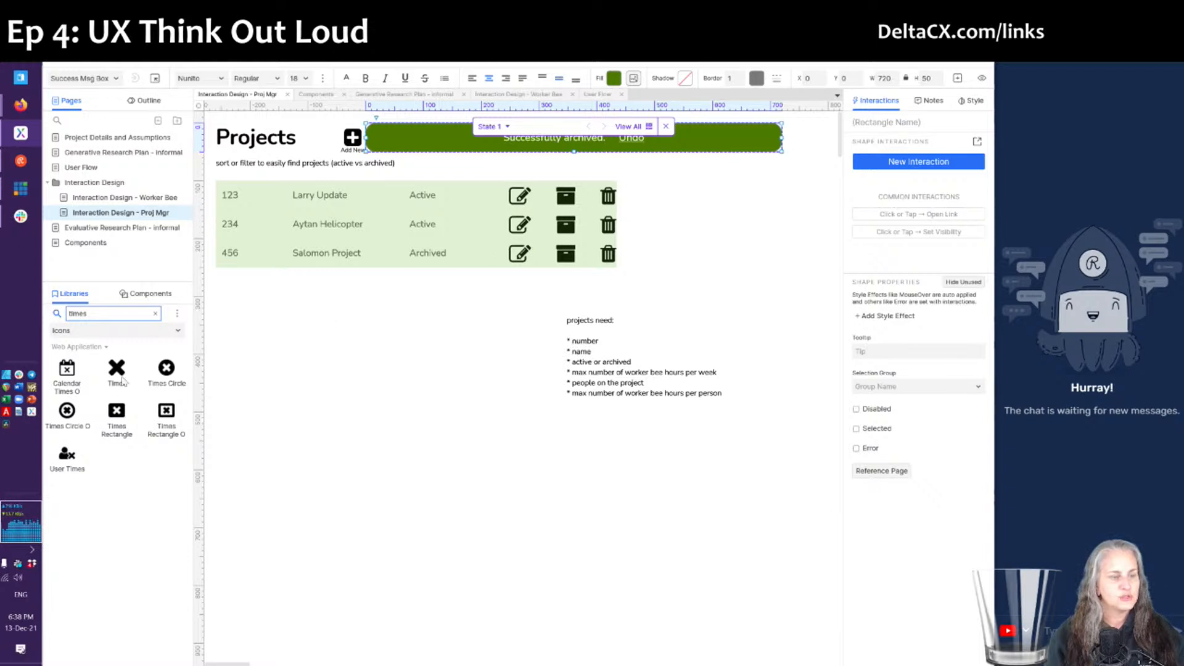
{"action": "left_click_drag", "start_coordinate": [116, 367], "coordinate": [732, 122]}
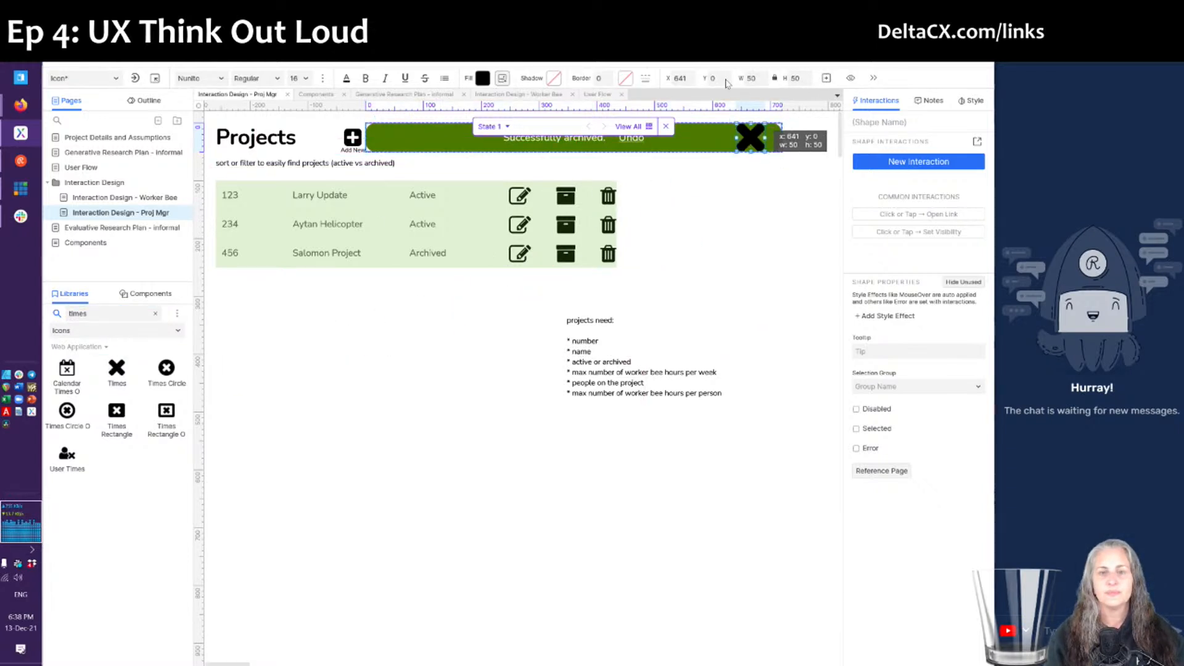
- Resize the X icon to width 20, move it to the banner's right end, and fill it white
{"action": "left_click", "coordinate": [751, 79]}
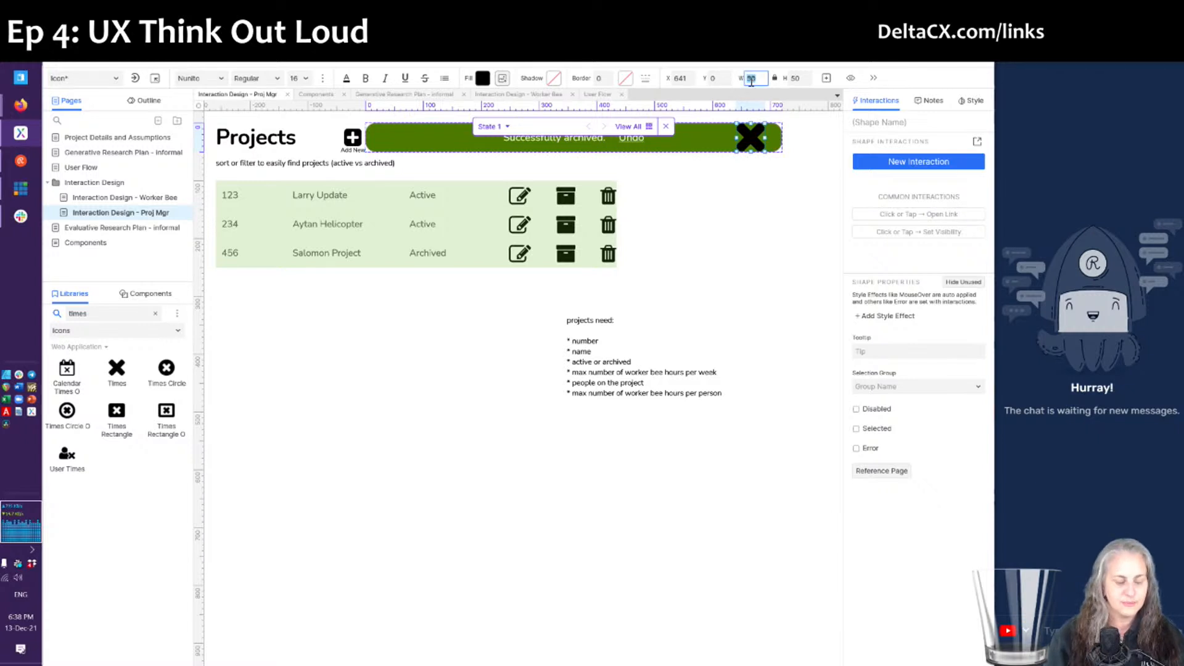
{"action": "left_click", "coordinate": [770, 252]}
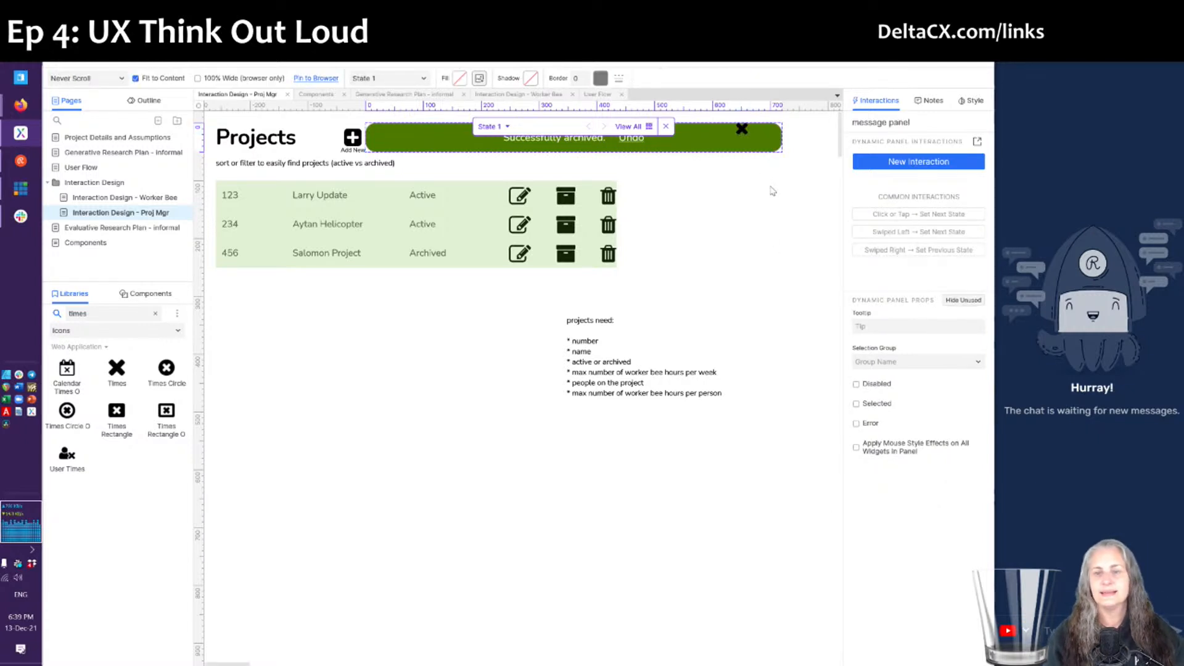
{"action": "left_click_drag", "start_coordinate": [741, 133], "coordinate": [763, 131]}
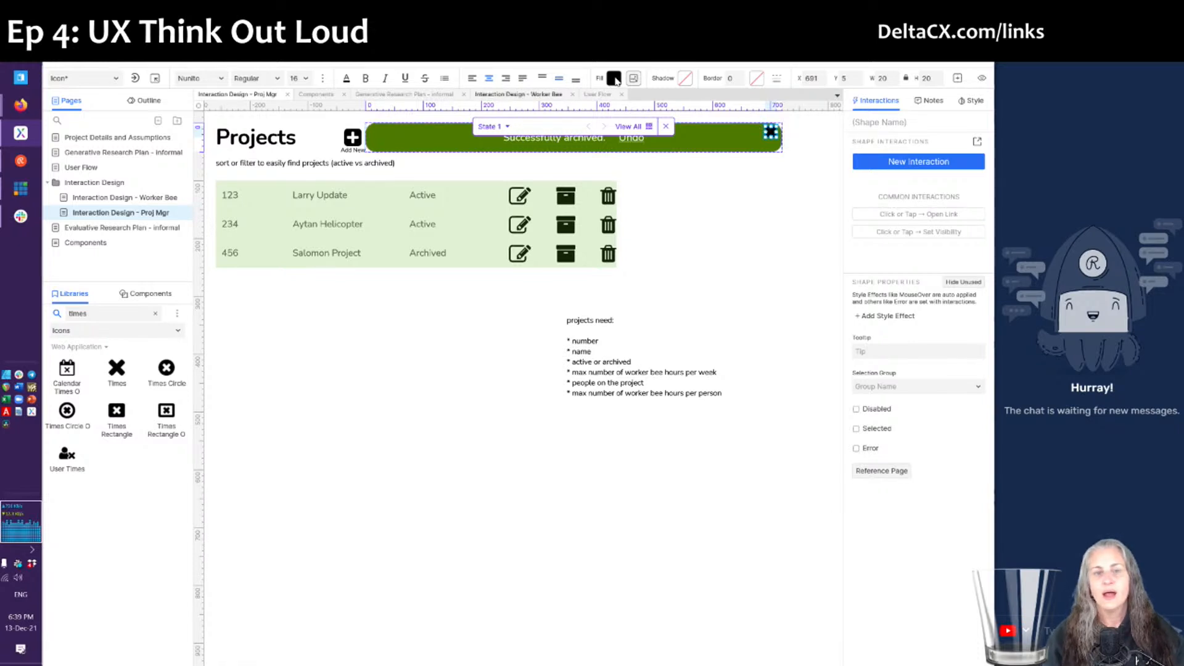
{"action": "left_click", "coordinate": [614, 78]}
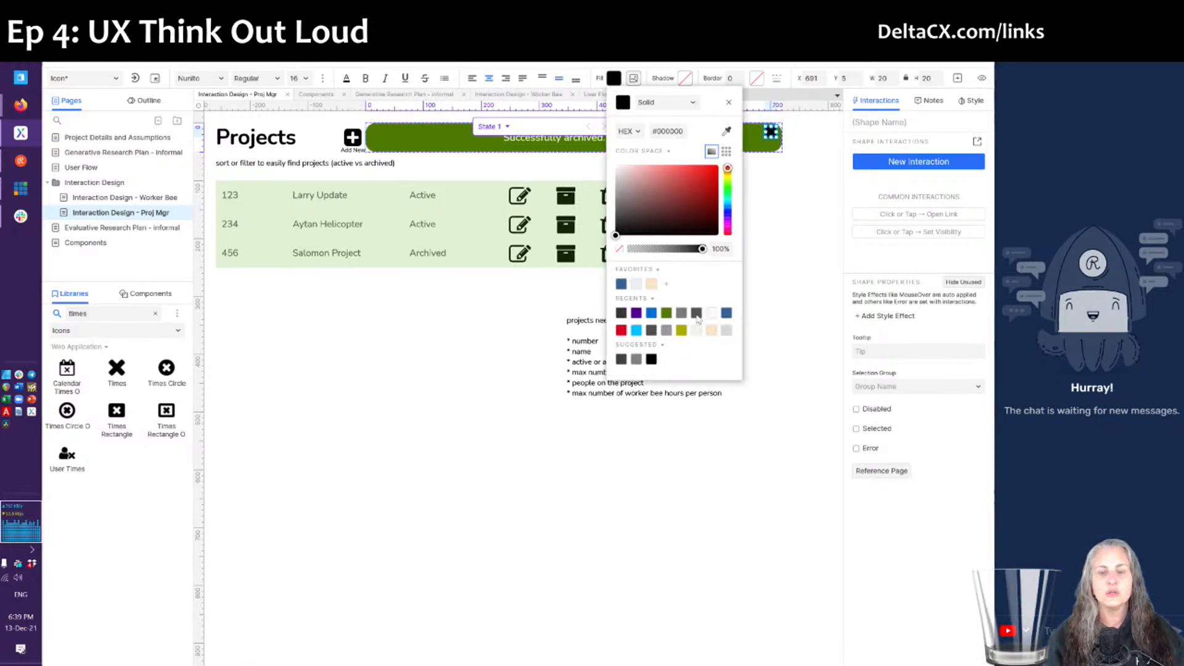
{"action": "left_click", "coordinate": [709, 314]}
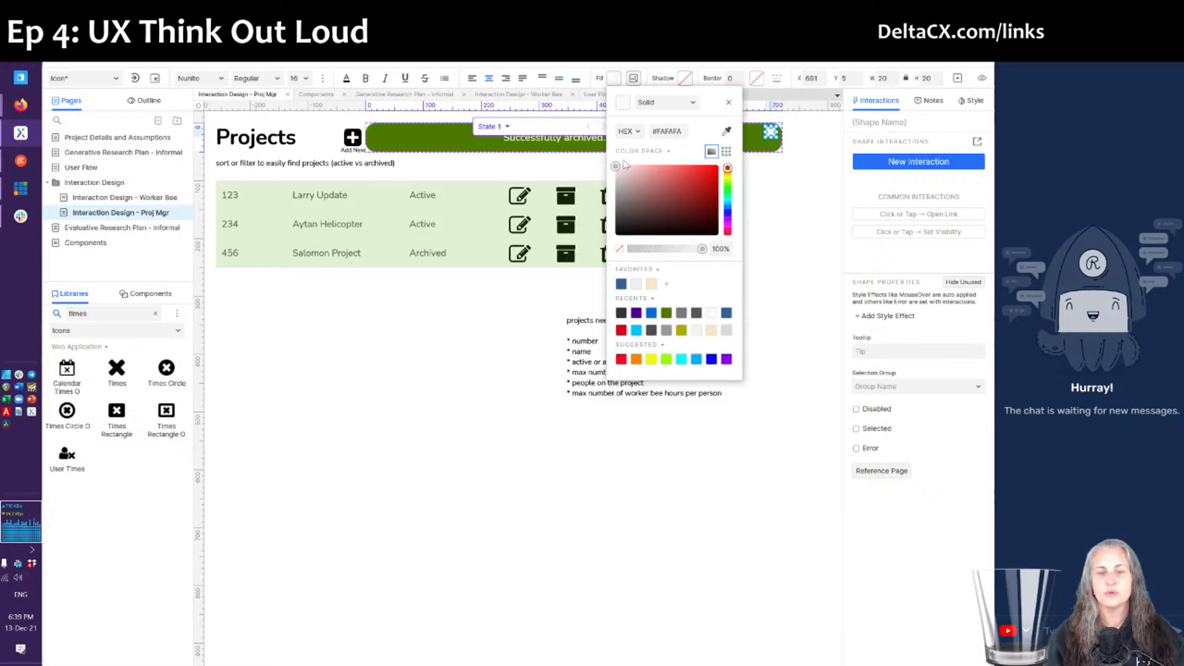
{"action": "left_click_drag", "start_coordinate": [620, 178], "coordinate": [611, 143]}
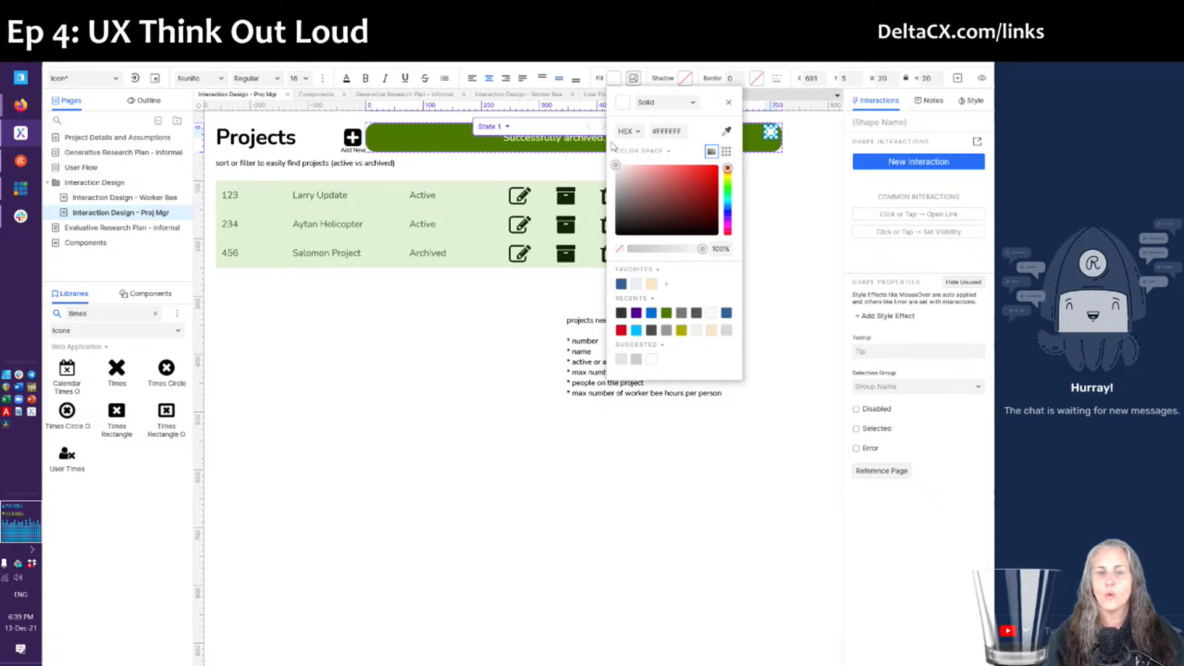
{"action": "left_click", "coordinate": [754, 225]}
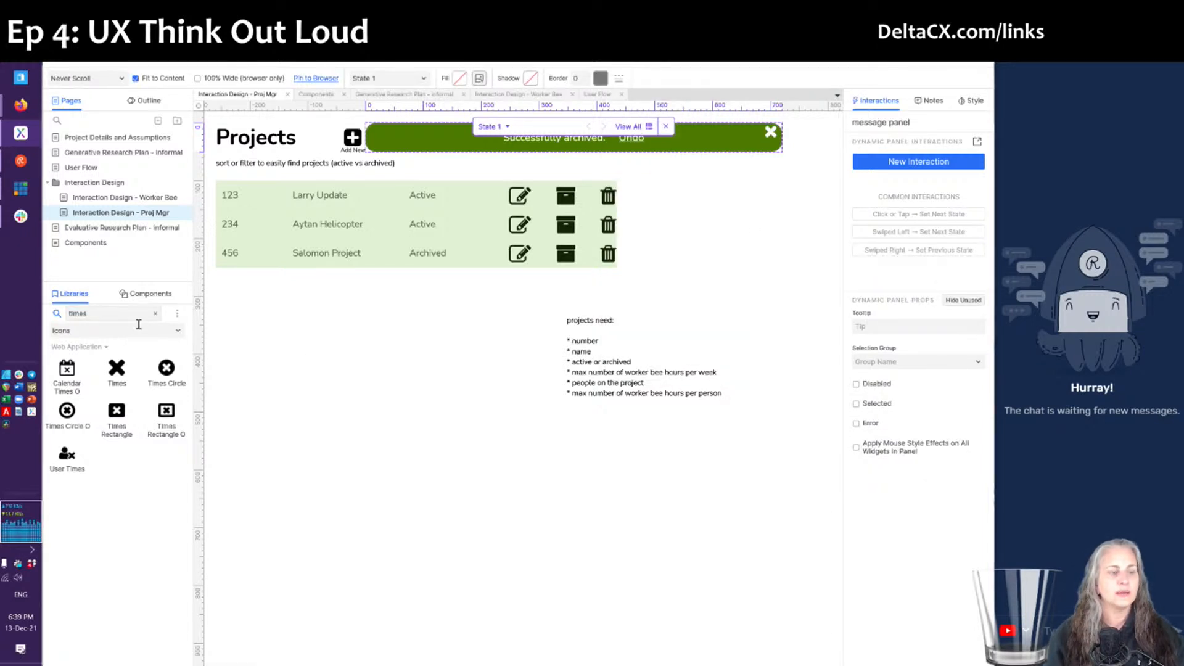
- Switch back to the Default library and drag a 40 × 40 Hot Spot over the banner's X icon
{"action": "left_click", "coordinate": [155, 315]}
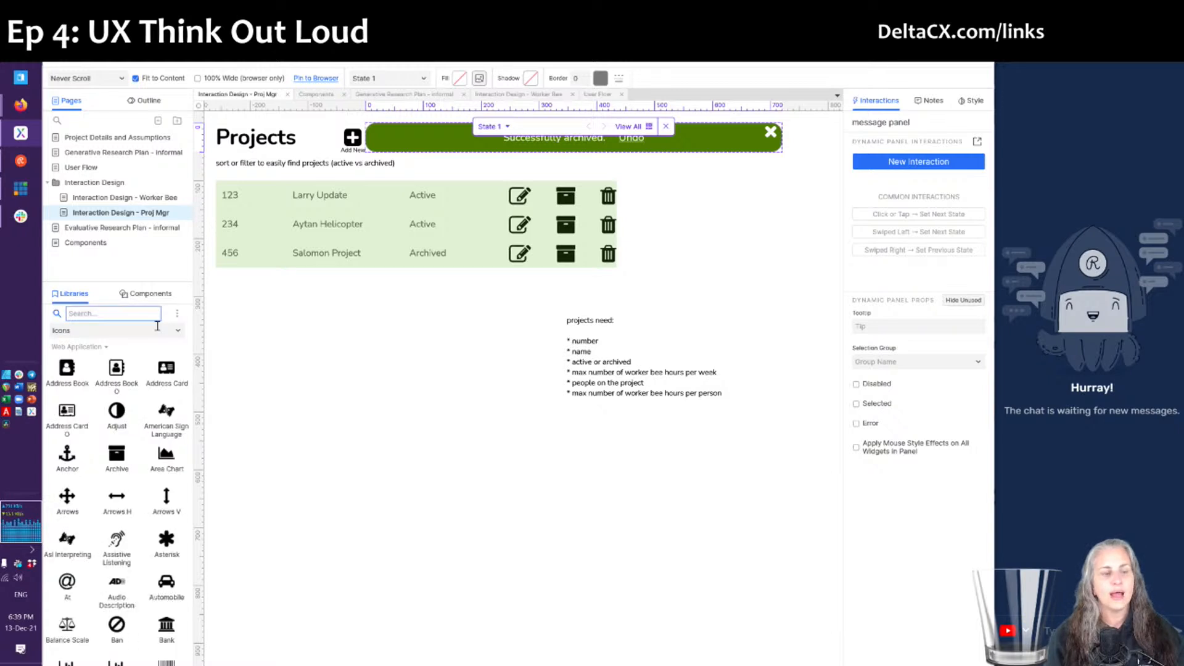
{"action": "left_click", "coordinate": [159, 331]}
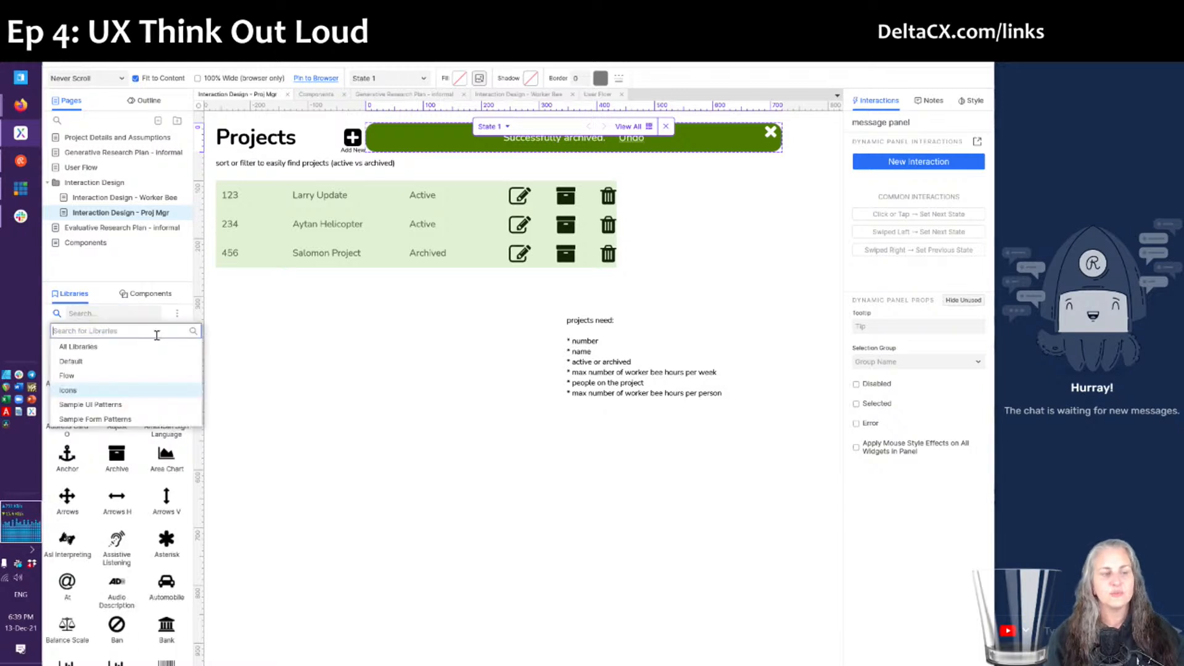
{"action": "left_click", "coordinate": [94, 362]}
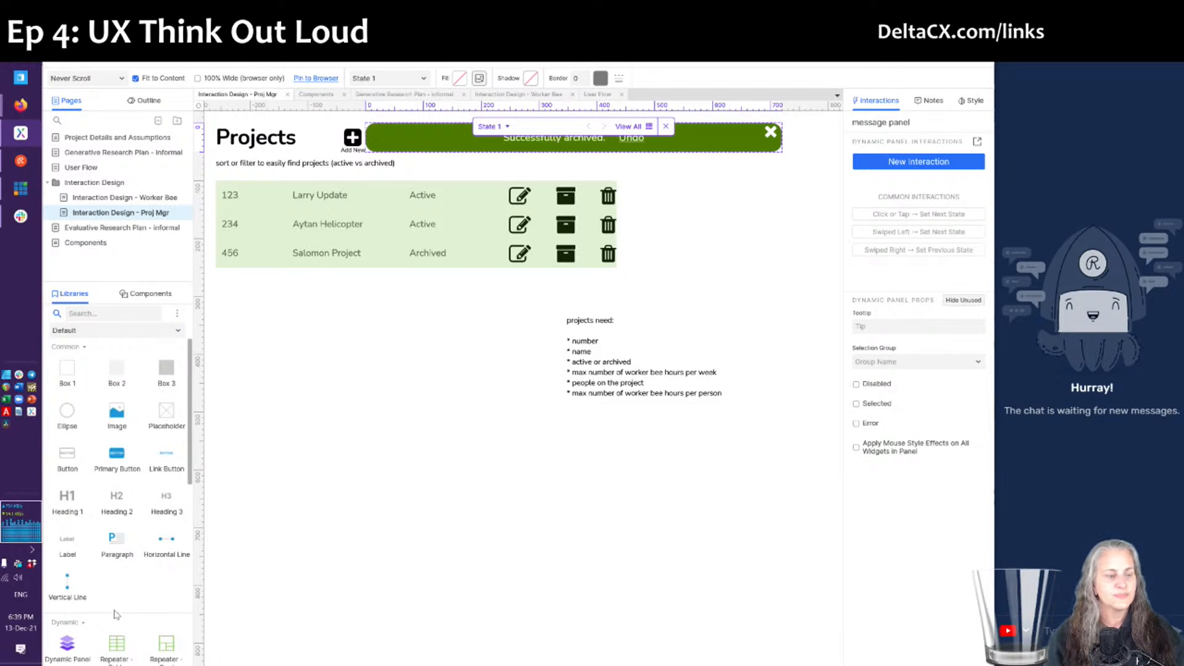
{"action": "scroll", "coordinate": [115, 614], "scroll_direction": "down", "scroll_amount": 3}
{"action": "left_click_drag", "start_coordinate": [68, 494], "coordinate": [751, 145]}
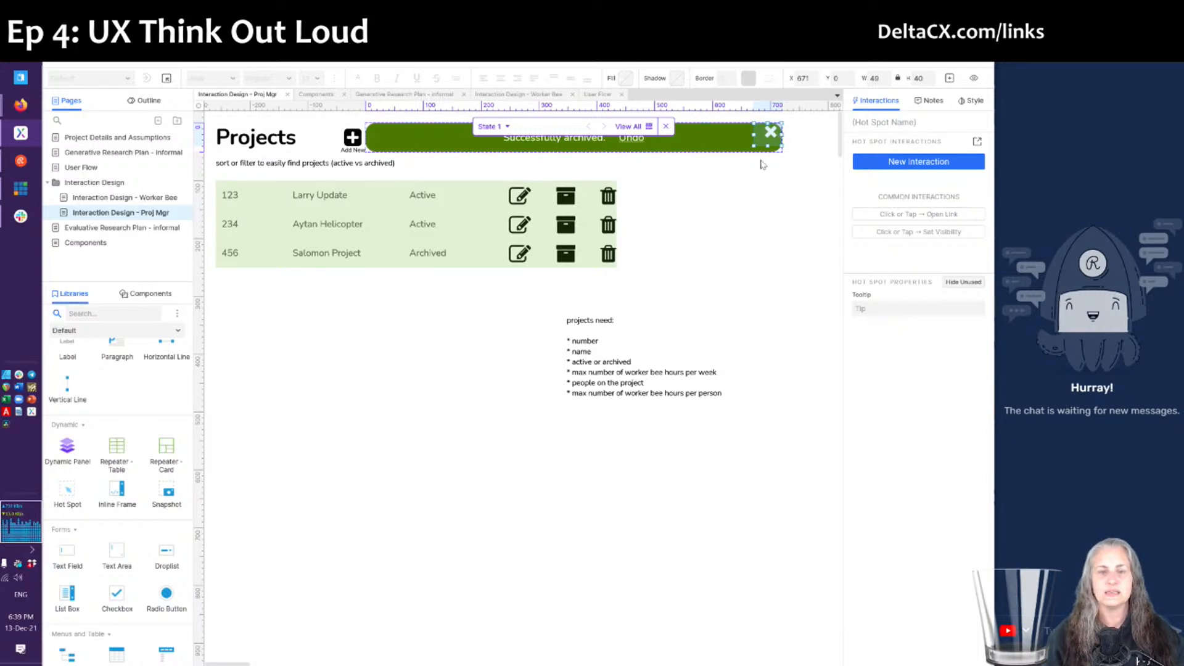
- Give the hot spot a Click action hiding the message panel with a 500 ms fade
{"action": "left_click", "coordinate": [971, 161]}
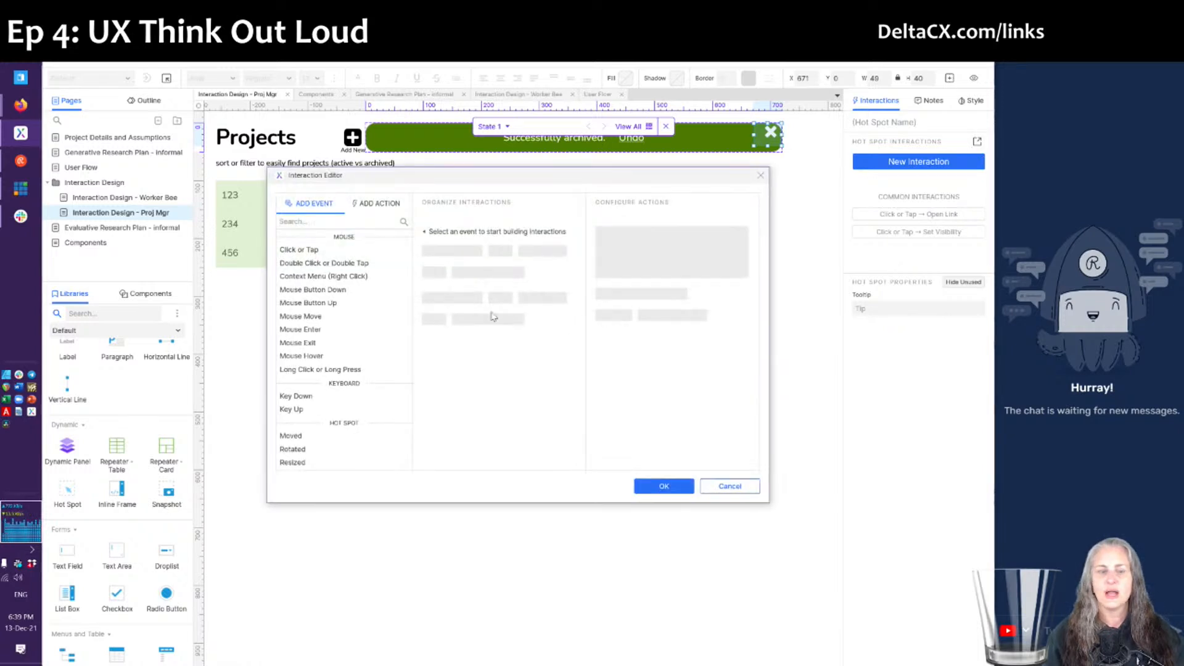
{"action": "left_click", "coordinate": [311, 250]}
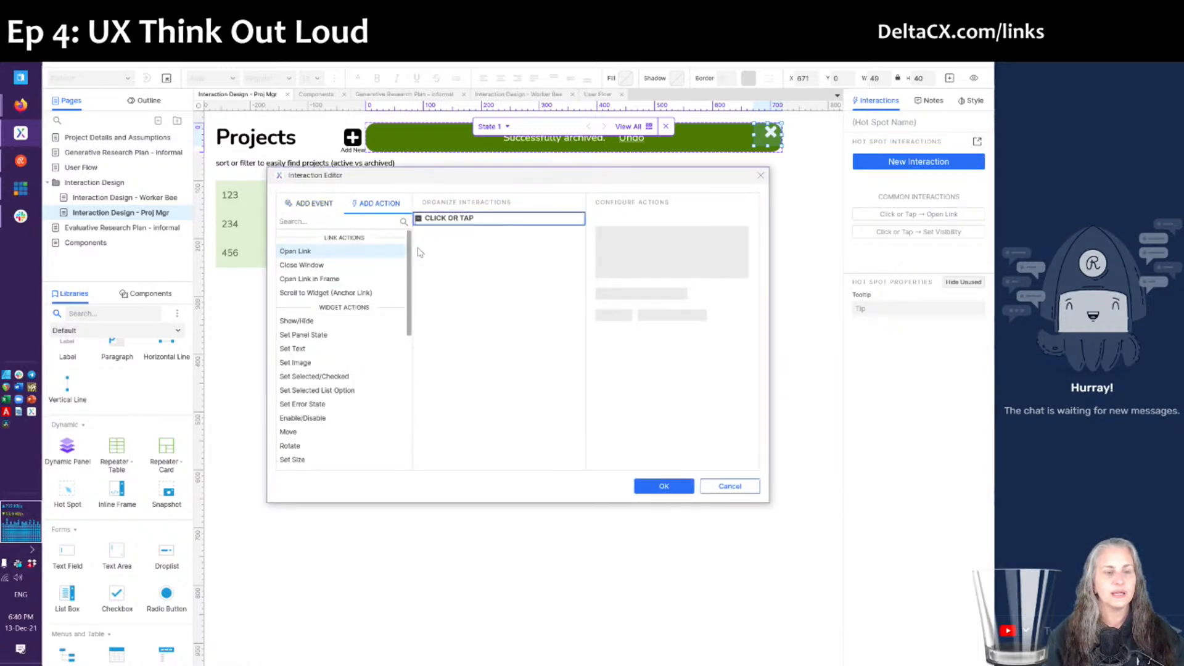
{"action": "left_click", "coordinate": [333, 321]}
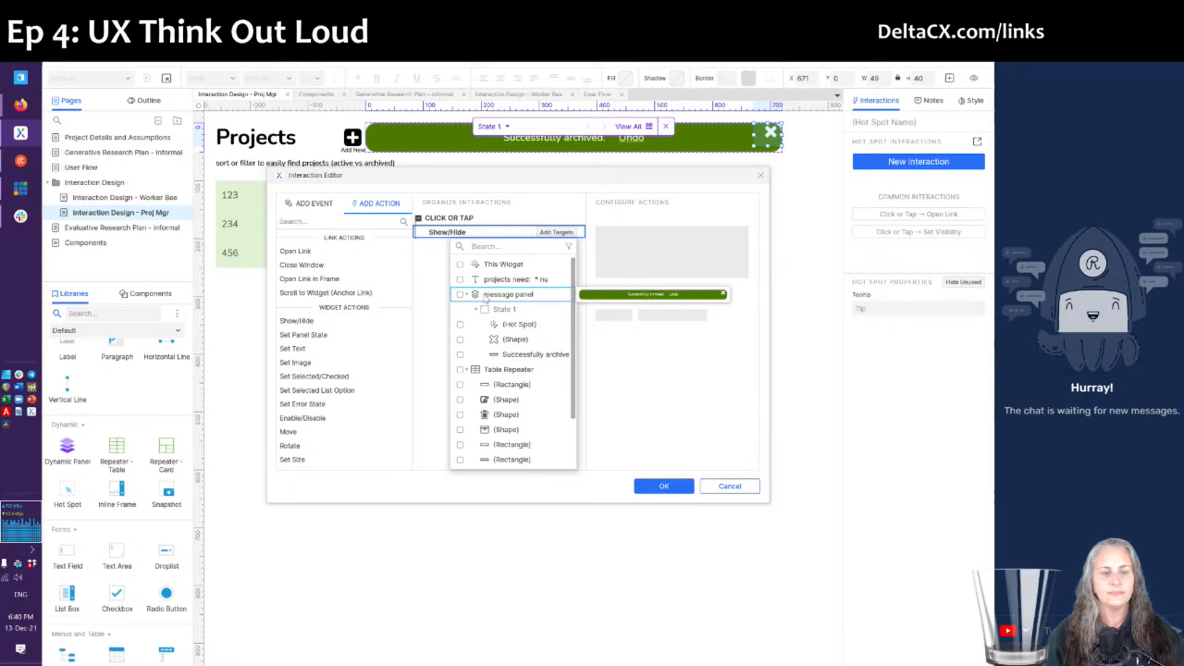
{"action": "left_click", "coordinate": [496, 299]}
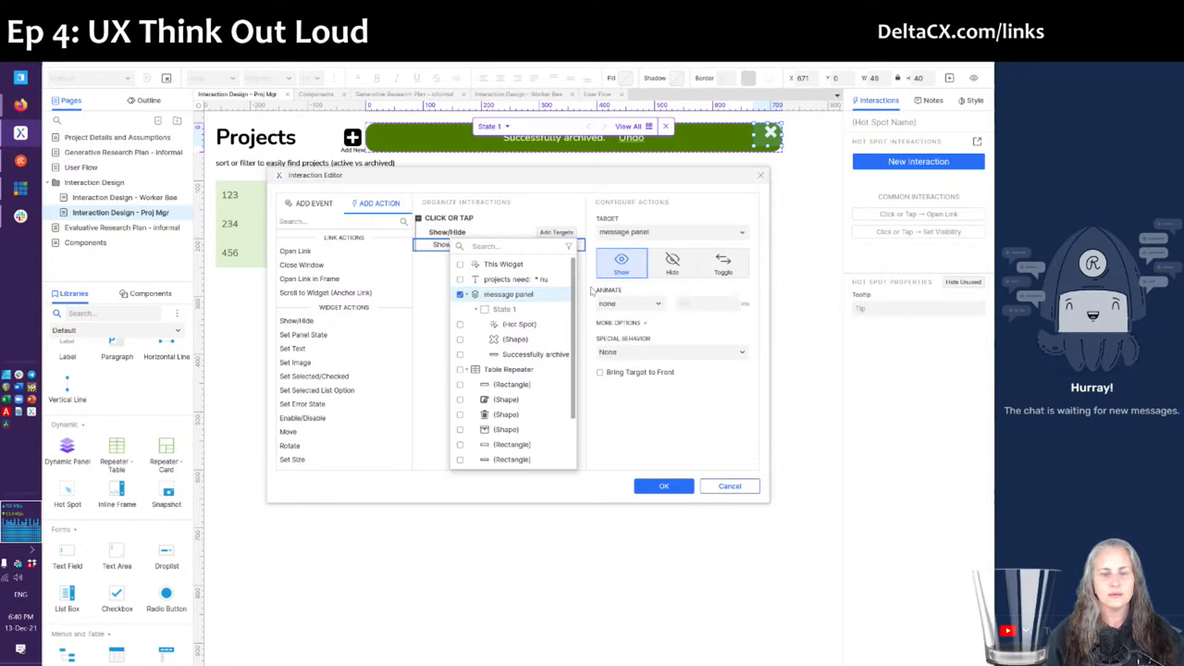
{"action": "left_click", "coordinate": [658, 274]}
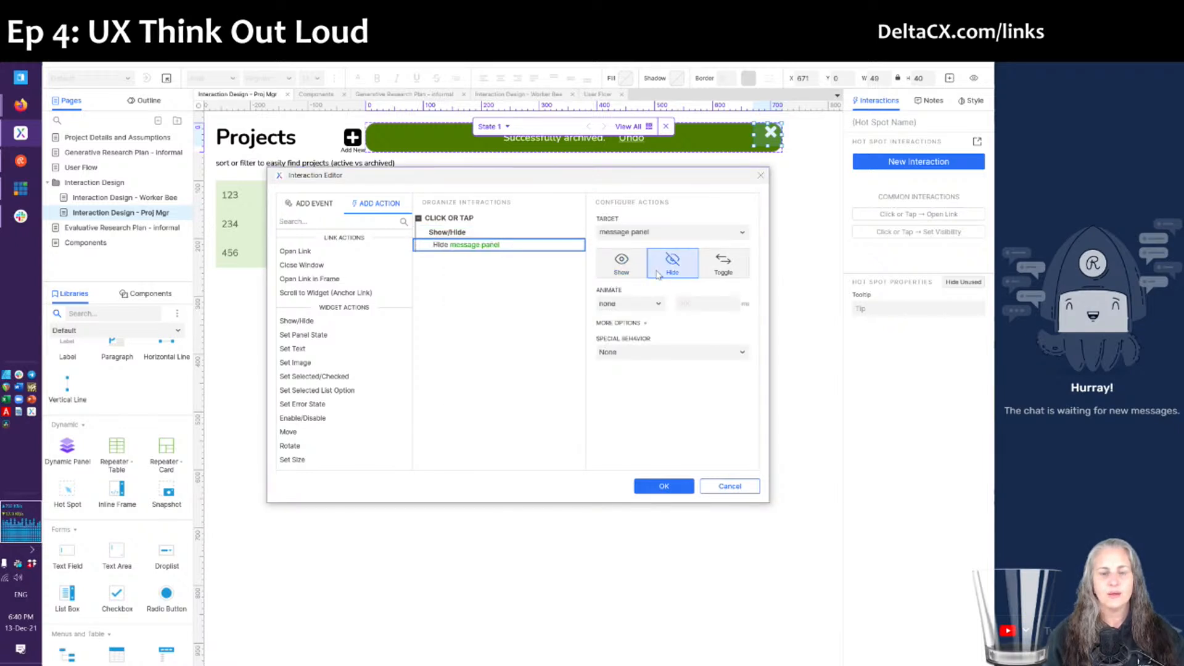
{"action": "left_click", "coordinate": [628, 305]}
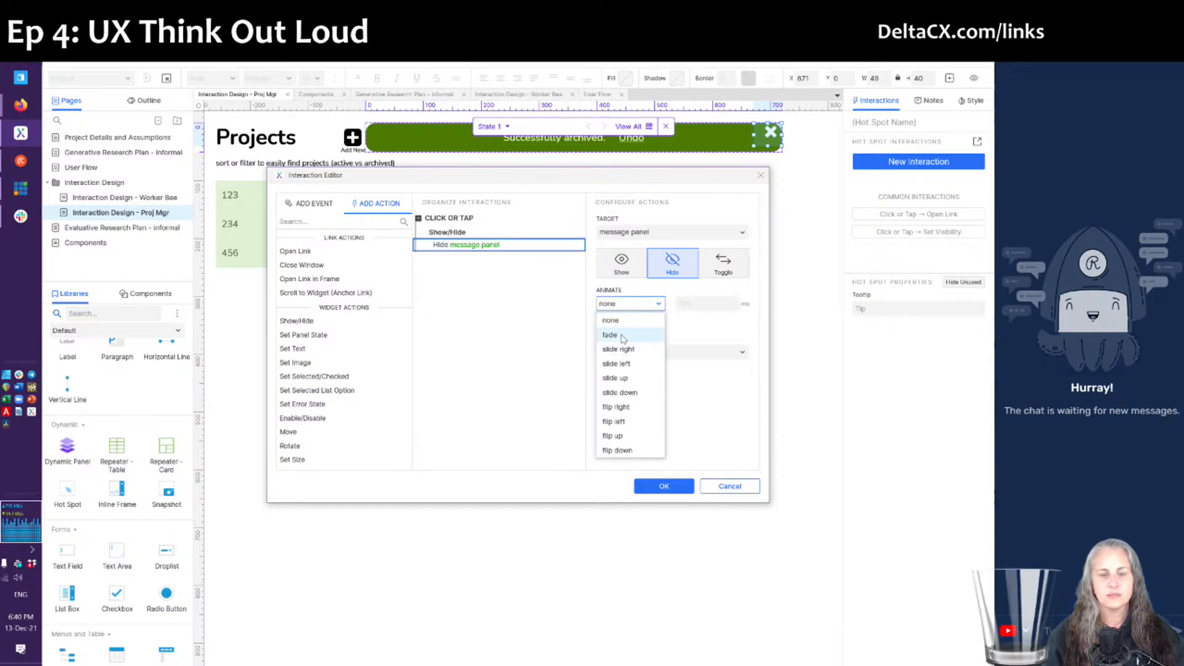
{"action": "left_click", "coordinate": [623, 336]}
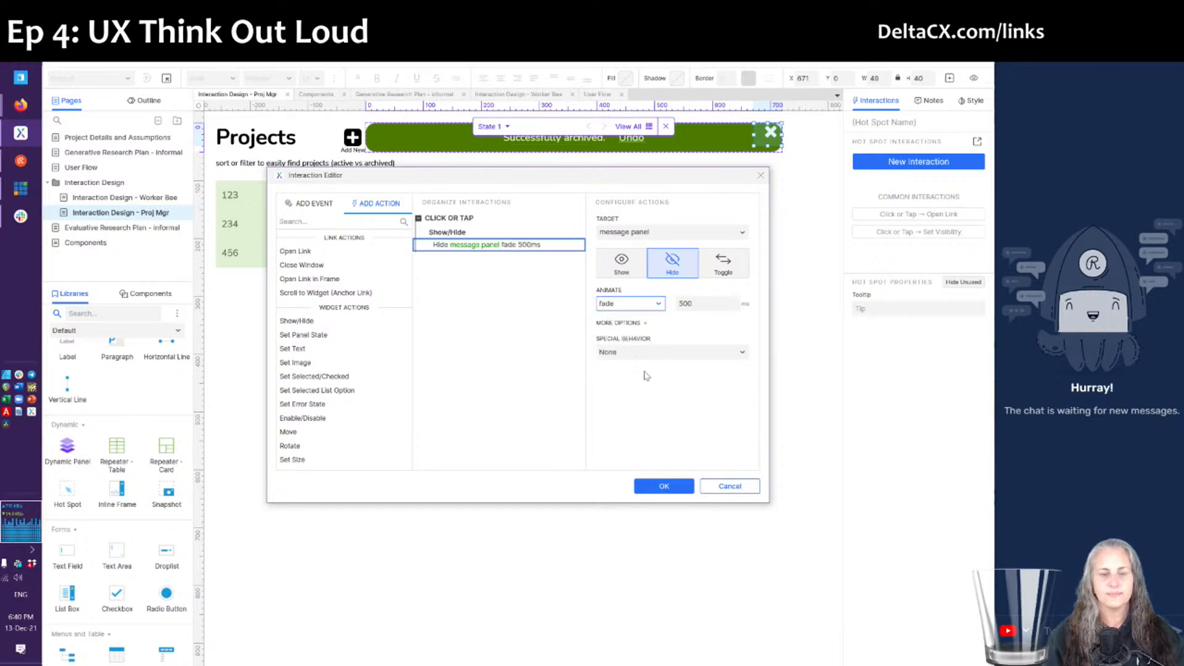
{"action": "left_click", "coordinate": [660, 488]}
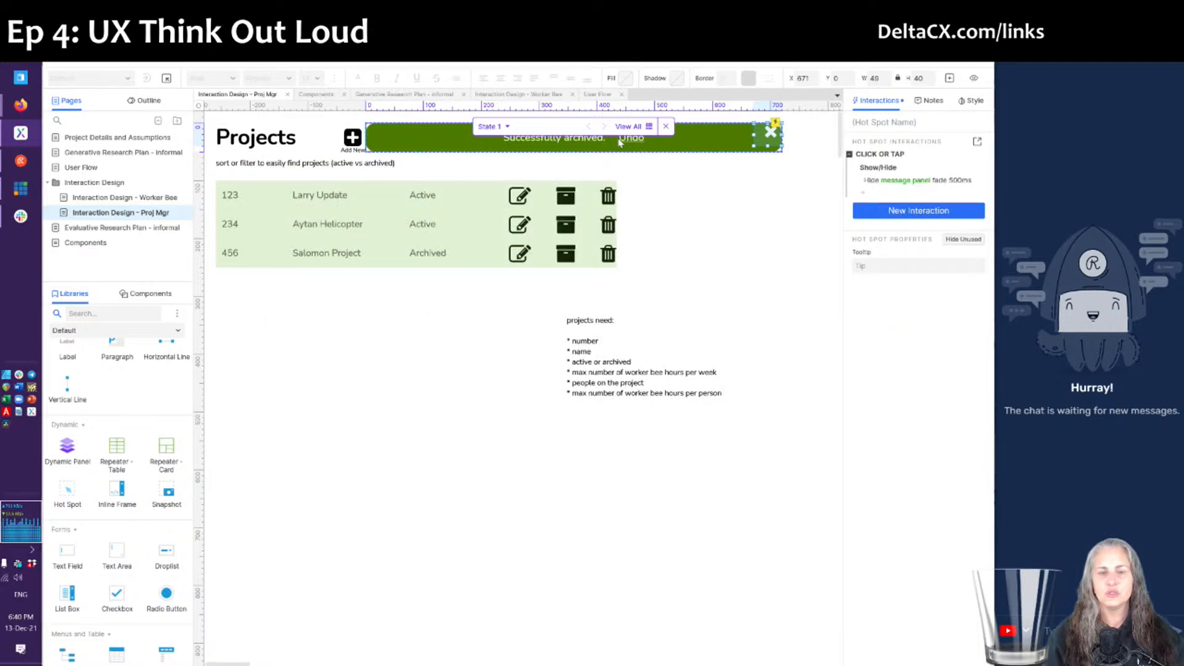
{"action": "left_click", "coordinate": [667, 127]}
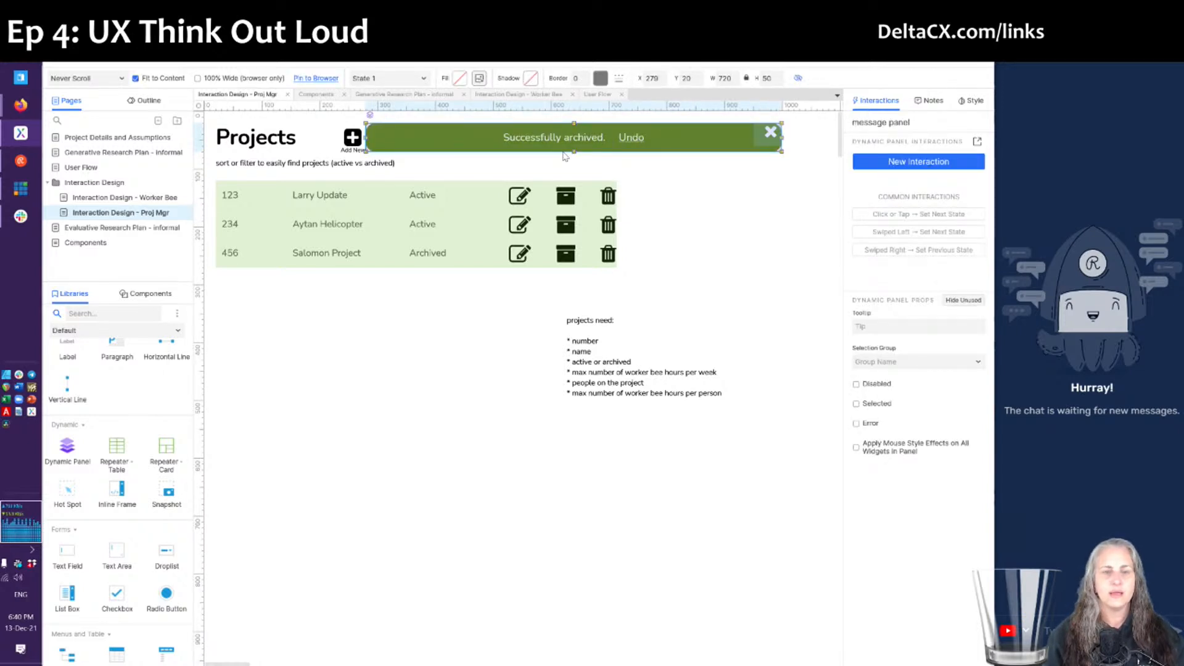
{"action": "left_click", "coordinate": [683, 233]}
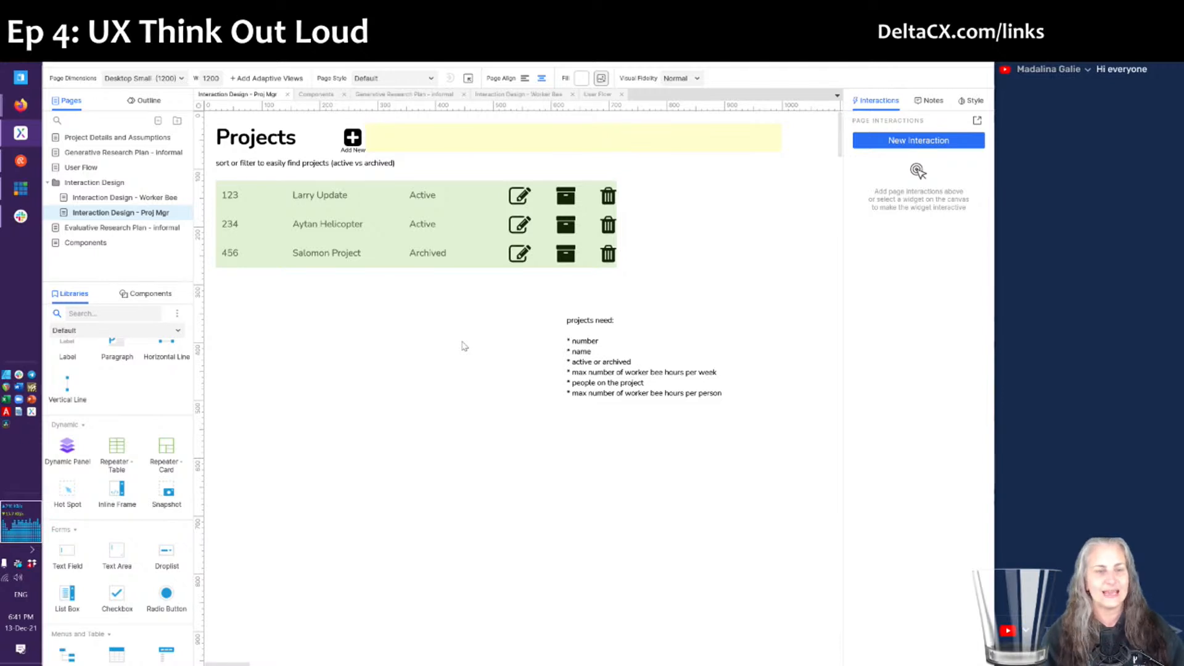
{"action": "left_click", "coordinate": [602, 144]}
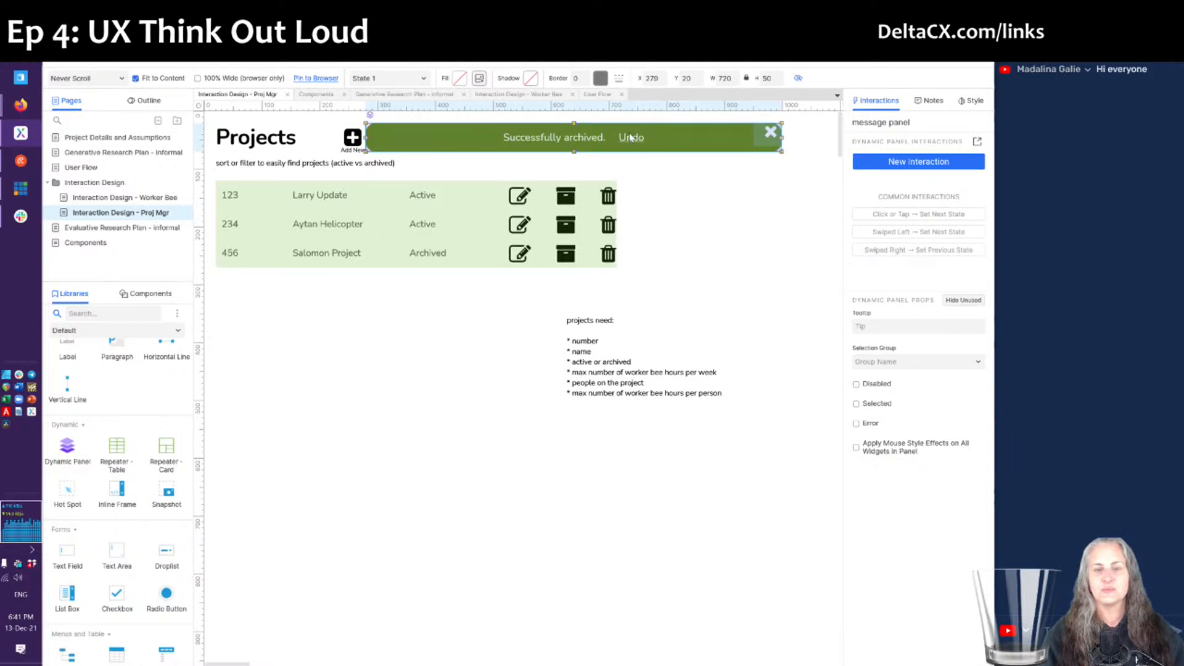
{"action": "left_click", "coordinate": [664, 185]}
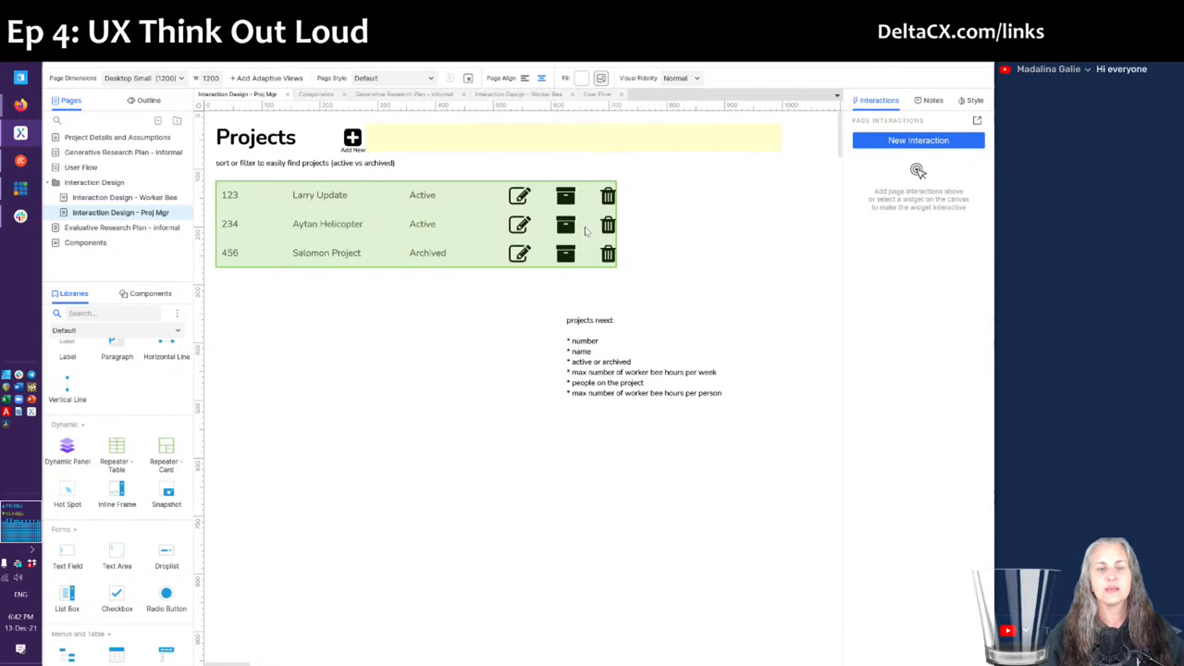
- Add a new column to the repeater data and rename it Has_Time_Assoc
{"action": "double_click", "coordinate": [594, 231]}
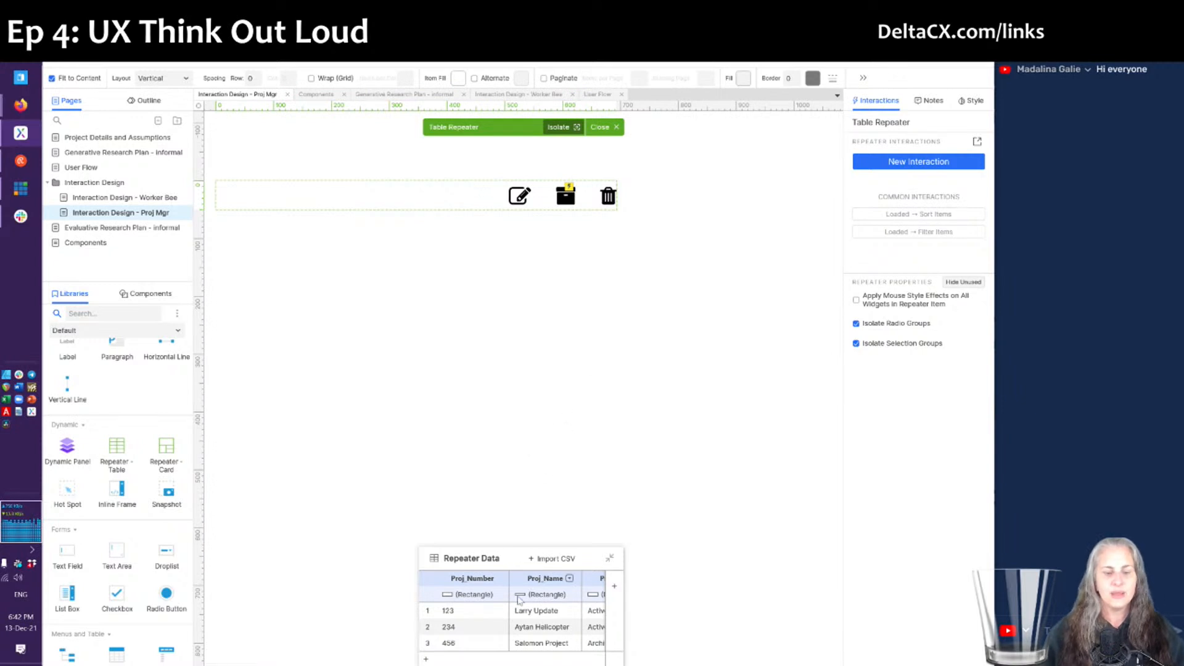
{"action": "scroll", "coordinate": [536, 625], "scroll_direction": "right", "scroll_amount": 2}
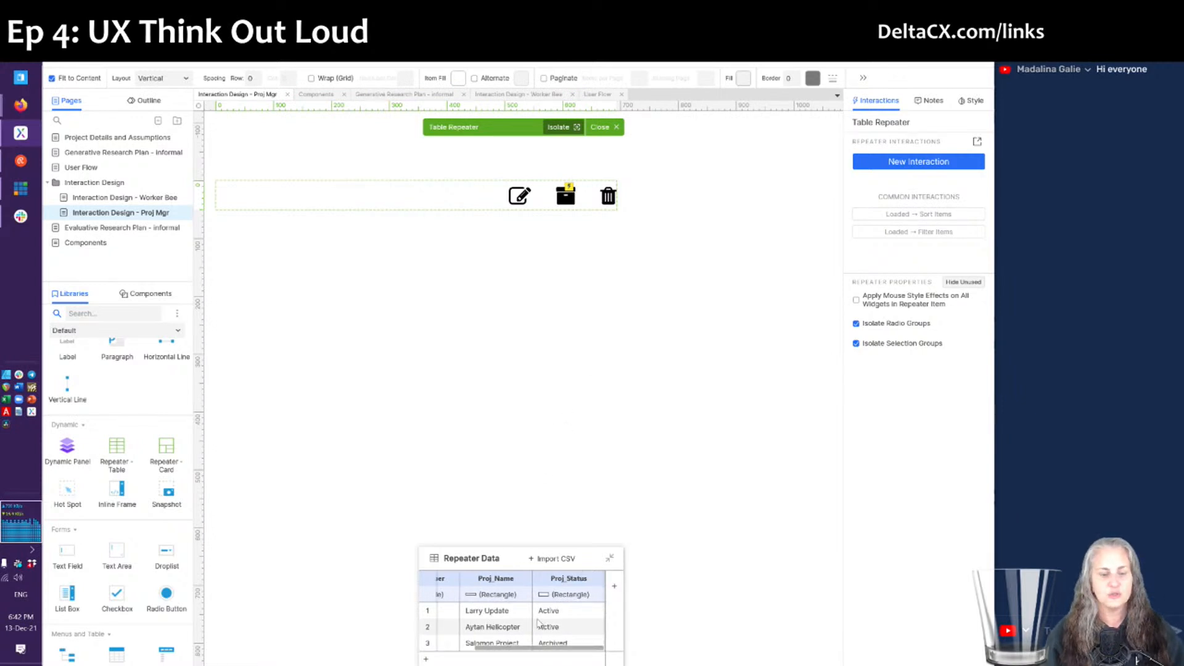
{"action": "left_click", "coordinate": [614, 587]}
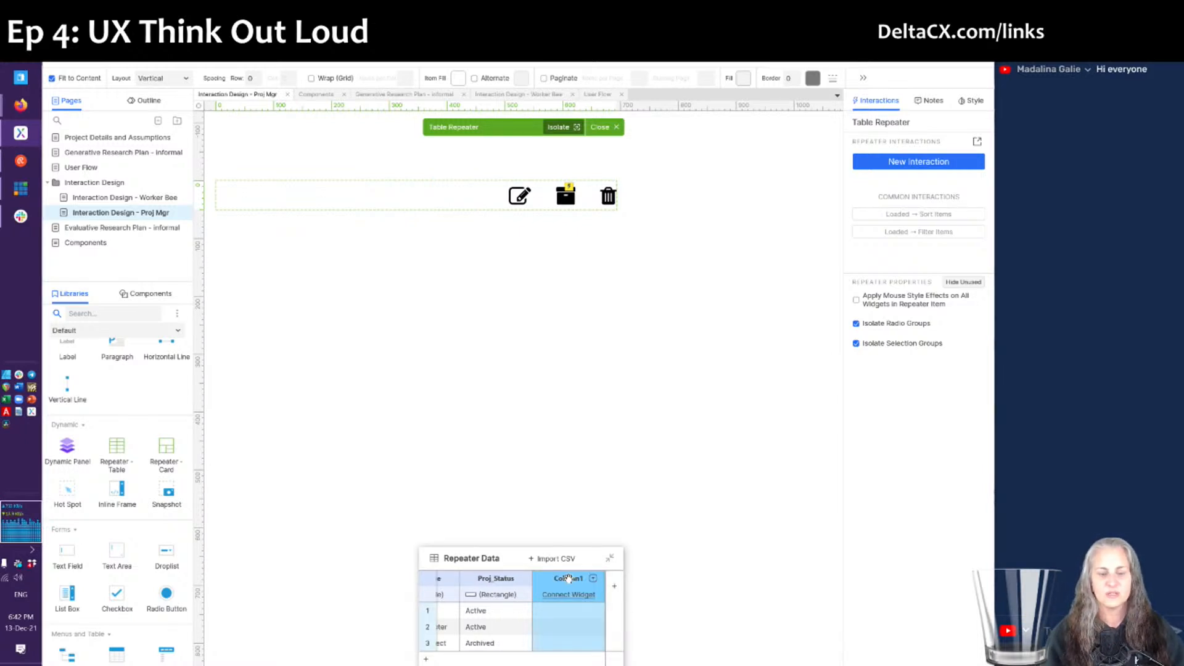
{"action": "left_click", "coordinate": [594, 580]}
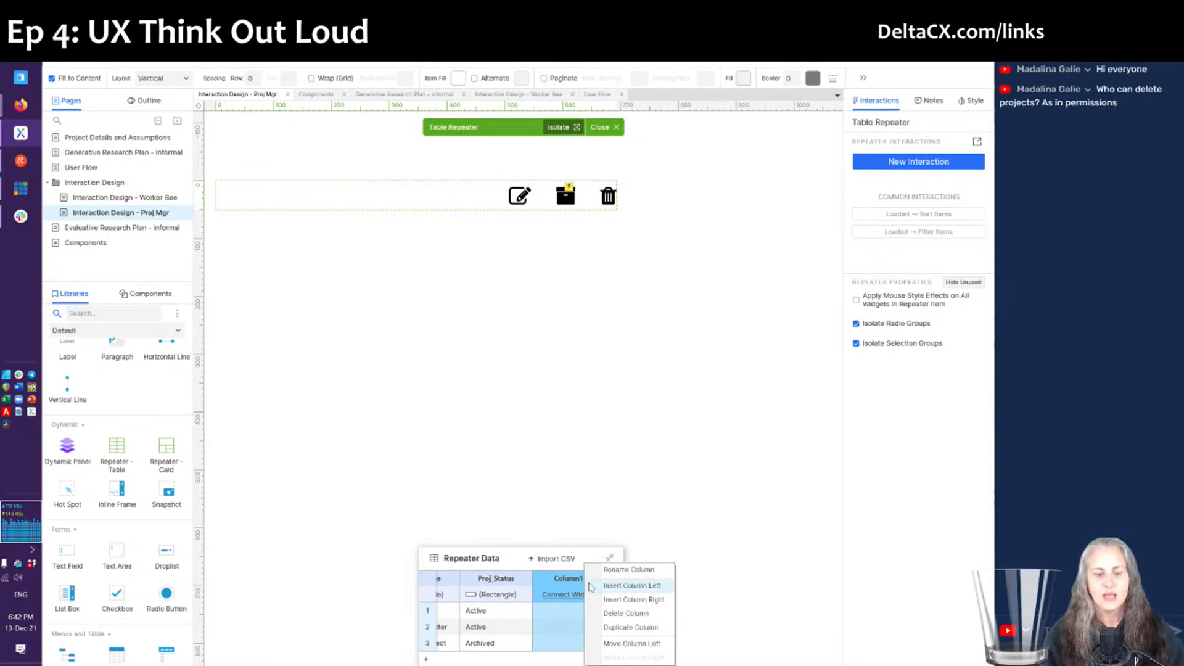
{"action": "left_click", "coordinate": [618, 572]}
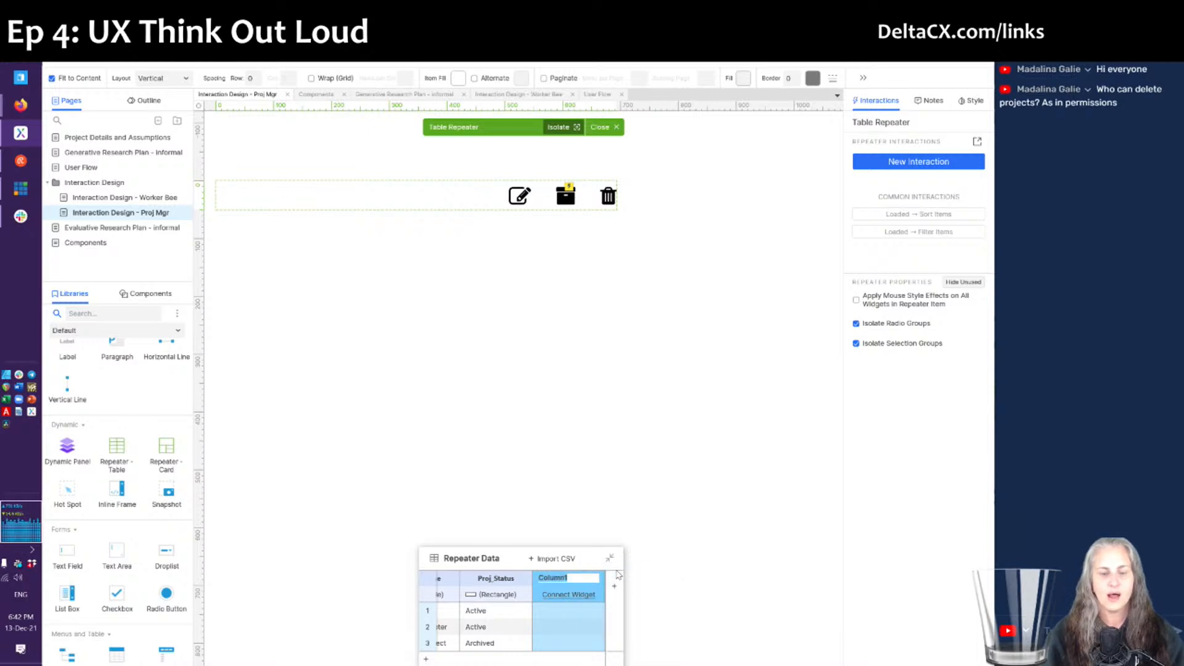
{"action": "type", "text": "Has "}
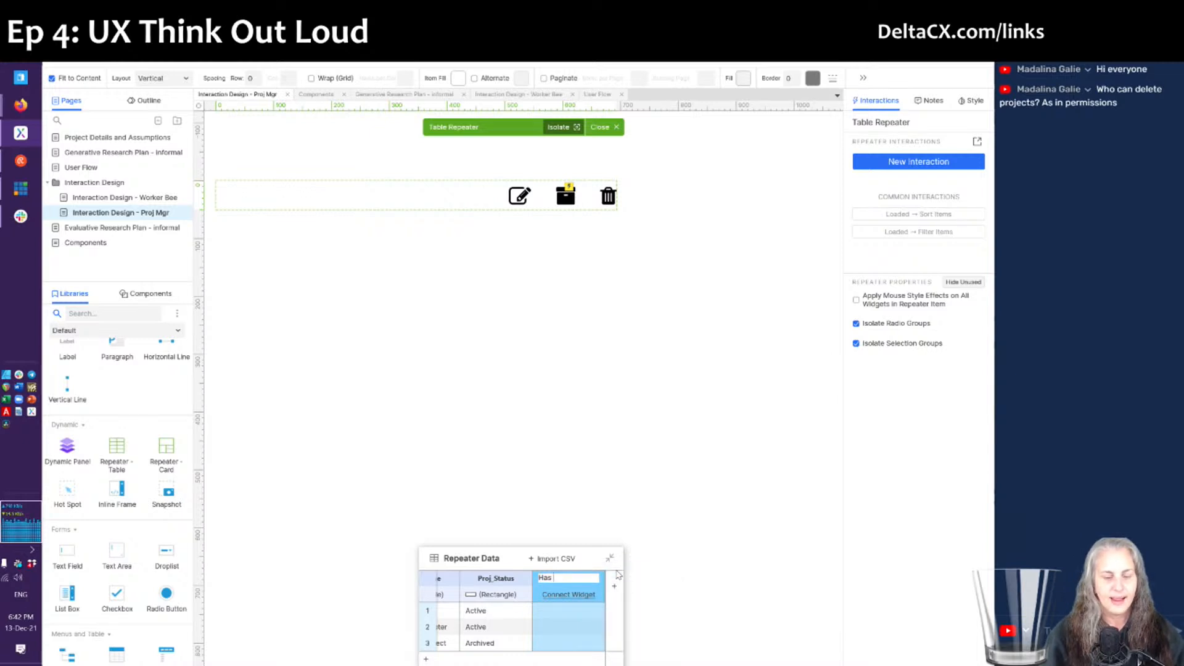
{"action": "type", "text": "Time Assoc"}
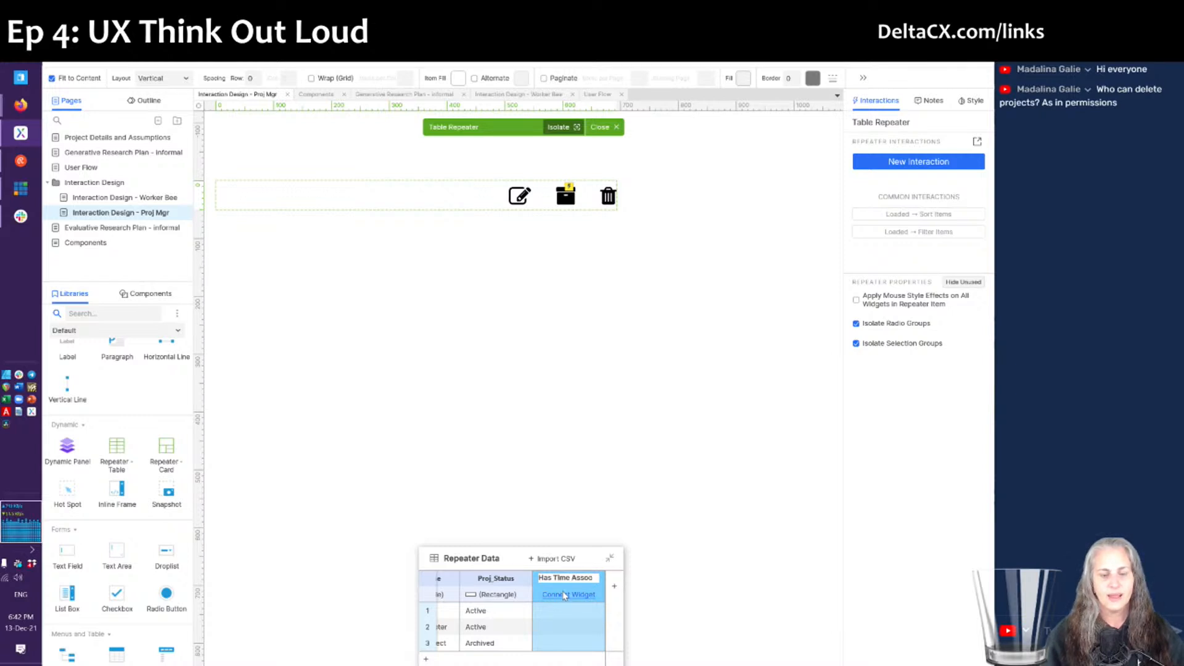
{"action": "left_click", "coordinate": [574, 611]}
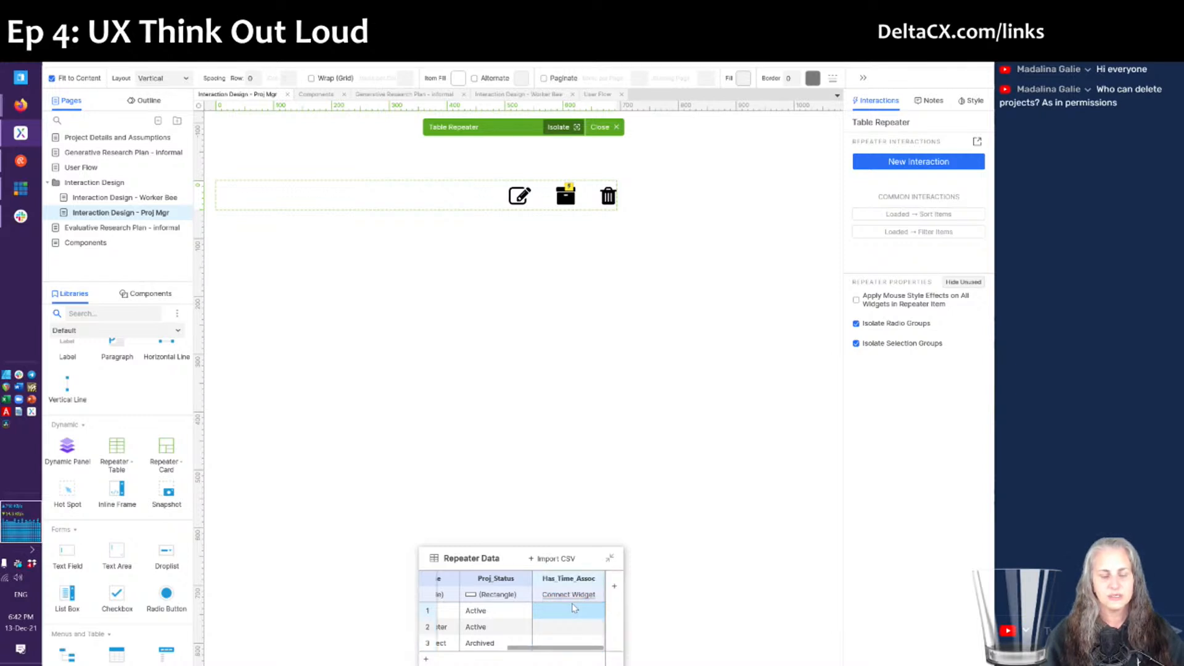
- Fill Has_Time_Assoc with Yes, No and Yes for the three rows, then close the repeater
{"action": "left_click", "coordinate": [573, 610]}
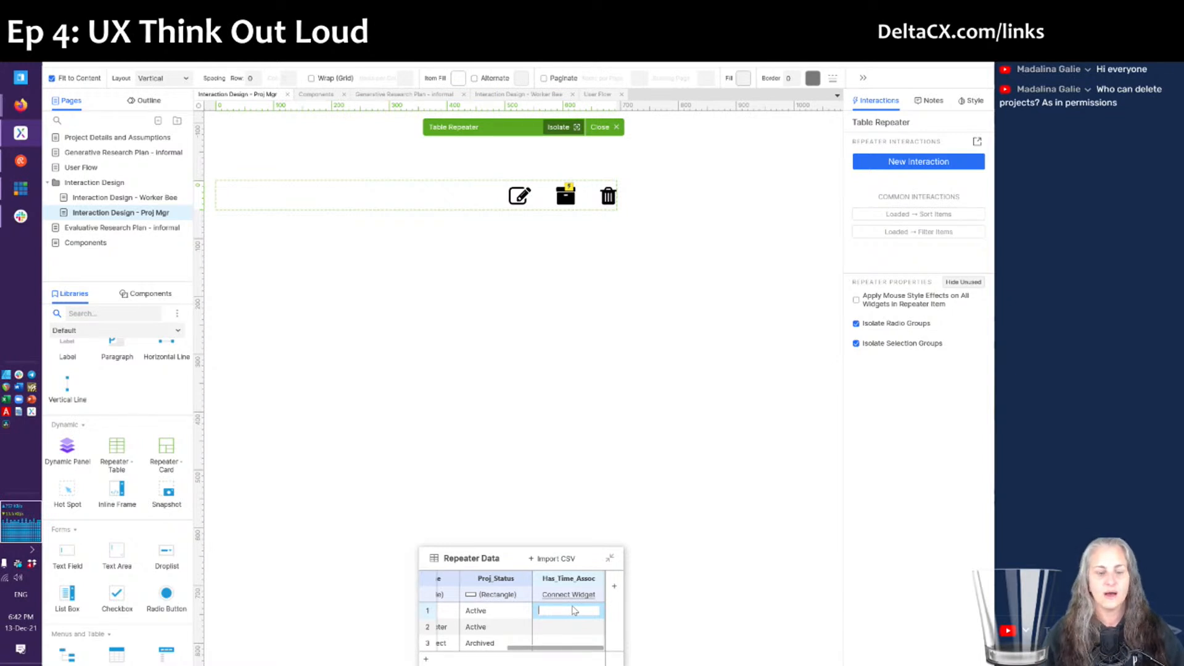
{"action": "type", "text": "Yes"}
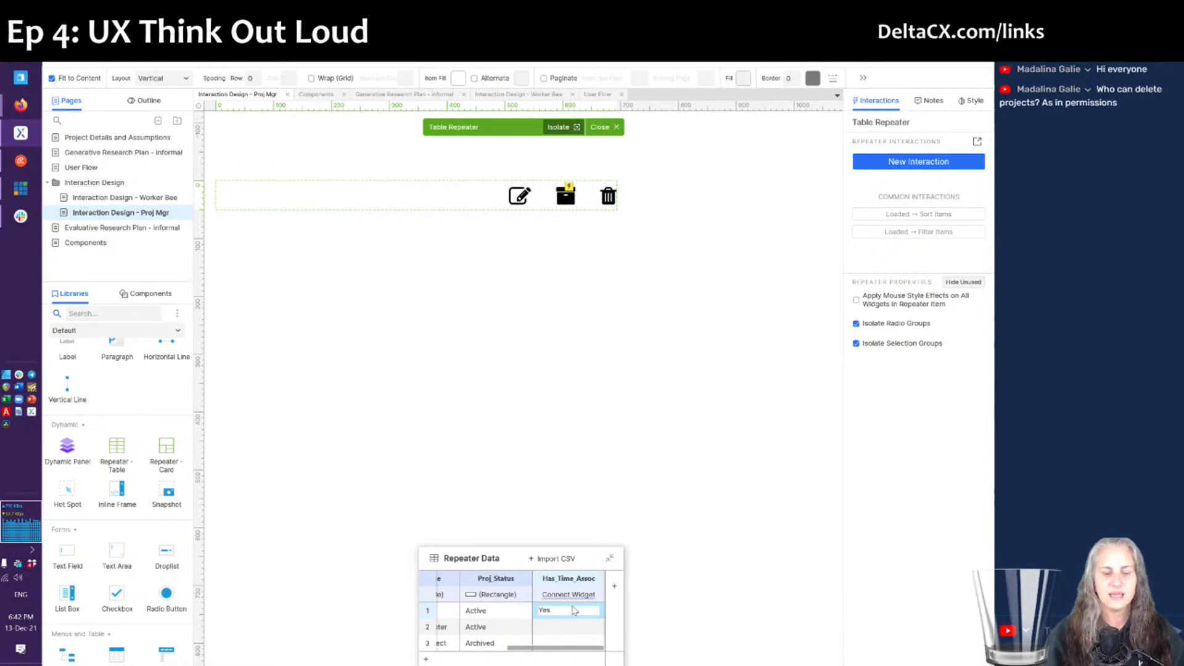
{"action": "left_click", "coordinate": [566, 628]}
{"action": "left_click", "coordinate": [566, 627]}
{"action": "type", "text": "No"}
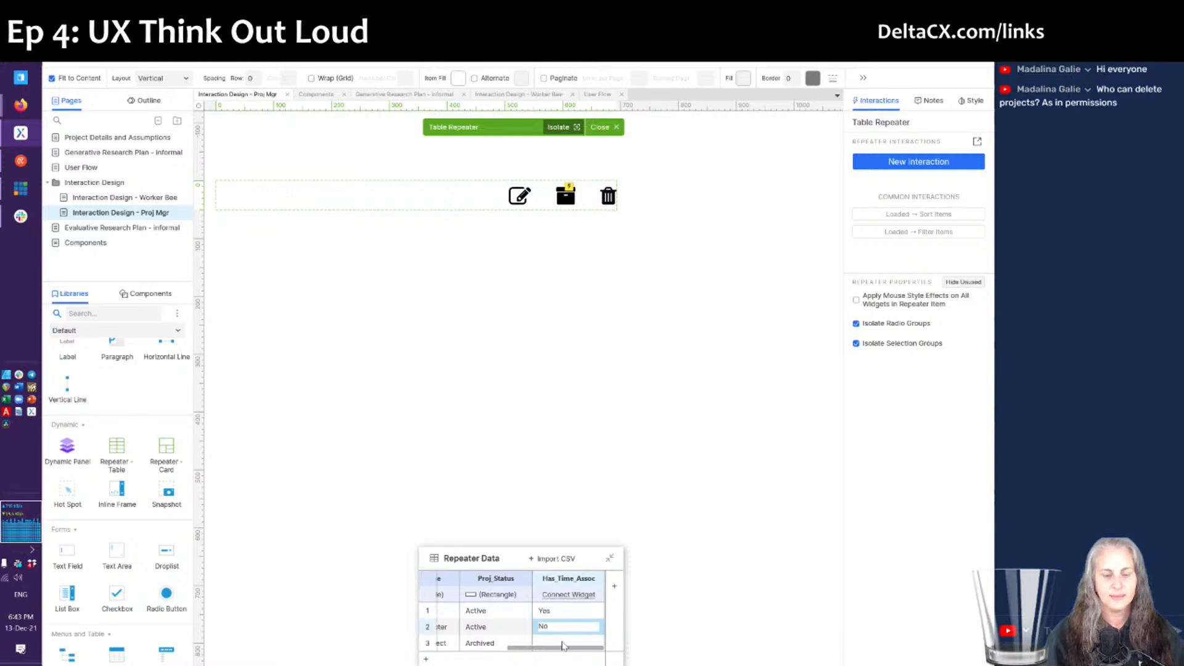
{"action": "left_click", "coordinate": [562, 645]}
{"action": "left_click", "coordinate": [563, 645]}
{"action": "type", "text": "Yes"}
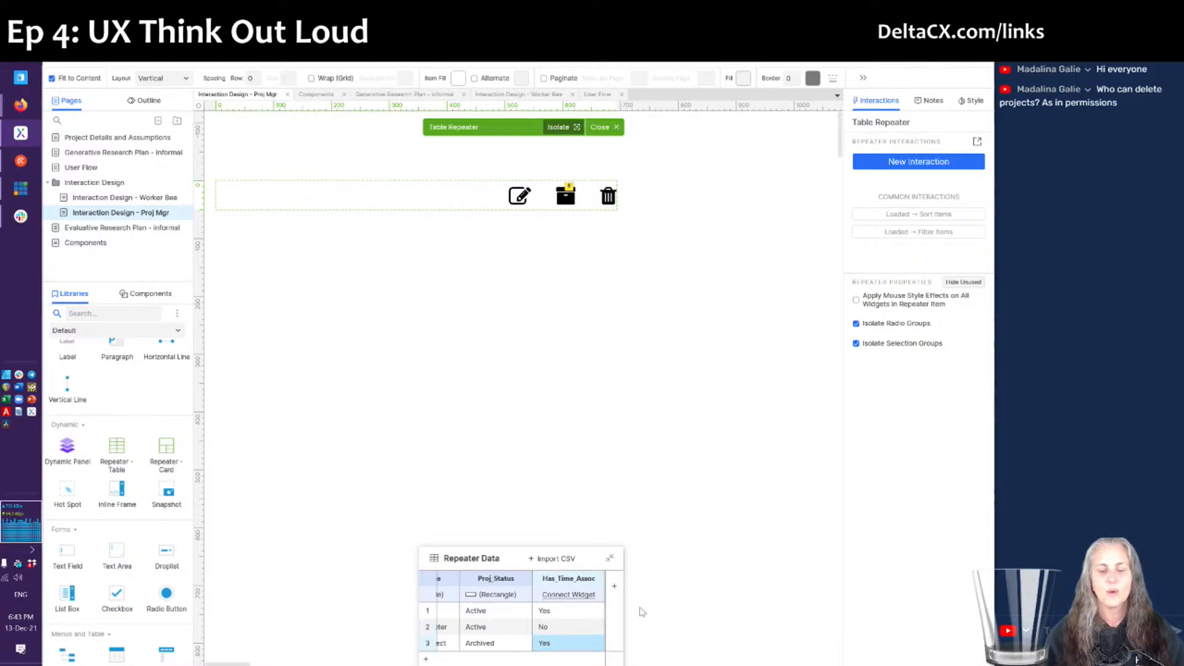
{"action": "left_click", "coordinate": [642, 612]}
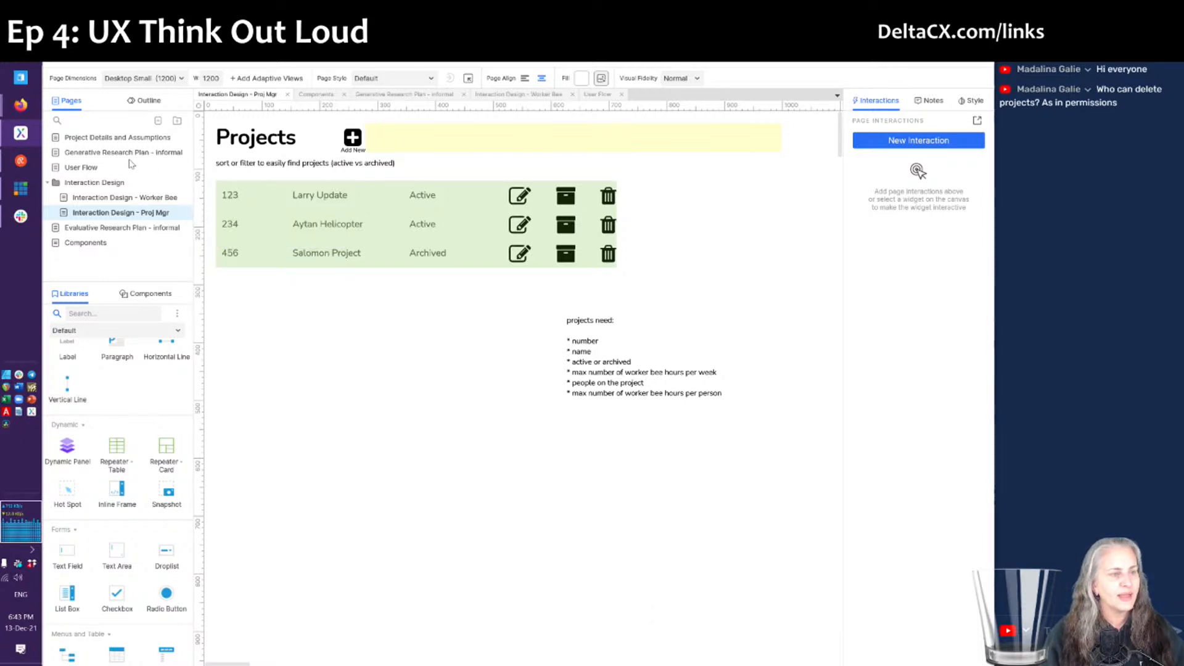
{"action": "left_click", "coordinate": [113, 140]}
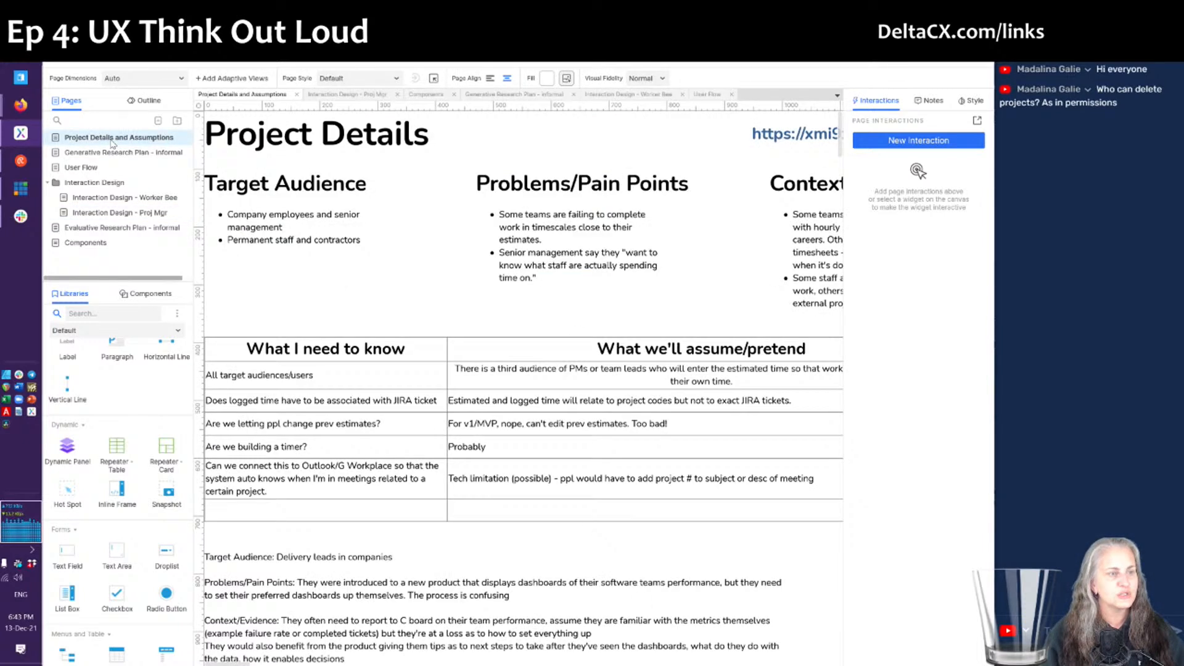
{"action": "scroll", "coordinate": [511, 348], "scroll_direction": "down", "scroll_amount": 2}
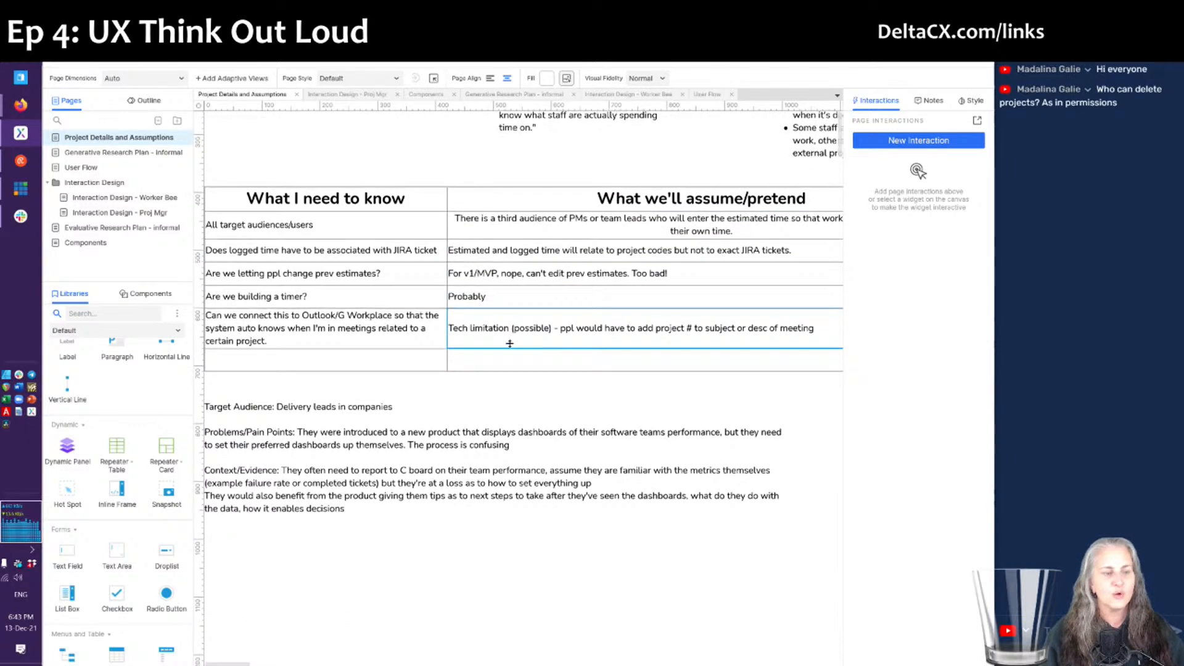
{"action": "scroll", "coordinate": [511, 349], "scroll_direction": "up", "scroll_amount": 1}
{"action": "scroll", "coordinate": [511, 347], "scroll_direction": "right", "scroll_amount": 2}
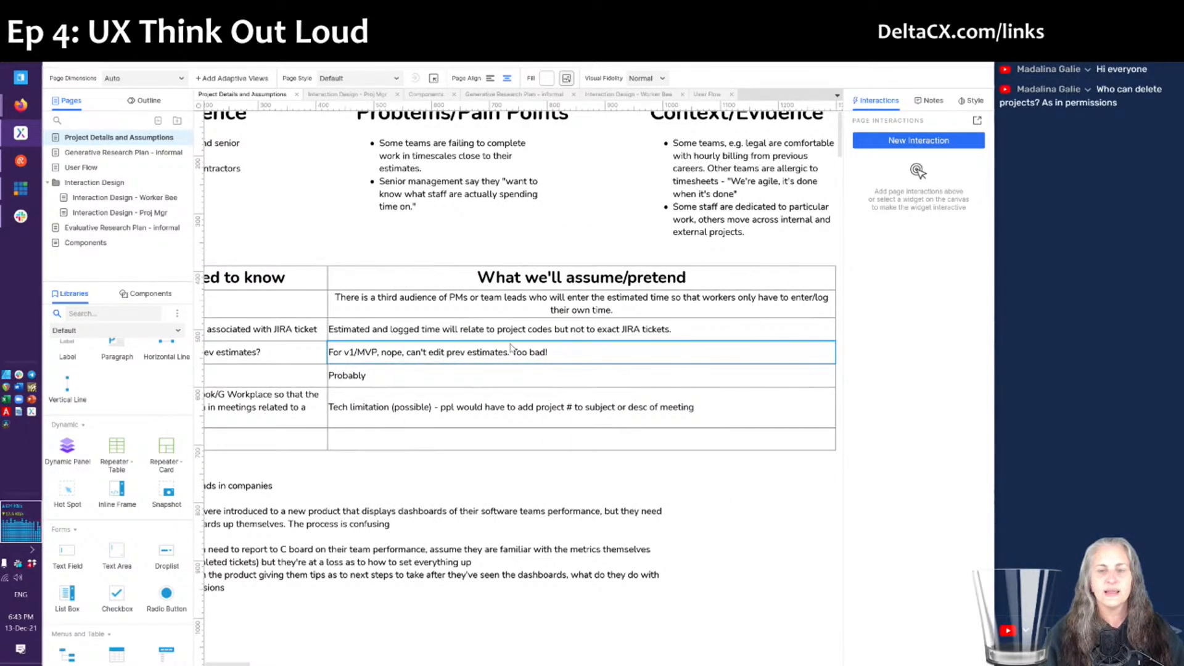
{"action": "scroll", "coordinate": [511, 348], "scroll_direction": "up", "scroll_amount": 1}
{"action": "scroll", "coordinate": [511, 349], "scroll_direction": "left", "scroll_amount": 2}
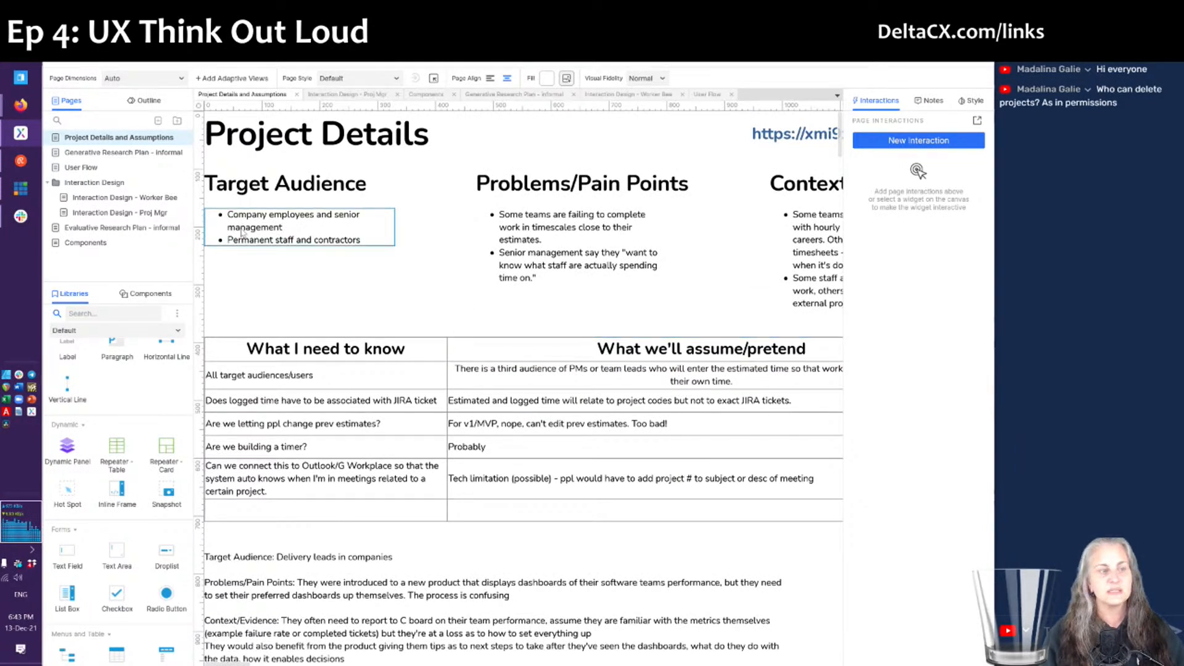
{"action": "mouse_move", "coordinate": [183, 151]}
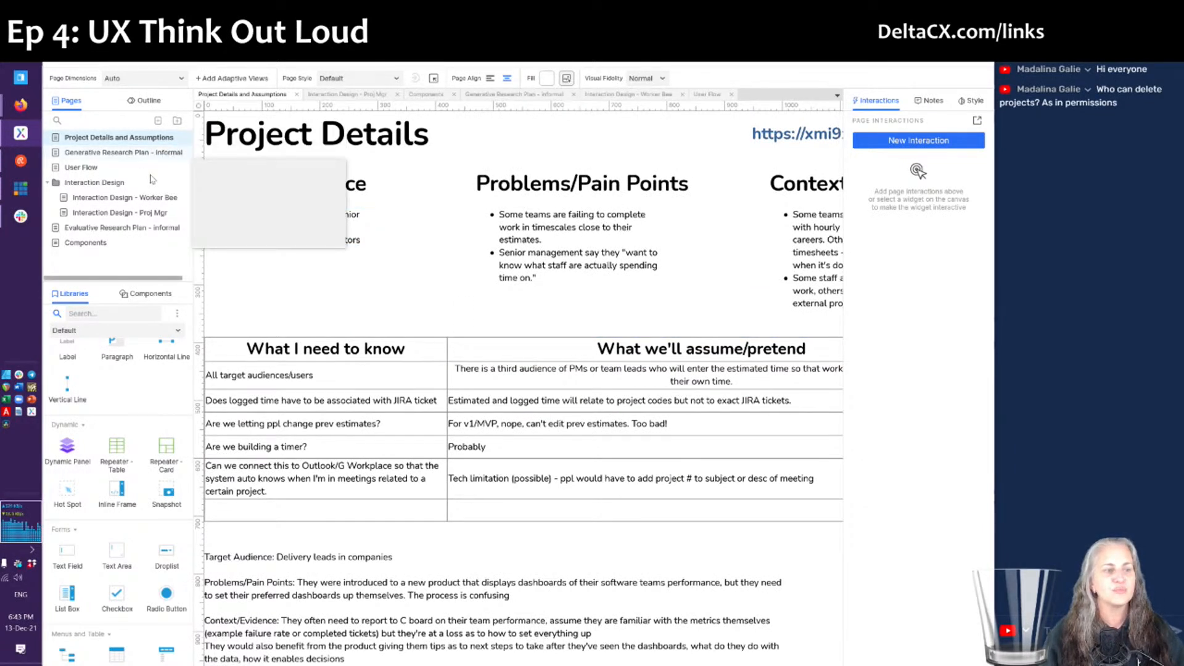
{"action": "left_click", "coordinate": [118, 213]}
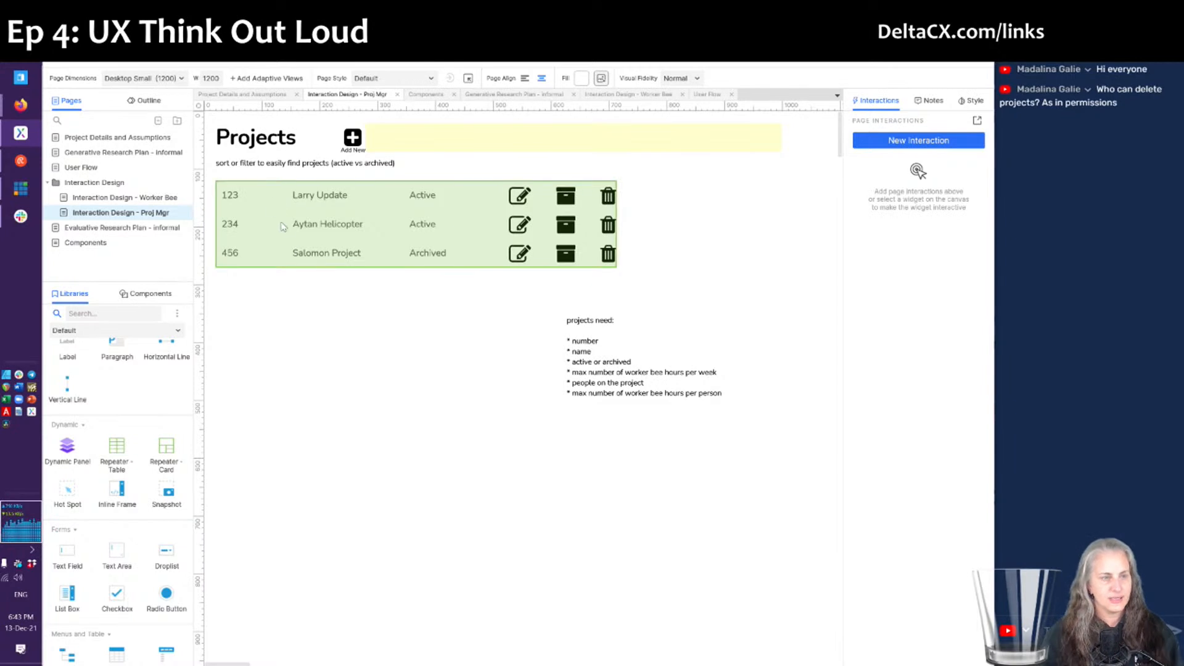
- Drag the 'projects need' notes box left to about X 279, Y 326 beneath the Projects table
{"action": "left_click", "coordinate": [260, 168]}
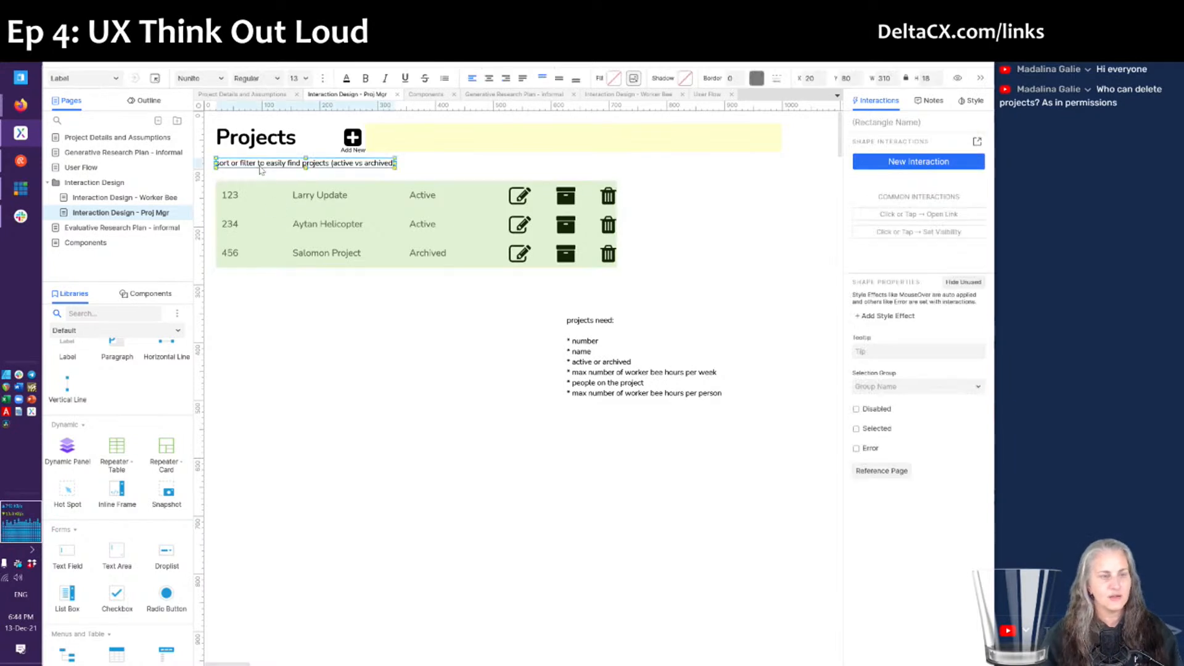
{"action": "left_click", "coordinate": [440, 420]}
{"action": "left_click", "coordinate": [600, 364]}
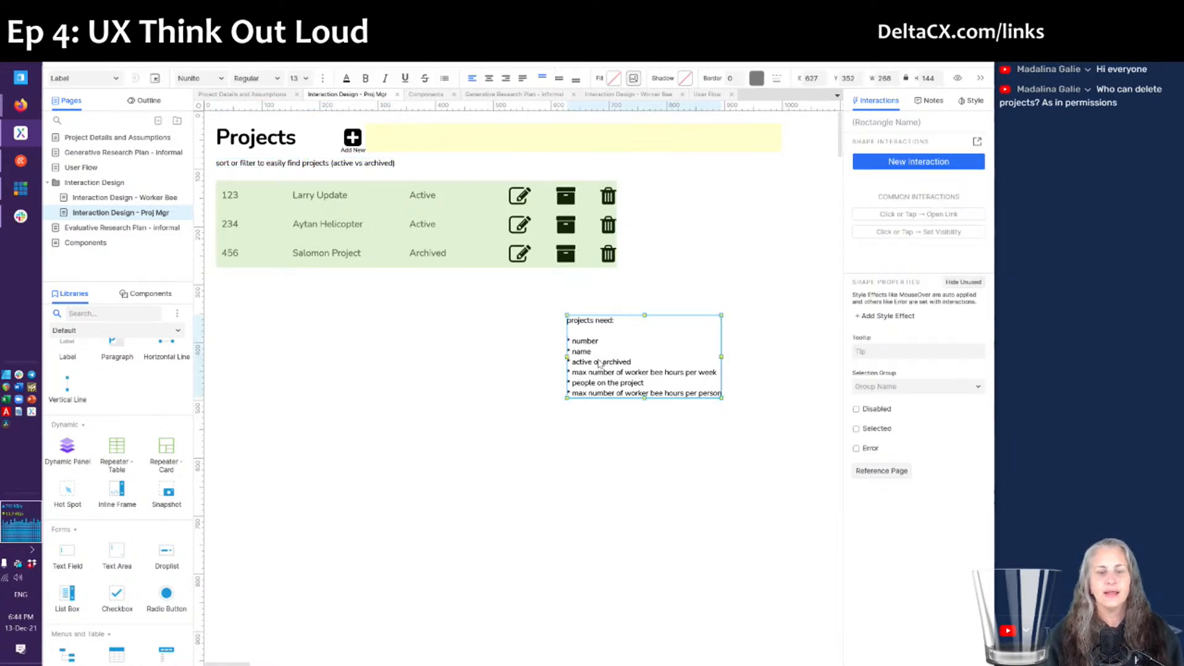
{"action": "left_click_drag", "start_coordinate": [617, 370], "coordinate": [414, 355]}
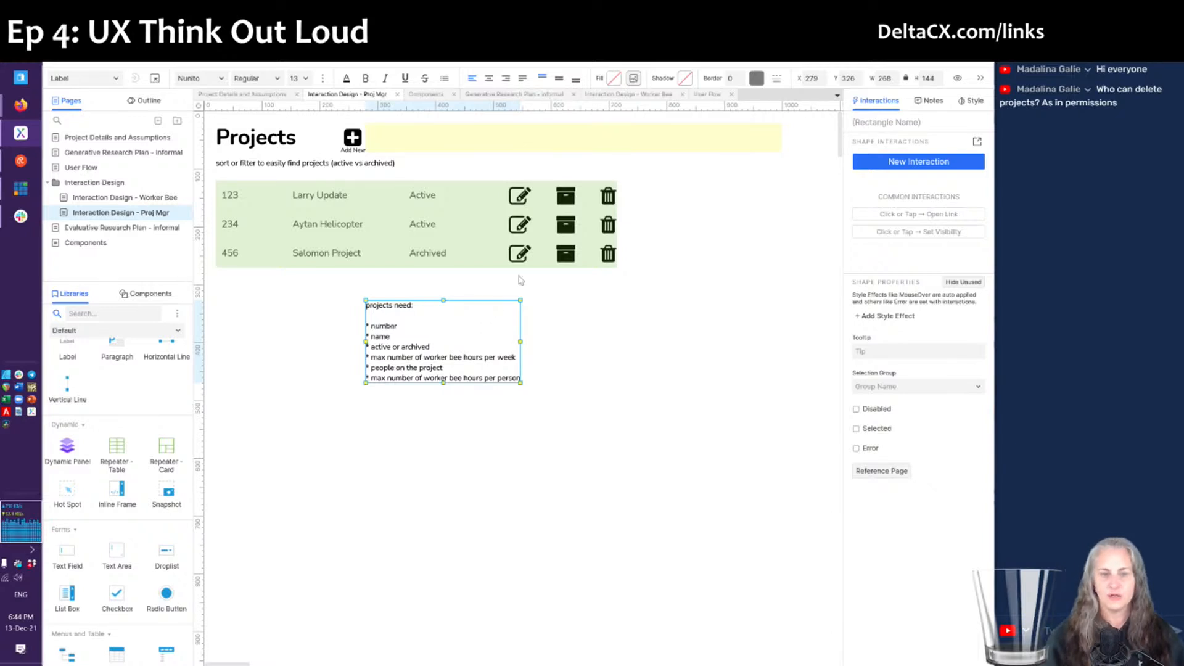
{"action": "left_click", "coordinate": [621, 96]}
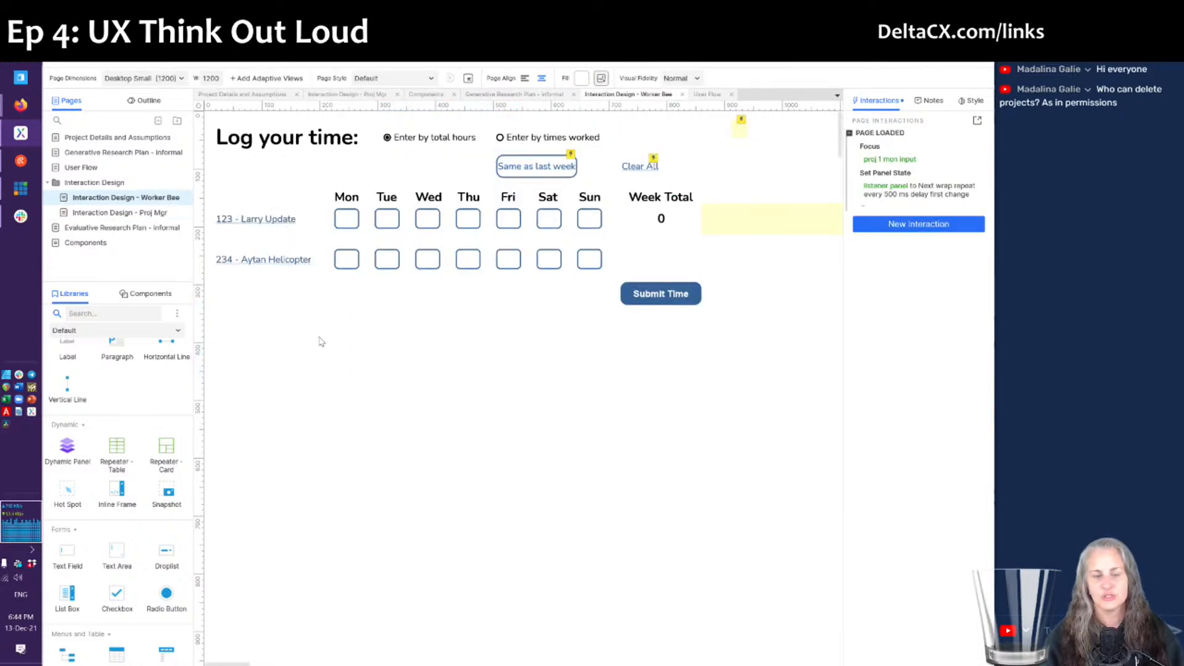
- Inspect the '234 - Aytan Helicopter' and '123 - Larry Update' project labels, then return to the Proj Mgr page
{"action": "left_click", "coordinate": [294, 262]}
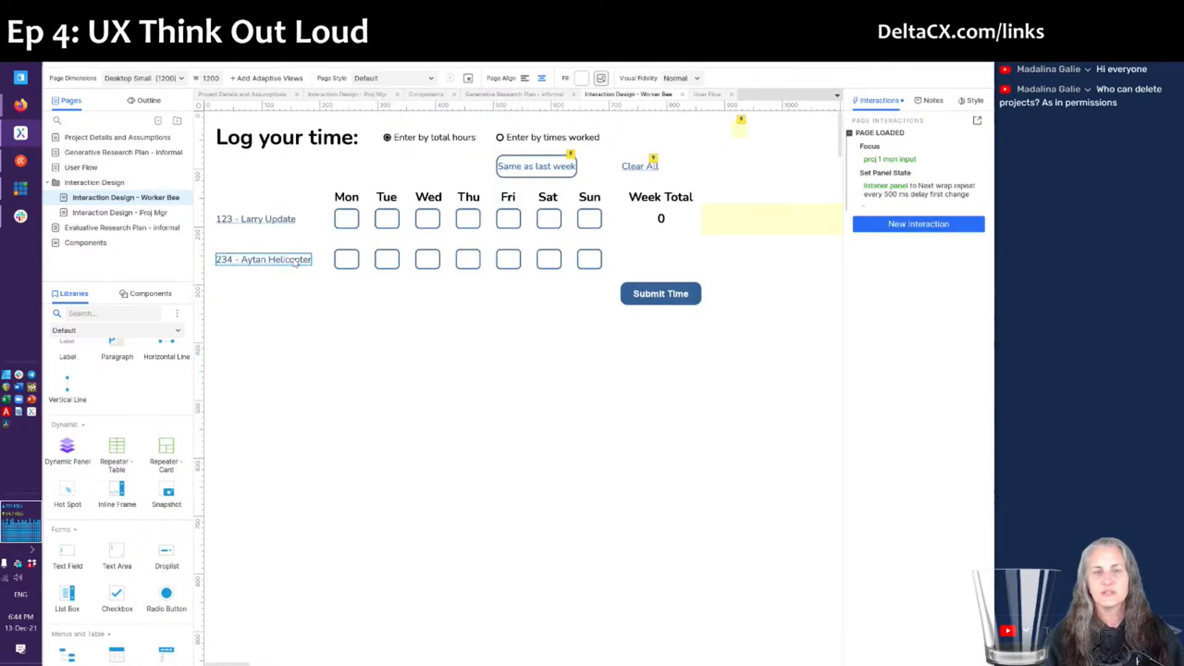
{"action": "left_click", "coordinate": [313, 284]}
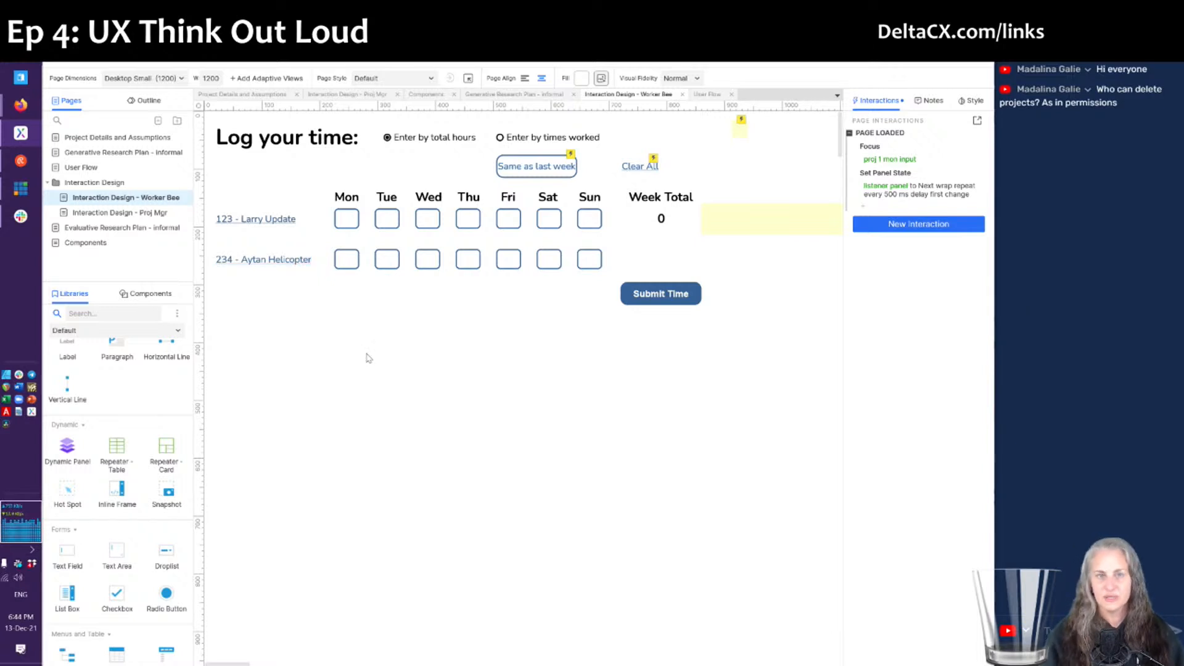
{"action": "left_click", "coordinate": [270, 223]}
{"action": "left_click", "coordinate": [321, 295]}
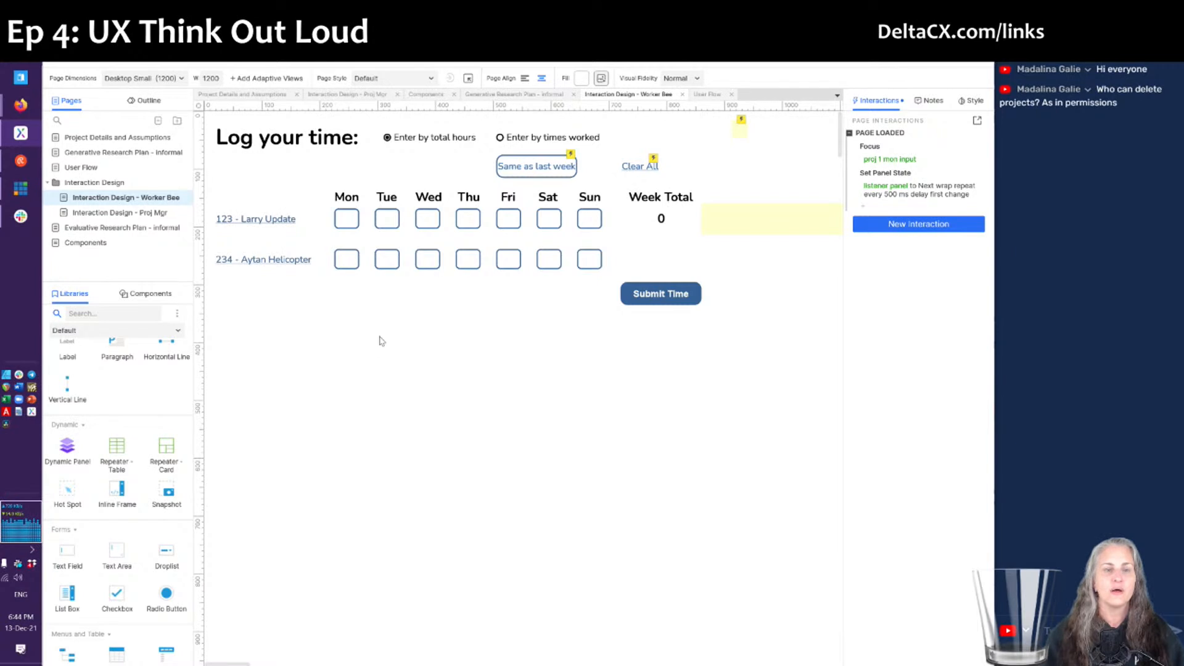
{"action": "left_click", "coordinate": [348, 94]}
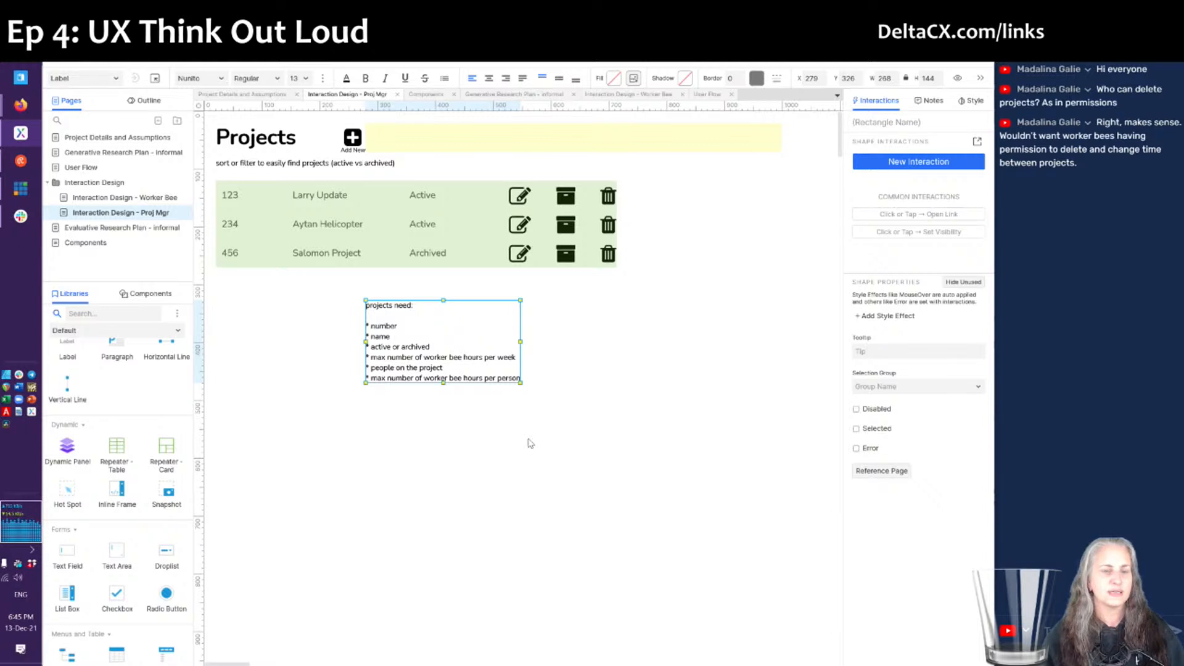
- Select the Projects table, then the message panel, and show the Outline pane with its State 1
{"action": "left_click", "coordinate": [557, 379]}
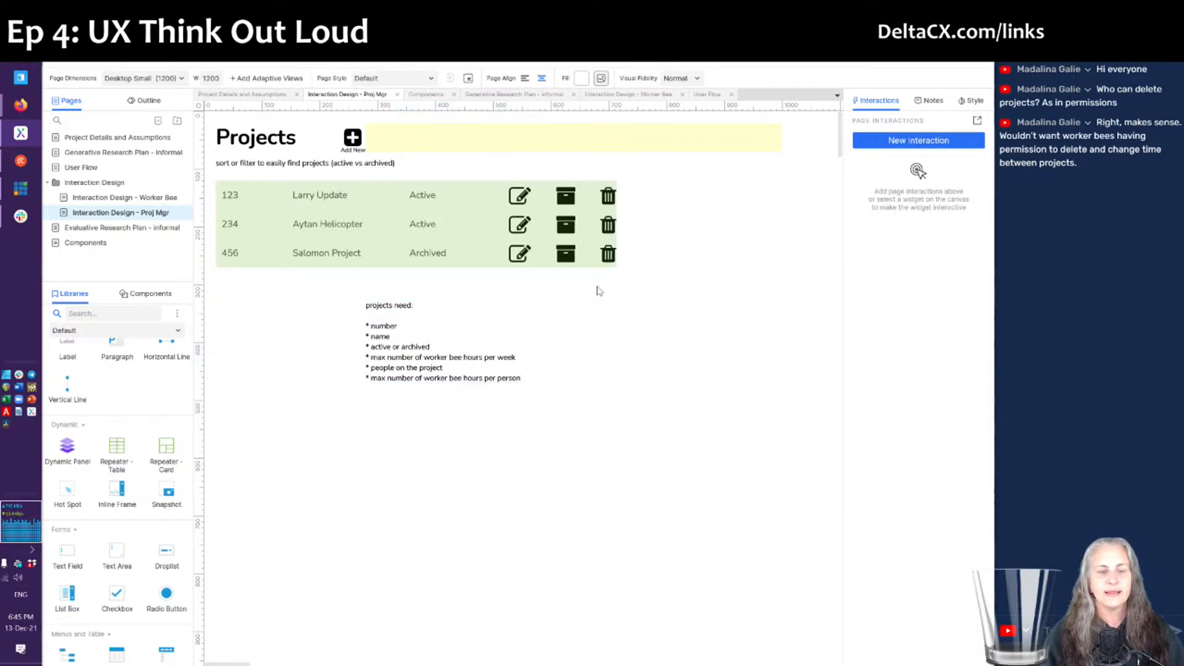
{"action": "left_click", "coordinate": [605, 227]}
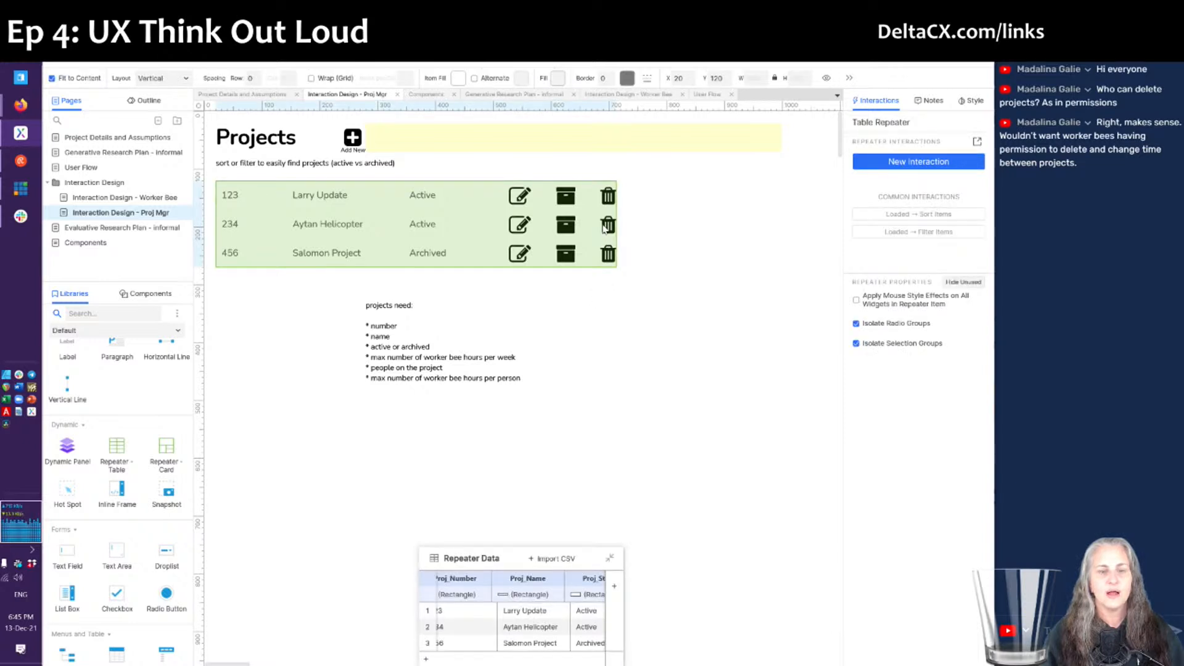
{"action": "left_click", "coordinate": [622, 369]}
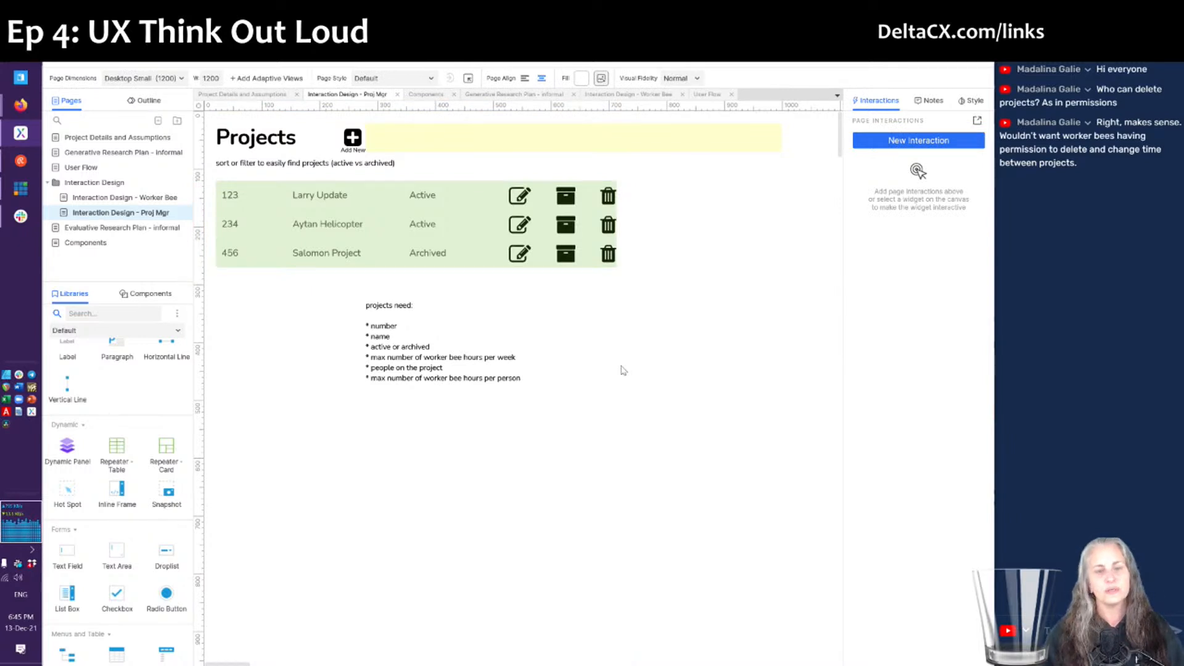
{"action": "left_click", "coordinate": [478, 150]}
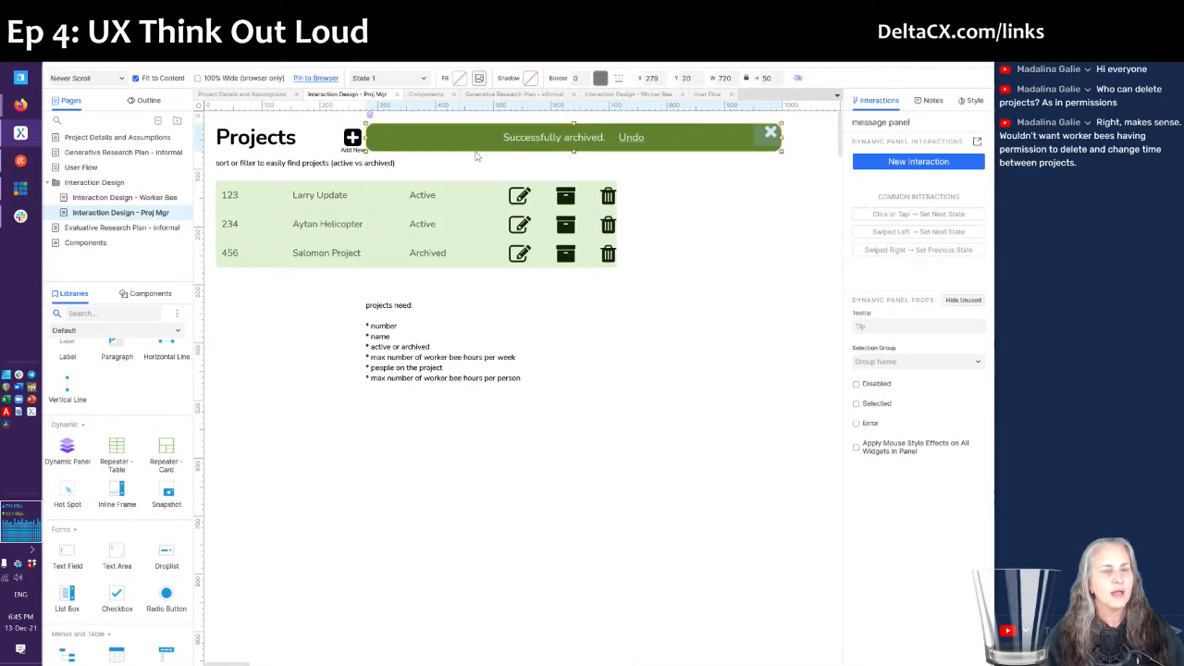
{"action": "left_click", "coordinate": [141, 103]}
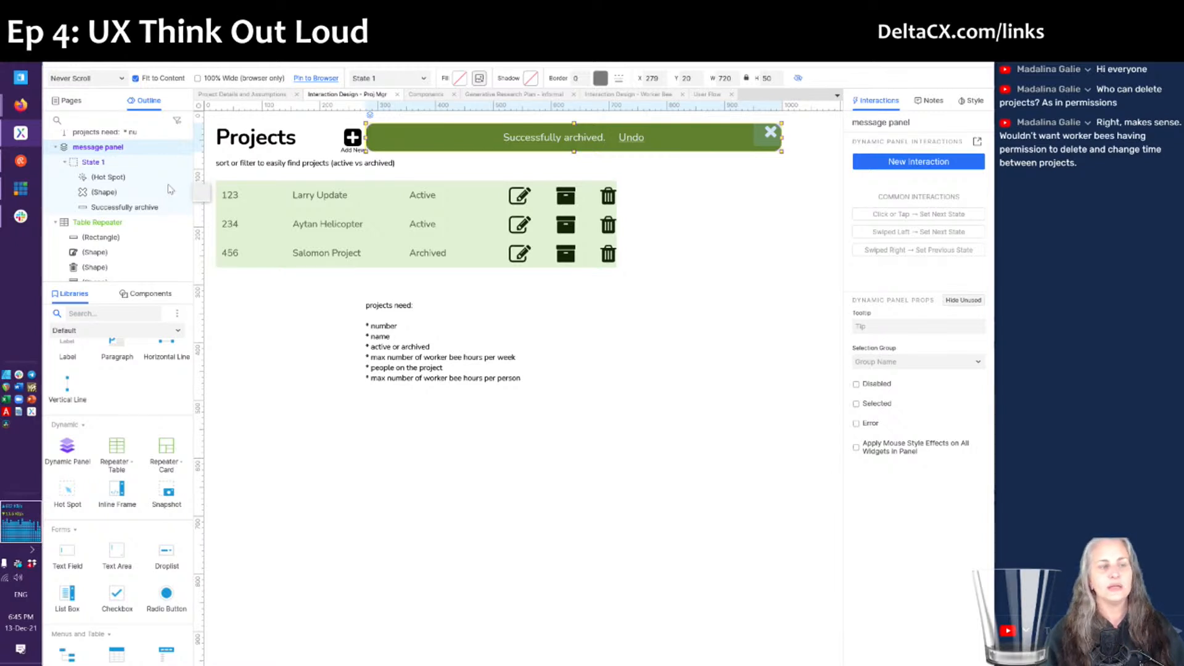
- Rename the message panel's State 1 to 'success'
{"action": "double_click", "coordinate": [104, 164]}
{"action": "left_click", "coordinate": [104, 164]}
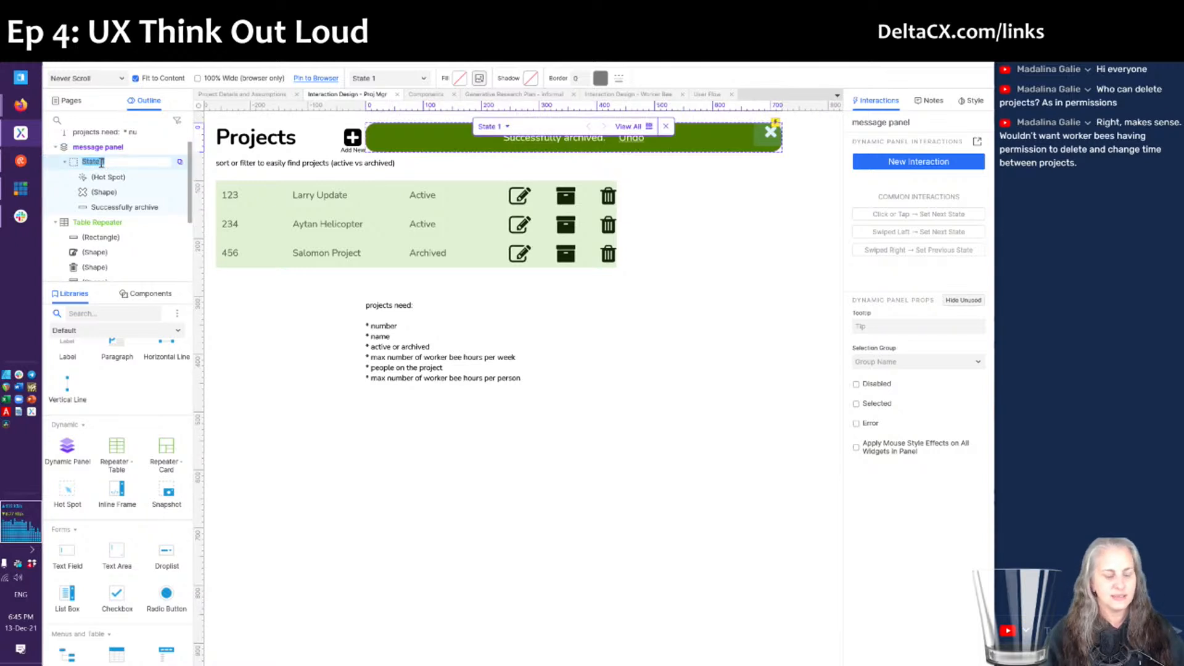
{"action": "type", "text": "success"}
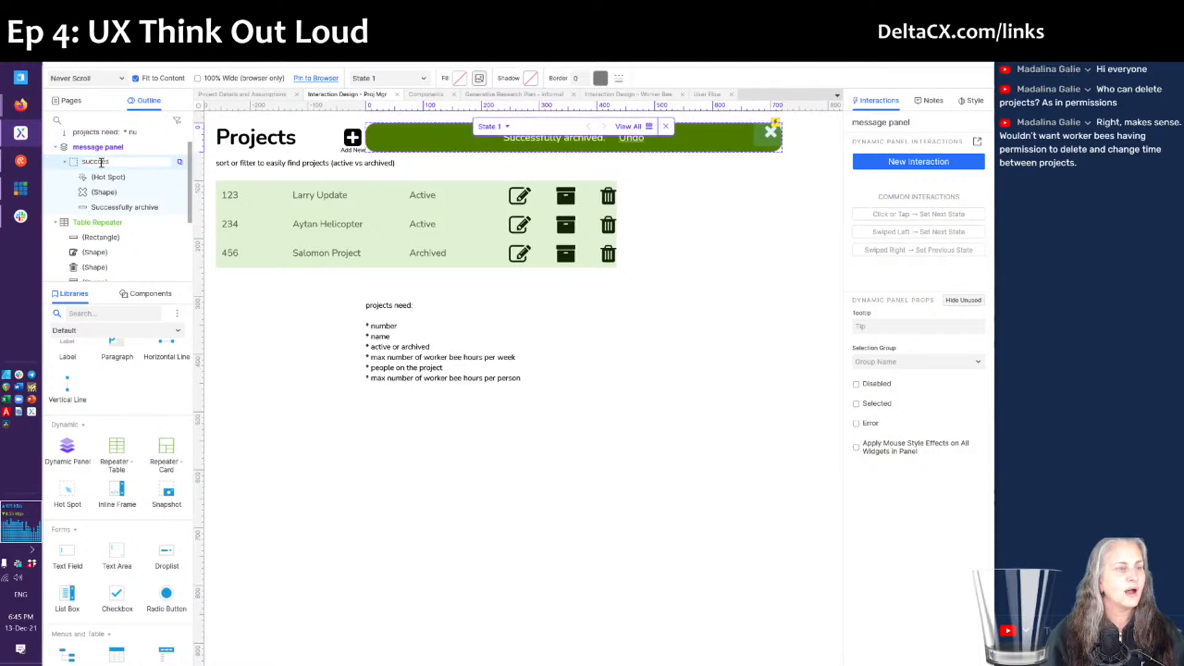
{"action": "key", "text": "Return"}
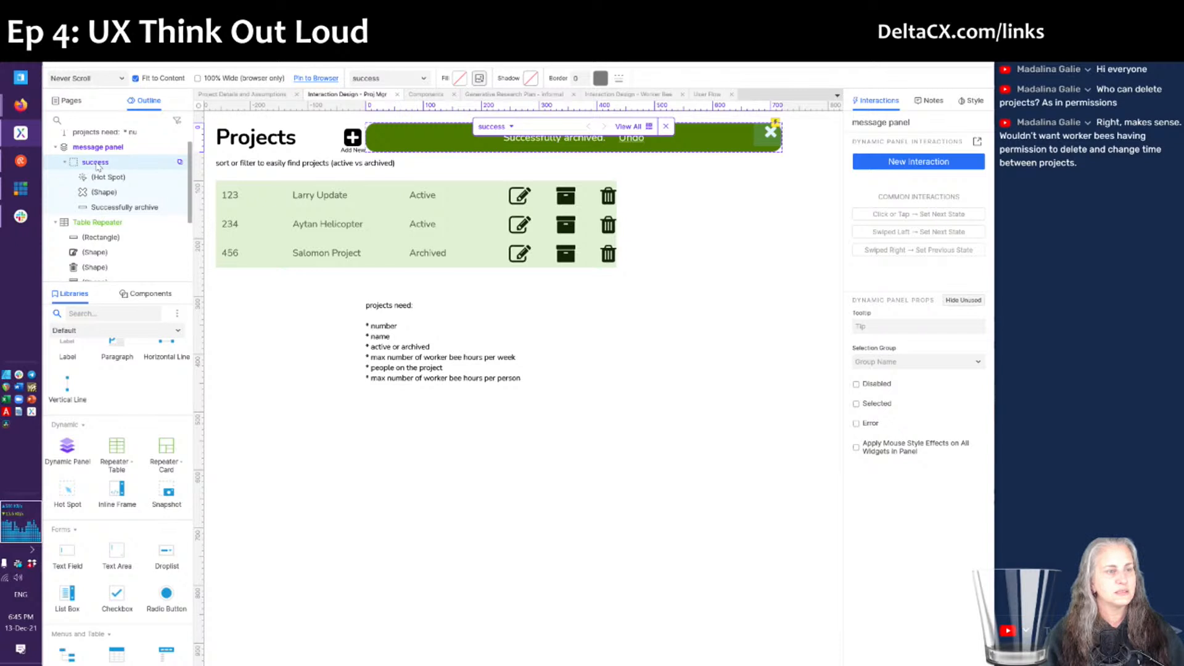
- Duplicate the state twice, naming the copies 'can't delete' and 'delete confirmation', and view all states
{"action": "right_click", "coordinate": [137, 164]}
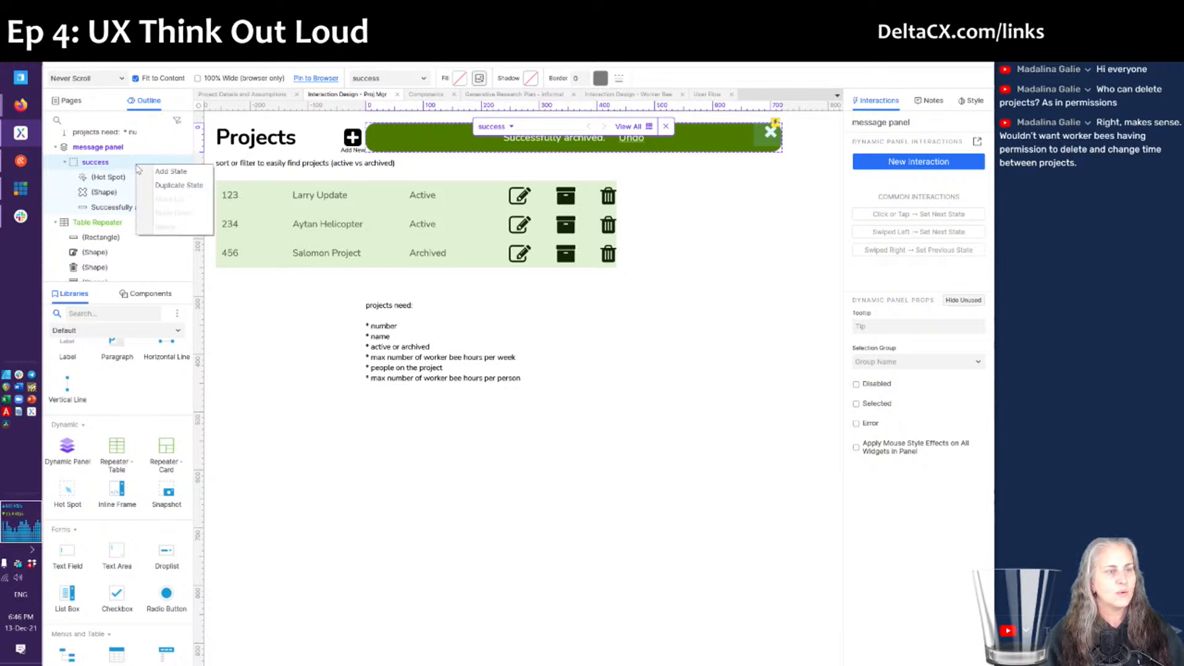
{"action": "left_click", "coordinate": [172, 186]}
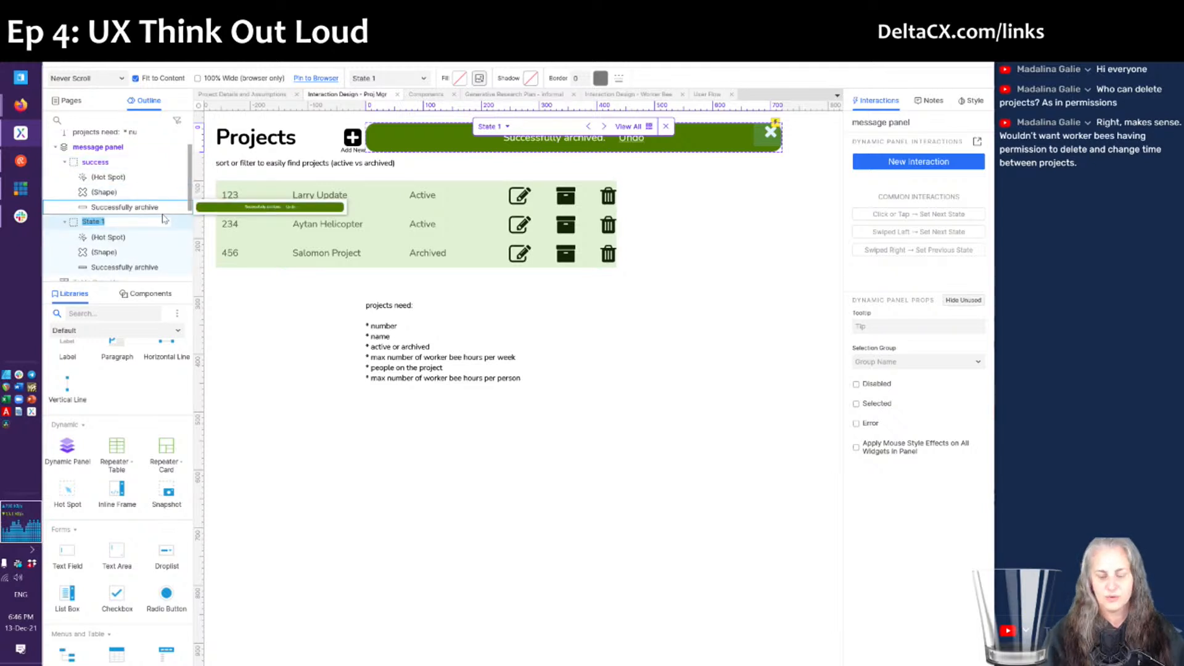
{"action": "type", "text": "can't delet"}
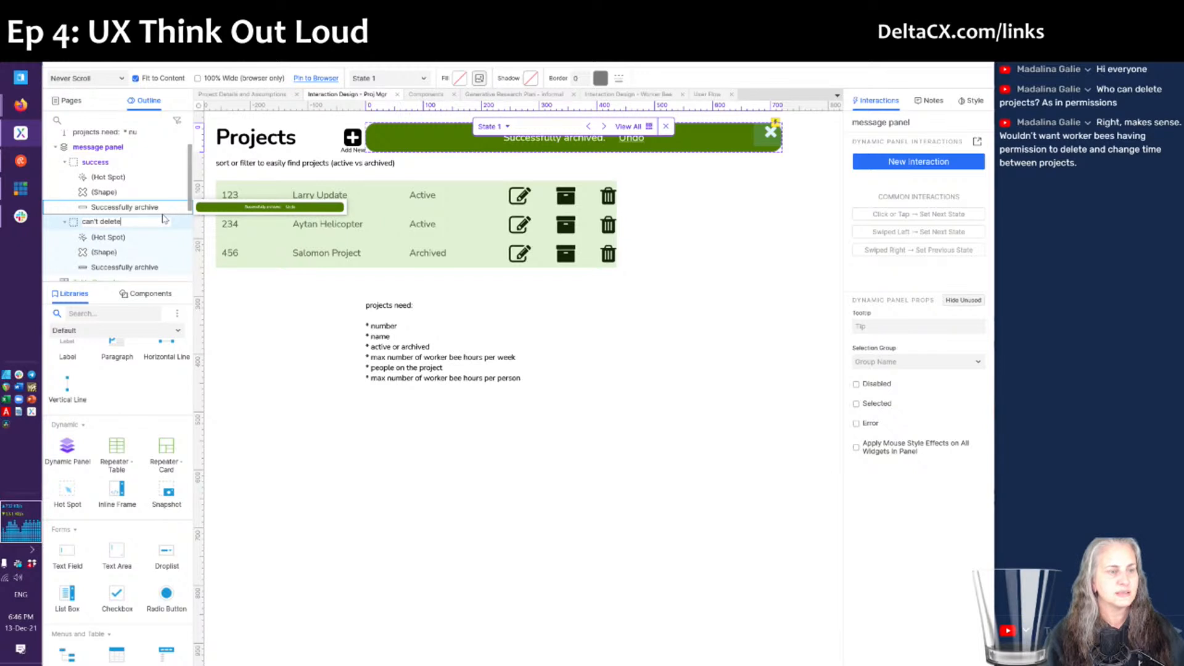
{"action": "type", "text": "e"}
{"action": "key", "text": "Return"}
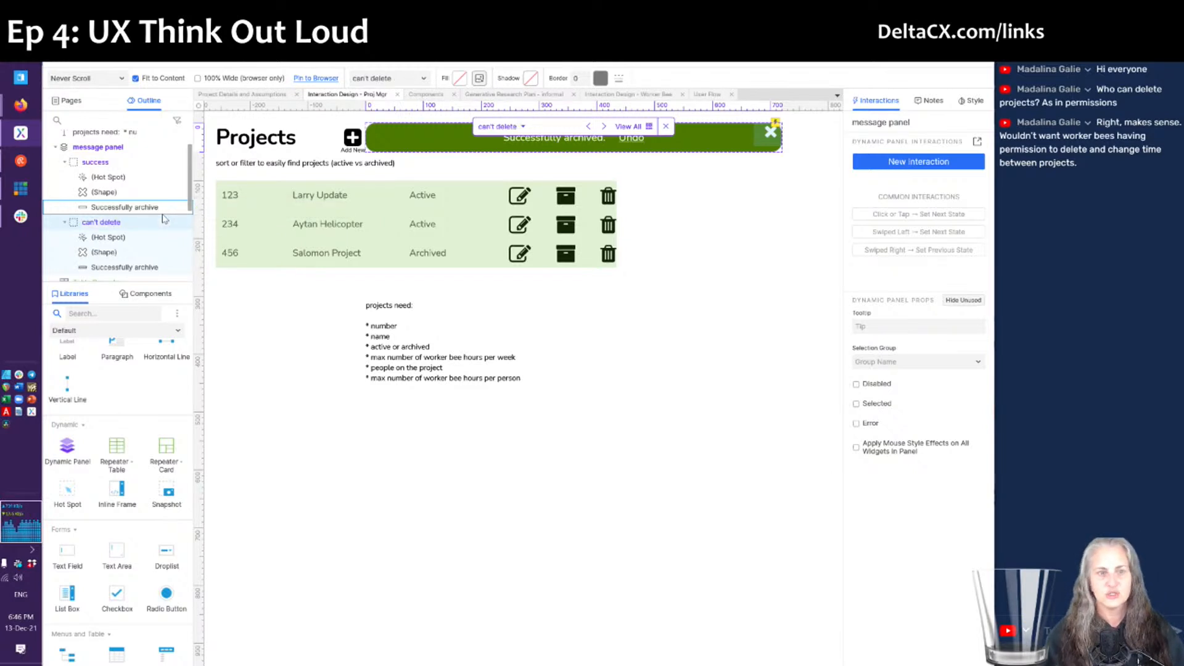
{"action": "right_click", "coordinate": [129, 223]}
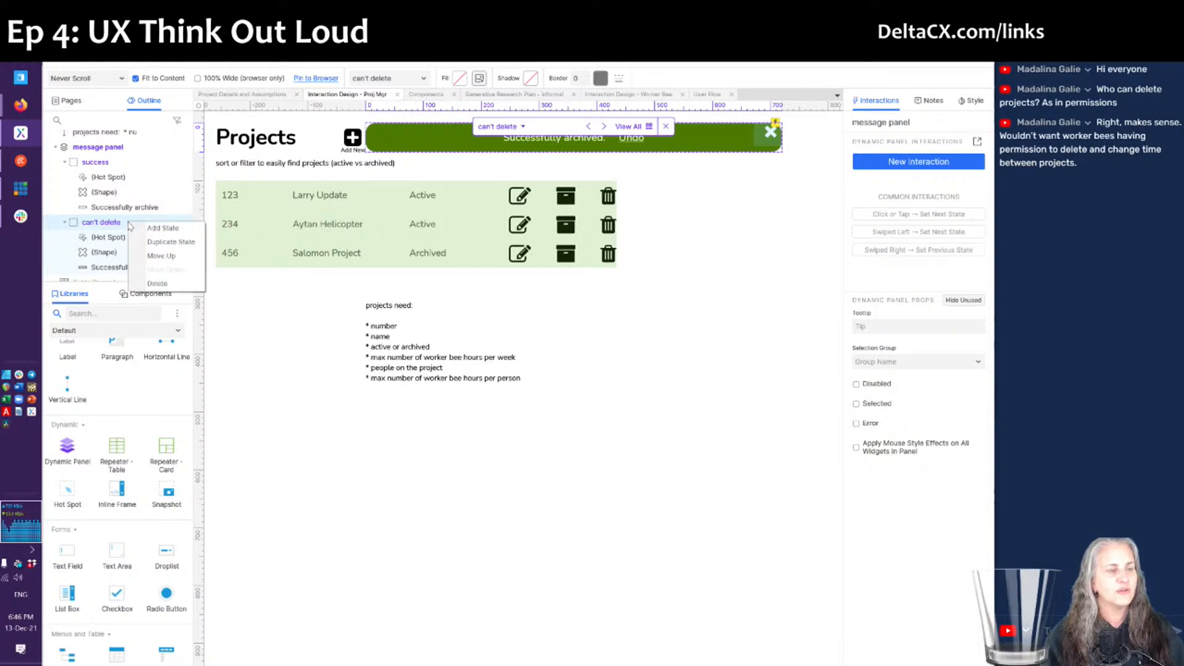
{"action": "left_click", "coordinate": [158, 247]}
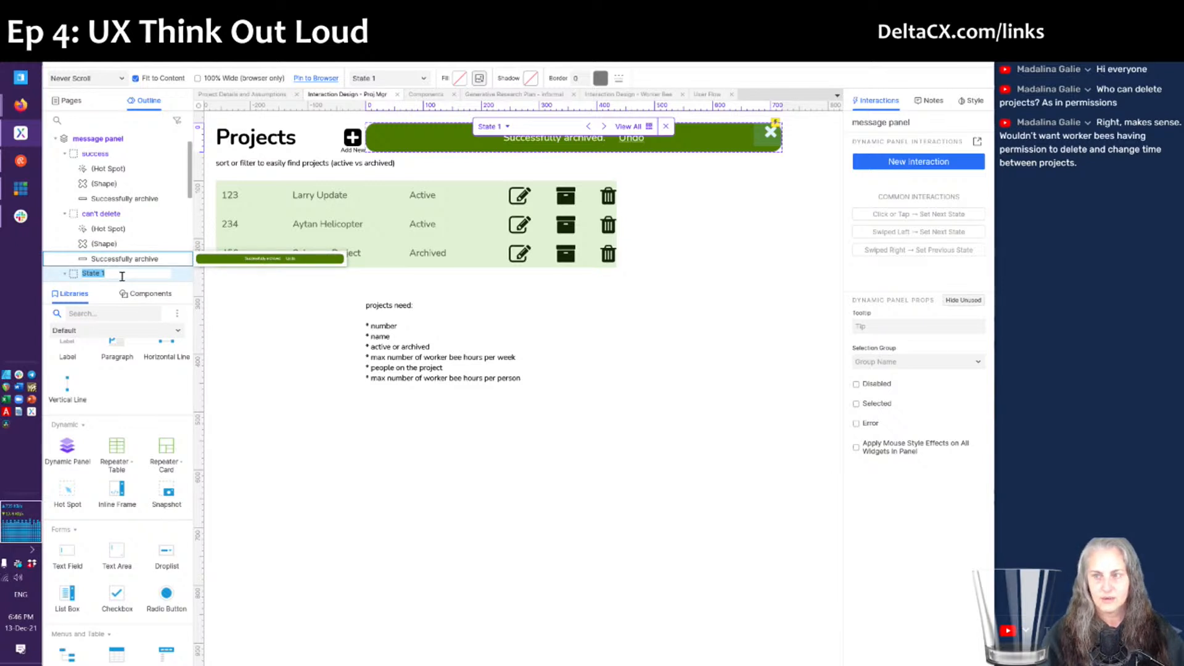
{"action": "type", "text": "delete confirma"}
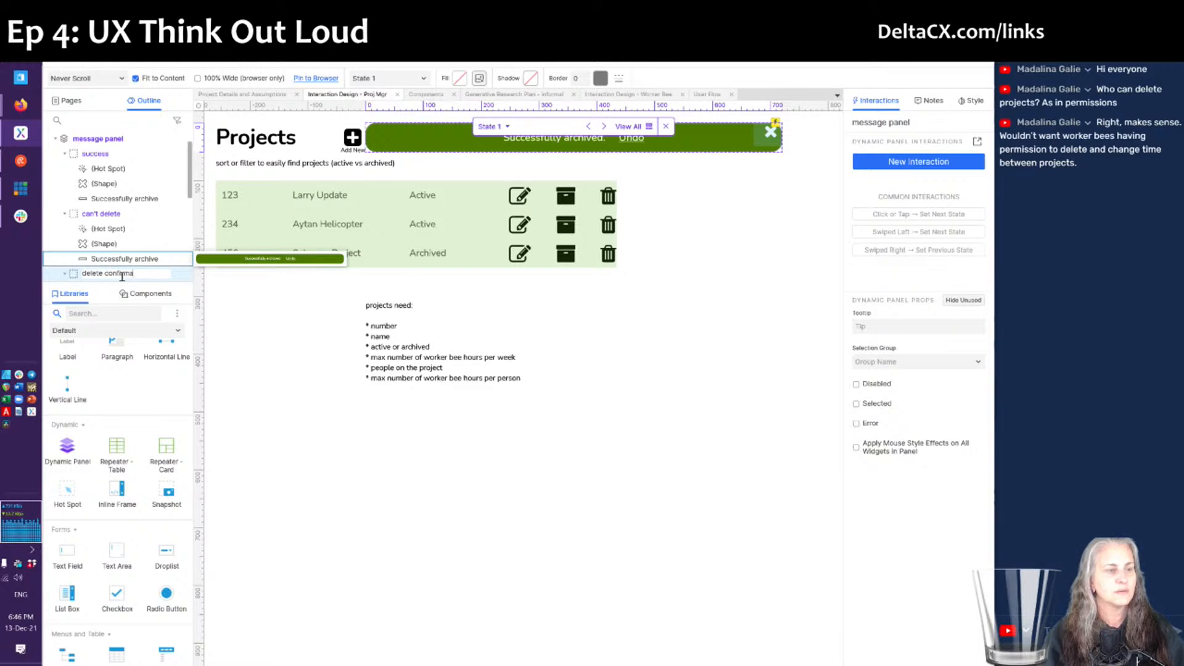
{"action": "type", "text": "tion"}
{"action": "key", "text": "Return"}
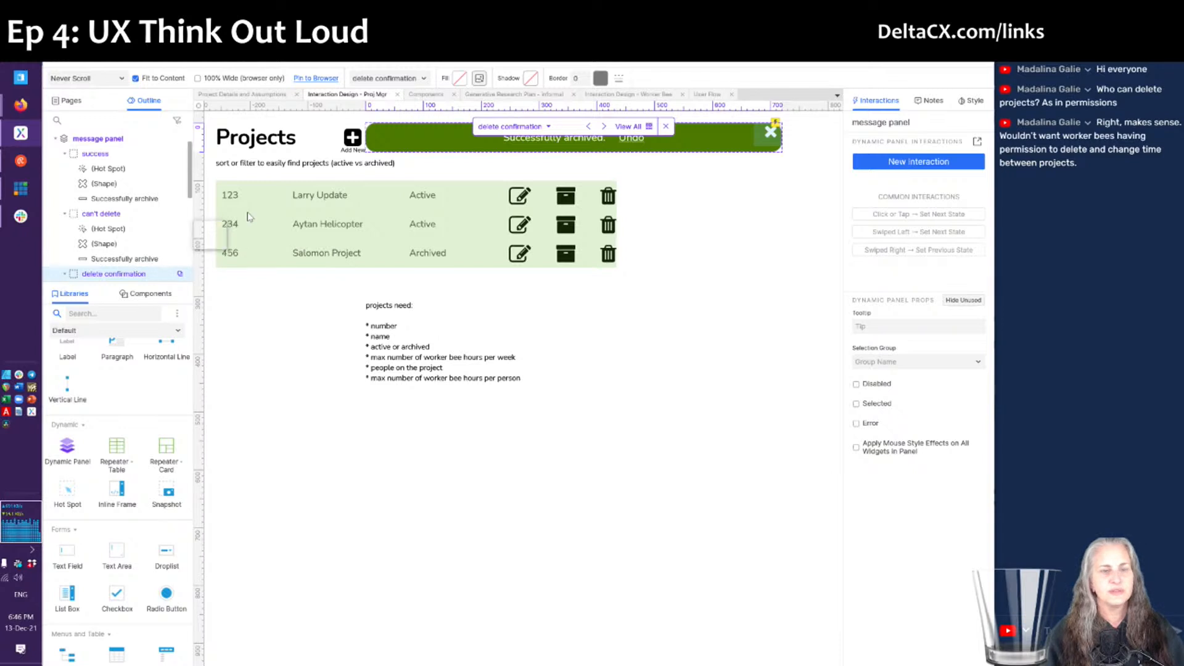
{"action": "left_click", "coordinate": [627, 127]}
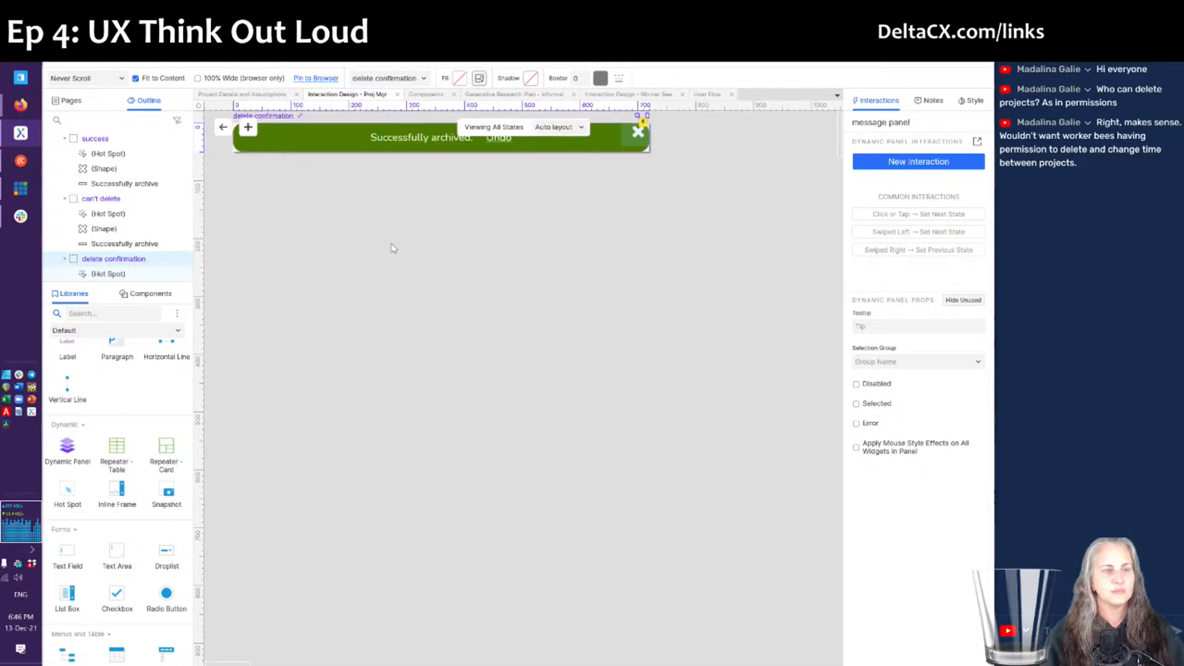
- Change the can't delete state's message bar fill to rust-orange #9B4500
{"action": "left_click", "coordinate": [294, 262]}
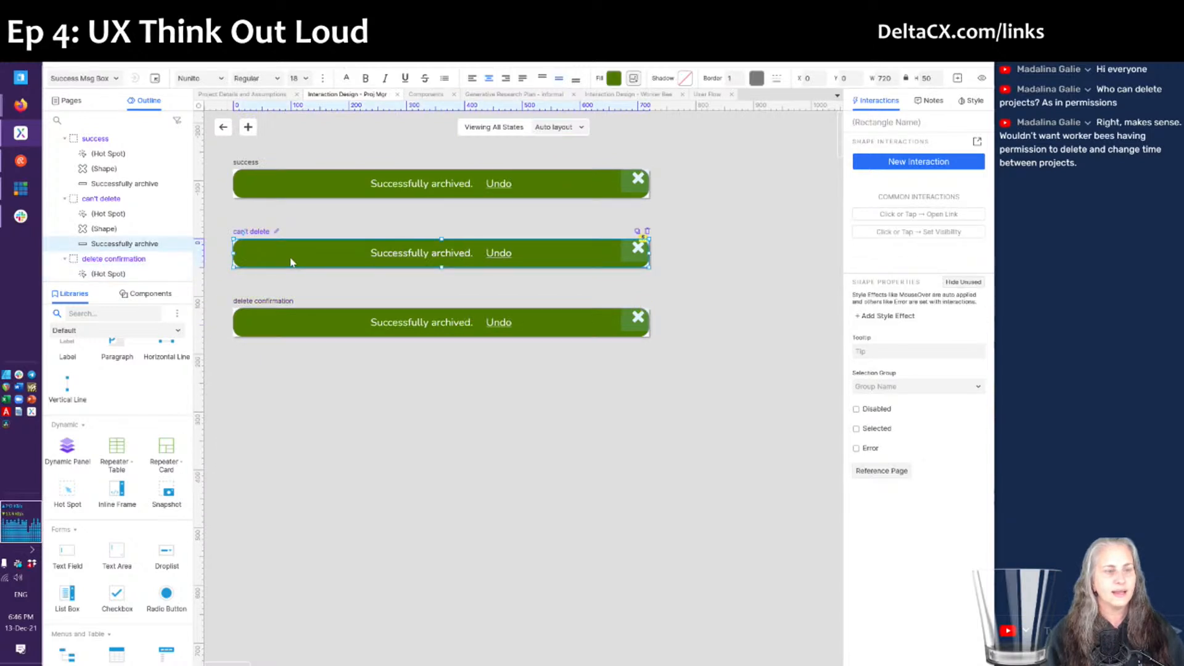
{"action": "left_click", "coordinate": [613, 78]}
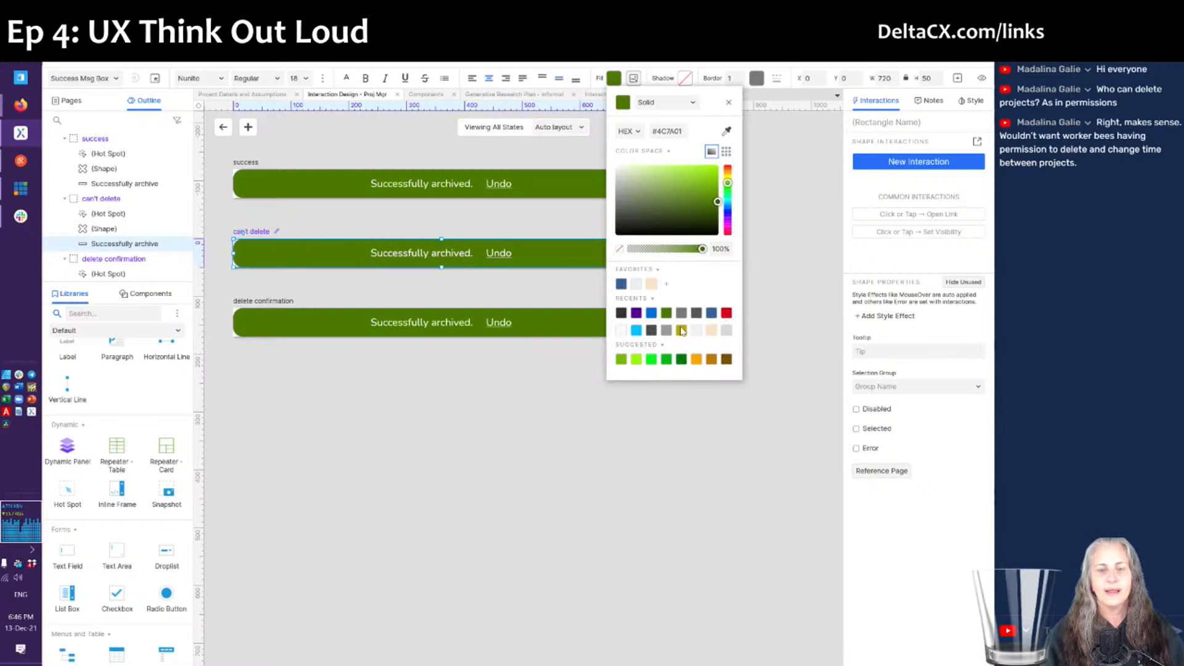
{"action": "left_click", "coordinate": [728, 178]}
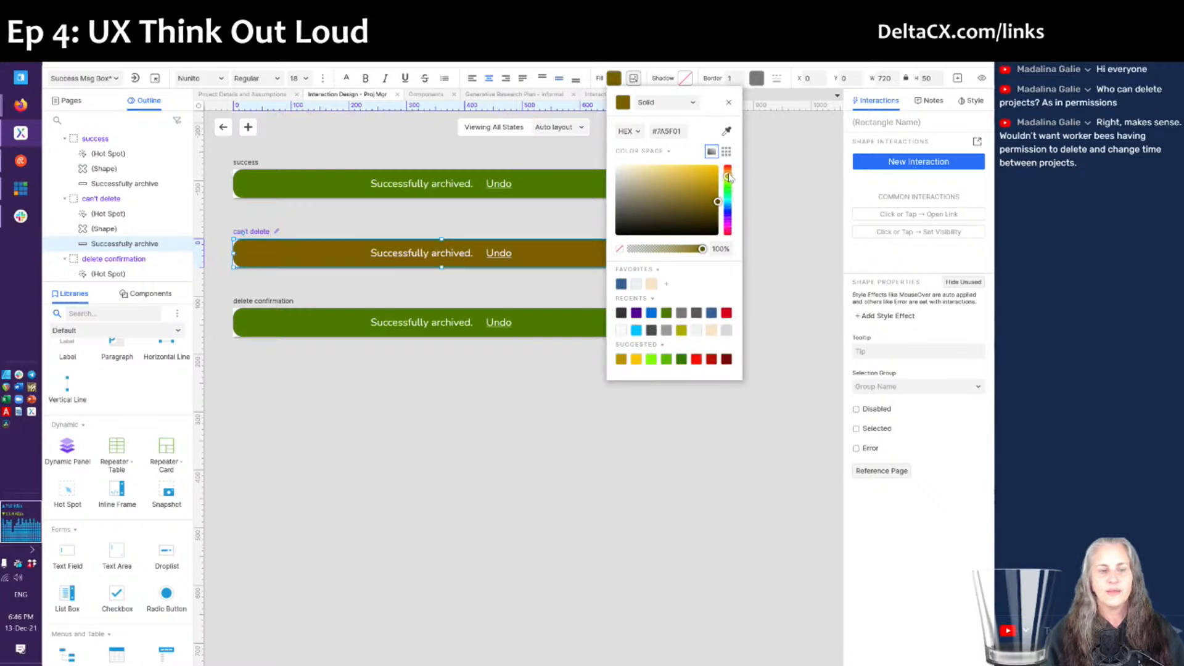
{"action": "left_click_drag", "start_coordinate": [729, 178], "coordinate": [729, 174]}
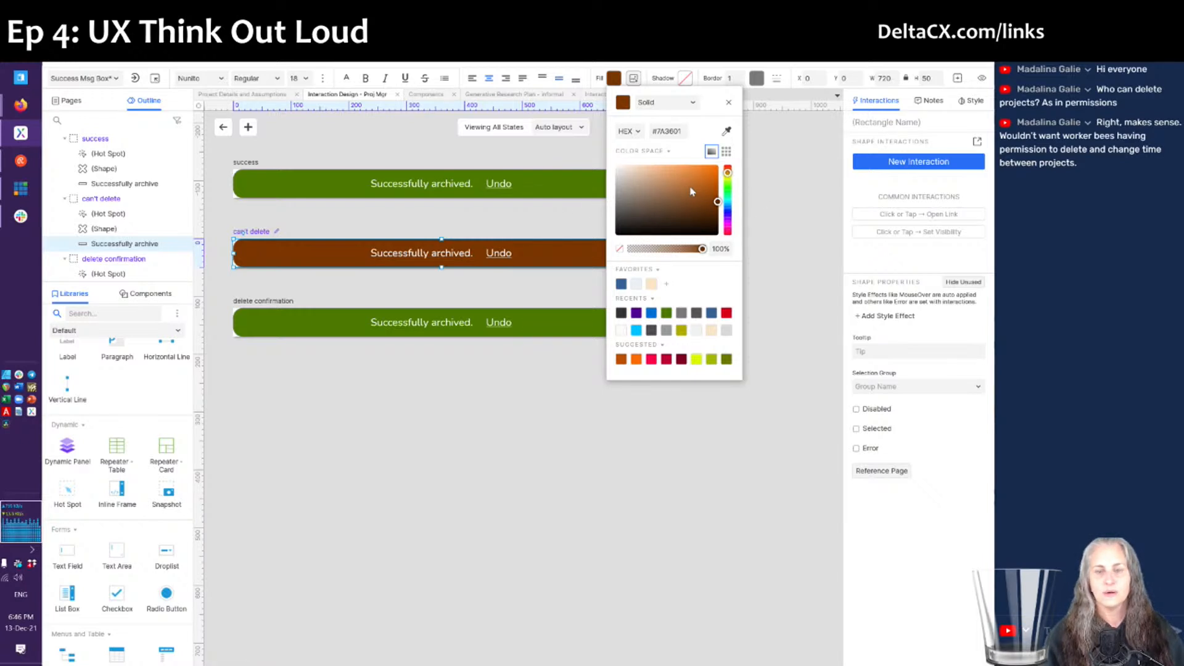
{"action": "left_click_drag", "start_coordinate": [717, 188], "coordinate": [723, 196]}
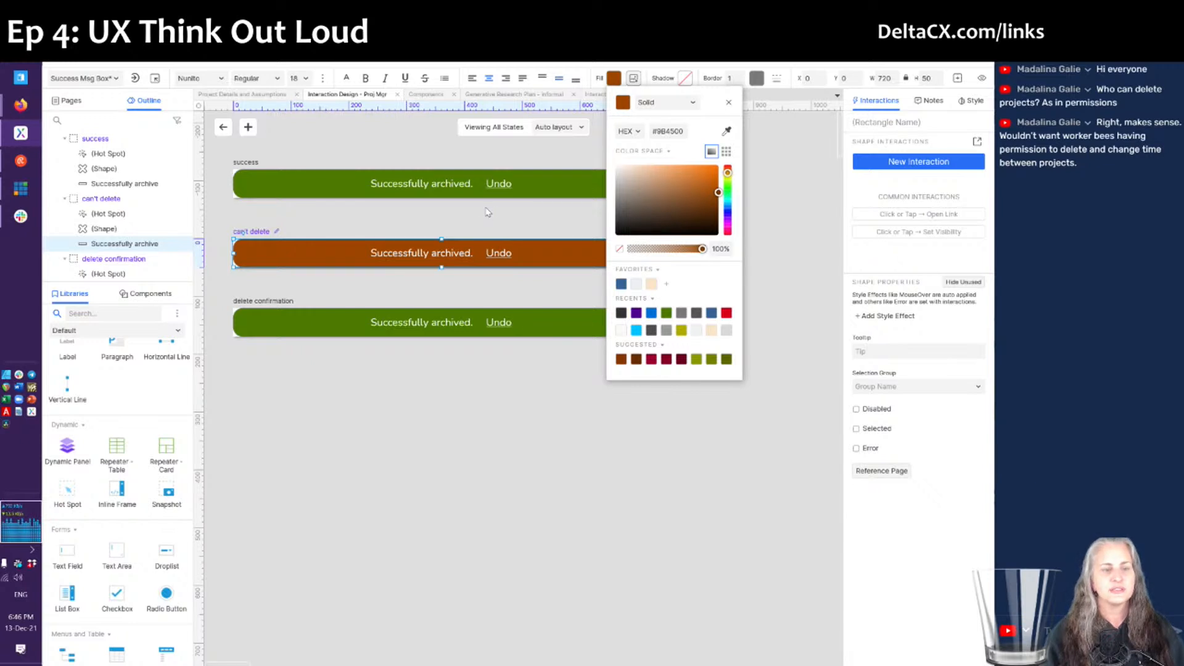
{"action": "left_click", "coordinate": [418, 255]}
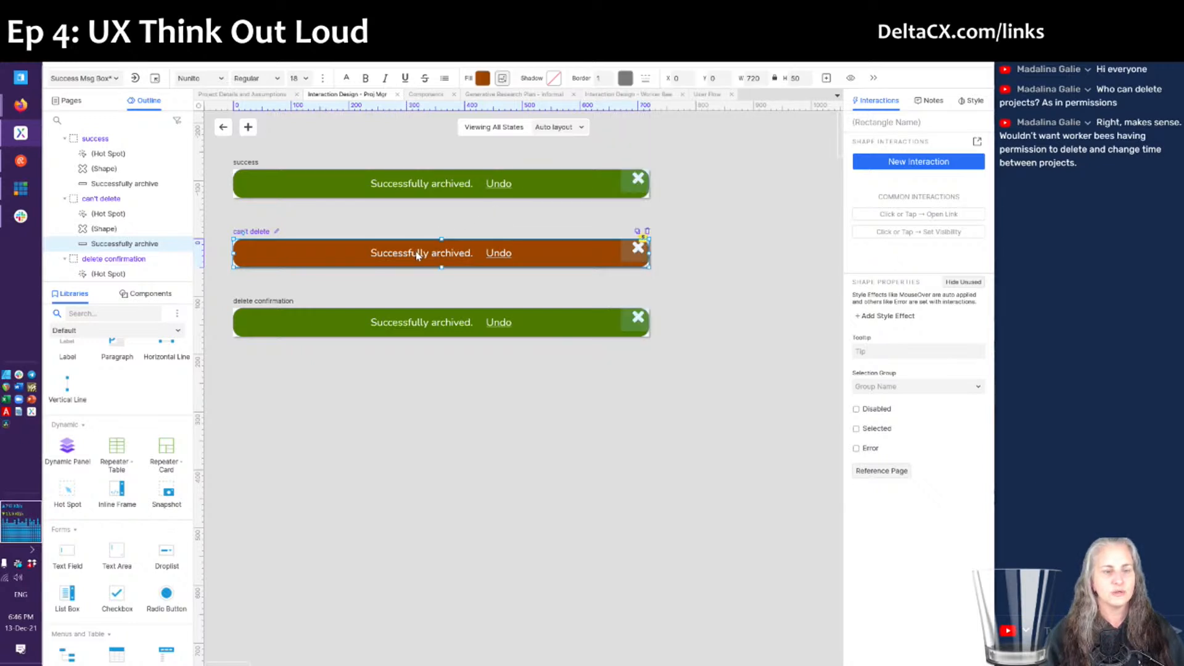
- Replace 'Successfully archived.' with 'You cannot delete a project with time records.'
{"action": "double_click", "coordinate": [418, 255]}
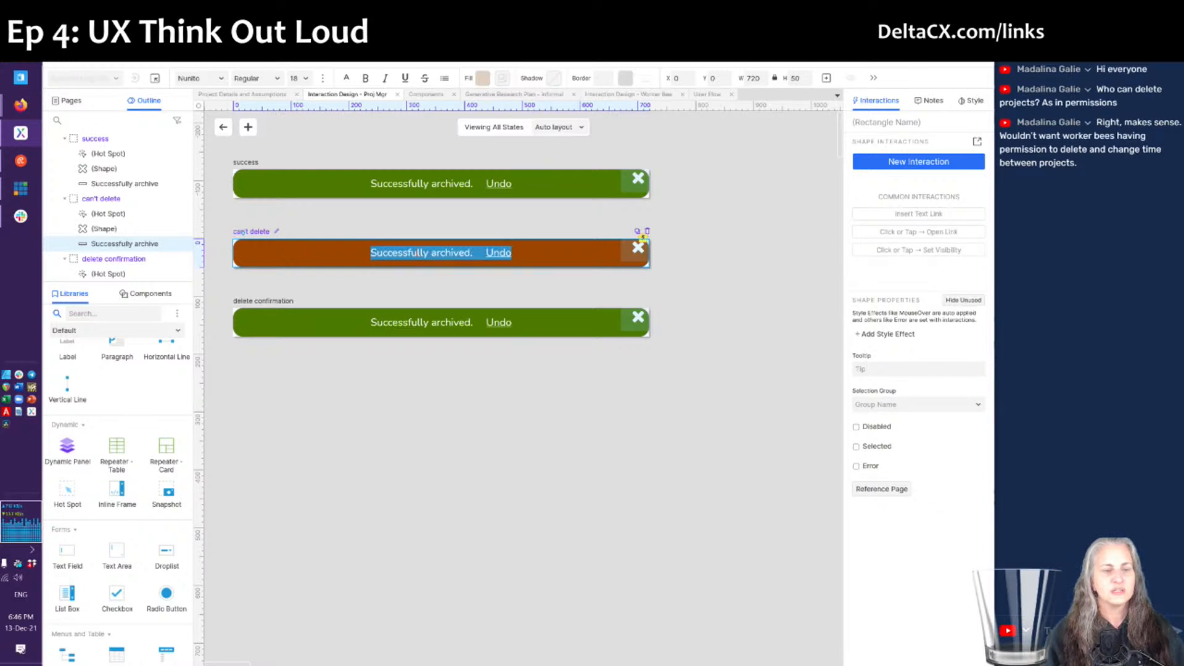
{"action": "left_click", "coordinate": [418, 255]}
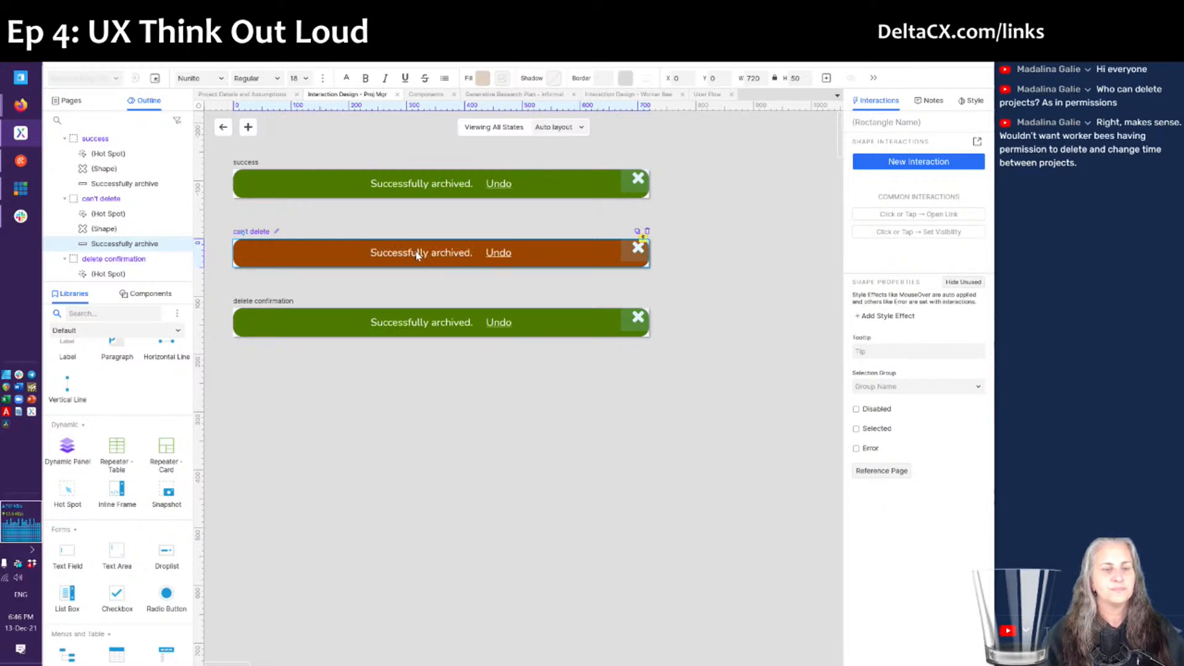
{"action": "double_click", "coordinate": [418, 255]}
{"action": "key", "text": "ctrl+shift+Right"}
{"action": "key", "text": "ctrl+shift+Right"}
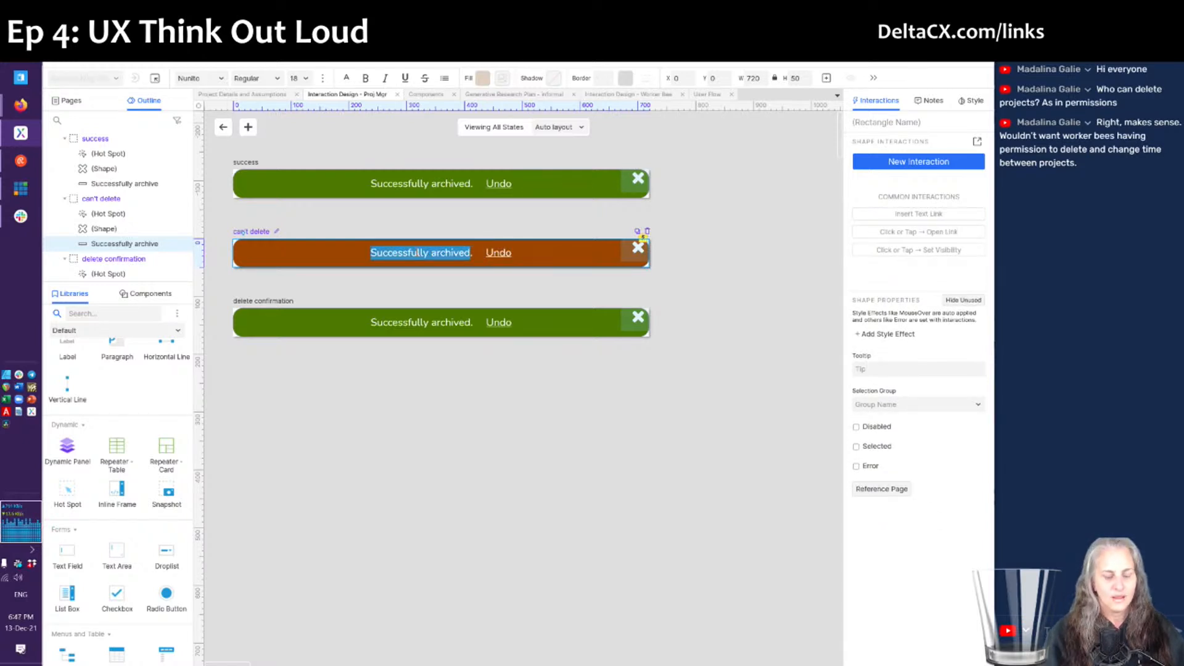
{"action": "type", "text": "You cannot "}
{"action": "type", "text": "delete a project wit"}
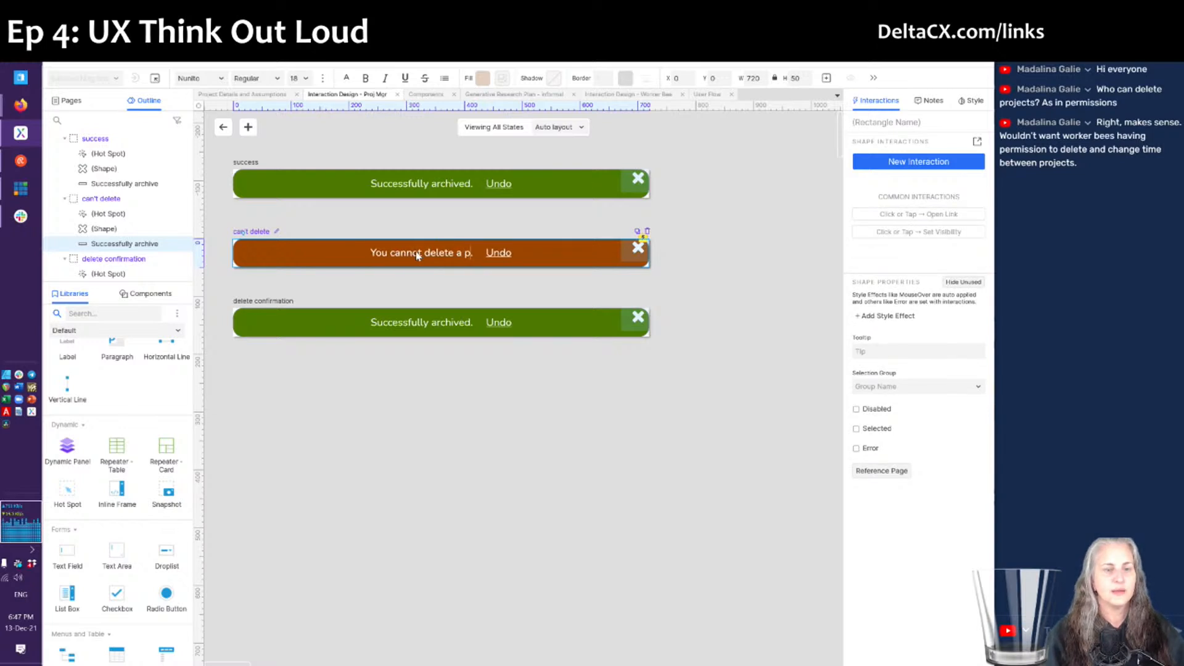
{"action": "type", "text": "h "}
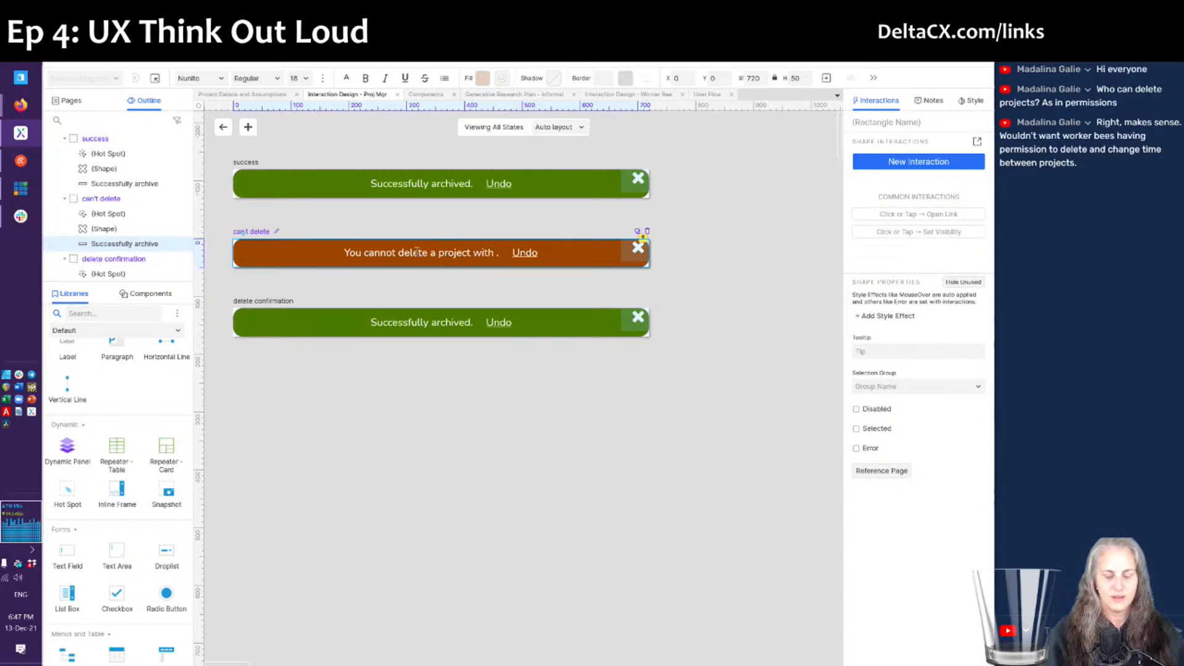
{"action": "type", "text": "allocated"}
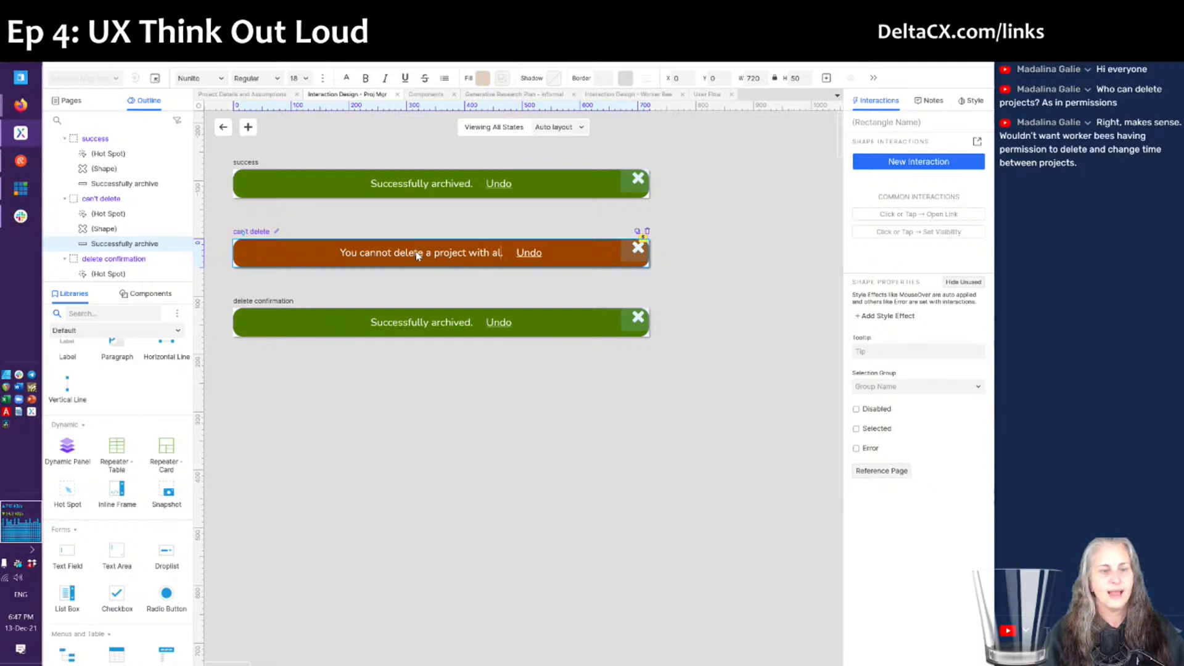
{"action": "type", "text": " time"}
{"action": "key", "text": "ctrl+shift+Left"}
{"action": "key", "text": "ctrl+shift+Left"}
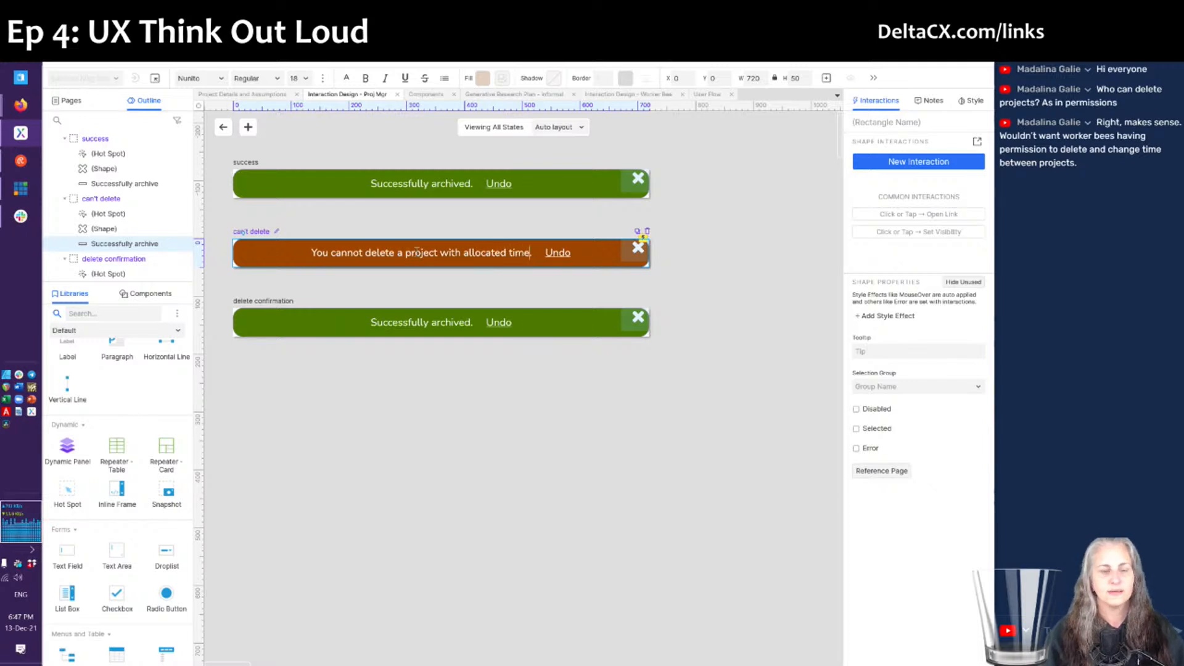
{"action": "type", "text": "time records."}
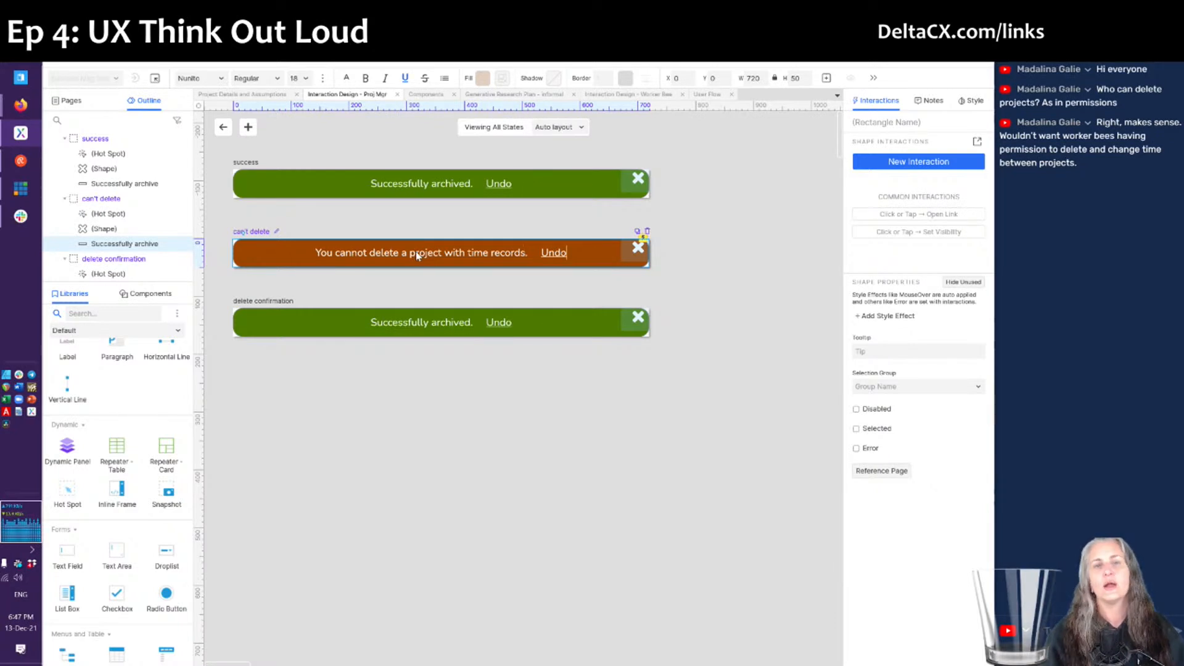
- Replace 'Undo' with an underlined 'Archive it.' link
{"action": "key", "text": "End"}
{"action": "key", "text": "ctrl+shift+Left"}
{"action": "type", "text": "Archive io"}
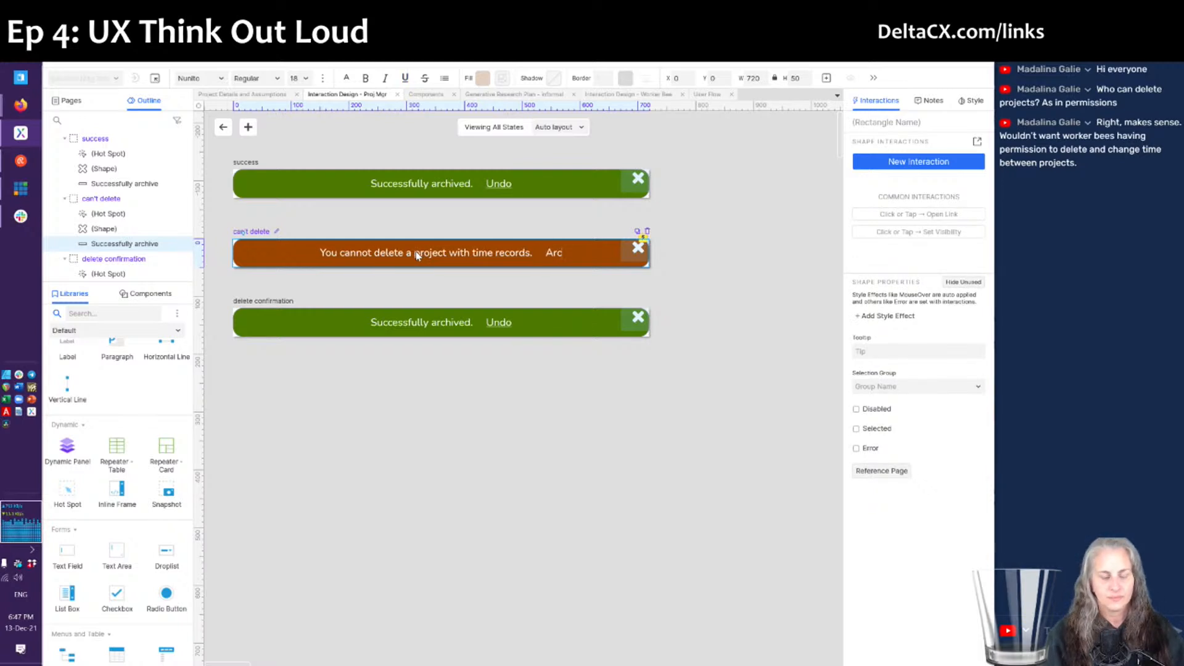
{"action": "key", "text": "BackSpace"}
{"action": "type", "text": "t."}
{"action": "key", "text": "ctrl+shift+Left"}
{"action": "key", "text": "ctrl+shift+Left"}
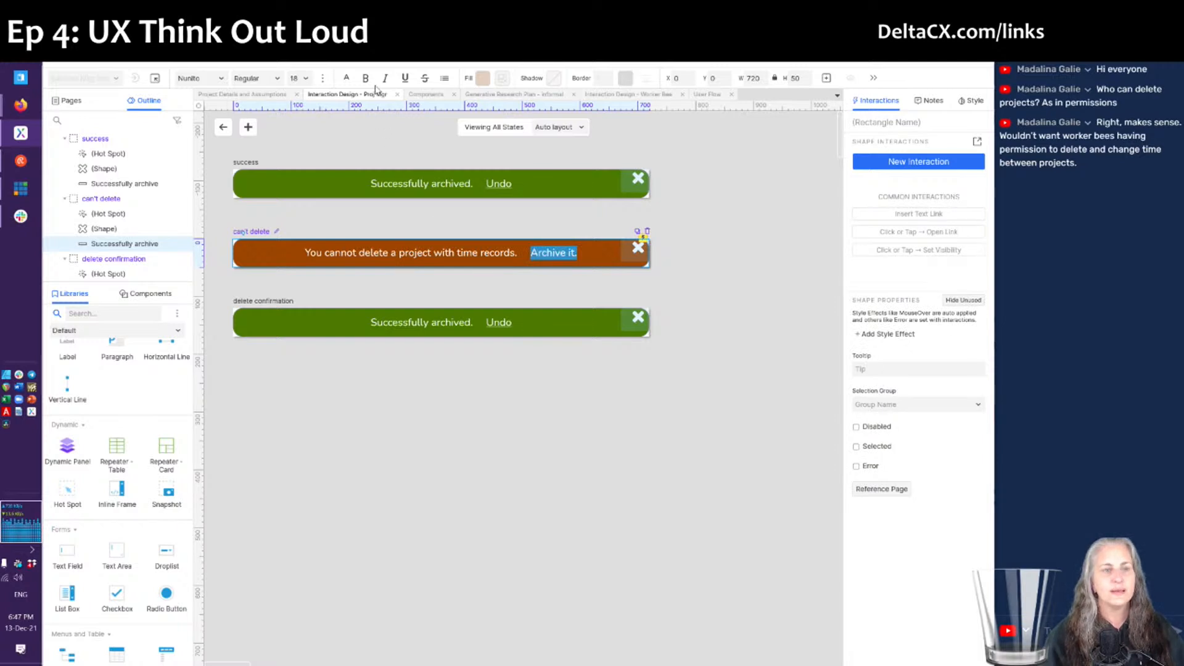
{"action": "left_click", "coordinate": [405, 80]}
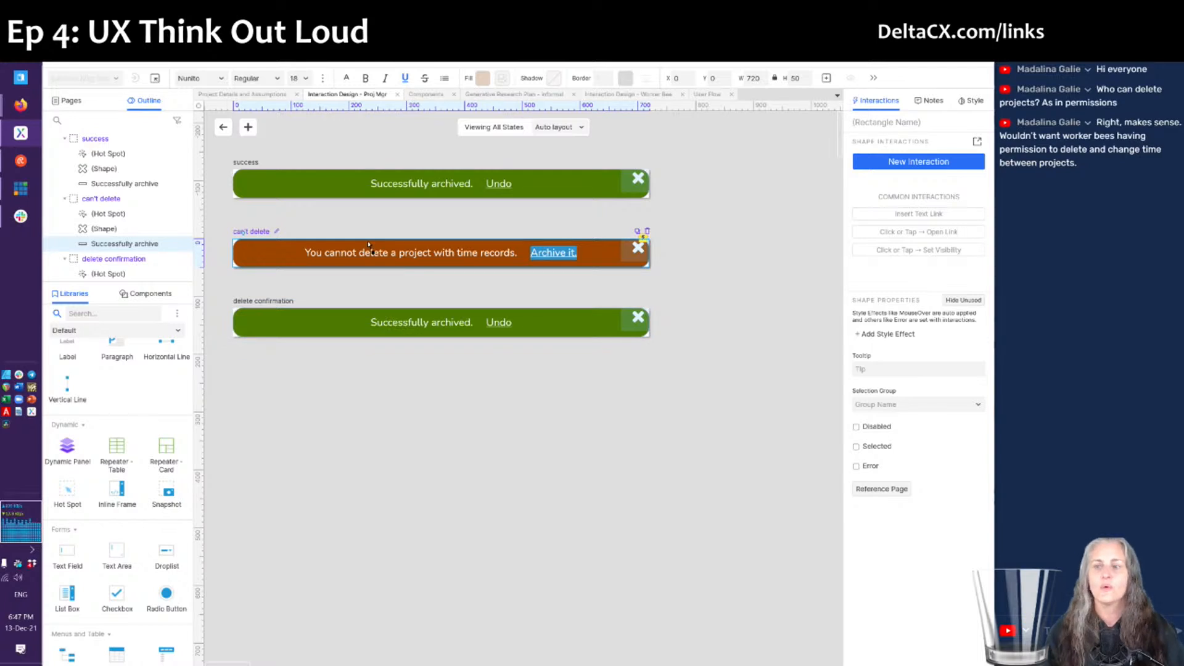
{"action": "left_click", "coordinate": [587, 253]}
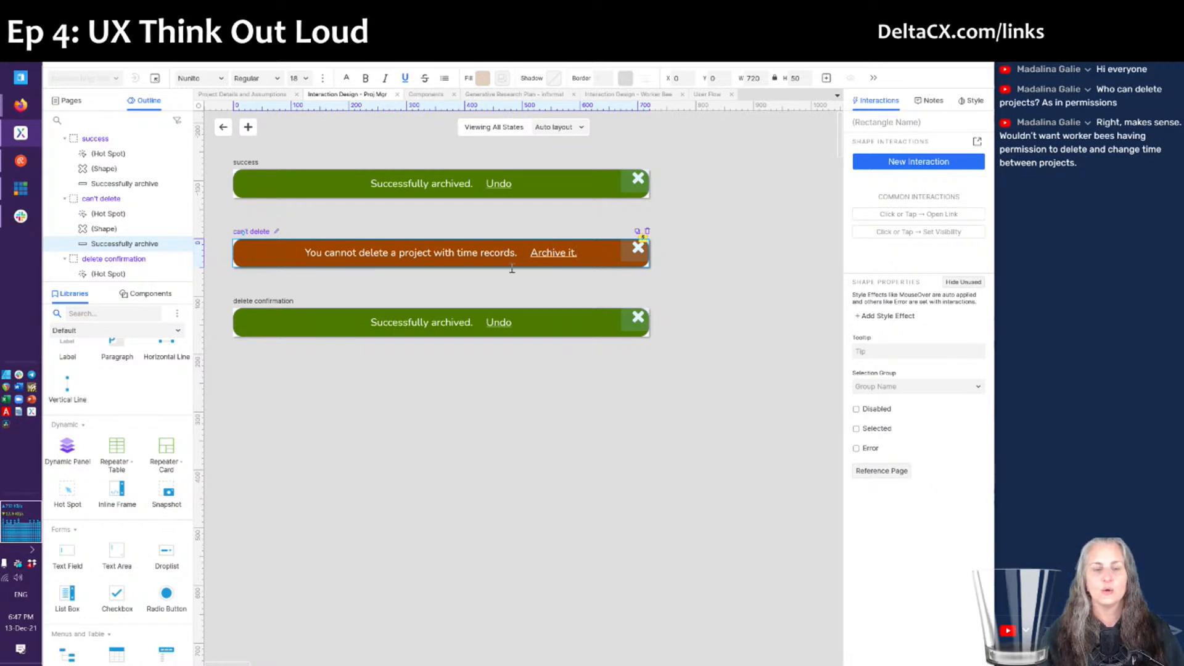
- Fill the delete confirmation banner with dark blue #082CAE
{"action": "left_click", "coordinate": [335, 316]}
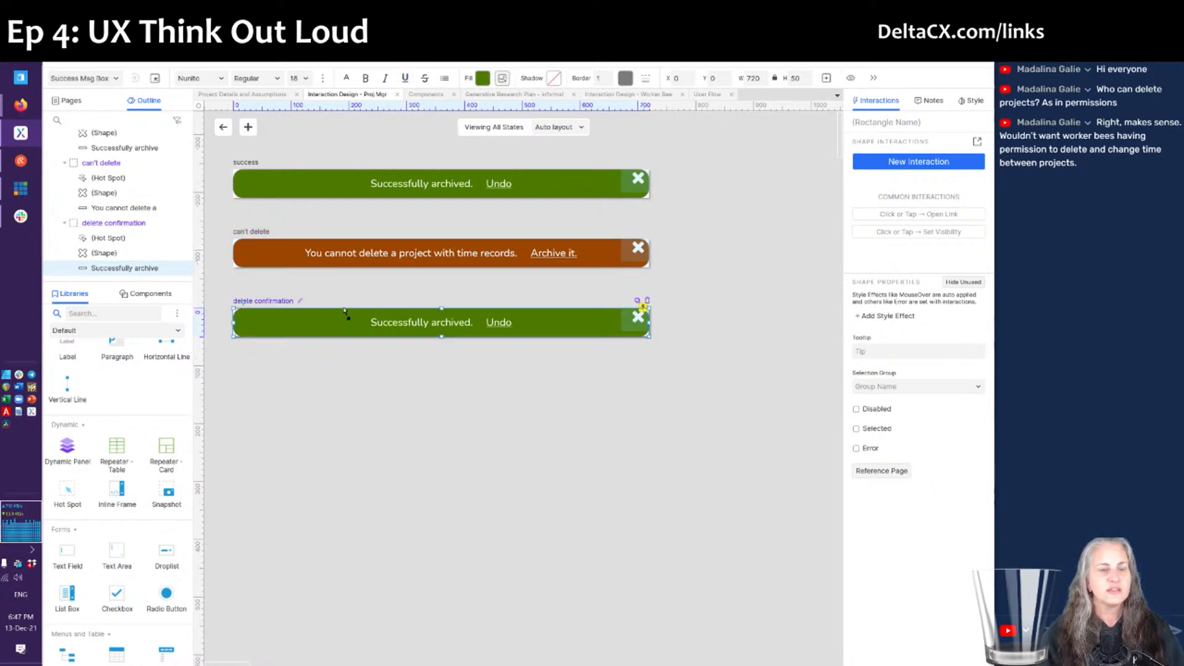
{"action": "left_click", "coordinate": [482, 77]}
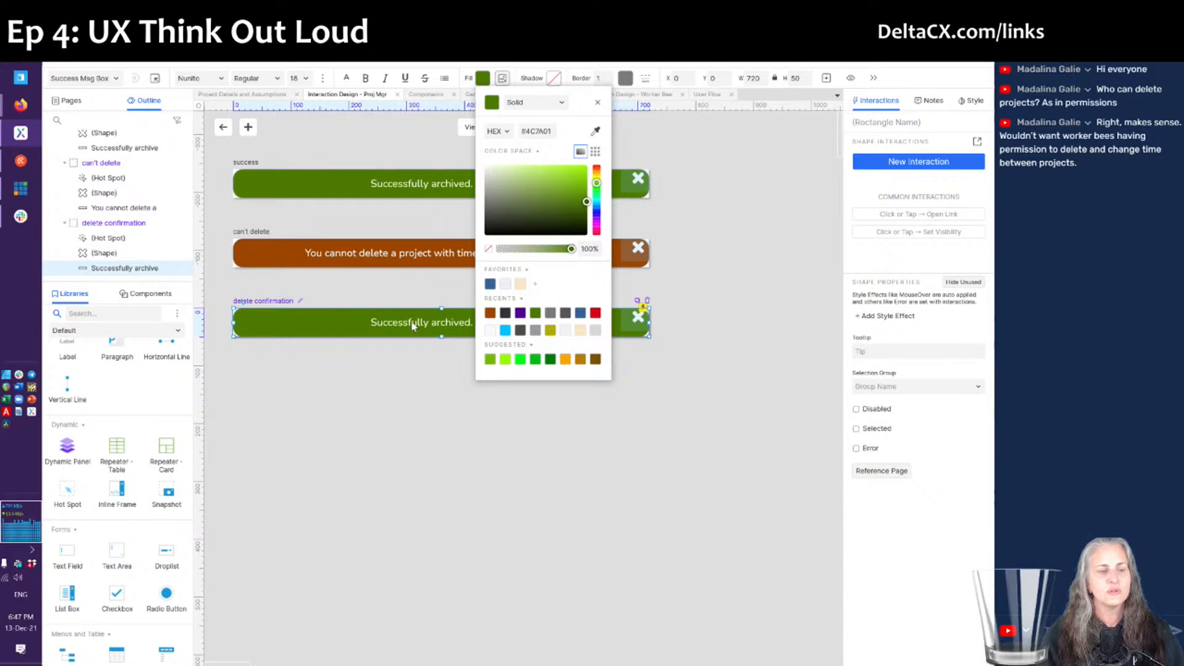
{"action": "left_click", "coordinate": [412, 326]}
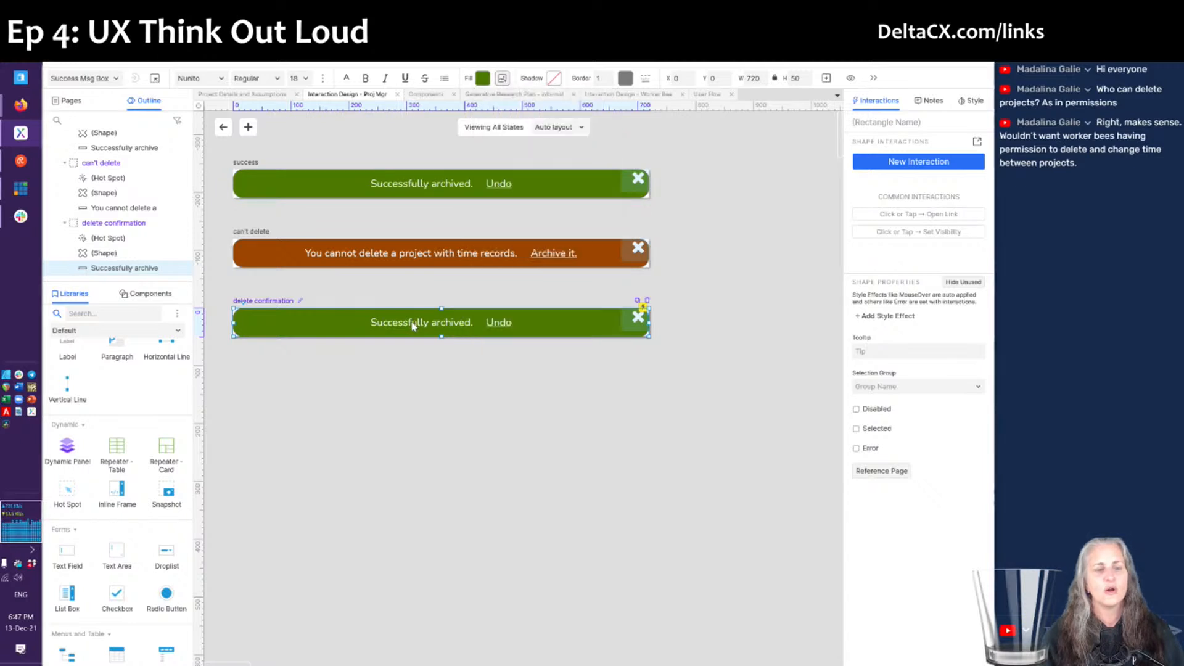
{"action": "left_click", "coordinate": [483, 79]}
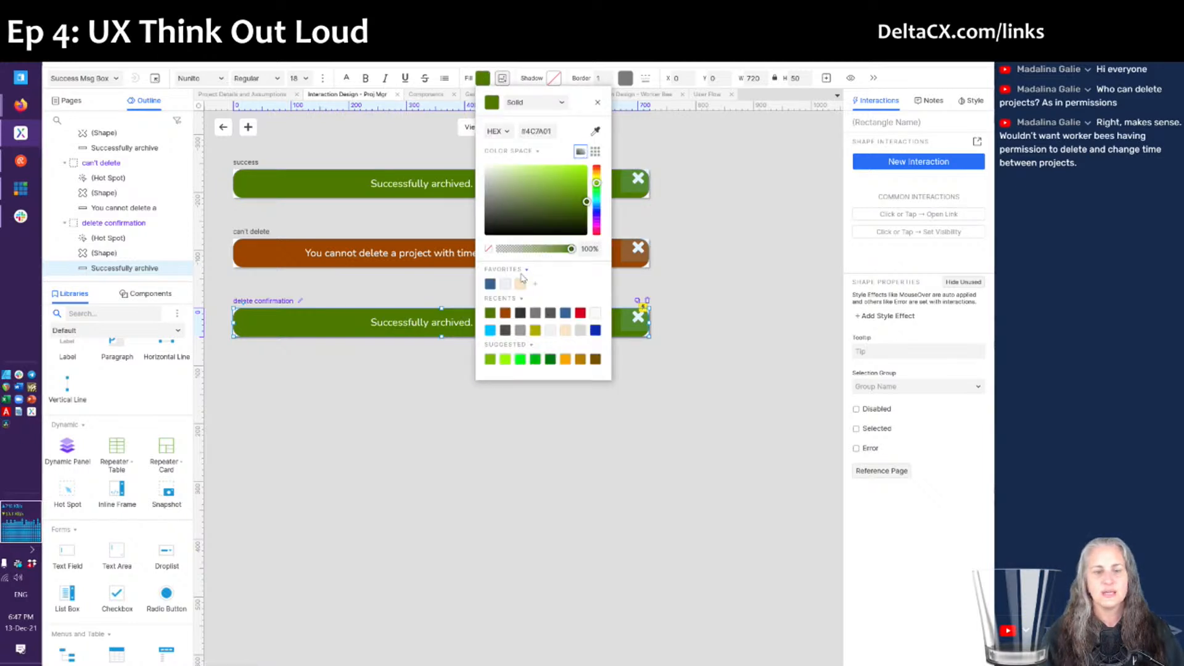
{"action": "left_click", "coordinate": [595, 330]}
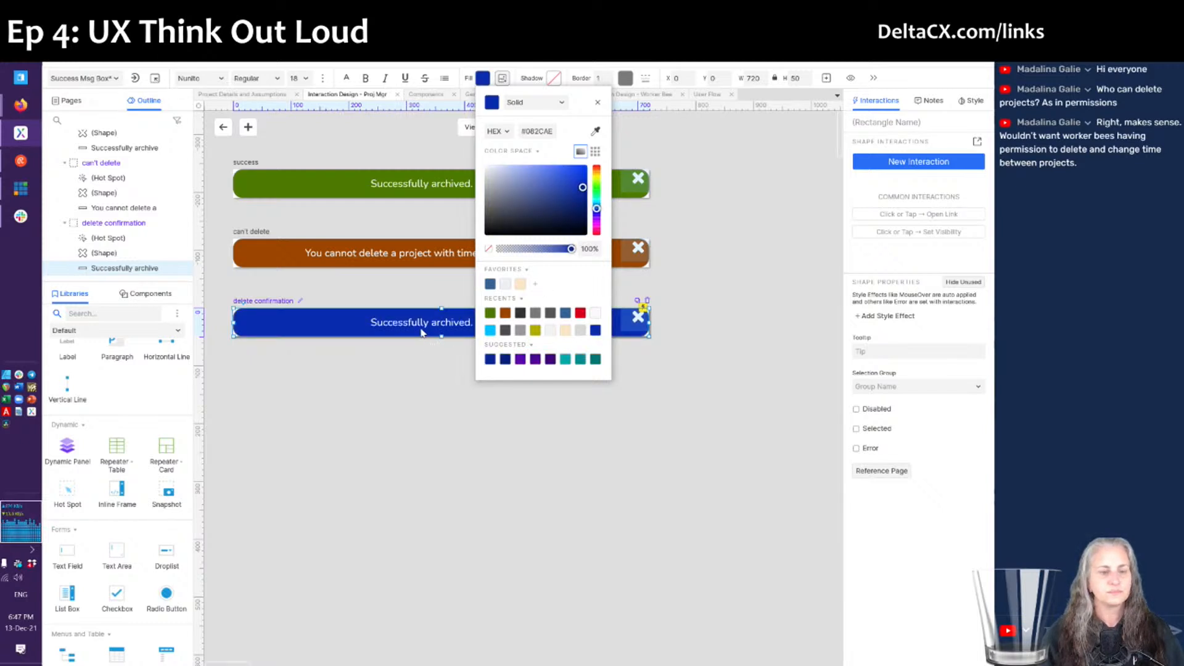
{"action": "left_click", "coordinate": [421, 333]}
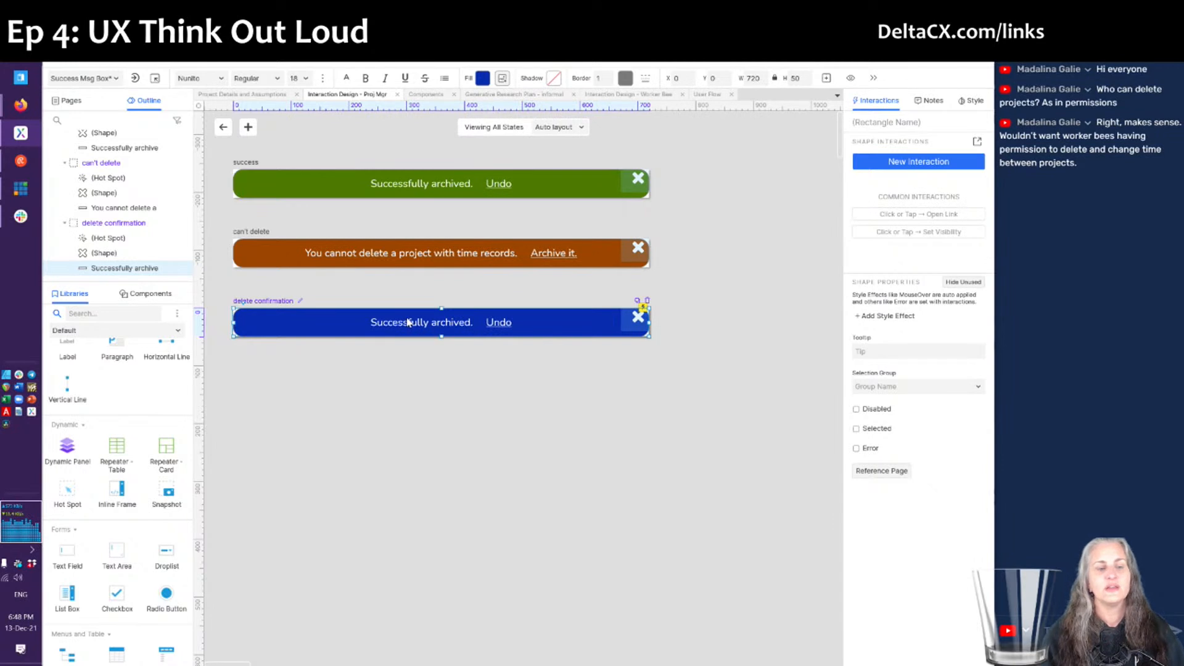
- Replace 'Successfully archived.' with 'Deleting is permanent! Are you sure?'
{"action": "double_click", "coordinate": [408, 321]}
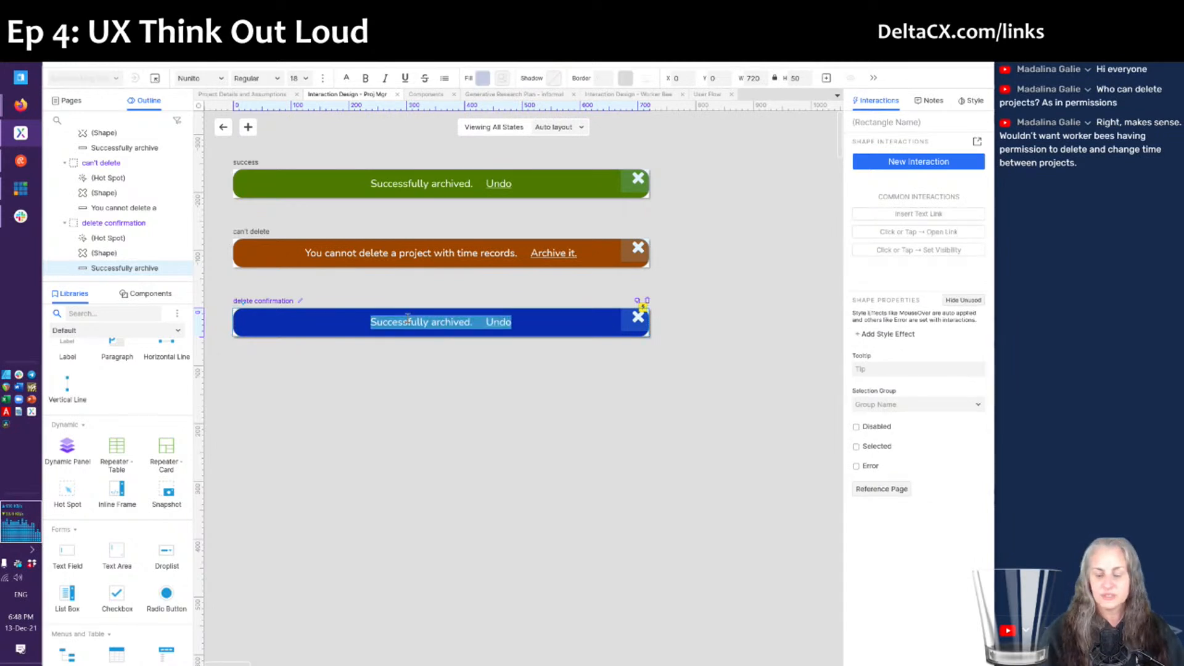
{"action": "key", "text": "Home"}
{"action": "key", "text": "ctrl+shift+Right"}
{"action": "key", "text": "ctrl+shift+Right"}
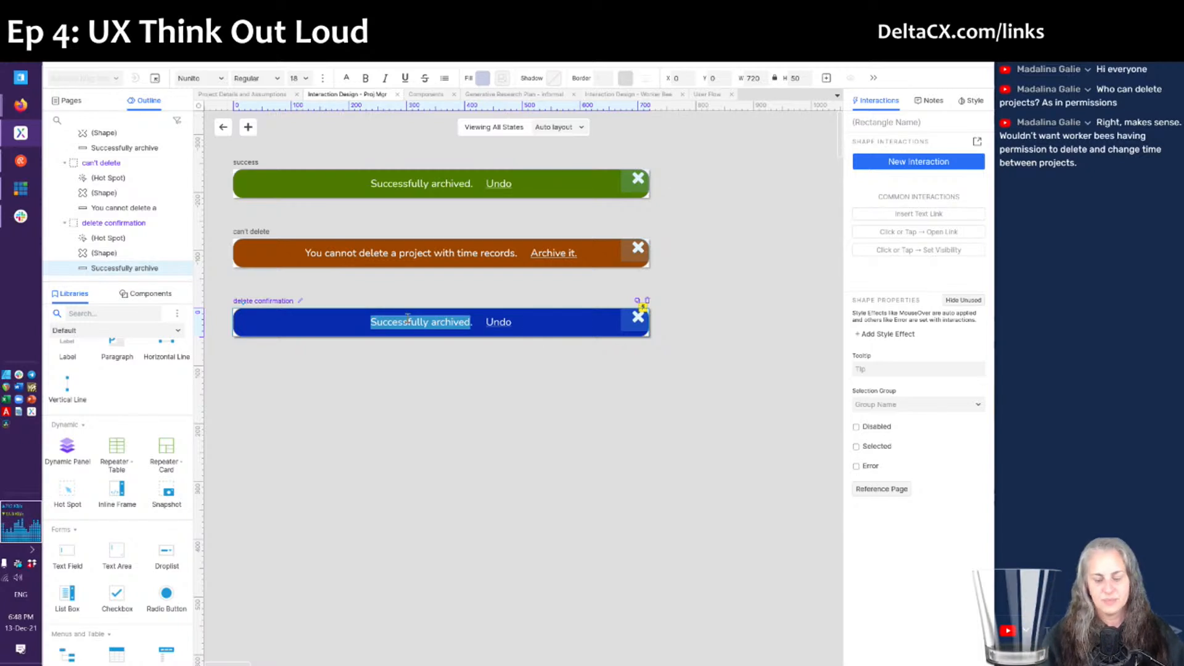
{"action": "type", "text": "D"}
{"action": "type", "text": "leted"}
{"action": "double_click", "coordinate": [408, 320]}
{"action": "type", "text": "Dleleting is perma."}
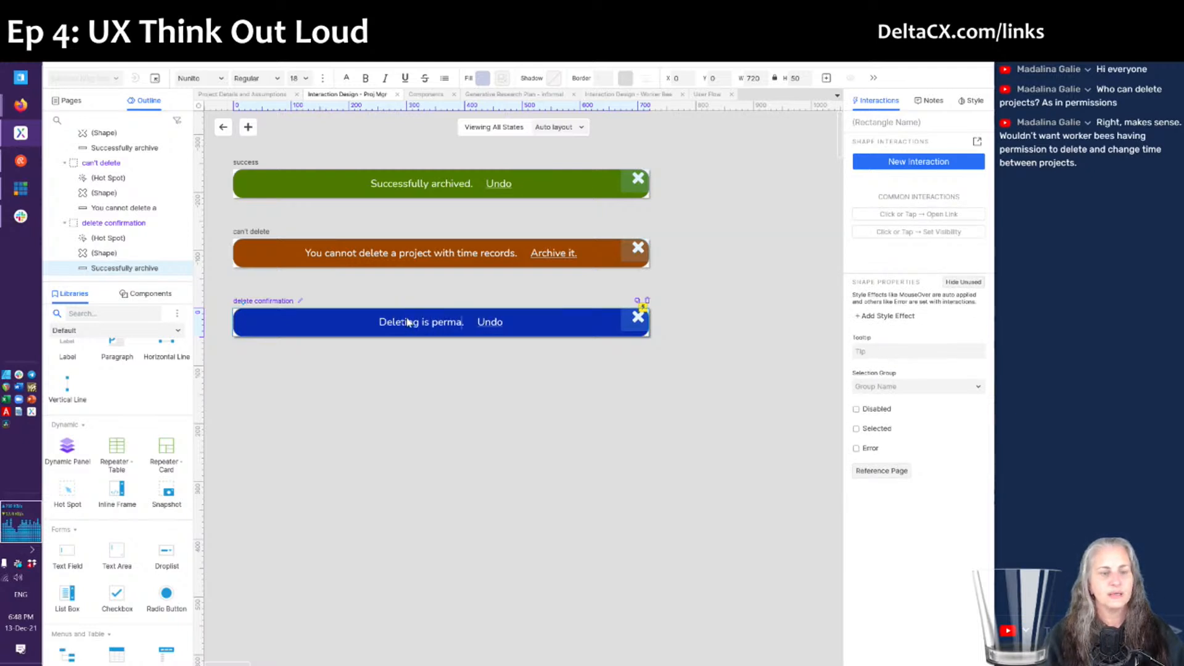
{"action": "type", "text": "nent! Are you sure?"}
{"action": "key", "text": "shift+Right"}
{"action": "key", "text": "Delete"}
- Replace 'Undo' with 'Yes, delete!'
{"action": "key", "text": "End"}
{"action": "key", "text": "ctrl+shift+Left"}
{"action": "type", "text": "Yes, delete!"}
{"action": "key", "text": "BackSpace"}
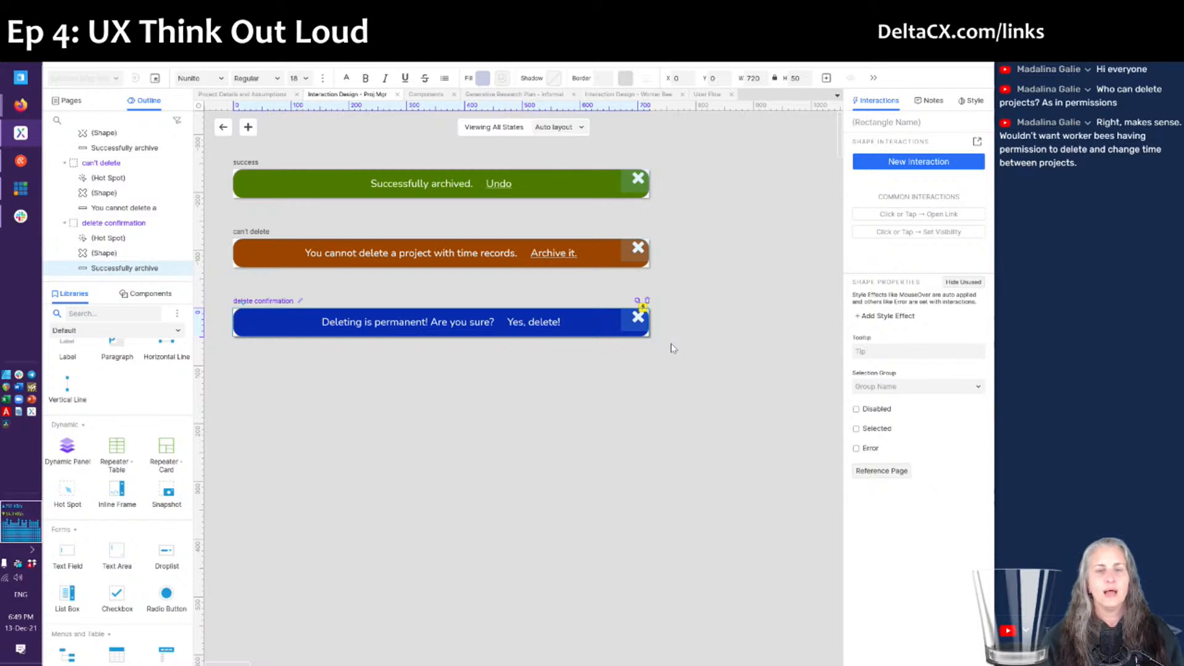
- Leave the message panel's states and return to the full Proj Mgr page layout
{"action": "left_click", "coordinate": [647, 301]}
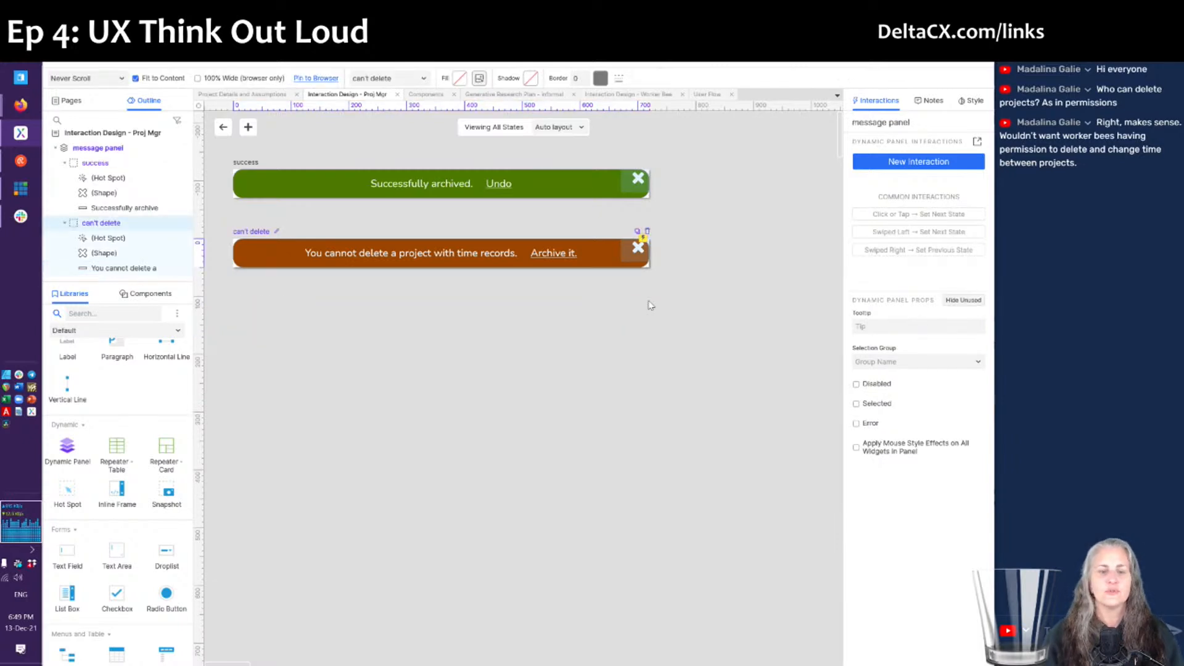
{"action": "left_click", "coordinate": [223, 127]}
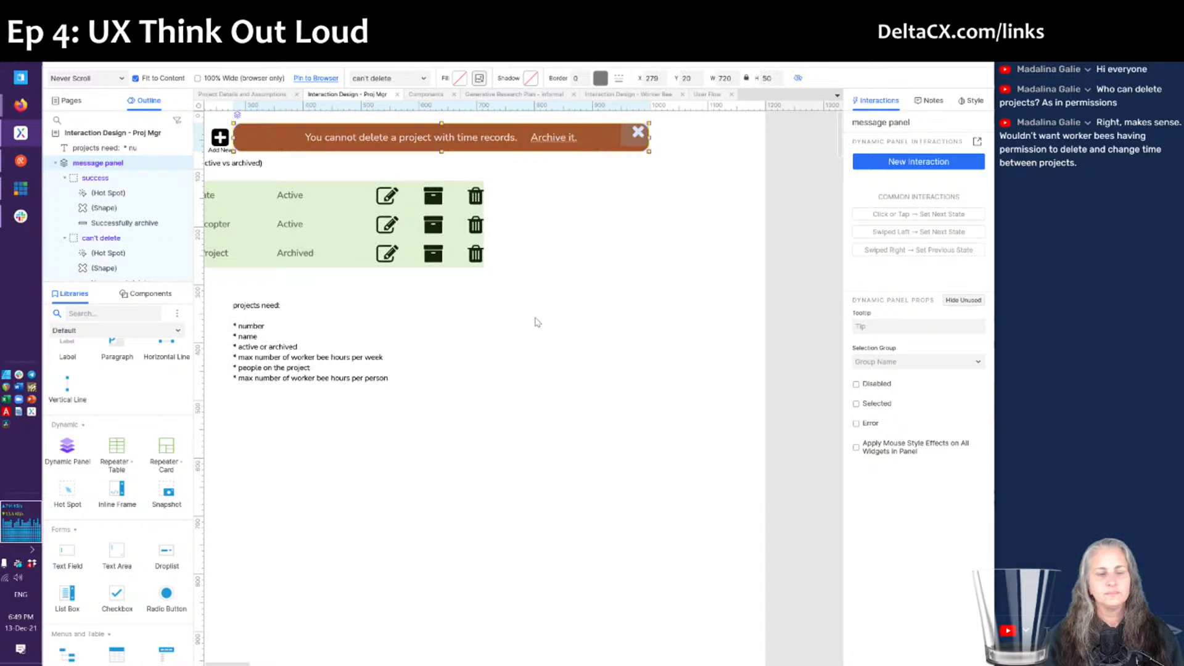
{"action": "scroll", "coordinate": [537, 320], "scroll_direction": "left", "scroll_amount": 3}
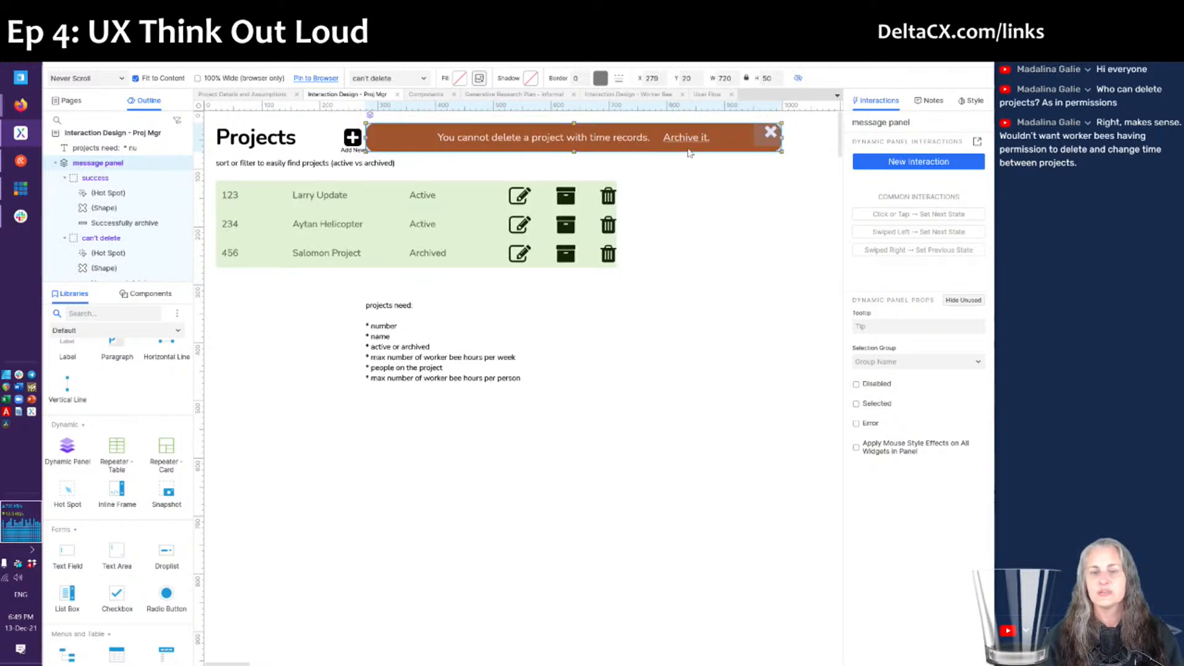
{"action": "left_click", "coordinate": [714, 310]}
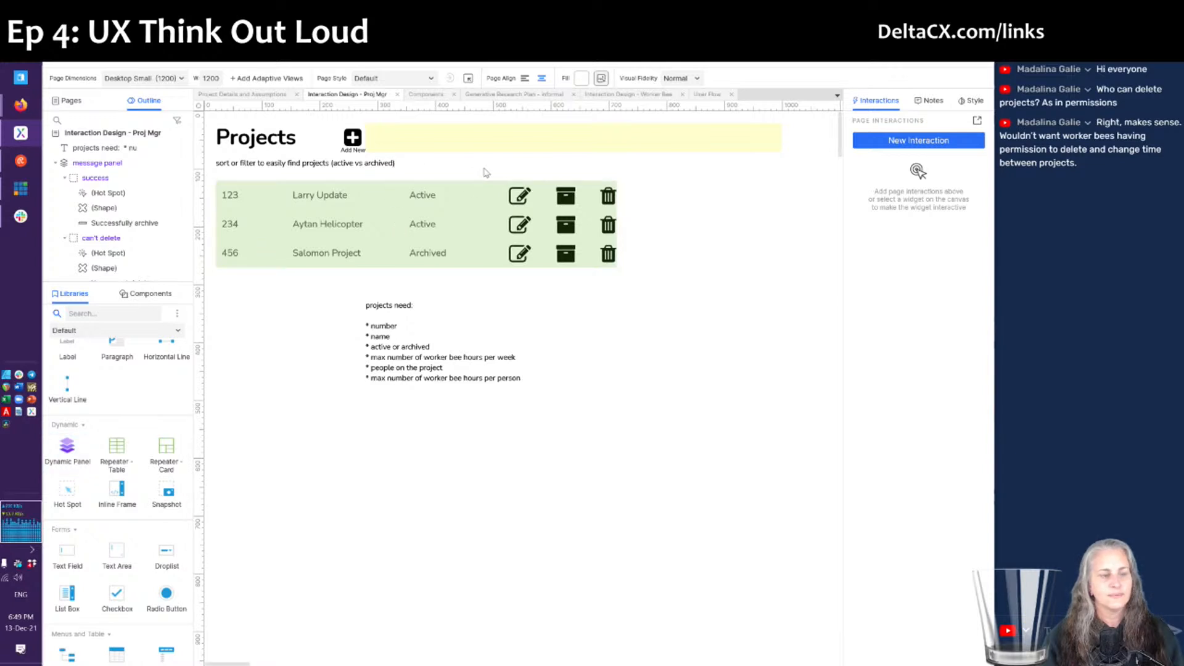
- Add a new dynamic panel and resize it to 480 × 260 over the Projects table
{"action": "left_click_drag", "start_coordinate": [64, 454], "coordinate": [476, 273]}
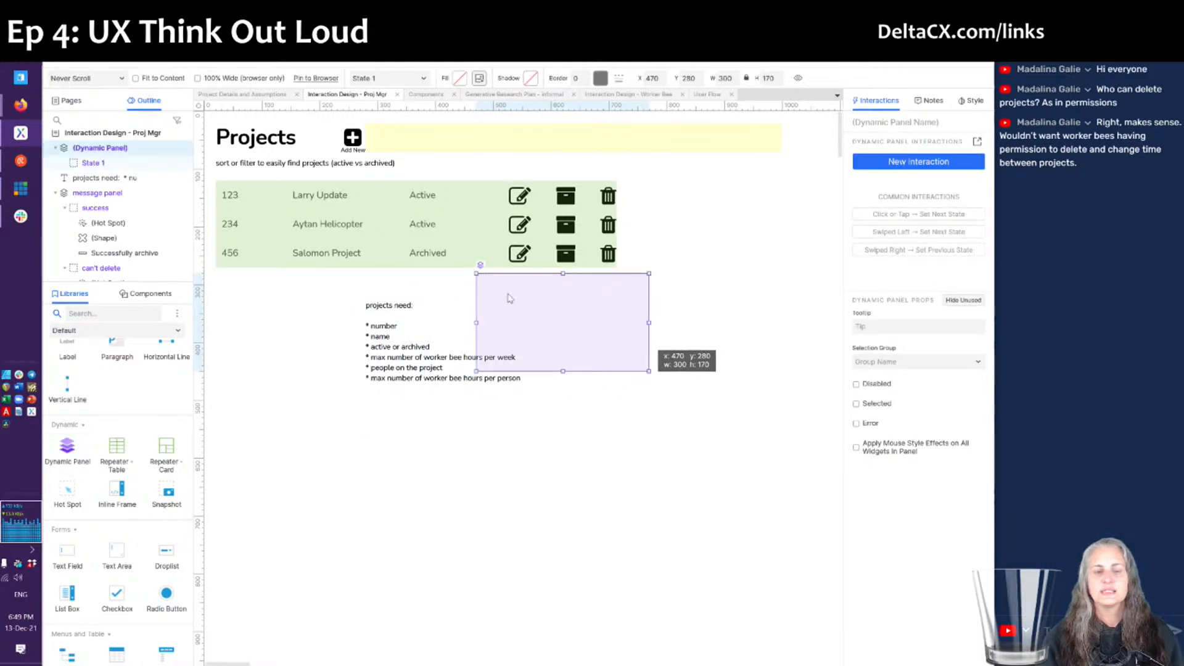
{"action": "left_click_drag", "start_coordinate": [534, 308], "coordinate": [498, 191]}
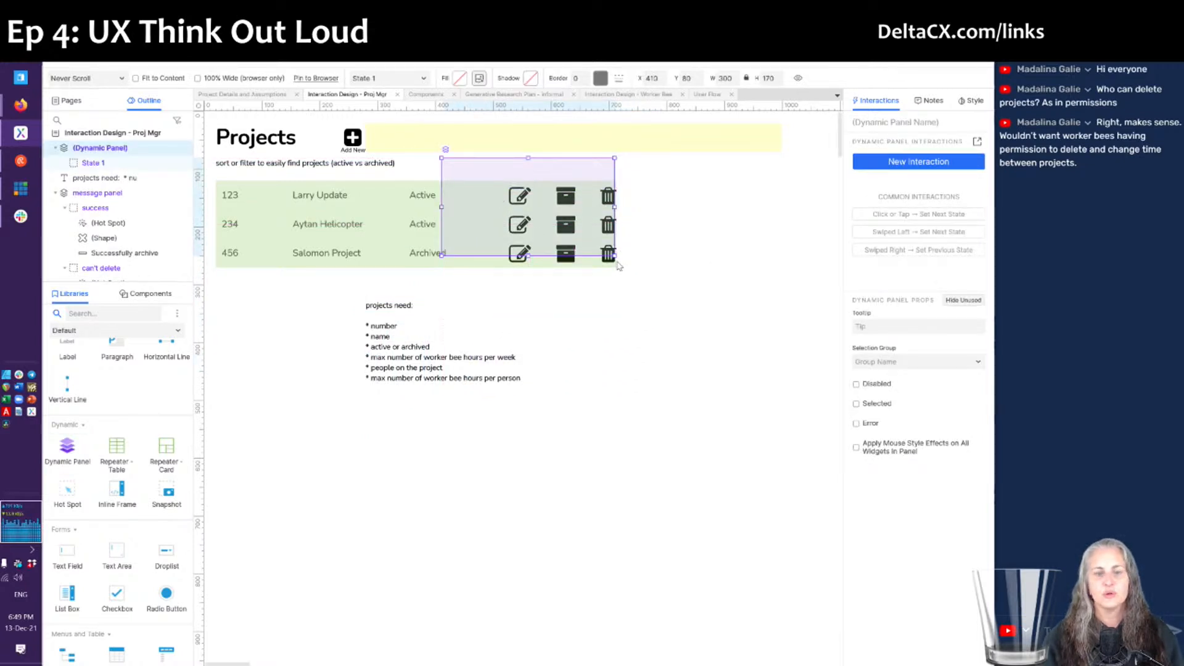
{"action": "left_click_drag", "start_coordinate": [614, 256], "coordinate": [614, 256]}
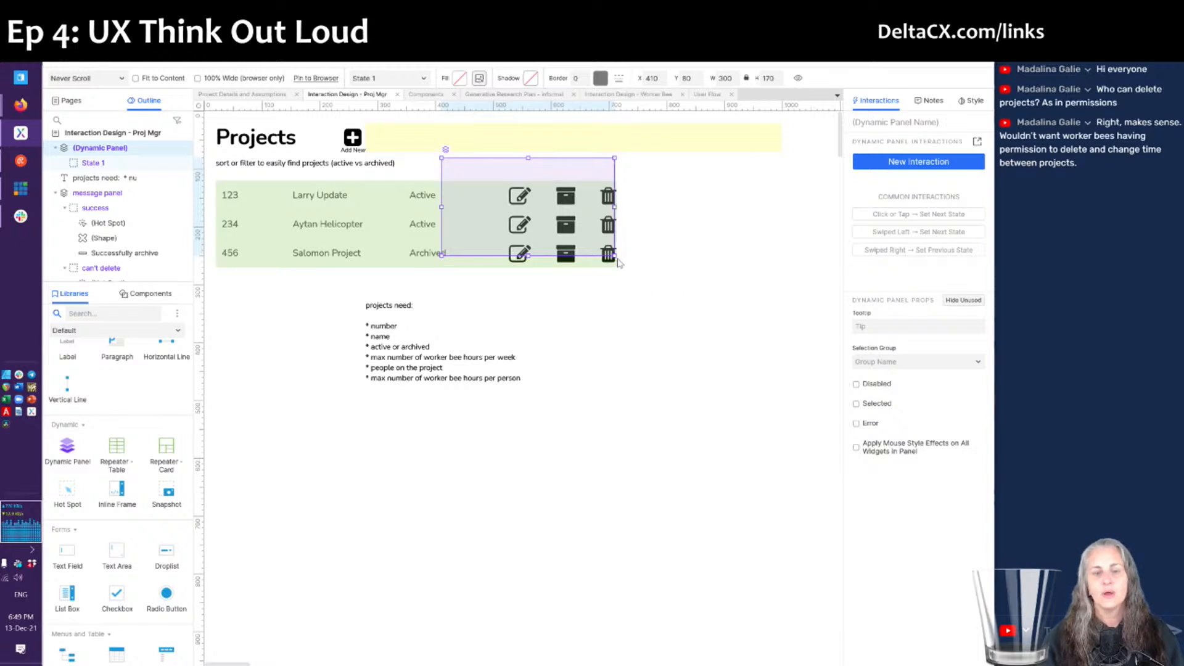
{"action": "left_click_drag", "start_coordinate": [614, 255], "coordinate": [716, 305]}
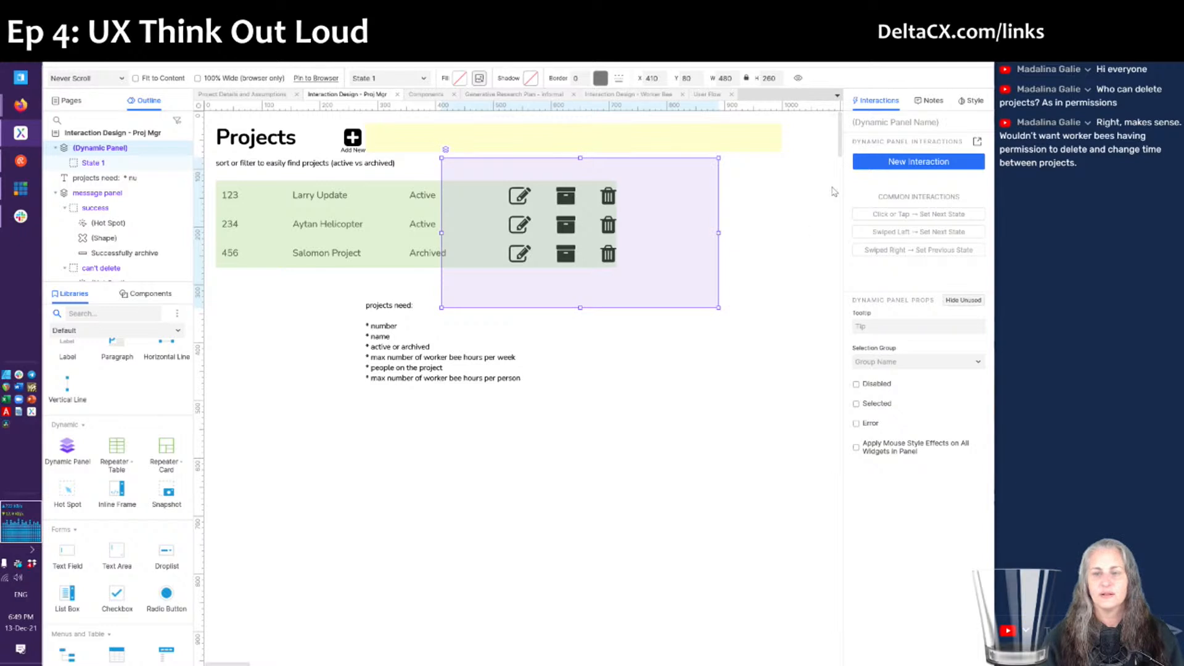
- Name the new dynamic panel 'confirmation panel'
{"action": "left_click", "coordinate": [860, 124]}
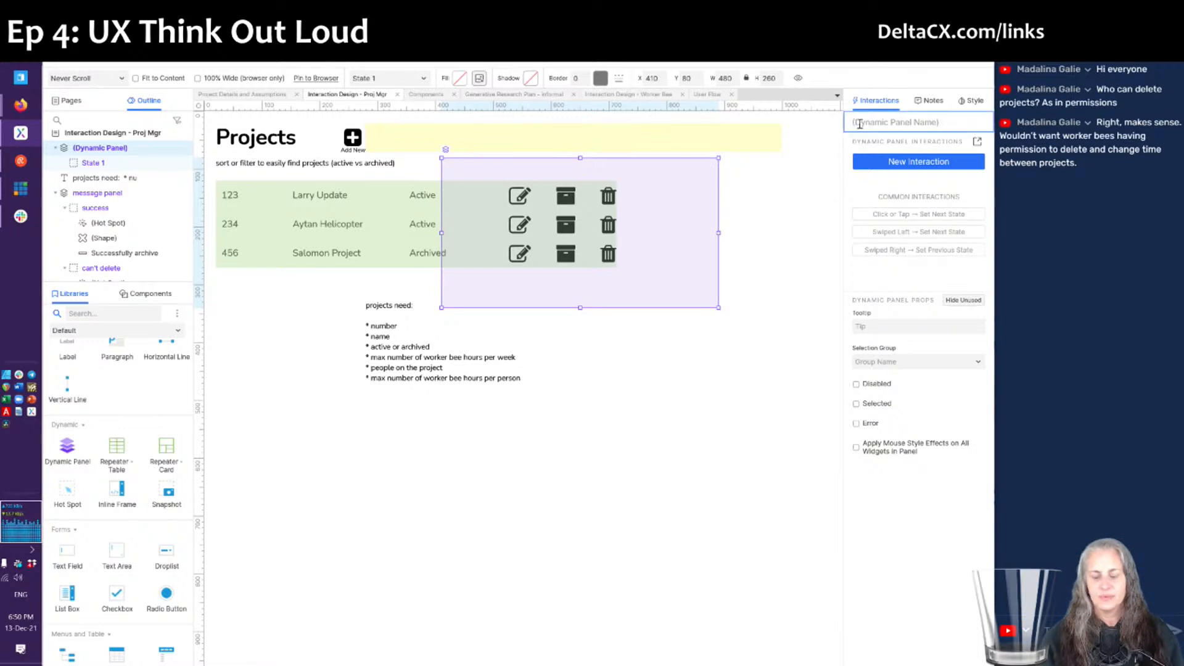
{"action": "type", "text": "conf"}
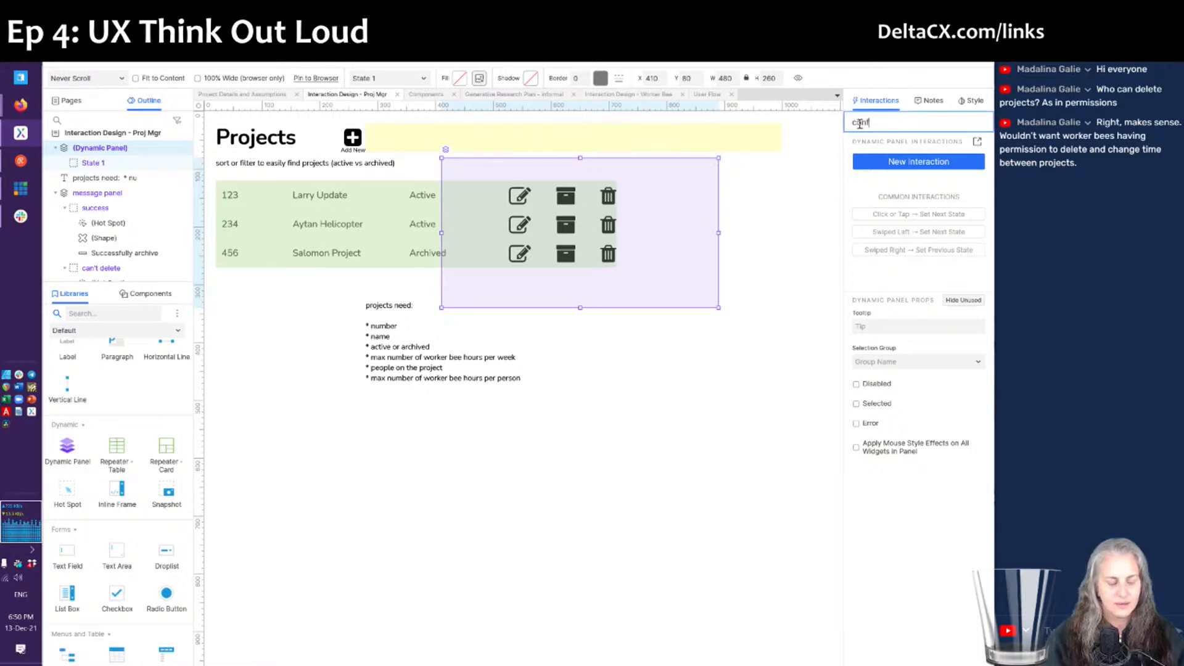
{"action": "type", "text": "irmation"}
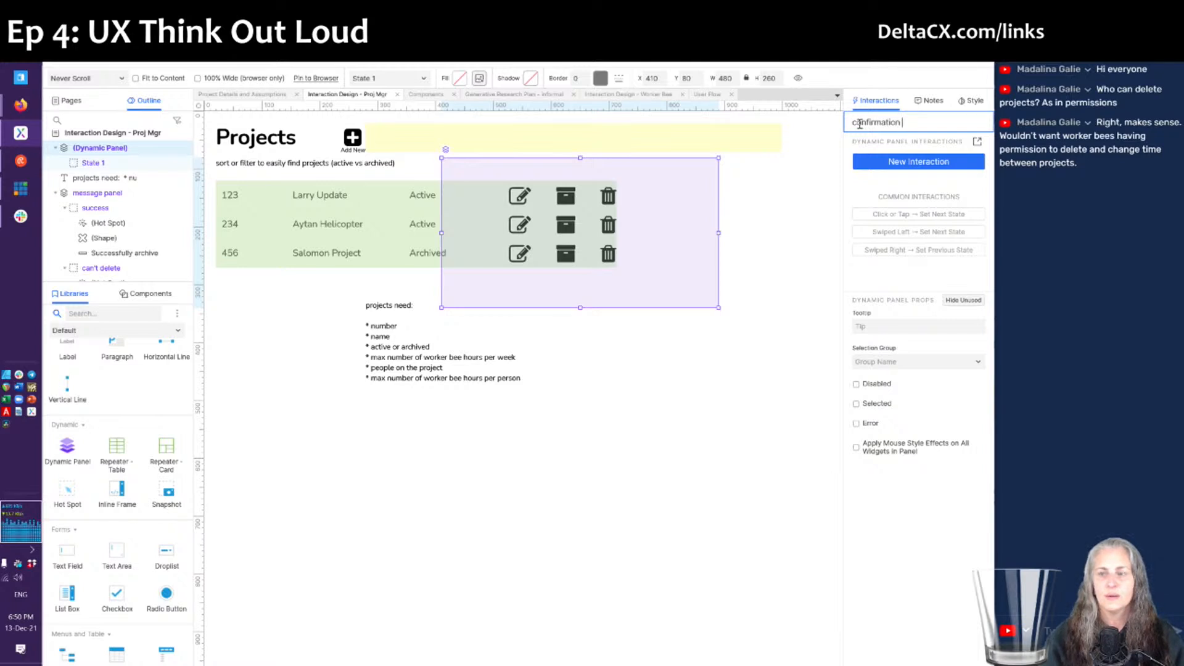
{"action": "type", "text": " panel"}
{"action": "key", "text": "Return"}
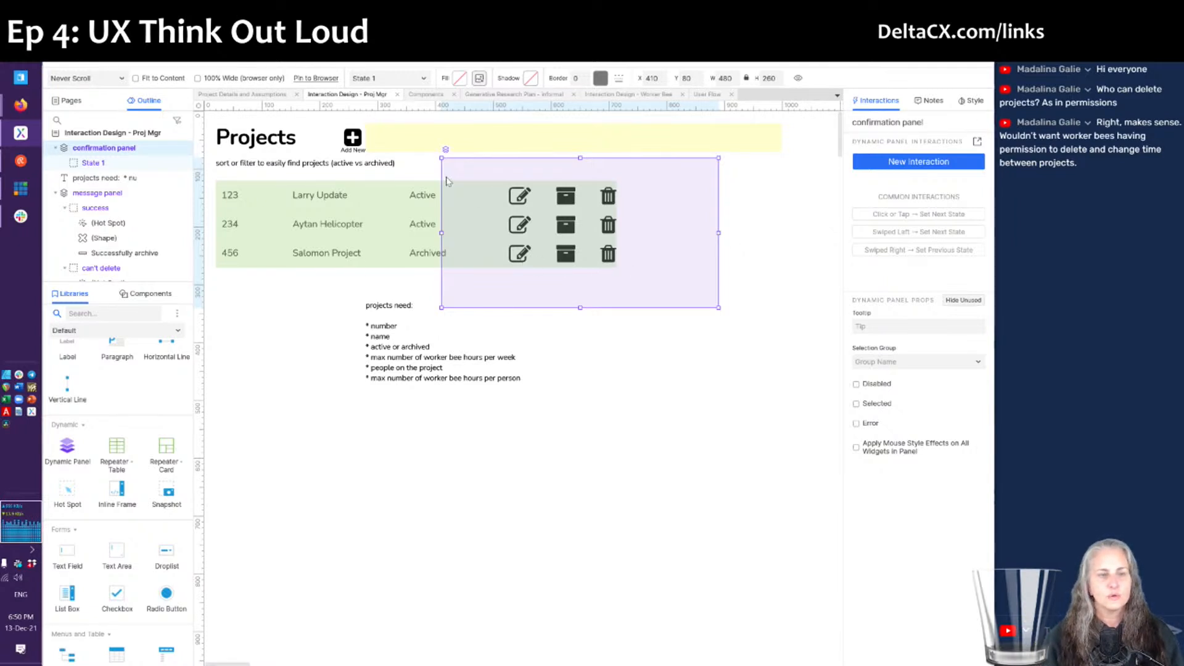
- Select and copy the orange can't-delete bar from the message panel's states
{"action": "double_click", "coordinate": [473, 168]}
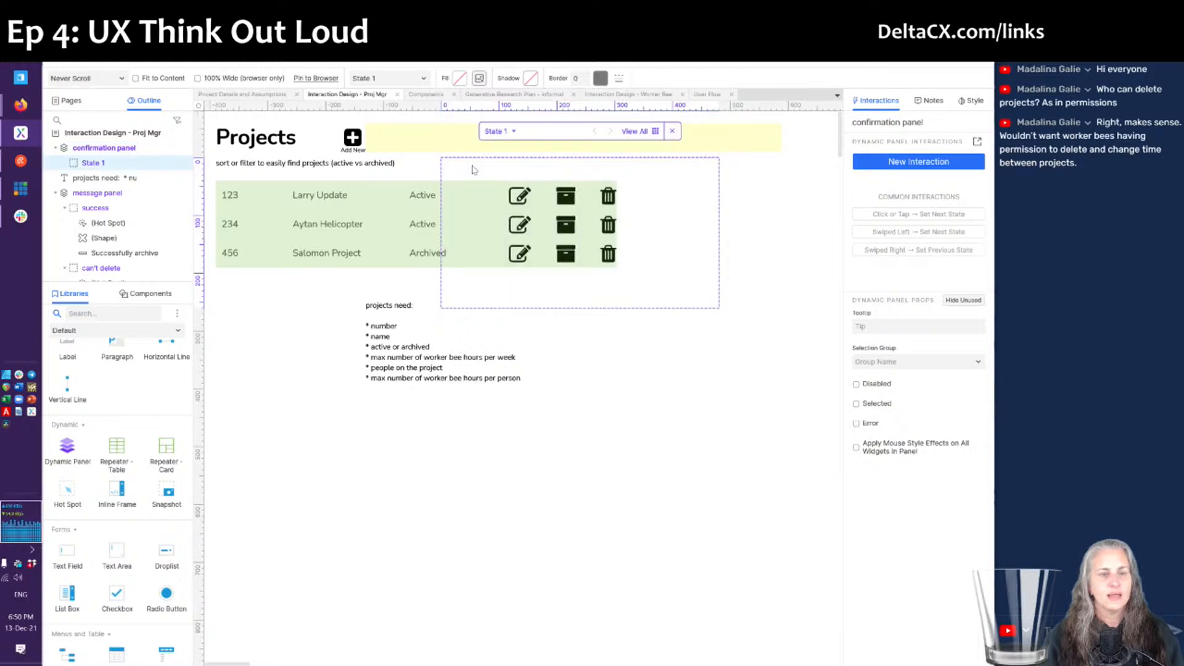
{"action": "double_click", "coordinate": [419, 144]}
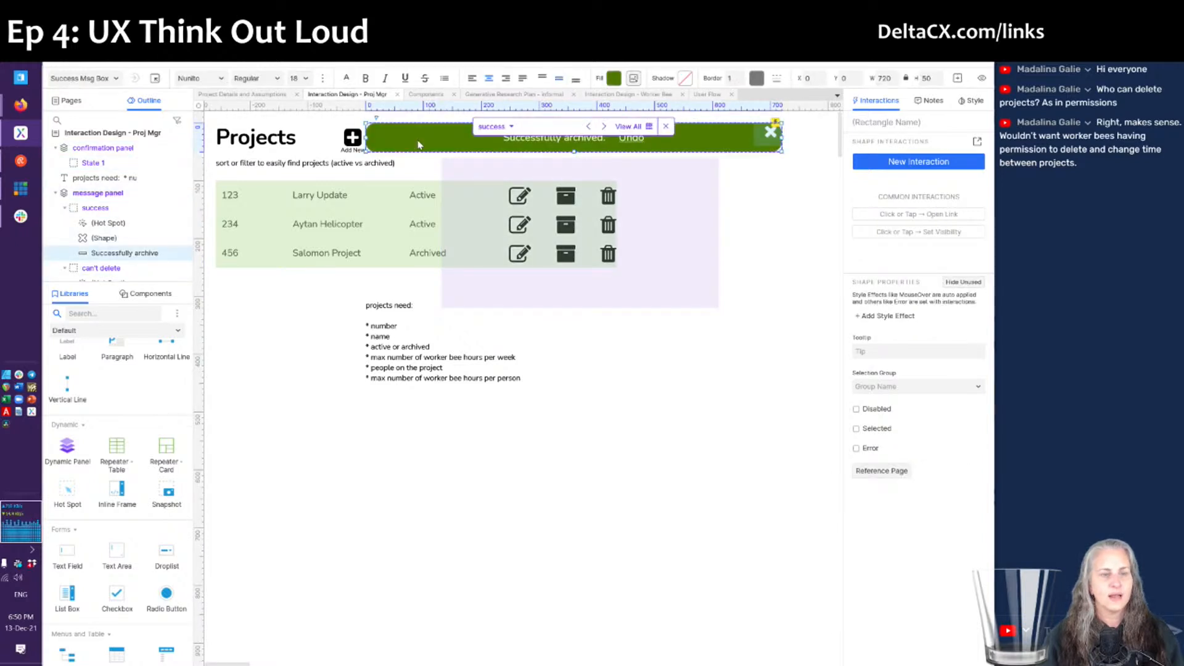
{"action": "left_click", "coordinate": [630, 127]}
{"action": "left_click", "coordinate": [274, 211]}
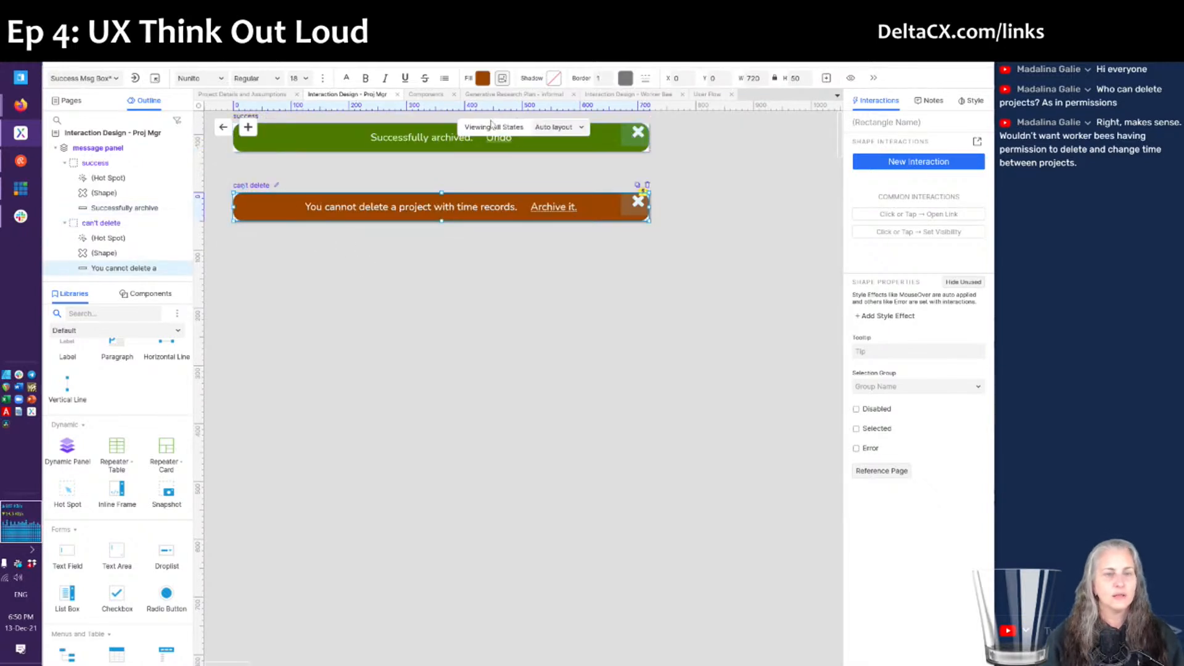
{"action": "left_click", "coordinate": [223, 127]}
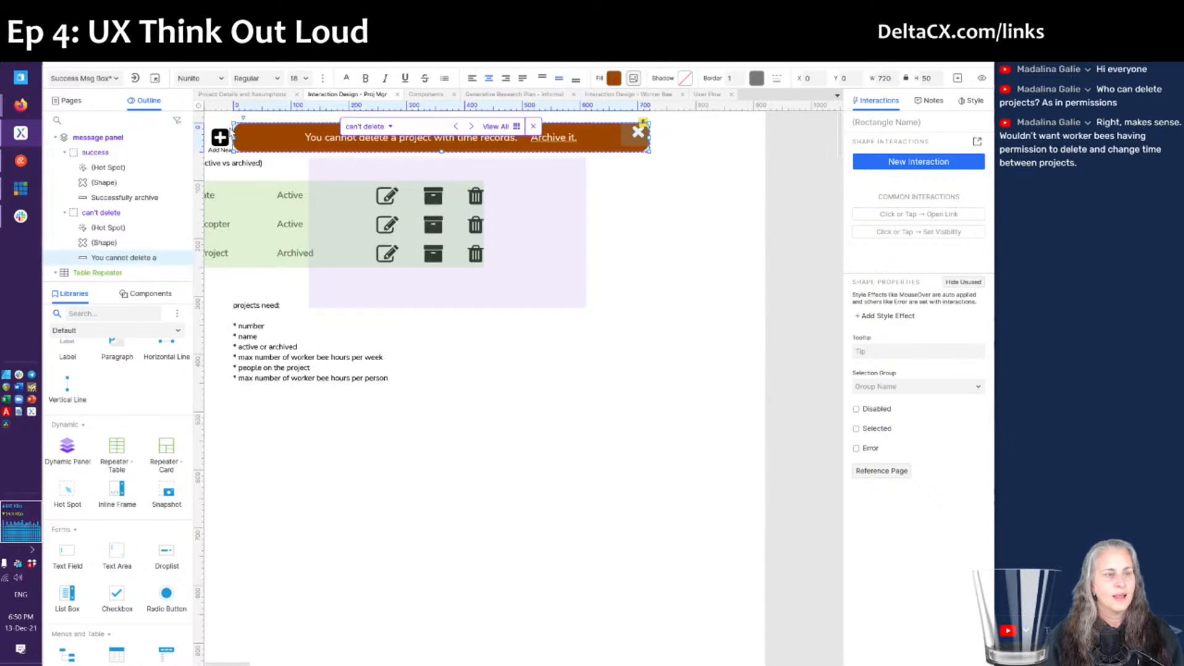
{"action": "left_click", "coordinate": [489, 275]}
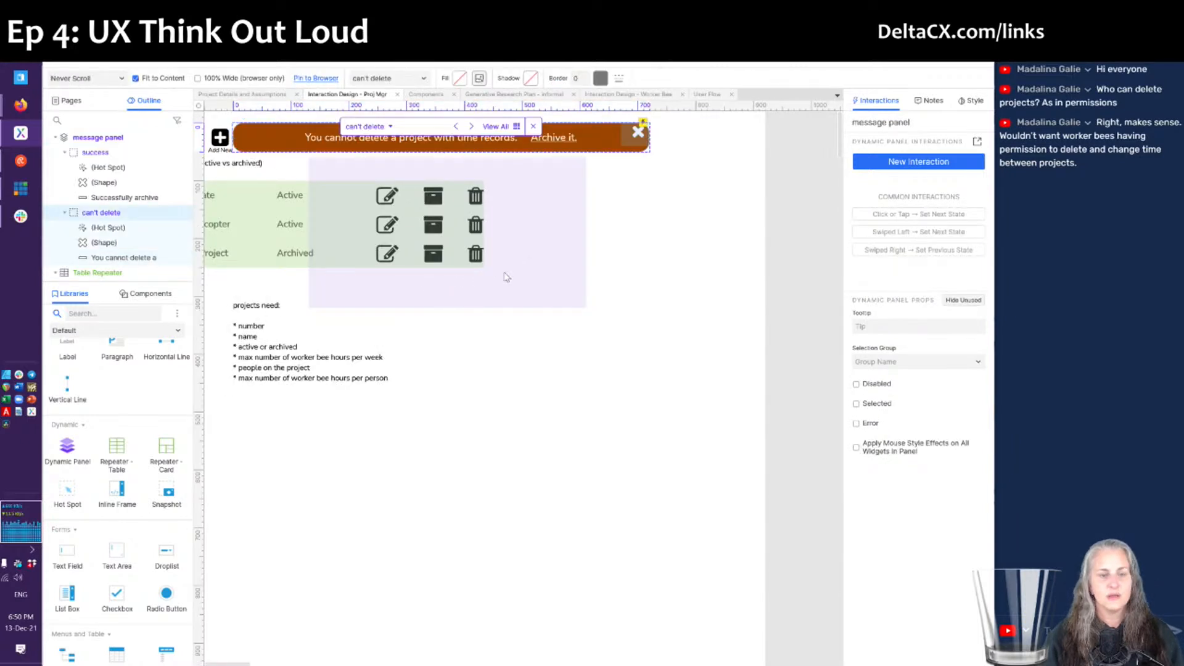
- Paste the bar into confirmation panel State 1, stretch it to fill the panel, and clear its text
{"action": "double_click", "coordinate": [526, 273]}
{"action": "key", "text": "ctrl+v"}
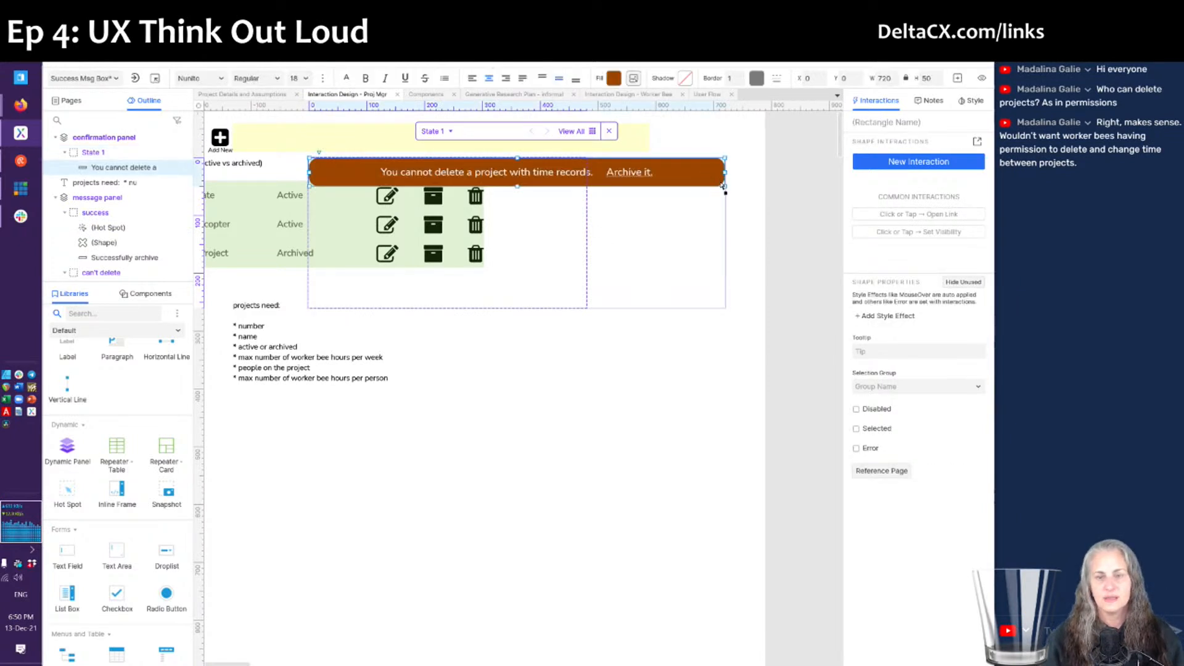
{"action": "left_click_drag", "start_coordinate": [725, 185], "coordinate": [589, 309]}
{"action": "double_click", "coordinate": [486, 250]}
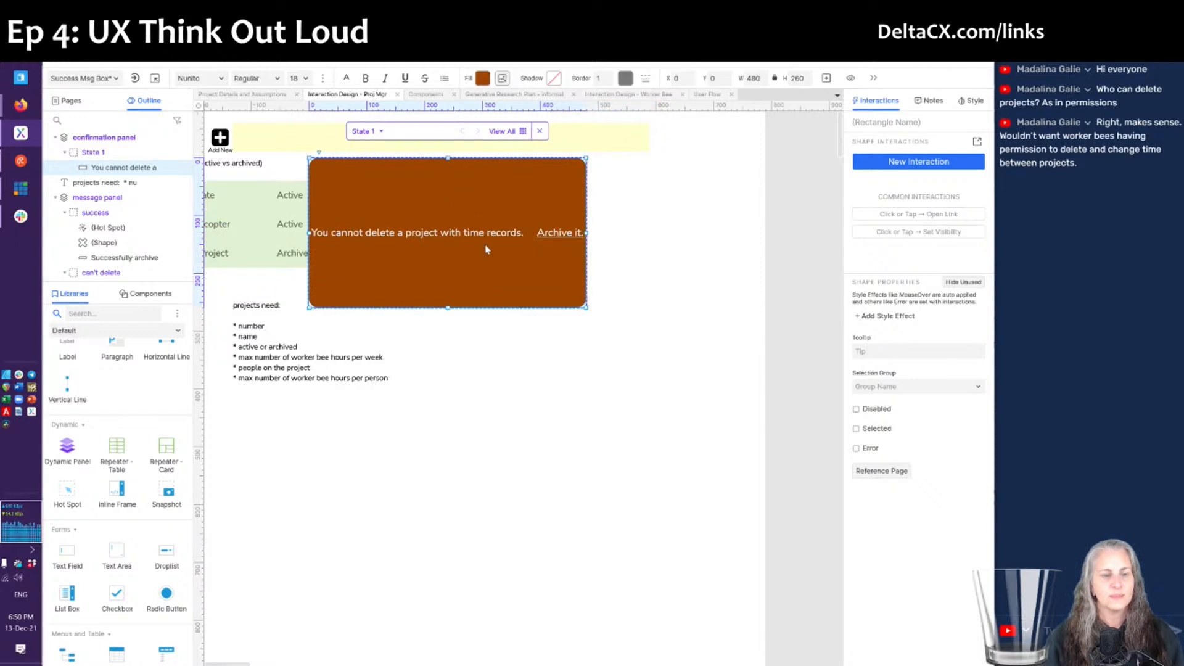
{"action": "key", "text": "BackSpace"}
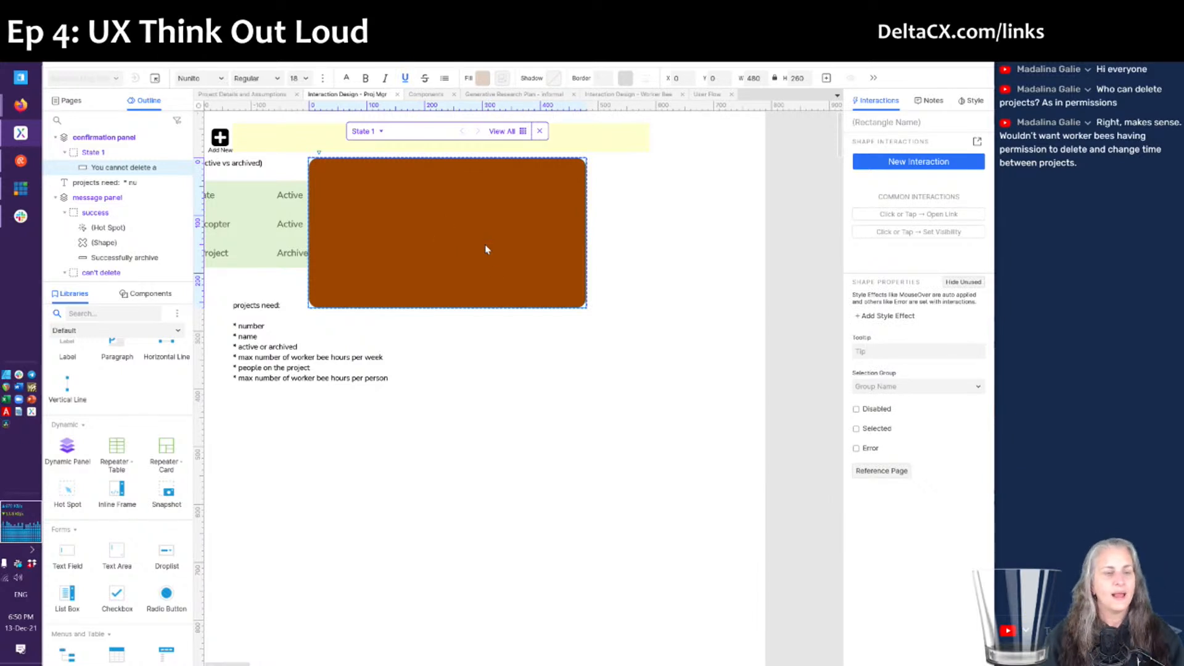
- Fill the confirmation panel box with peach #FACD91 at 100% opacity
{"action": "left_click", "coordinate": [472, 356]}
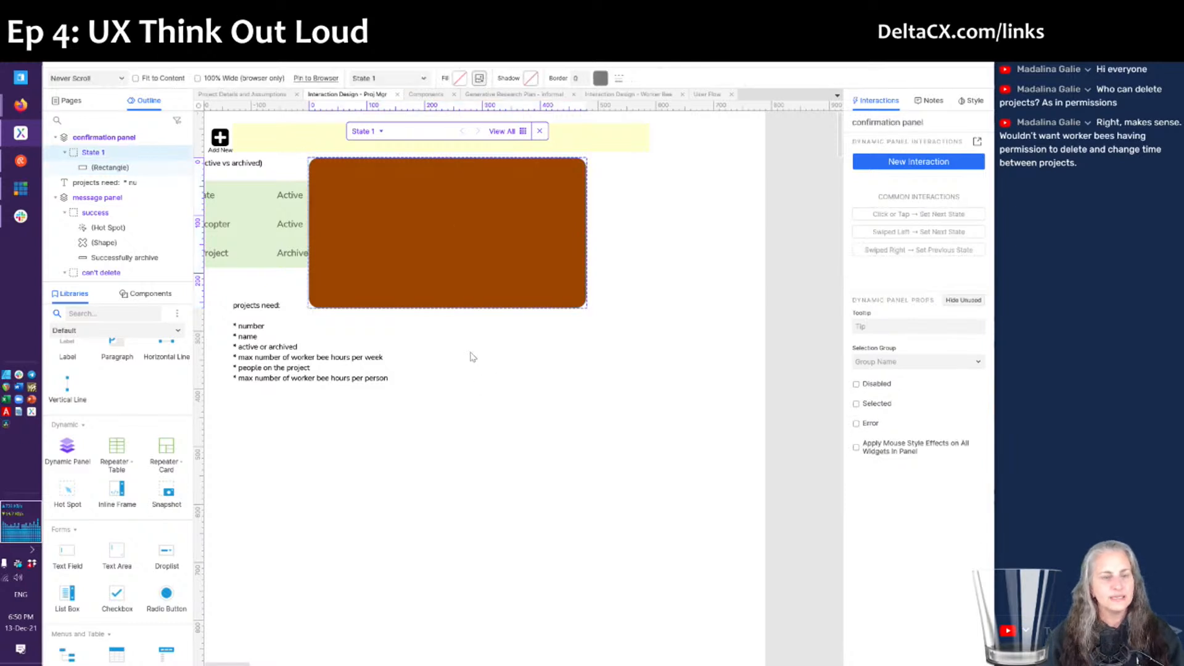
{"action": "left_click", "coordinate": [460, 251]}
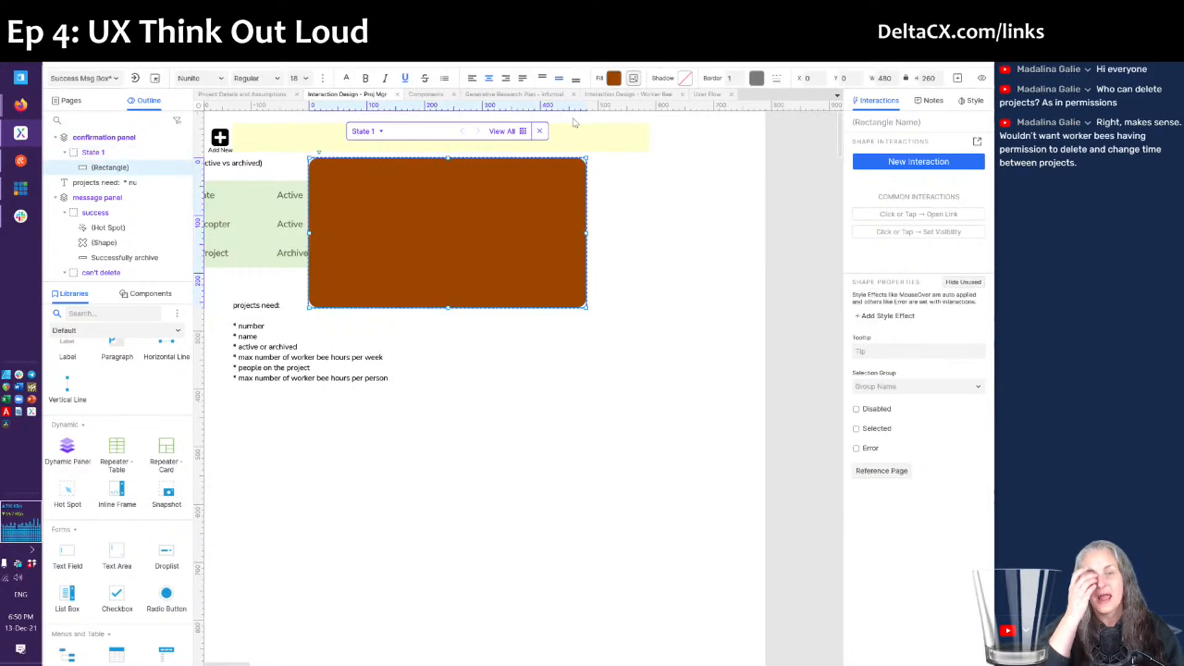
{"action": "left_click", "coordinate": [614, 81]}
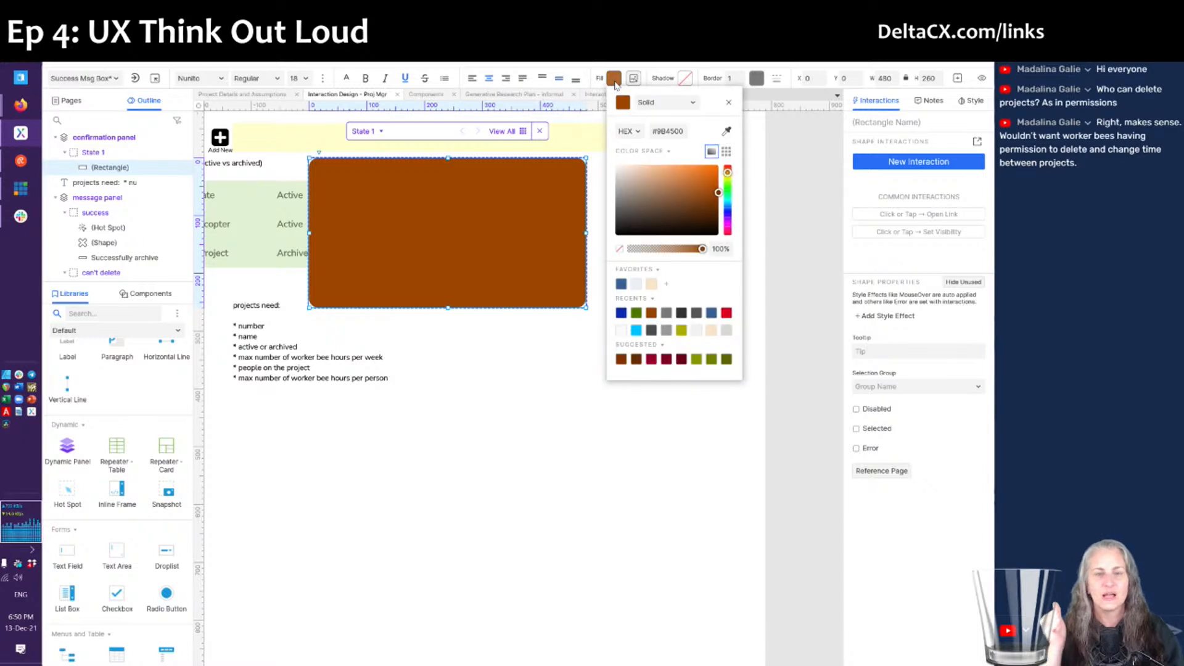
{"action": "left_click", "coordinate": [712, 331]}
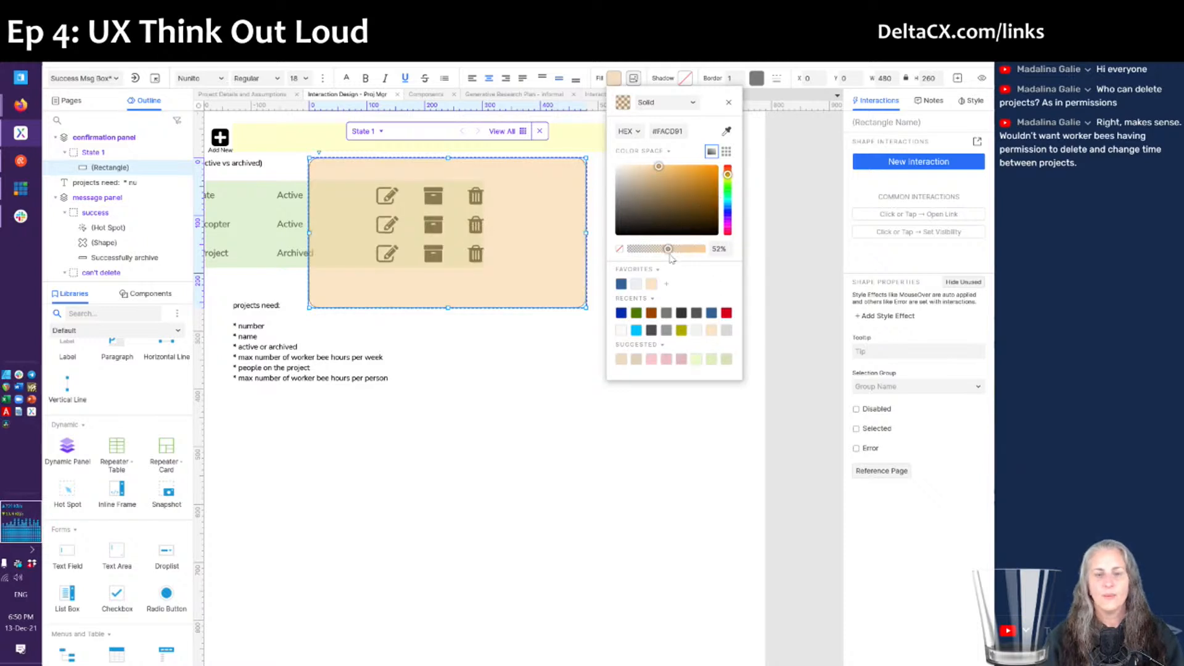
{"action": "left_click_drag", "start_coordinate": [668, 248], "coordinate": [706, 249]}
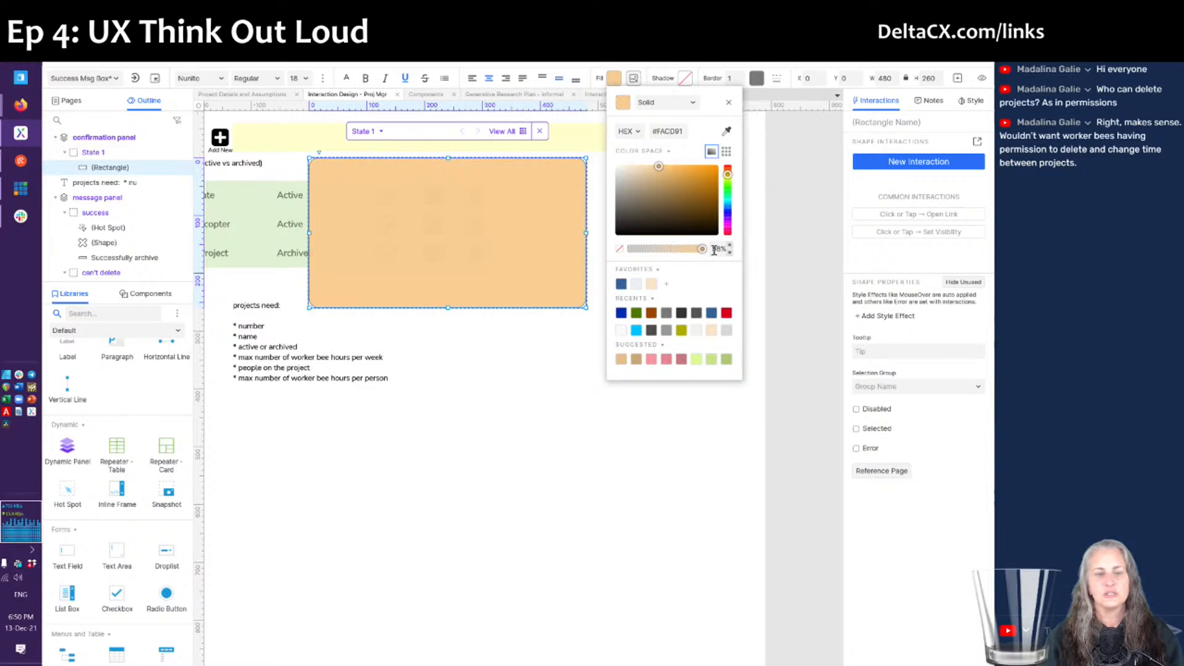
{"action": "left_click", "coordinate": [715, 249]}
{"action": "double_click", "coordinate": [715, 250]}
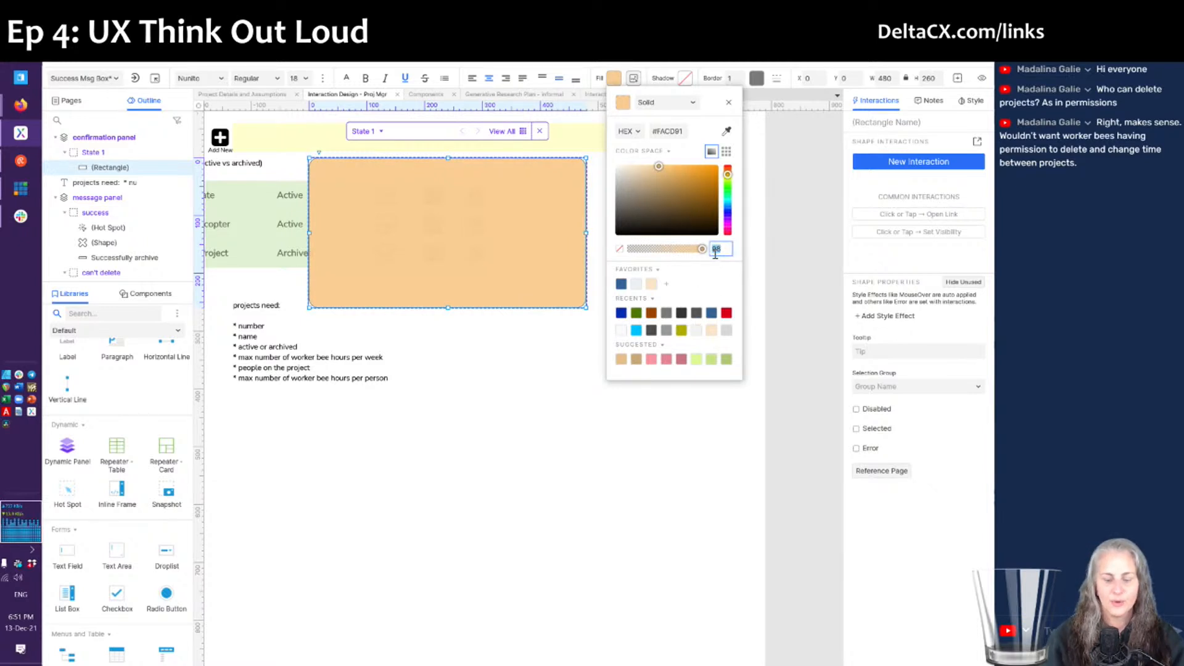
{"action": "key", "text": "Return"}
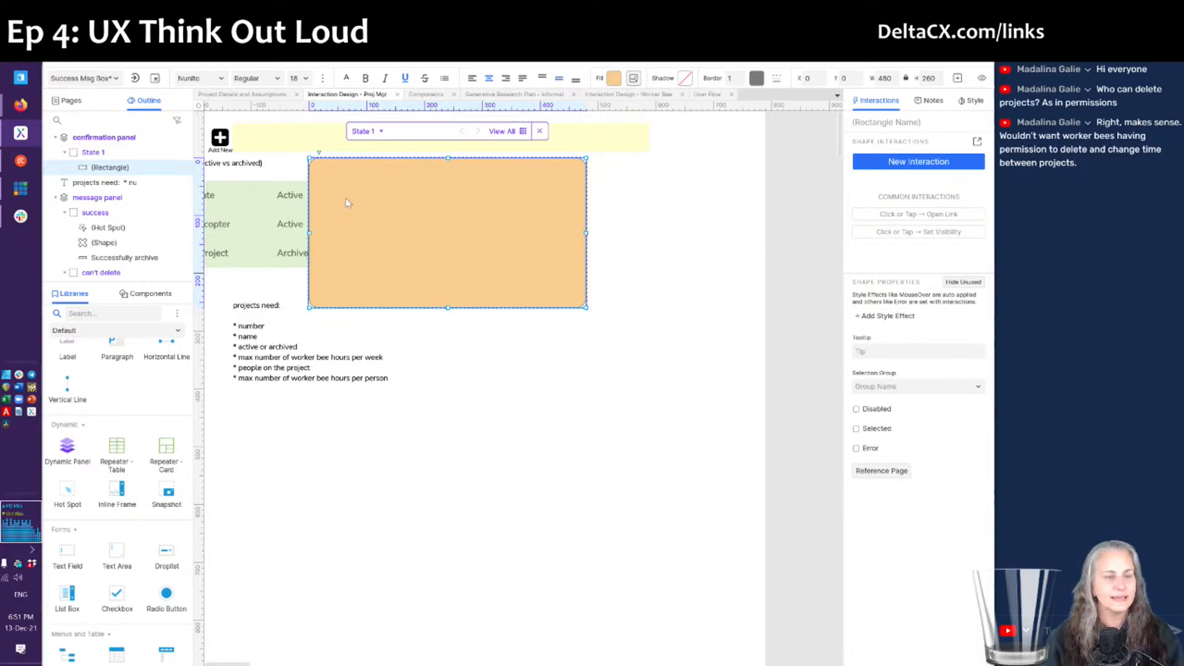
- Place a Heading 2 on the peach box and begin typing the warning 'You can't delete projects with time…'
{"action": "scroll", "coordinate": [109, 439], "scroll_direction": "up", "scroll_amount": 3}
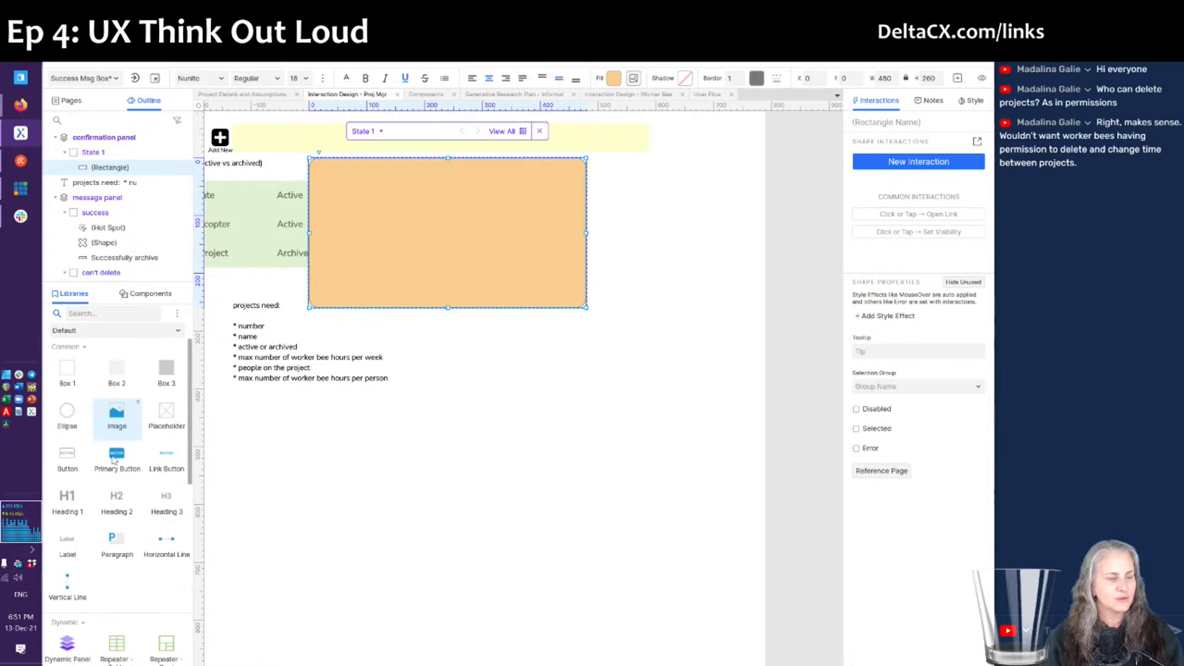
{"action": "left_click_drag", "start_coordinate": [111, 507], "coordinate": [392, 187]}
{"action": "double_click", "coordinate": [446, 205]}
{"action": "key", "text": "ctrl+a"}
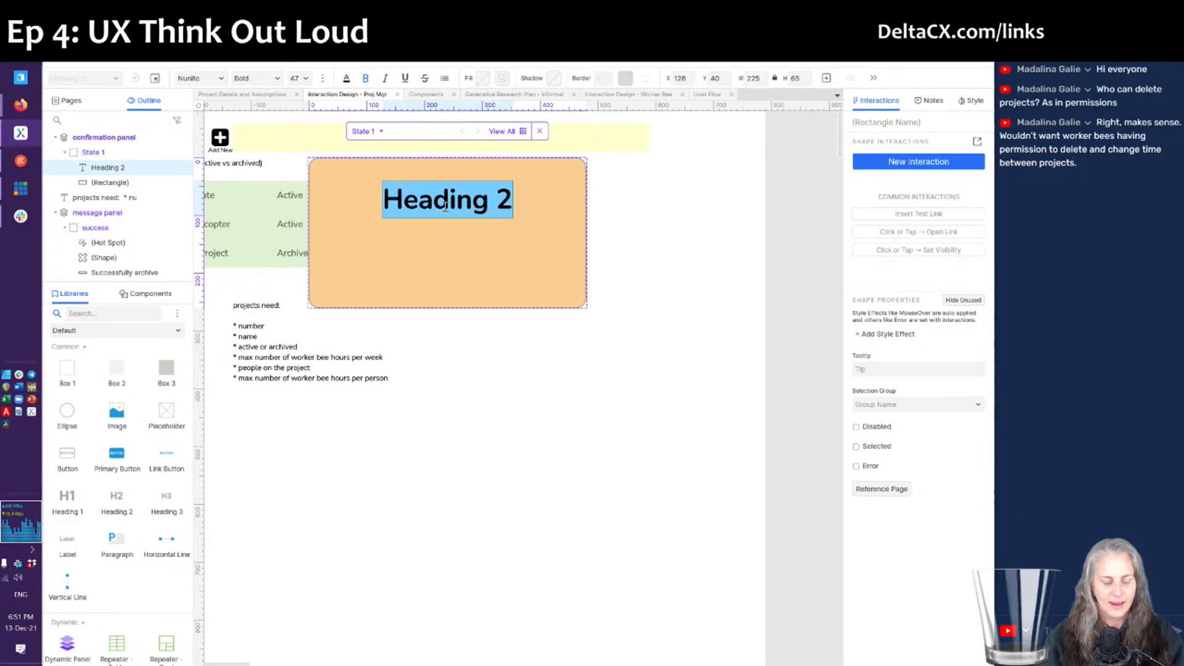
{"action": "type", "text": "Yoiu"}
{"action": "key", "text": "BackSpace"}
{"action": "key", "text": "BackSpace"}
{"action": "type", "text": "u"}
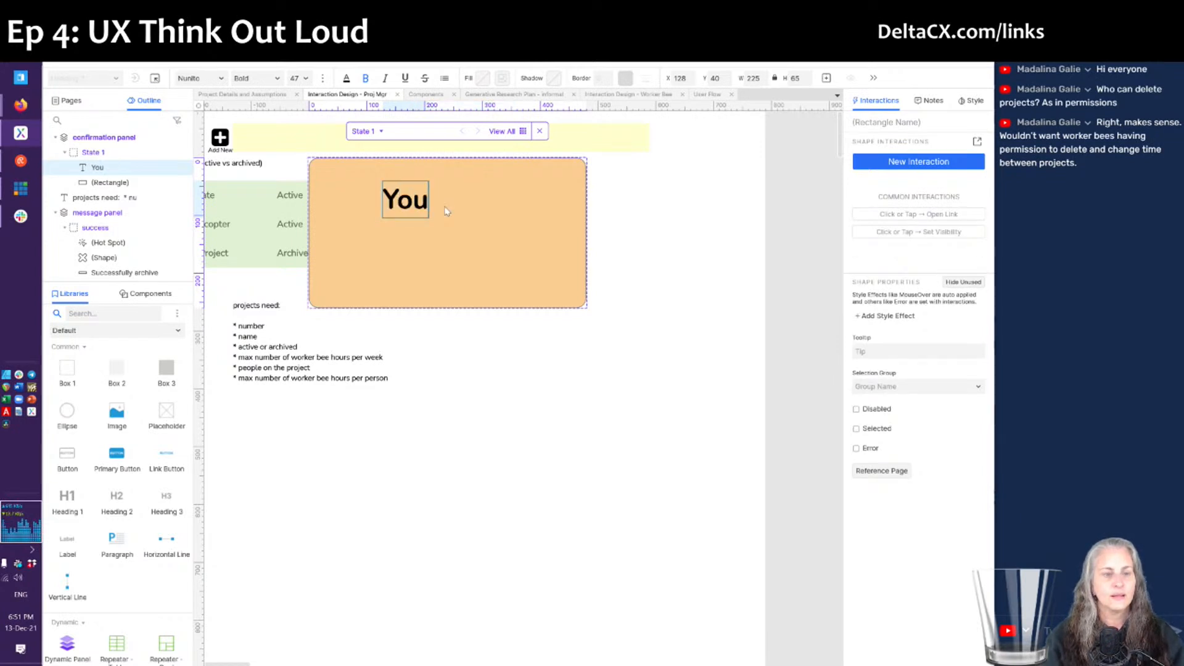
{"action": "type", "text": " can't delete"}
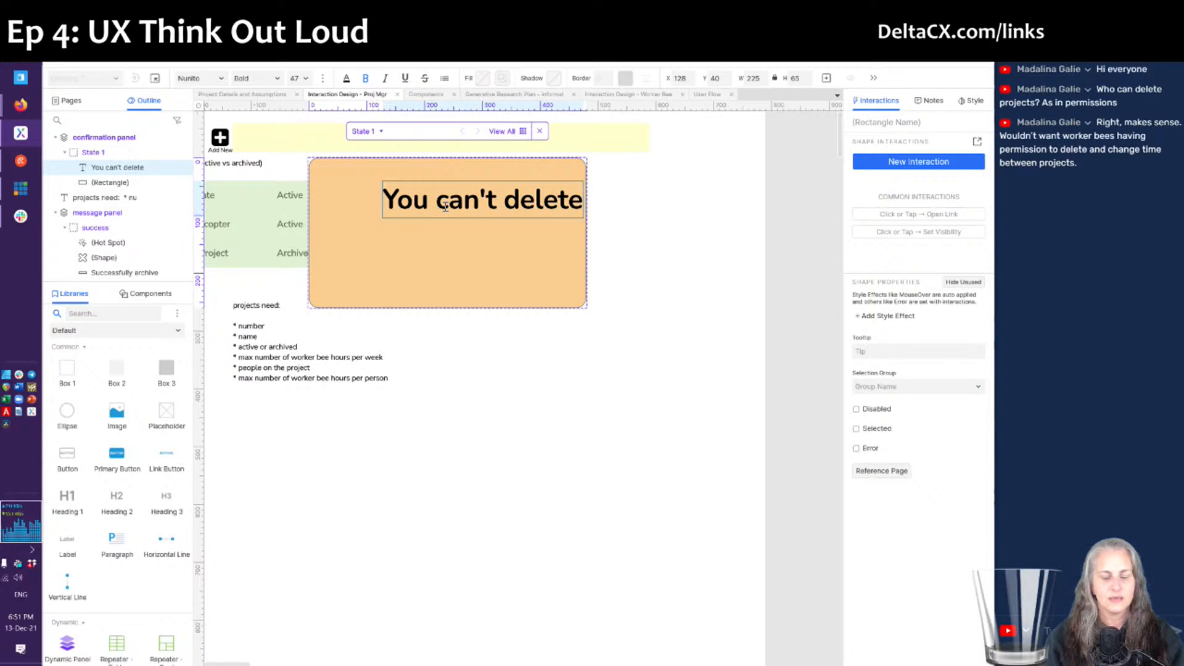
{"action": "type", "text": " projects with "}
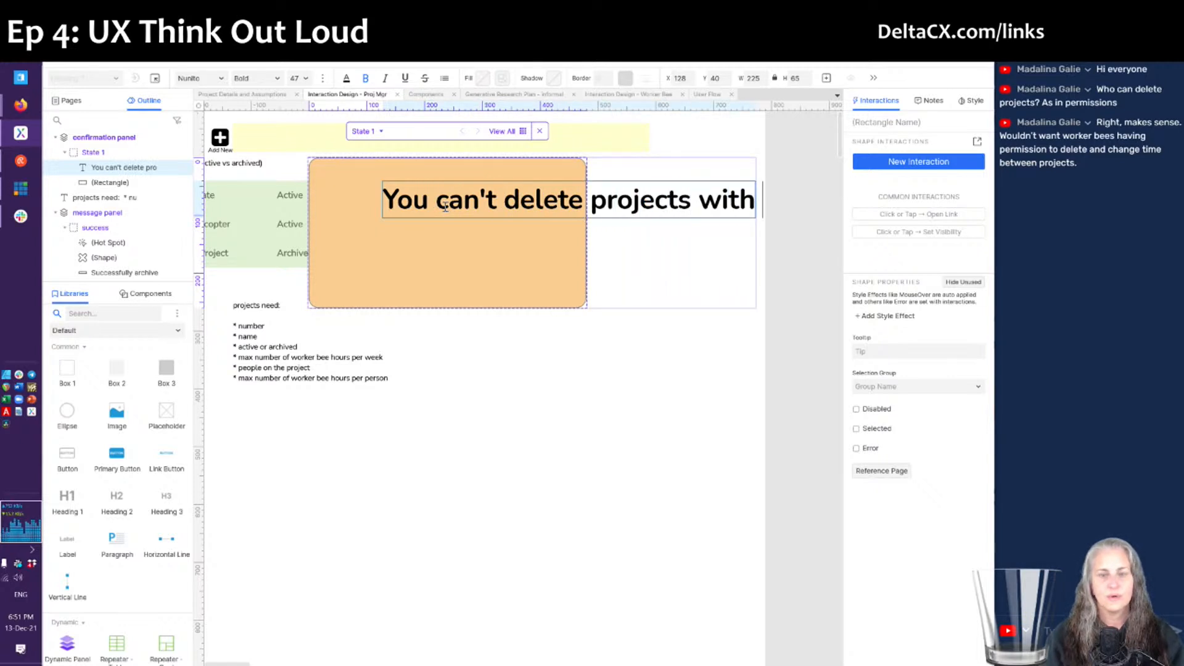
{"action": "type", "text": "time re"}
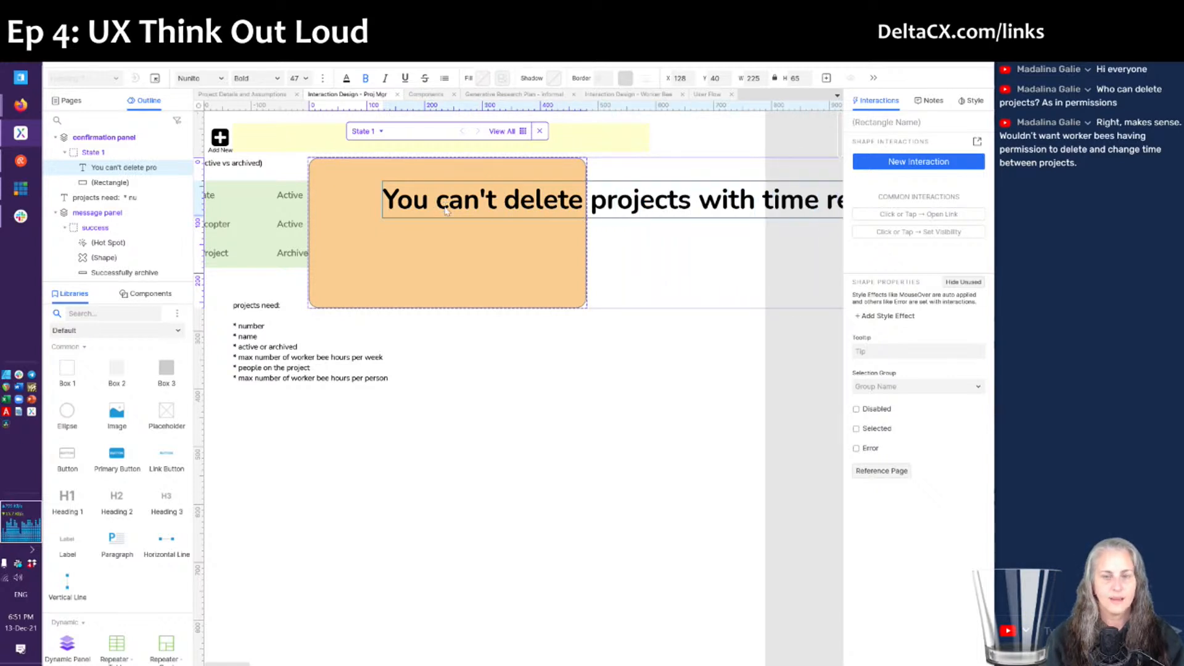
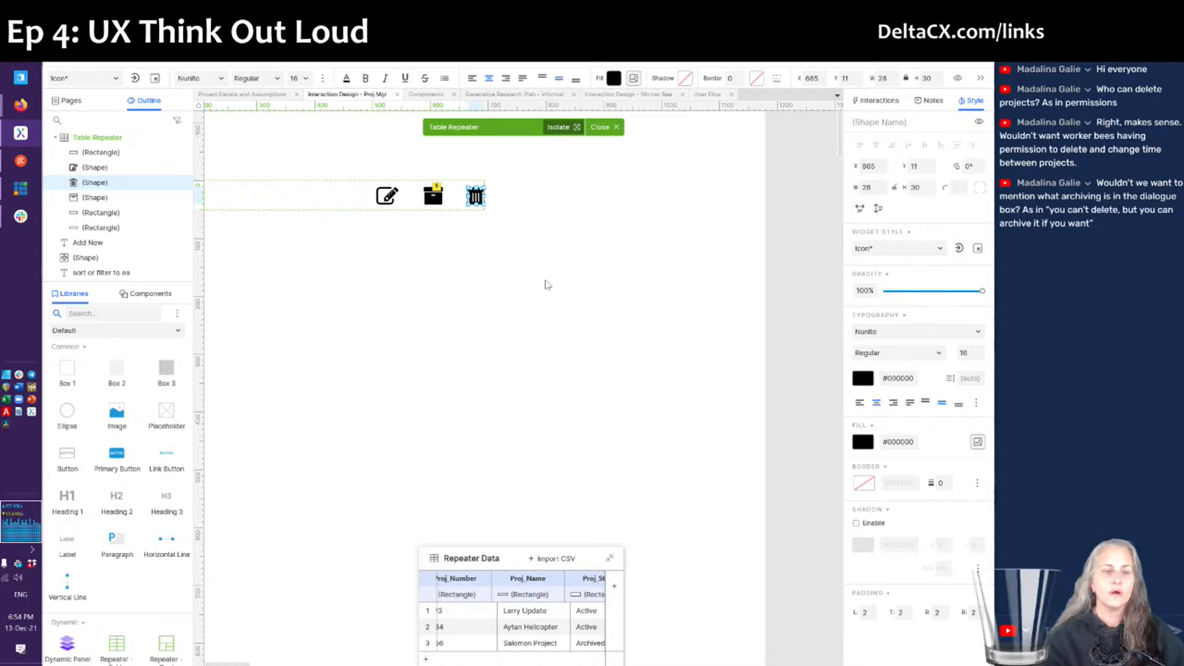
- Open the trash icon's Interactions tab and then its full Interaction Editor
{"action": "left_click", "coordinate": [880, 101]}
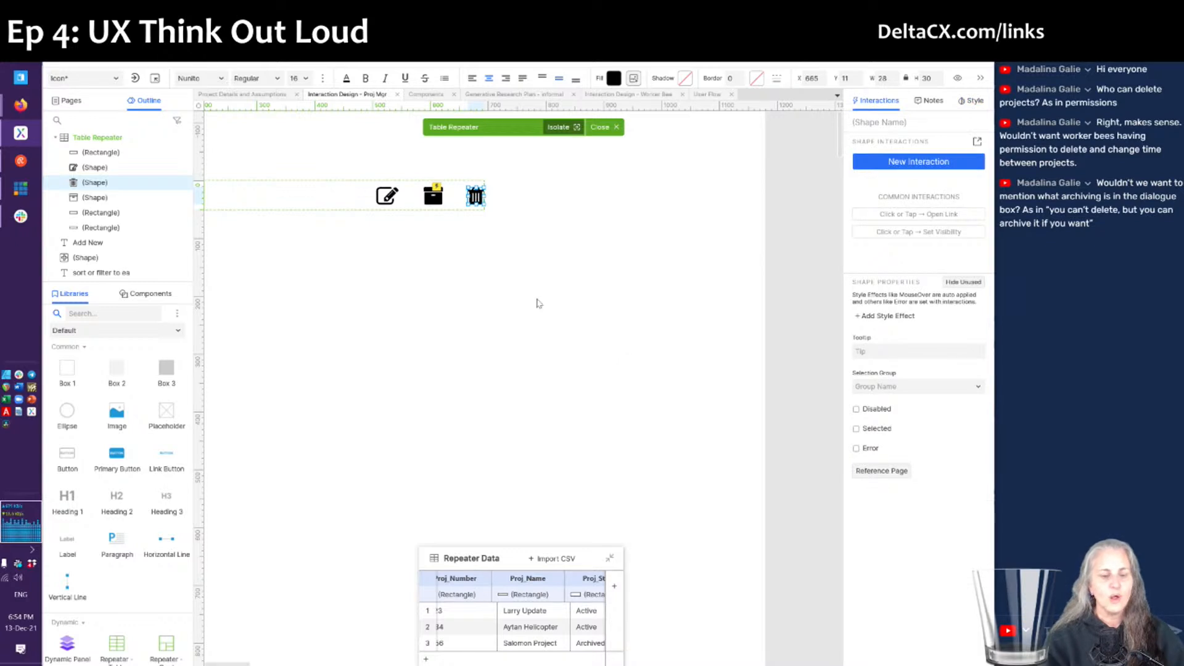
{"action": "left_click", "coordinate": [978, 142]}
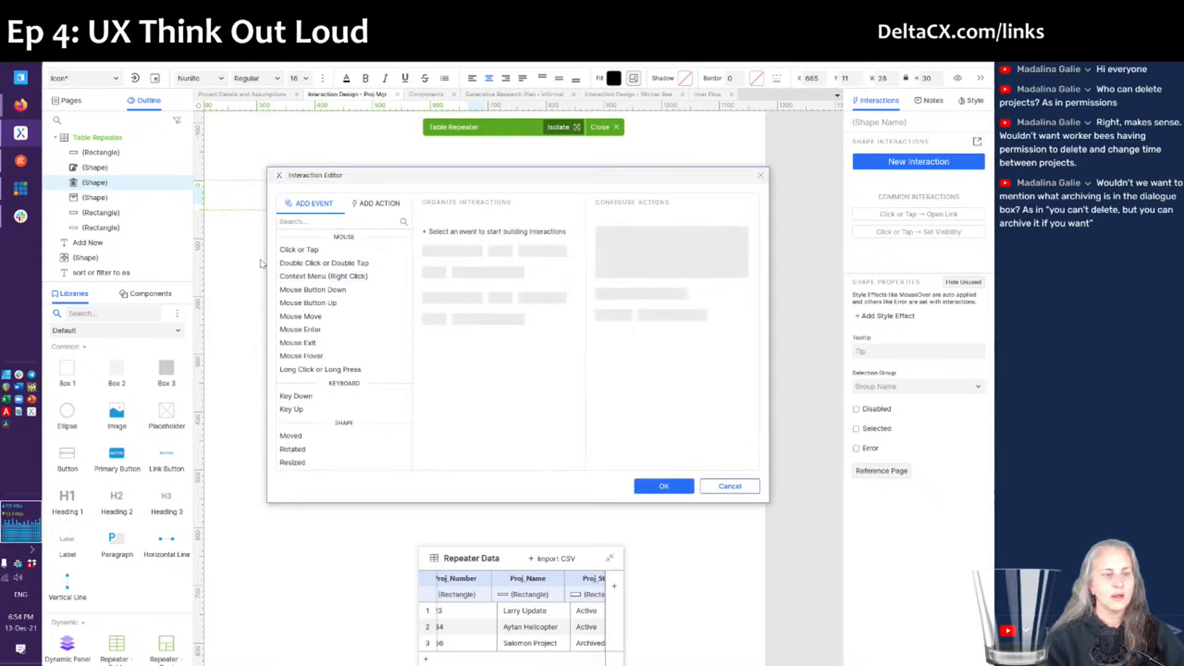
- Add a Click or Tap case that sets the confirmation panel to State 1, then shows it
{"action": "left_click", "coordinate": [300, 249]}
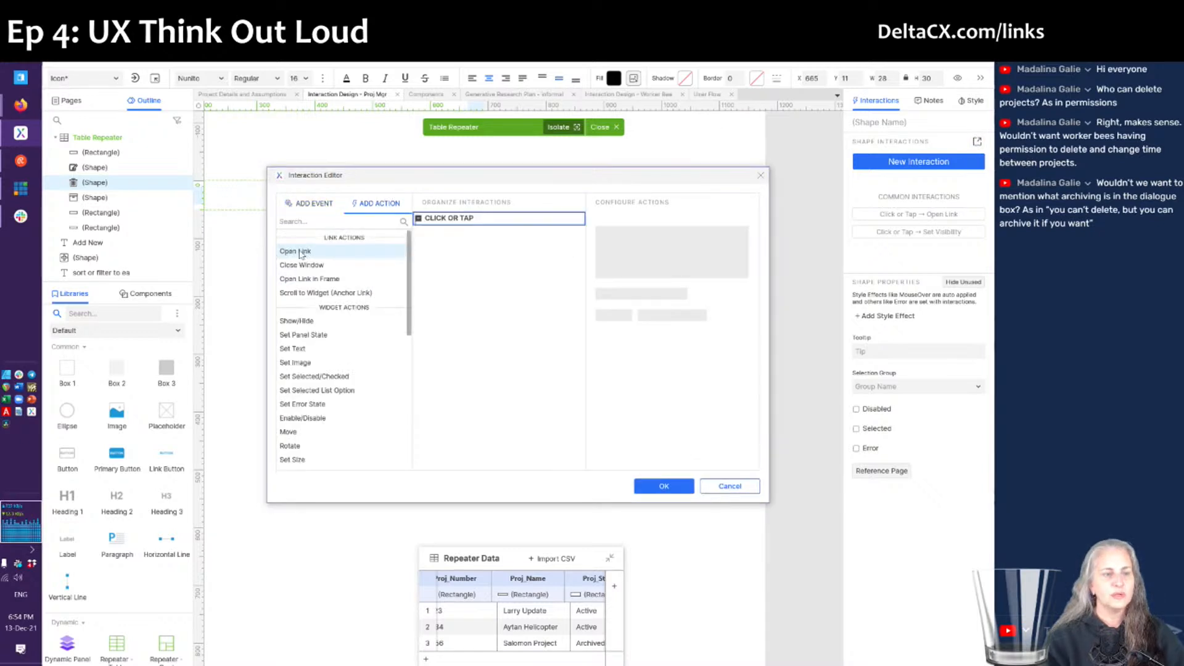
{"action": "left_click", "coordinate": [333, 321]}
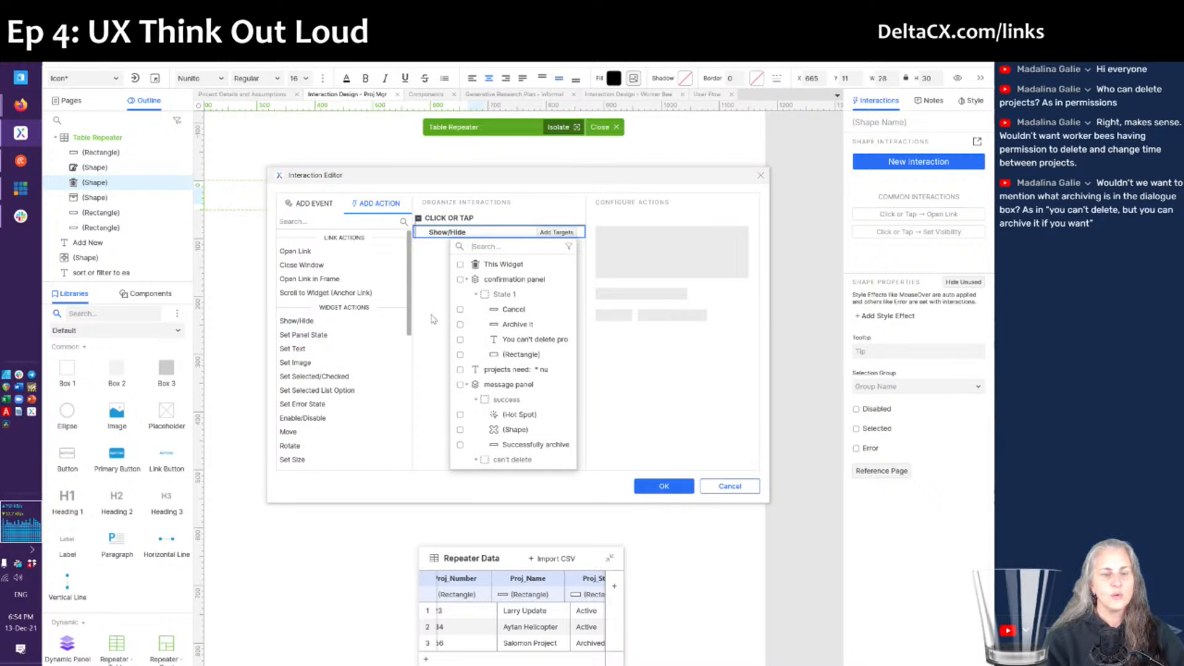
{"action": "mouse_move", "coordinate": [502, 283]}
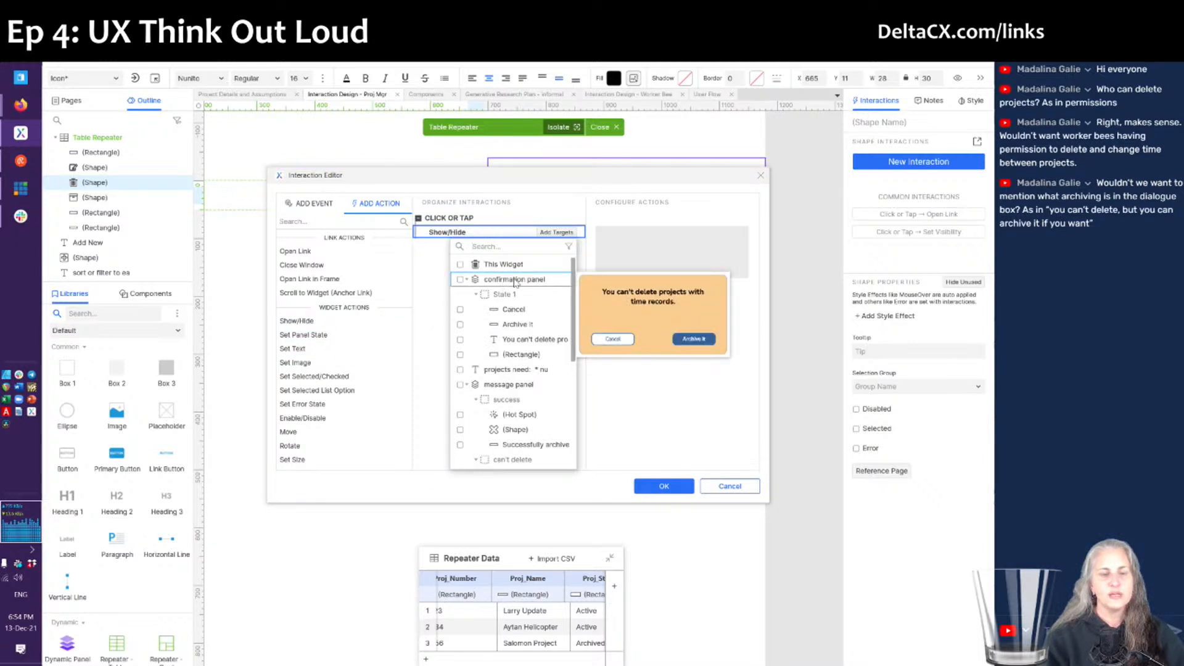
{"action": "left_click", "coordinate": [501, 284]}
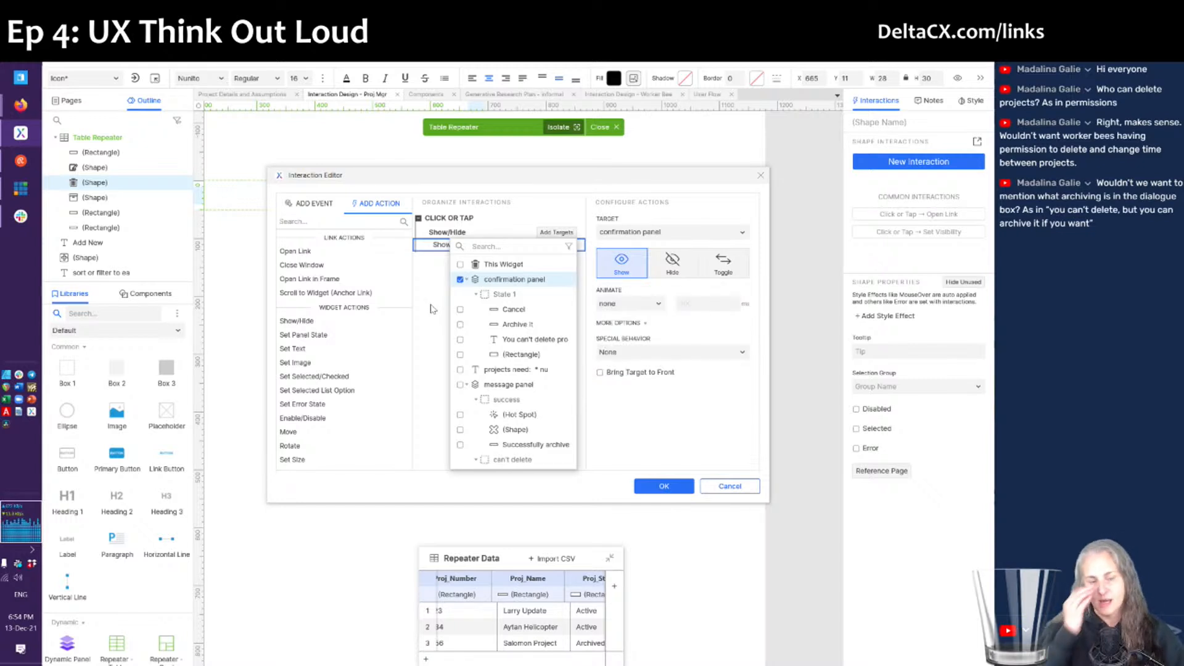
{"action": "left_click", "coordinate": [362, 322]}
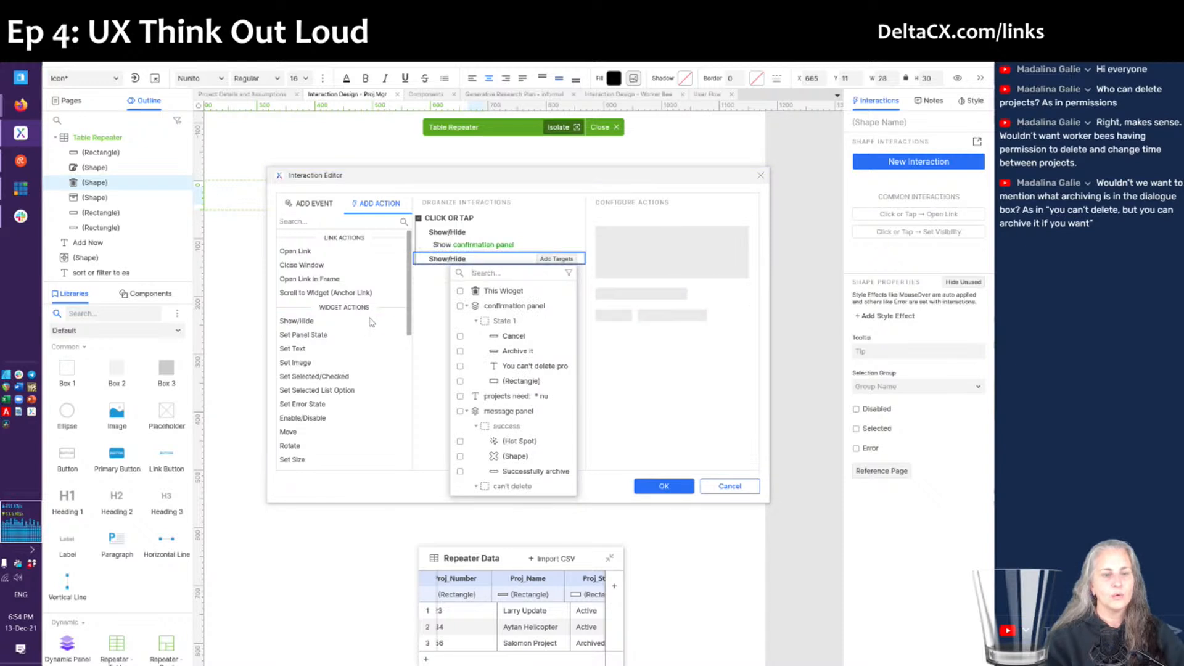
{"action": "left_click", "coordinate": [428, 262]}
{"action": "key", "text": "Delete"}
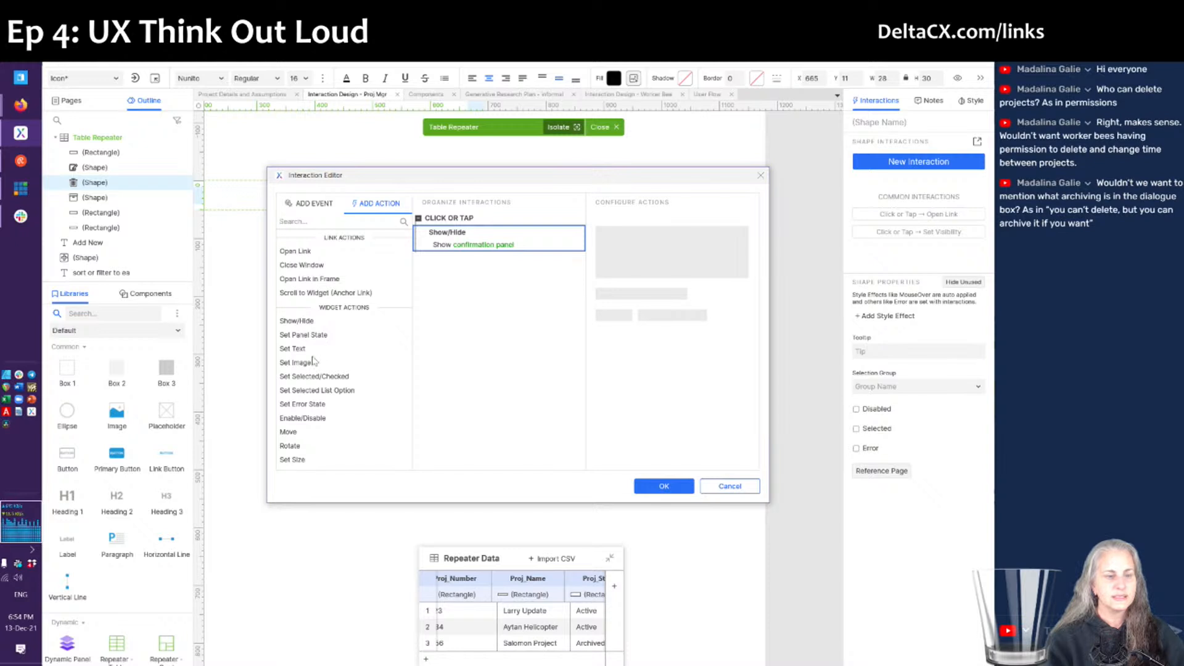
{"action": "left_click", "coordinate": [309, 338]}
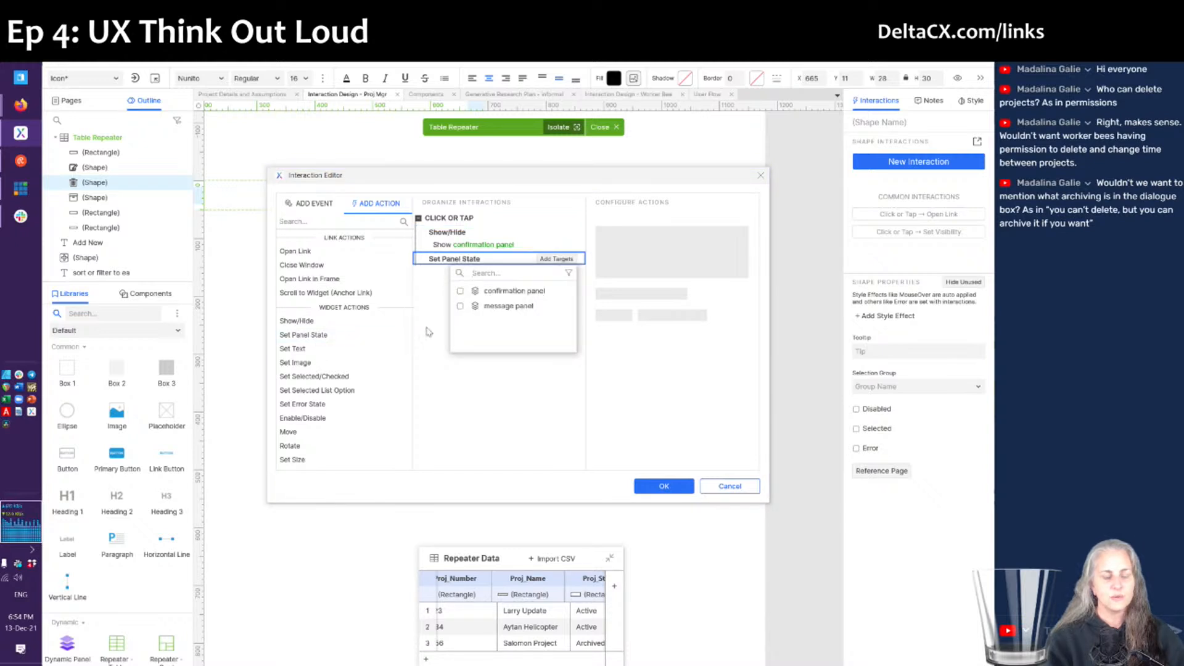
{"action": "left_click", "coordinate": [497, 291]}
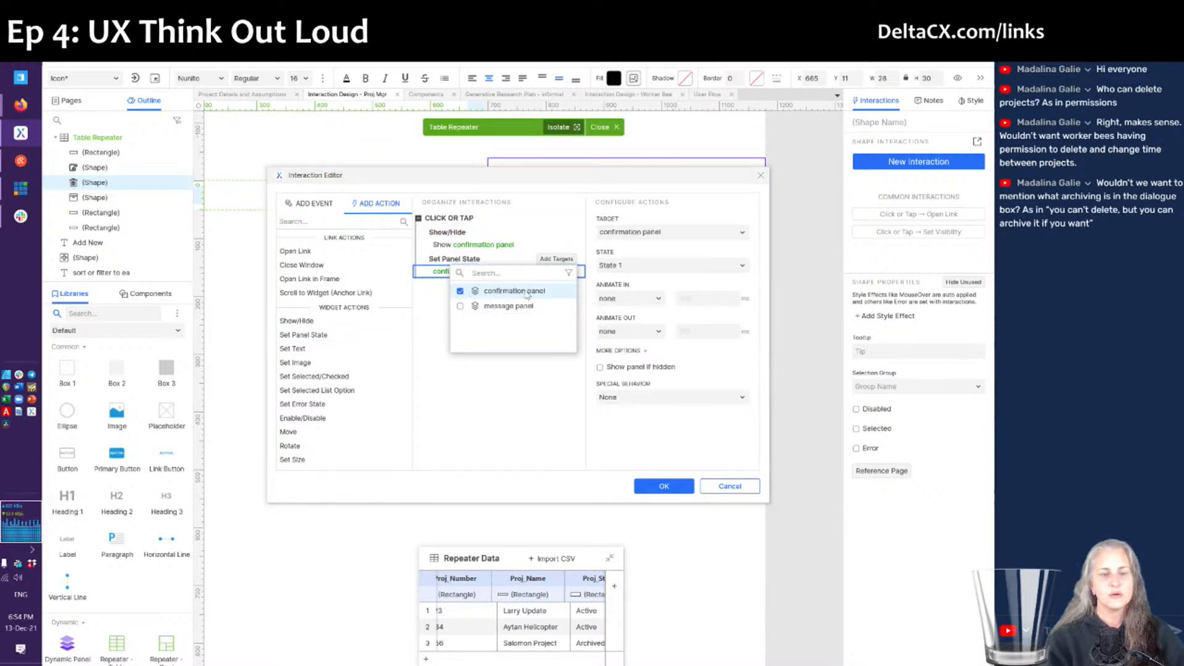
{"action": "left_click", "coordinate": [443, 267]}
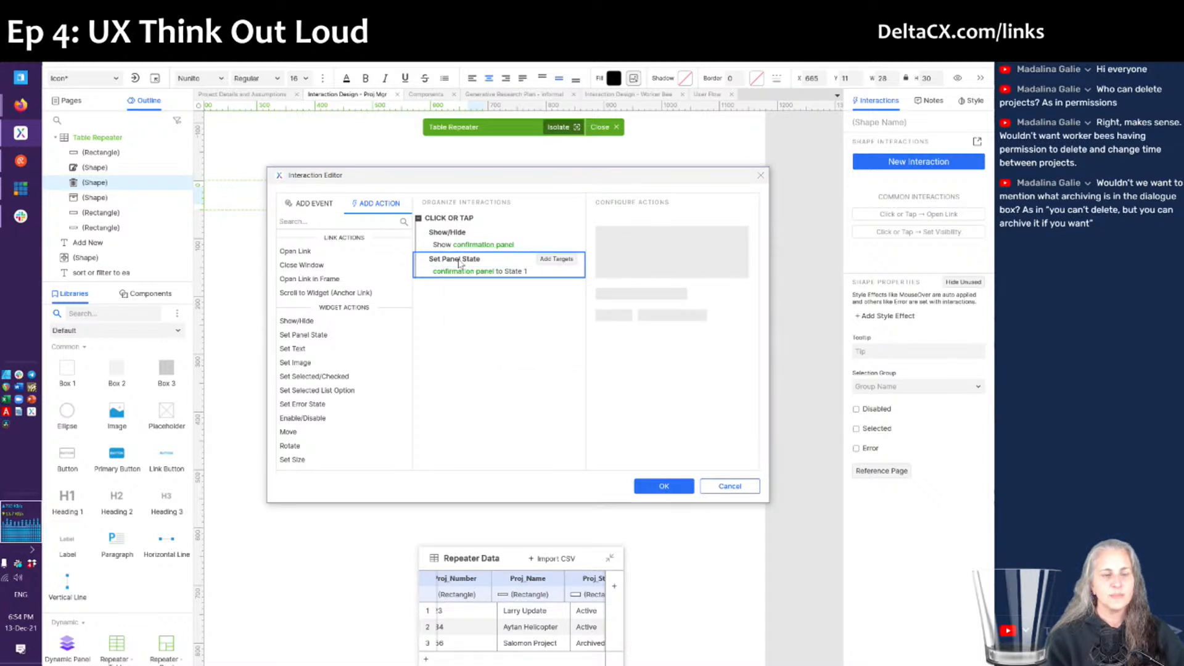
{"action": "mouse_move", "coordinate": [453, 247]}
{"action": "left_mouse_down"}
{"action": "mouse_move", "coordinate": [459, 271]}
{"action": "mouse_move", "coordinate": [463, 262]}
{"action": "left_mouse_up"}
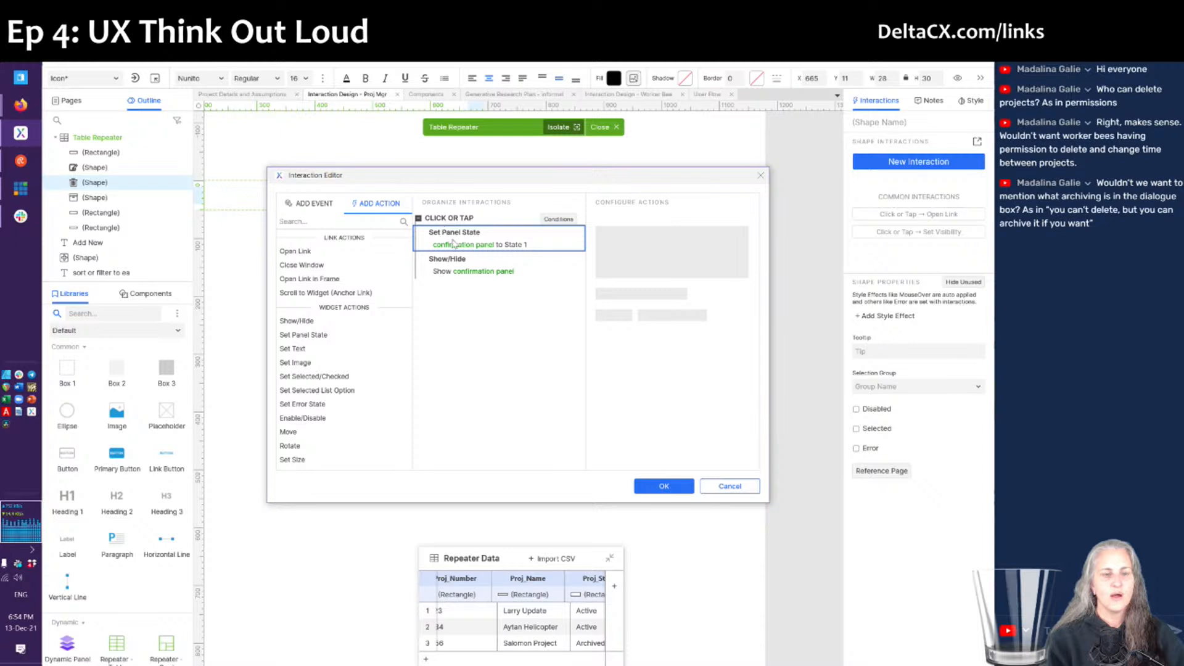
- Show the confirmation panel as a lightbox with the default dark background, brought to front
{"action": "left_click", "coordinate": [484, 271]}
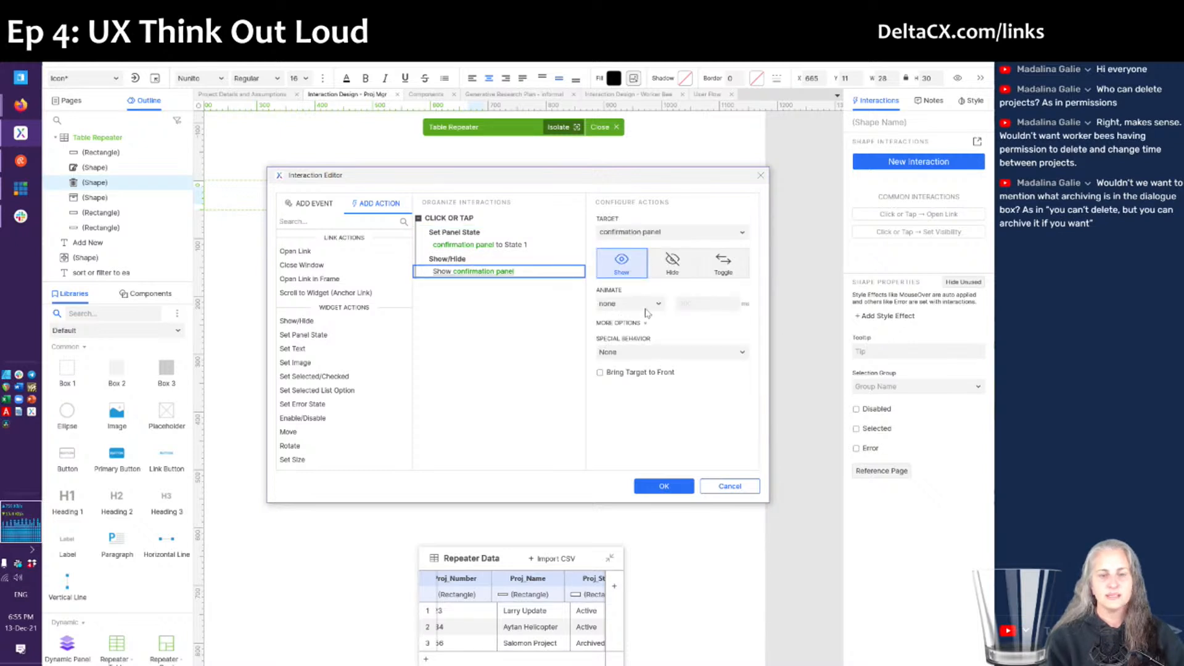
{"action": "left_click", "coordinate": [658, 357]}
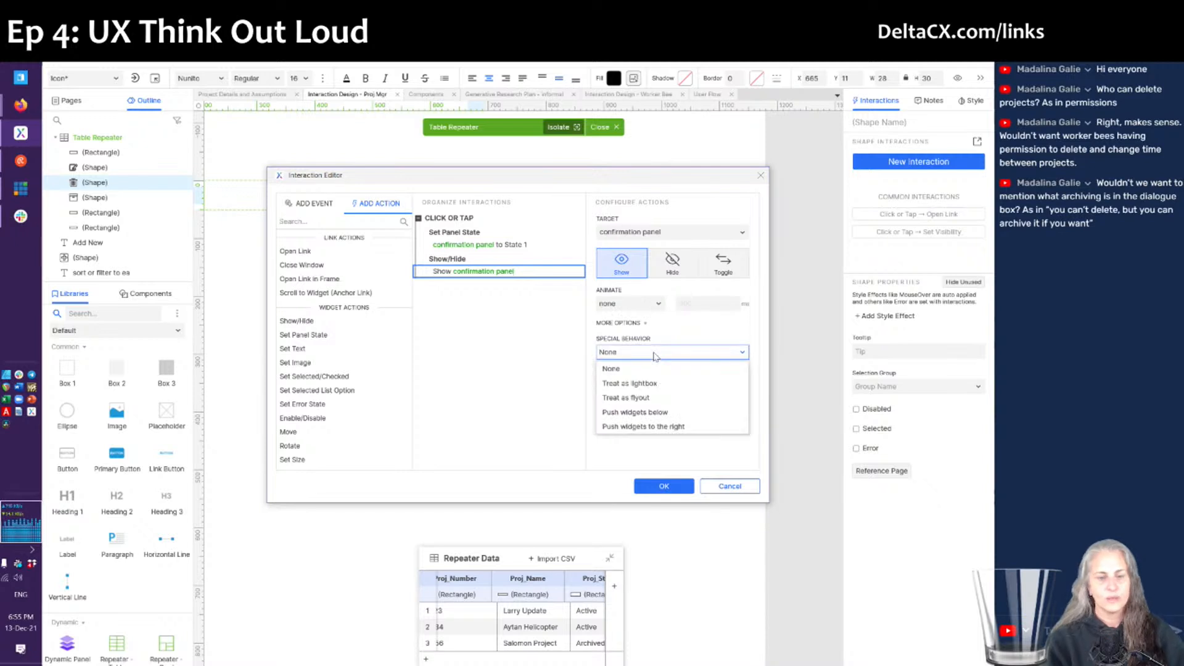
{"action": "left_click", "coordinate": [646, 384]}
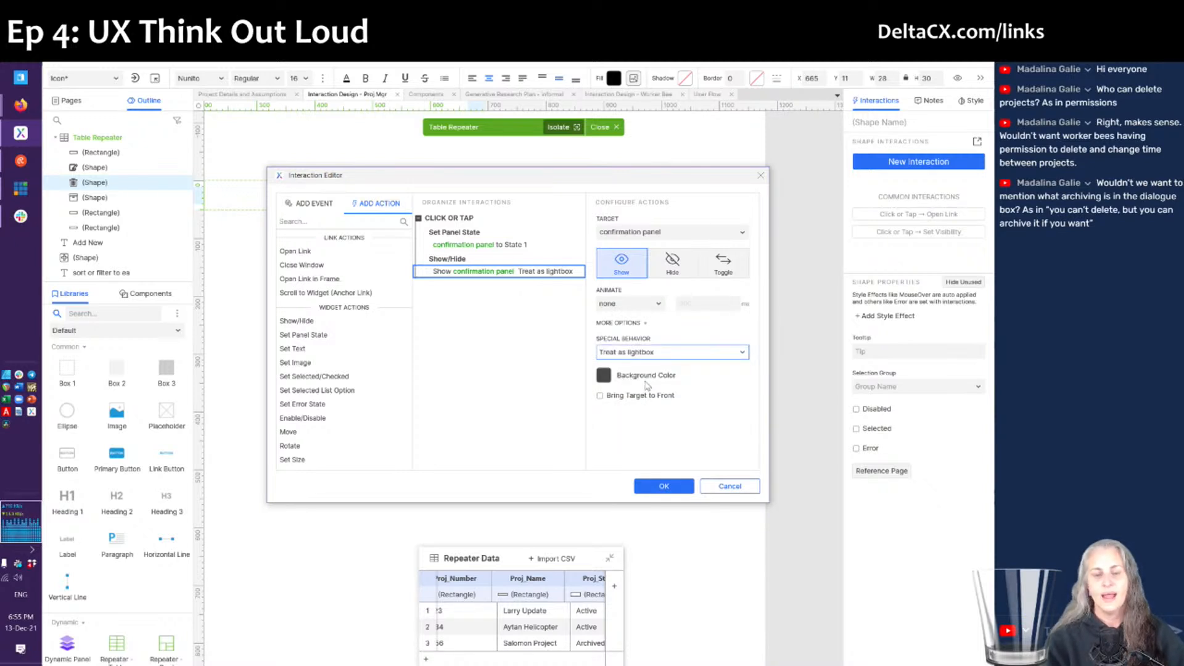
{"action": "left_click", "coordinate": [601, 375]}
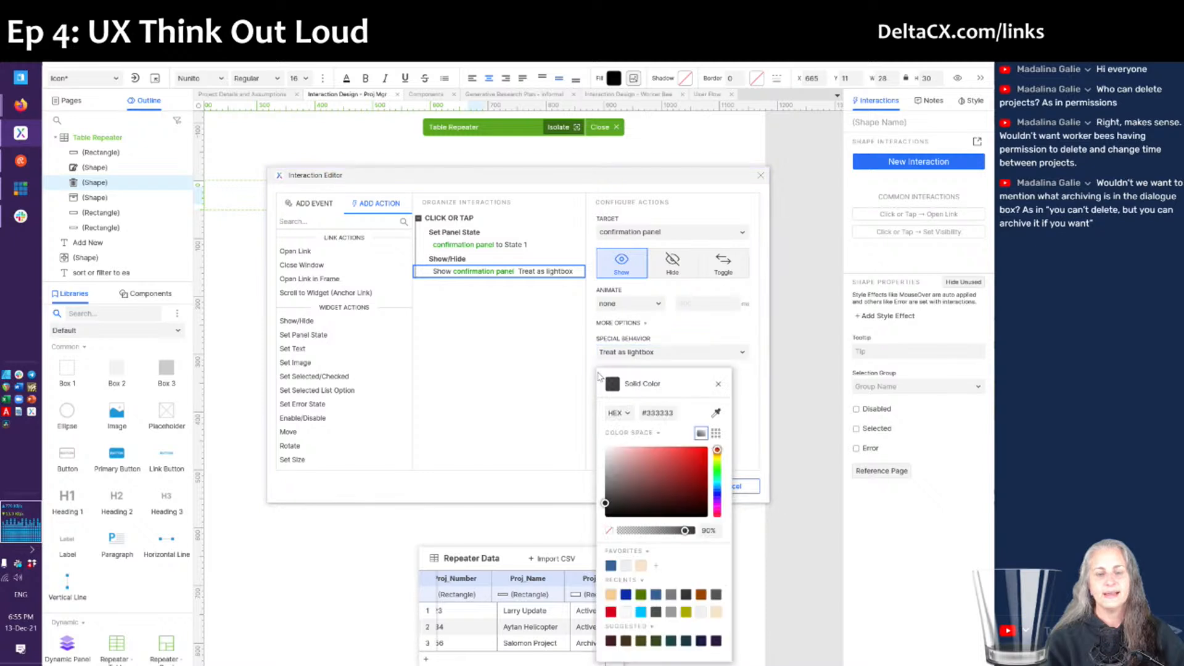
{"action": "left_click", "coordinate": [583, 379]}
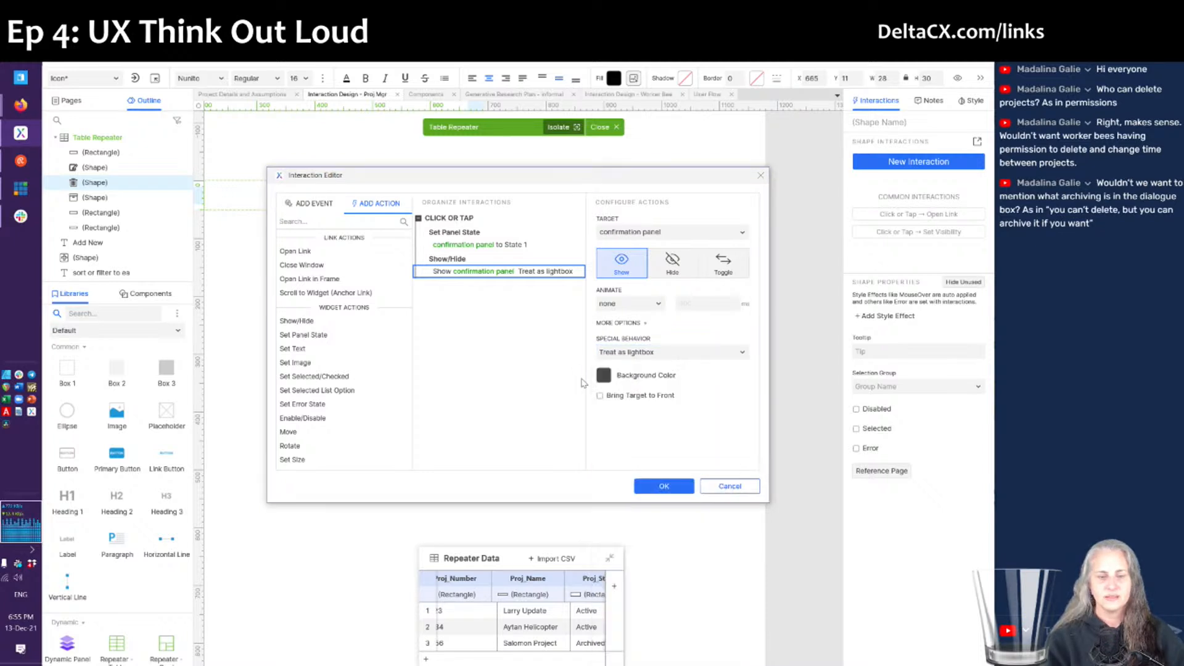
{"action": "left_click", "coordinate": [616, 396]}
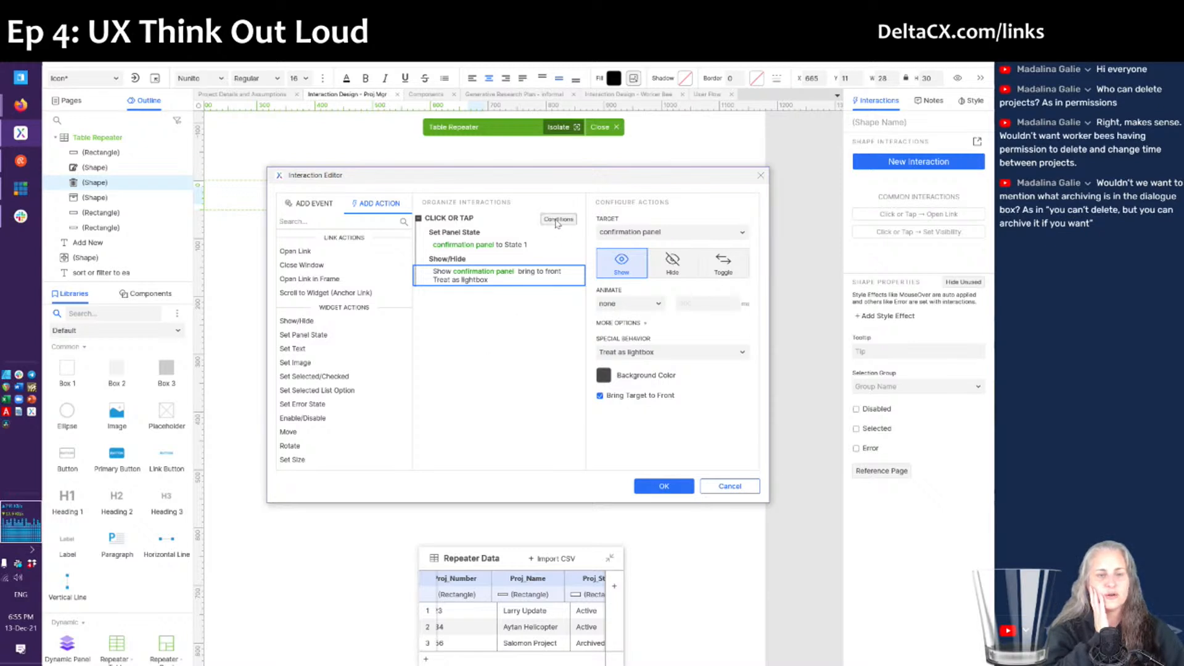
- Name the case 'If there are time records' and add a text-value condition row
{"action": "left_click", "coordinate": [558, 220]}
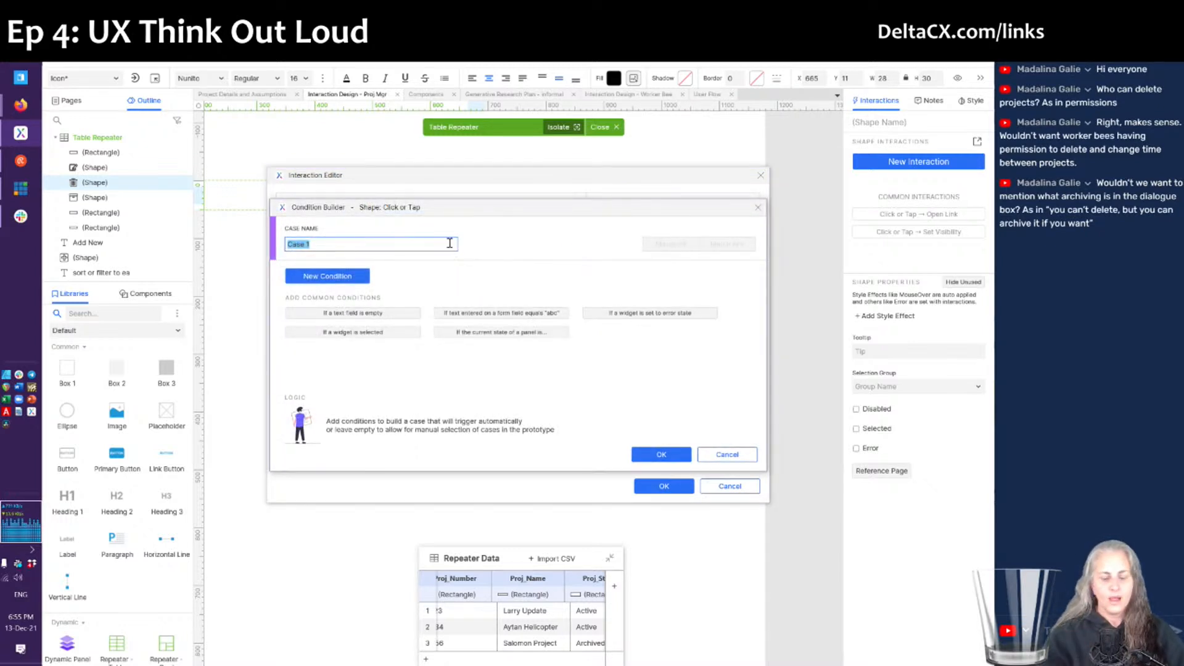
{"action": "type", "text": "if"}
{"action": "type", "text": " time records"}
{"action": "key", "text": "ctrl+Left"}
{"action": "key", "text": "ctrl+Left"}
{"action": "type", "text": "there are"}
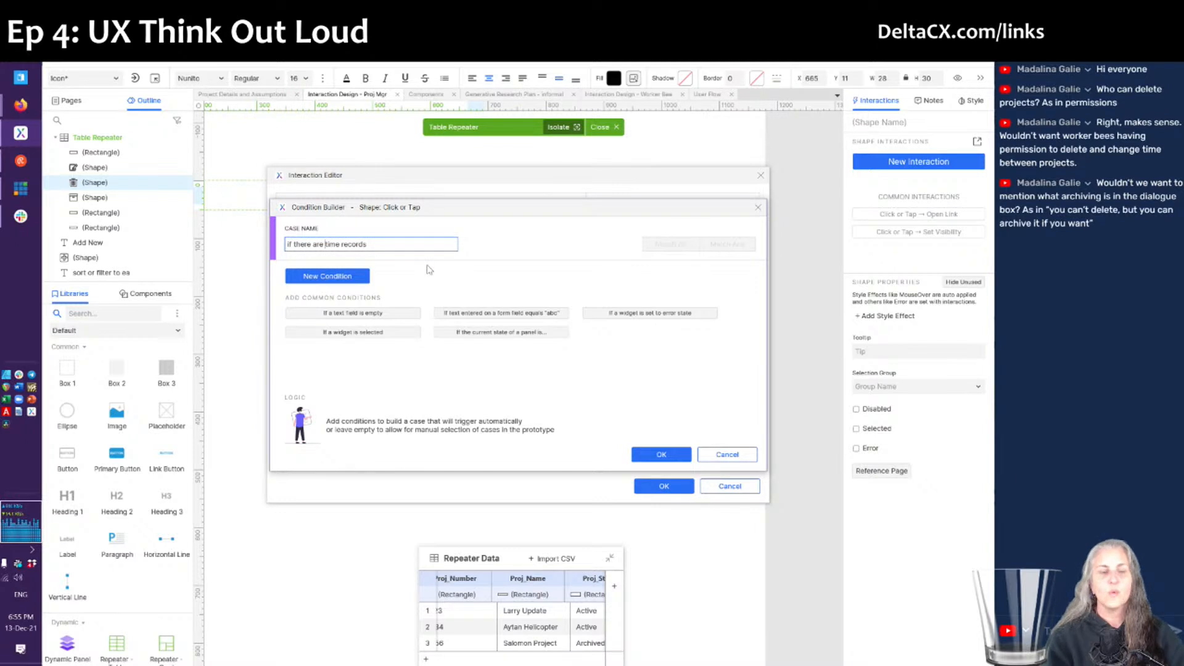
{"action": "left_click", "coordinate": [342, 277]}
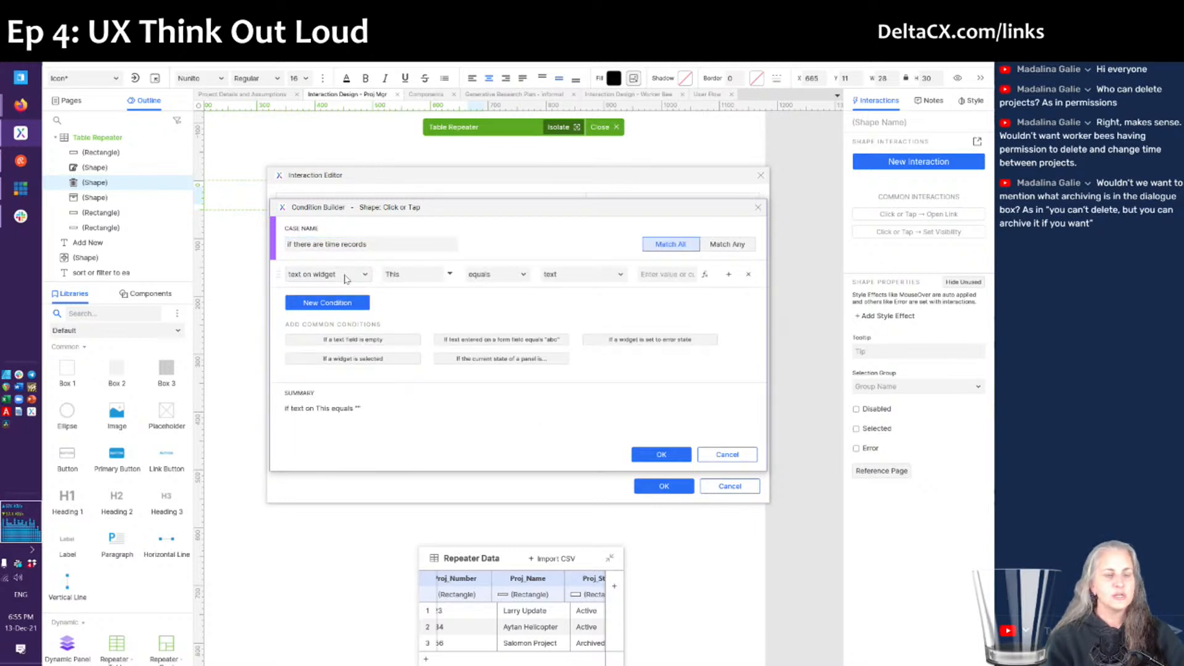
{"action": "left_click", "coordinate": [356, 279]}
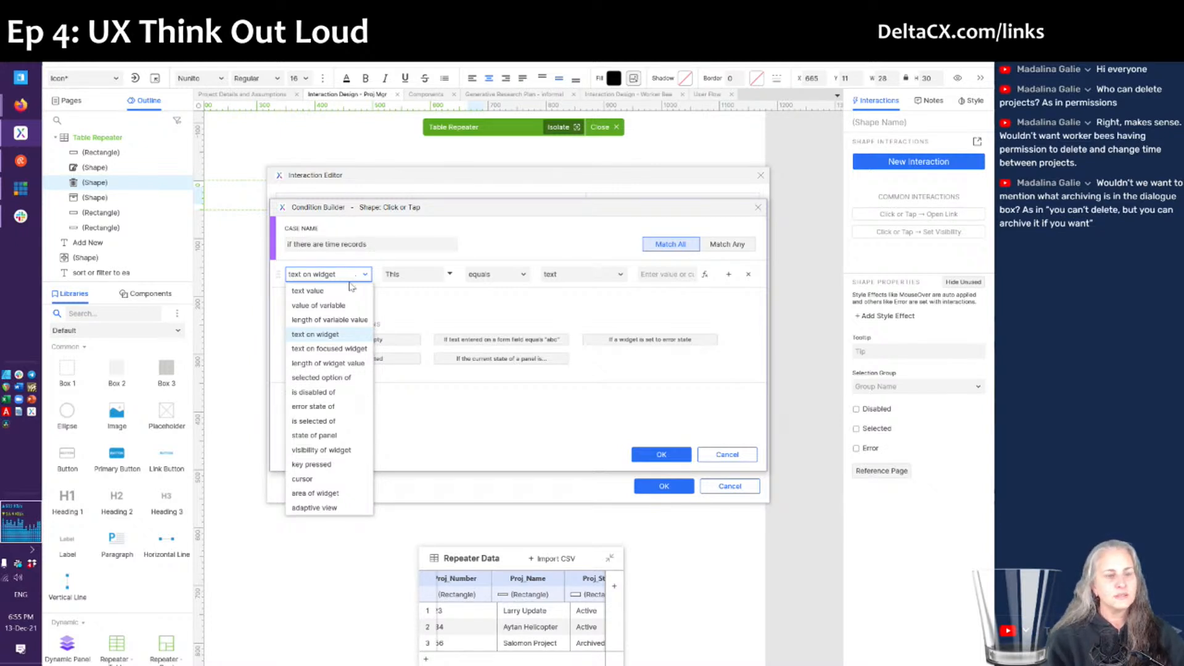
{"action": "left_click", "coordinate": [356, 280]}
{"action": "left_click", "coordinate": [356, 281]}
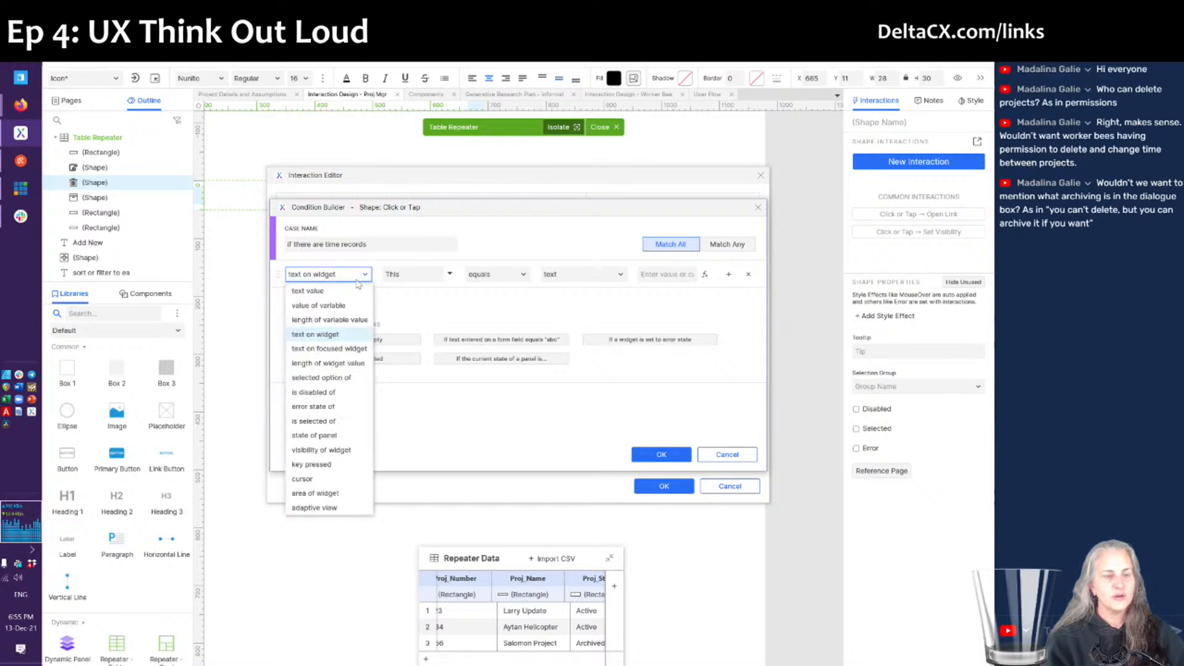
{"action": "left_click", "coordinate": [344, 297]}
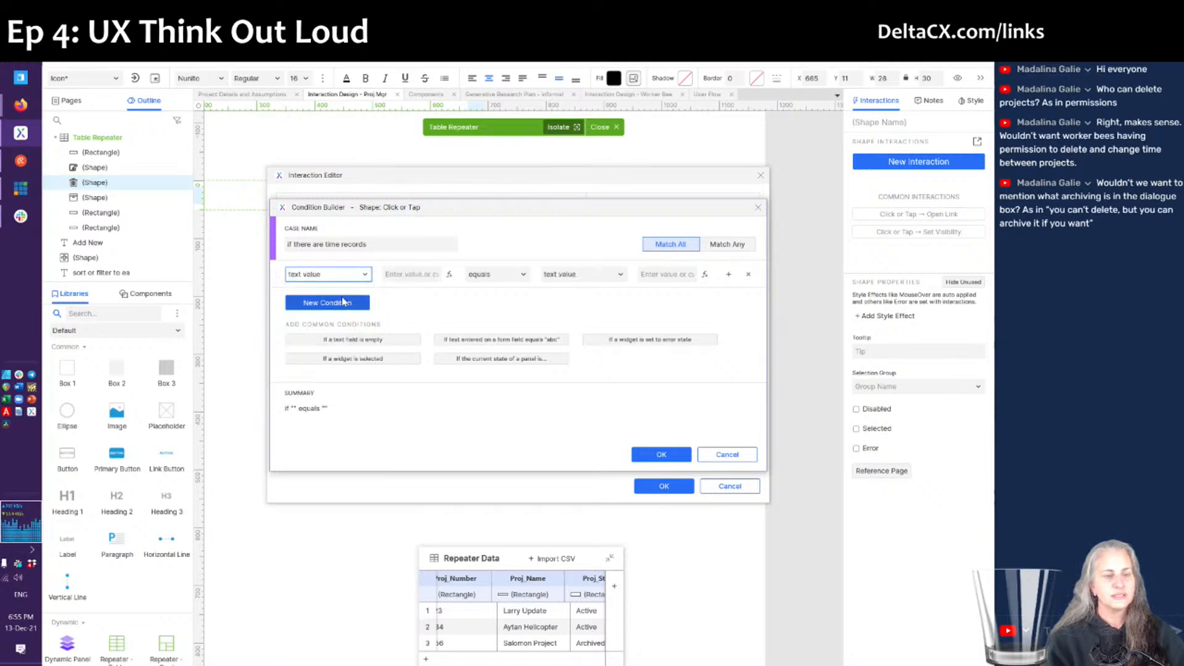
- Make the condition [[Item.Has_Time_Assoc]] equals 'Yes' and save the interaction
{"action": "left_click", "coordinate": [449, 275]}
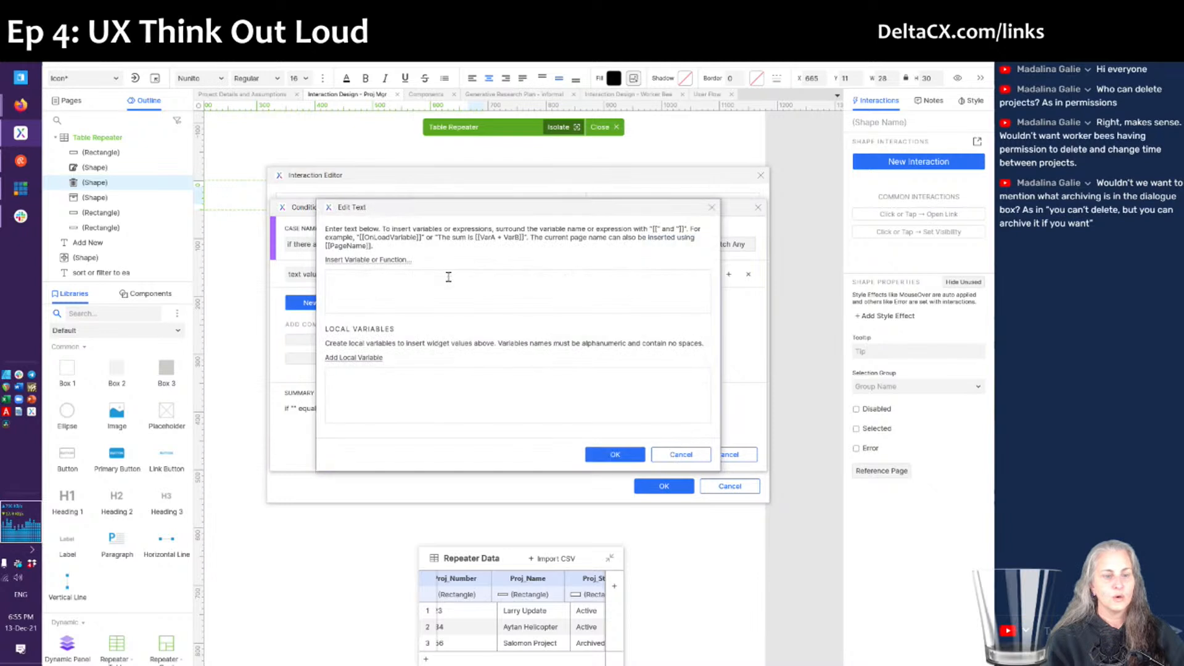
{"action": "left_click", "coordinate": [376, 260]}
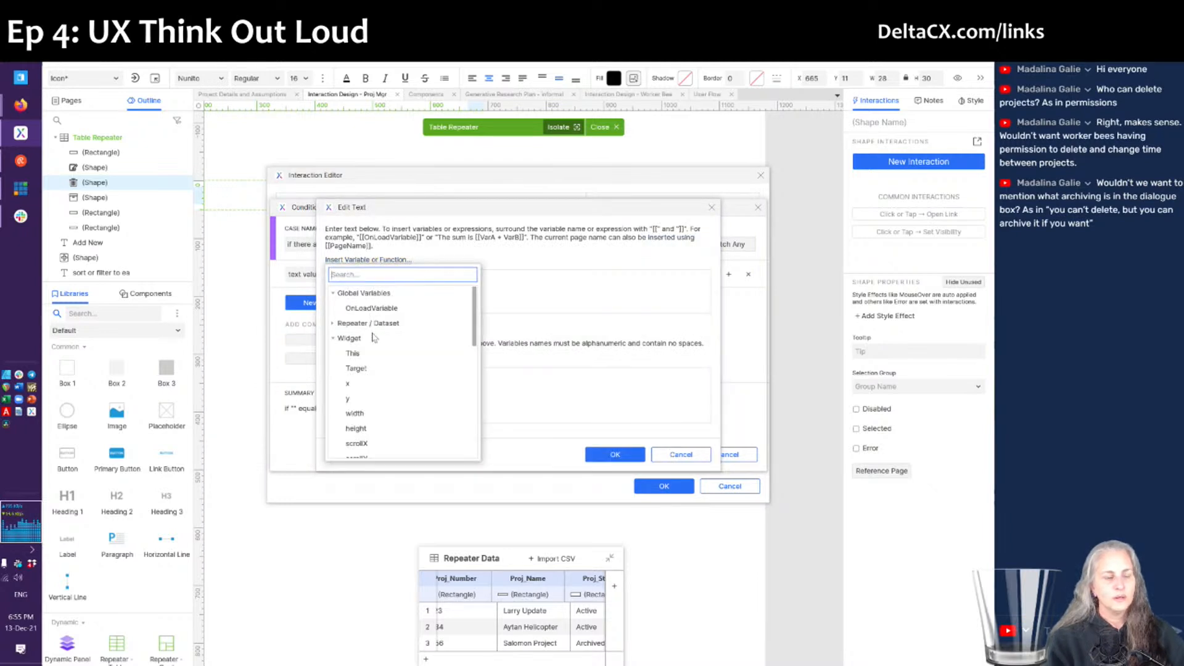
{"action": "left_click", "coordinate": [334, 324]}
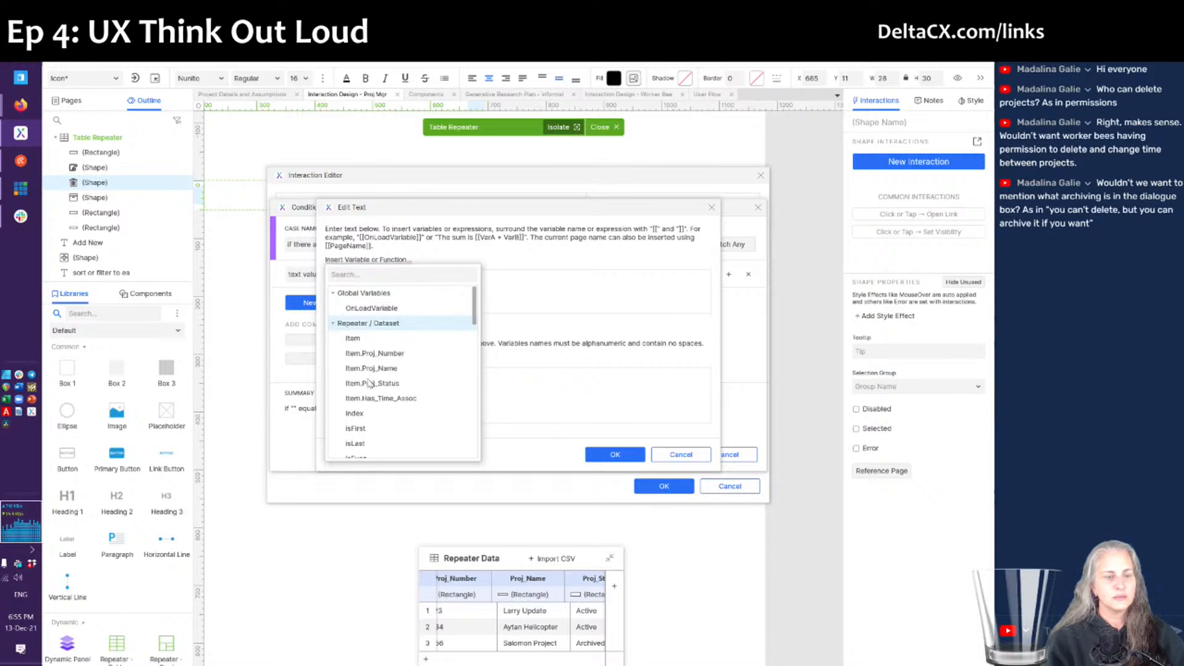
{"action": "left_click", "coordinate": [389, 402]}
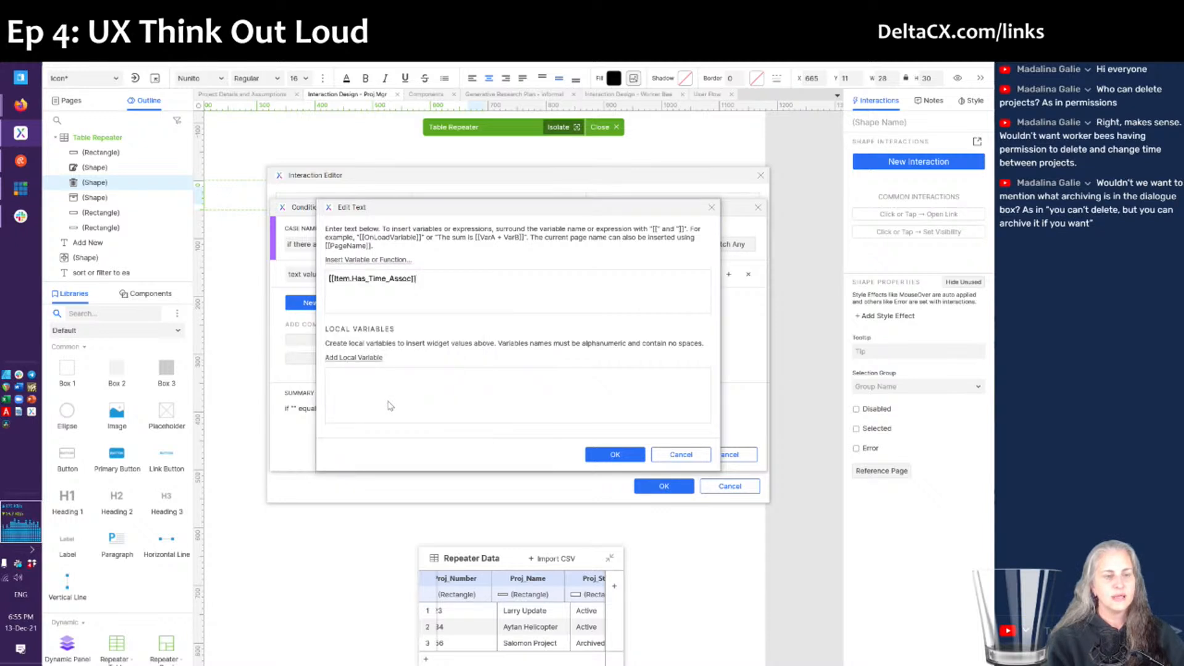
{"action": "left_click", "coordinate": [613, 457]}
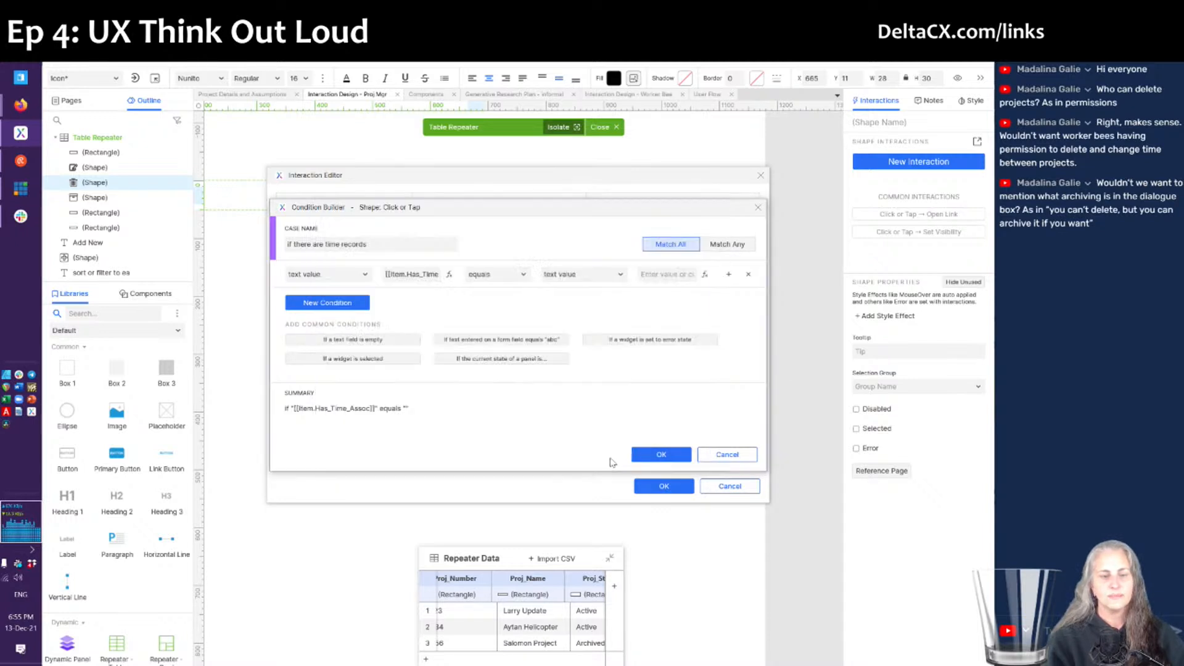
{"action": "left_click", "coordinate": [661, 280]}
{"action": "type", "text": "Yes"}
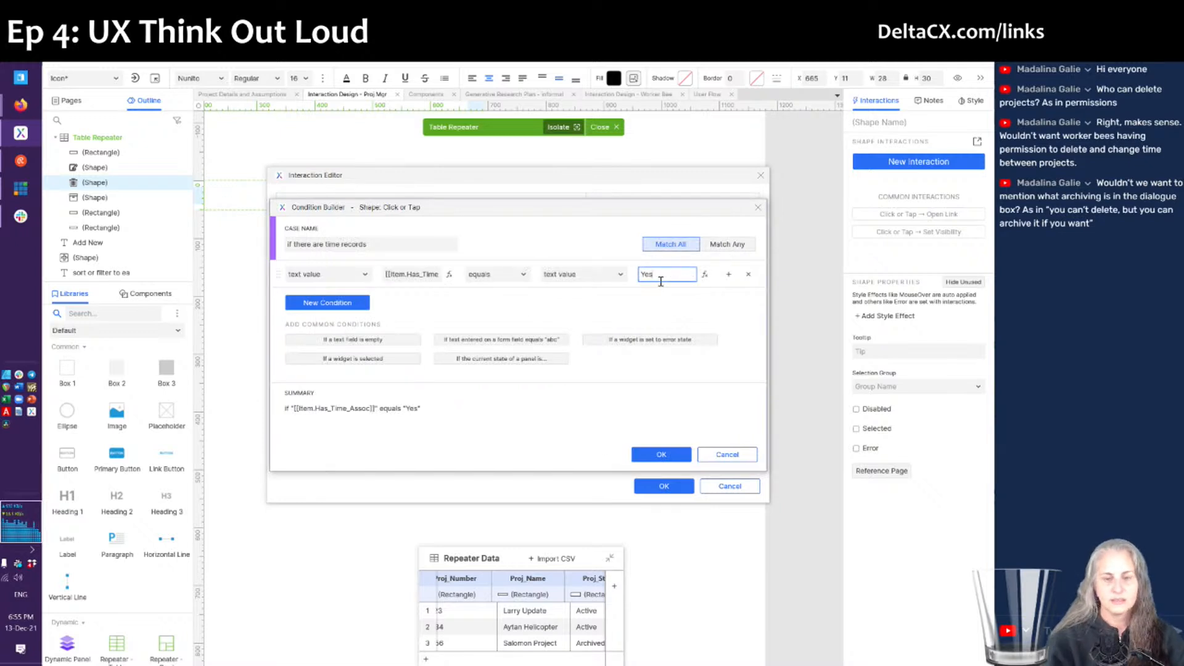
{"action": "left_click", "coordinate": [645, 455]}
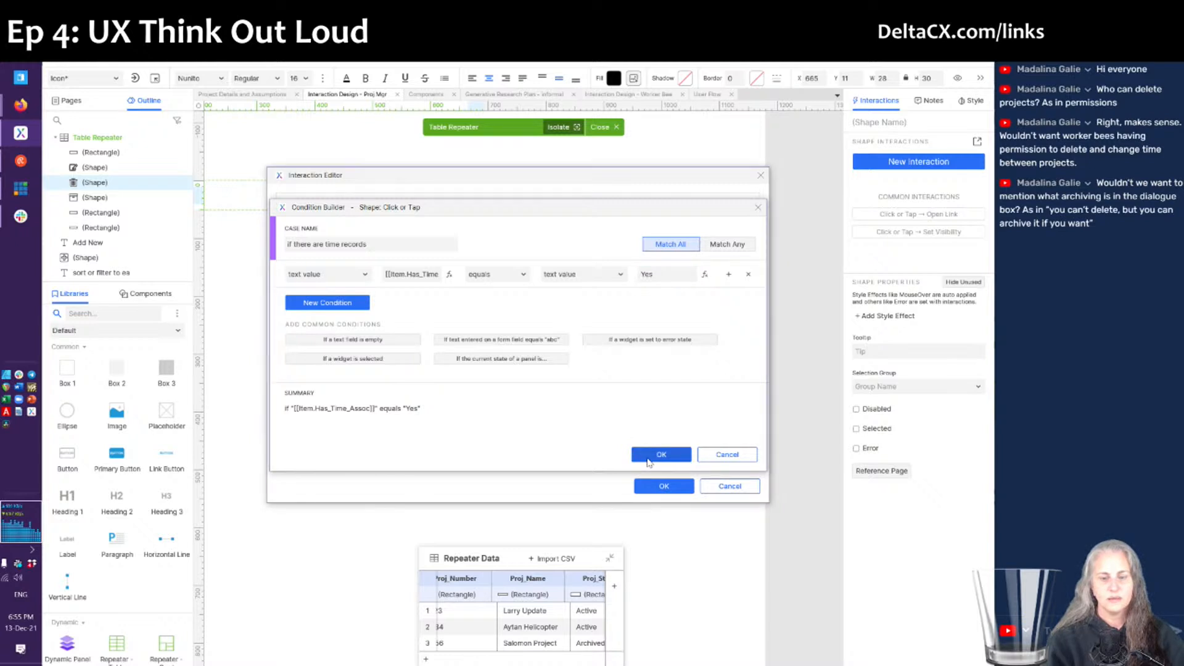
{"action": "left_click", "coordinate": [657, 485]}
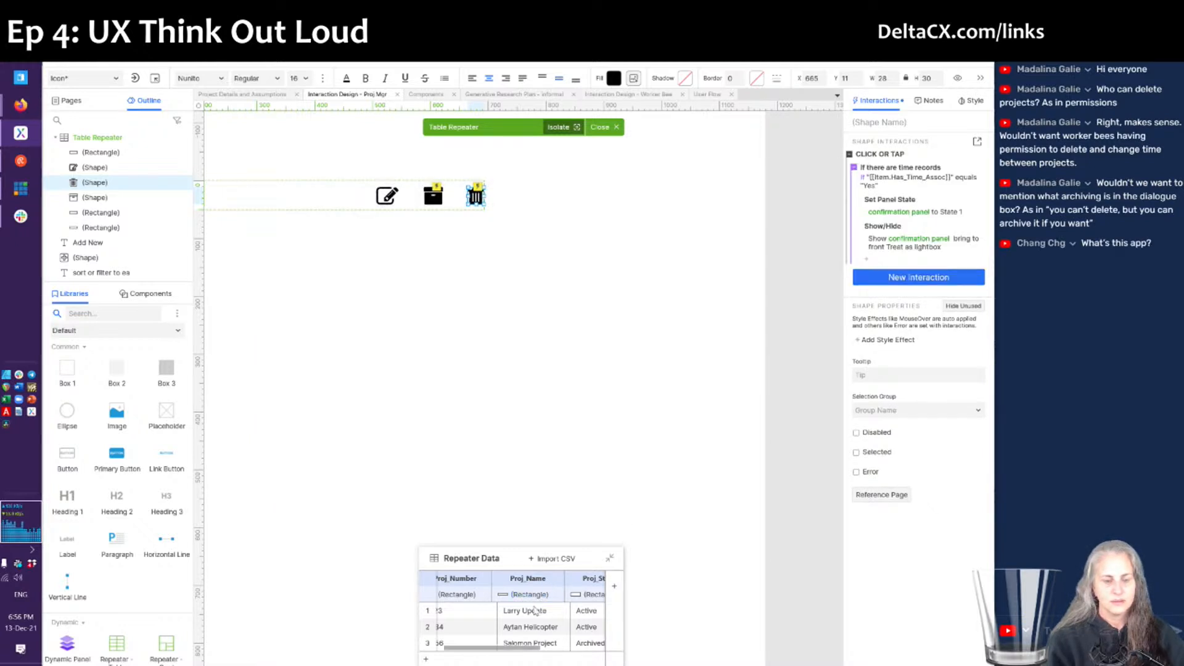
- Close the isolated repeater editing, deselect the table, and reload the Firefox preview
{"action": "scroll", "coordinate": [521, 628], "scroll_direction": "right", "scroll_amount": 3}
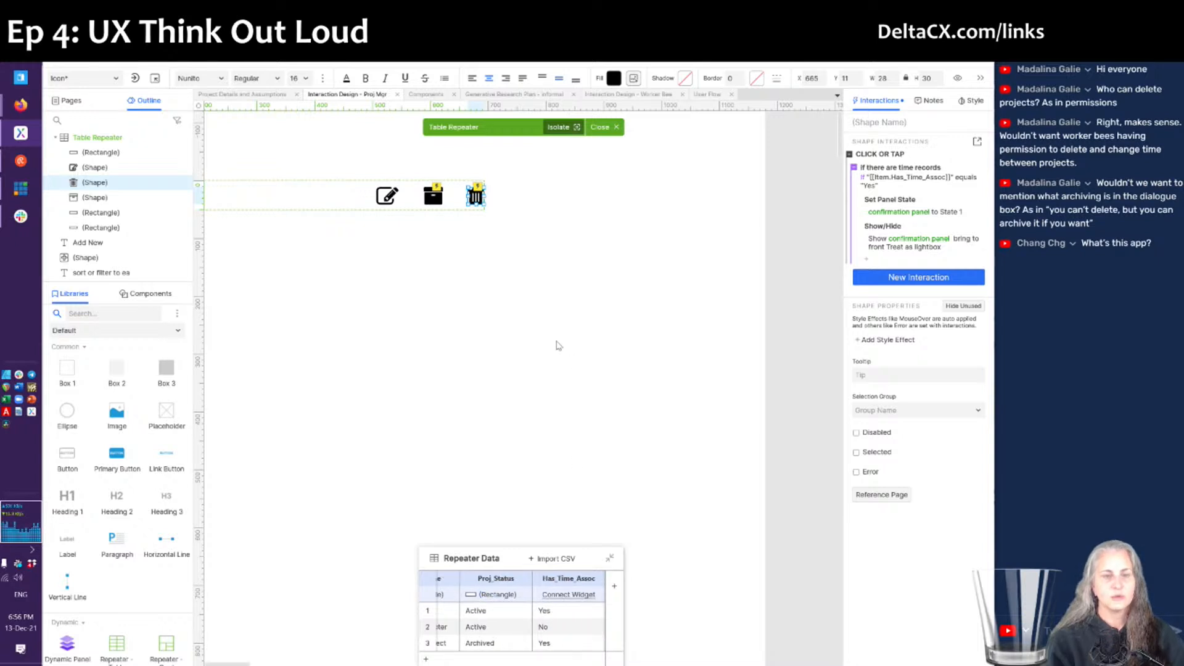
{"action": "left_click", "coordinate": [603, 128]}
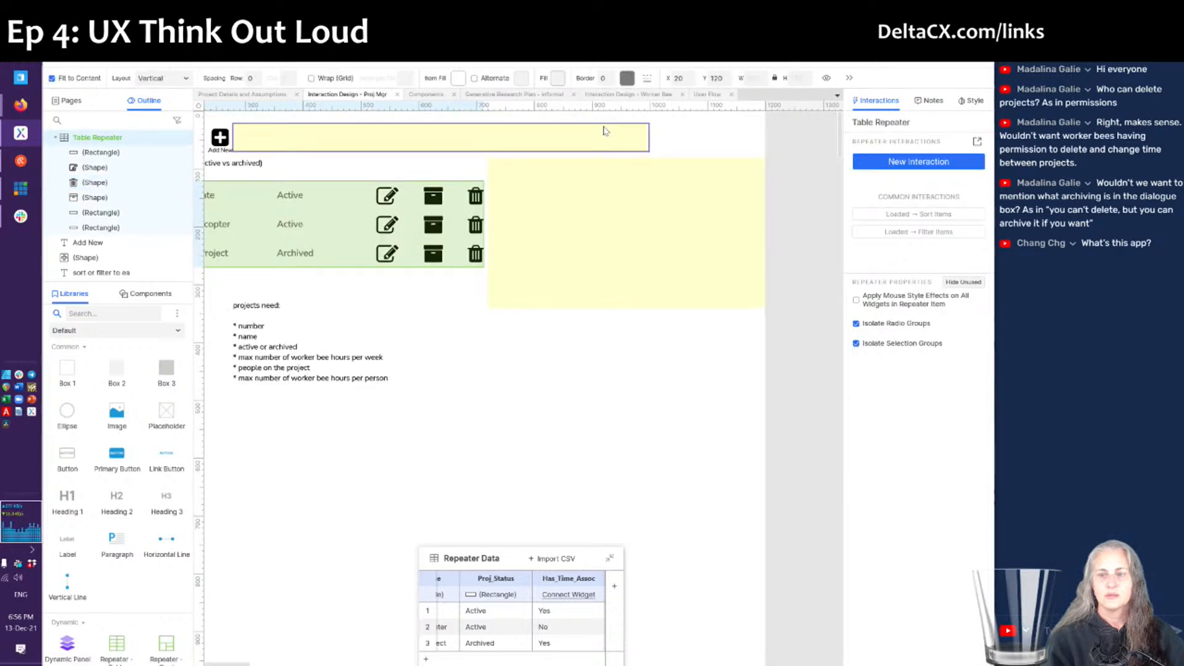
{"action": "left_click", "coordinate": [568, 350]}
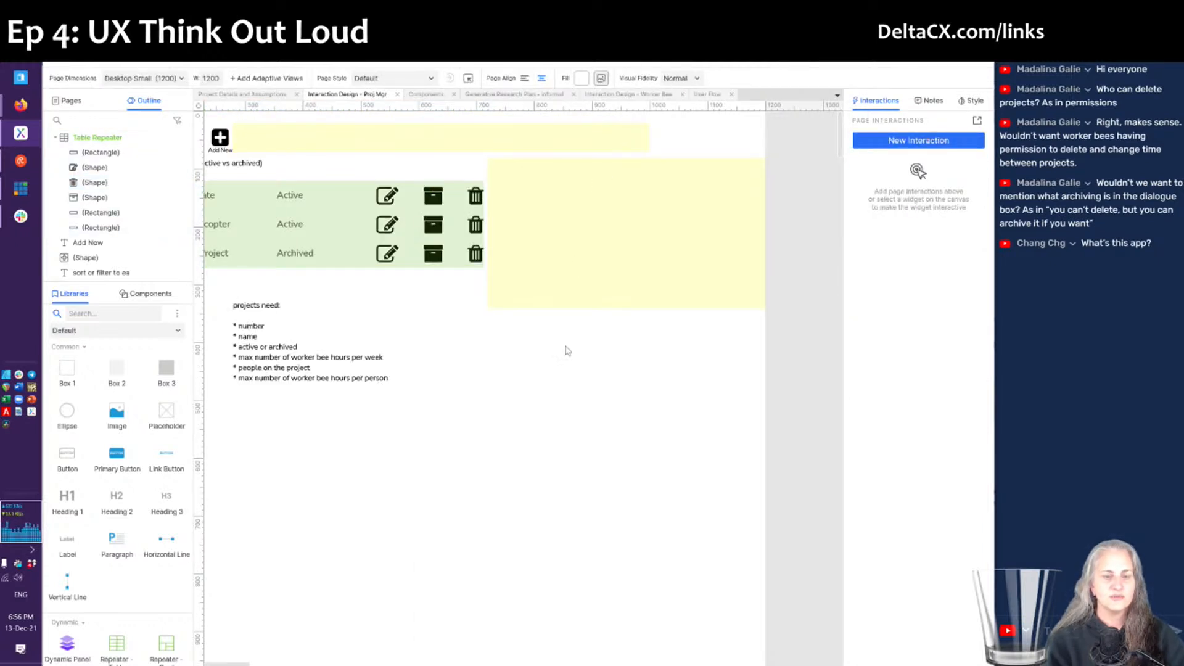
{"action": "key", "text": "alt+Tab"}
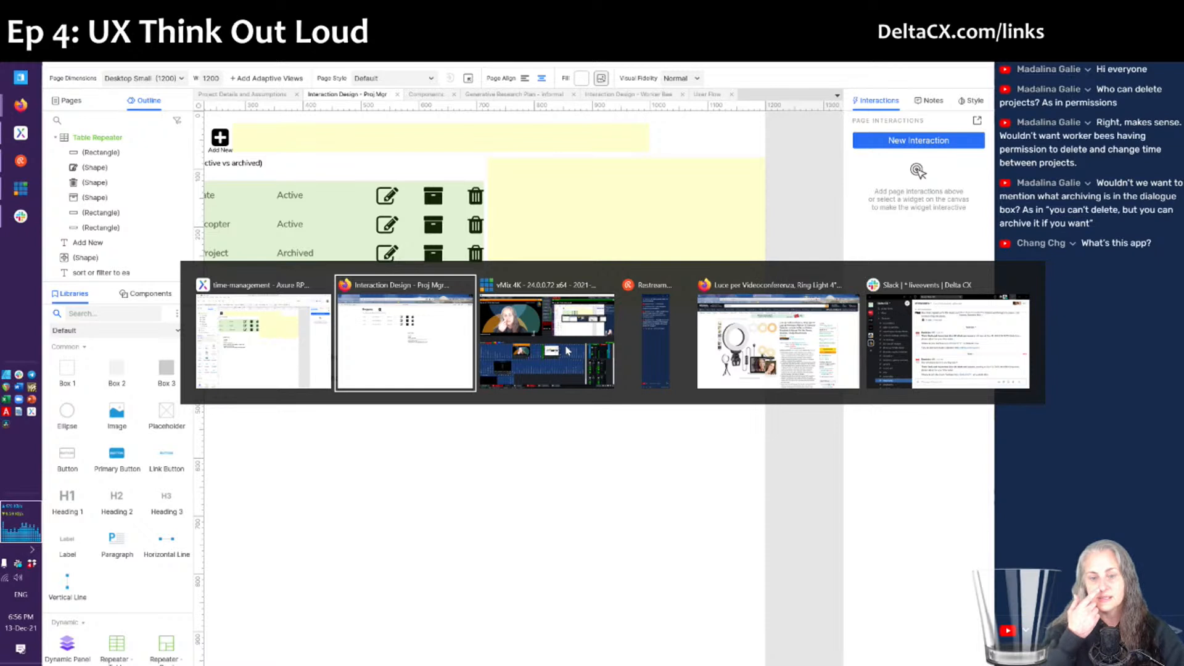
{"action": "key", "text": "F5"}
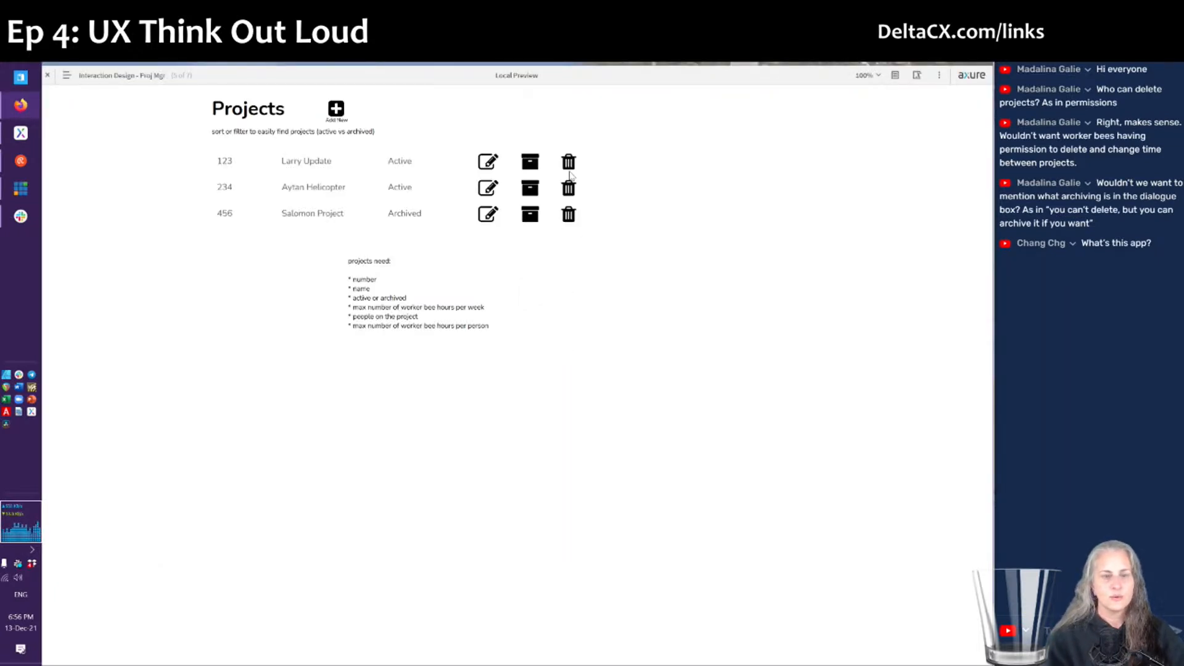
- Delete the first project in the preview, dismiss the time-records warning, and return to Axure
{"action": "left_click", "coordinate": [568, 164]}
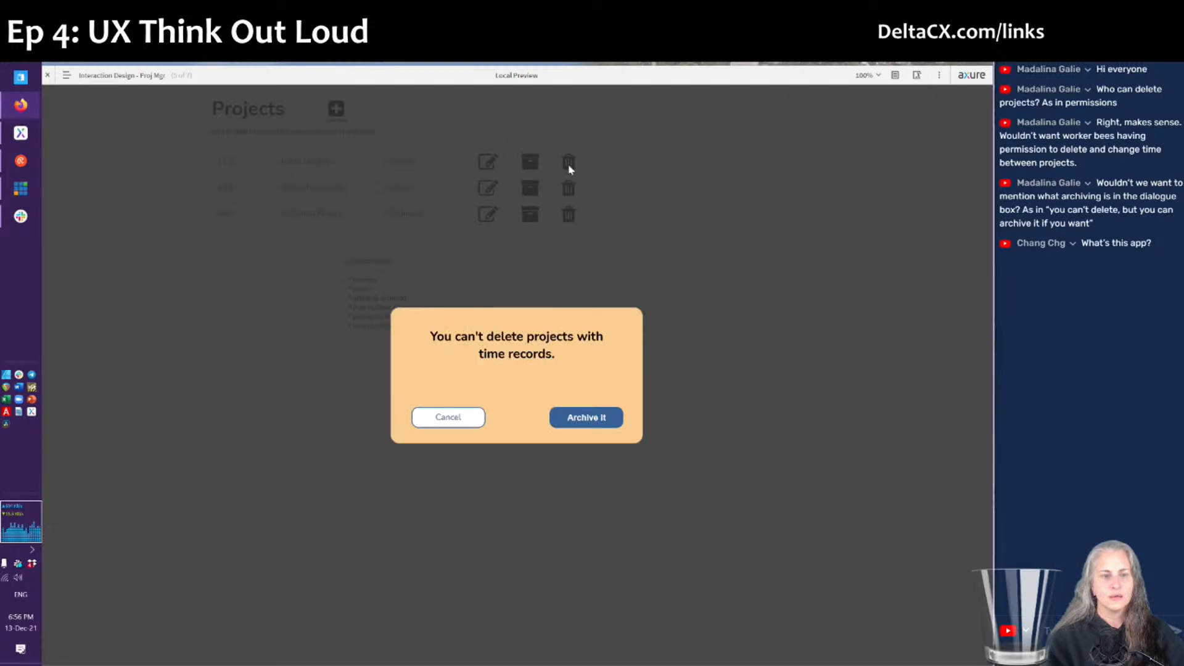
{"action": "left_click", "coordinate": [47, 78]}
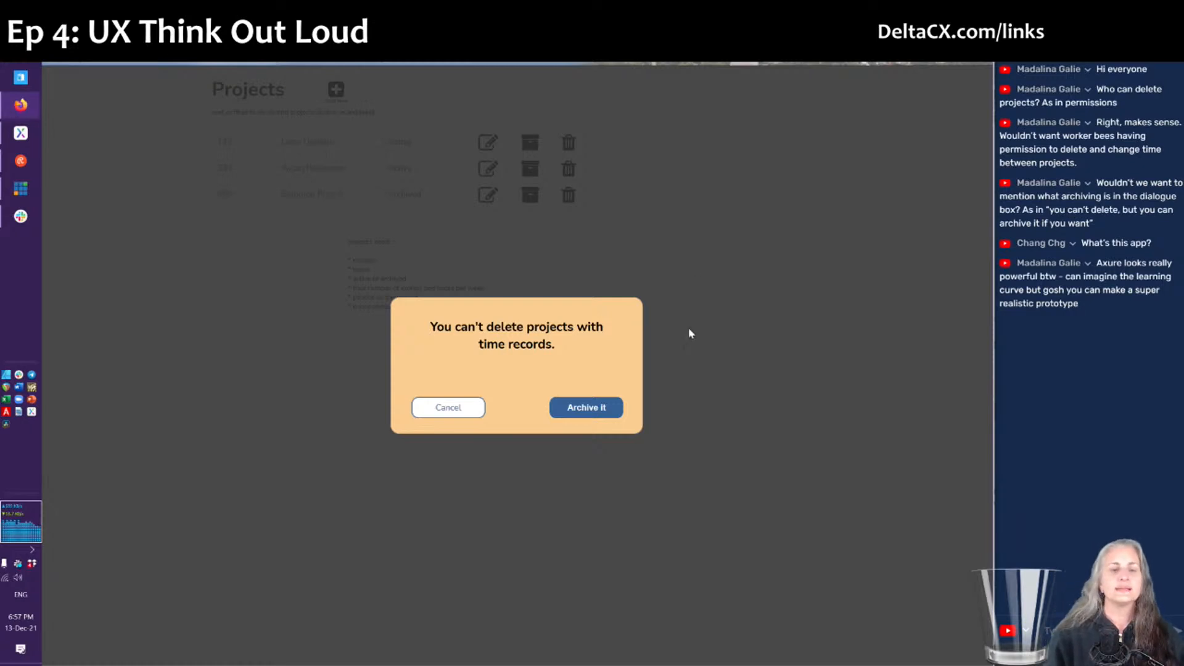
{"action": "left_click", "coordinate": [722, 371]}
{"action": "key", "text": "alt+Tab"}
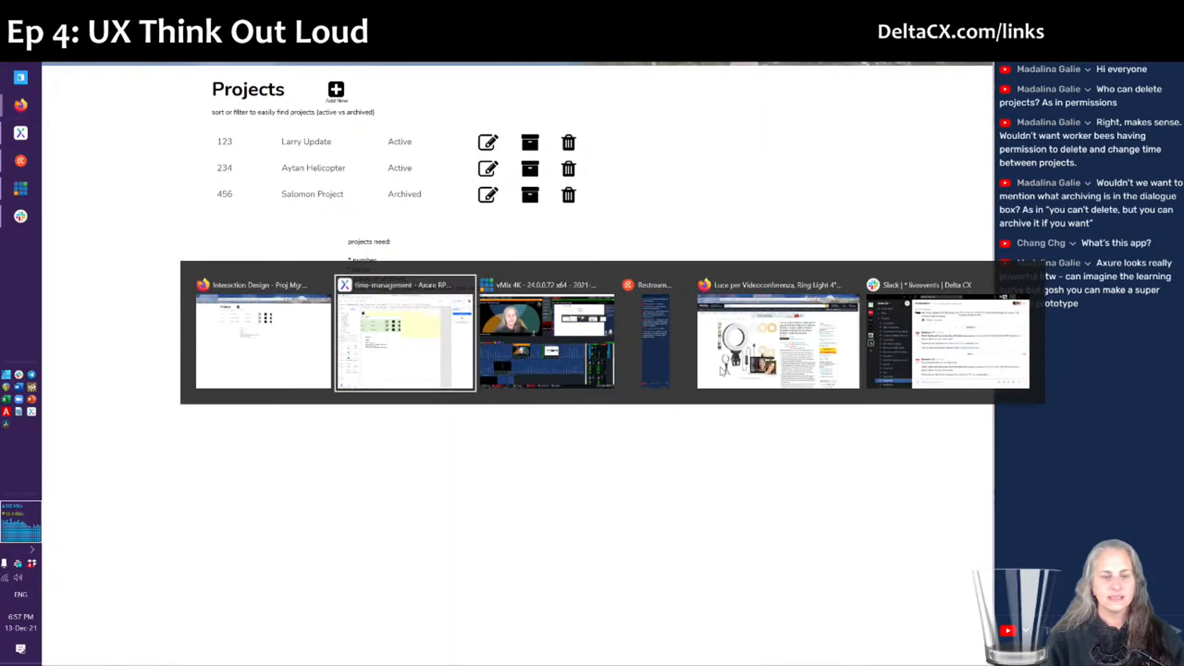
{"action": "left_click", "coordinate": [575, 209]}
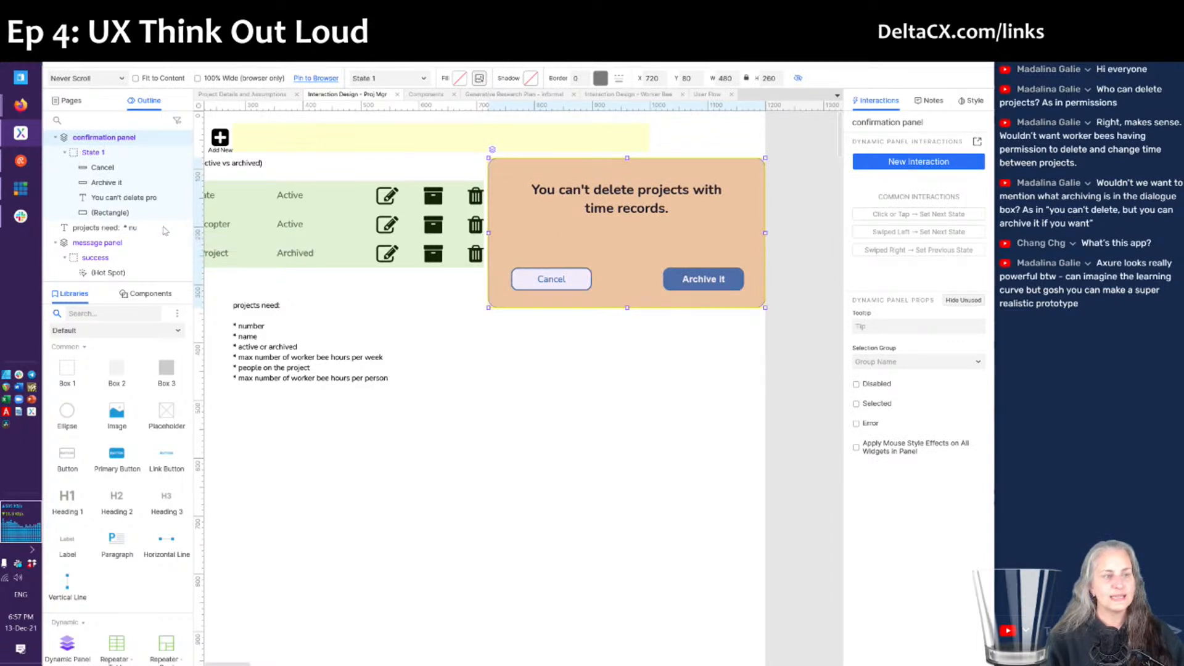
- Rename State 1 to 'can't delete', duplicate it as 'sure you want to delete', and view all states
{"action": "double_click", "coordinate": [93, 157]}
{"action": "left_click", "coordinate": [99, 152]}
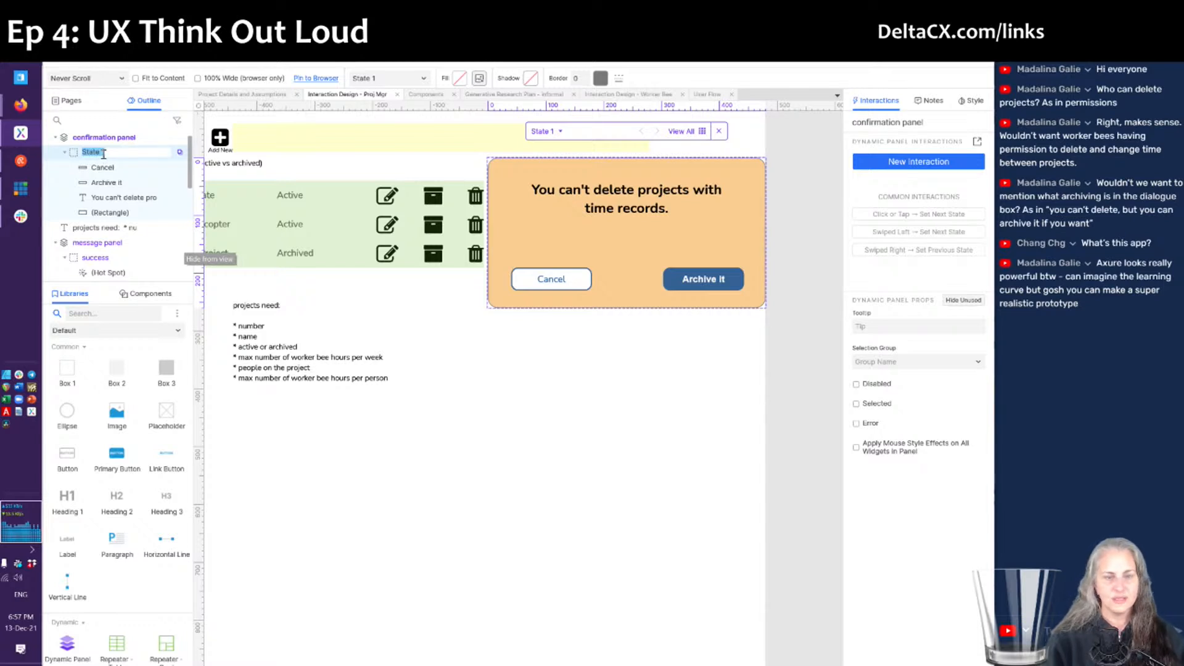
{"action": "type", "text": "can't delete"}
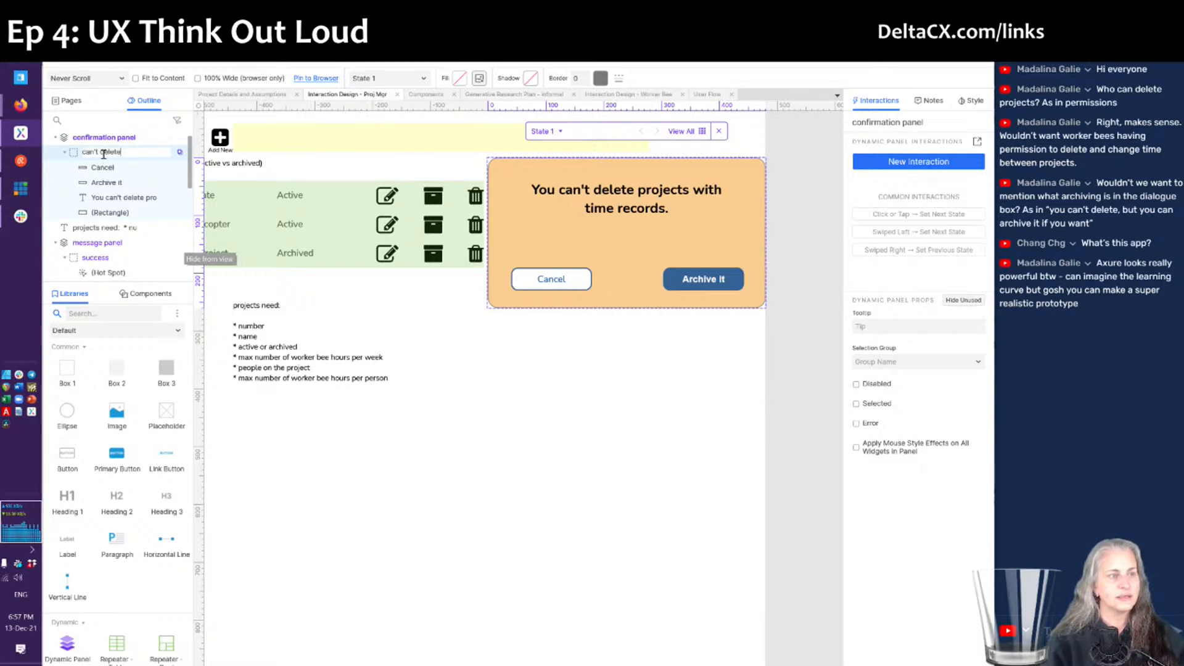
{"action": "key", "text": "Return"}
{"action": "right_click", "coordinate": [103, 154]}
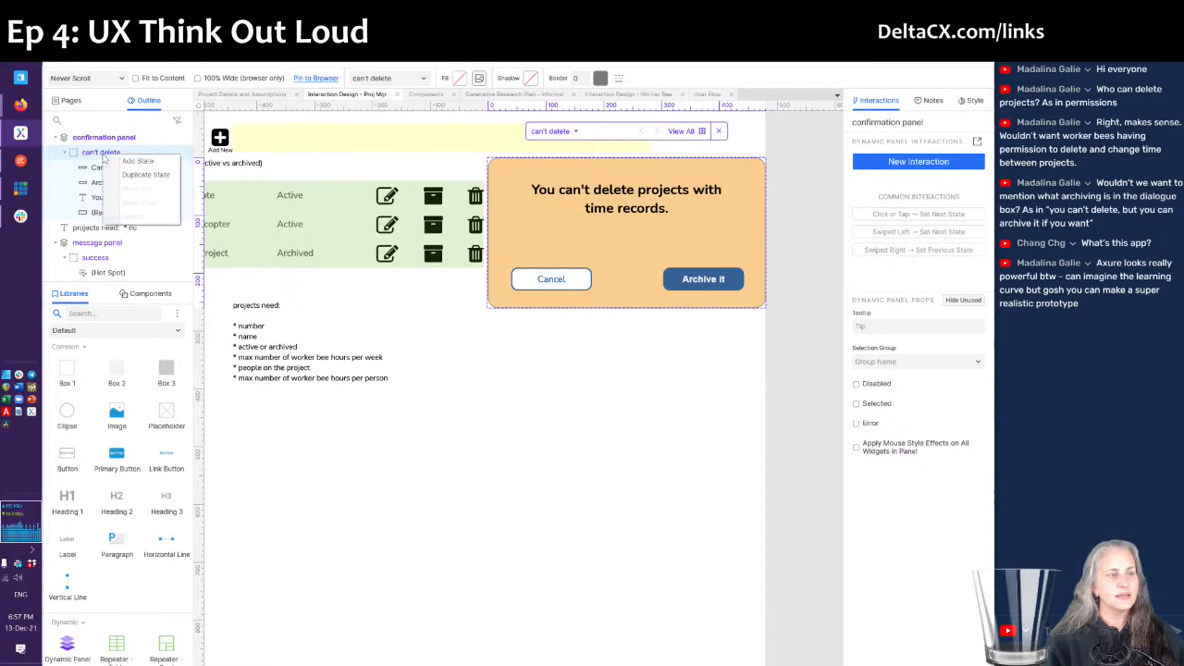
{"action": "left_click", "coordinate": [124, 176]}
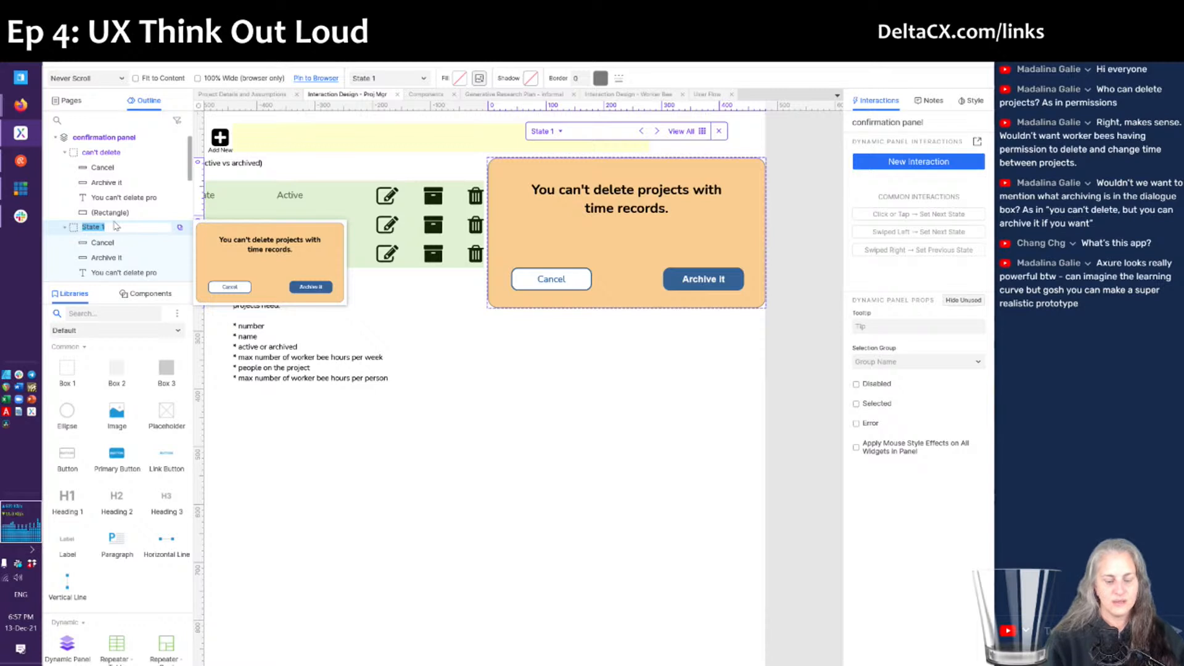
{"action": "type", "text": "sure you cant to delete"}
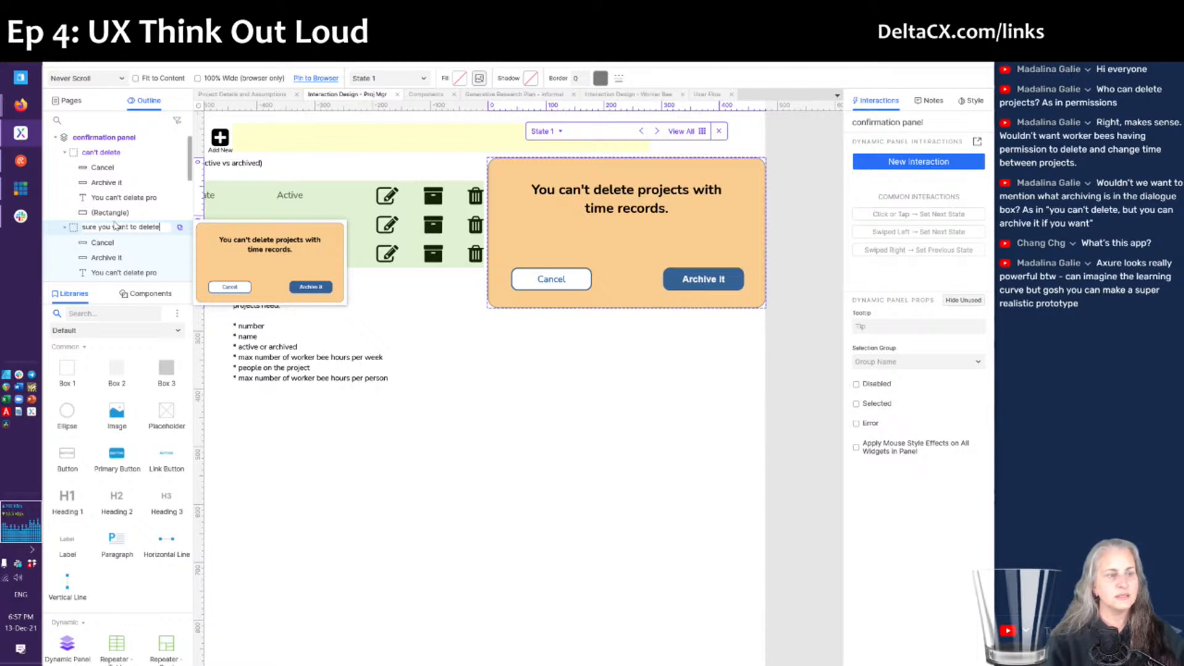
{"action": "key", "text": "Return"}
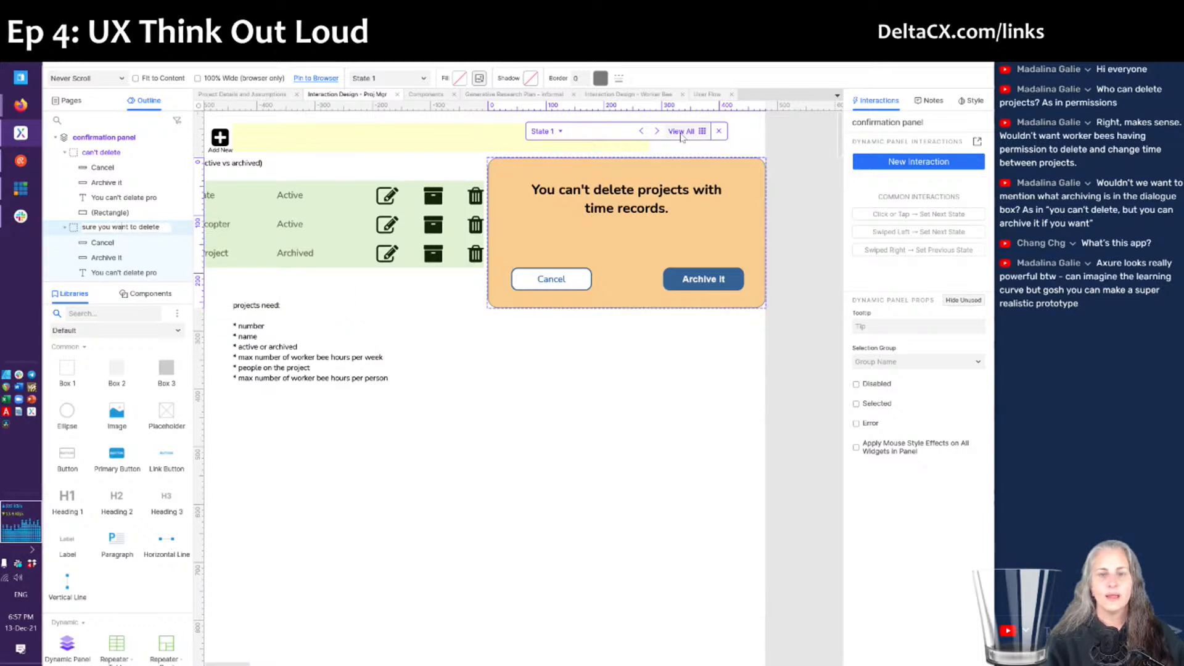
{"action": "left_click", "coordinate": [702, 131]}
- Change the second state's heading to 'Are you sure you want to delete this project?'
{"action": "left_click", "coordinate": [624, 210]}
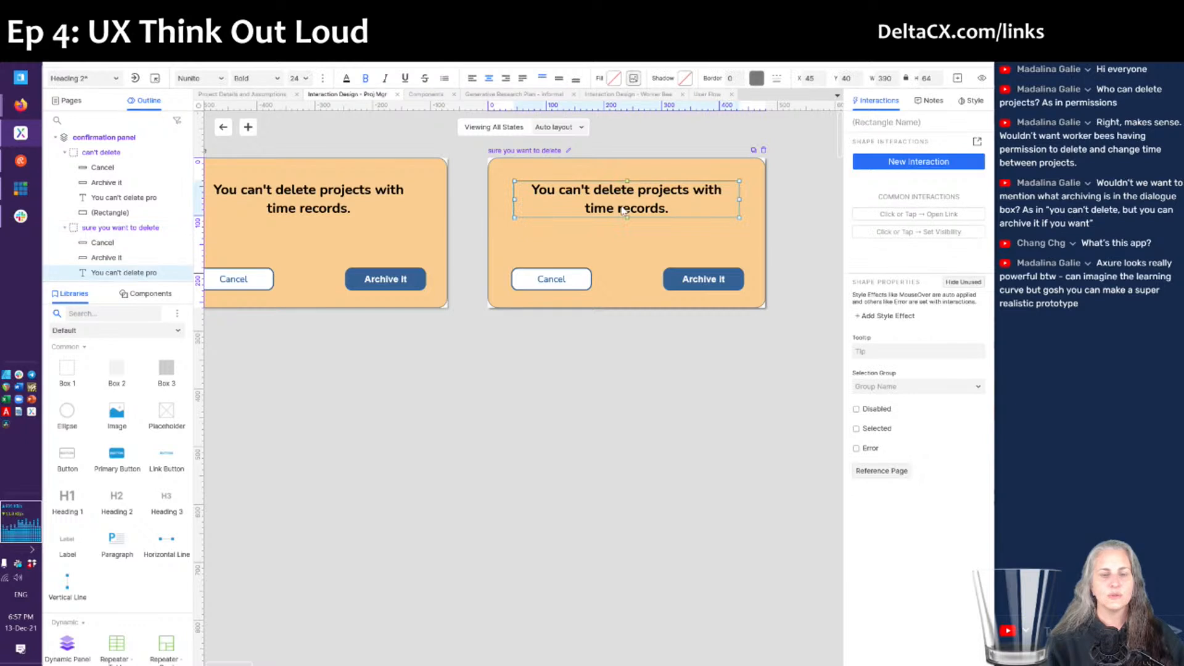
{"action": "double_click", "coordinate": [629, 199]}
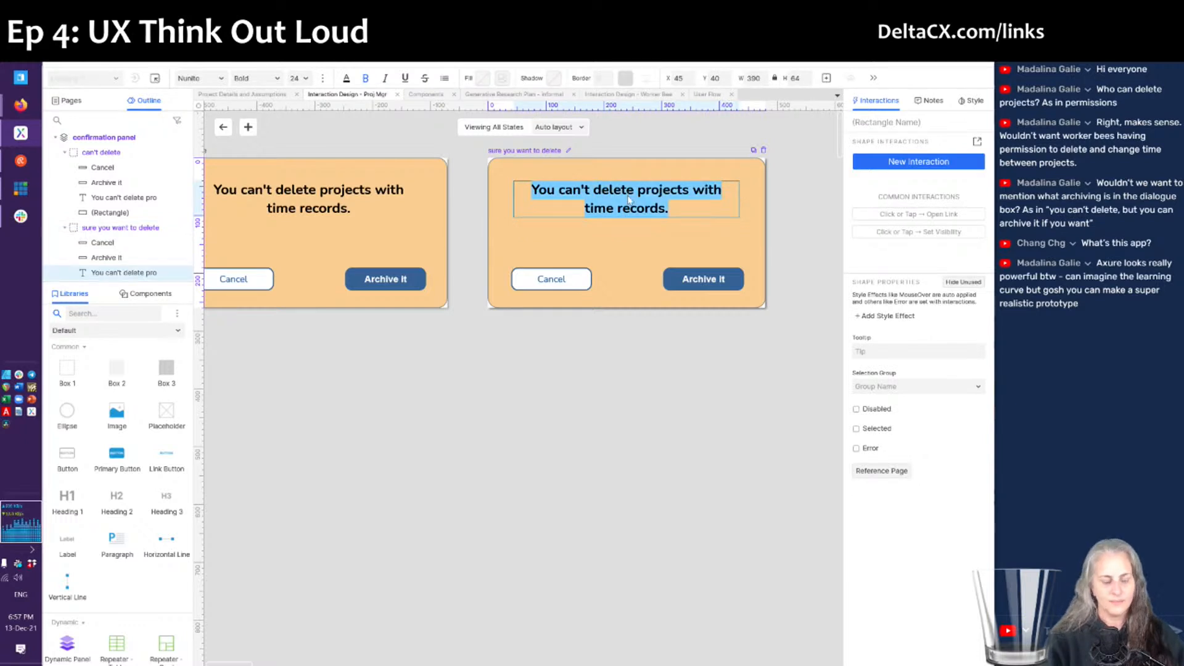
{"action": "type", "text": "Are you sure you want to delete"}
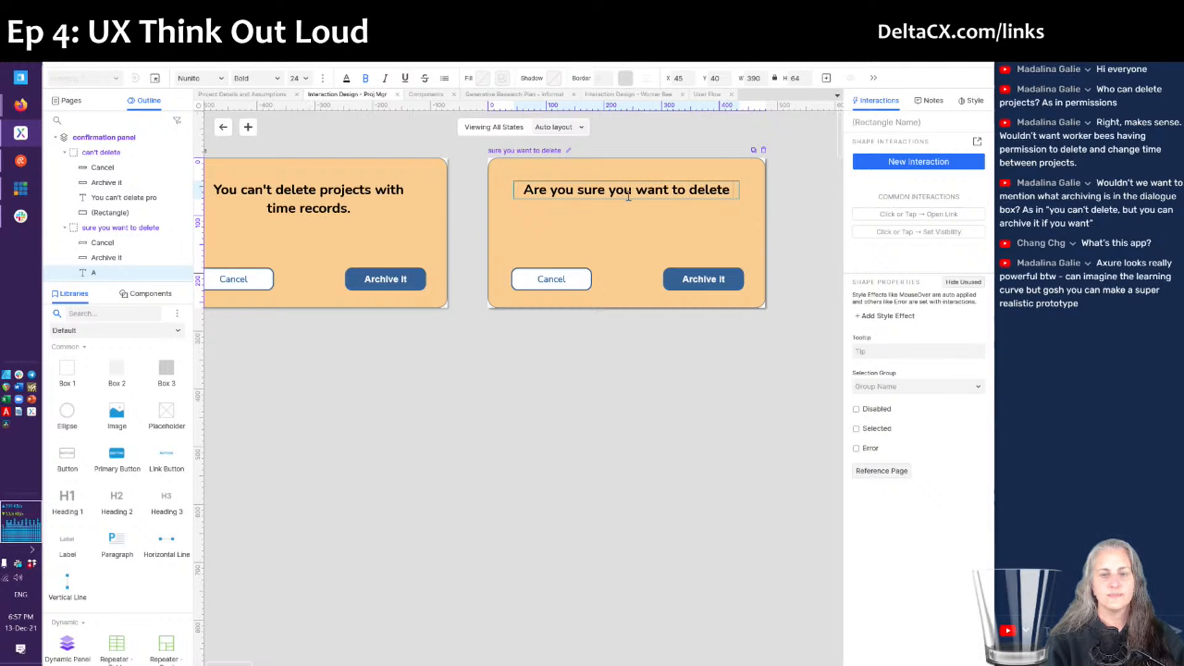
{"action": "type", "text": " this project"}
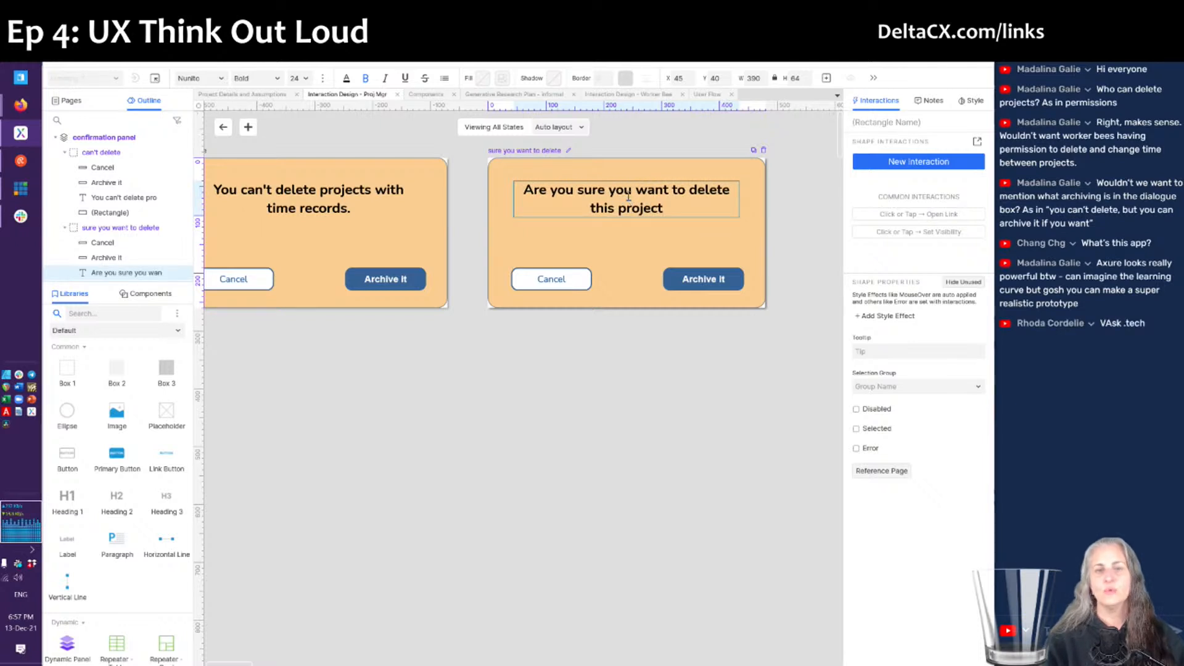
{"action": "key", "text": "shift+Home"}
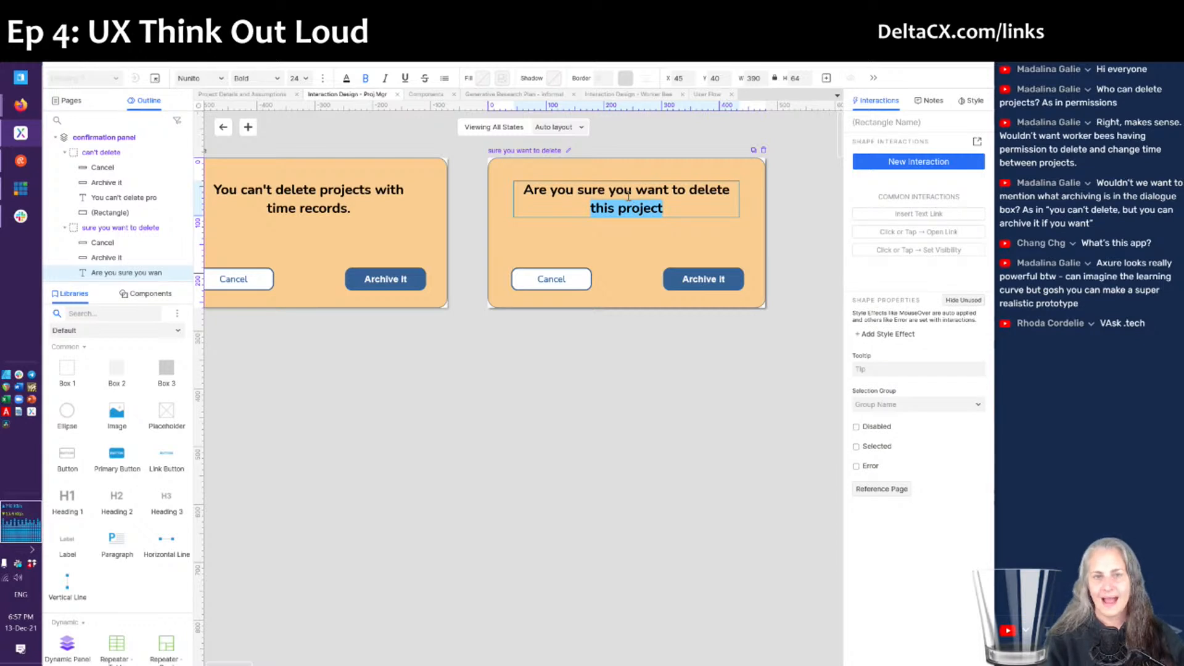
{"action": "key", "text": "End"}
{"action": "type", "text": "?"}
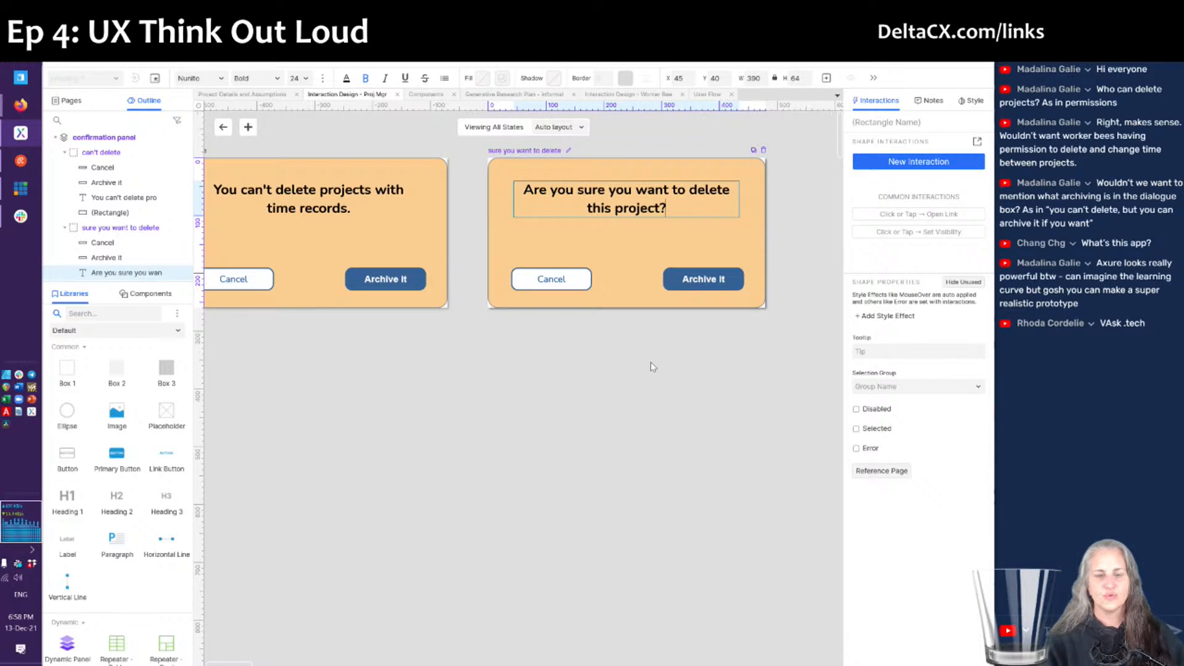
{"action": "left_click", "coordinate": [554, 280]}
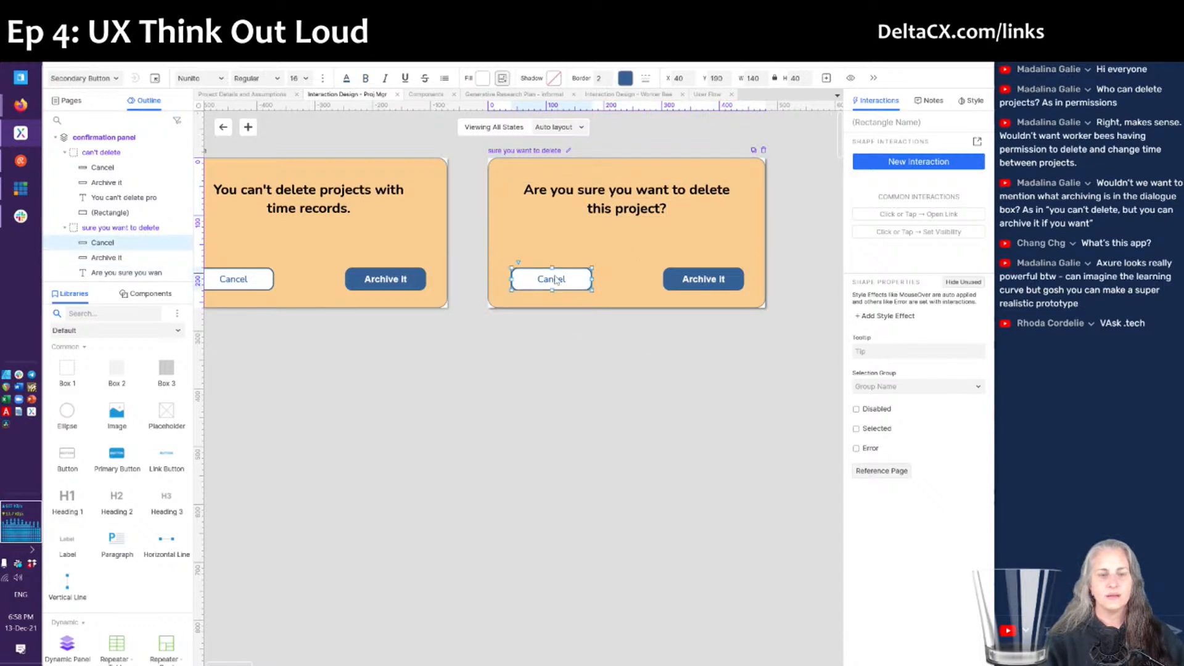
- Relabel the second state's 'Archive it' button to 'Delete It'
{"action": "left_click", "coordinate": [685, 281]}
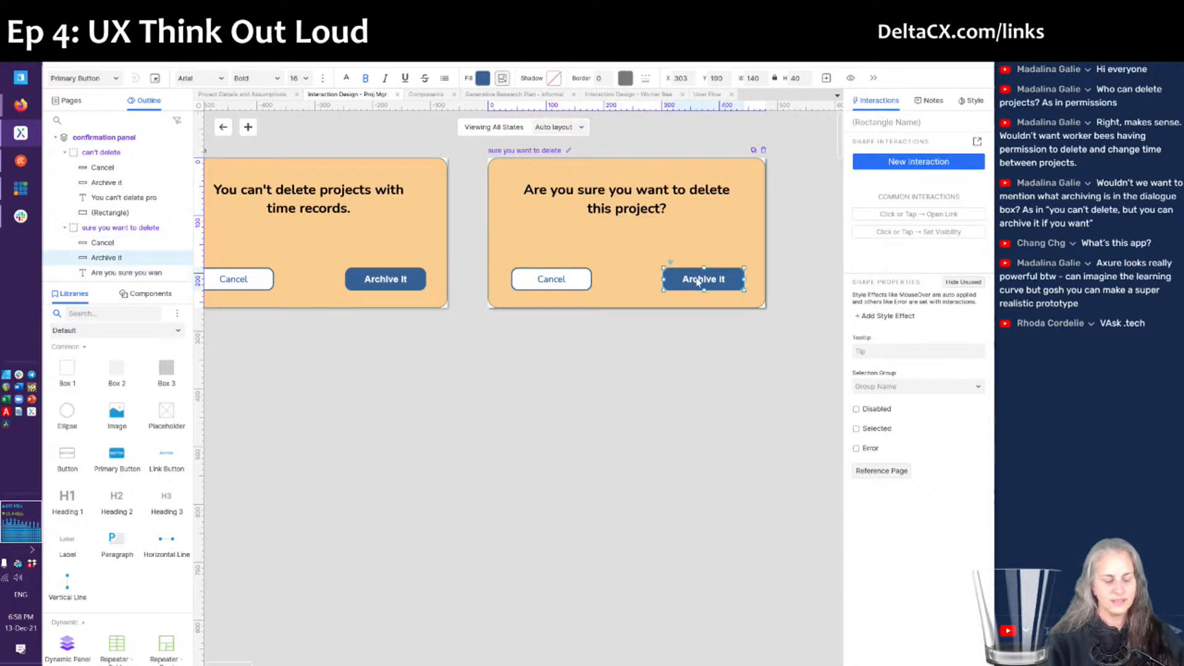
{"action": "type", "text": "Delete It"}
{"action": "key", "text": "Escape"}
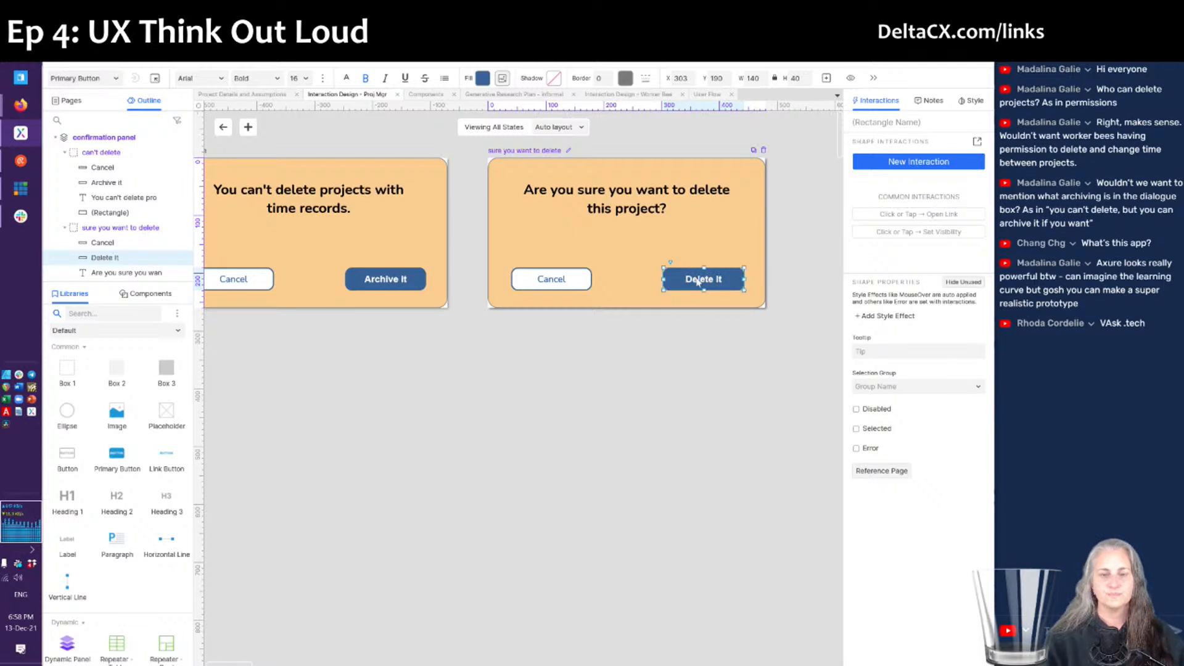
{"action": "left_click", "coordinate": [647, 213]}
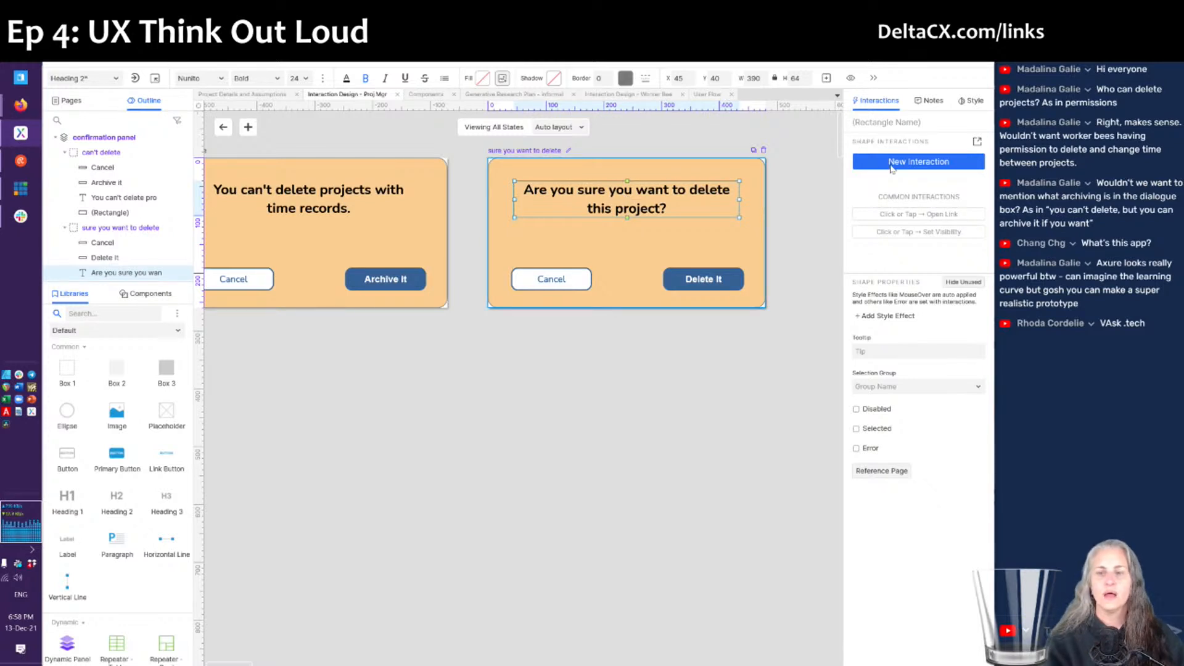
{"action": "left_click", "coordinate": [977, 143]}
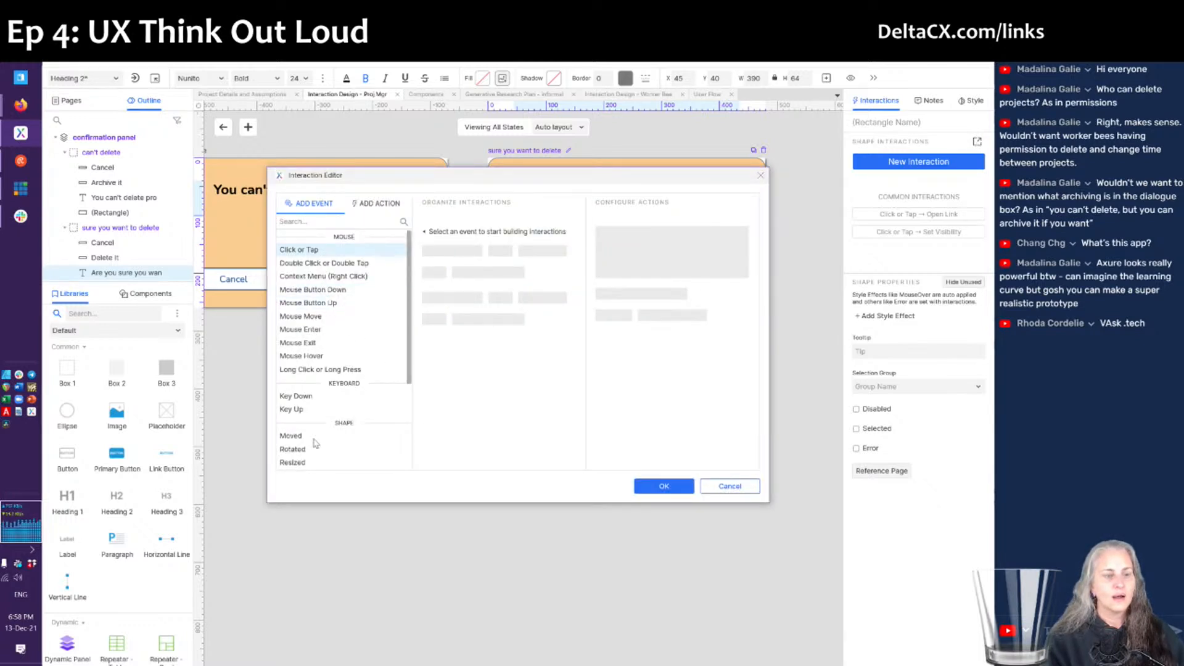
{"action": "scroll", "coordinate": [315, 440], "scroll_direction": "down", "scroll_amount": 3}
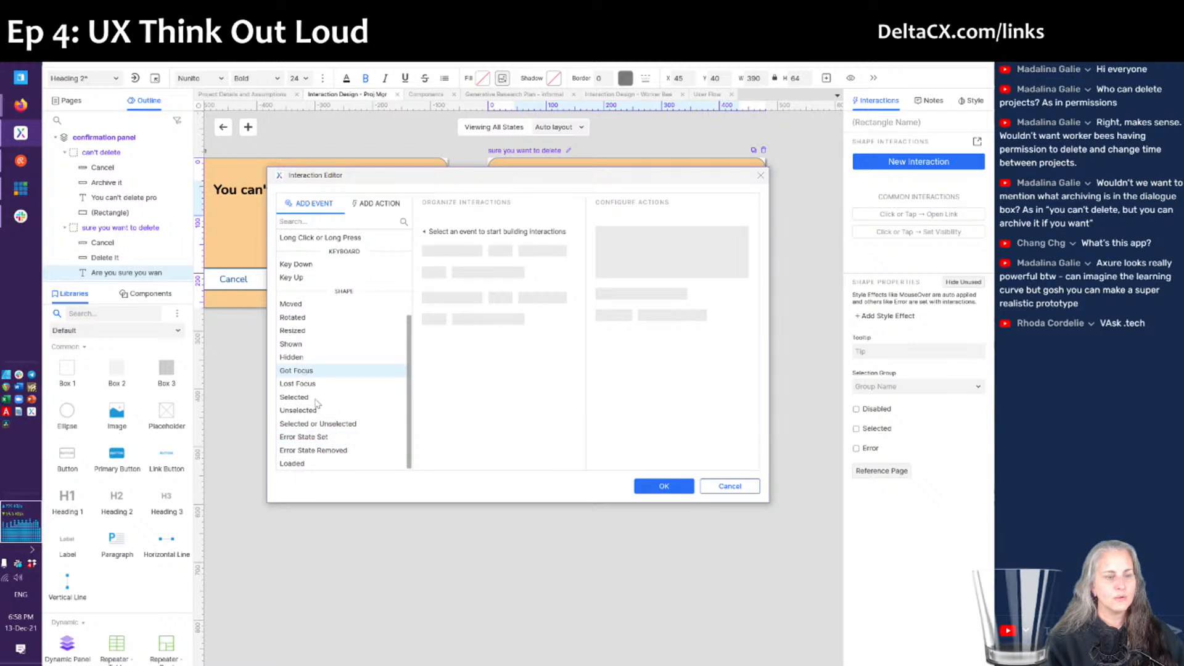
{"action": "left_click", "coordinate": [295, 464]}
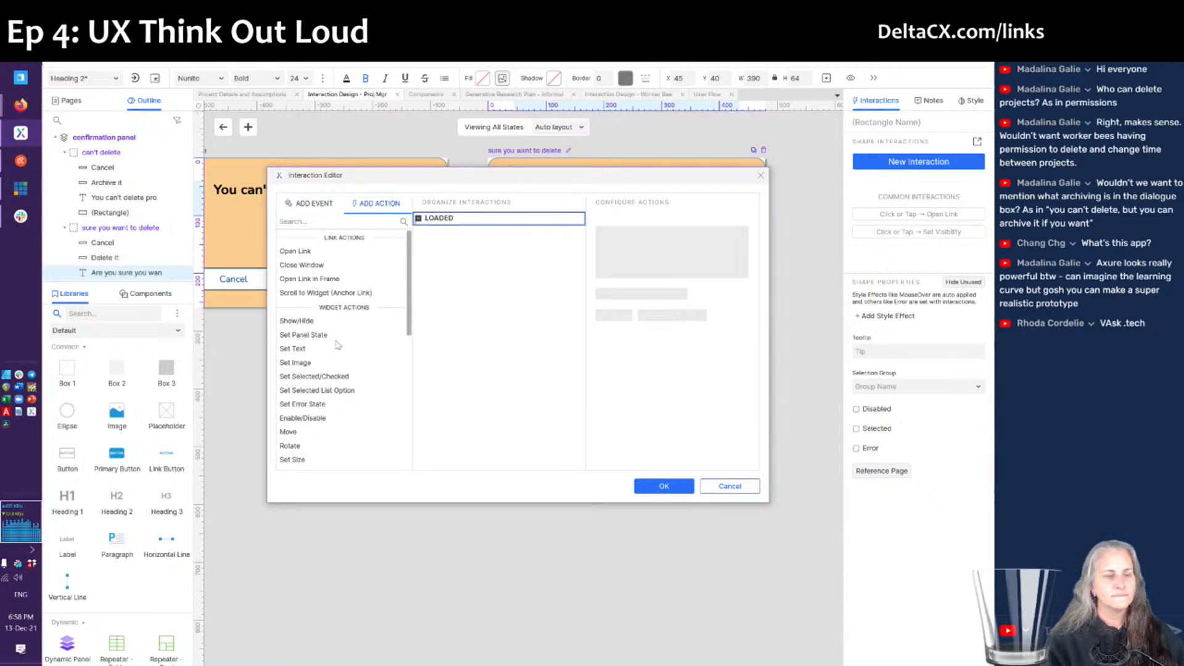
{"action": "left_click", "coordinate": [300, 349]}
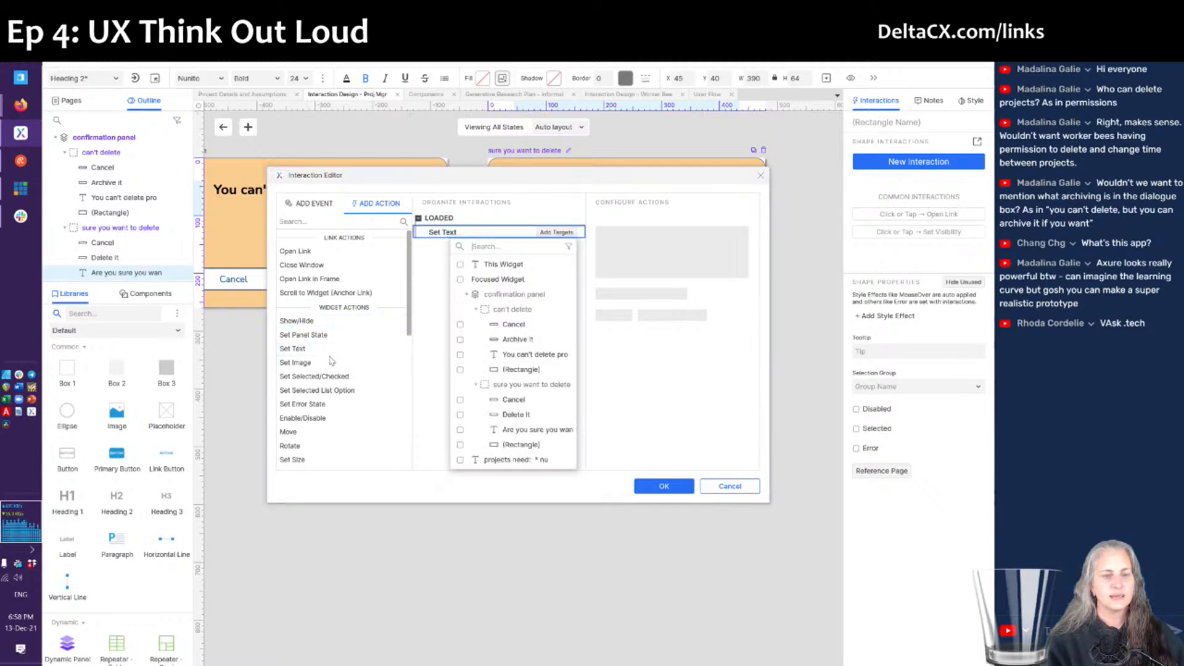
{"action": "left_click", "coordinate": [491, 265]}
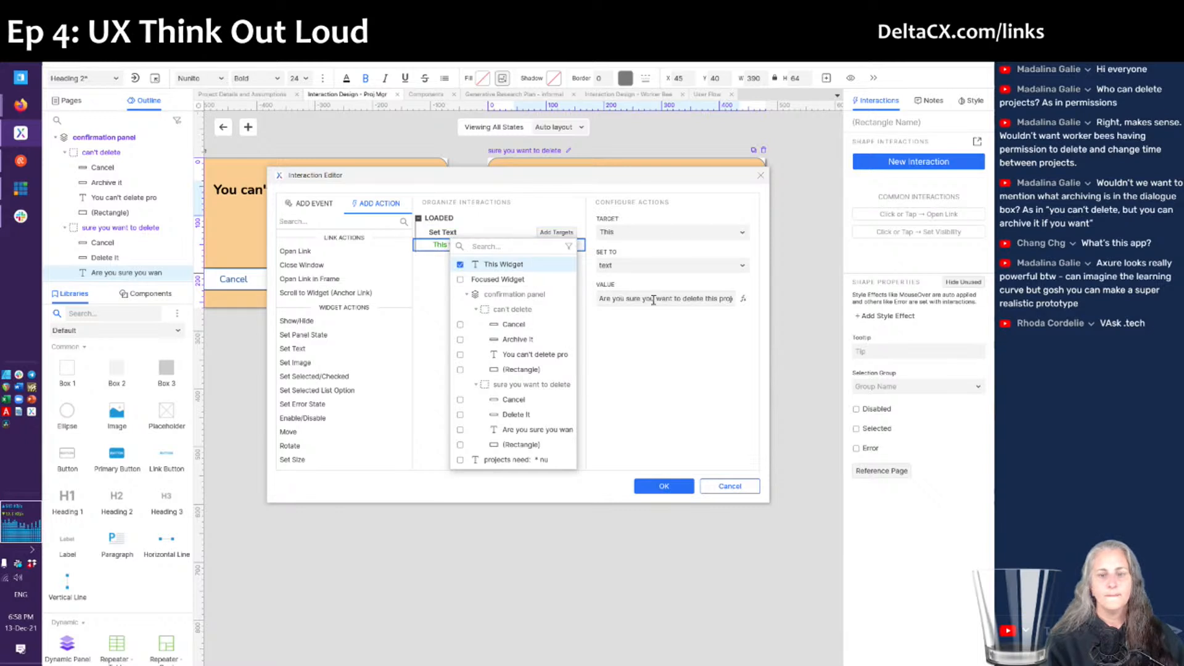
{"action": "left_click", "coordinate": [741, 300]}
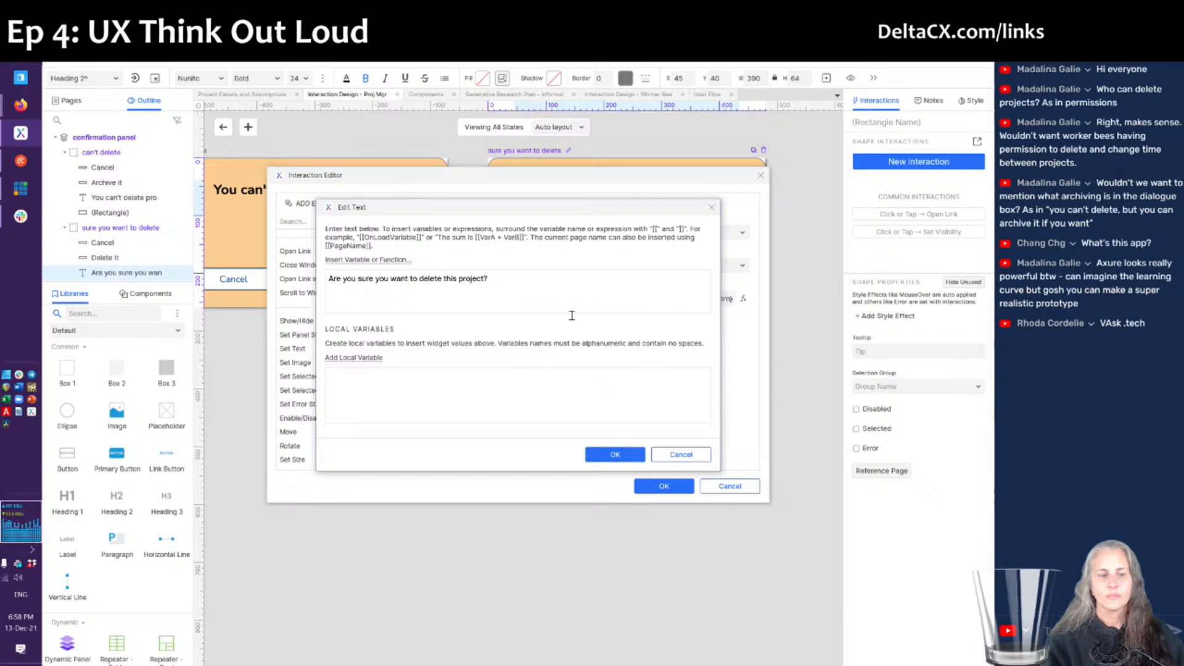
{"action": "key", "text": "ctrl+shift+Left"}
{"action": "key", "text": "ctrl+shift+Left"}
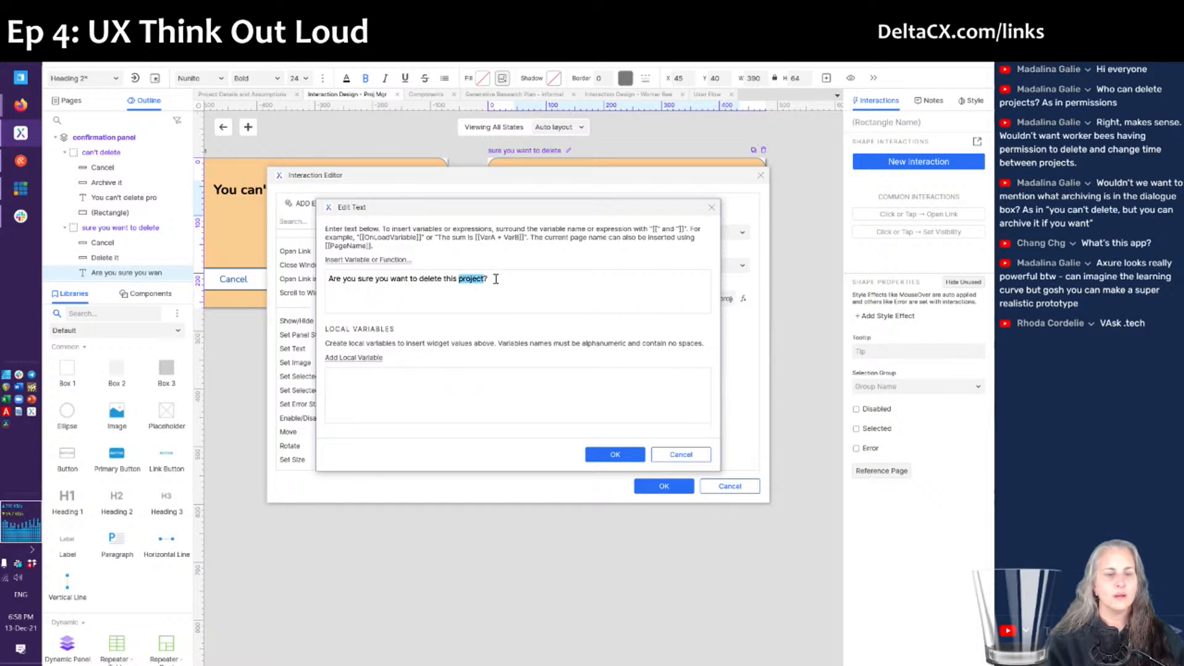
{"action": "left_click", "coordinate": [495, 279]}
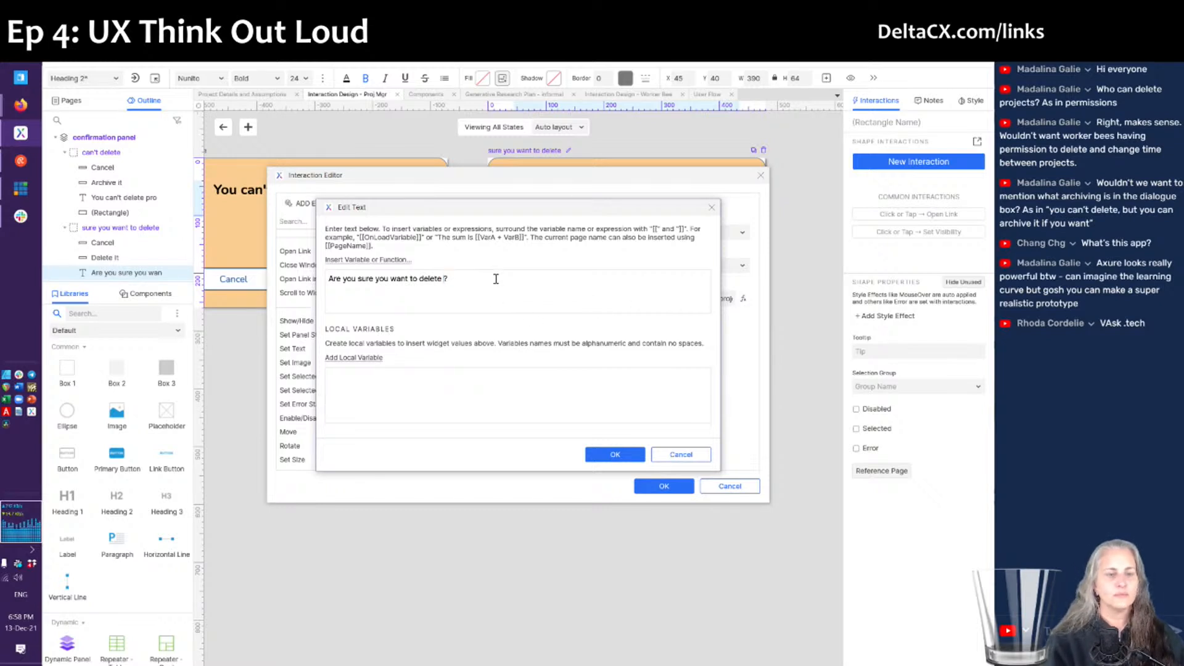
{"action": "left_click", "coordinate": [367, 261]}
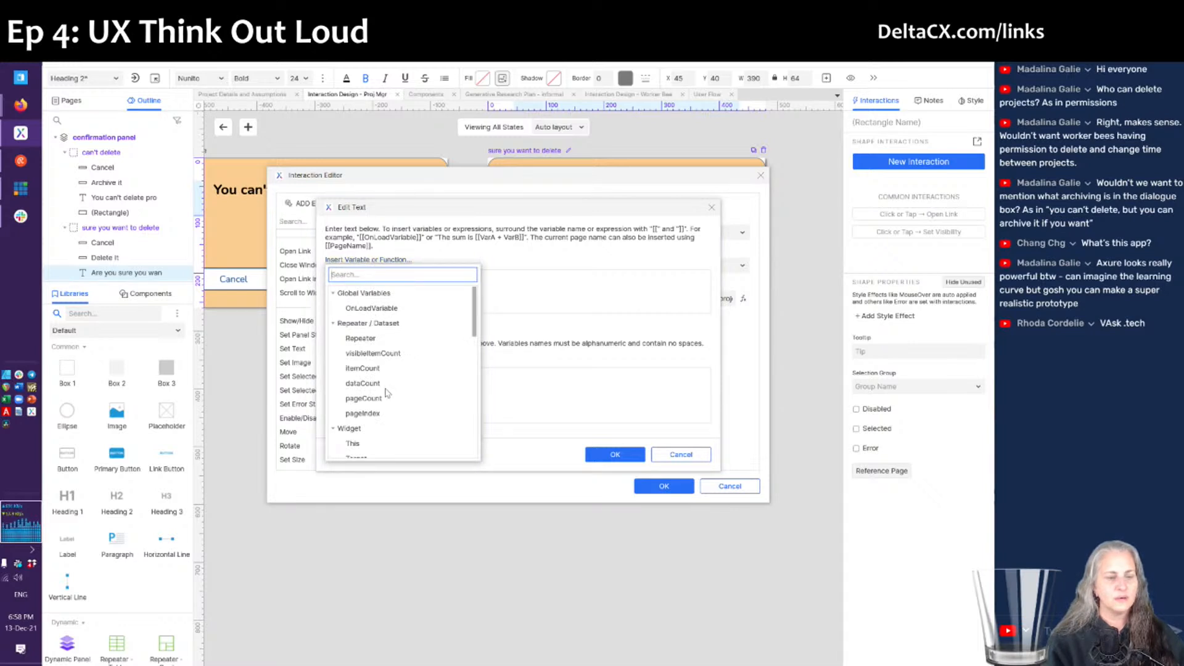
{"action": "scroll", "coordinate": [386, 390], "scroll_direction": "down", "scroll_amount": 7}
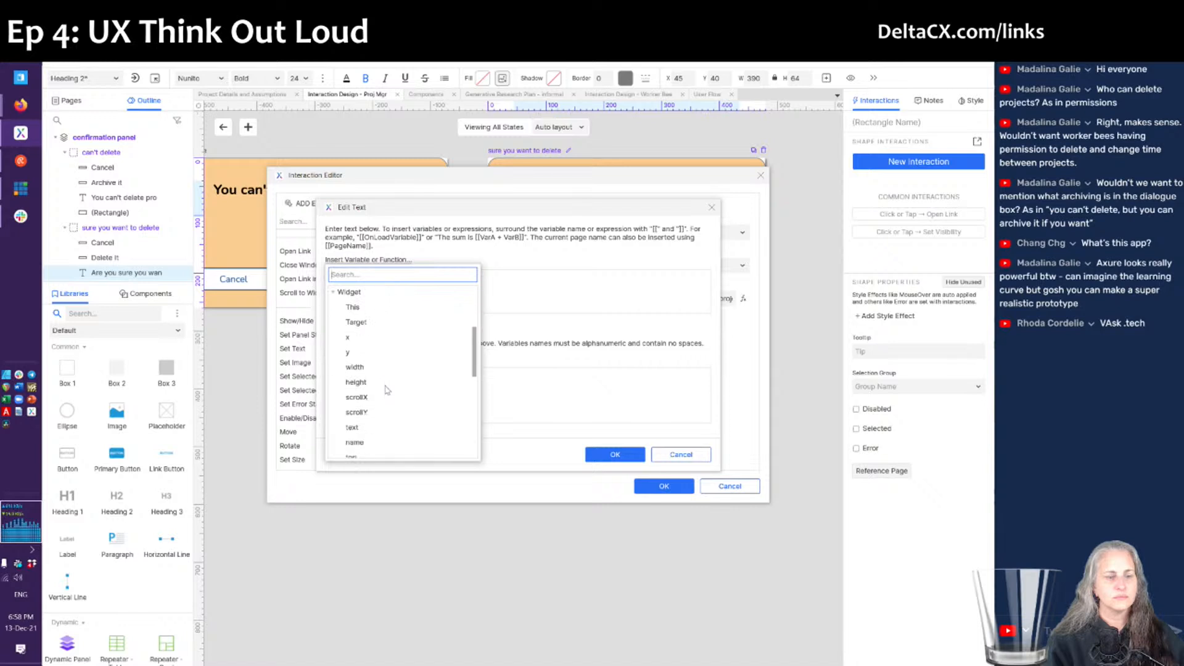
{"action": "scroll", "coordinate": [386, 389], "scroll_direction": "up", "scroll_amount": 3}
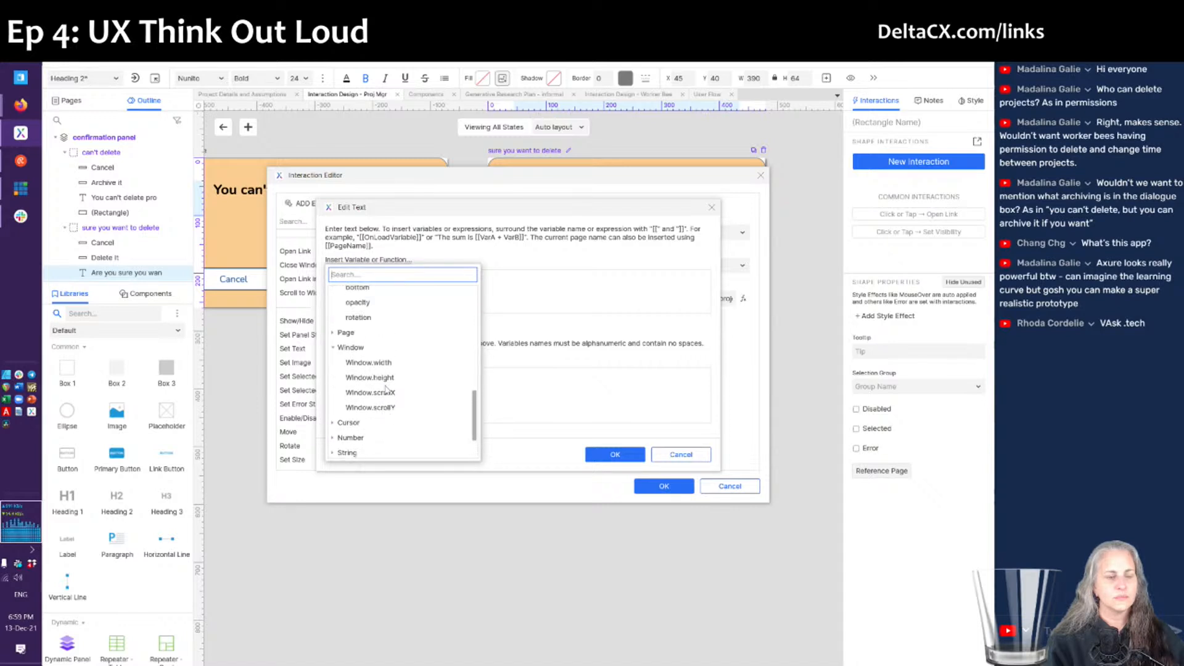
{"action": "scroll", "coordinate": [386, 390], "scroll_direction": "up", "scroll_amount": 4}
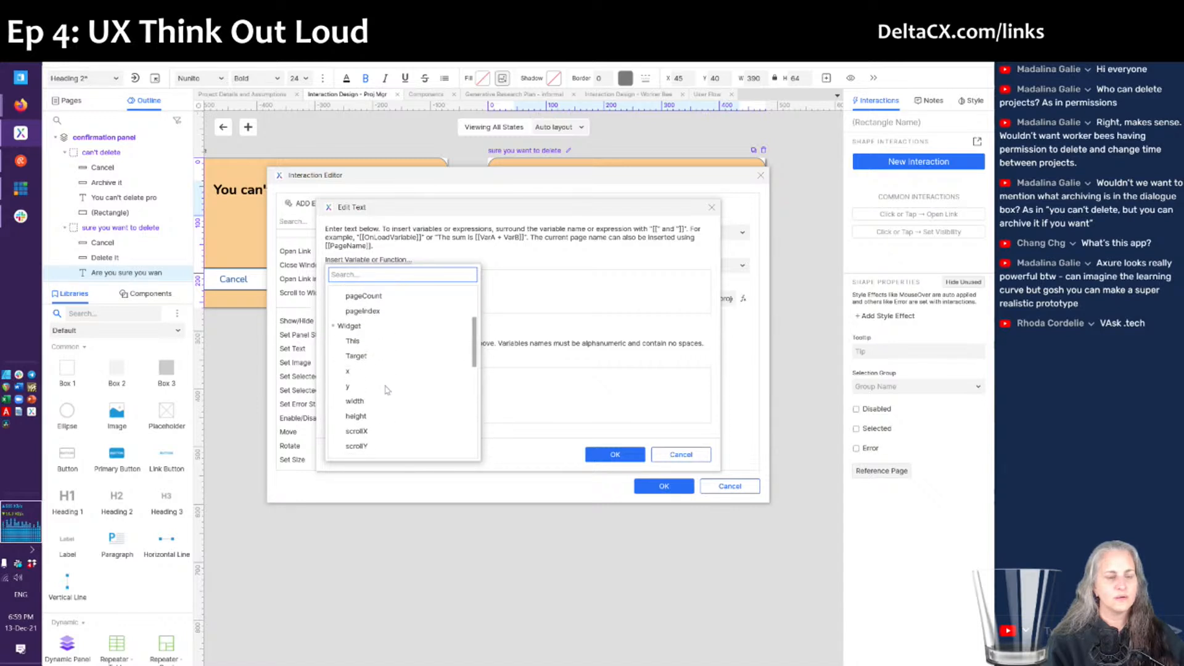
{"action": "scroll", "coordinate": [387, 390], "scroll_direction": "up", "scroll_amount": 1}
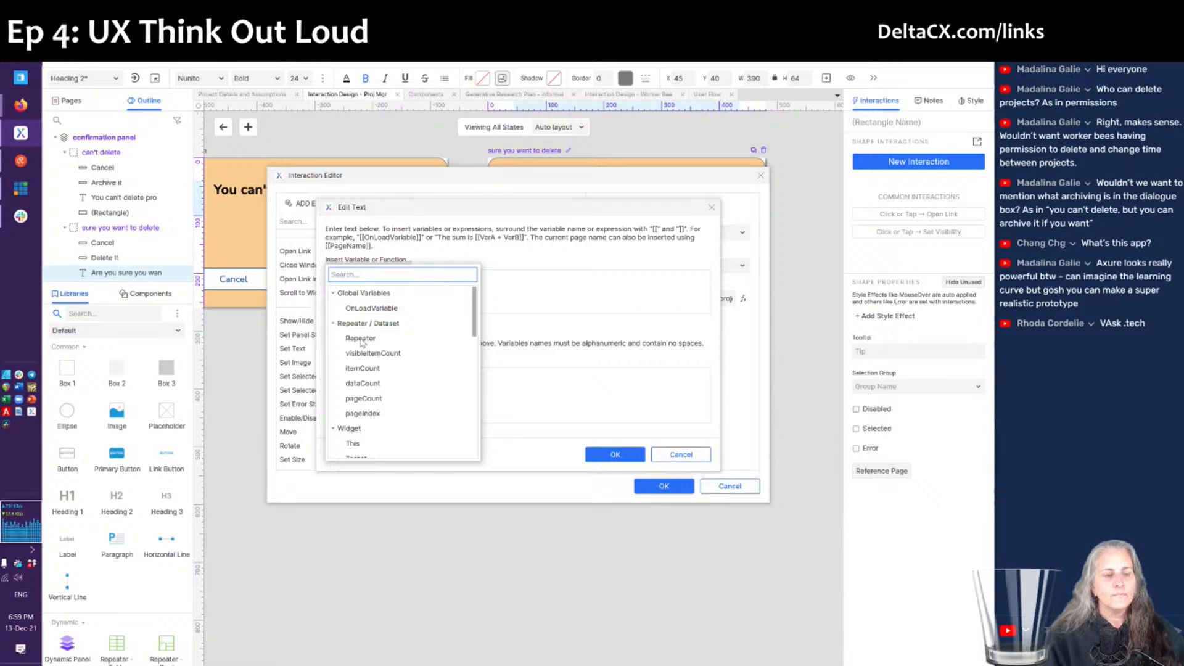
{"action": "left_click", "coordinate": [491, 338]}
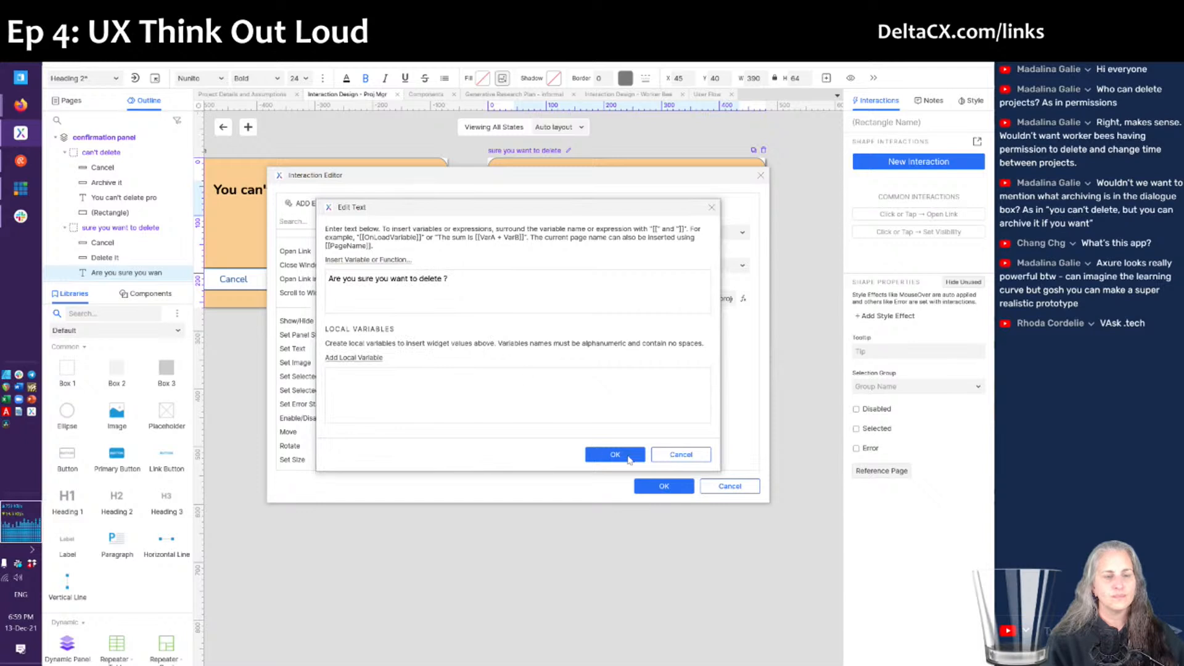
{"action": "left_click", "coordinate": [666, 458]}
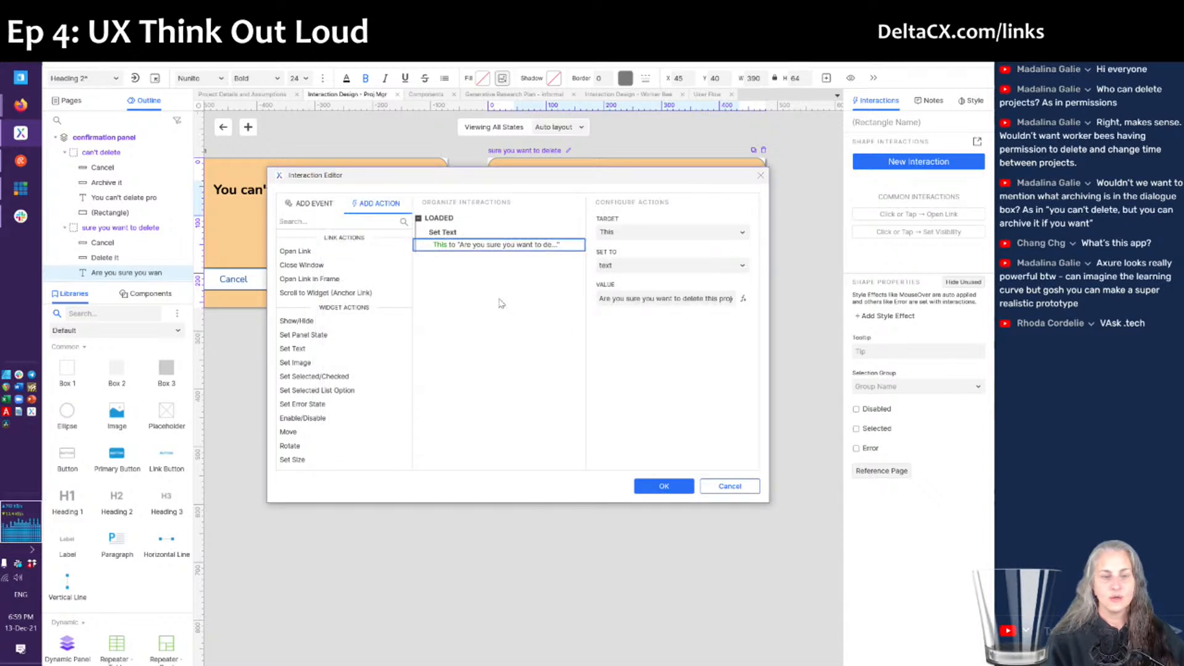
{"action": "scroll", "coordinate": [347, 400], "scroll_direction": "down", "scroll_amount": 5}
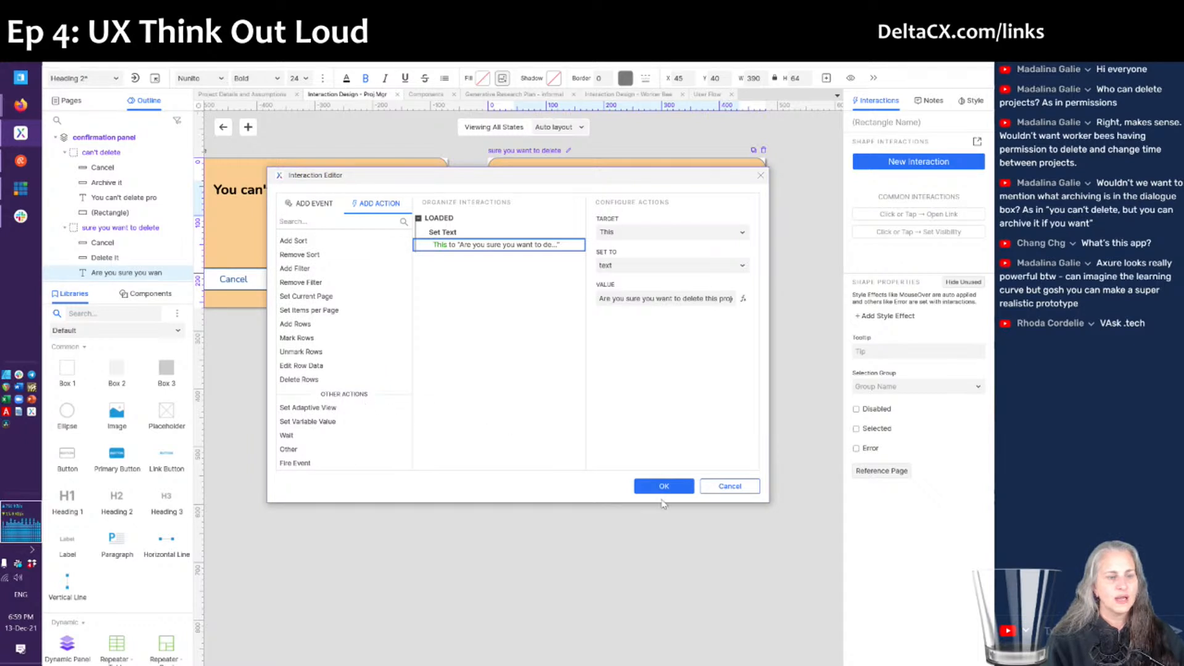
- Discard the on-load interaction and replace 'this project' with '[Project Number and Name]' in the question
{"action": "left_click", "coordinate": [730, 486]}
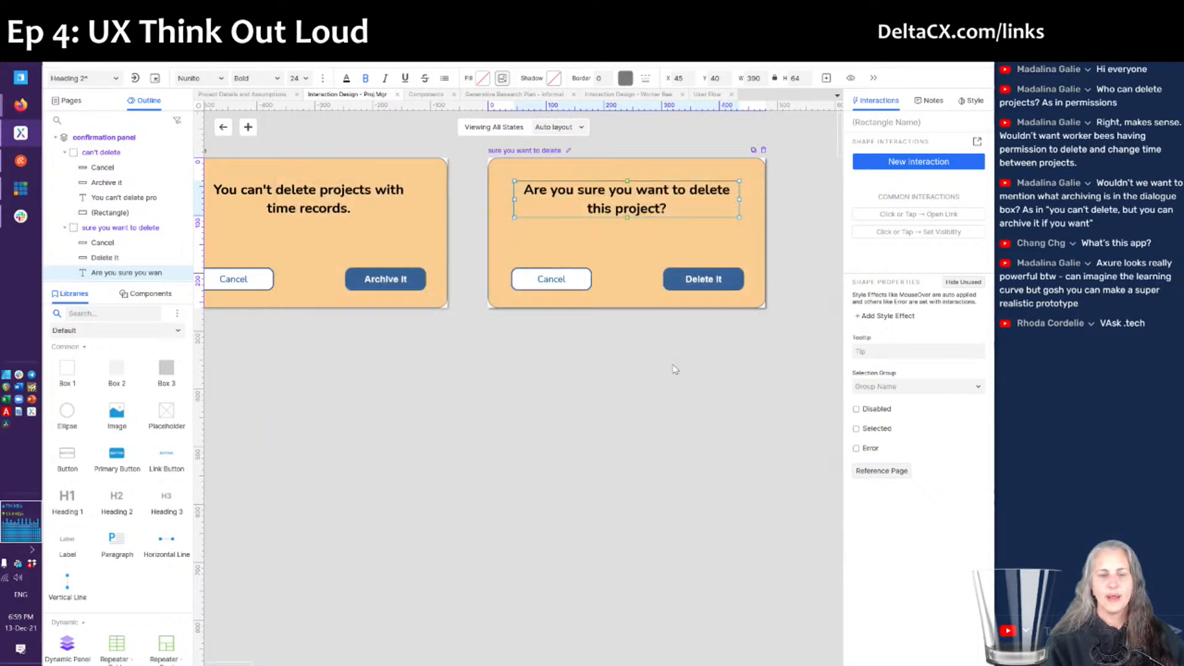
{"action": "double_click", "coordinate": [661, 208]}
{"action": "left_click", "coordinate": [660, 208]}
{"action": "key", "text": "ctrl+shift+Left"}
{"action": "key", "text": "ctrl+shift+Left"}
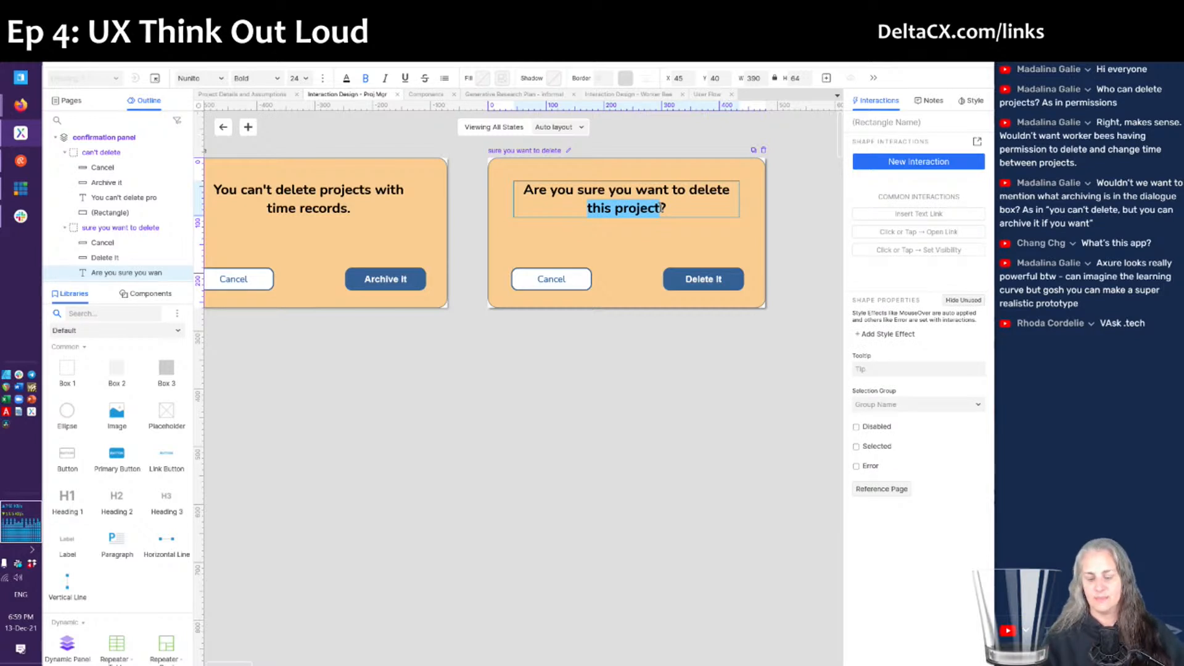
{"action": "type", "text": "[Project N"}
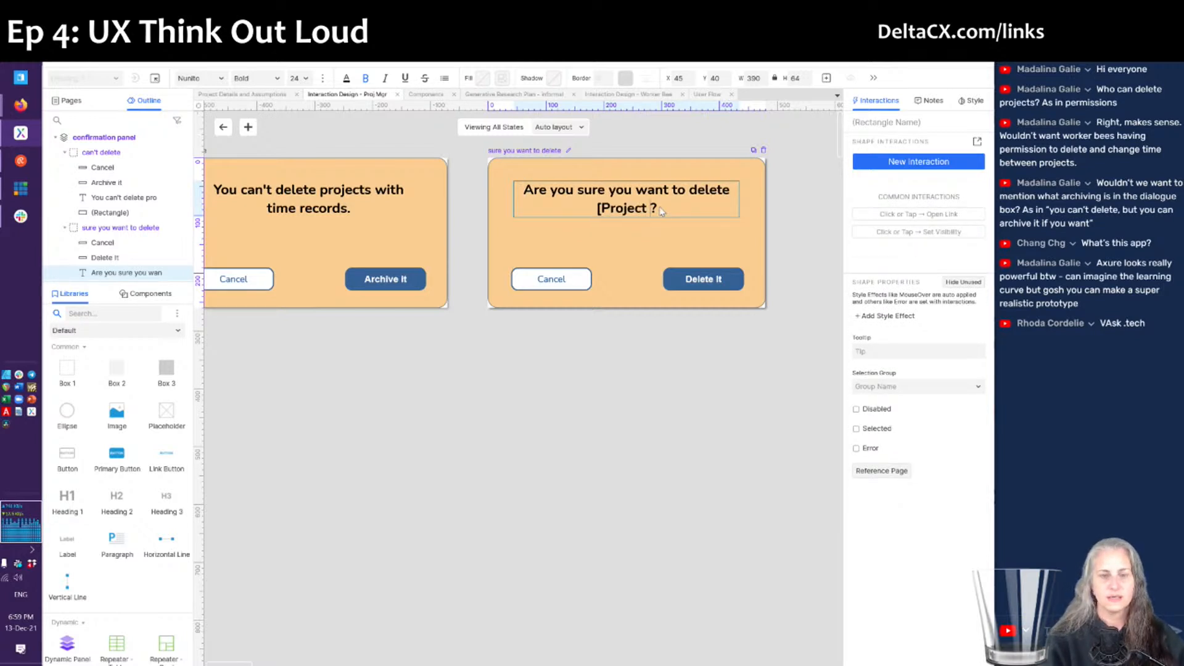
{"action": "type", "text": "umber and Name"}
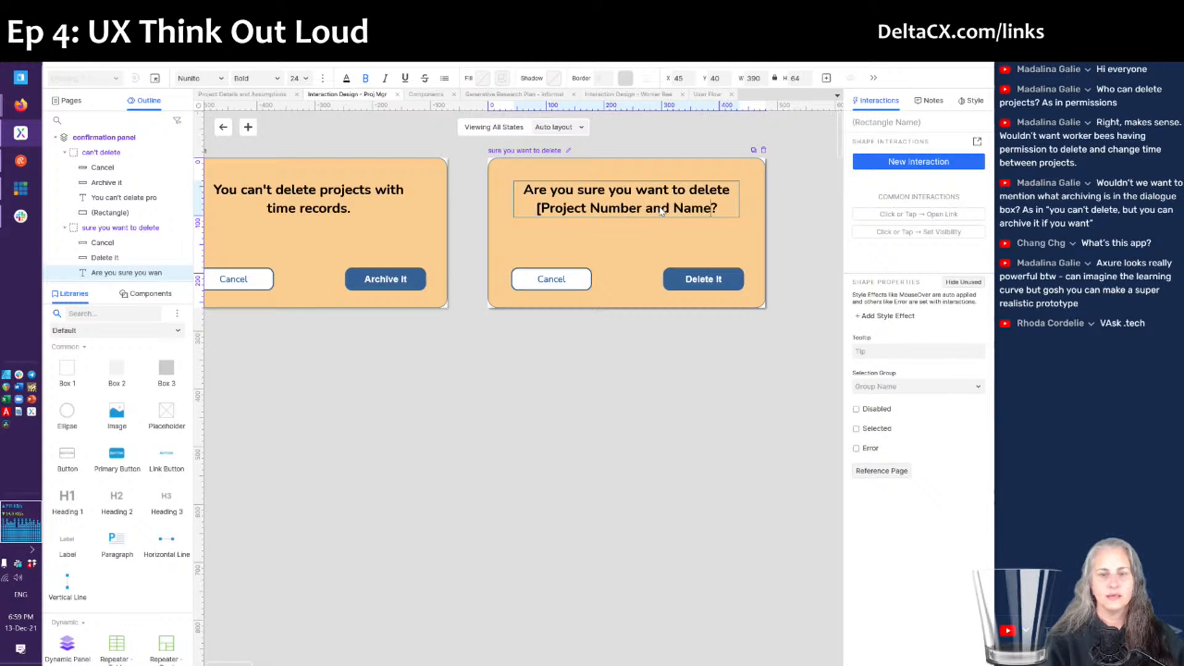
{"action": "type", "text": "]"}
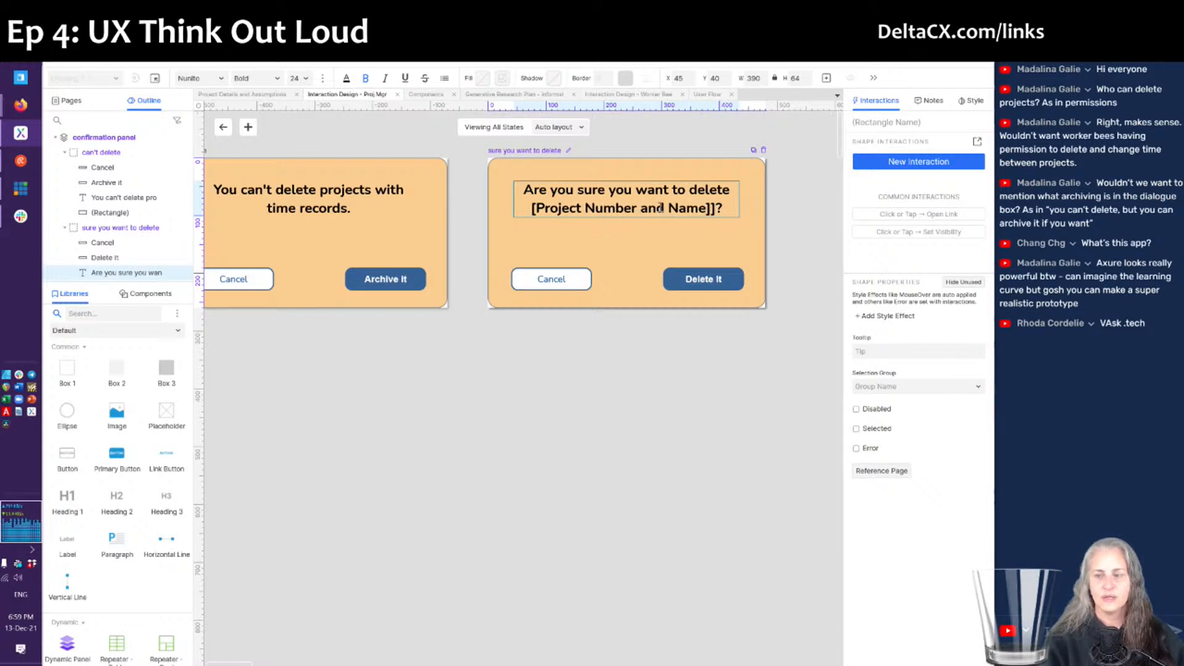
{"action": "key", "text": "Escape"}
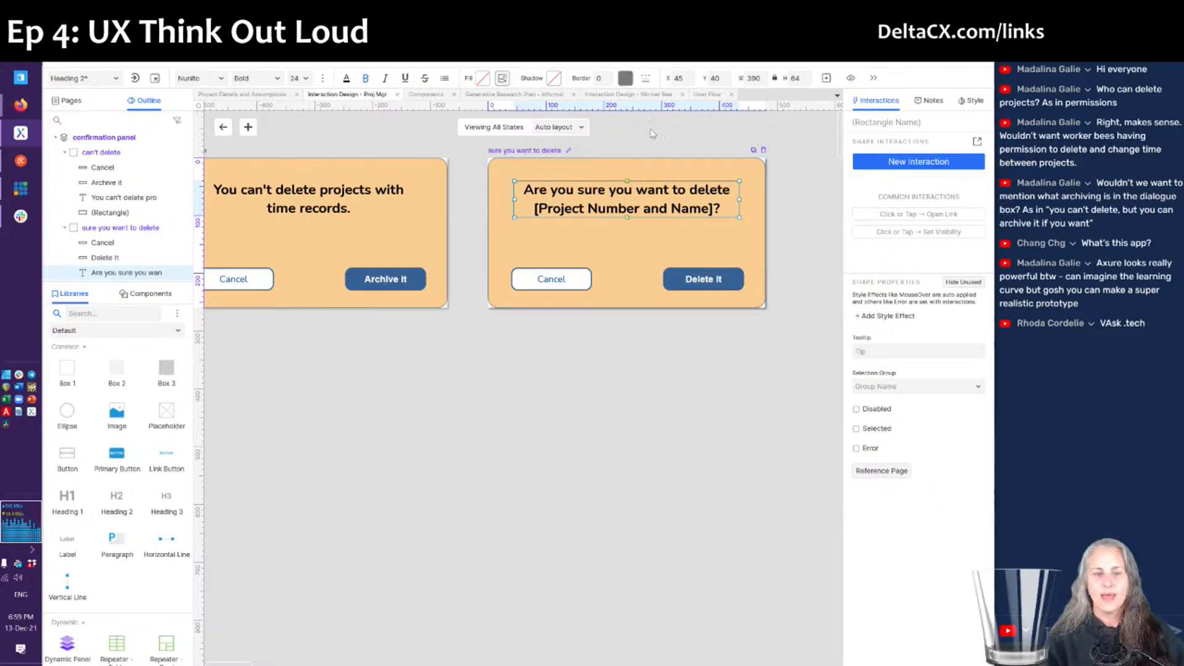
- Close the all-states view and the confirmation panel editing to return to the Projects page
{"action": "left_click", "coordinate": [223, 127]}
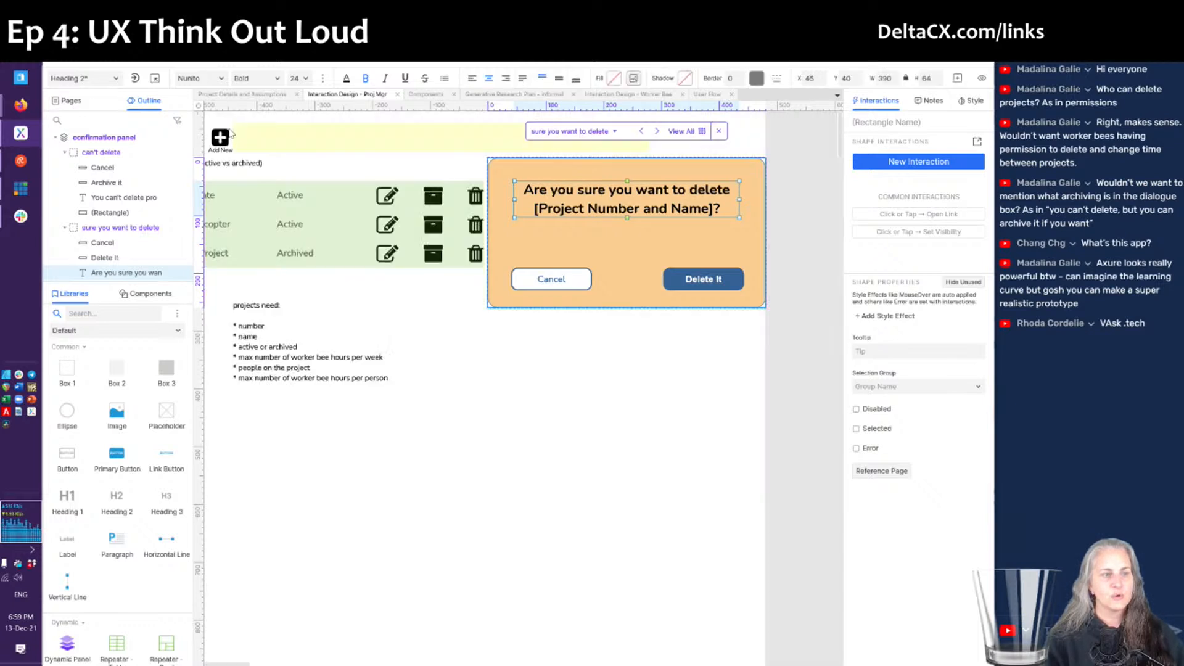
{"action": "left_click", "coordinate": [476, 339]}
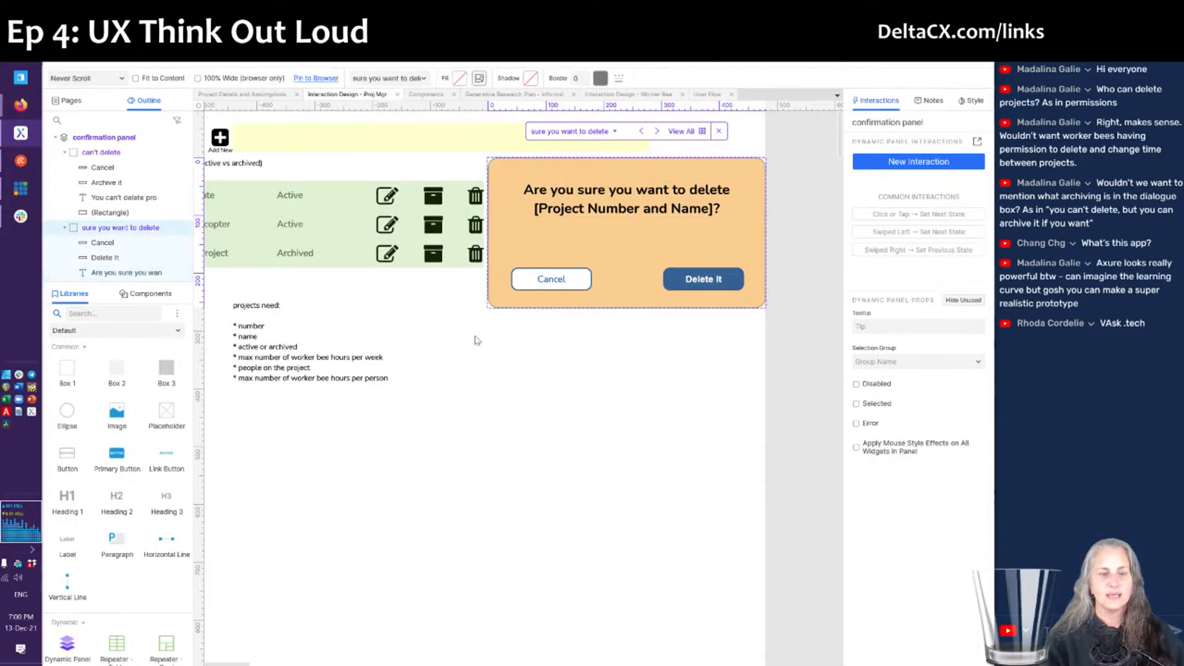
{"action": "left_click", "coordinate": [479, 234]}
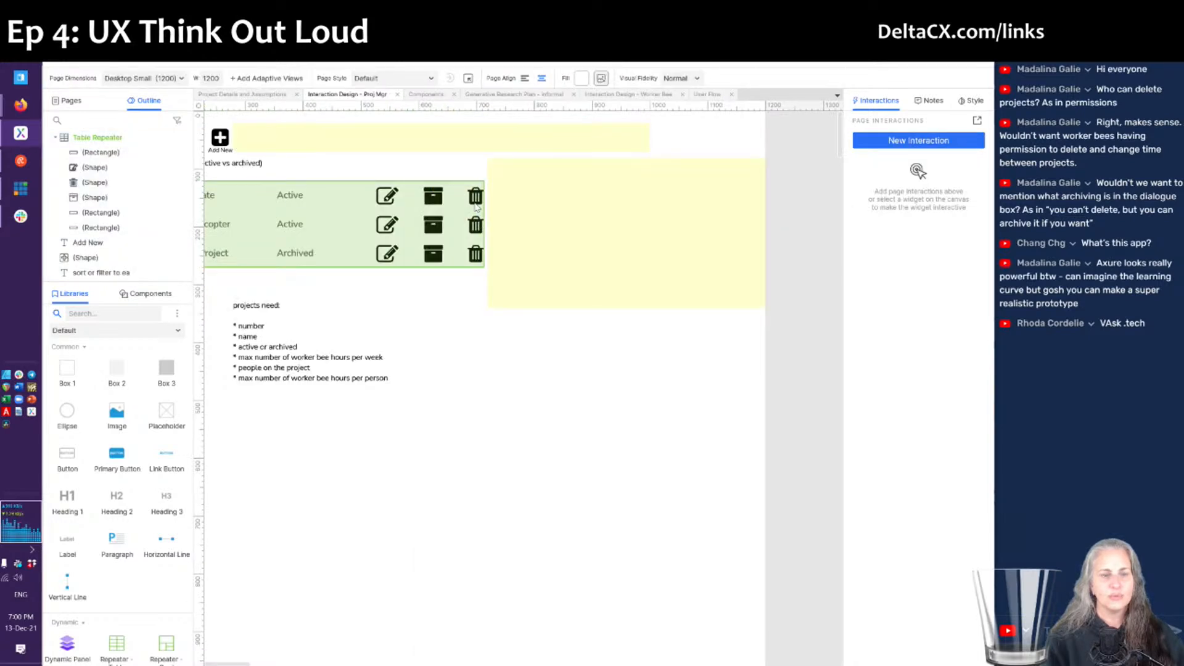
- Duplicate the trash icon's time-records case as an Else If case checking Has_Time_Assoc equals 'No'
{"action": "double_click", "coordinate": [477, 208]}
{"action": "left_click", "coordinate": [476, 197]}
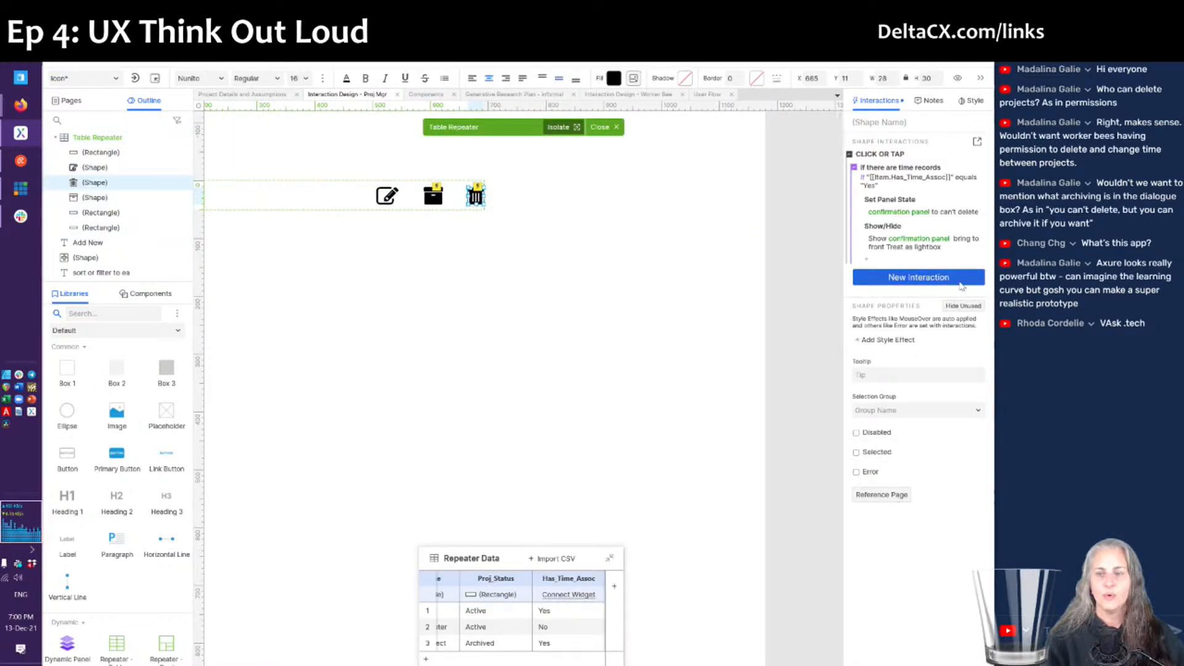
{"action": "left_click", "coordinate": [926, 170]}
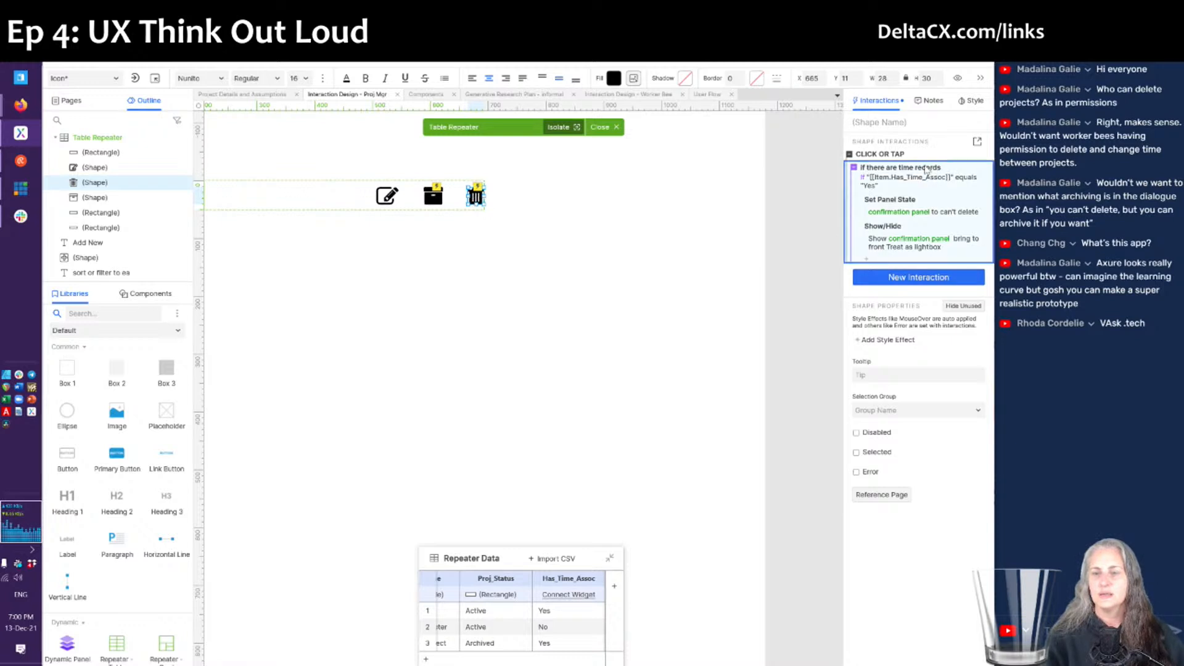
{"action": "key", "text": "ctrl+d"}
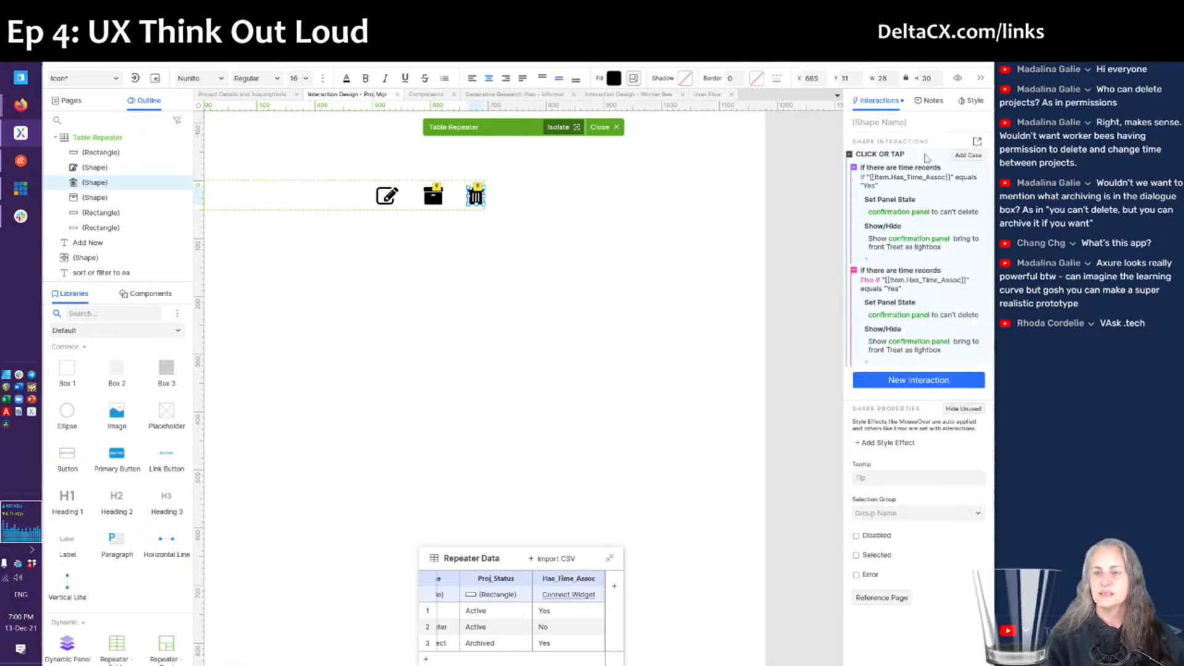
{"action": "double_click", "coordinate": [926, 159]}
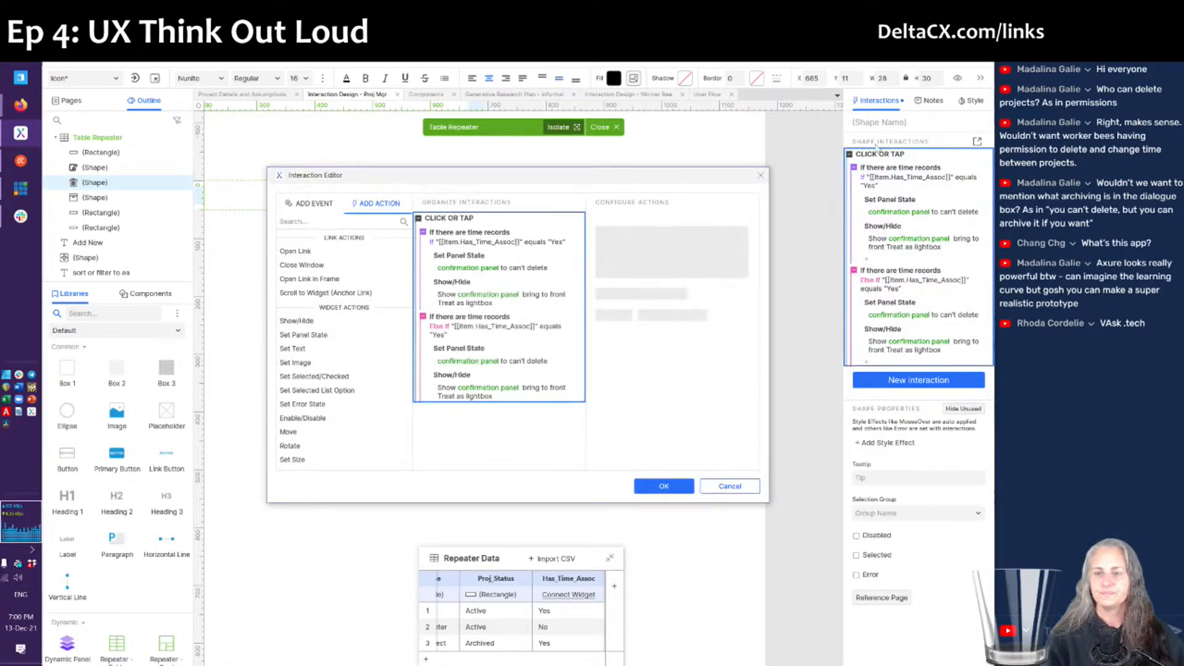
{"action": "left_click", "coordinate": [497, 334]}
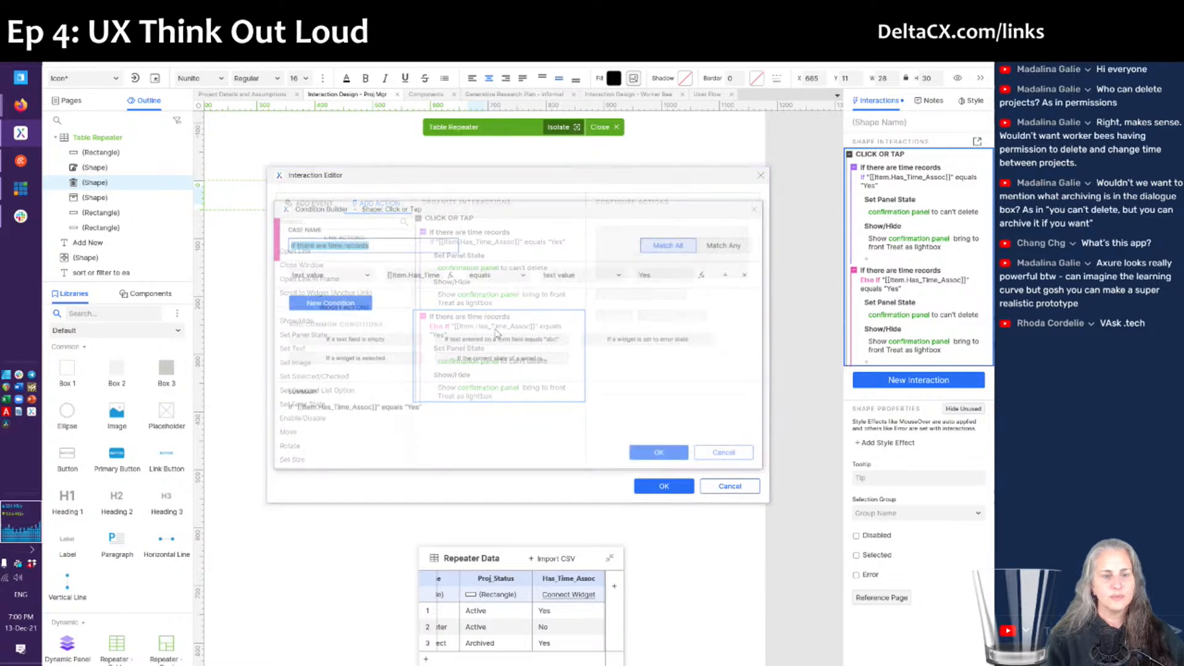
{"action": "left_click", "coordinate": [663, 276]}
{"action": "double_click", "coordinate": [663, 276]}
{"action": "type", "text": "No"}
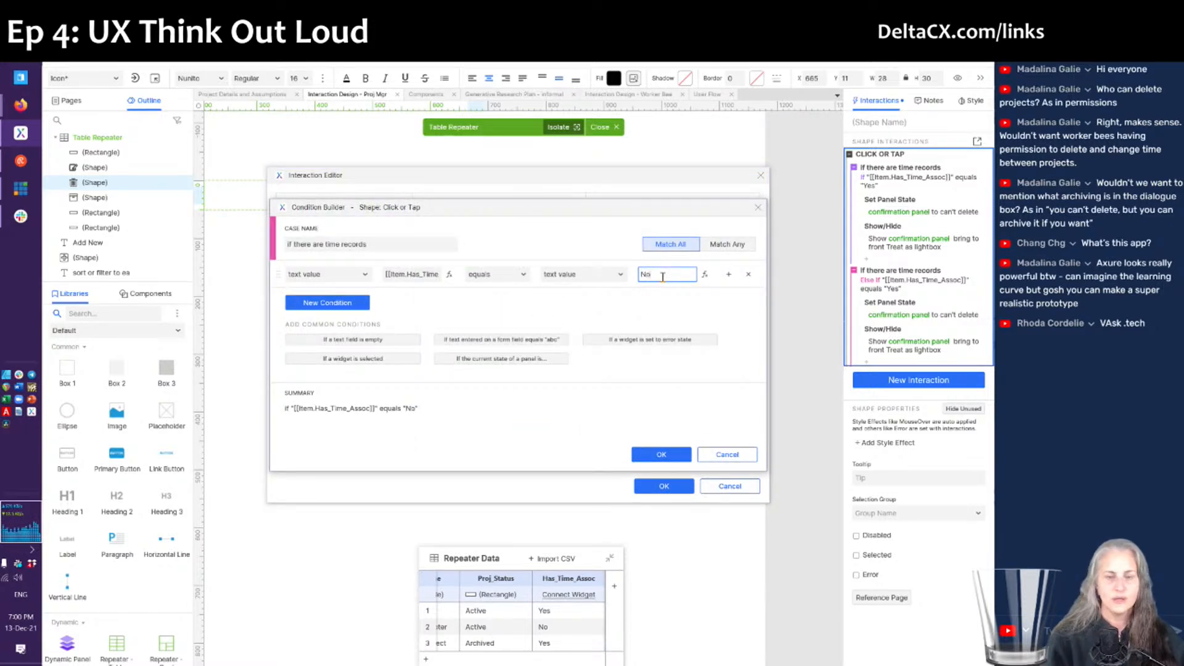
{"action": "left_click", "coordinate": [661, 456]}
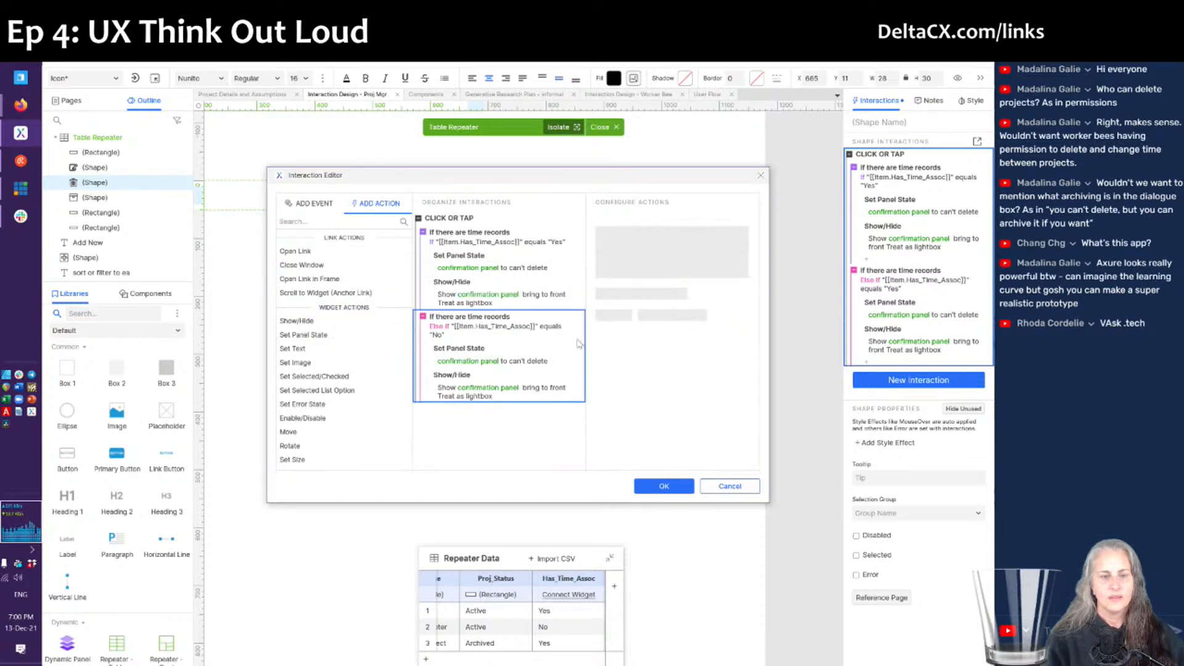
- Make the No case set the panel to 'sure you want to delete' and save the interaction
{"action": "left_click", "coordinate": [470, 362]}
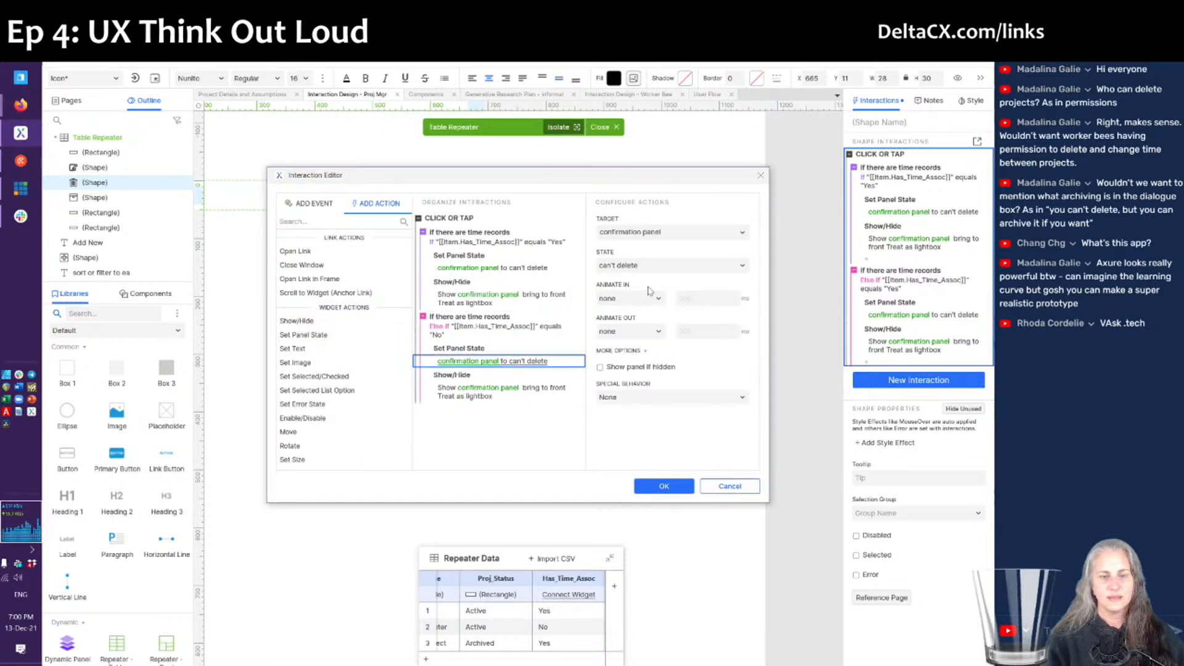
{"action": "left_click", "coordinate": [645, 270]}
{"action": "left_click", "coordinate": [638, 297]}
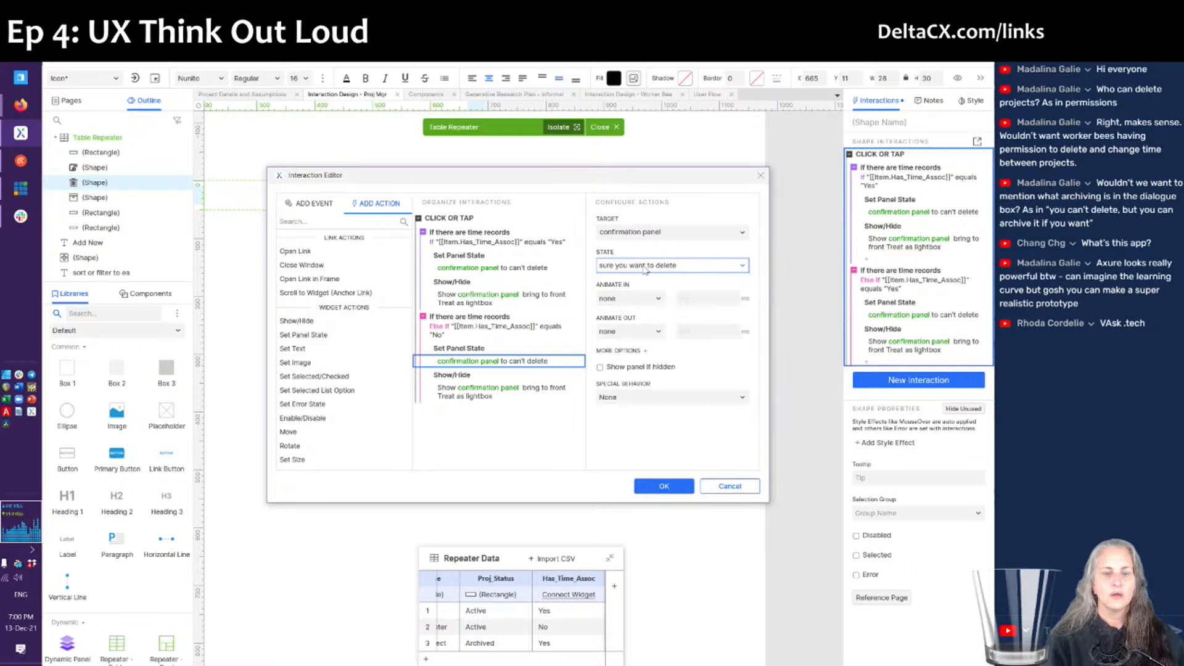
{"action": "left_click", "coordinate": [661, 492]}
{"action": "left_click", "coordinate": [546, 397]}
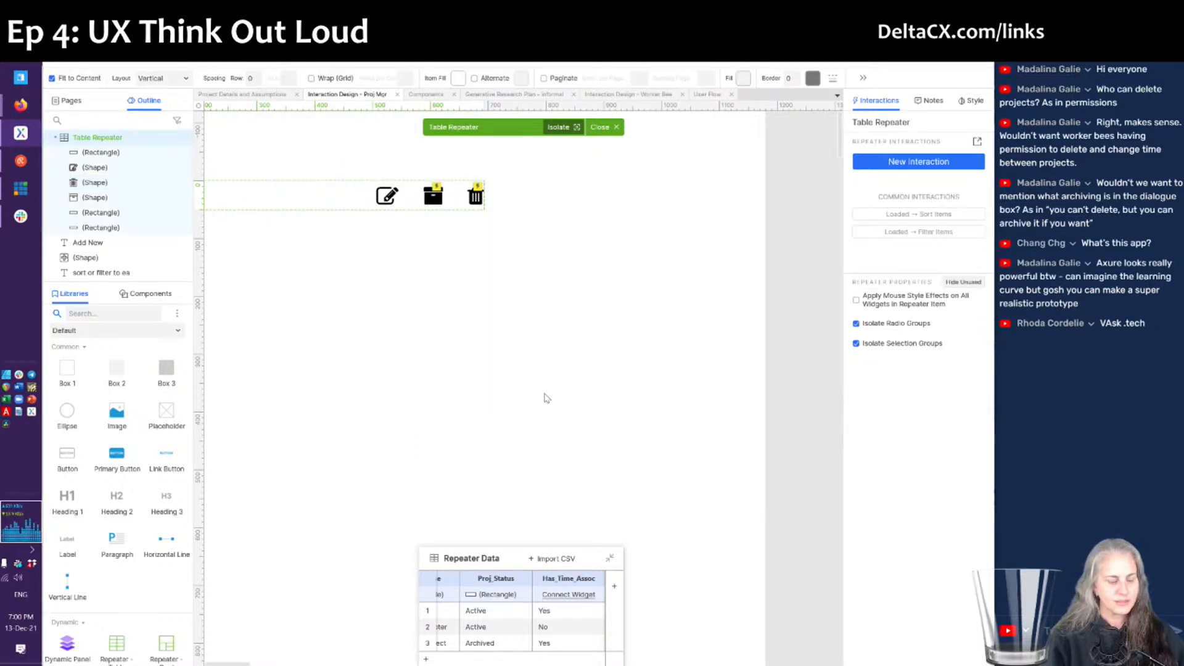
{"action": "key", "text": "alt+Tab"}
{"action": "key", "text": "F5"}
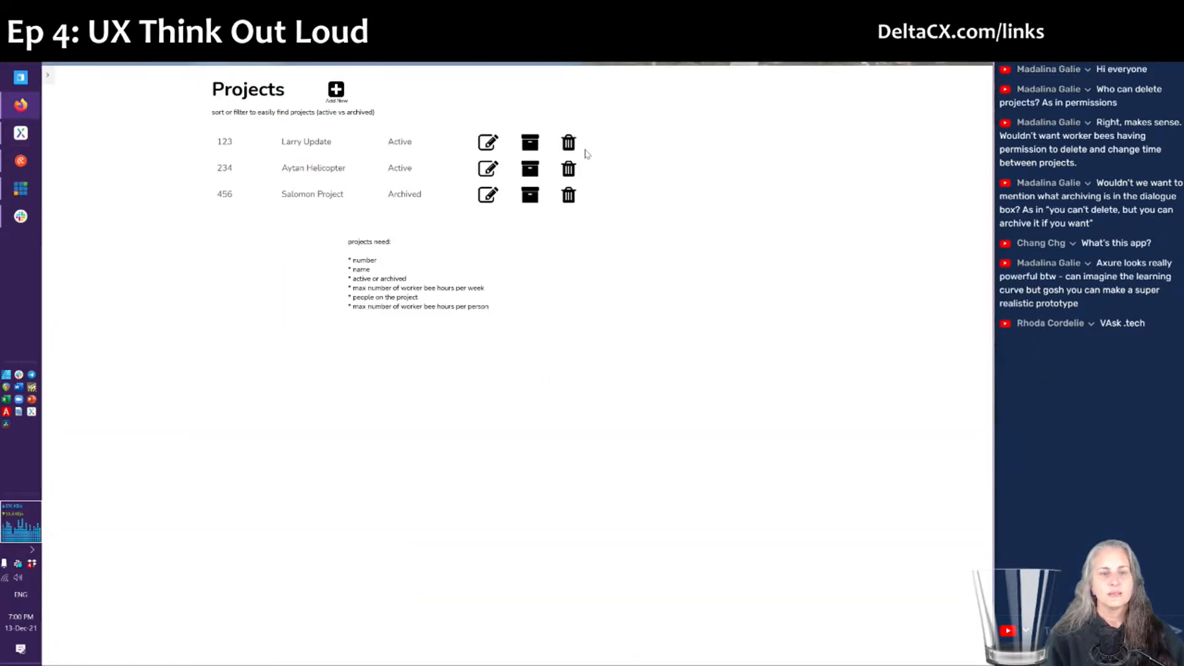
{"action": "left_click", "coordinate": [574, 146]}
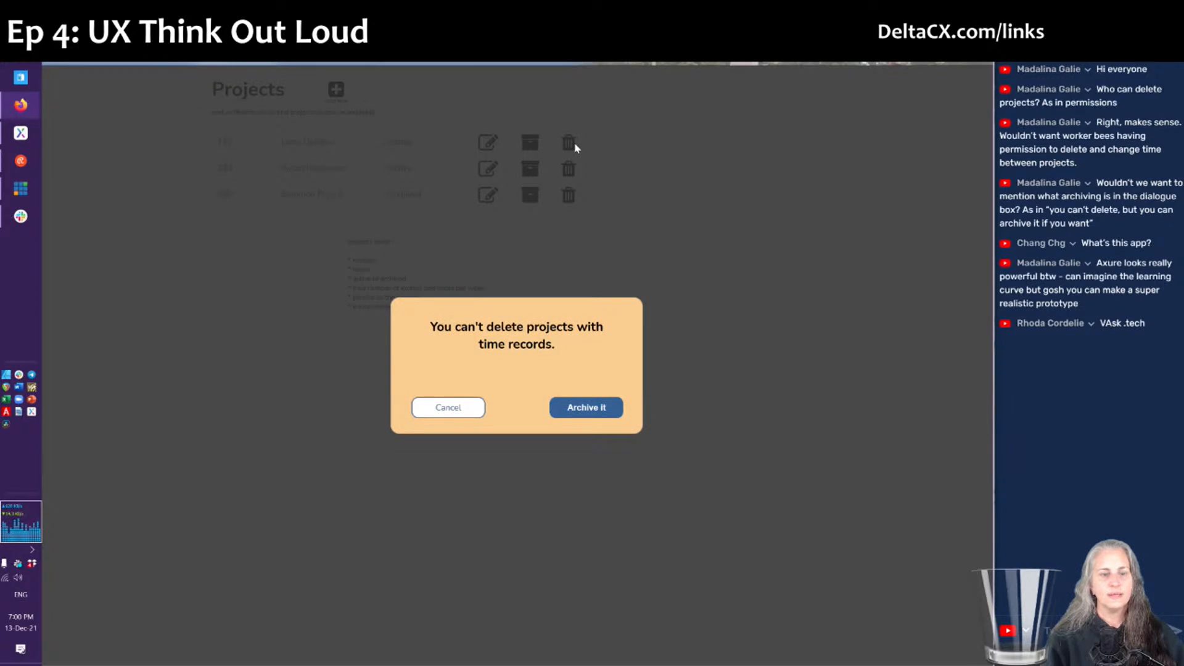
{"action": "left_click", "coordinate": [651, 261]}
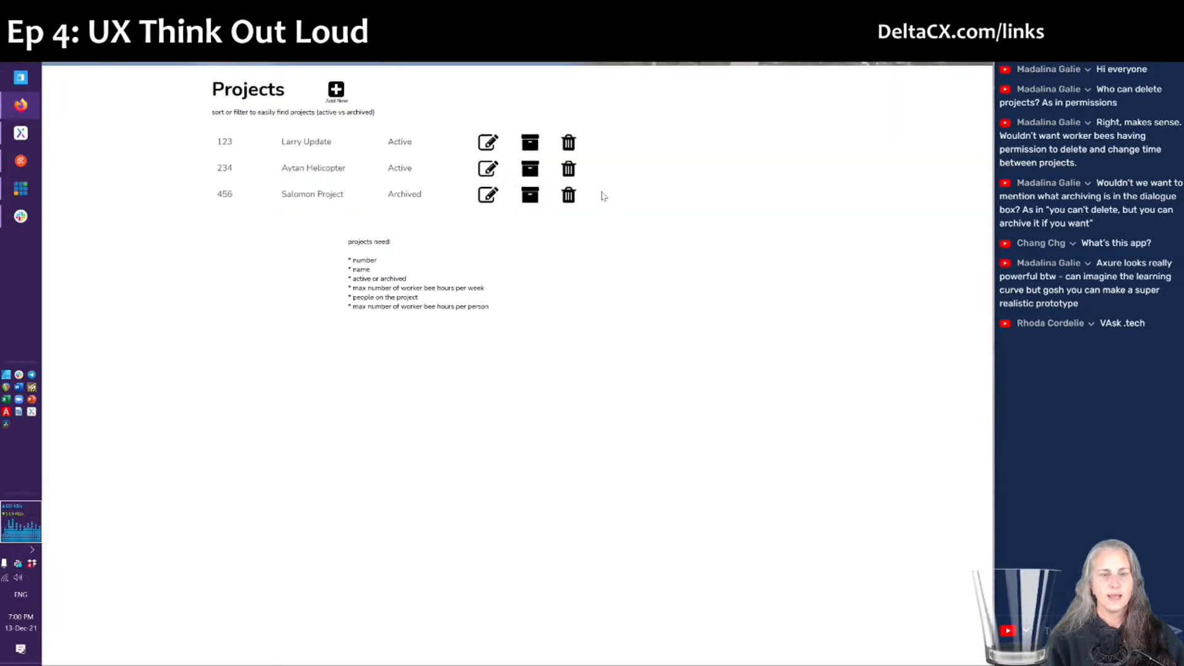
{"action": "left_click", "coordinate": [569, 171]}
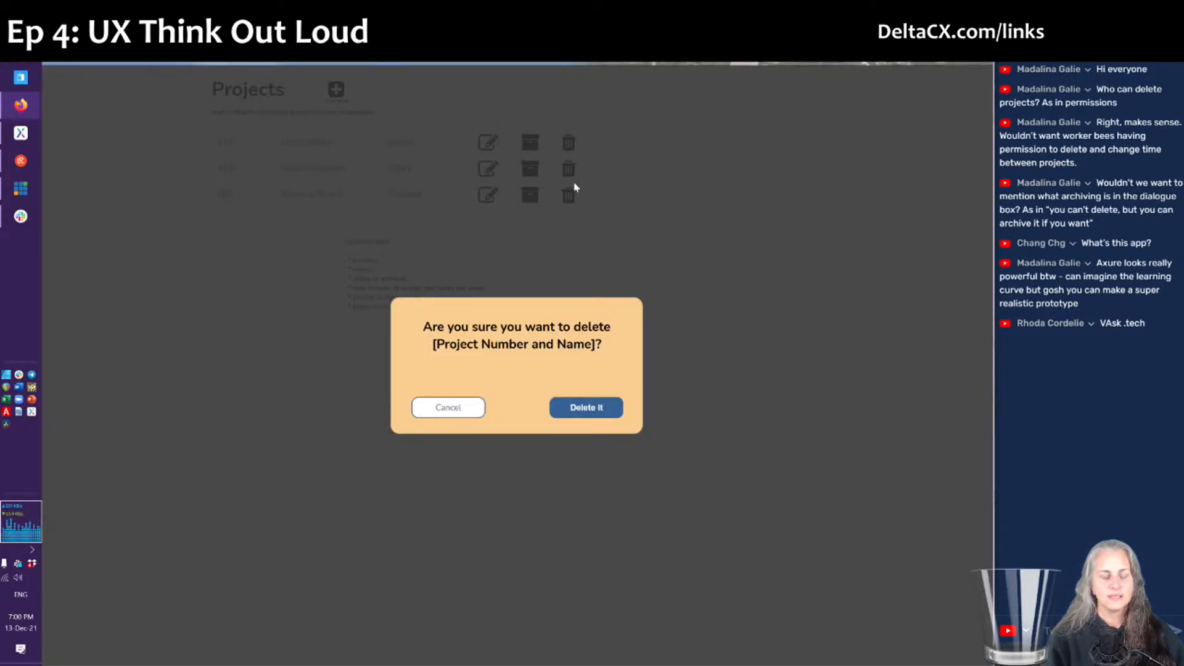
{"action": "left_click", "coordinate": [717, 341]}
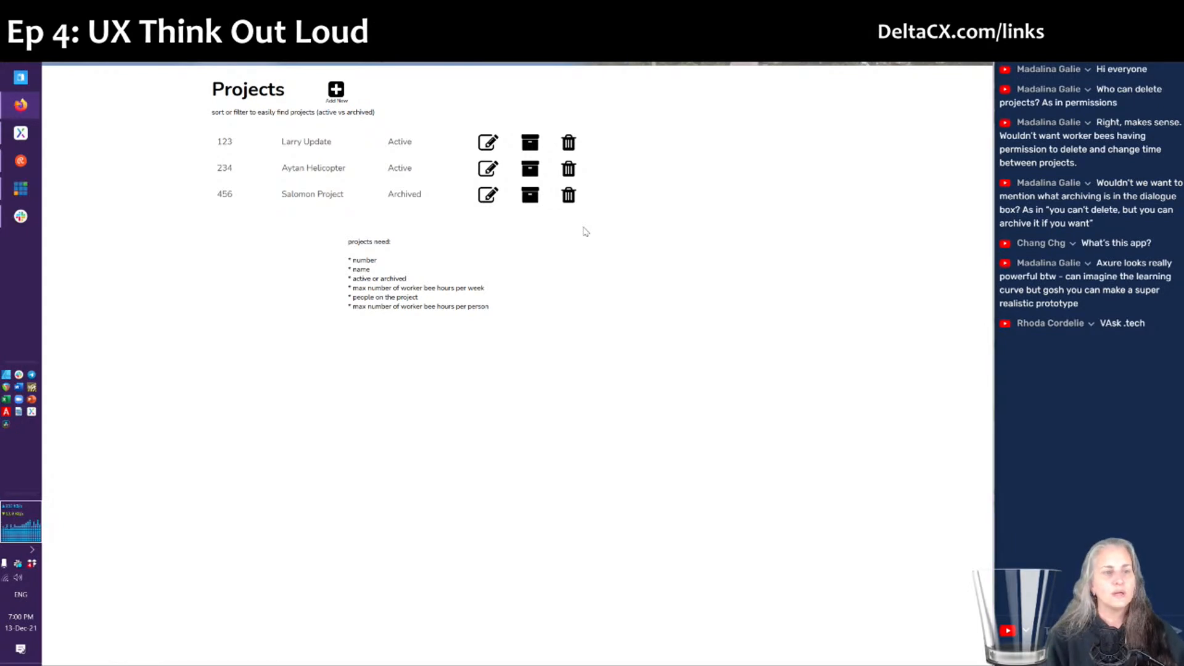
{"action": "key", "text": "alt+Tab"}
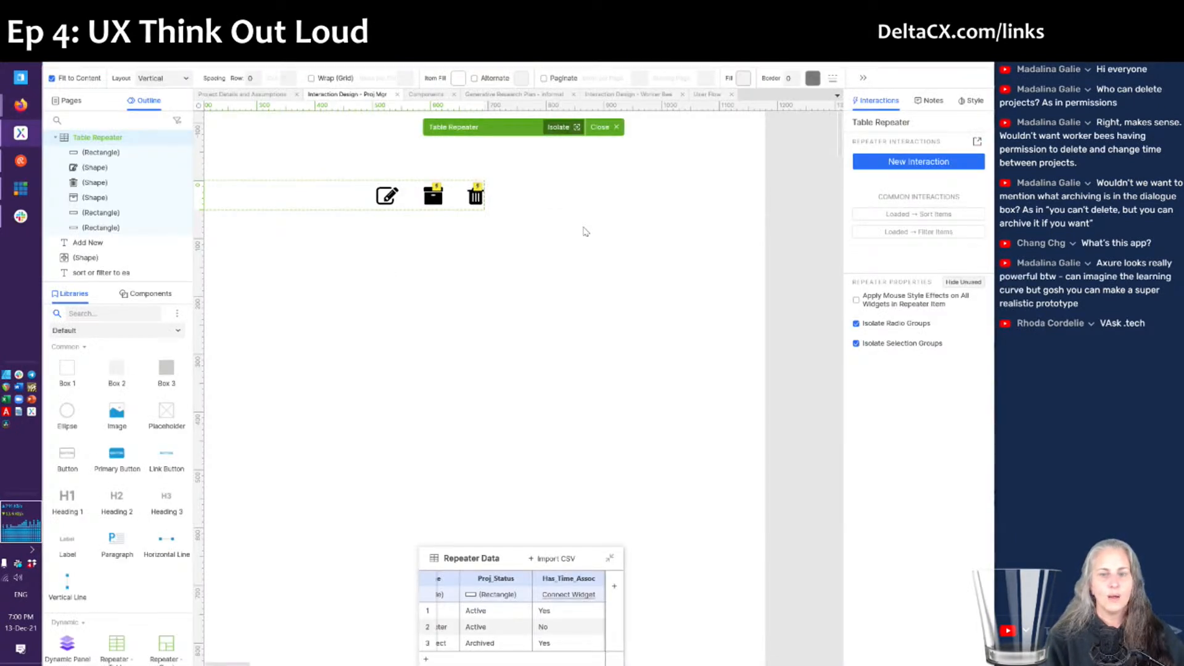
- Place the projects-need notes and sort/filter label right of the table, then open the Table Repeater's data grid
{"action": "double_click", "coordinate": [345, 283]}
{"action": "scroll", "coordinate": [513, 407], "scroll_direction": "left", "scroll_amount": 3}
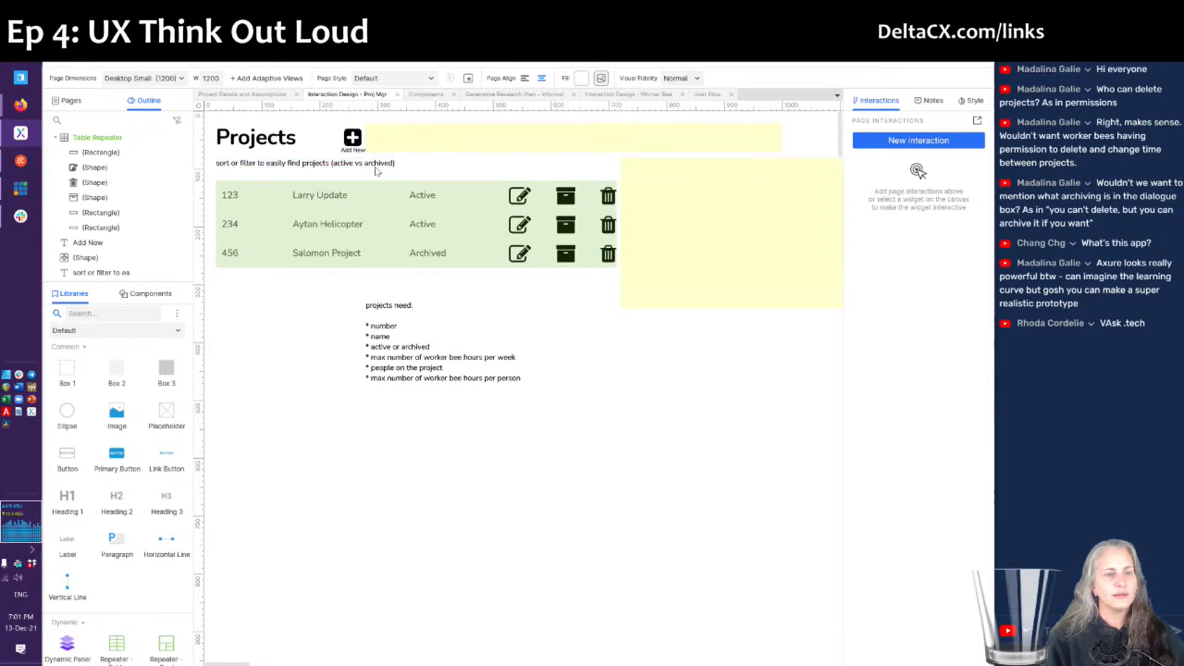
{"action": "left_click_drag", "start_coordinate": [356, 168], "coordinate": [463, 457]}
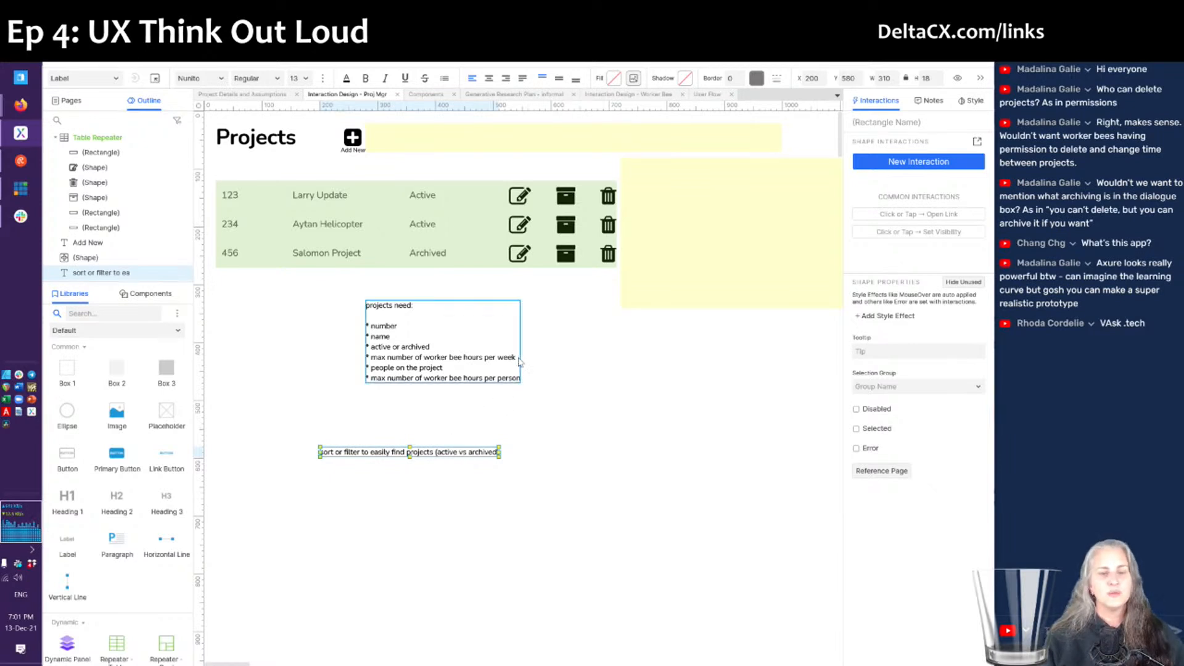
{"action": "left_click_drag", "start_coordinate": [430, 372], "coordinate": [690, 402]}
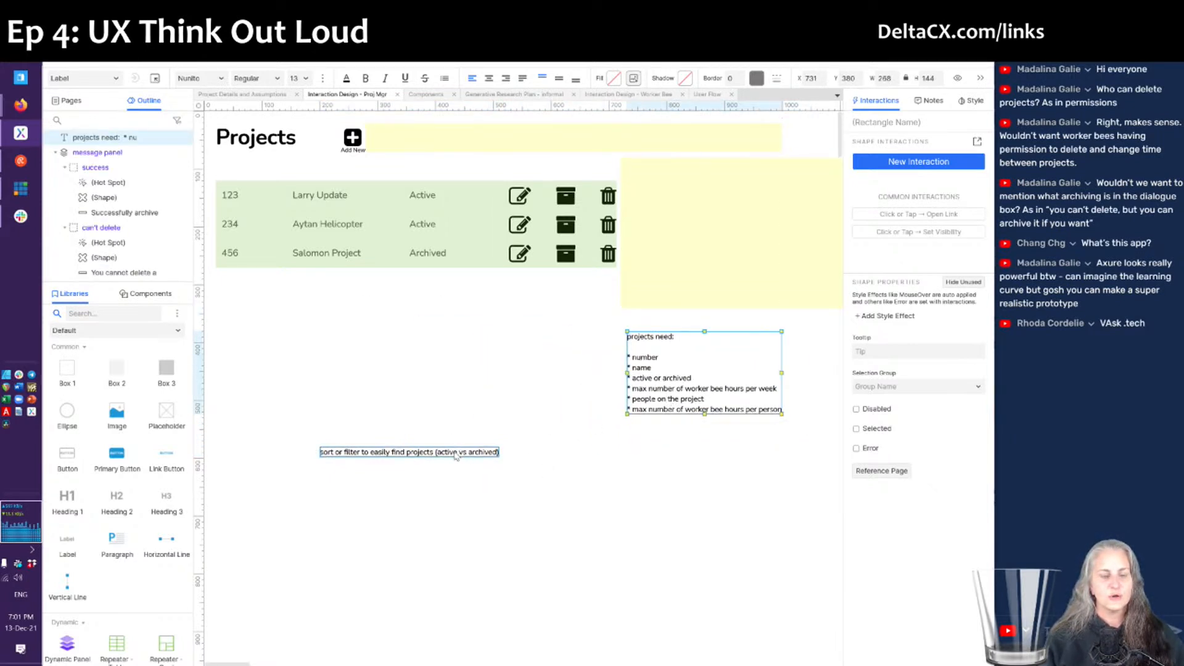
{"action": "left_click_drag", "start_coordinate": [455, 456], "coordinate": [760, 463]}
{"action": "double_click", "coordinate": [346, 230]}
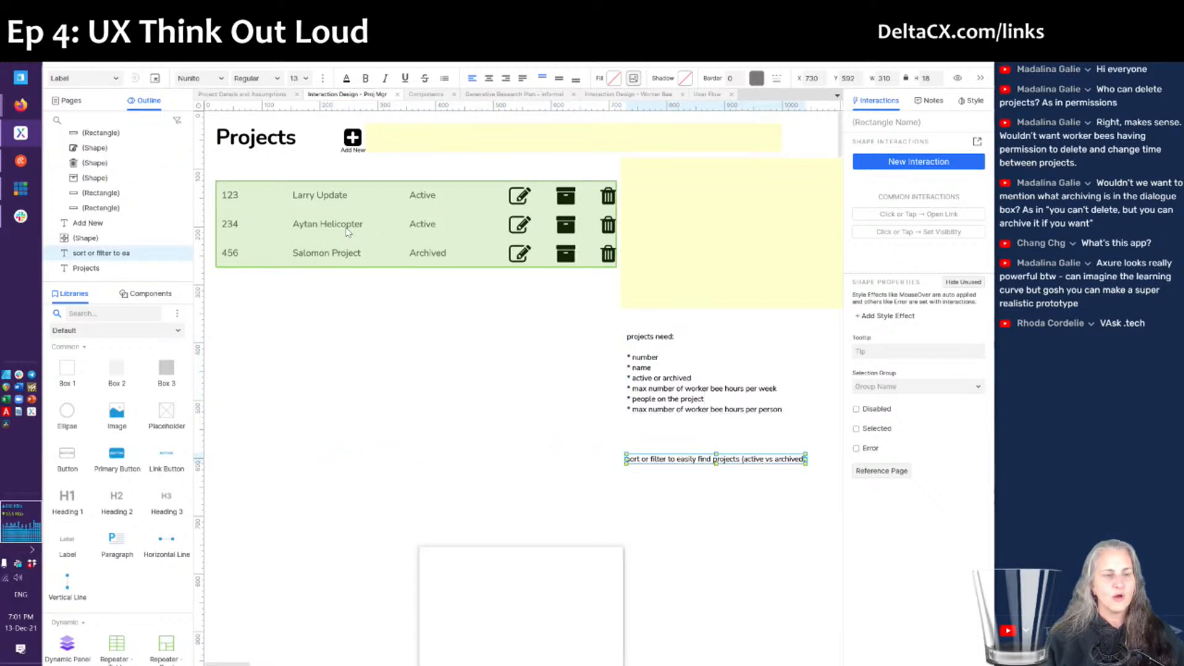
{"action": "scroll", "coordinate": [462, 617], "scroll_direction": "left", "scroll_amount": 5}
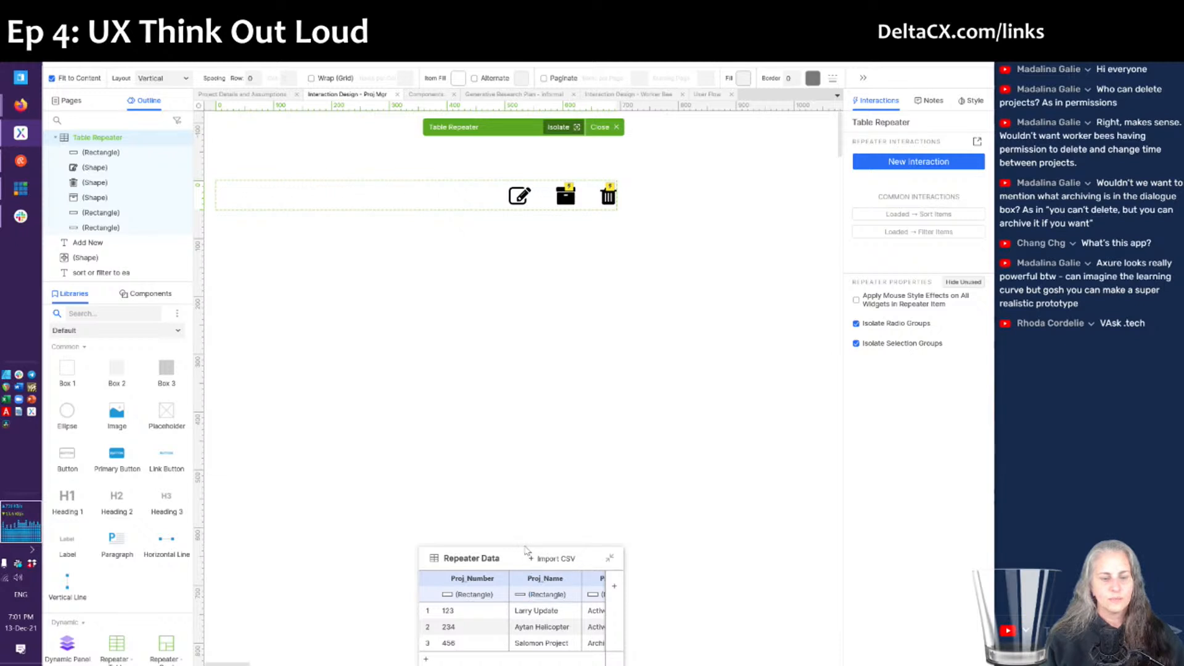
- Enlarge the repeater data grid and add row 4: project 897, Active, time record Yes
{"action": "left_click_drag", "start_coordinate": [525, 548], "coordinate": [525, 453]}
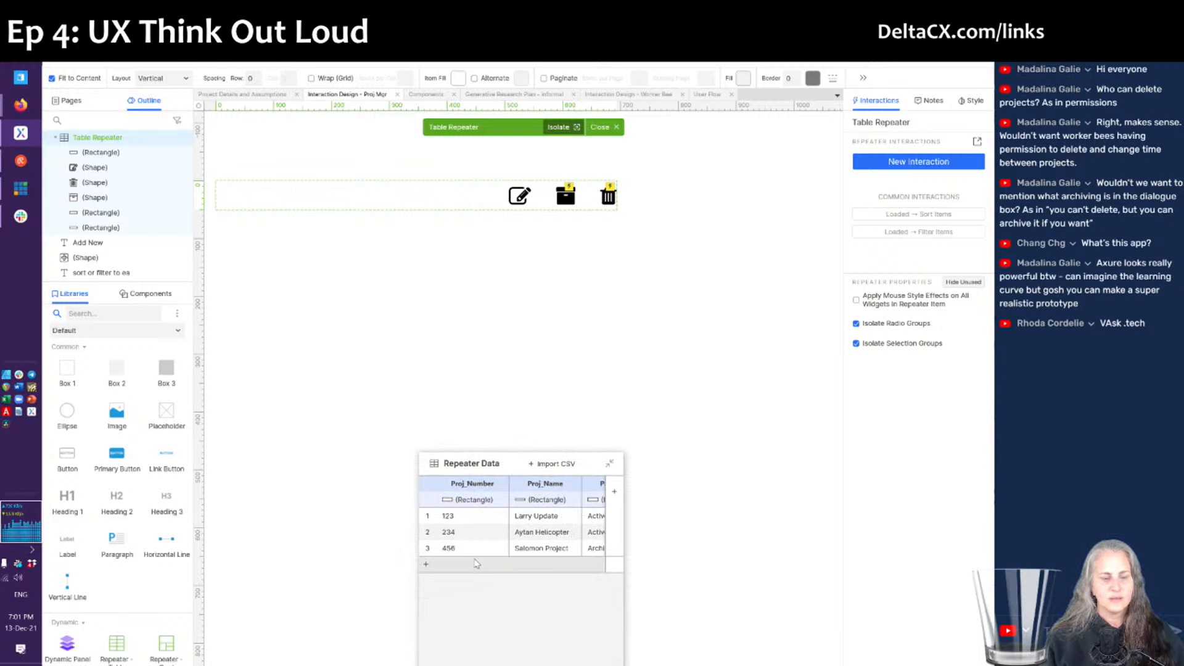
{"action": "left_click", "coordinate": [435, 566]}
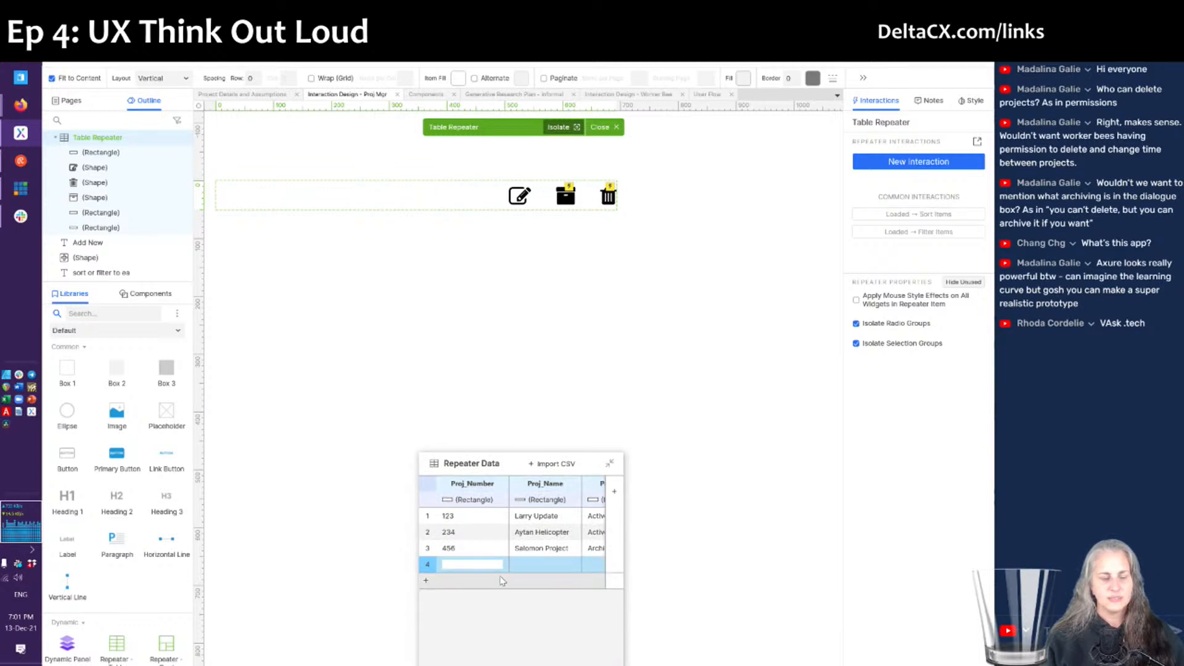
{"action": "type", "text": "897"}
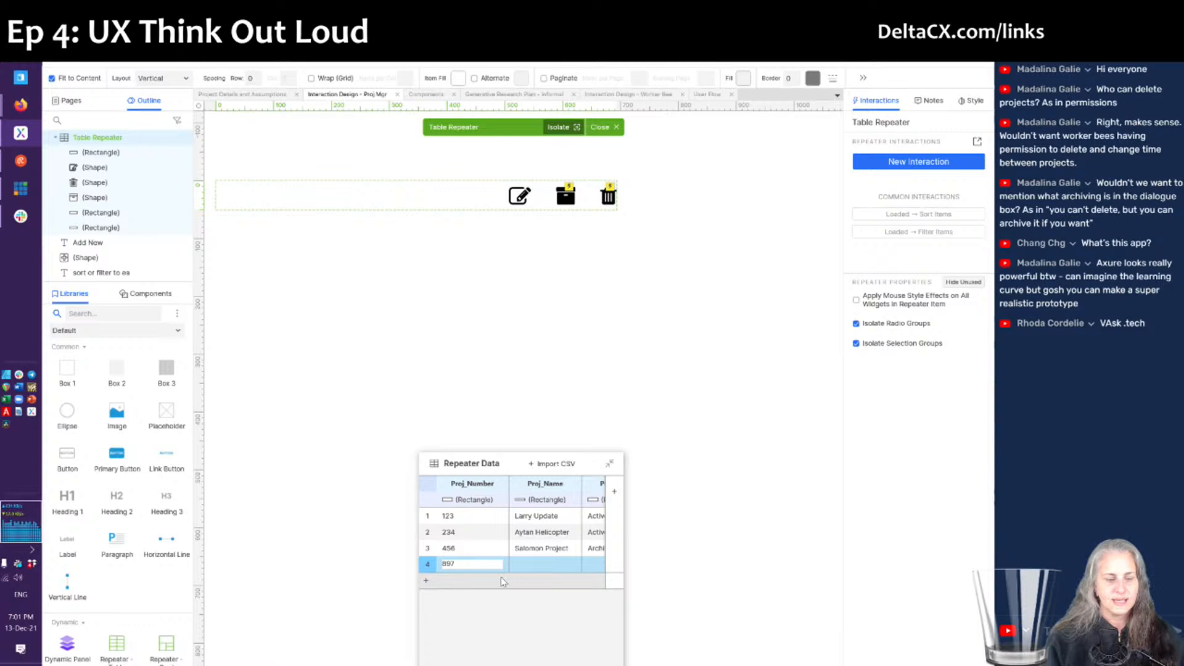
{"action": "key", "text": "Tab"}
{"action": "type", "text": "Madalina Projec"}
{"action": "key", "text": "Tab"}
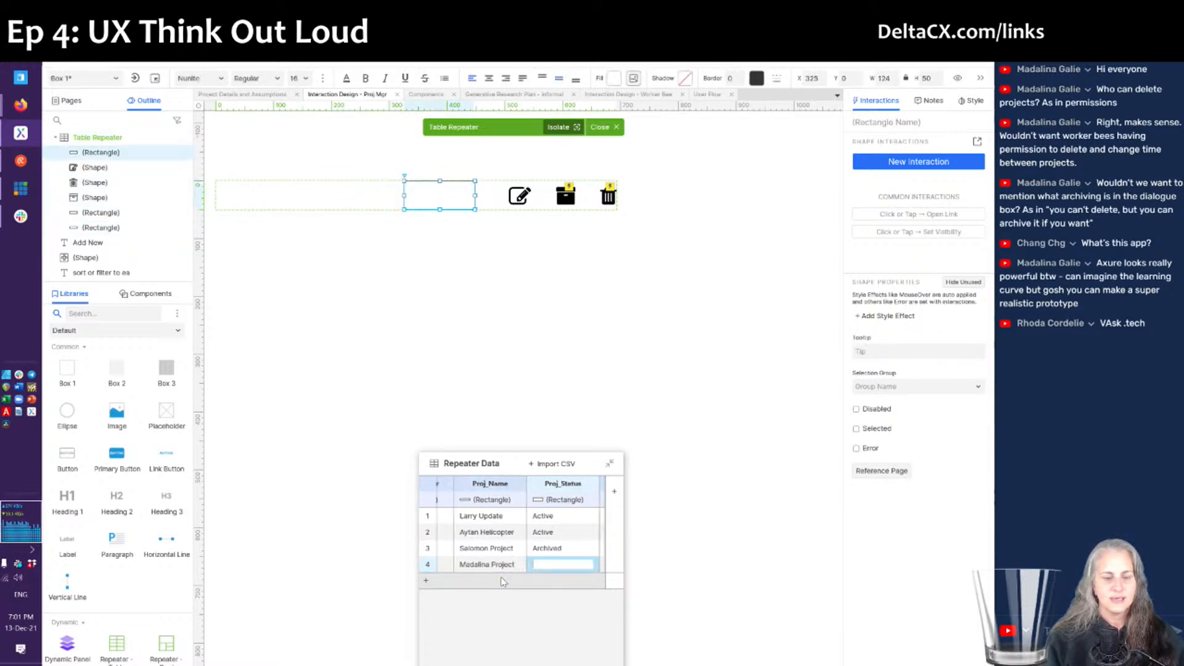
{"action": "type", "text": "Actn"}
{"action": "type", "text": "ve"}
{"action": "key", "text": "Tab"}
{"action": "type", "text": "Yes"}
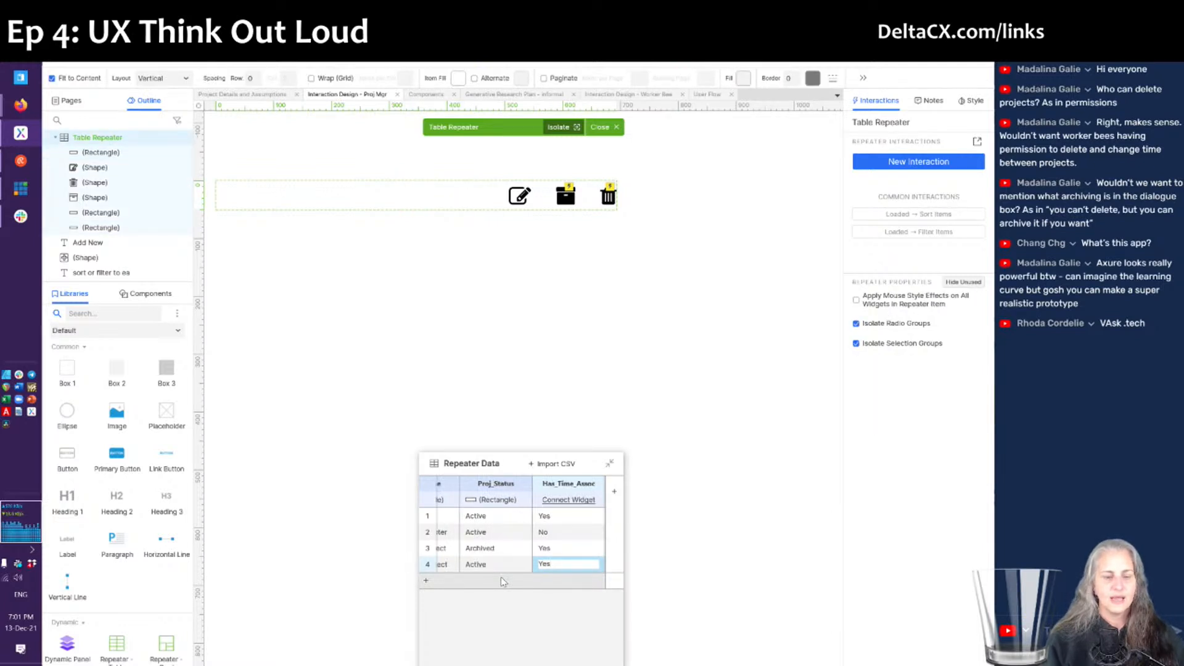
- Add row 5: project 345 with an 'Project' name, Archived, time record Yes
{"action": "left_click", "coordinate": [501, 579]}
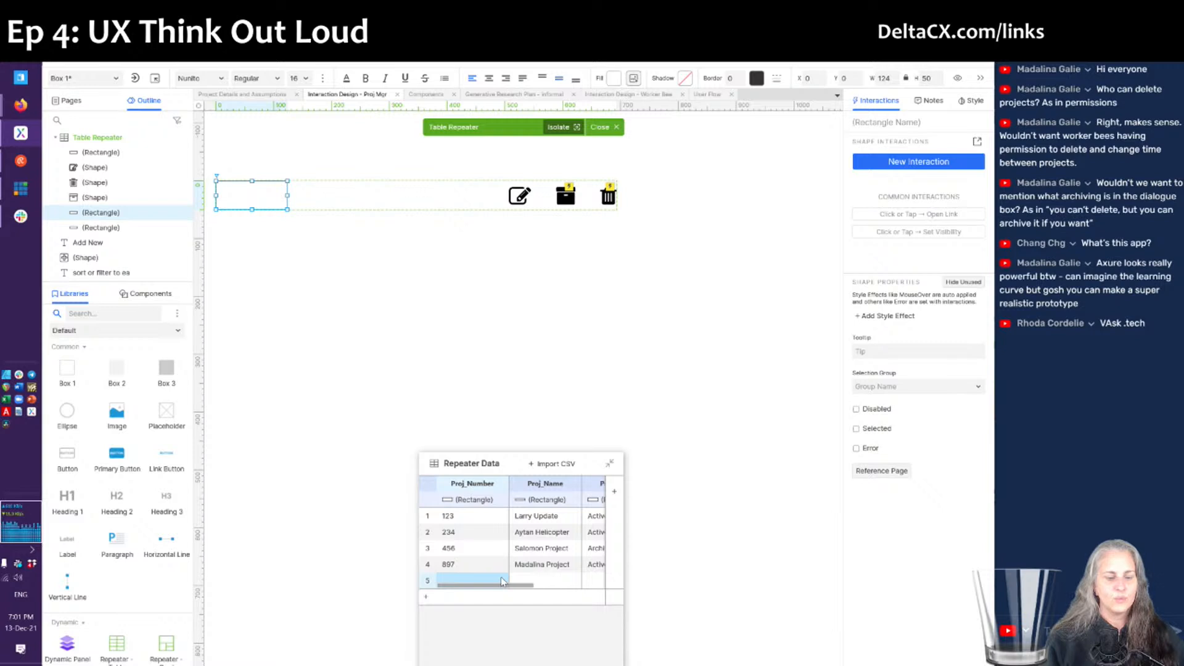
{"action": "type", "text": "345"}
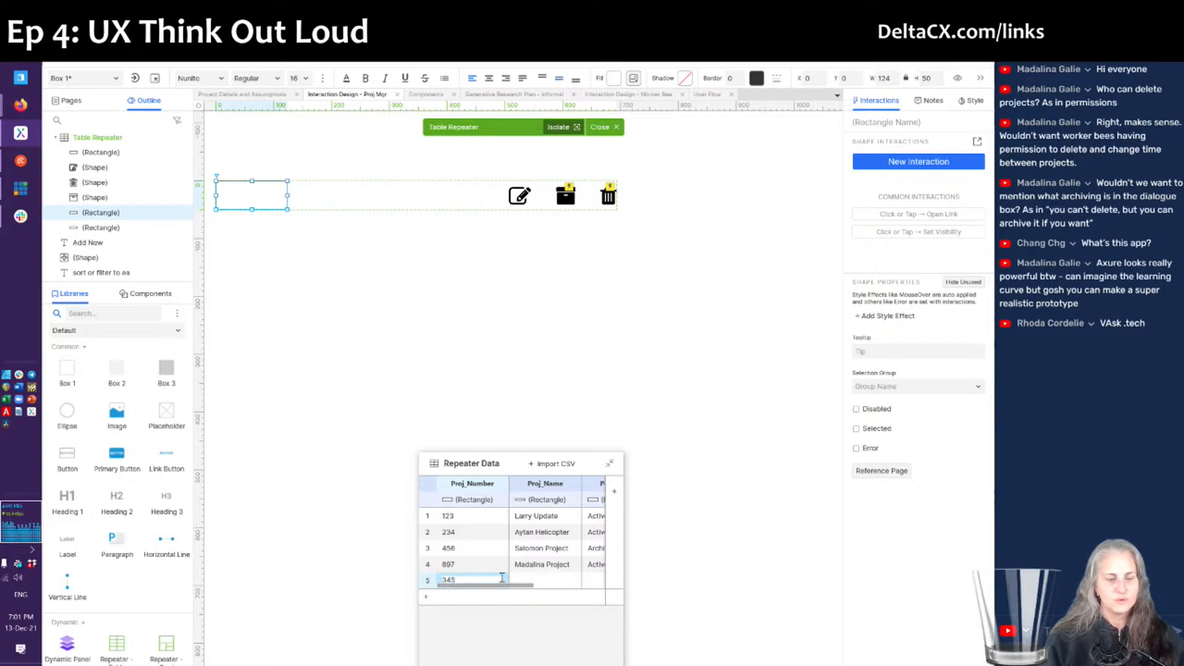
{"action": "key", "text": "Tab"}
{"action": "type", "text": "Change"}
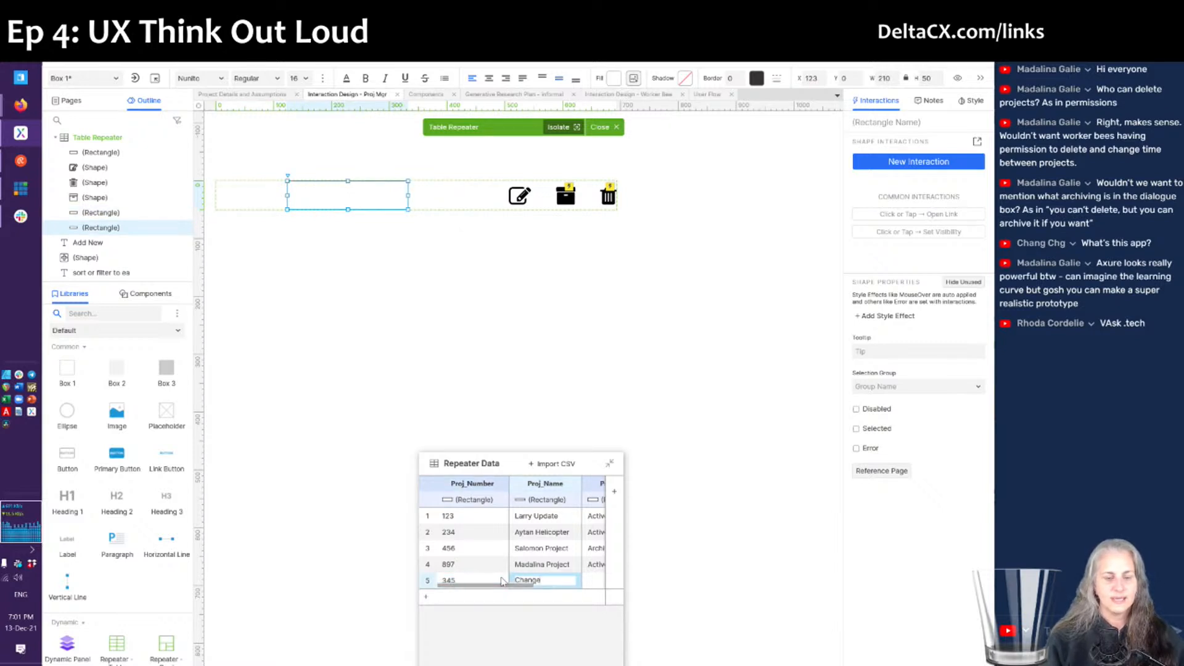
{"action": "key", "text": "BackSpace"}
{"action": "type", "text": "Pr"}
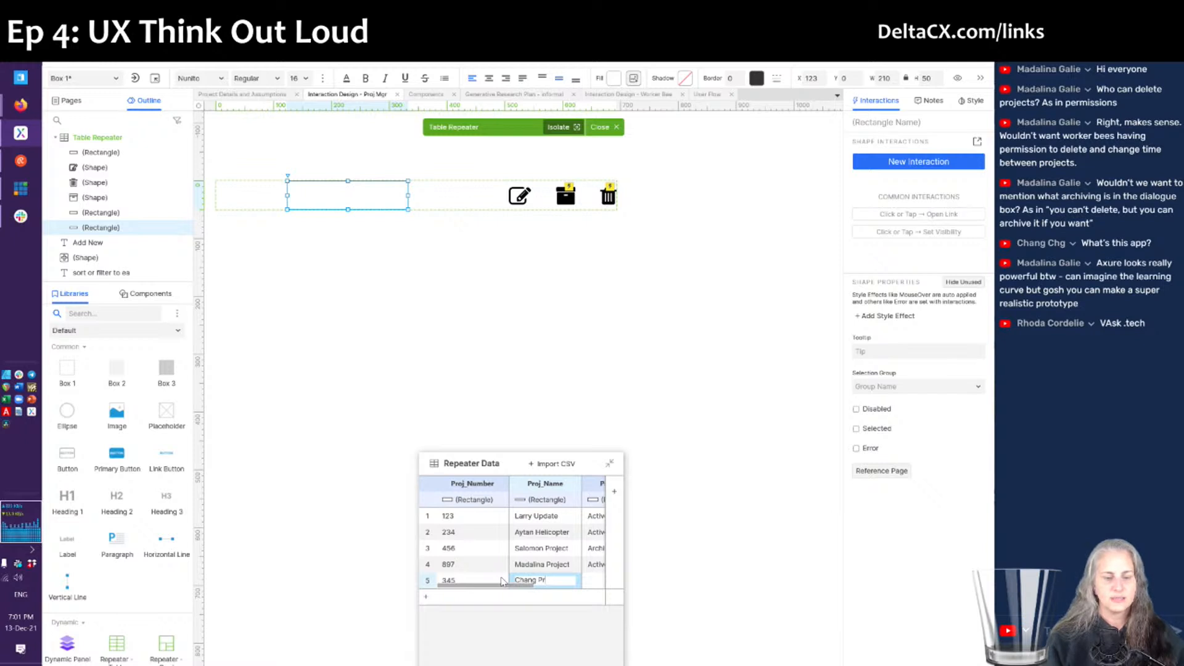
{"action": "type", "text": "oject"}
{"action": "key", "text": "Tab"}
{"action": "type", "text": "Archiv"}
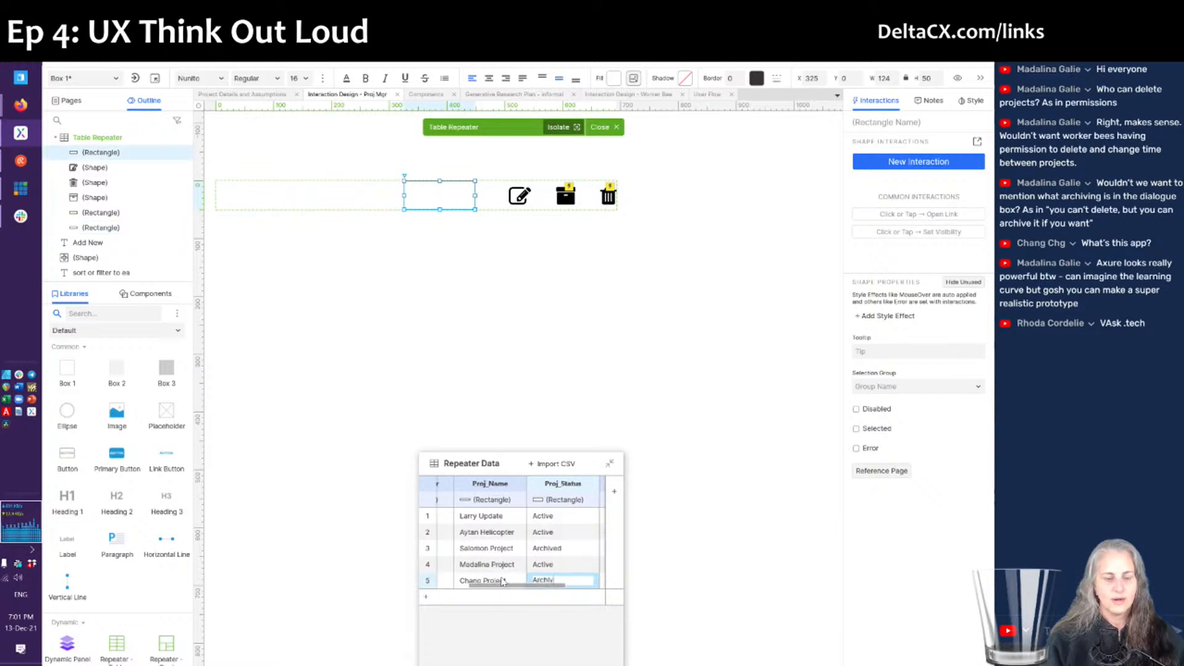
{"action": "type", "text": "ed"}
{"action": "key", "text": "Tab"}
{"action": "type", "text": "Yes"}
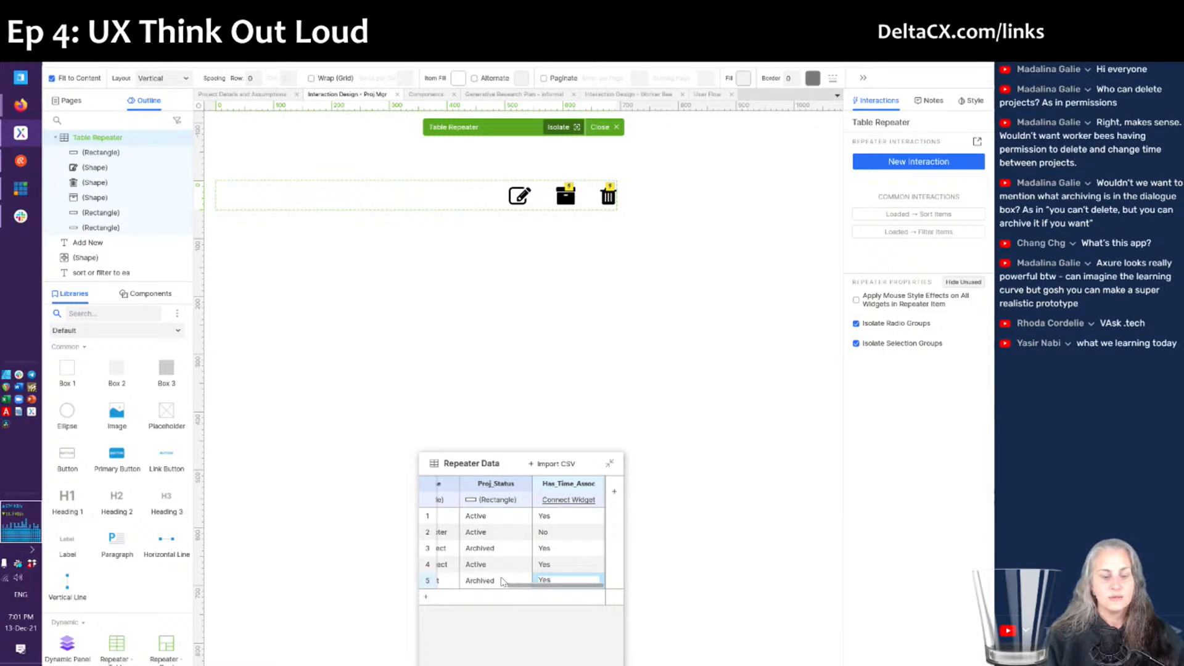
{"action": "left_click", "coordinate": [626, 578]}
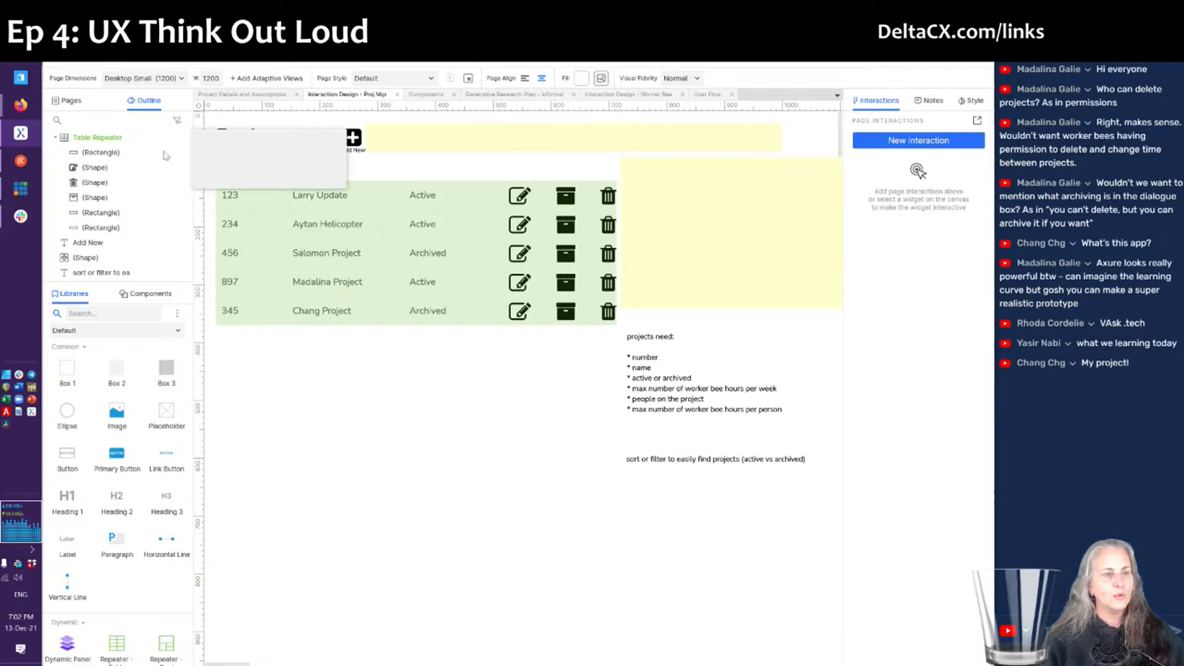
- On the Components page, select the Primary and Secondary buttons together
{"action": "mouse_move", "coordinate": [124, 138]}
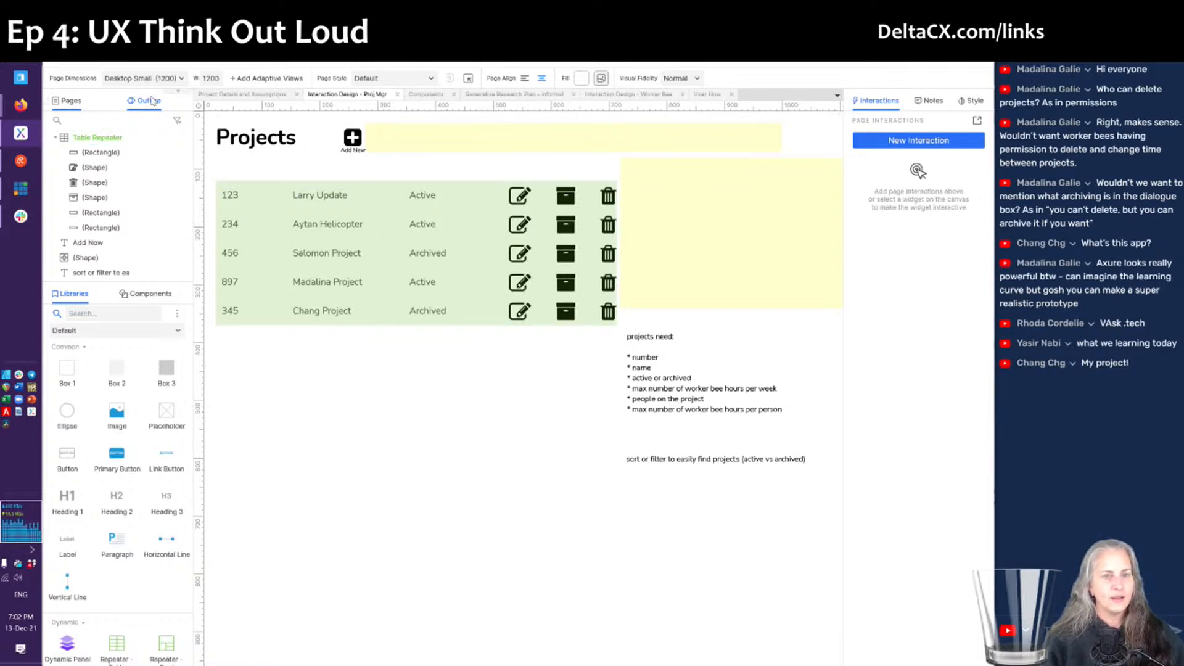
{"action": "left_click", "coordinate": [435, 95]}
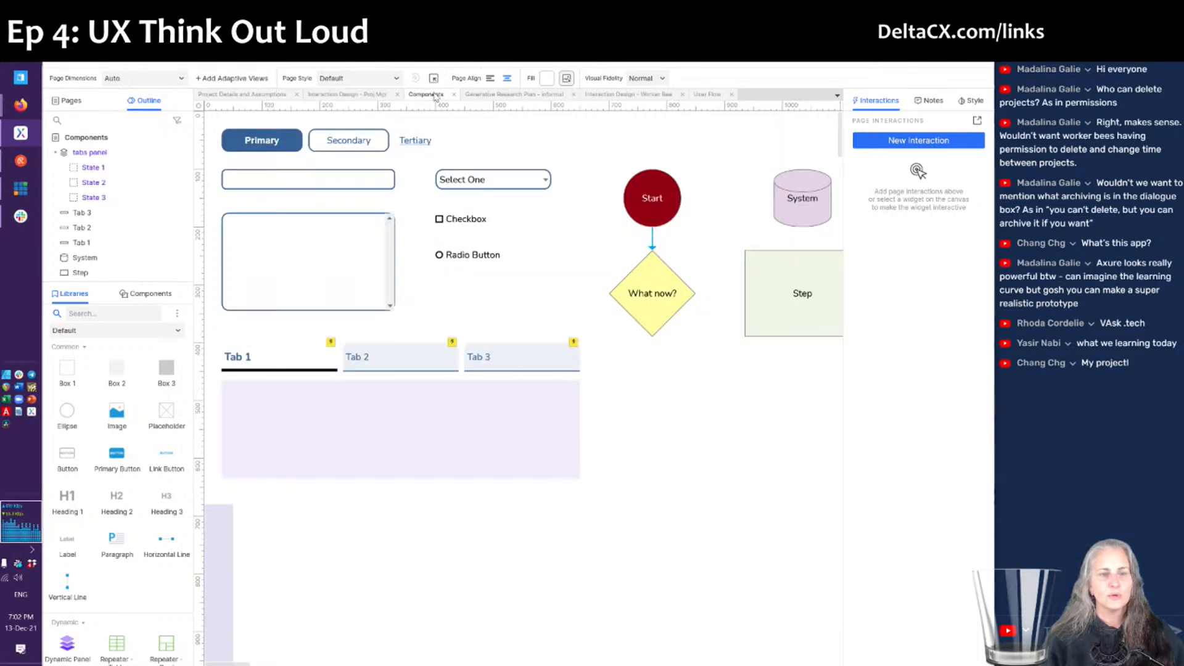
{"action": "scroll", "coordinate": [508, 234], "scroll_direction": "right", "scroll_amount": 4}
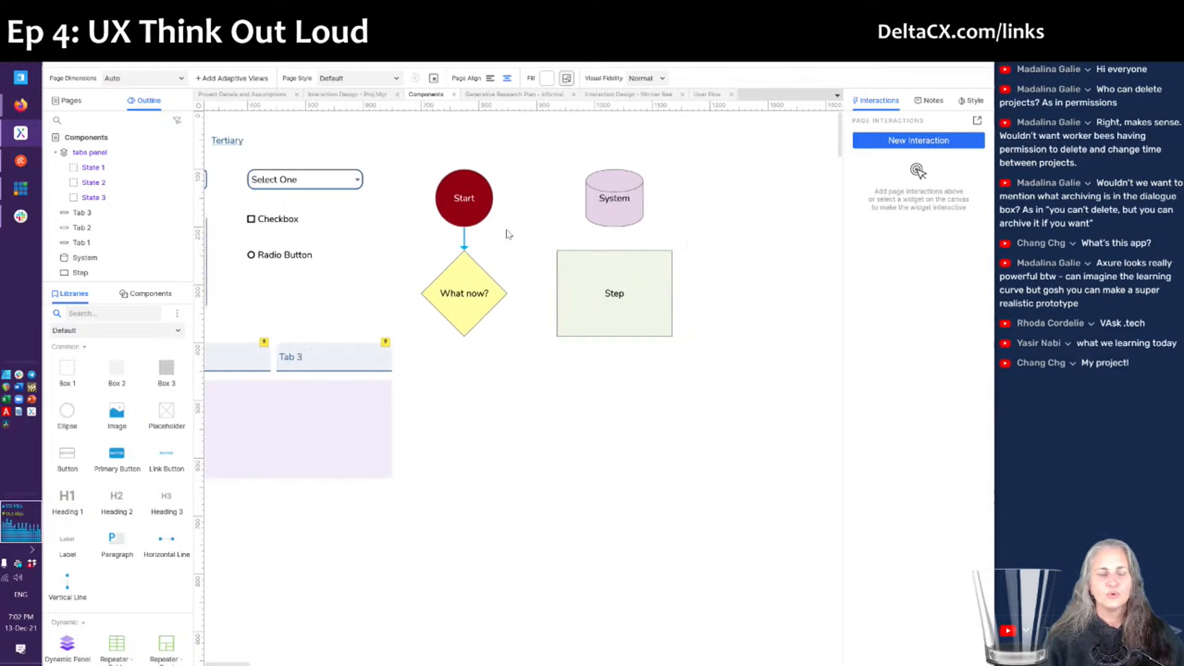
{"action": "scroll", "coordinate": [508, 233], "scroll_direction": "left", "scroll_amount": 4}
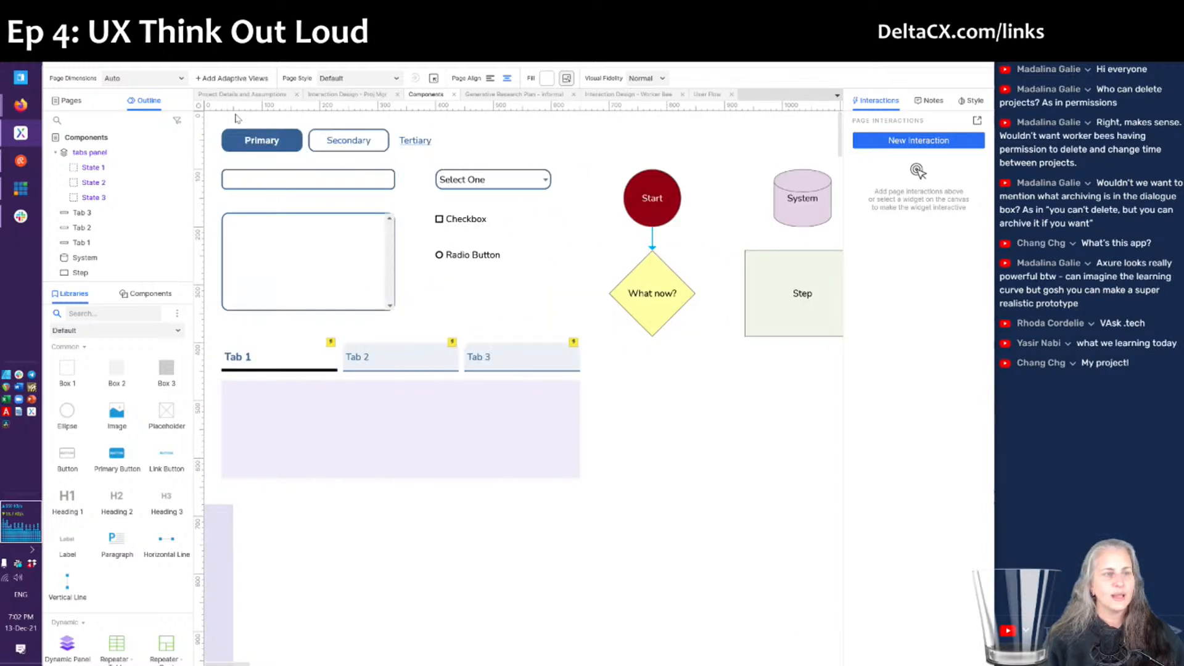
{"action": "left_click_drag", "start_coordinate": [235, 118], "coordinate": [352, 164]}
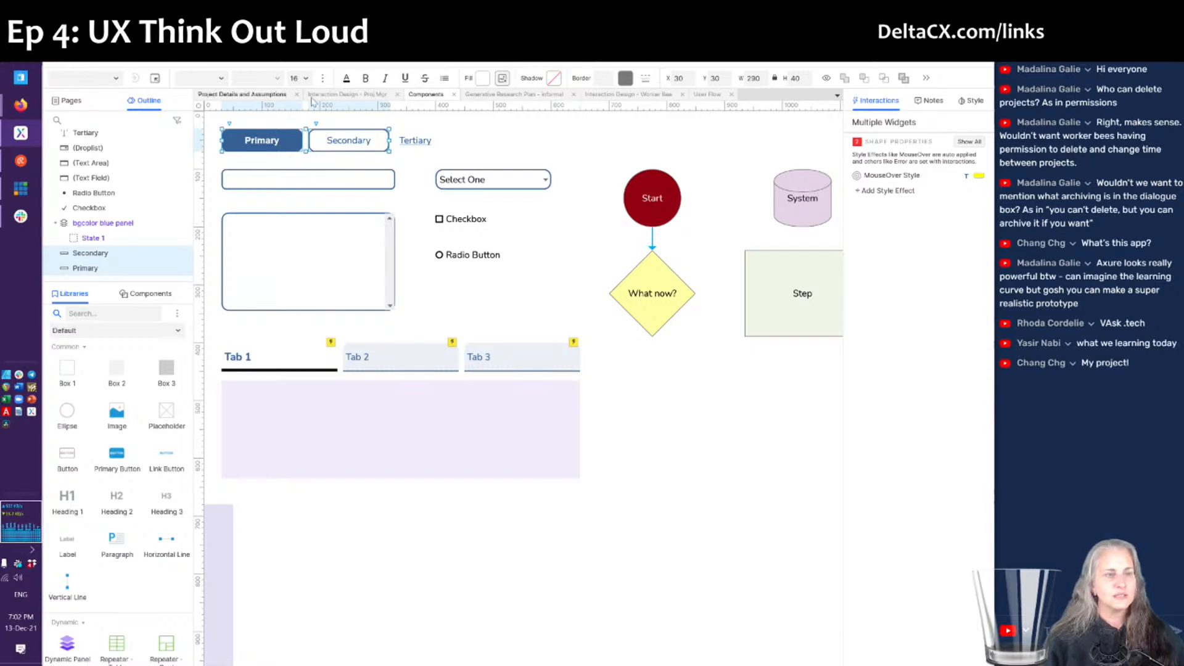
- Move the projects table slightly lower on the Interaction Design - Proj Mgr page
{"action": "left_click", "coordinate": [358, 94]}
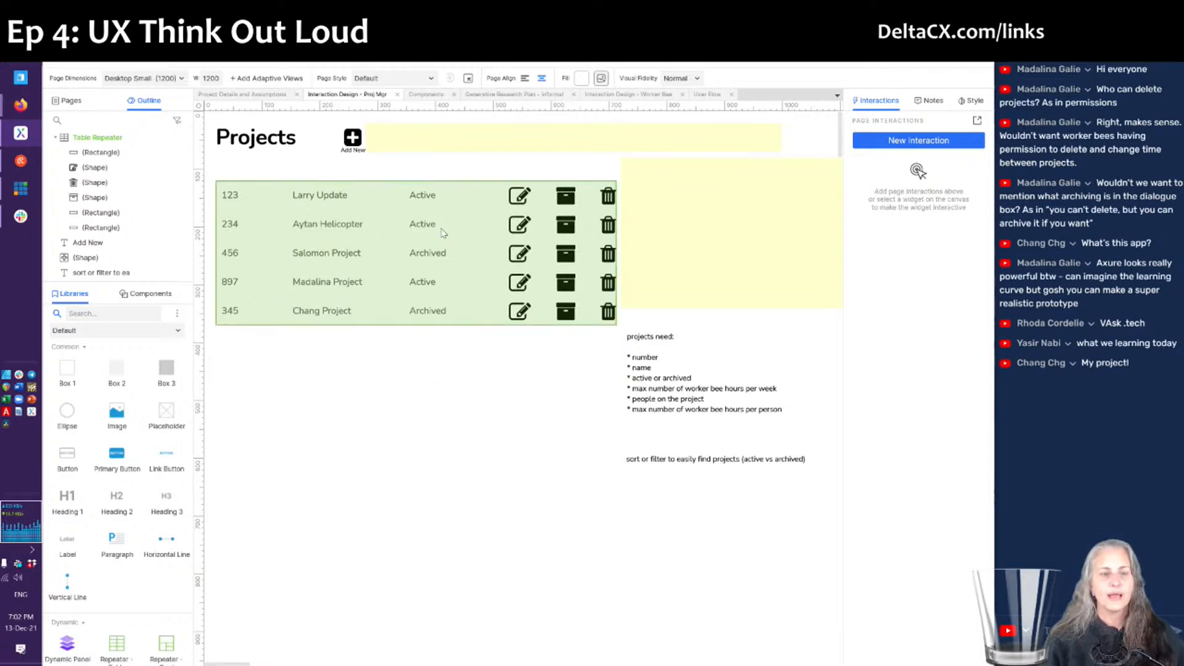
{"action": "left_click_drag", "start_coordinate": [453, 248], "coordinate": [456, 277]}
{"action": "key", "text": "Left"}
{"action": "key", "text": "Left"}
{"action": "key", "text": "Left"}
{"action": "key", "text": "Left"}
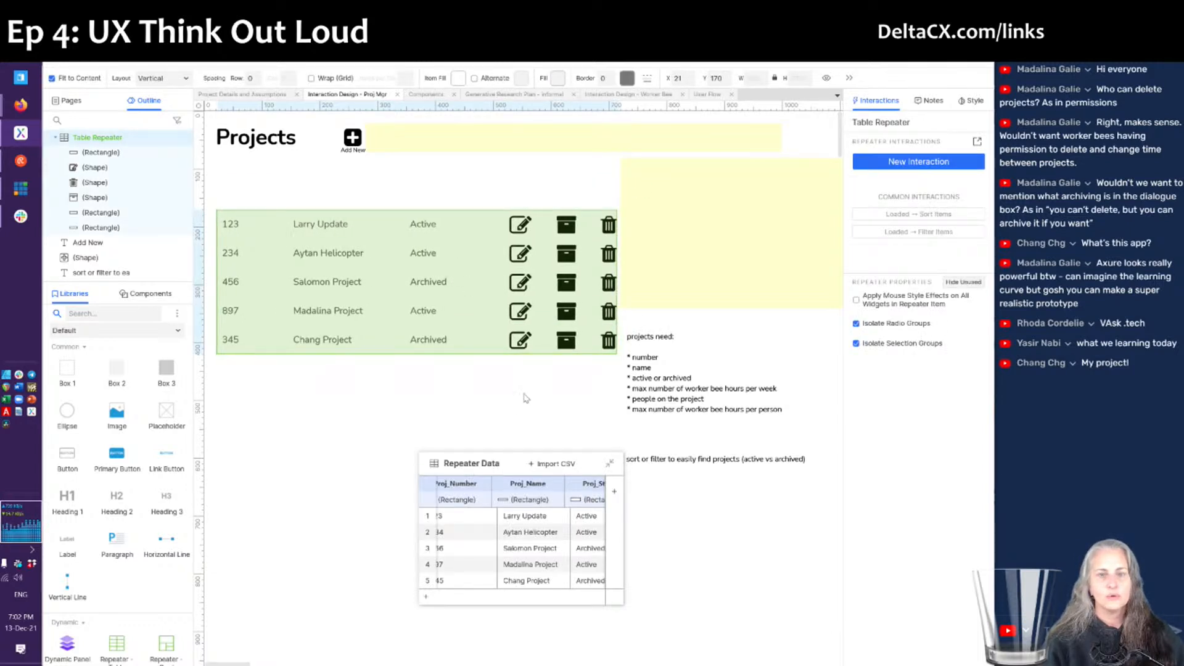
{"action": "left_click", "coordinate": [504, 393]}
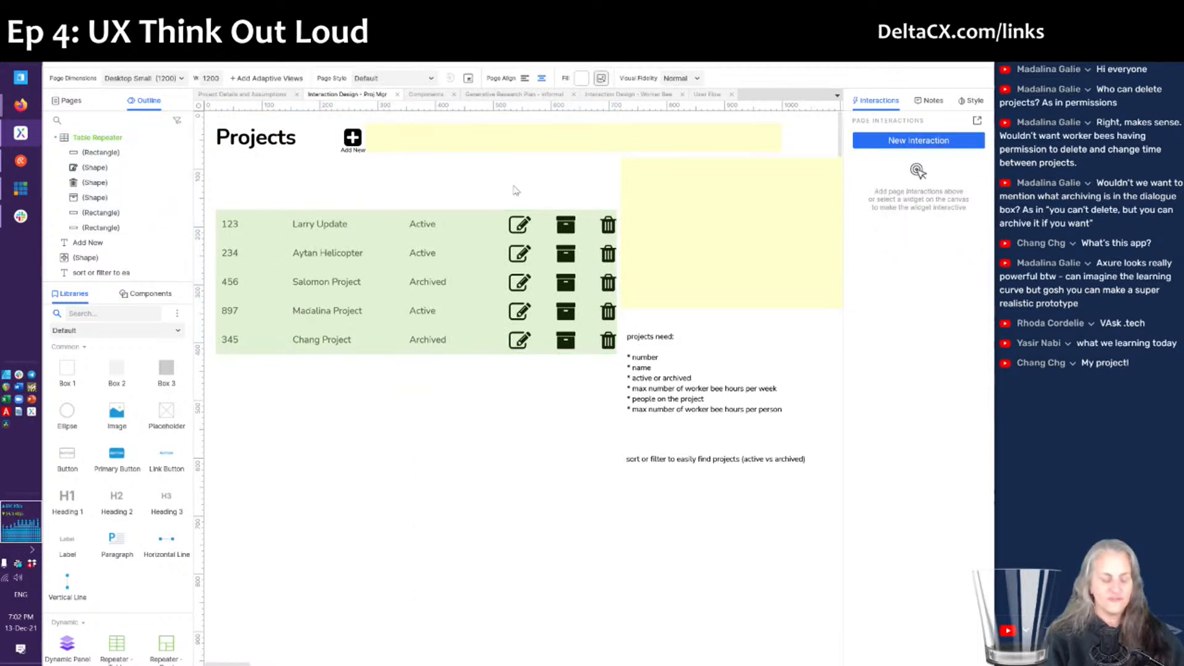
- Paste the Primary/Secondary button pair above the right end of the projects table
{"action": "key", "text": "ctrl+v"}
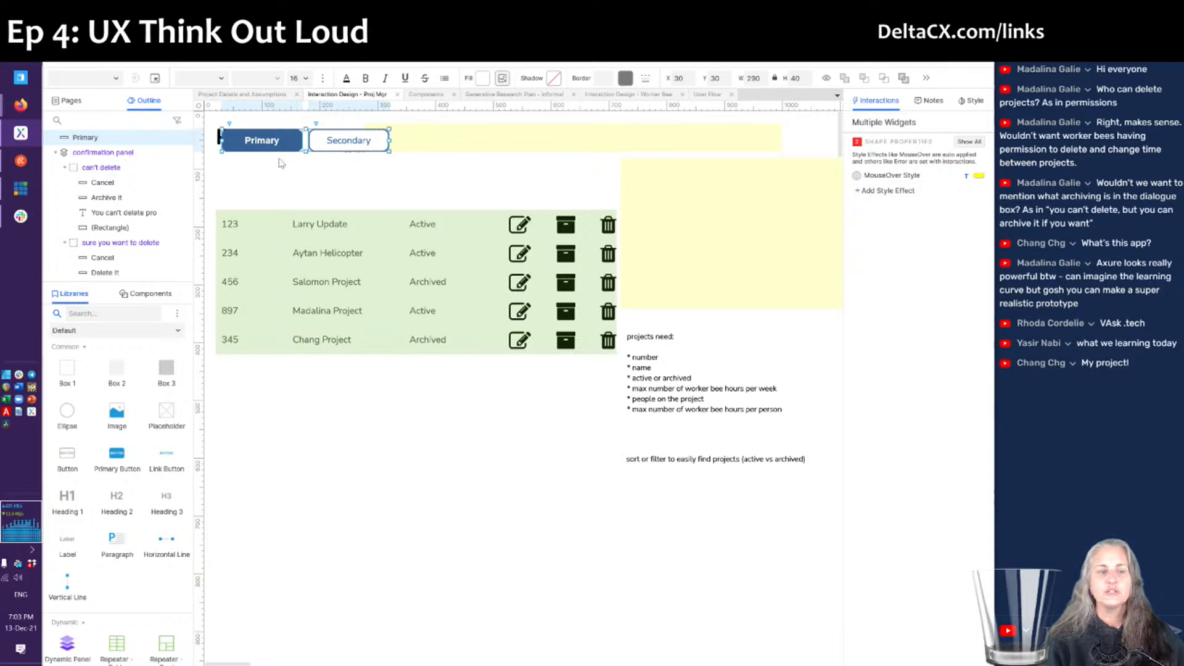
{"action": "left_click_drag", "start_coordinate": [264, 149], "coordinate": [482, 187]}
{"action": "left_click", "coordinate": [406, 177]}
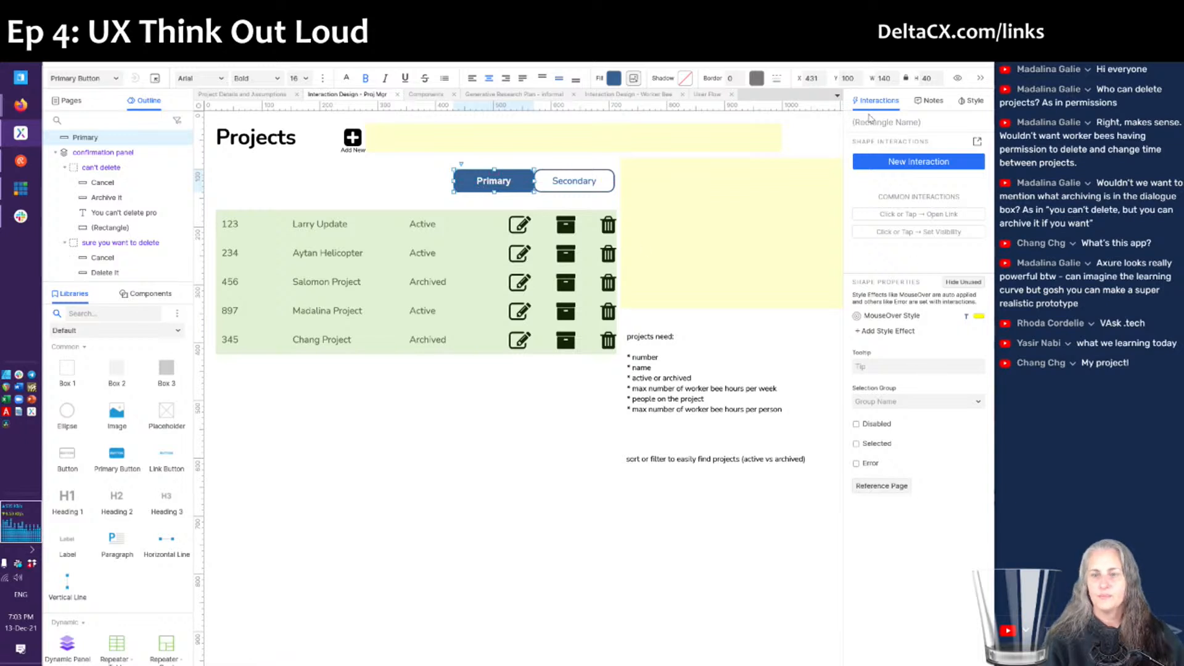
- Change which corners are rounded on the Primary and Secondary buttons
{"action": "left_click", "coordinate": [970, 101]}
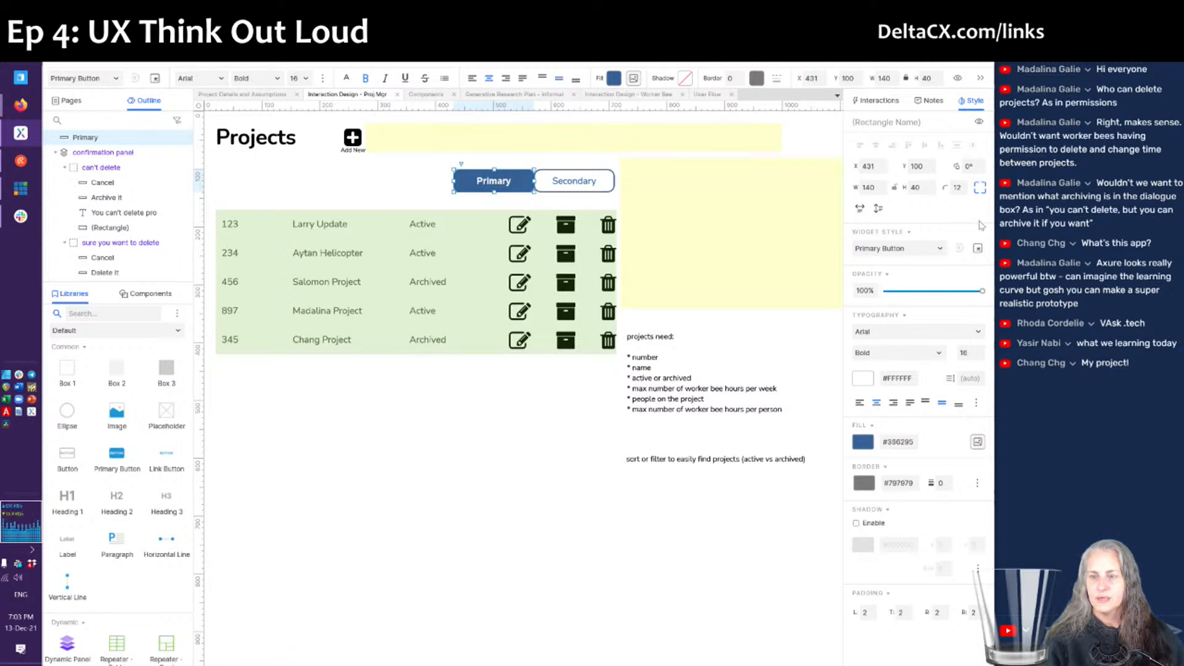
{"action": "left_click", "coordinate": [982, 188]}
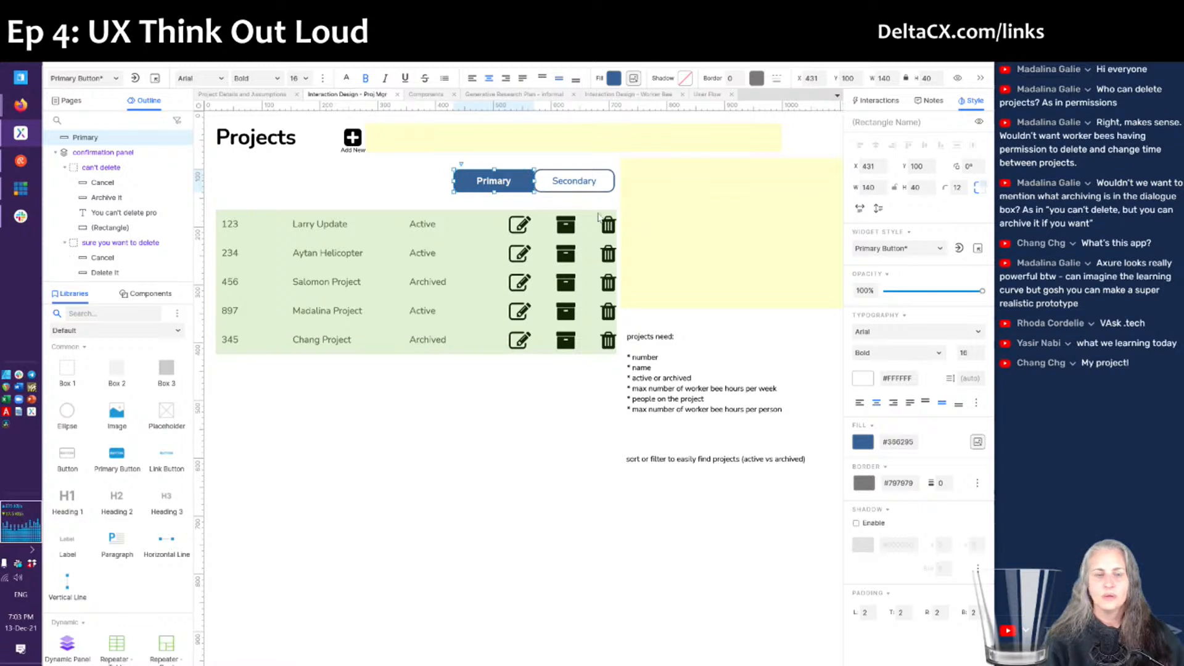
{"action": "left_click", "coordinate": [549, 188]}
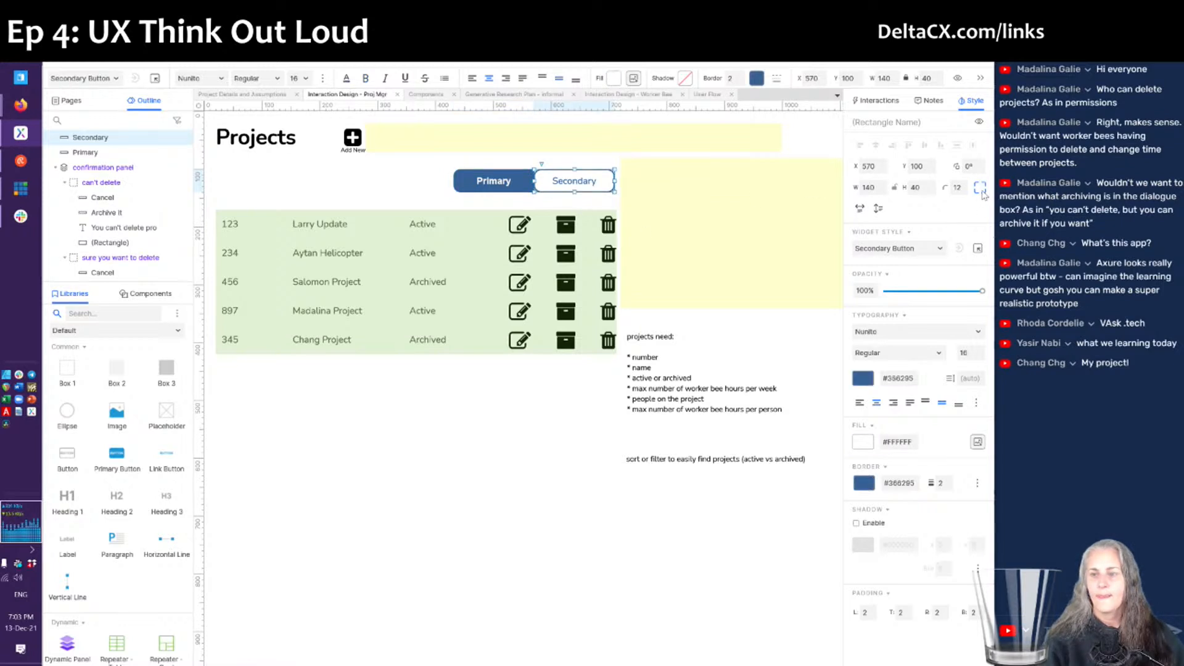
{"action": "left_click", "coordinate": [982, 187]}
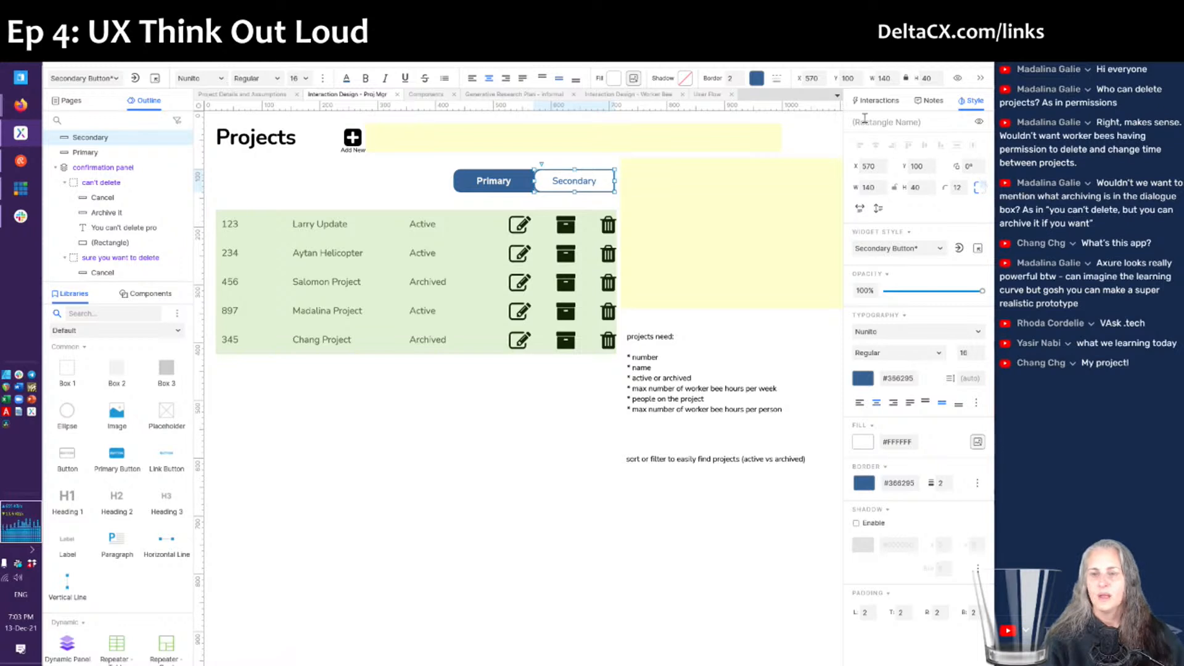
- Square off the Secondary button's inner corners so the pair forms one joined pill
{"action": "left_click", "coordinate": [874, 102]}
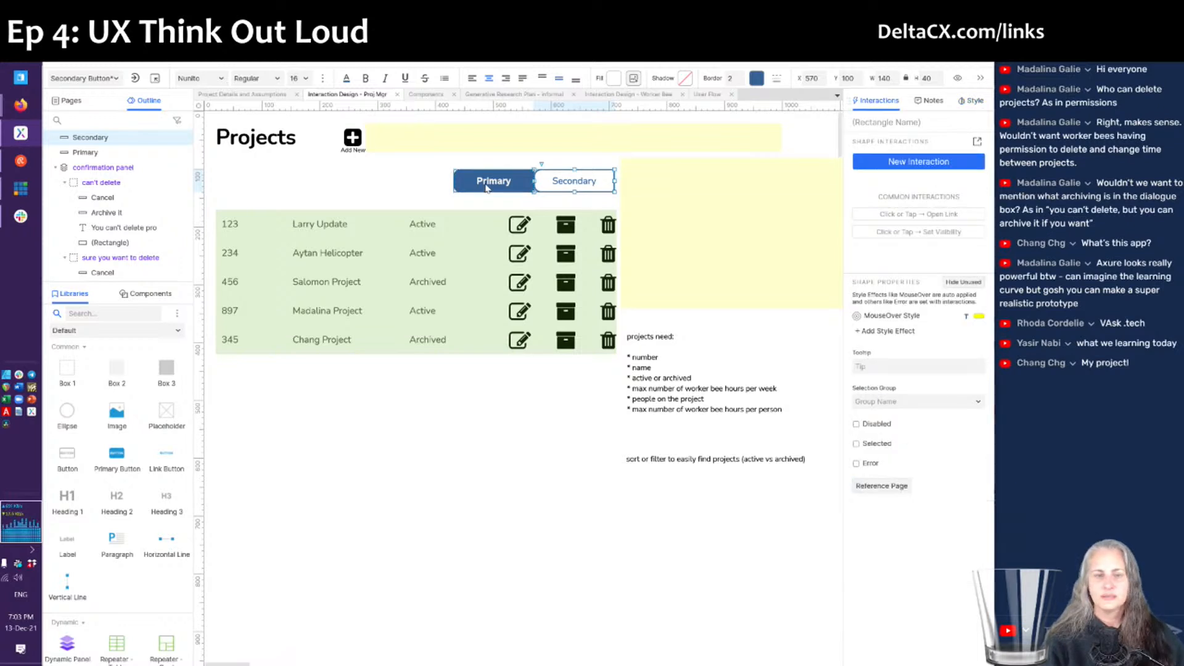
{"action": "left_click", "coordinate": [409, 179]}
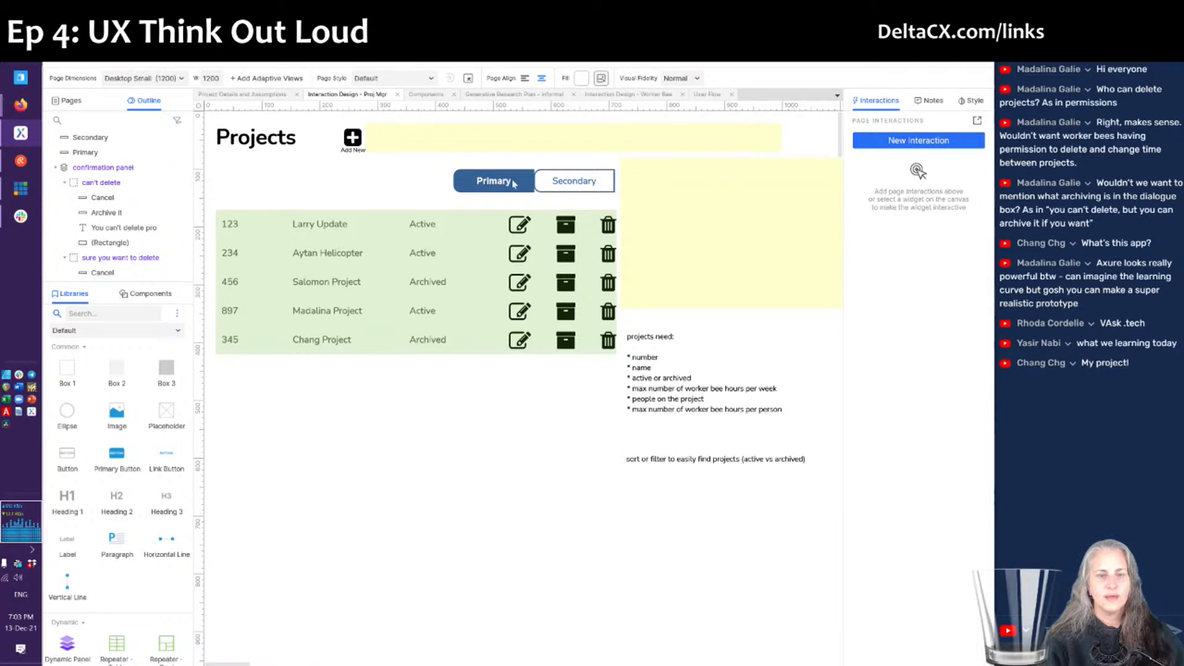
{"action": "left_click", "coordinate": [566, 175]}
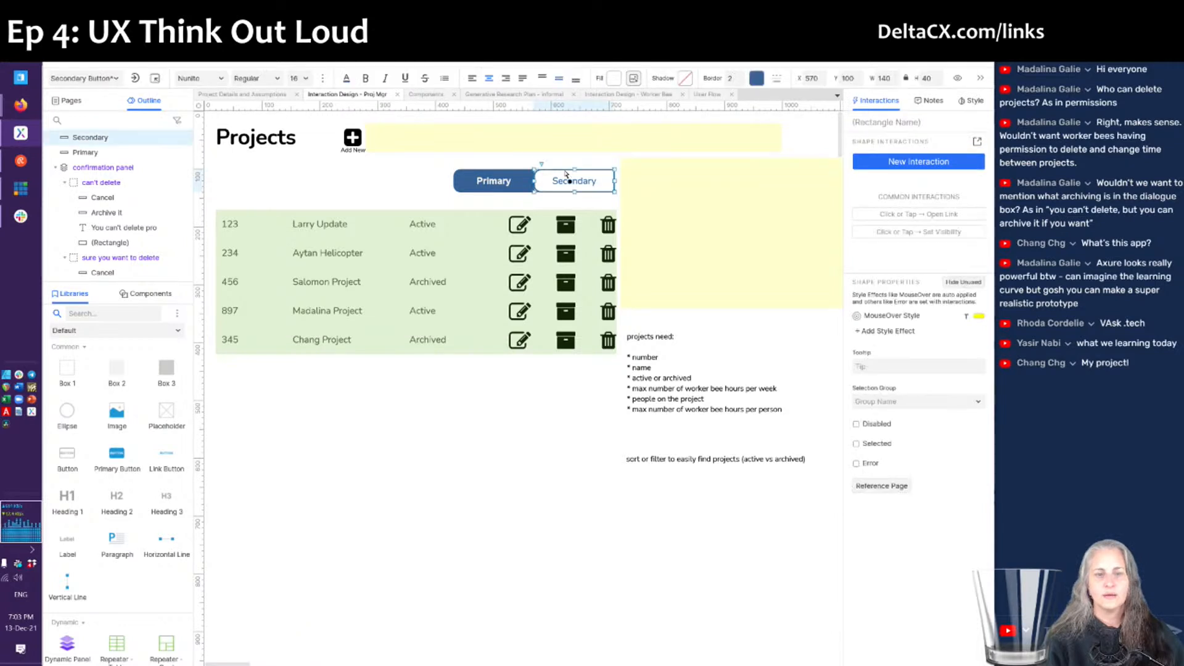
{"action": "left_click", "coordinate": [971, 101]}
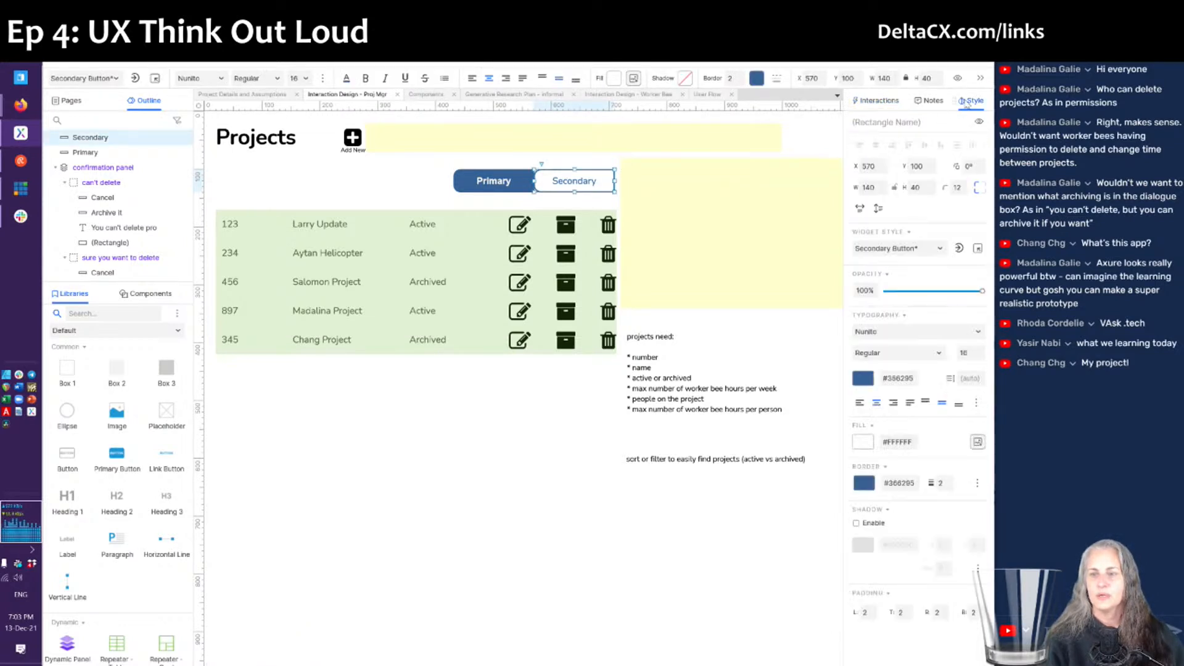
{"action": "left_click", "coordinate": [985, 187]}
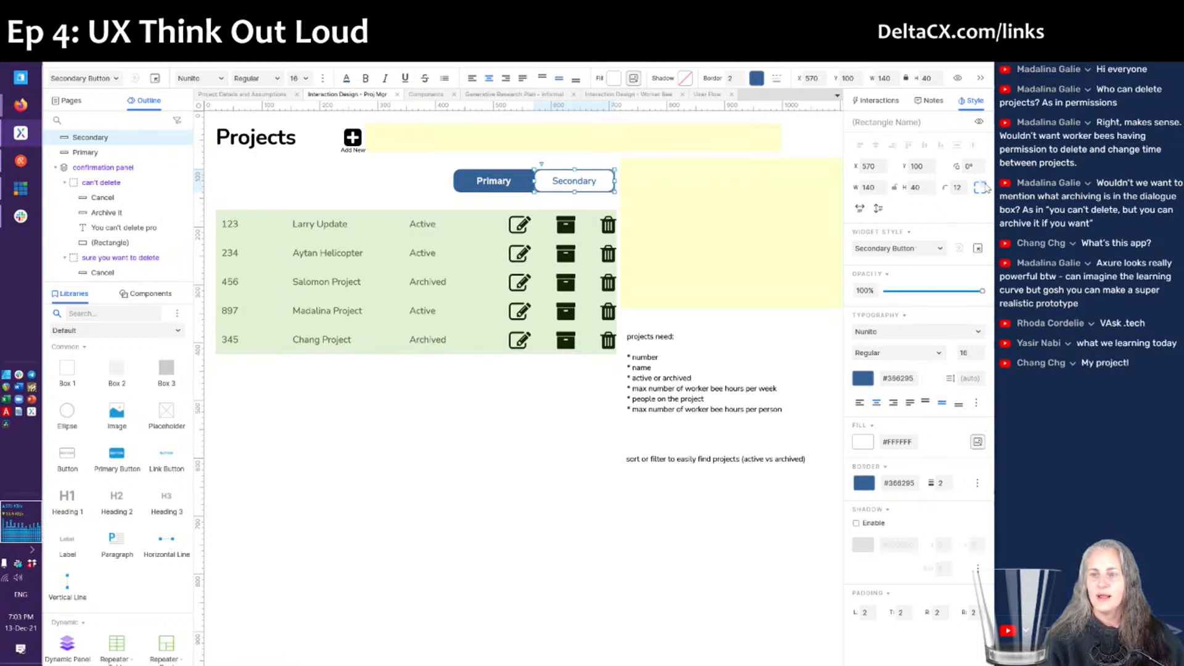
{"action": "left_click", "coordinate": [976, 190]}
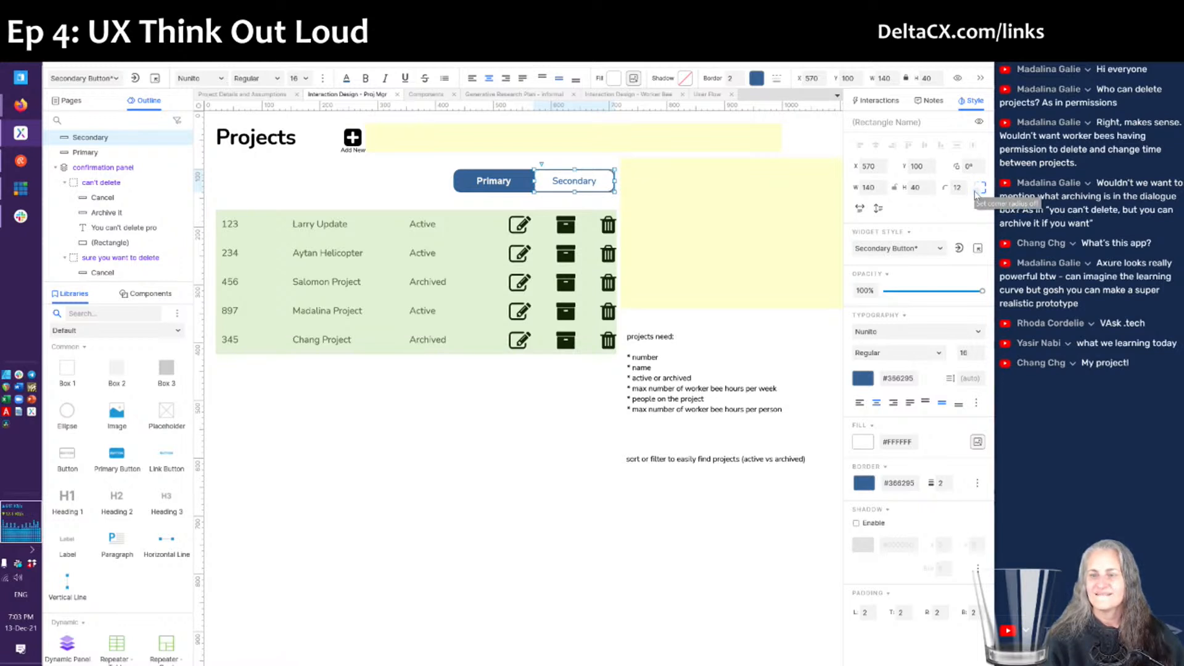
{"action": "left_click", "coordinate": [518, 431]}
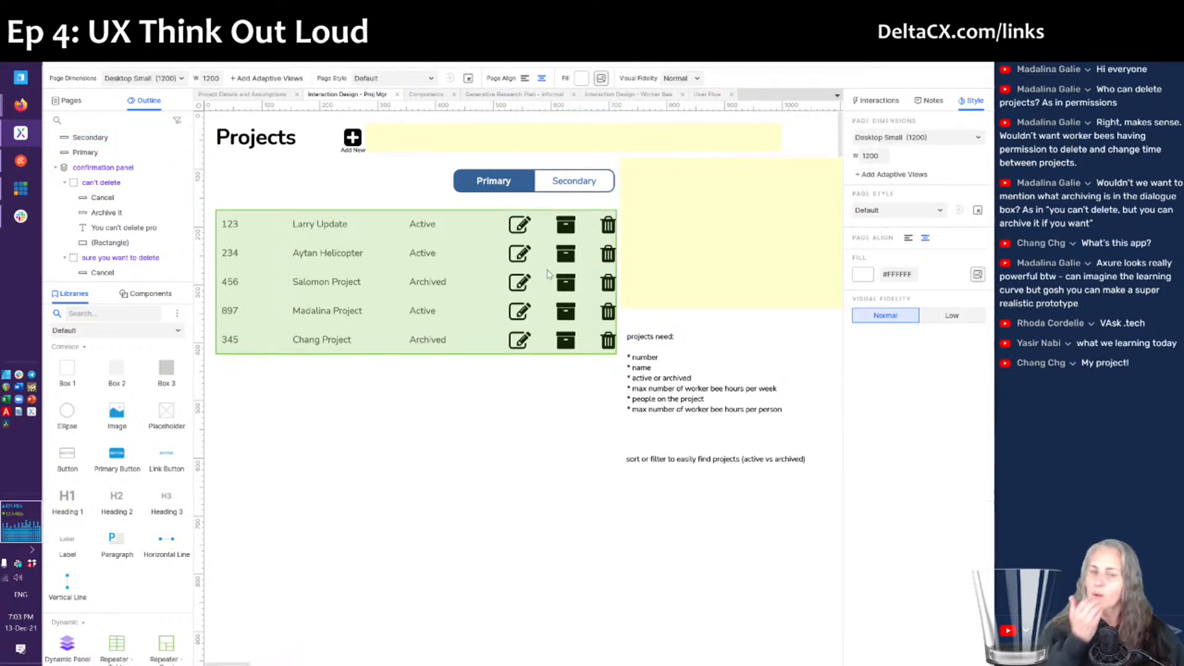
- Relabel the Primary button 'Active' and the Secondary button 'Archived'
{"action": "left_click", "coordinate": [501, 180]}
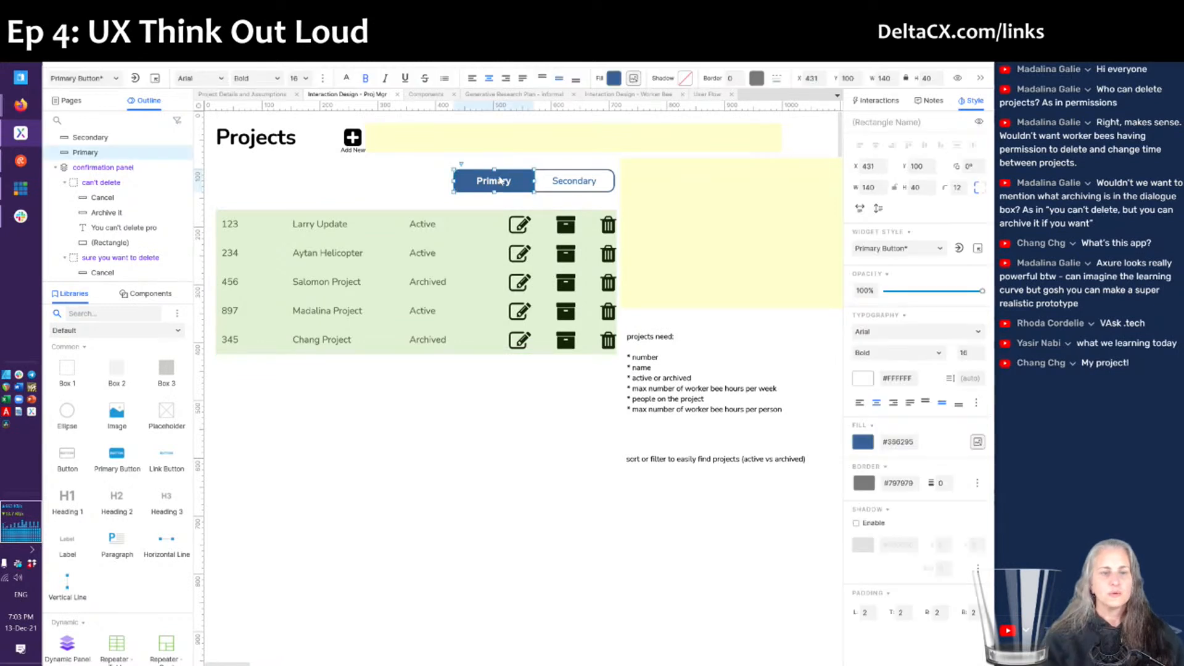
{"action": "double_click", "coordinate": [500, 181]}
{"action": "type", "text": "Active"}
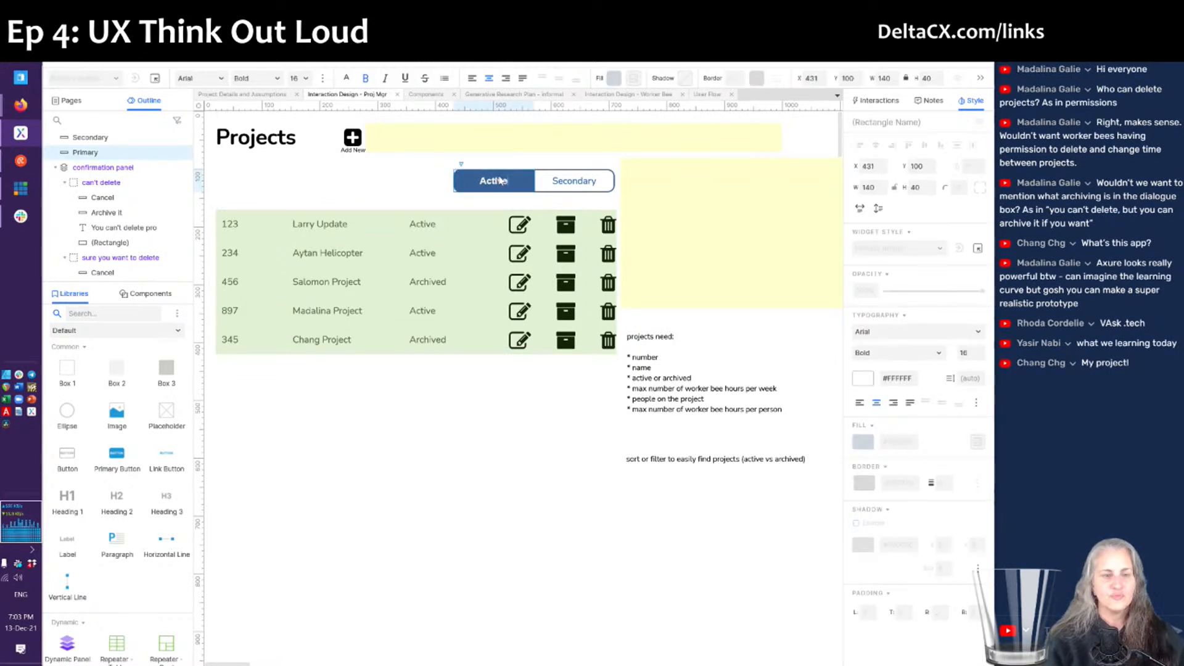
{"action": "left_click", "coordinate": [561, 188]}
{"action": "double_click", "coordinate": [561, 189]}
{"action": "type", "text": "Archived"}
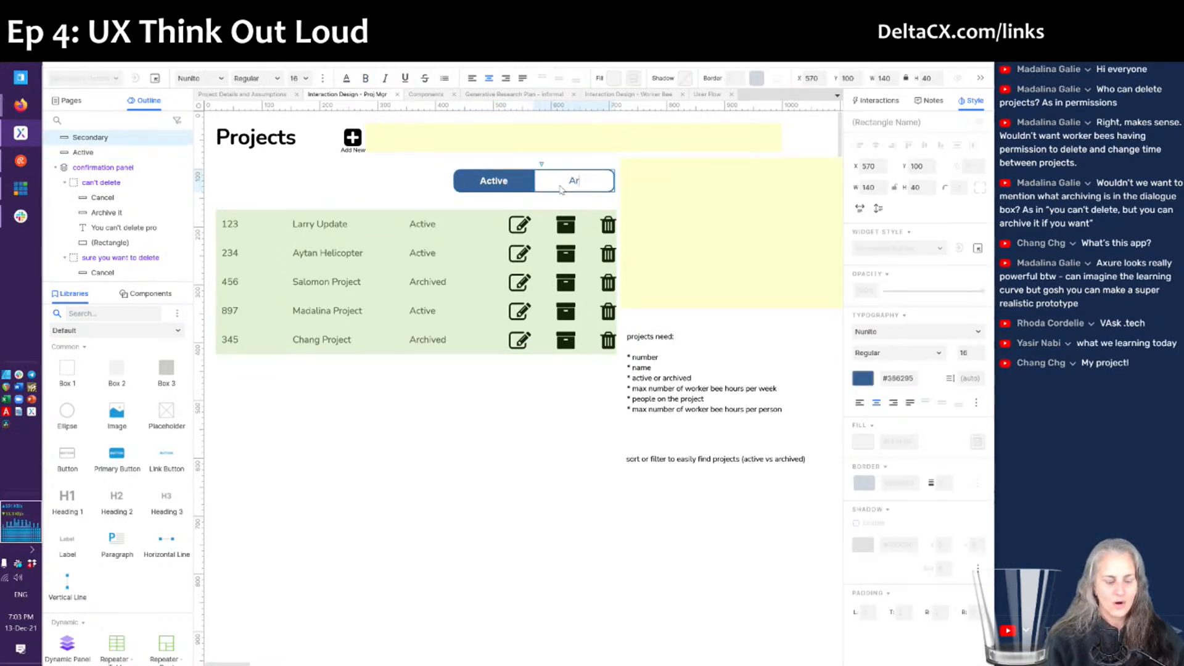
{"action": "key", "text": "Escape"}
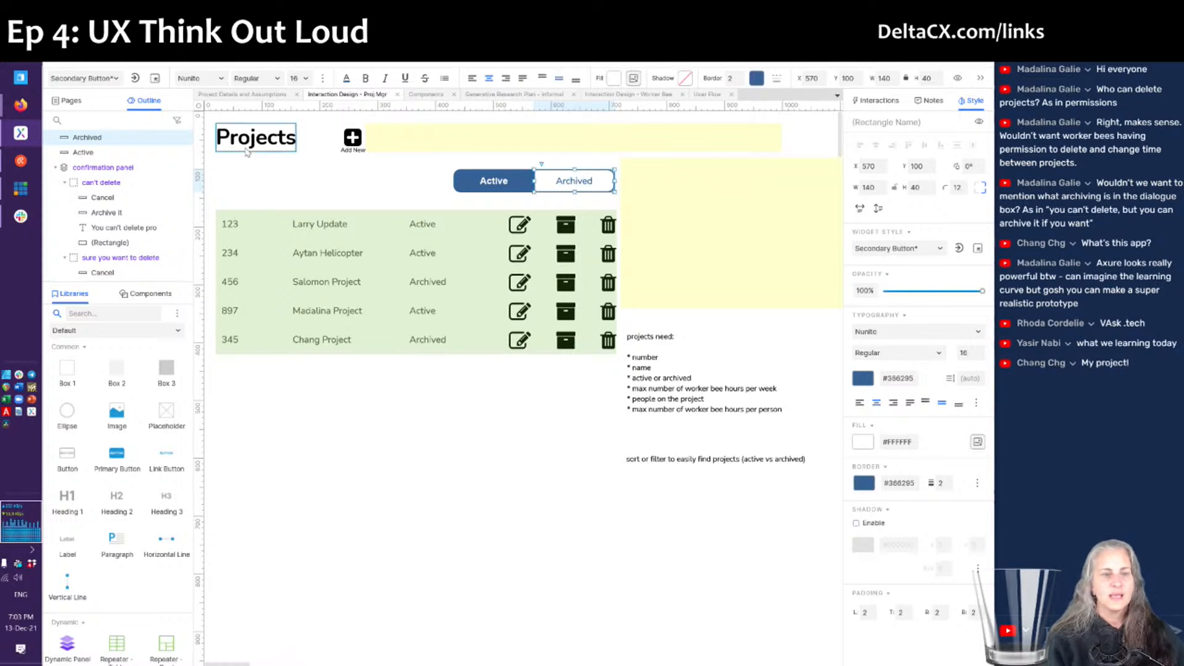
- Apply the Secondary Button widget style to both the Active and Archived buttons
{"action": "left_click", "coordinate": [479, 183], "text": "shift"}
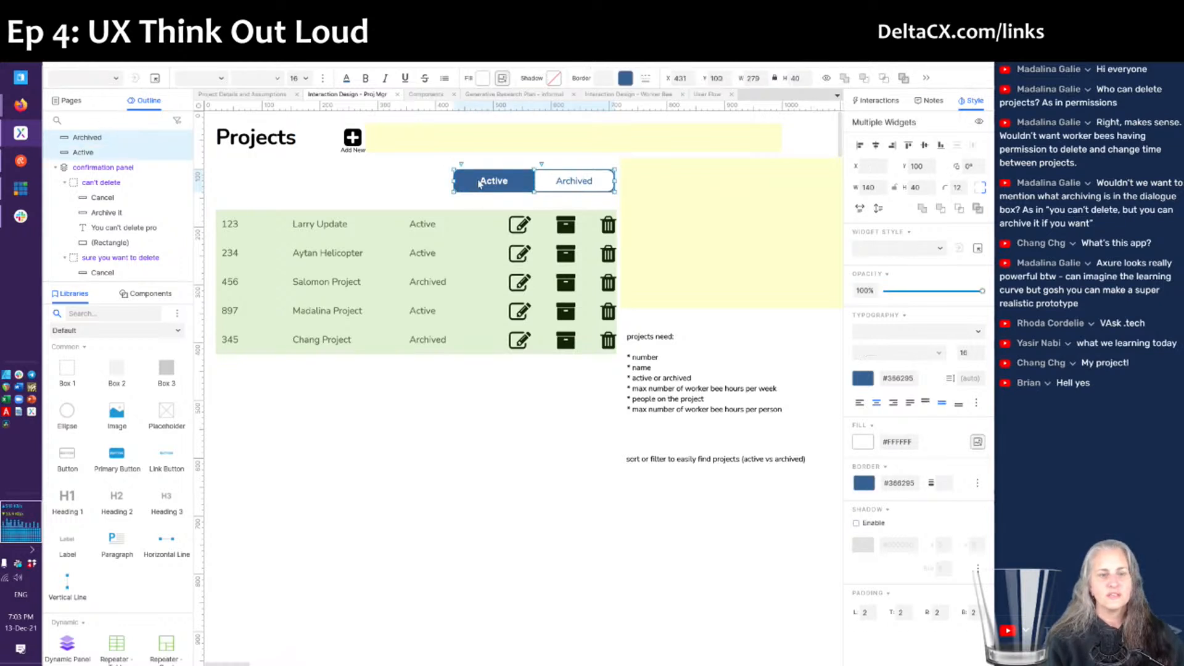
{"action": "left_click", "coordinate": [116, 79]}
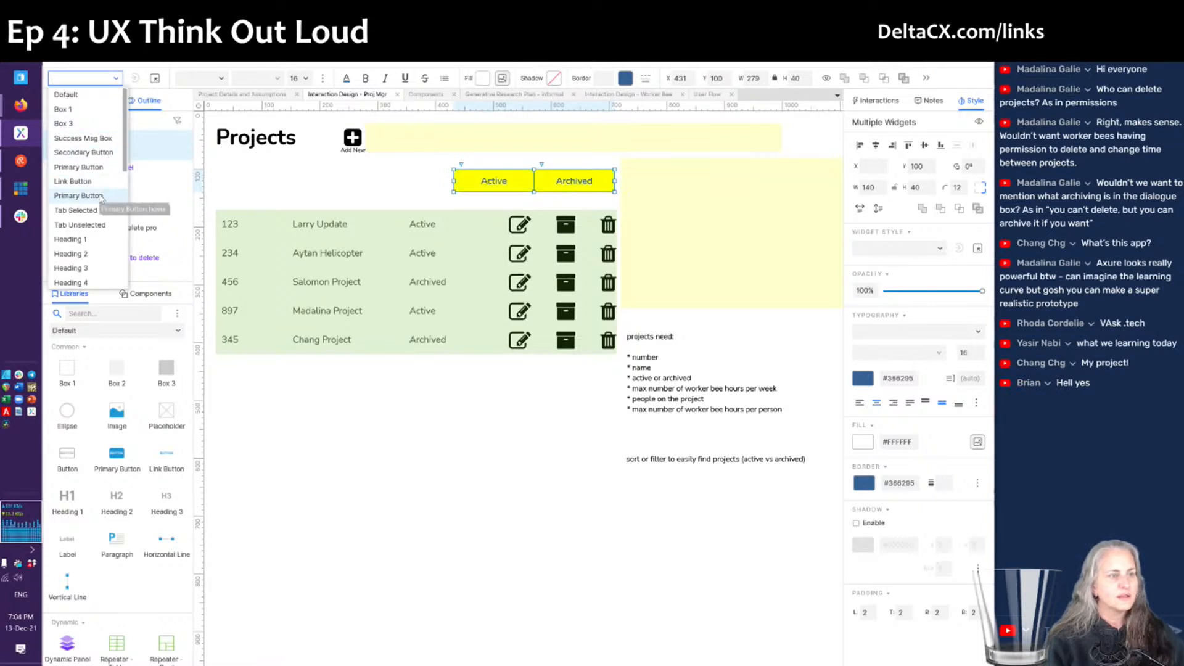
{"action": "left_click", "coordinate": [98, 152]}
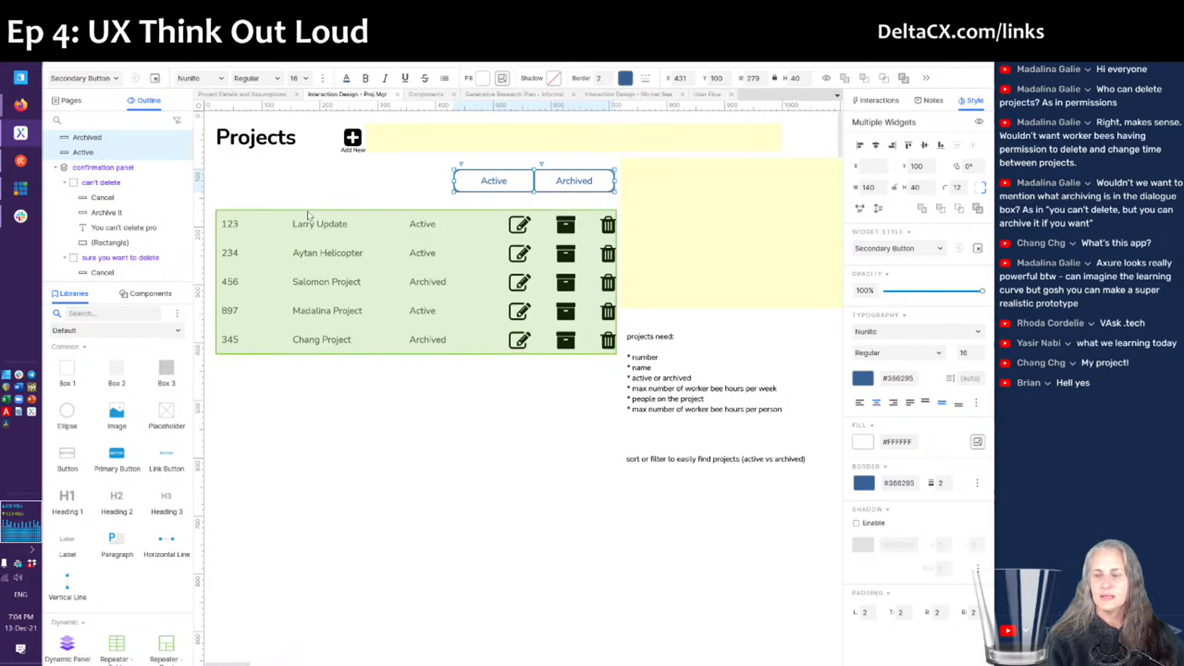
{"action": "left_click", "coordinate": [413, 197]}
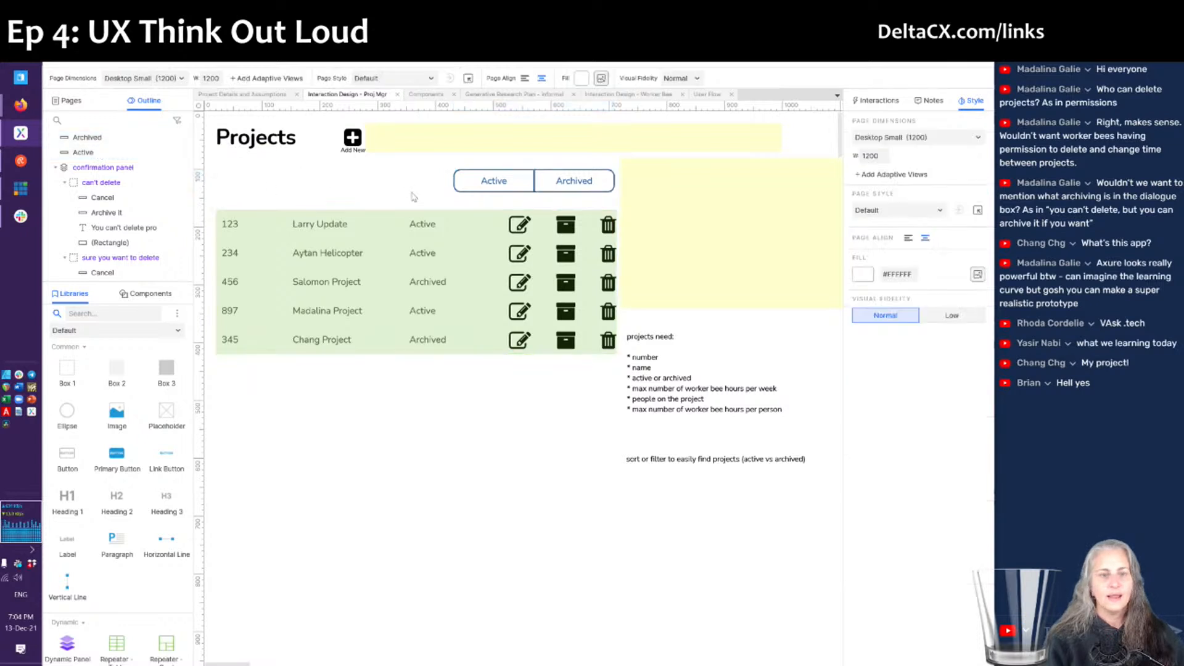
{"action": "left_click", "coordinate": [466, 184]}
{"action": "left_click", "coordinate": [402, 176]}
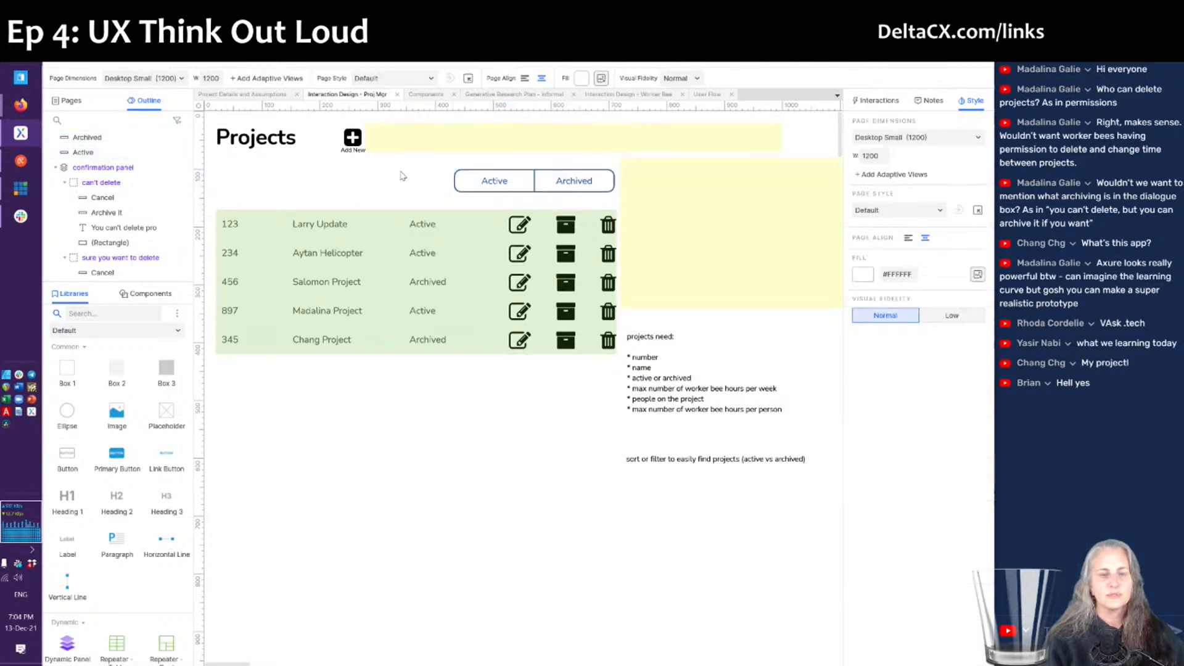
{"action": "left_click", "coordinate": [501, 185]}
{"action": "left_click", "coordinate": [592, 190], "text": "shift"}
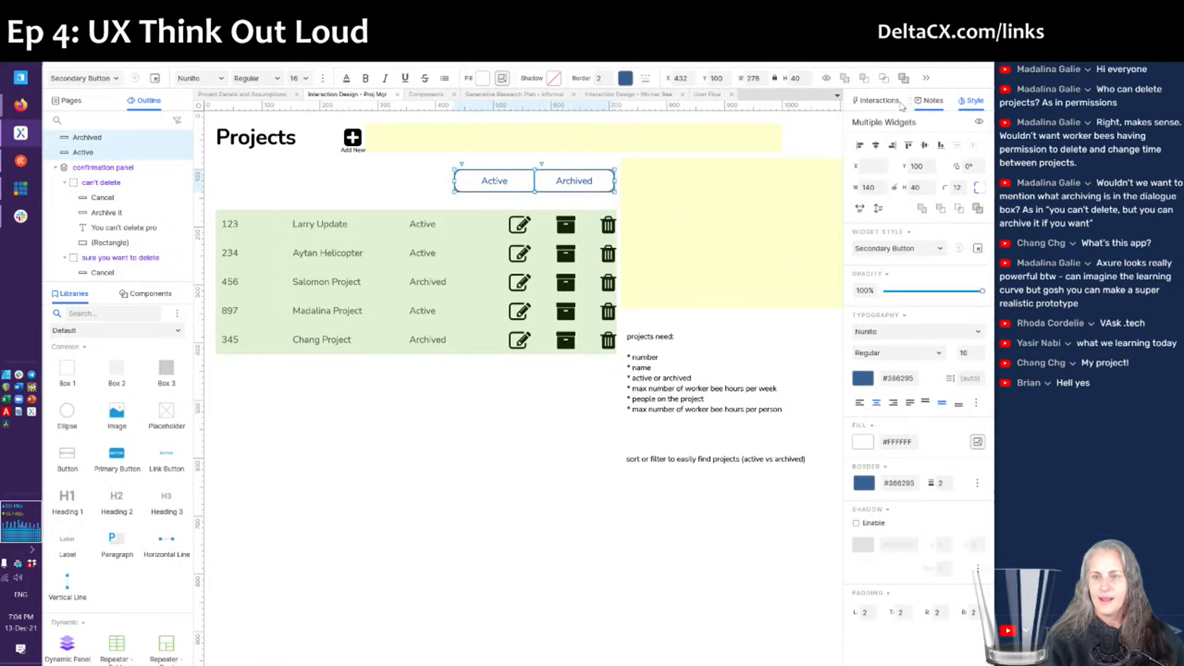
- Add a Selected Style effect to both buttons using the Primary Button style
{"action": "left_click", "coordinate": [877, 100]}
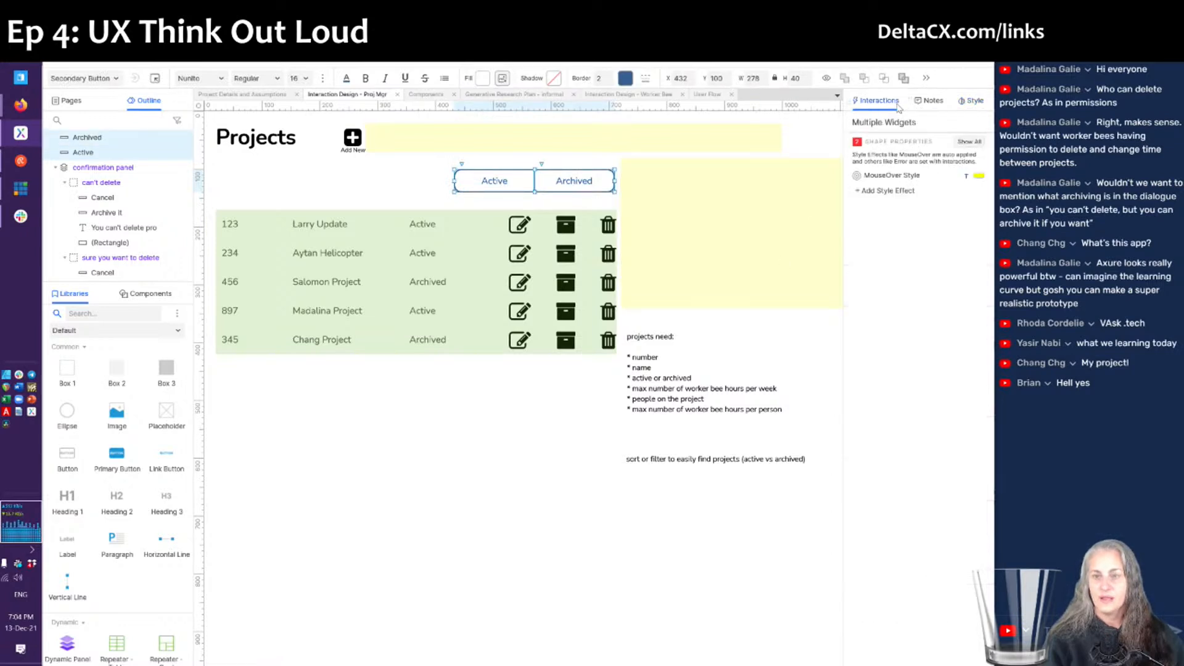
{"action": "left_click", "coordinate": [896, 192]}
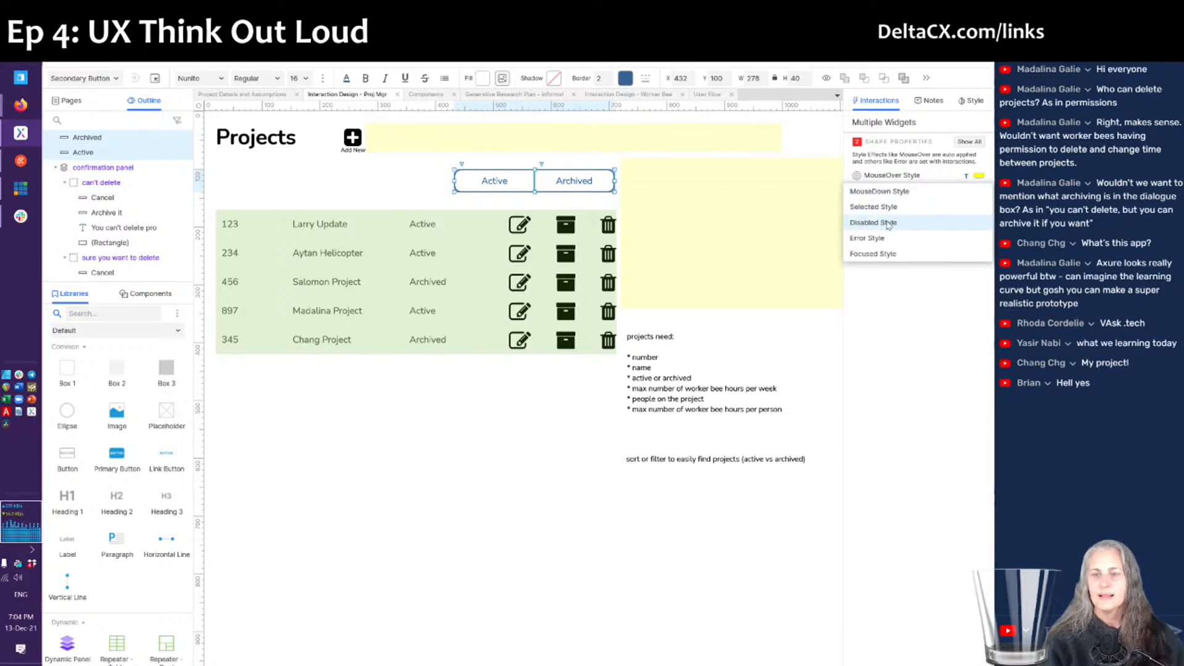
{"action": "left_click", "coordinate": [881, 208]}
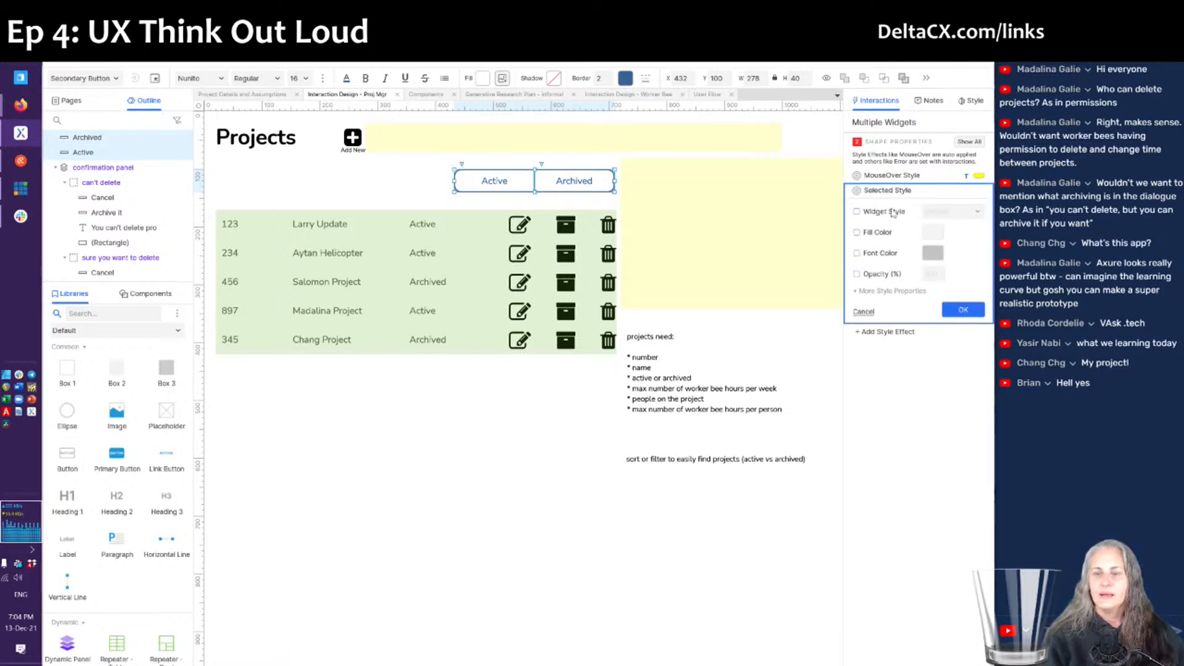
{"action": "left_click", "coordinate": [885, 213]}
{"action": "left_click", "coordinate": [962, 212]}
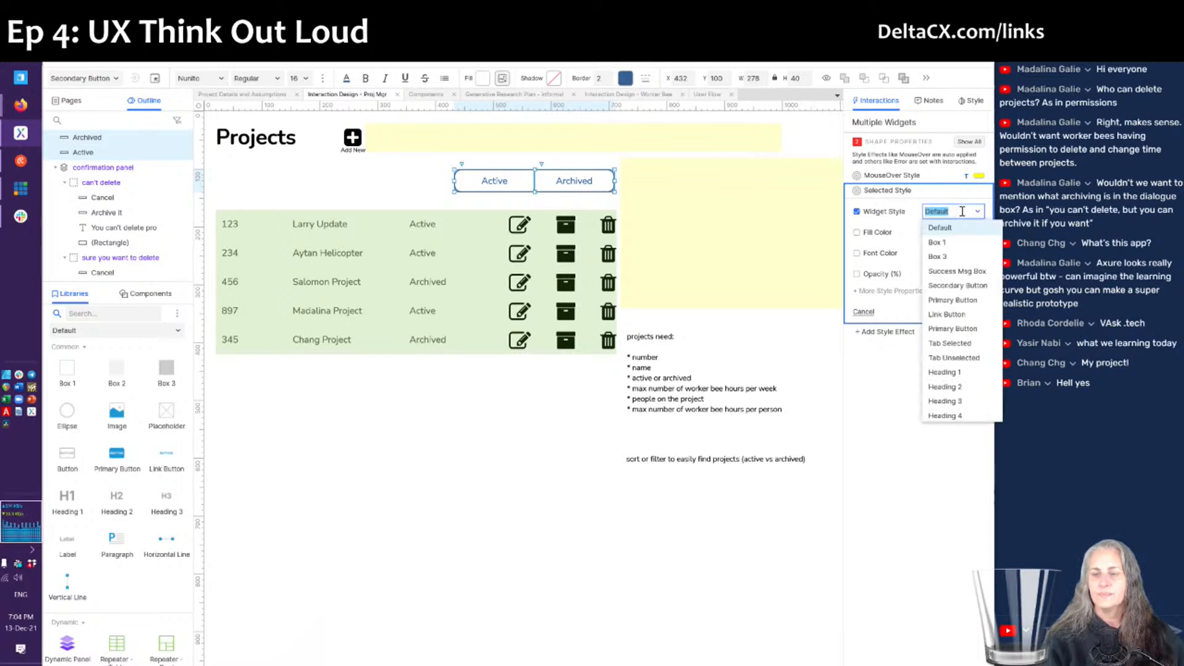
{"action": "left_click", "coordinate": [964, 301]}
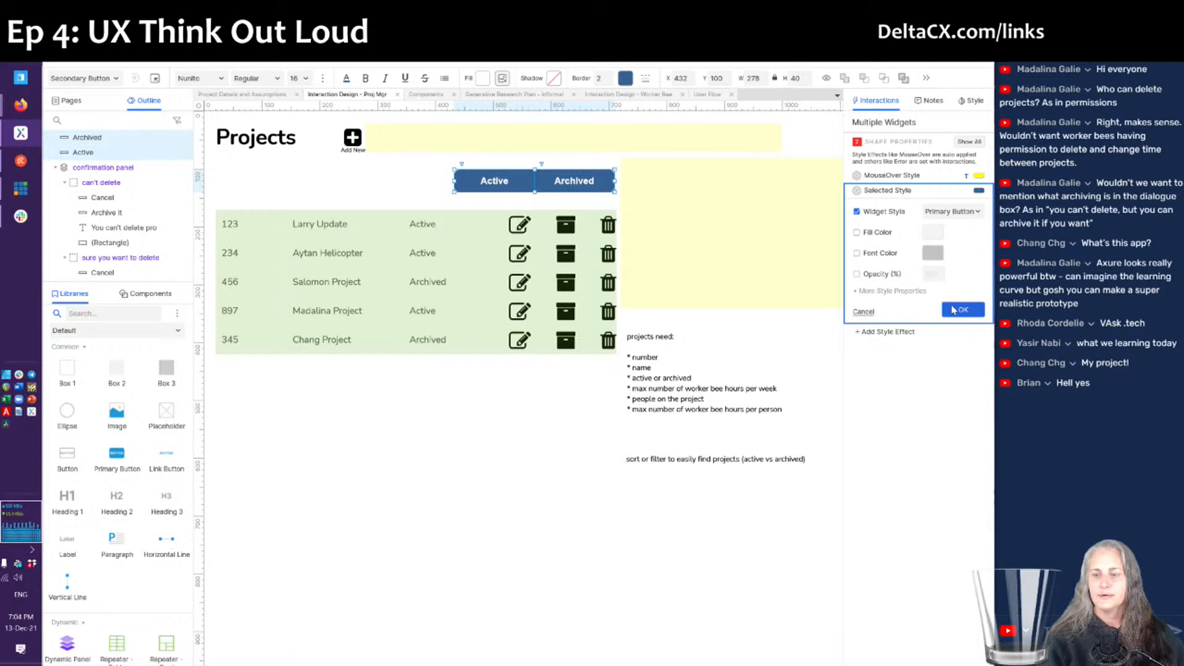
{"action": "left_click", "coordinate": [967, 309]}
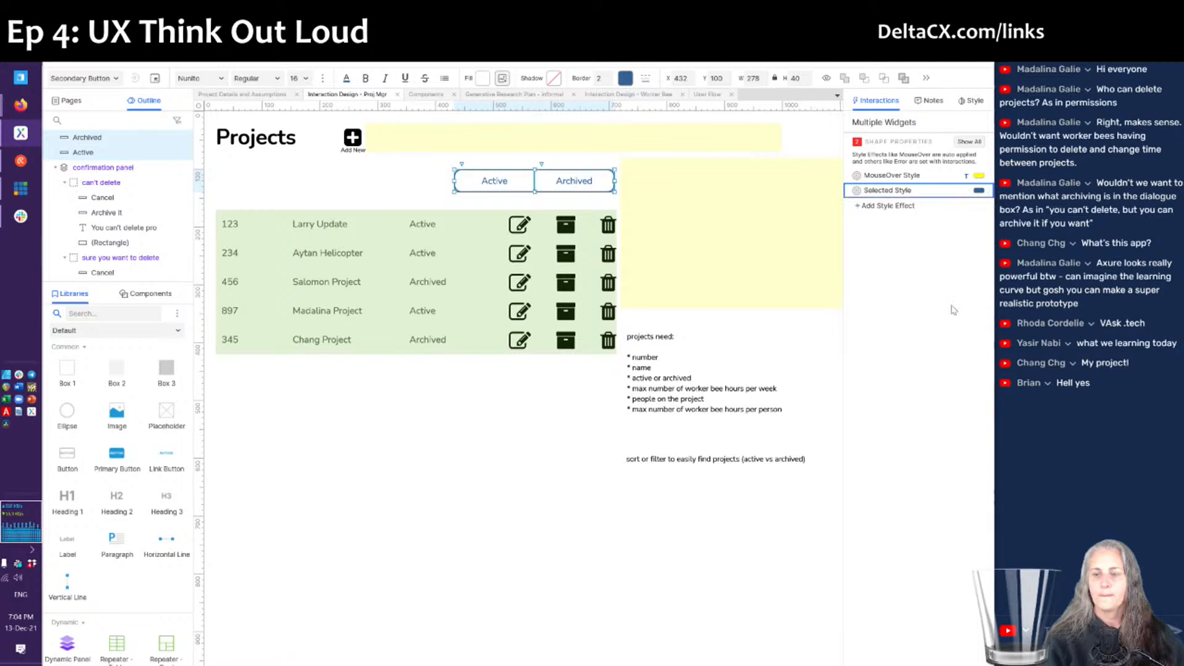
{"action": "left_click", "coordinate": [413, 183]}
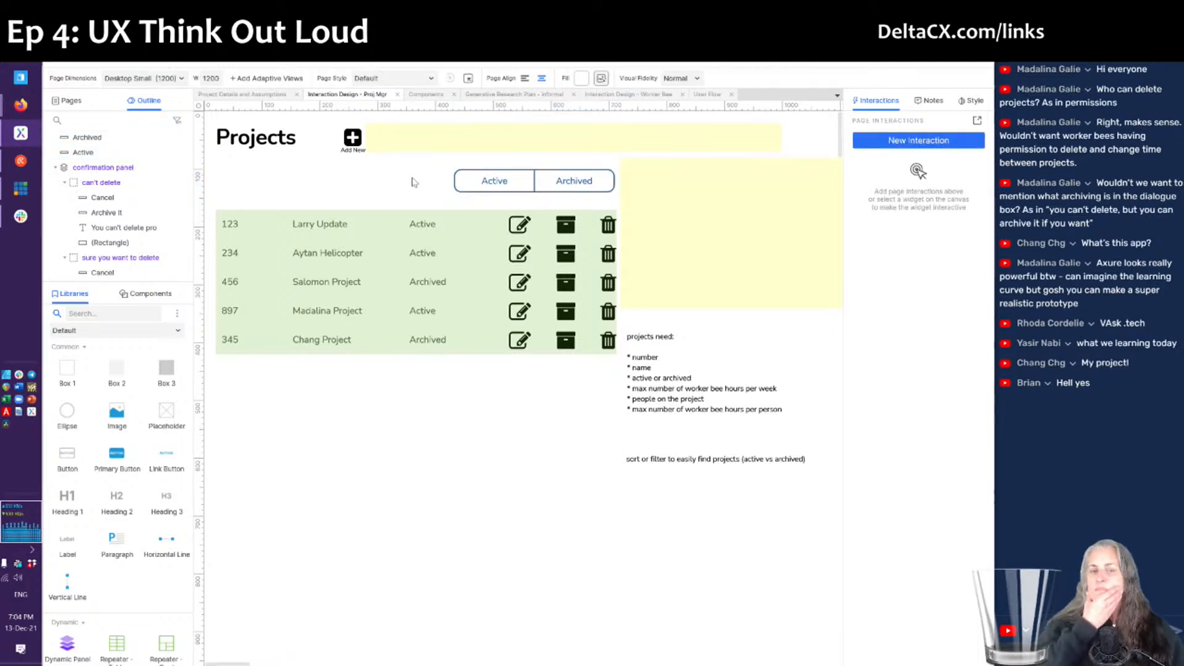
- Set both the Active and Archived buttons to start in the Selected state
{"action": "left_click", "coordinate": [523, 188]}
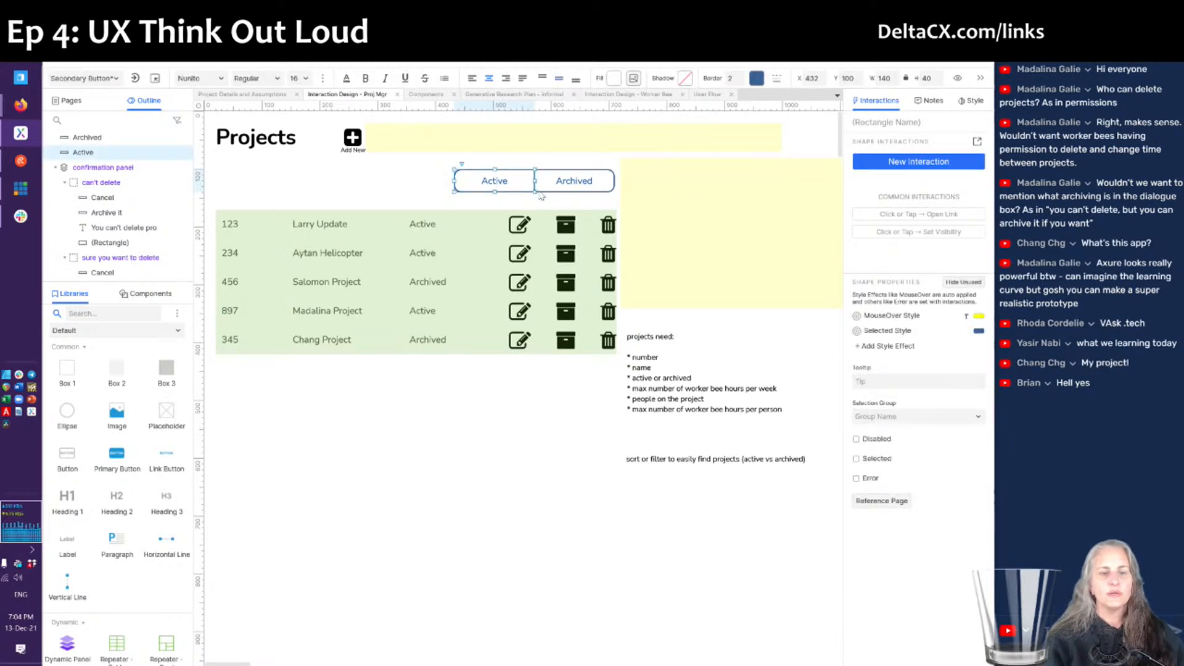
{"action": "left_click", "coordinate": [574, 187], "text": "shift"}
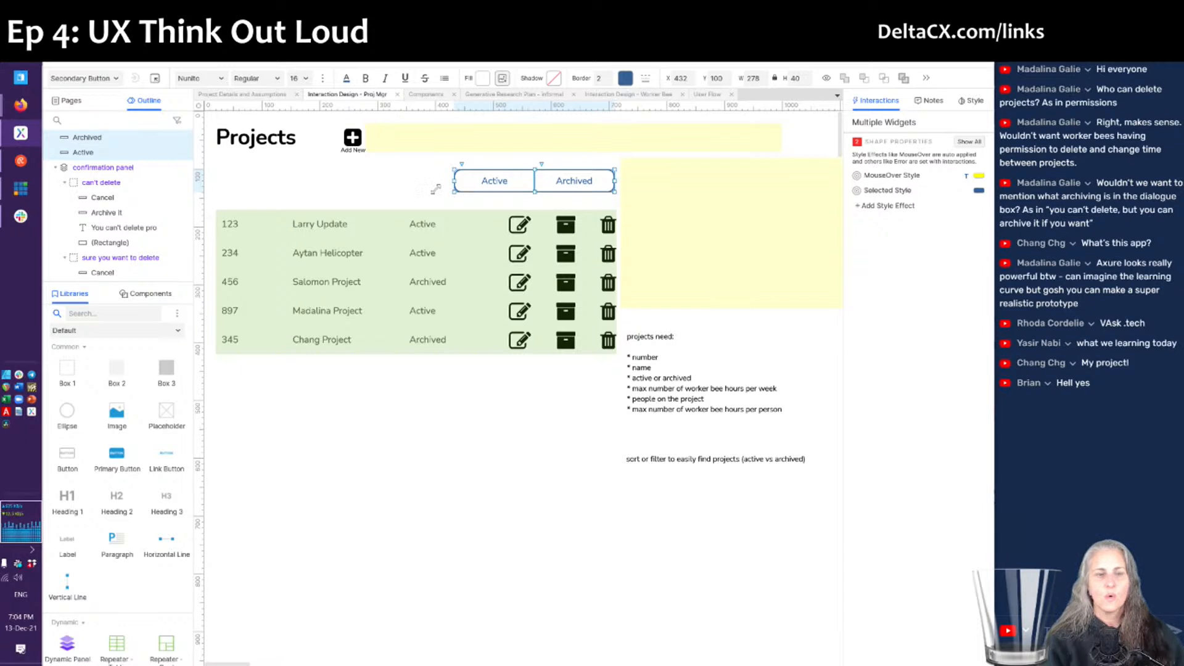
{"action": "right_click", "coordinate": [489, 181]}
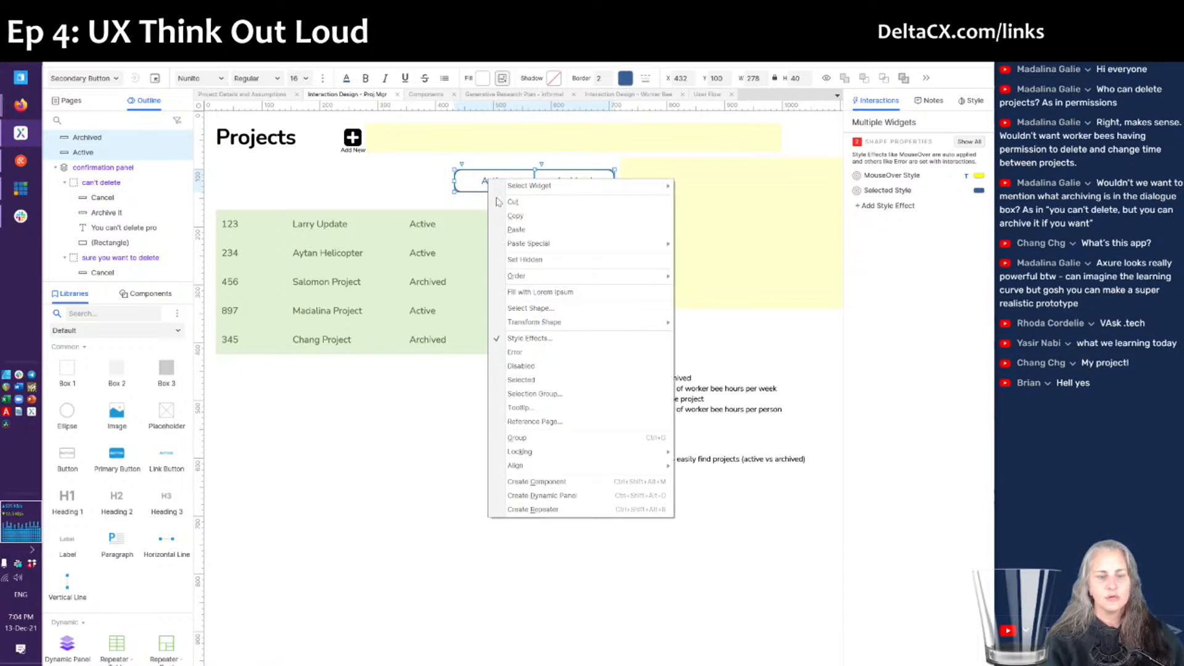
{"action": "left_click", "coordinate": [531, 380]}
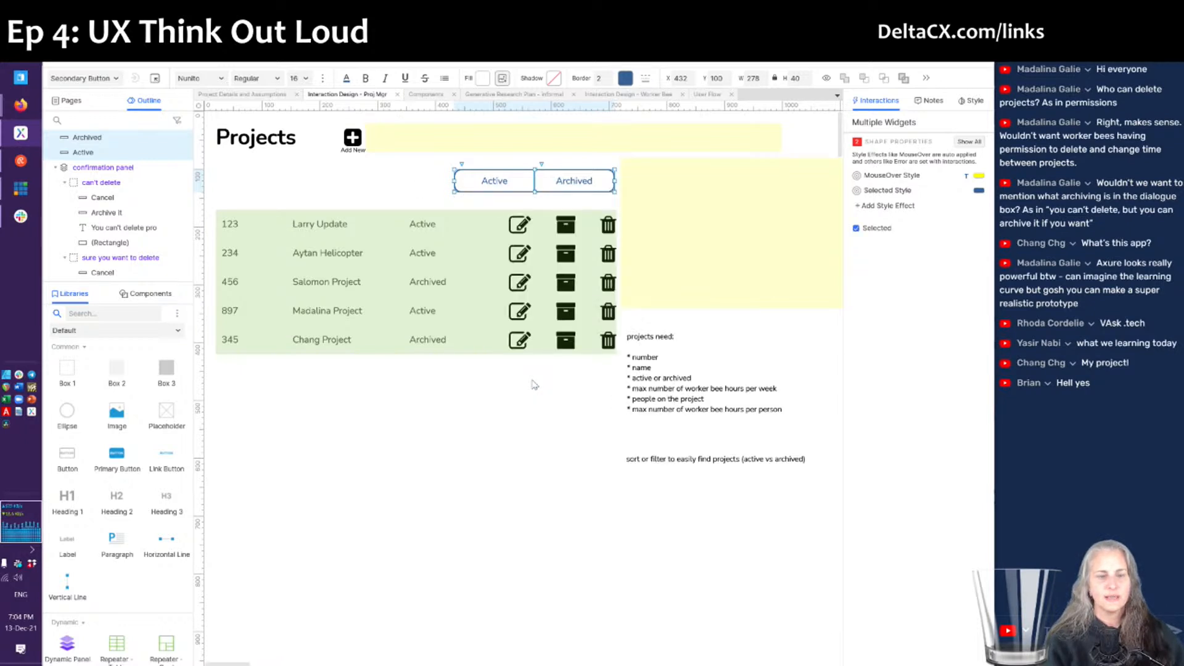
{"action": "left_click", "coordinate": [514, 420]}
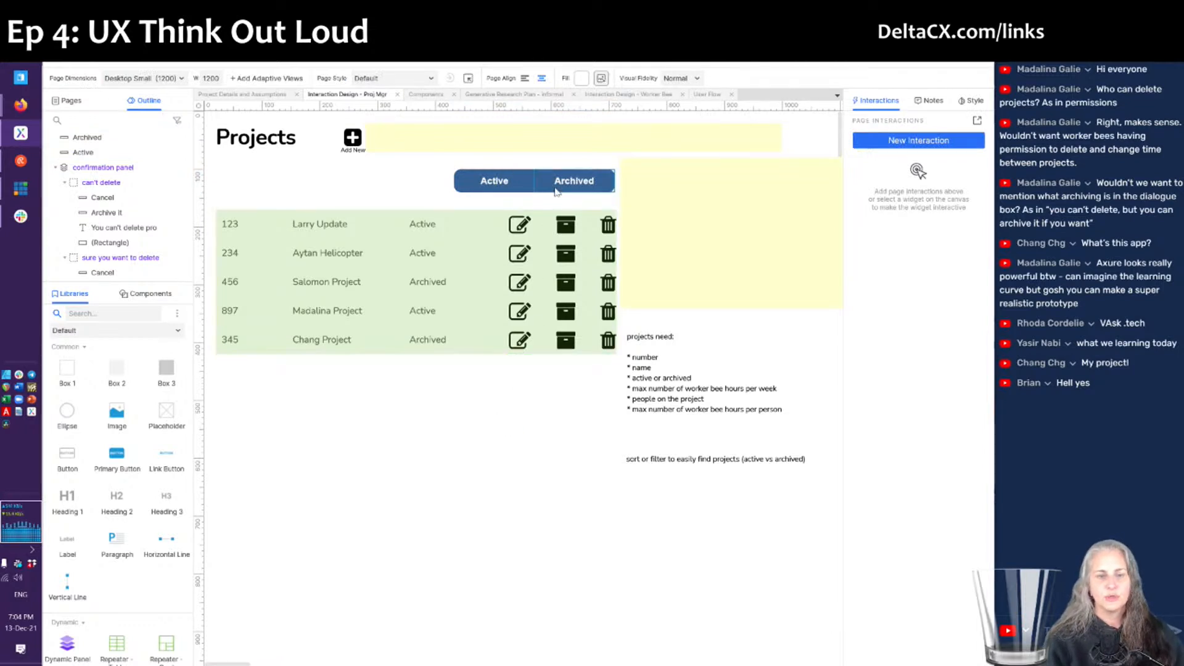
{"action": "left_click", "coordinate": [464, 189]}
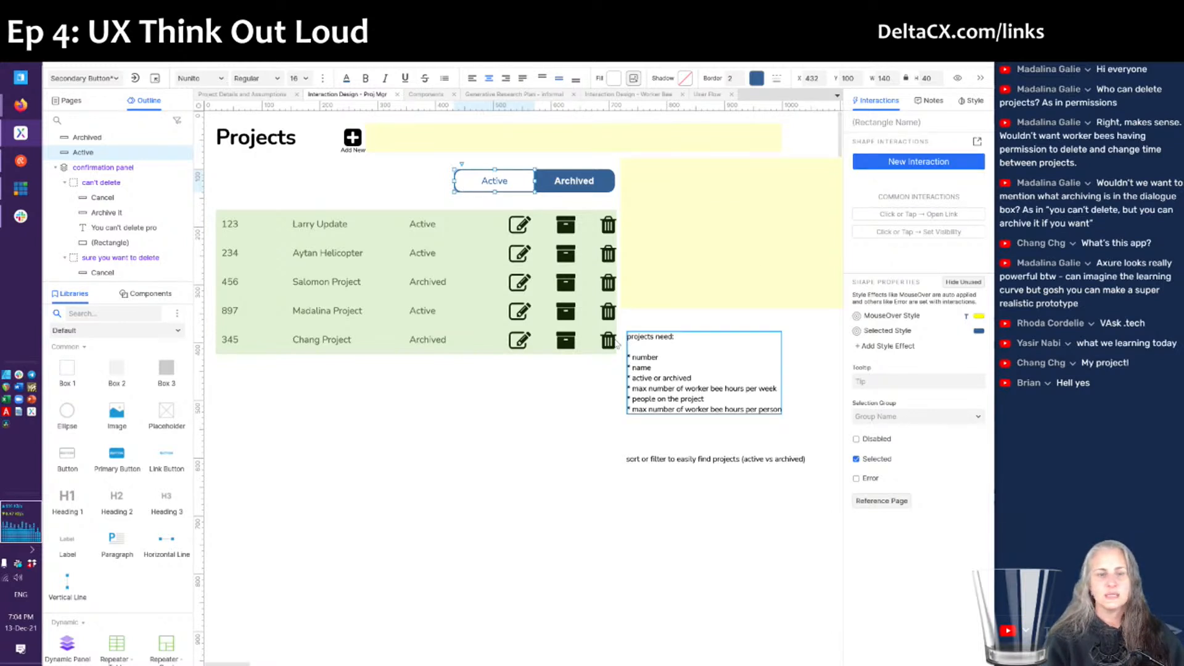
{"action": "left_click", "coordinate": [562, 427]}
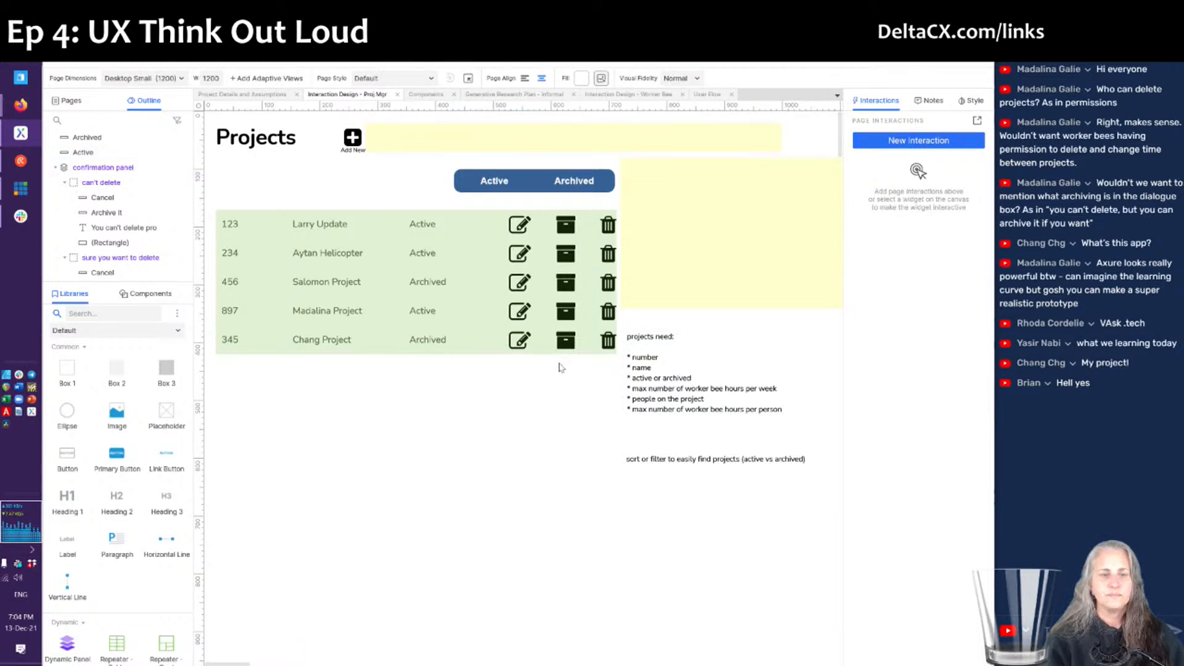
{"action": "left_click", "coordinate": [493, 188]}
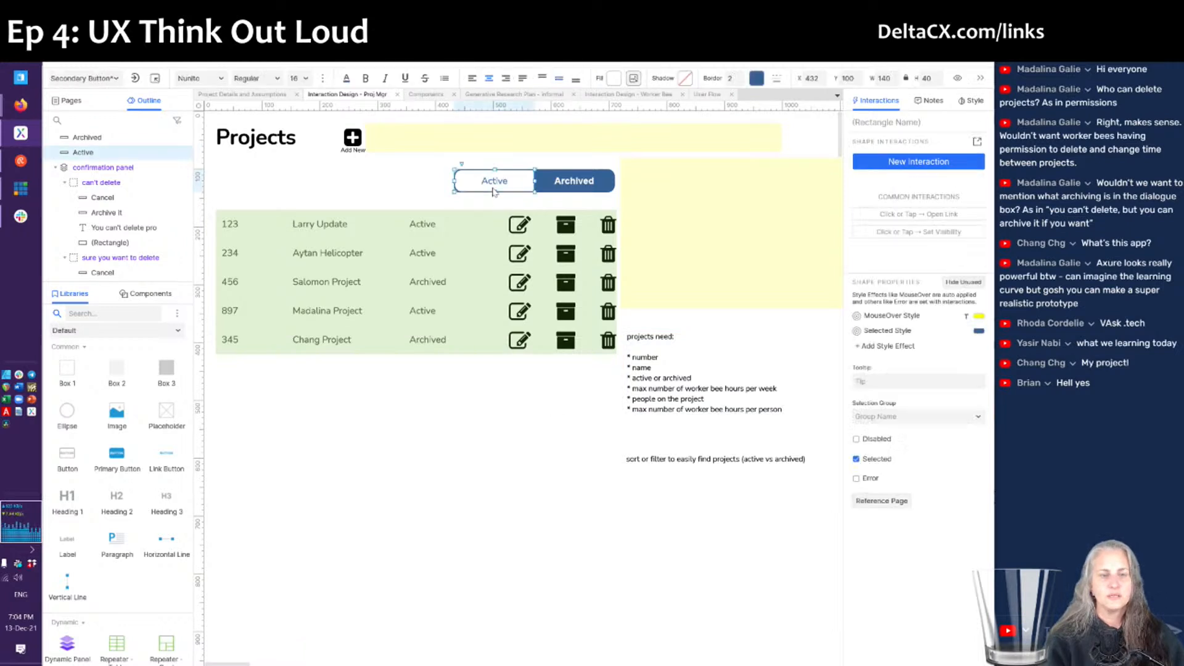
{"action": "left_click", "coordinate": [978, 143]}
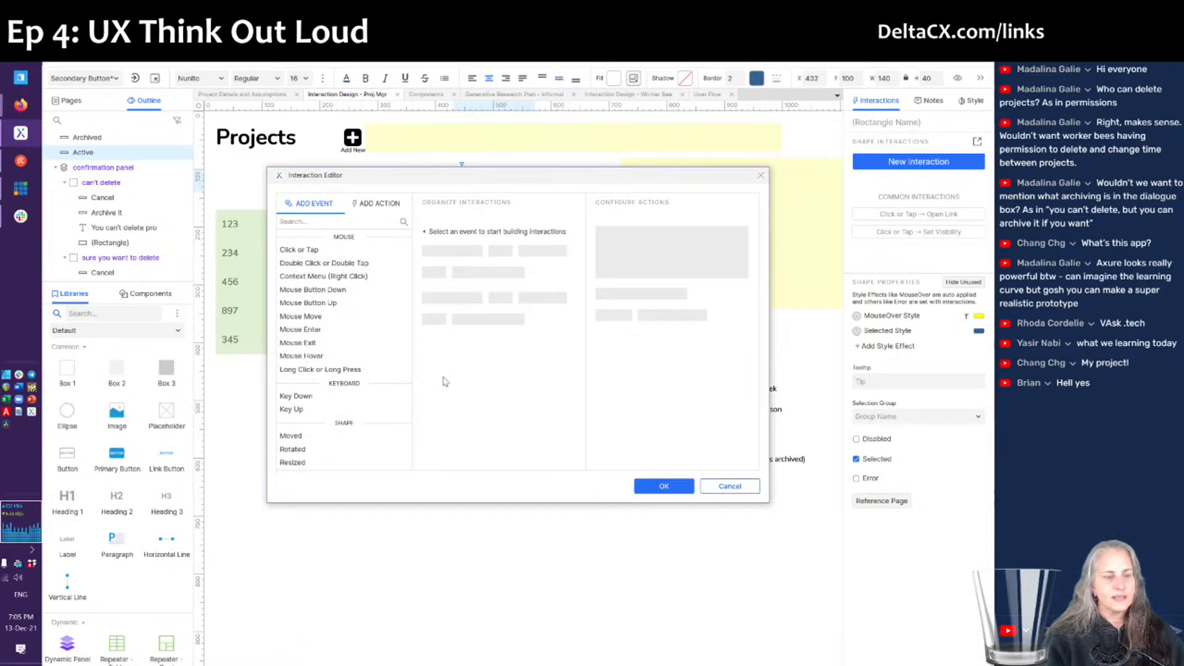
{"action": "scroll", "coordinate": [370, 362], "scroll_direction": "down", "scroll_amount": 2}
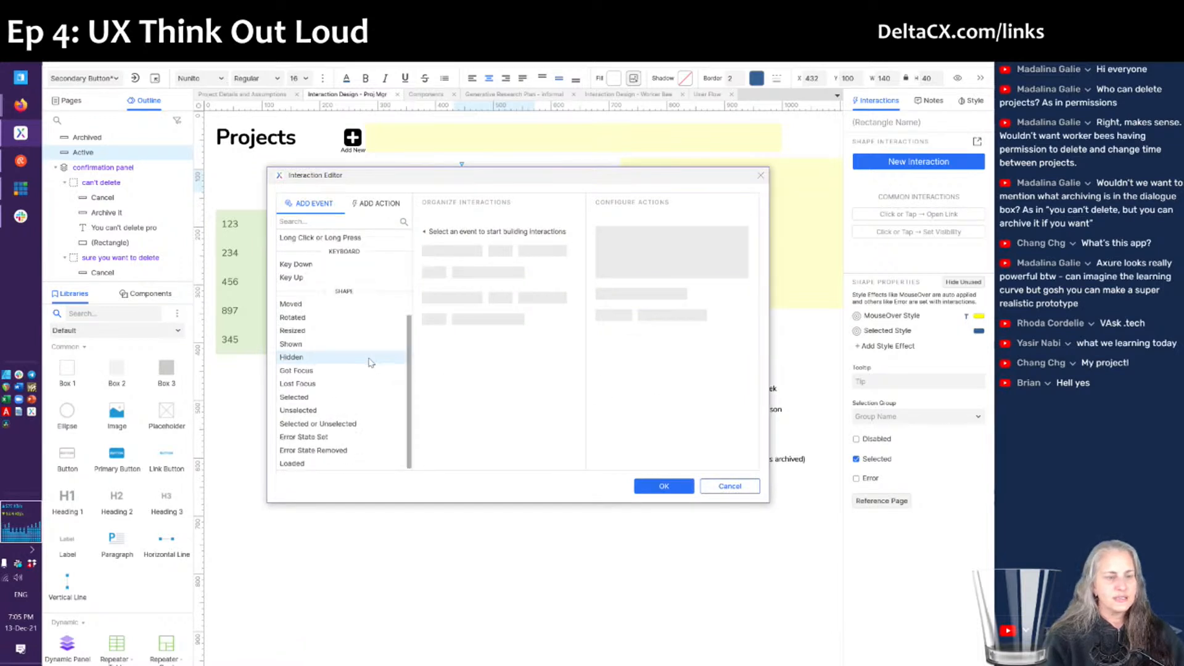
{"action": "left_click", "coordinate": [320, 410]}
{"action": "scroll", "coordinate": [320, 404], "scroll_direction": "down", "scroll_amount": 5}
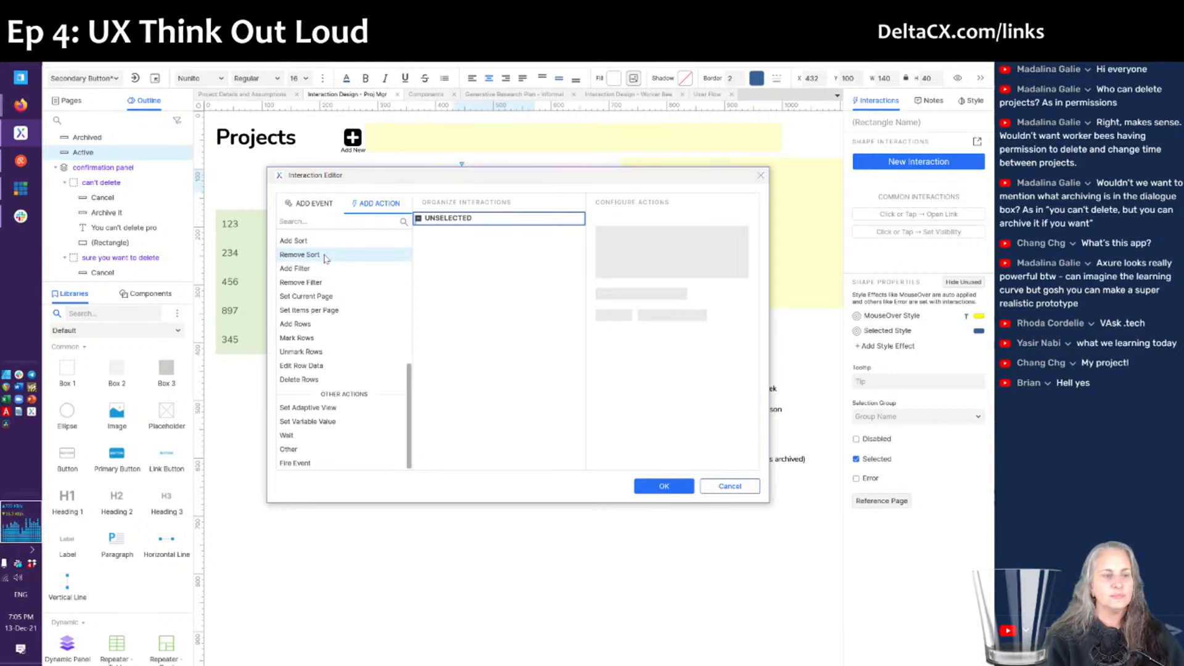
{"action": "left_click", "coordinate": [718, 491]}
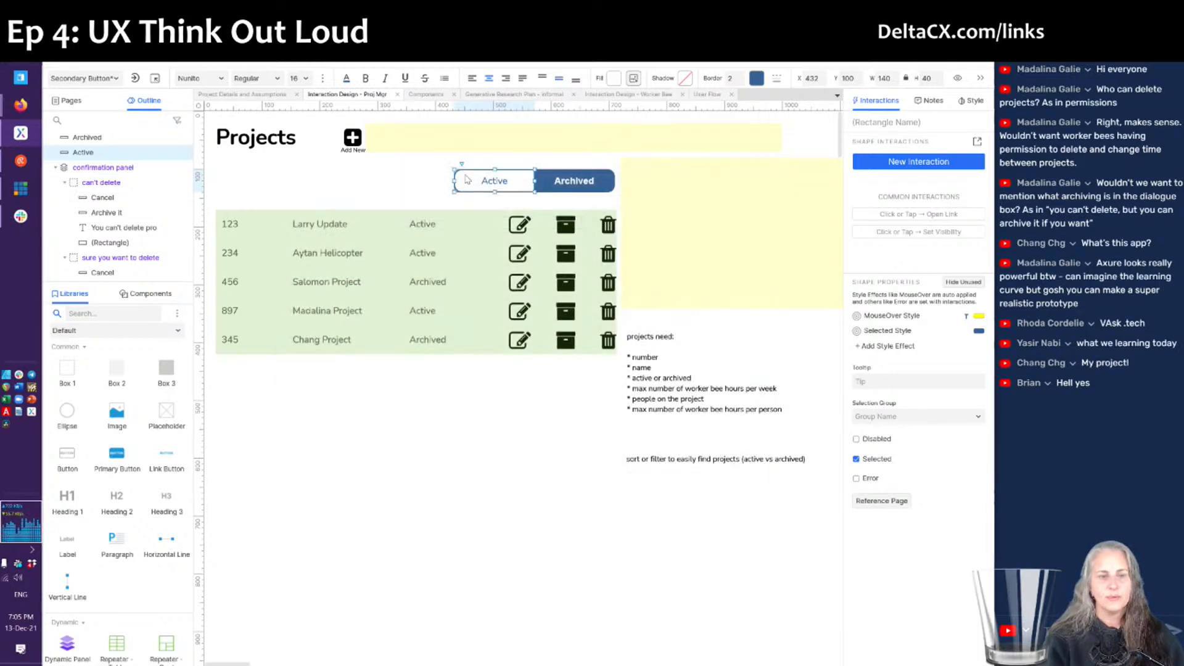
- Start a Page Loaded interaction, removing an accidentally added sort action
{"action": "left_click", "coordinate": [823, 128]}
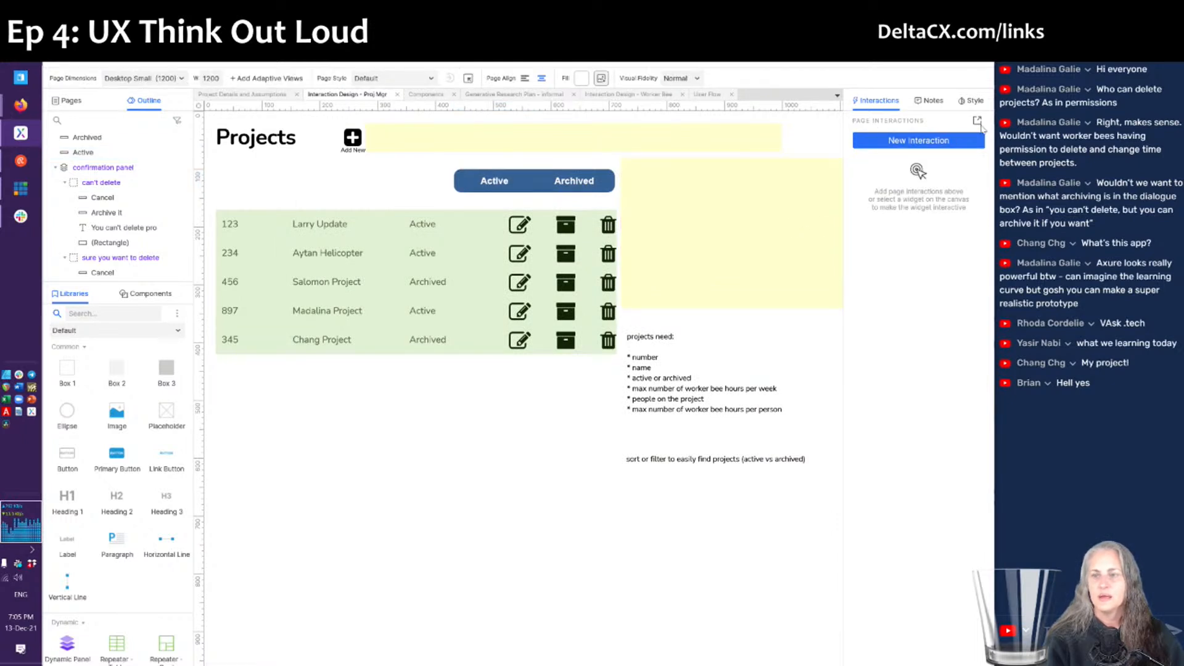
{"action": "left_click", "coordinate": [918, 140]}
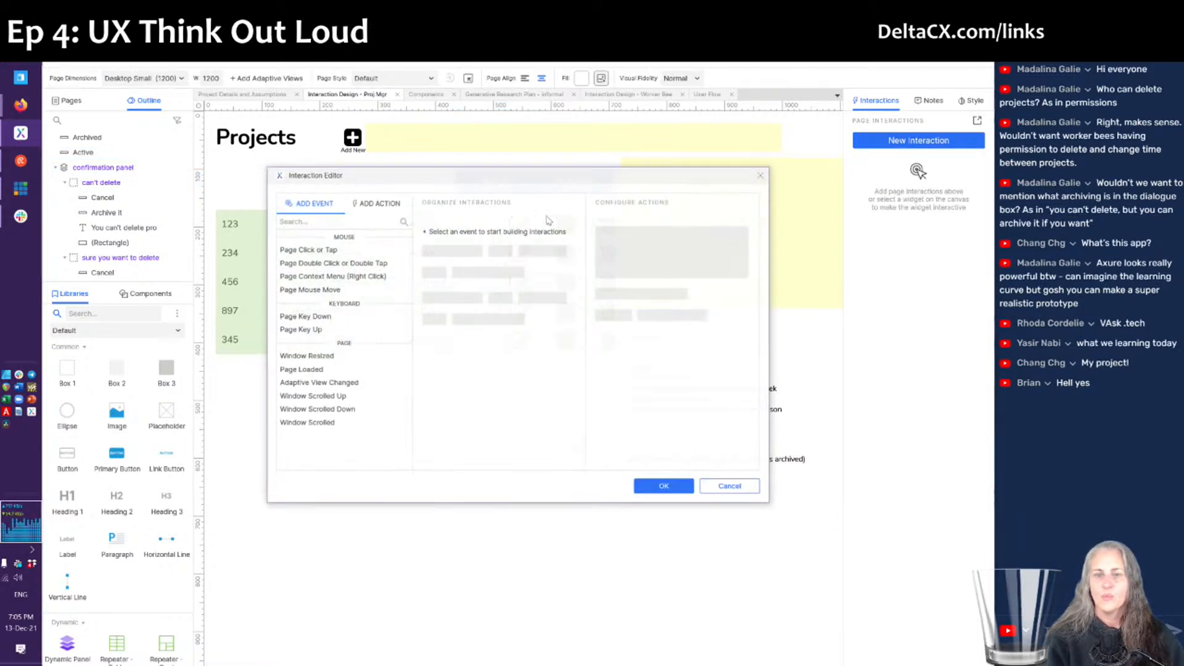
{"action": "left_click", "coordinate": [302, 369]}
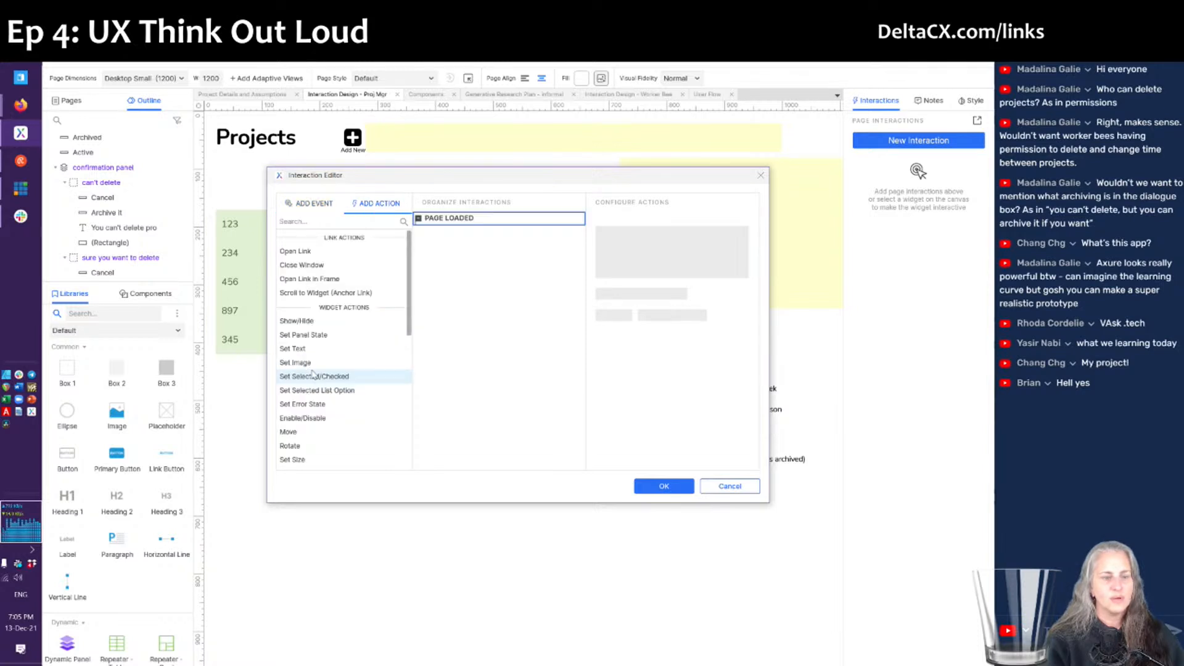
{"action": "scroll", "coordinate": [363, 353], "scroll_direction": "down", "scroll_amount": 5}
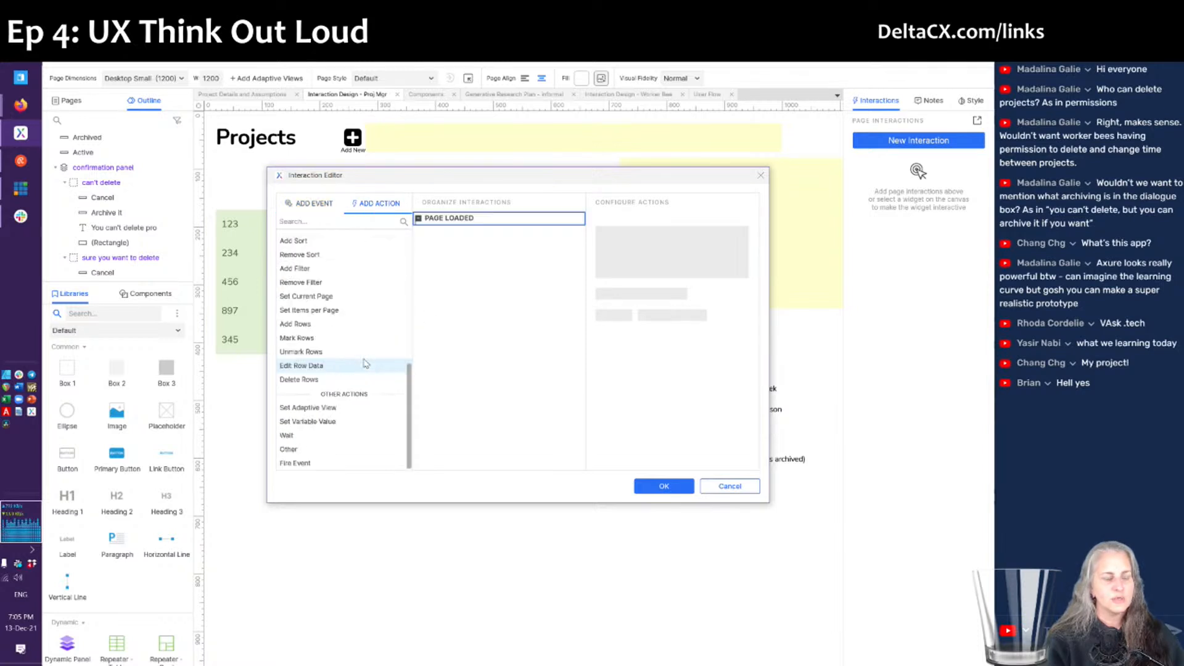
{"action": "left_click", "coordinate": [303, 241]}
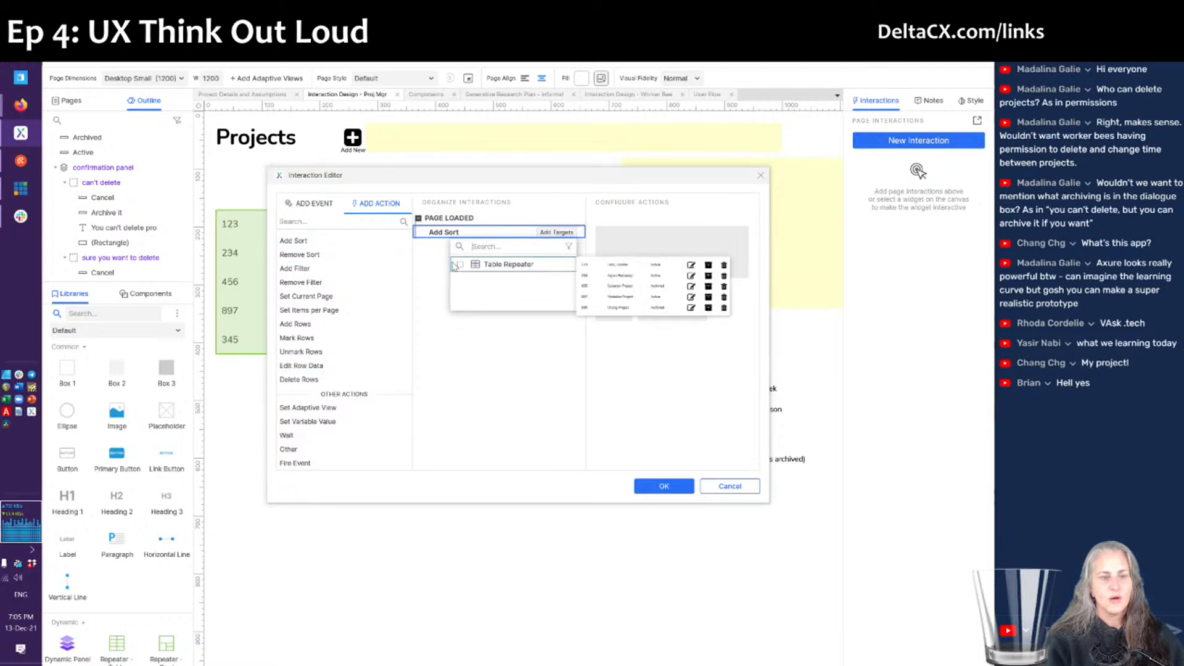
{"action": "left_click", "coordinate": [510, 266]}
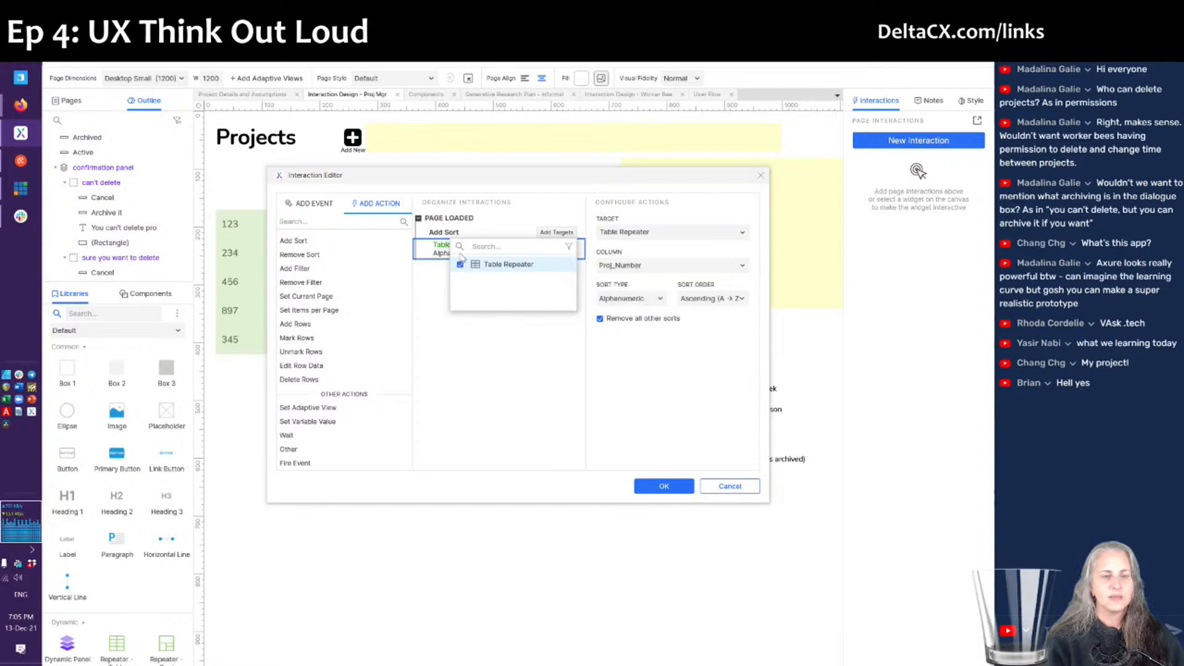
{"action": "left_click", "coordinate": [441, 253]}
{"action": "key", "text": "Delete"}
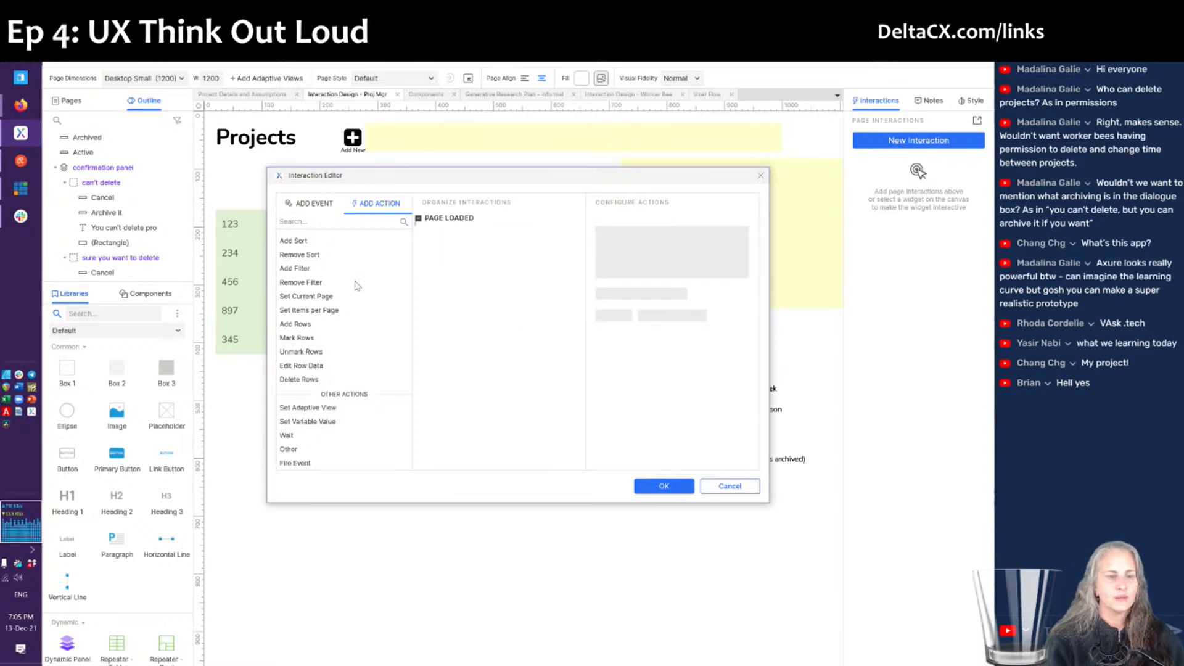
- Add a Table Repeater filter where Proj_Status equals the Active button's text
{"action": "left_click", "coordinate": [295, 268]}
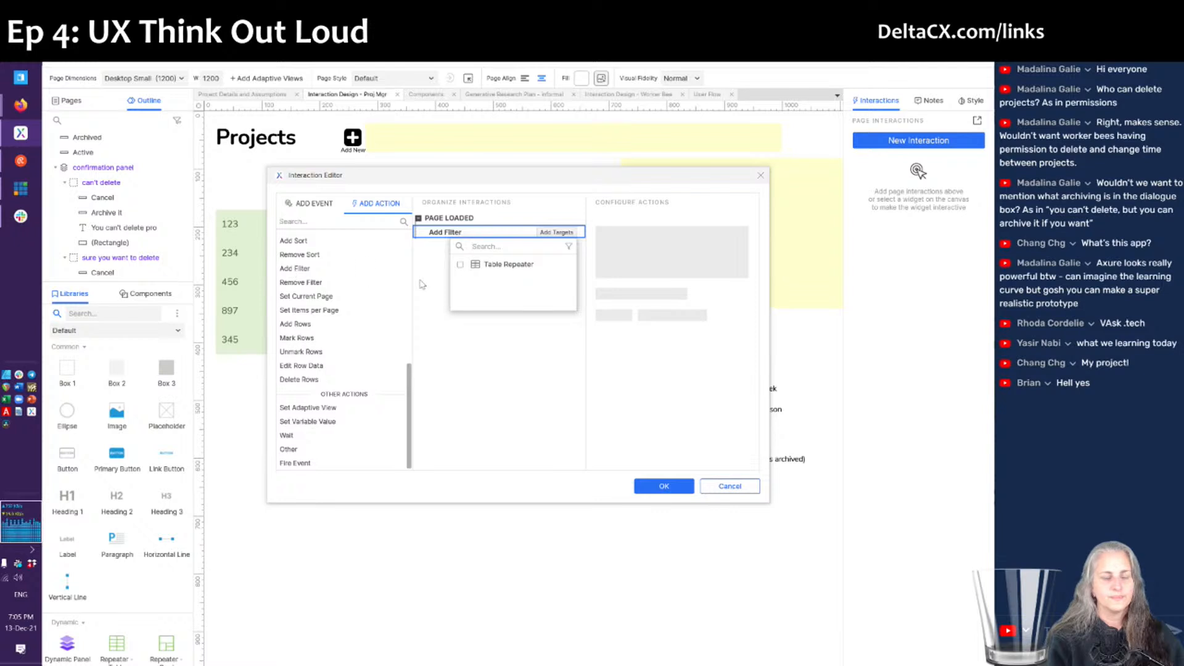
{"action": "left_click", "coordinate": [485, 269]}
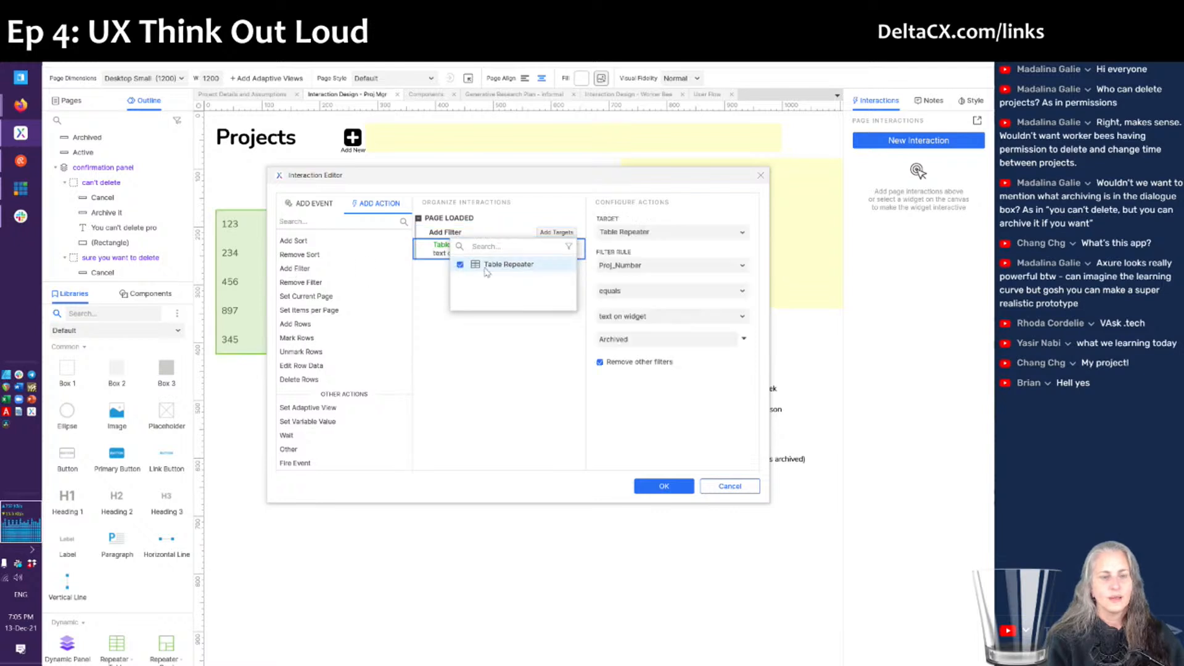
{"action": "left_click", "coordinate": [625, 276]}
{"action": "left_click", "coordinate": [623, 267]}
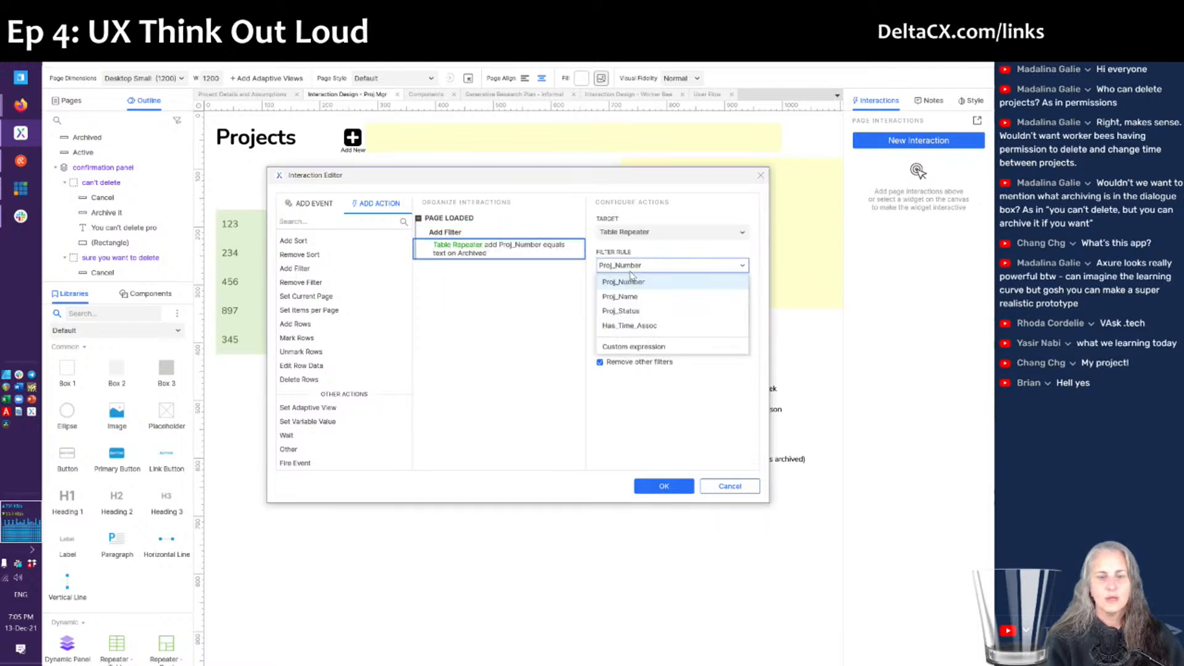
{"action": "left_click", "coordinate": [646, 313]}
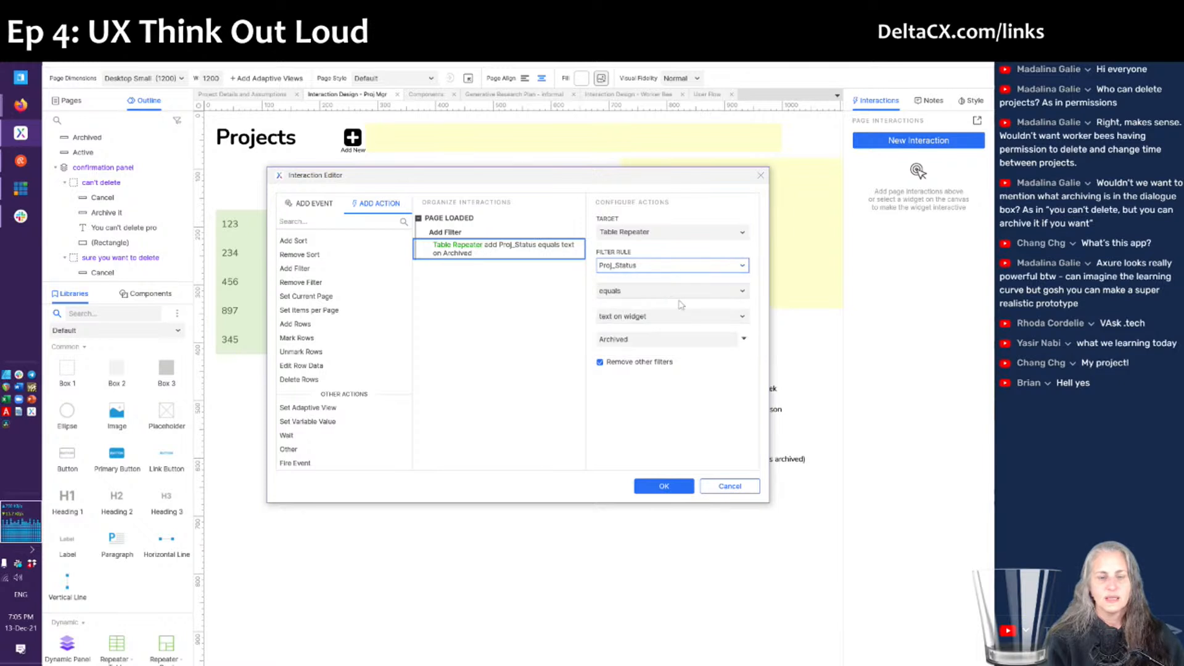
{"action": "left_click", "coordinate": [655, 343]}
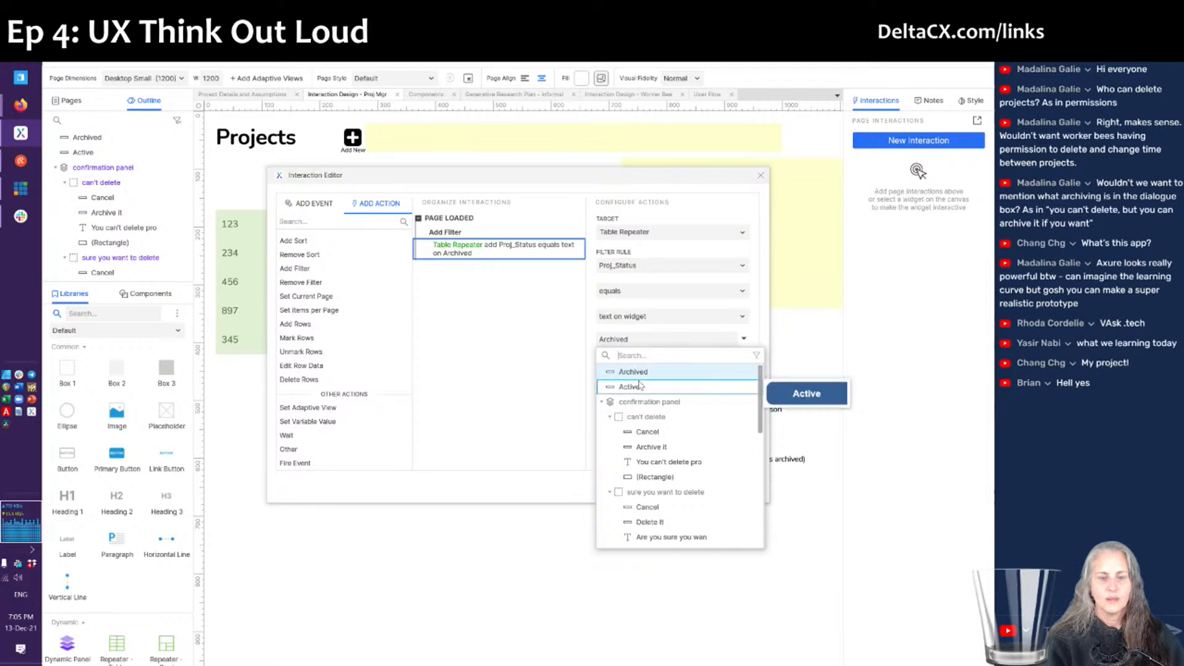
{"action": "left_click", "coordinate": [641, 386]}
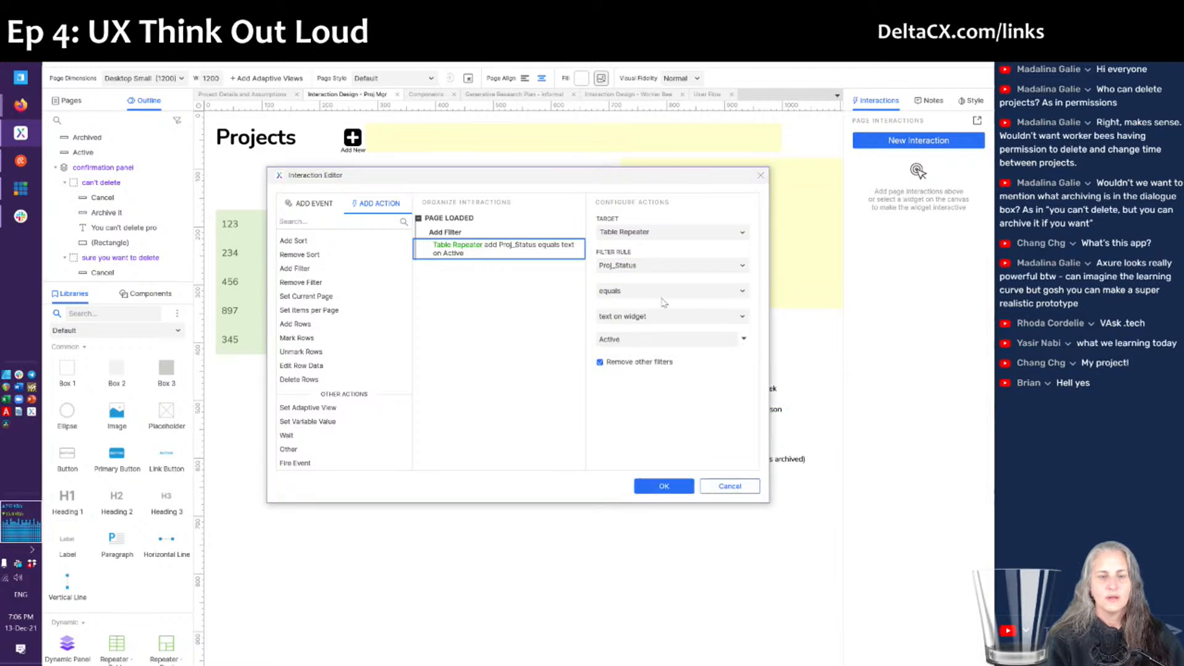
- Set the filter to combine with others as 'match any' and confirm
{"action": "left_click", "coordinate": [638, 366]}
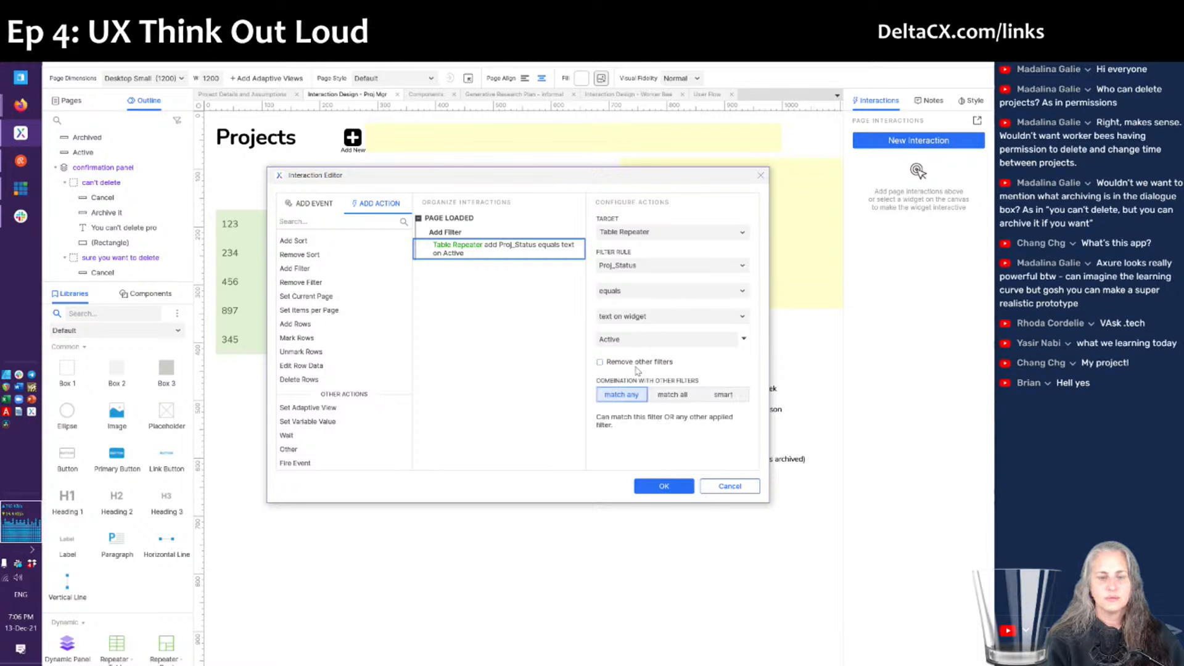
{"action": "left_click", "coordinate": [671, 396]}
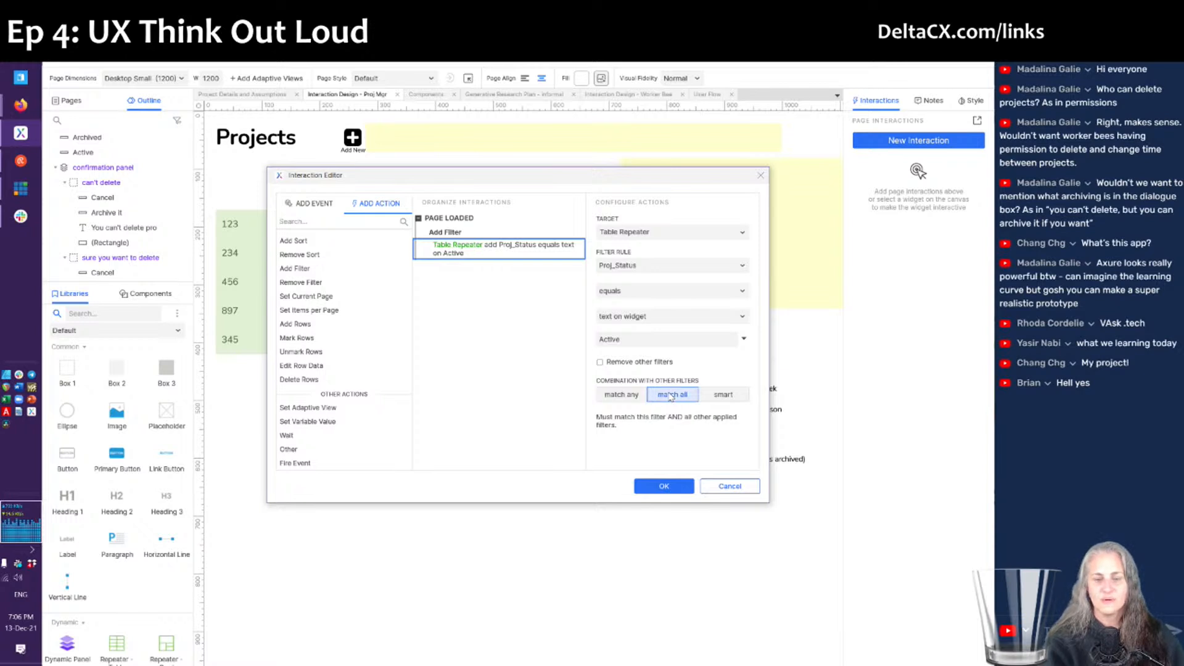
{"action": "left_click", "coordinate": [719, 397]}
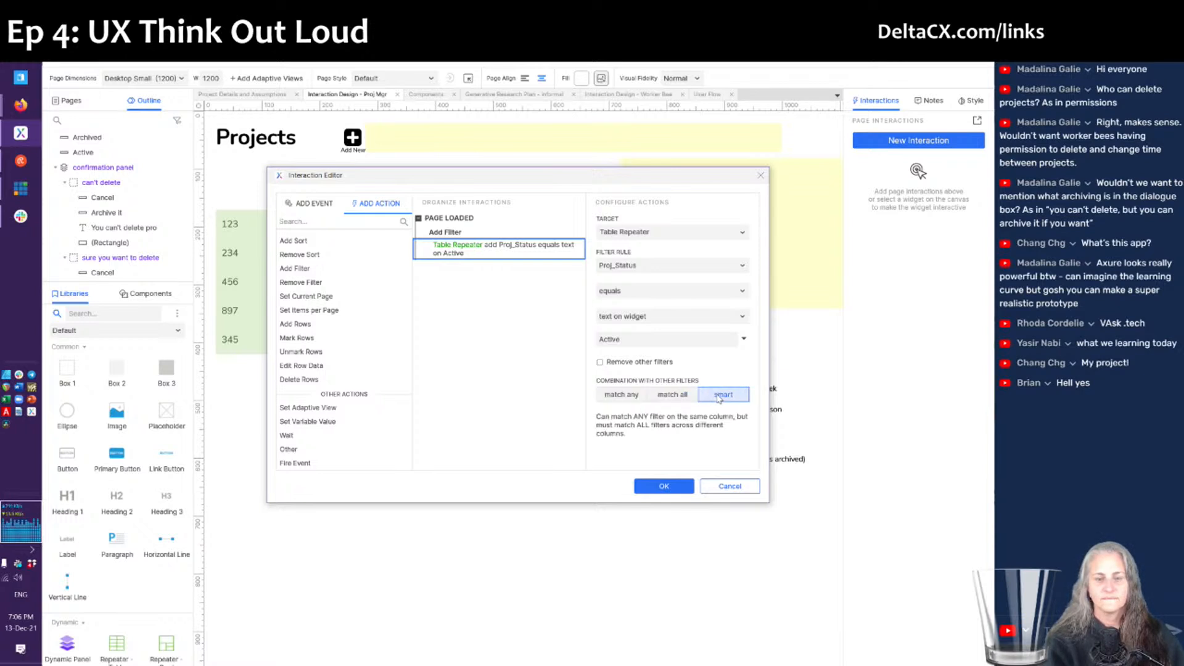
{"action": "left_click", "coordinate": [619, 397]}
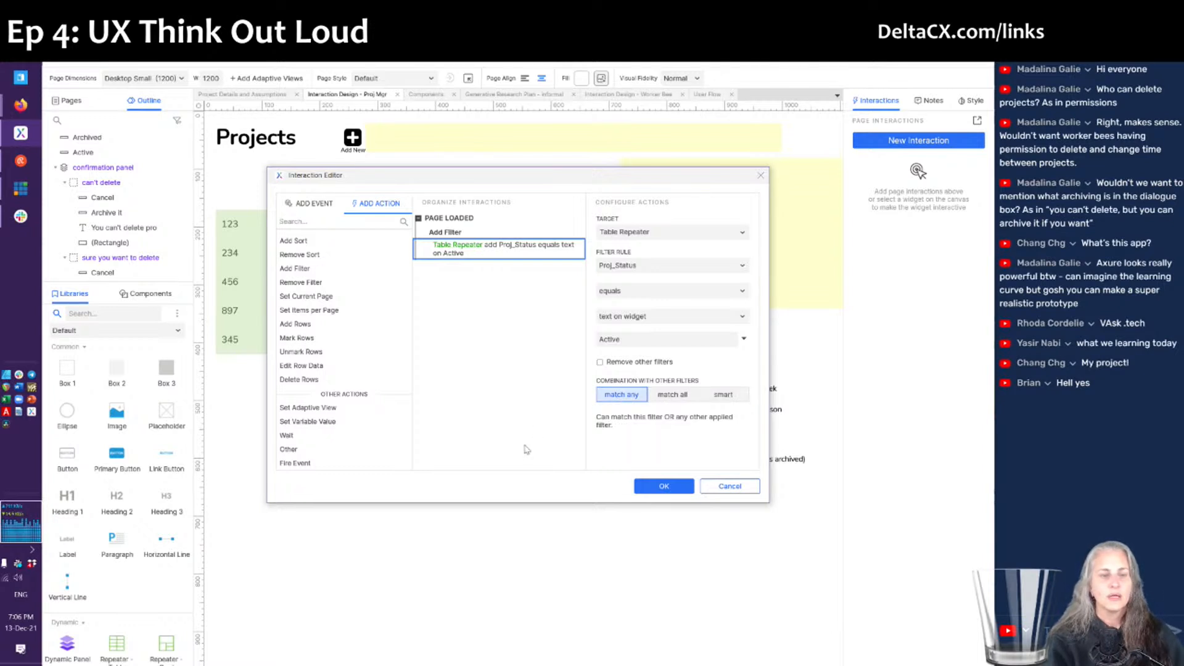
{"action": "left_click", "coordinate": [677, 492]}
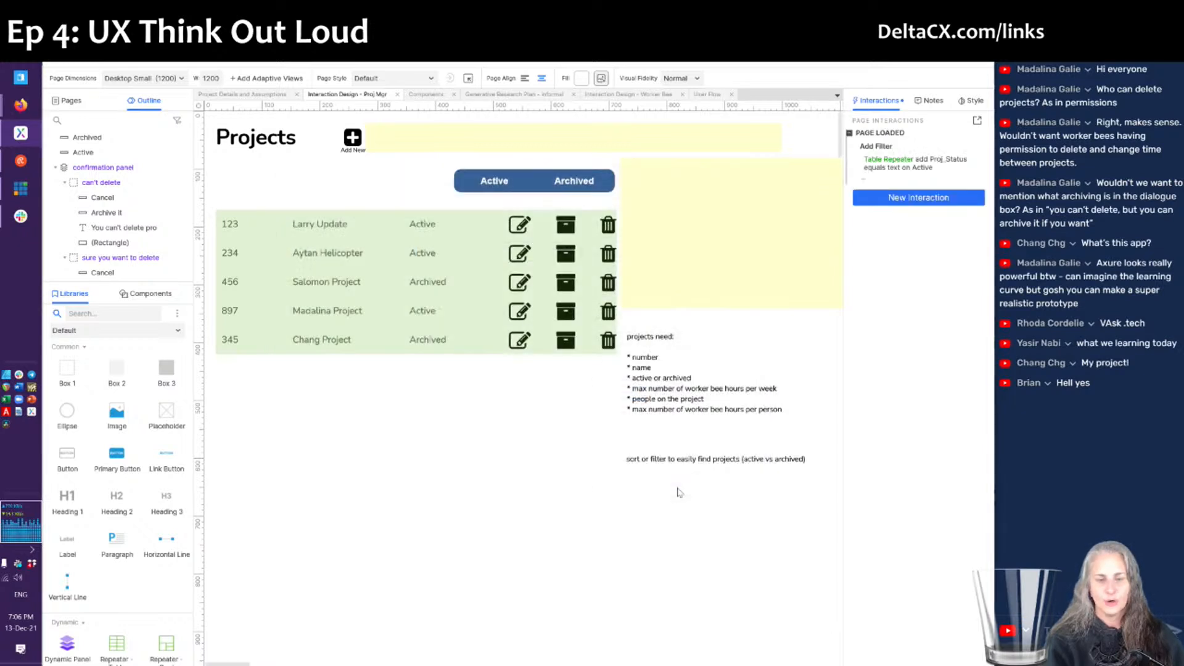
- Select the Active and Archived buttons in turn to compare their styles
{"action": "left_click", "coordinate": [487, 183]}
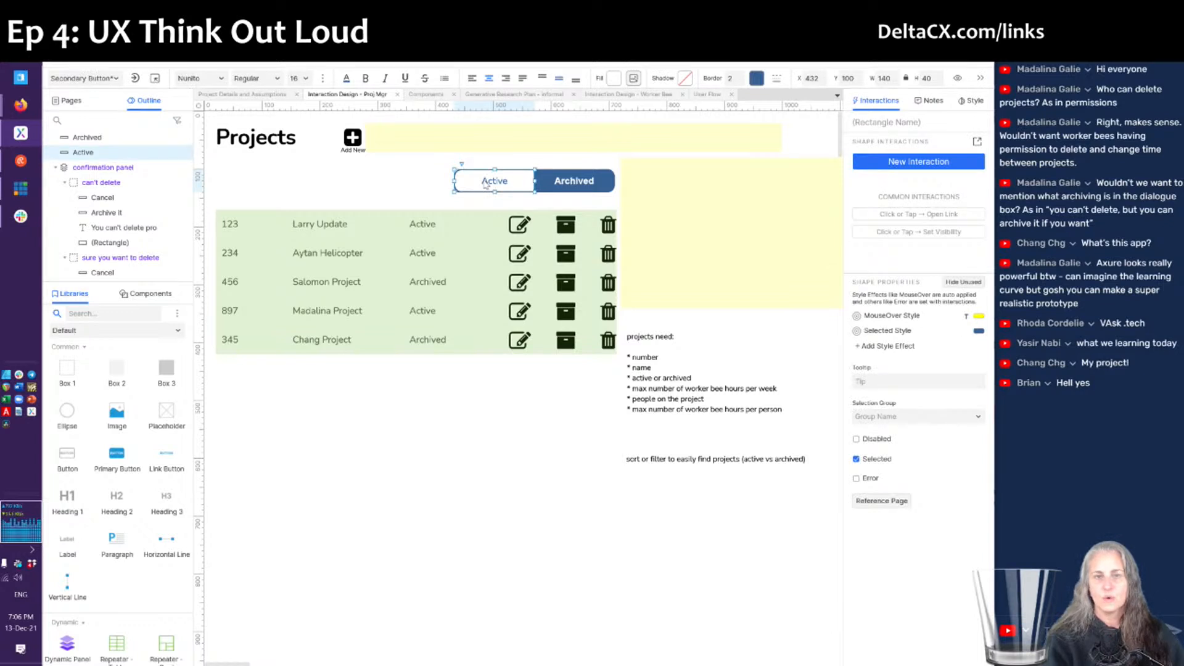
{"action": "left_click", "coordinate": [572, 188]}
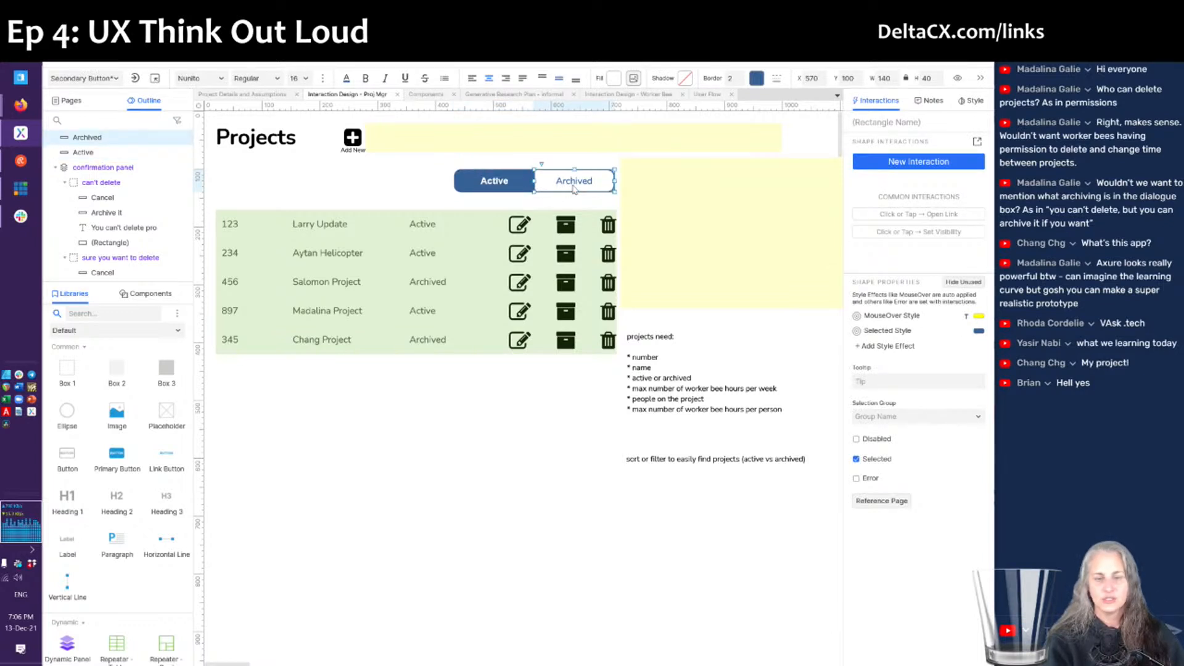
{"action": "left_click", "coordinate": [495, 182]}
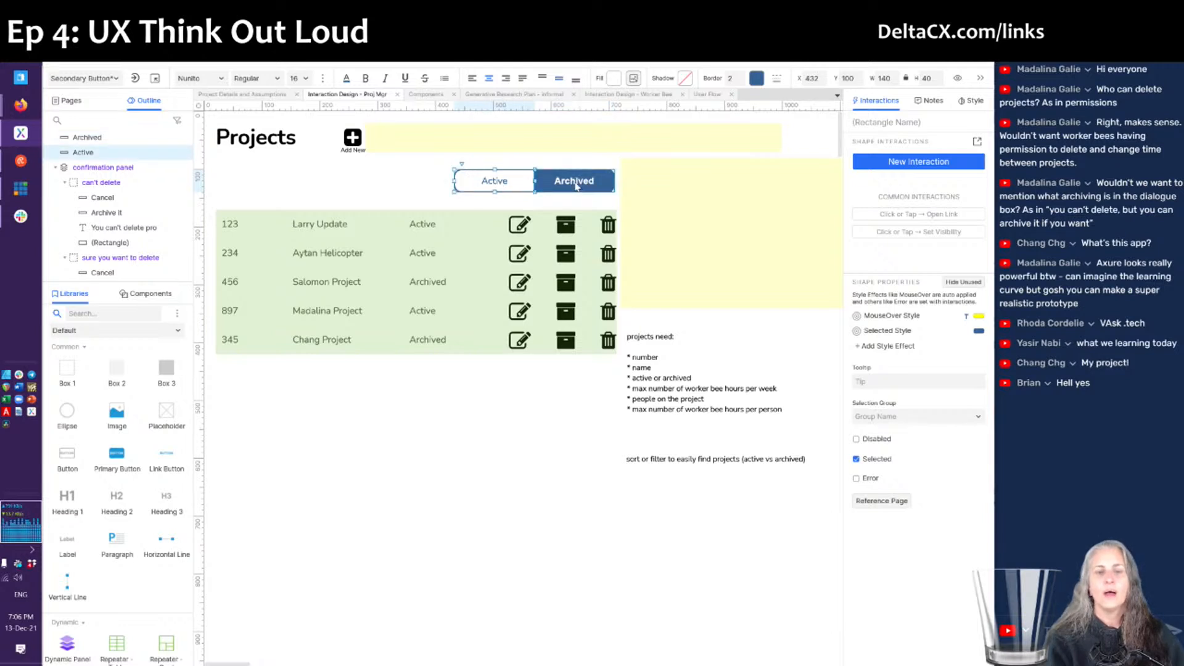
{"action": "left_click", "coordinate": [547, 185]}
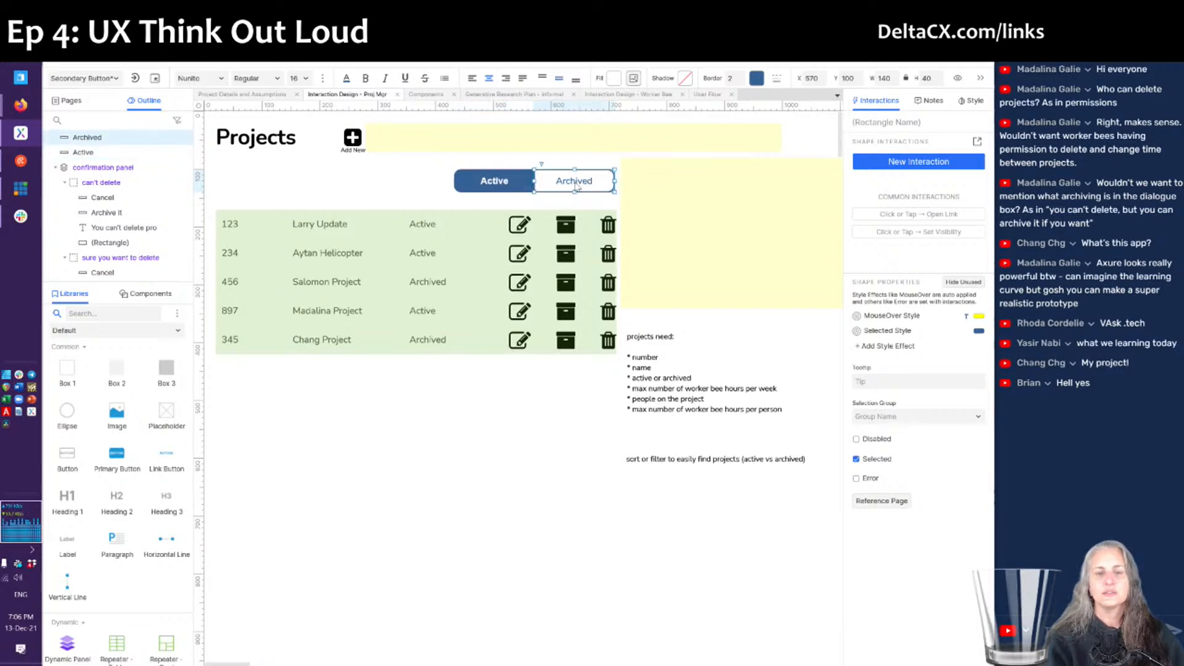
{"action": "left_click", "coordinate": [508, 179]}
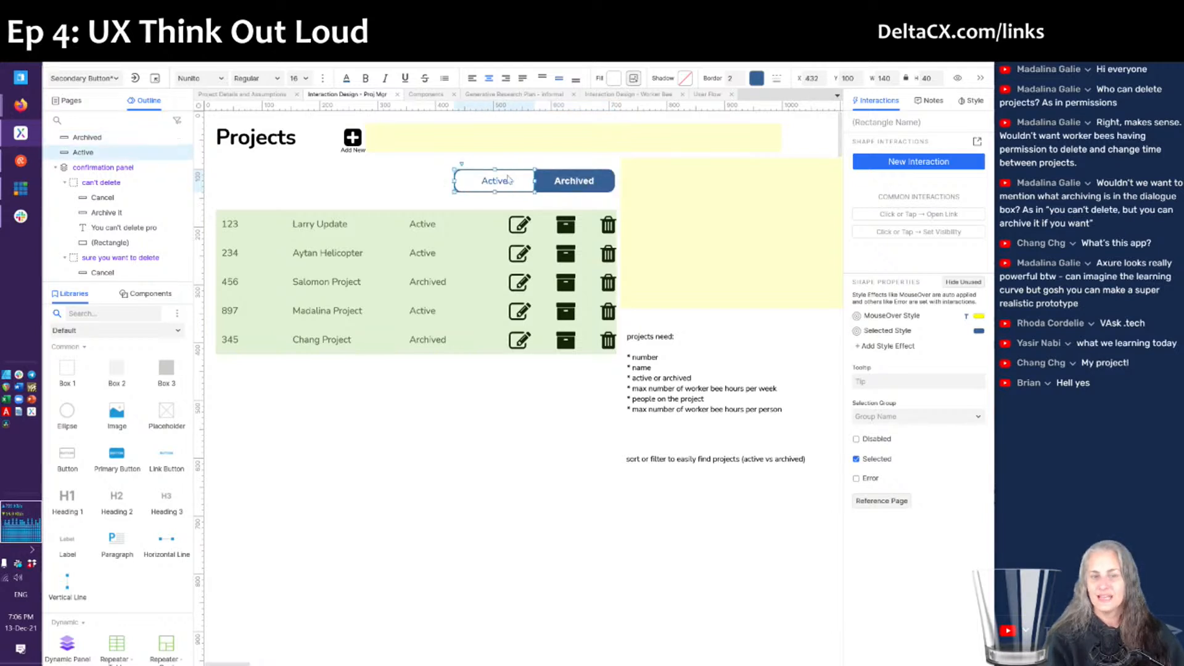
- Give the Active button a Click or Tap action setting This Widget's selected state to toggle
{"action": "left_click", "coordinate": [977, 143]}
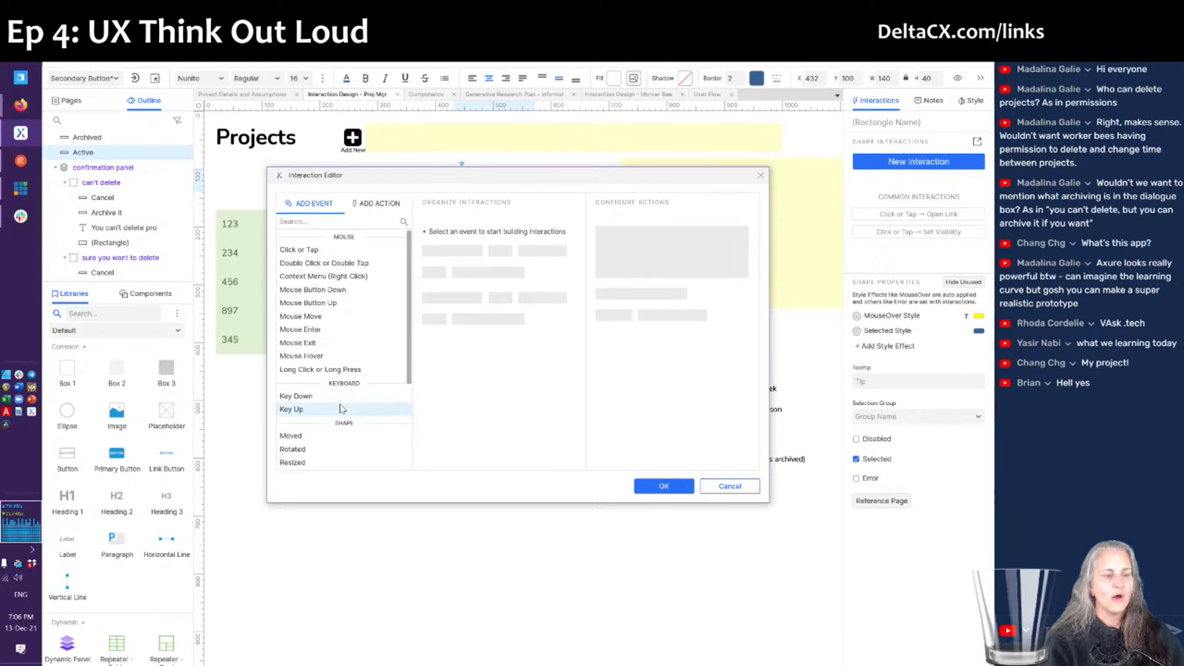
{"action": "left_click", "coordinate": [306, 249]}
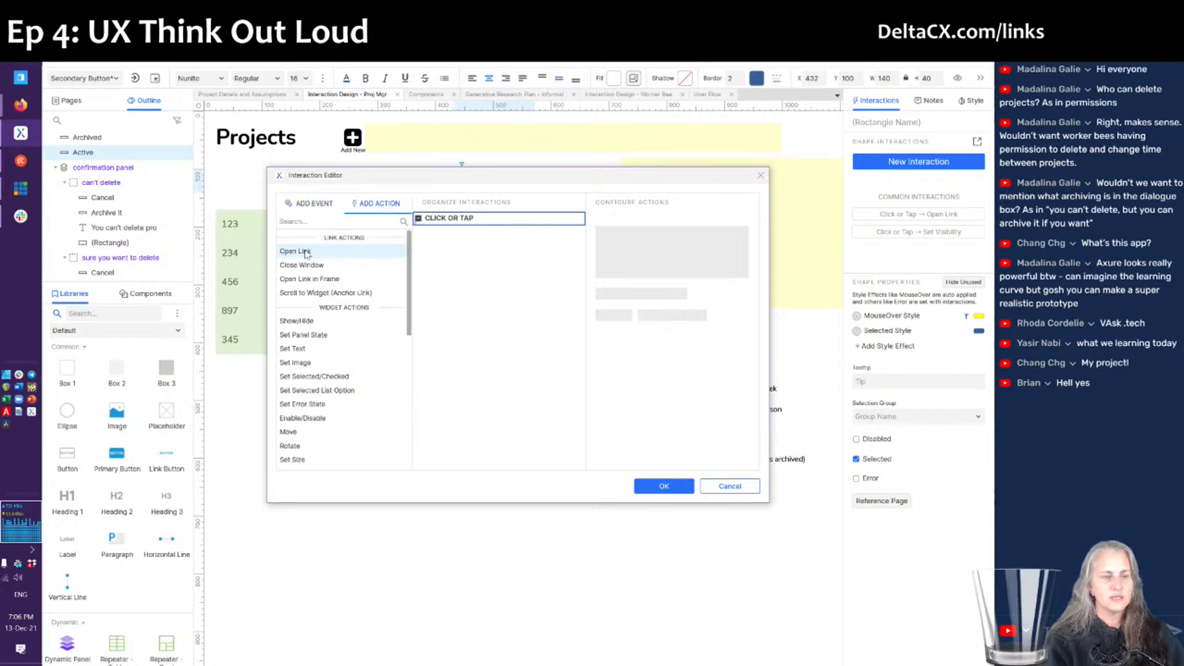
{"action": "left_click", "coordinate": [312, 376]}
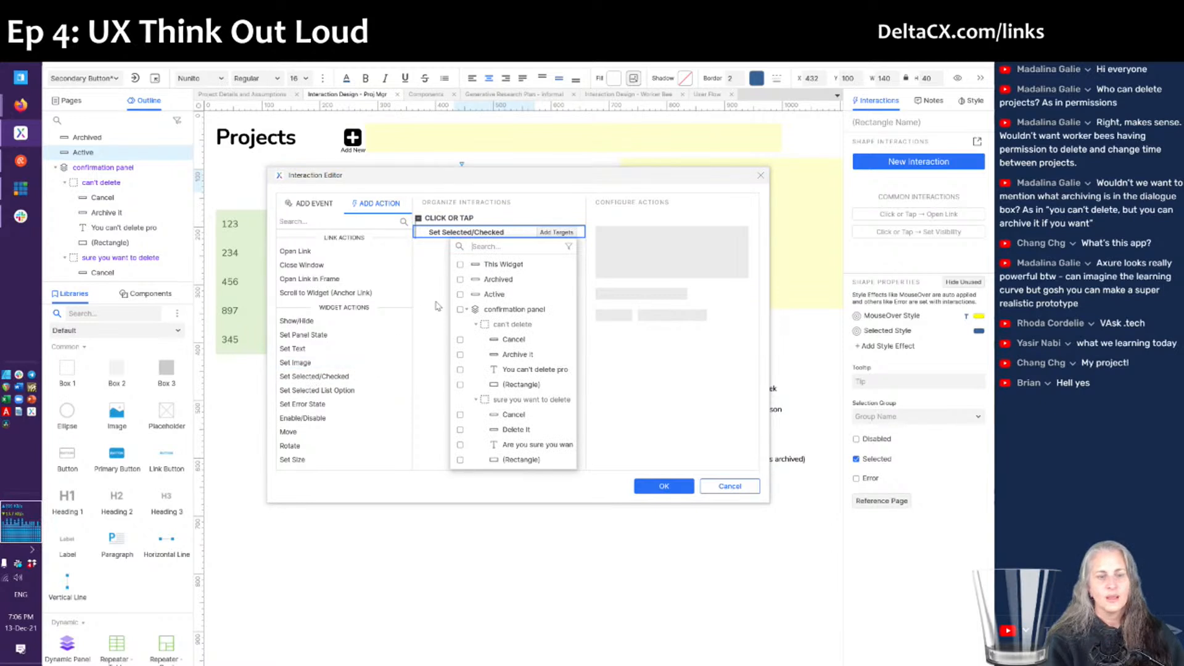
{"action": "left_click", "coordinate": [485, 265]}
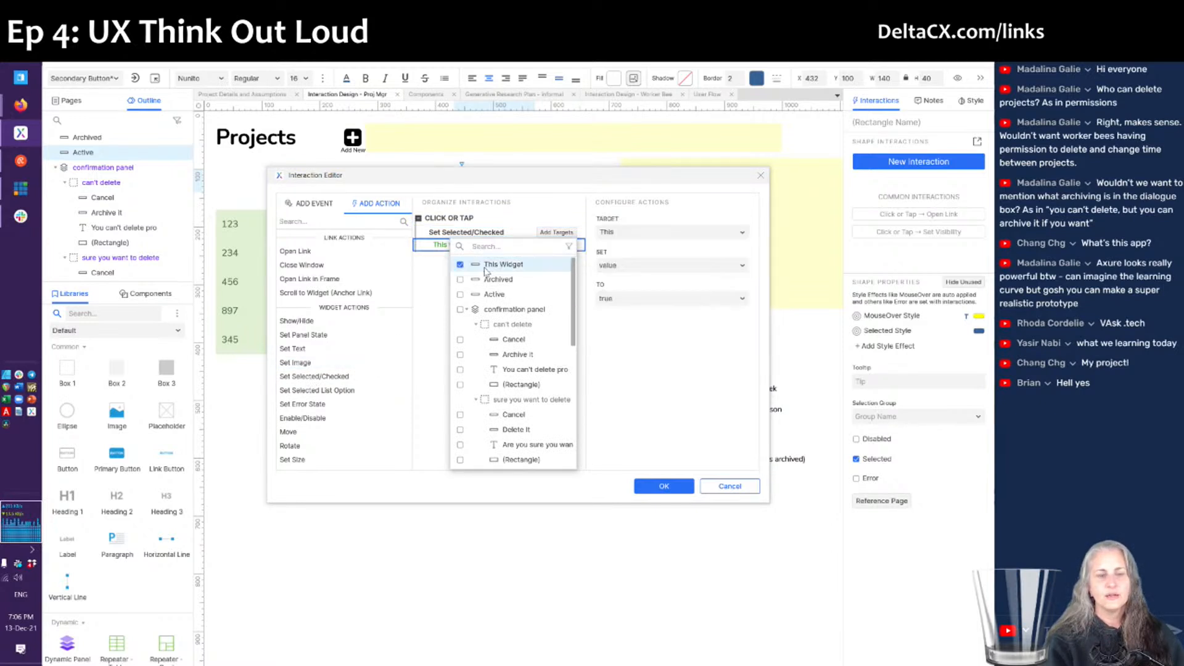
{"action": "left_click", "coordinate": [648, 298]}
{"action": "left_click", "coordinate": [647, 298]}
{"action": "key", "text": "Down"}
{"action": "key", "text": "Down"}
{"action": "key", "text": "Return"}
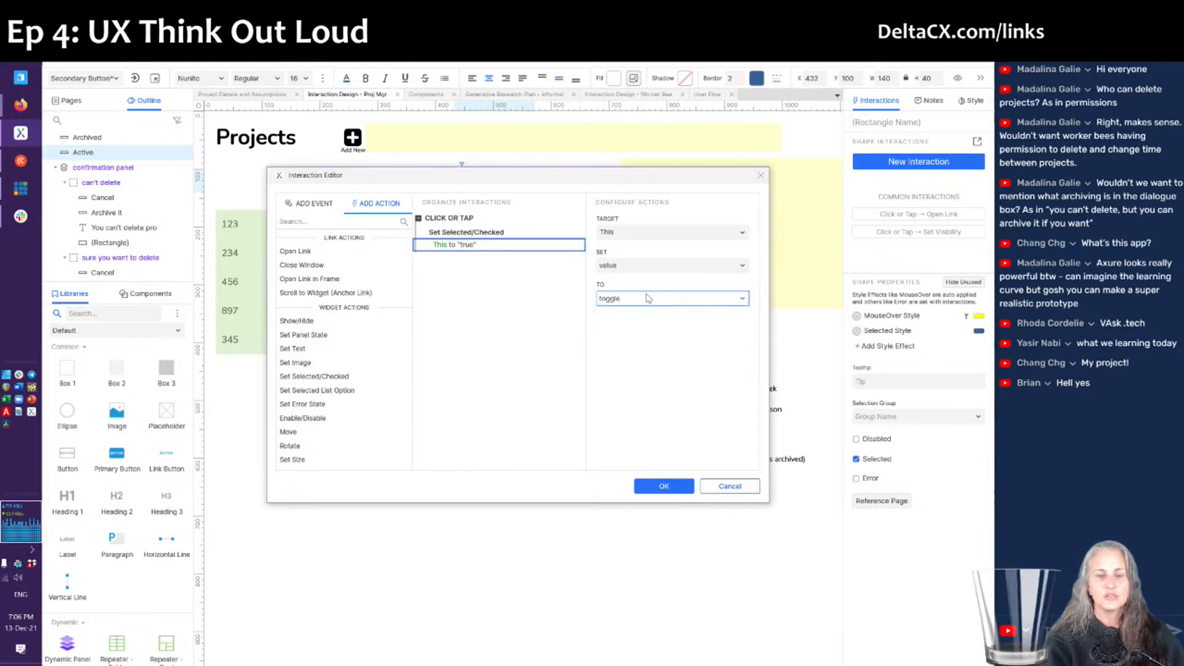
{"action": "key", "text": "Return"}
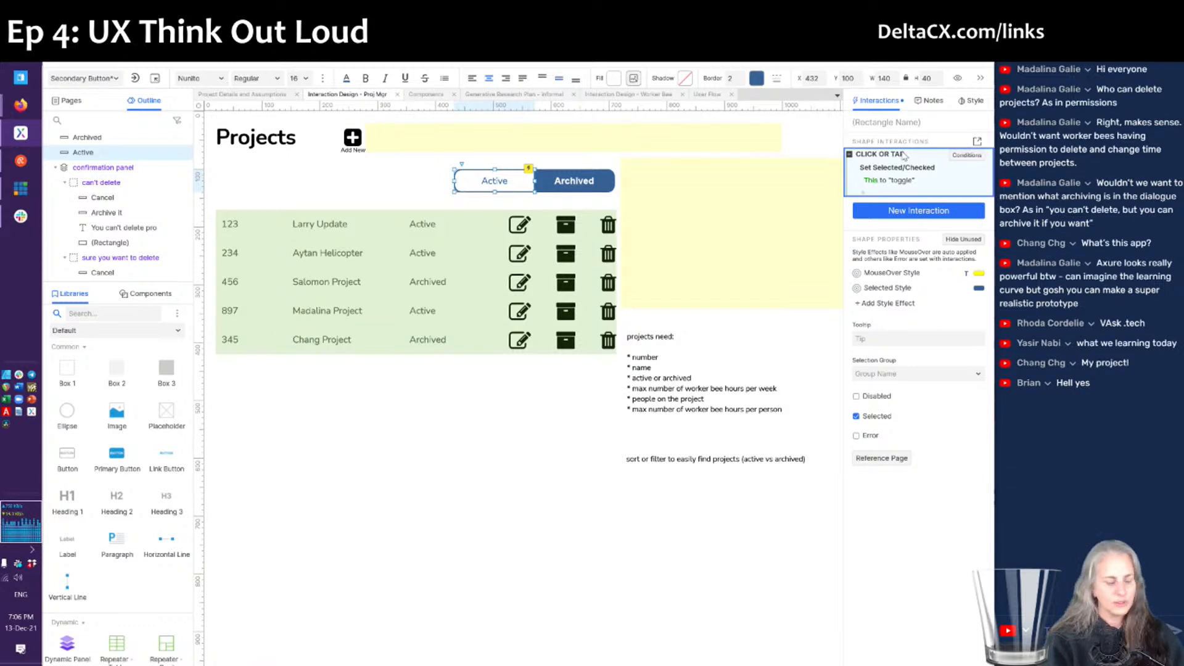
{"action": "left_click", "coordinate": [574, 184]}
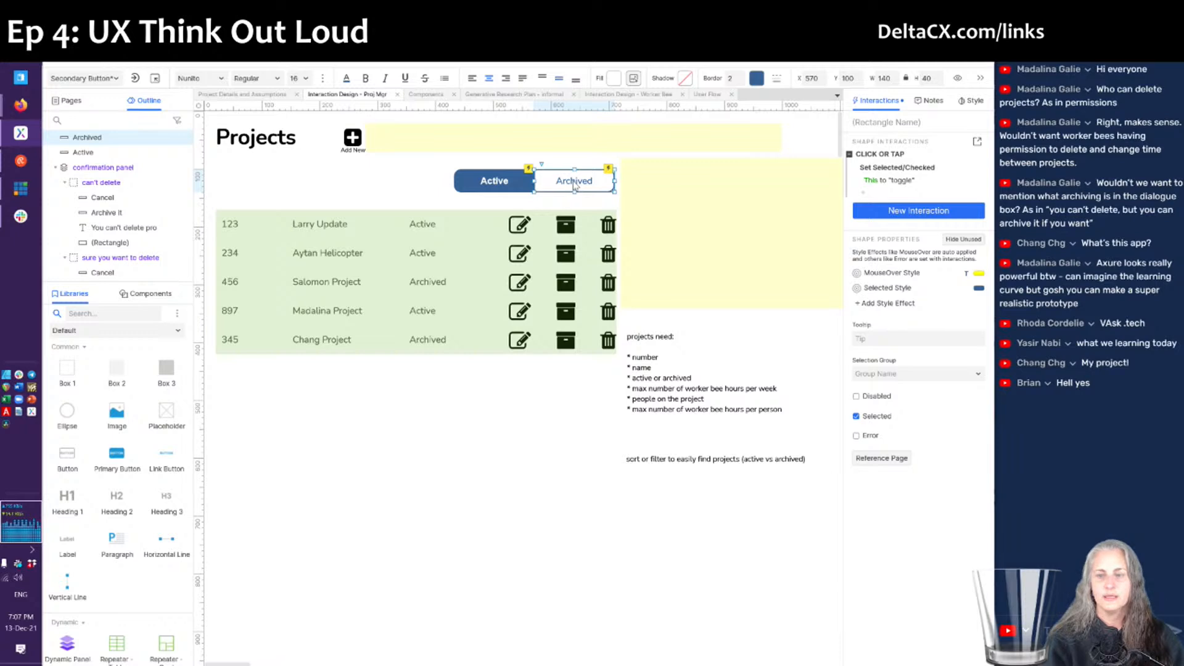
{"action": "key", "text": "alt+Tab"}
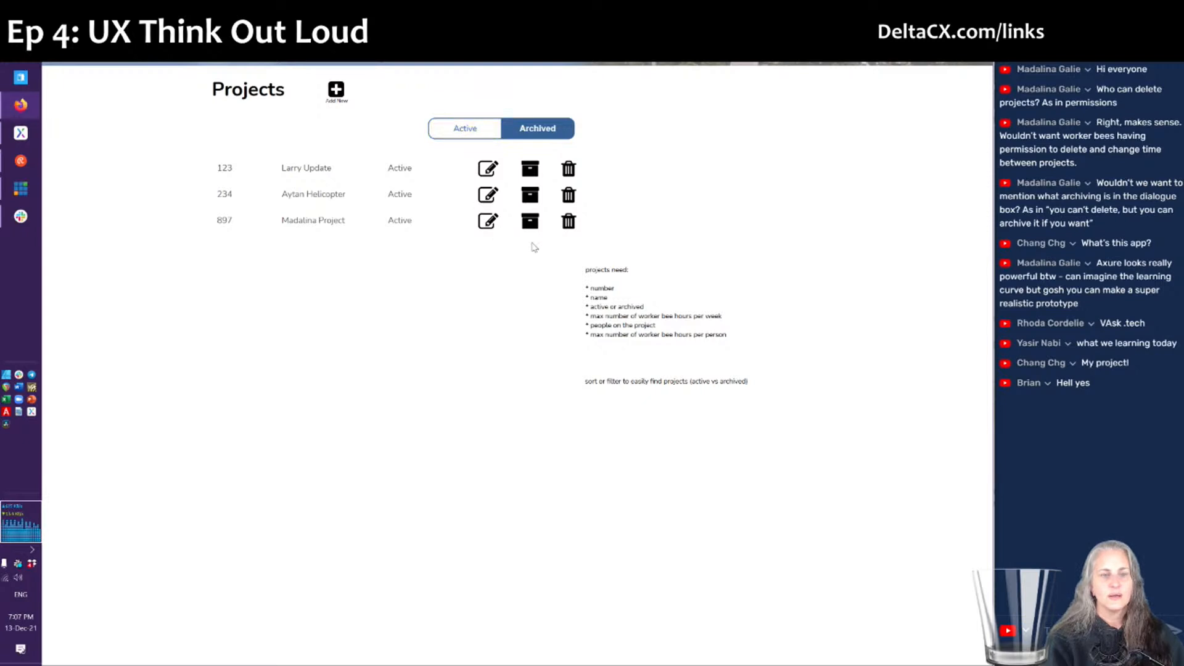
- In the browser preview, click the Archived and Active toggles repeatedly to test the filtering
{"action": "left_click", "coordinate": [544, 126]}
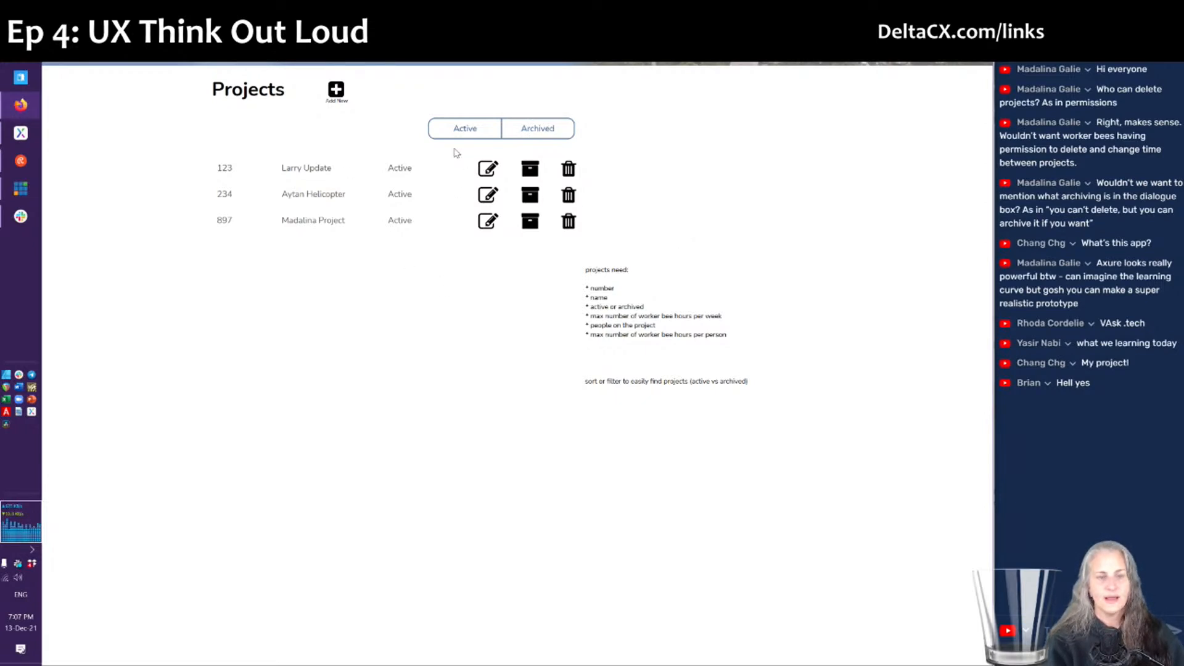
{"action": "left_click", "coordinate": [523, 141]}
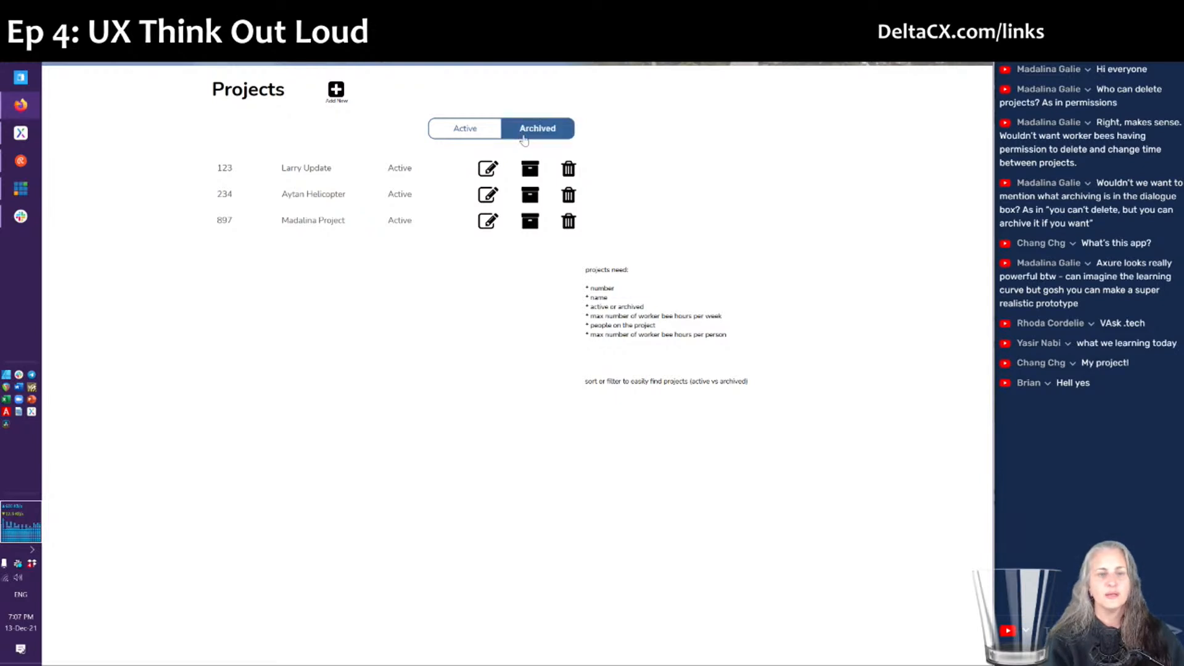
{"action": "left_click", "coordinate": [440, 128]}
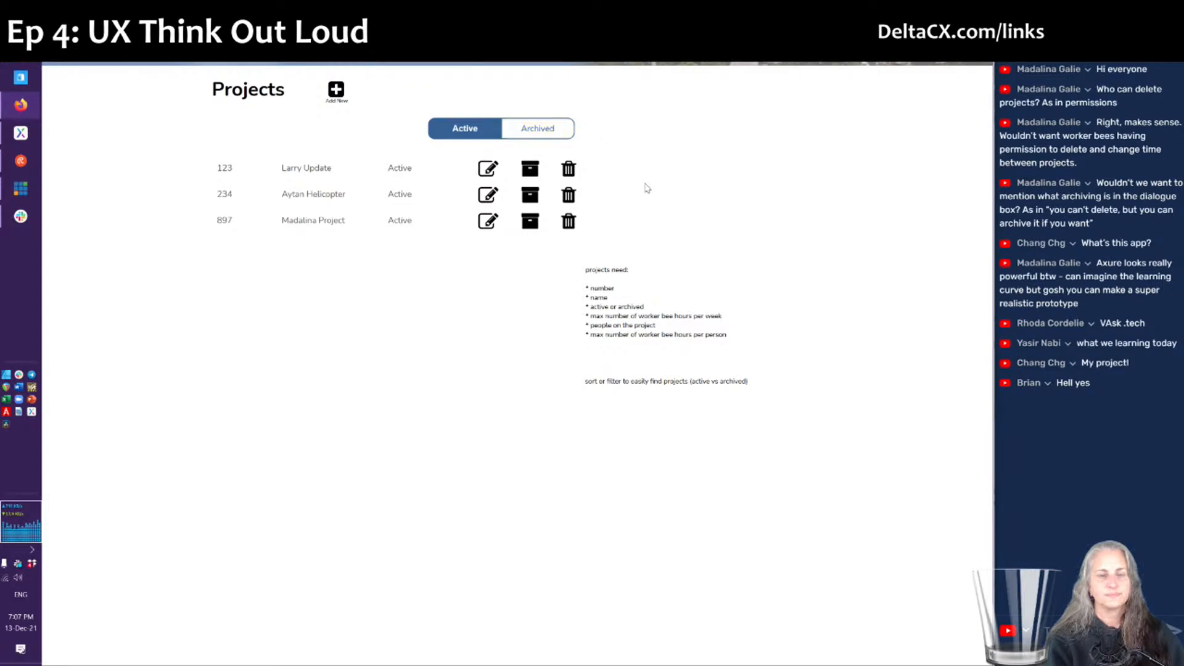
{"action": "left_click", "coordinate": [530, 130]}
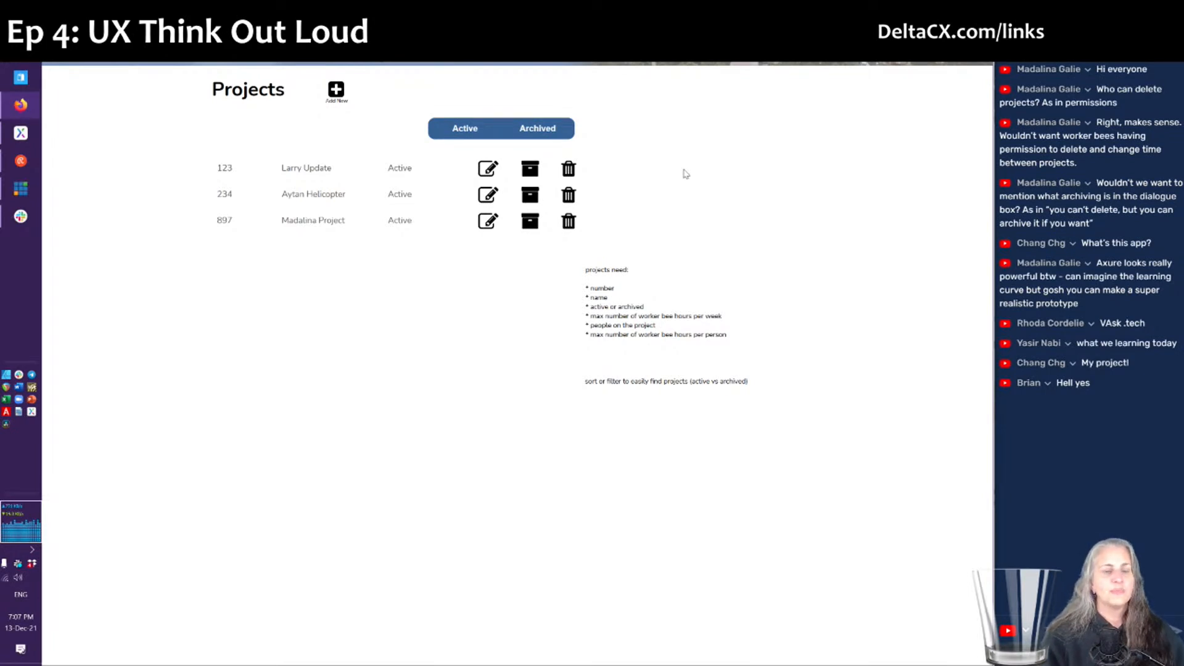
{"action": "left_click", "coordinate": [521, 139]}
{"action": "left_click", "coordinate": [456, 129]}
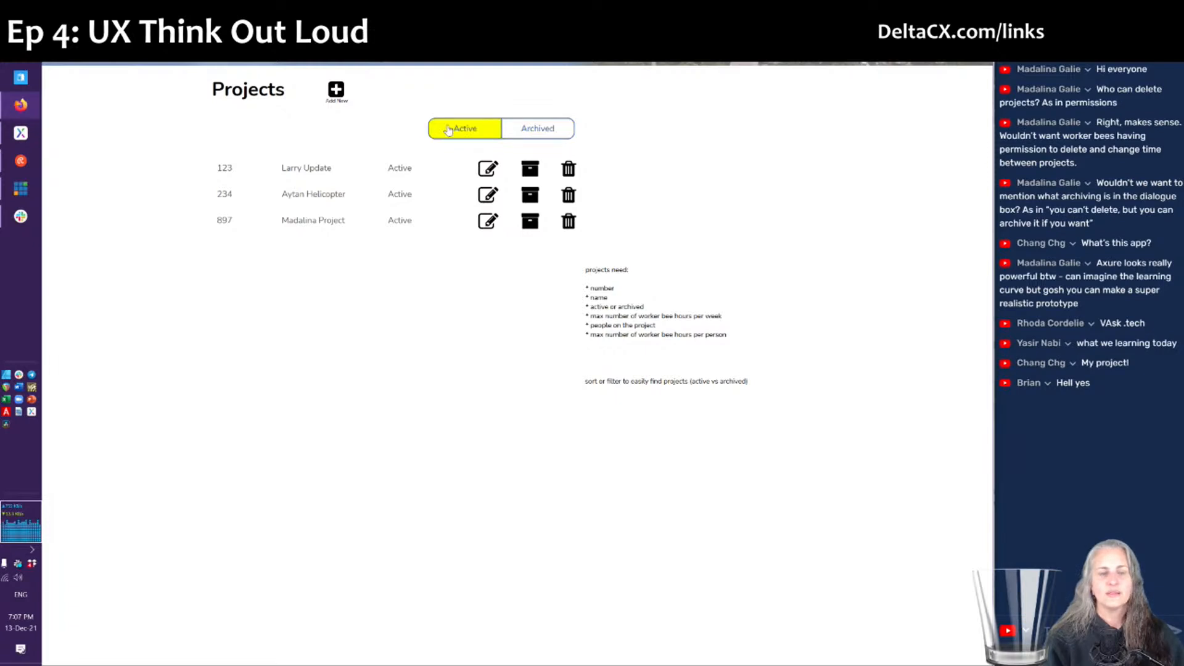
{"action": "left_click", "coordinate": [468, 131]}
{"action": "left_click", "coordinate": [535, 129]}
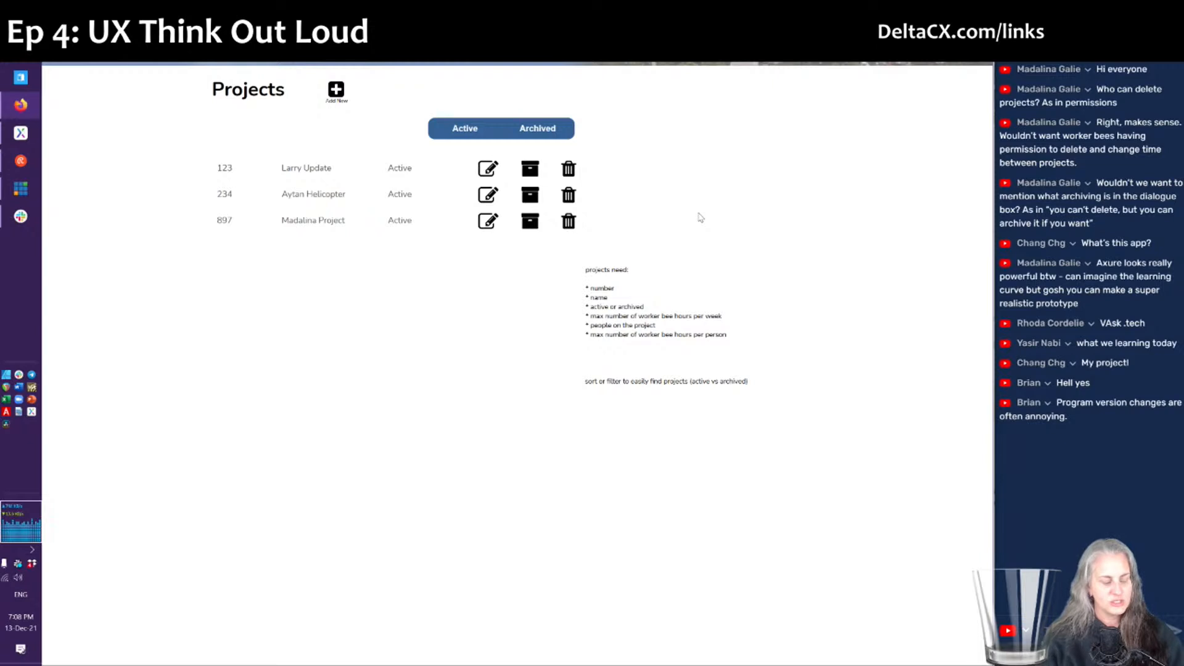
- Back in the editor, select the Active/Archived button group and delete it
{"action": "key", "text": "alt+Tab"}
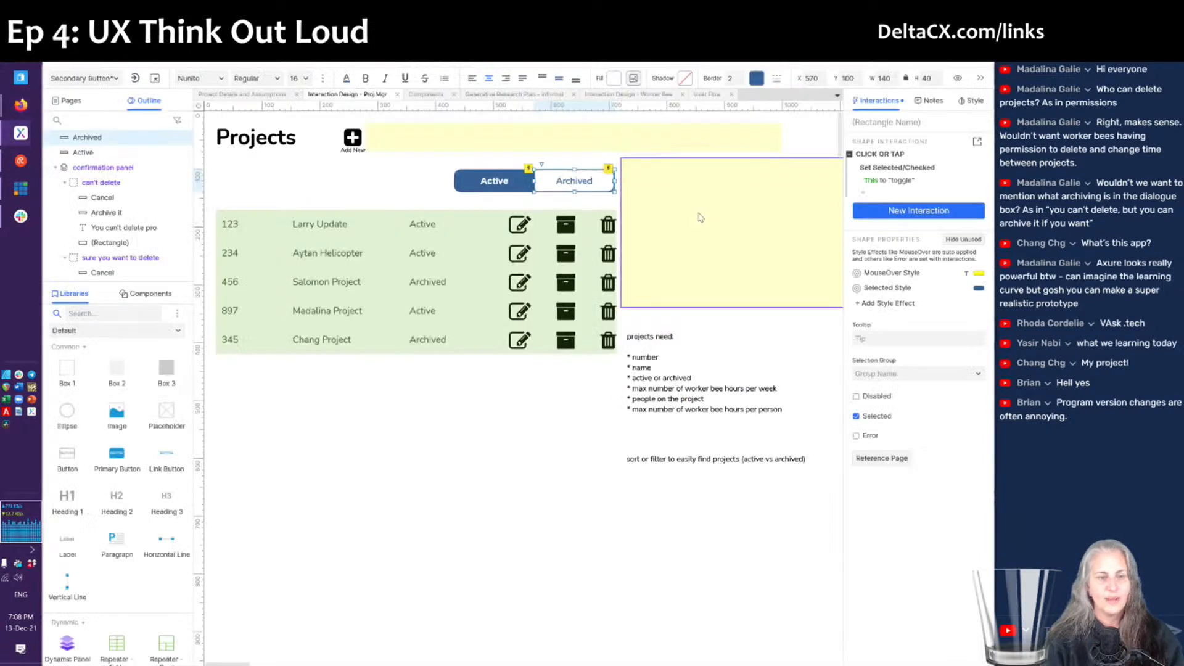
{"action": "left_click", "coordinate": [356, 394]}
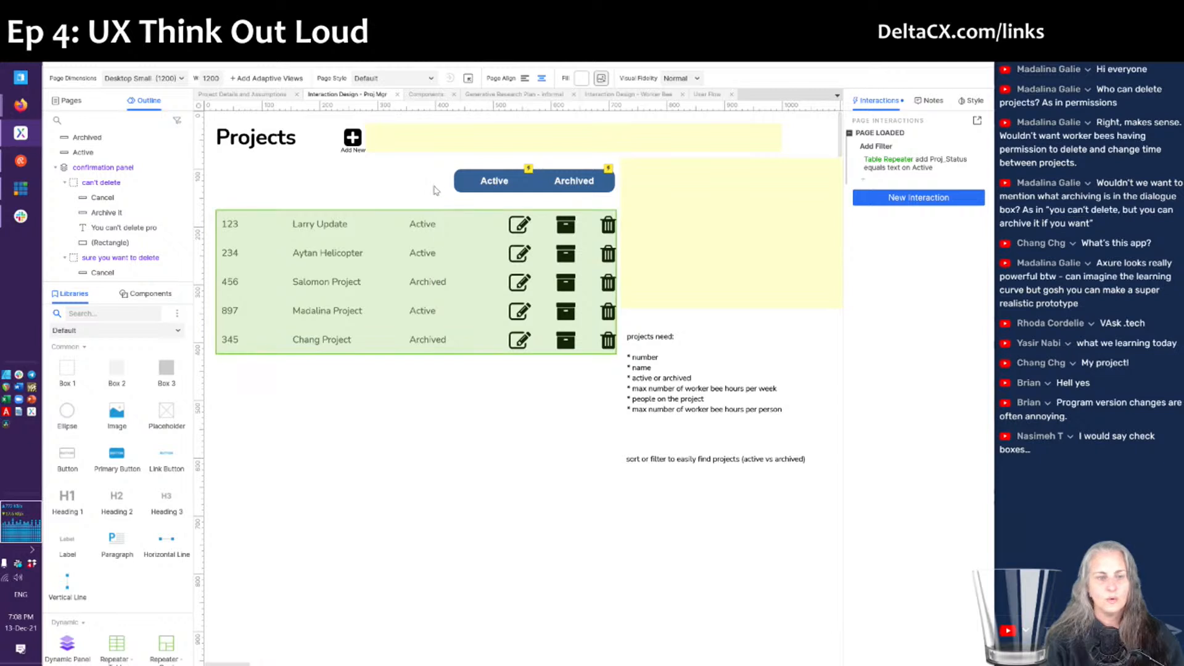
{"action": "left_click", "coordinate": [587, 191]}
{"action": "key", "text": "Delete"}
{"action": "scroll", "coordinate": [87, 503], "scroll_direction": "down", "scroll_amount": 5}
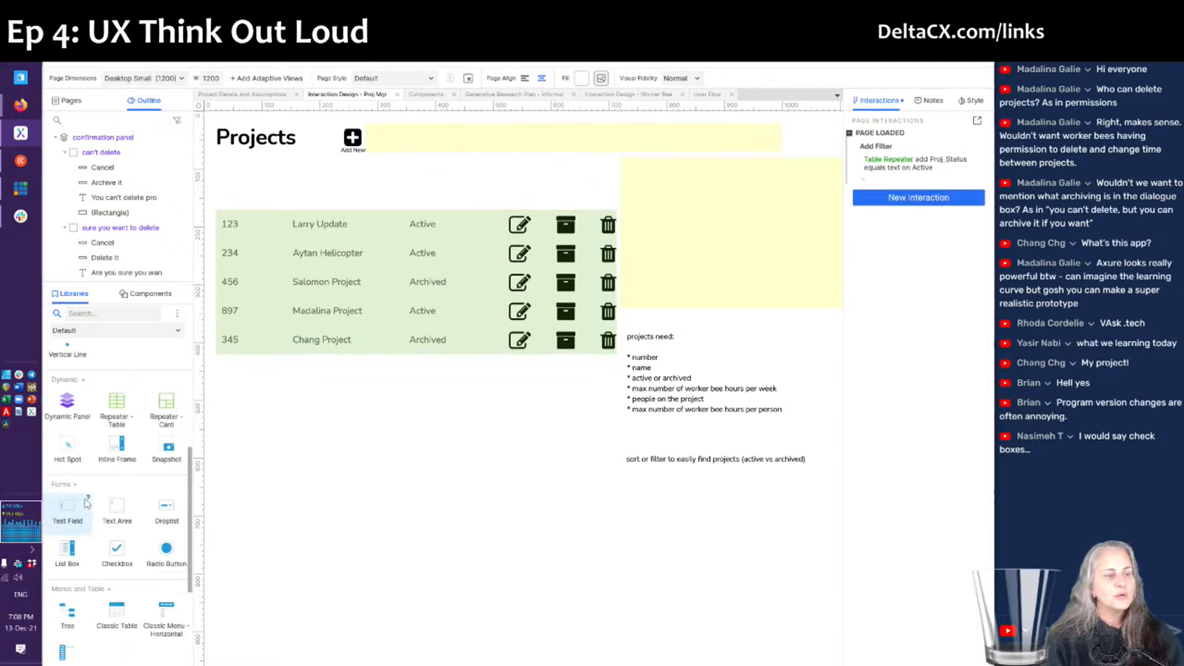
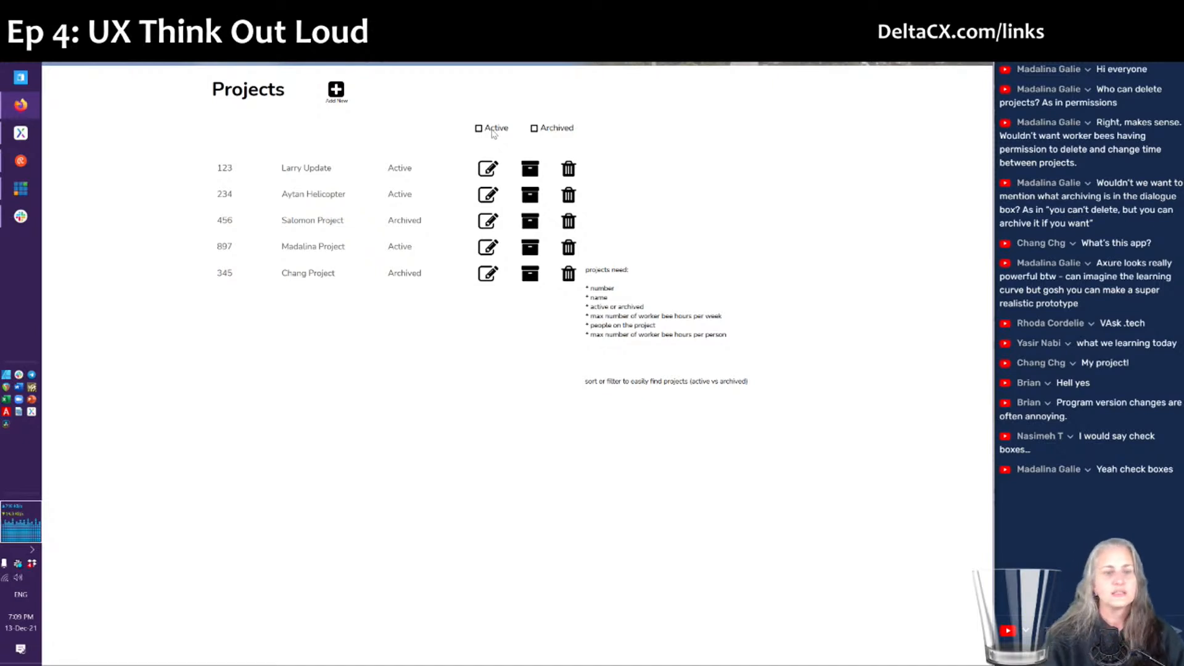
- Switch from the browser preview back to the Axure editor's Projects page
{"action": "key", "text": "alt+Tab"}
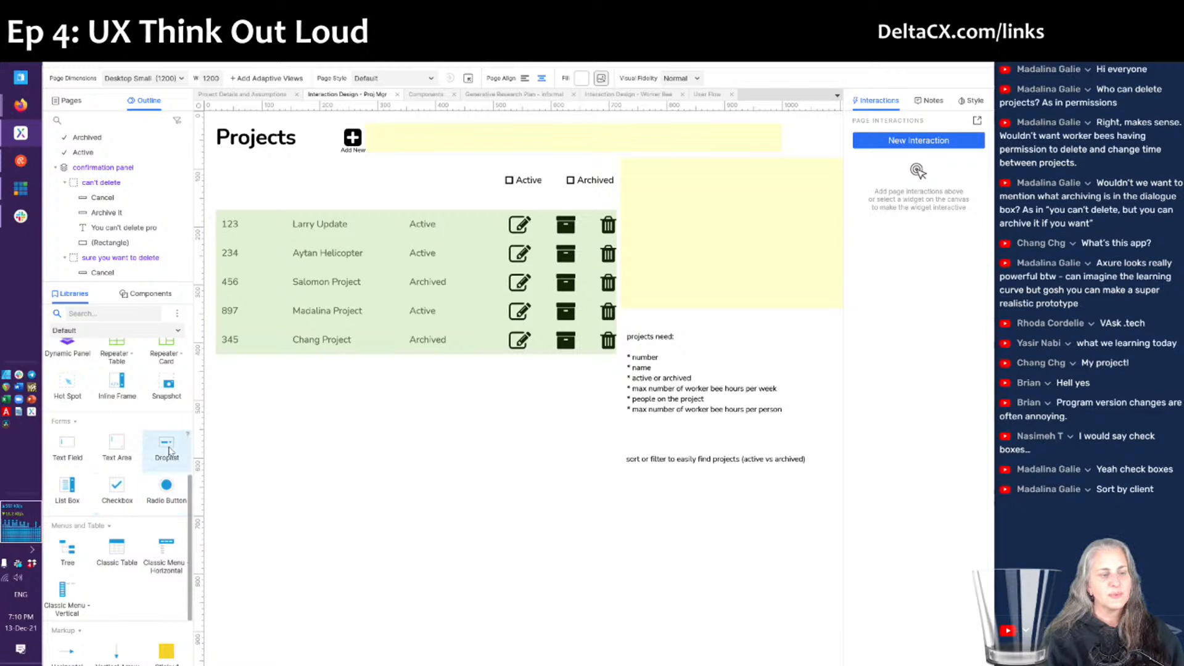
- Place a resized droplist below the table with the options 'Project Number' and 'Project Name'
{"action": "left_click_drag", "start_coordinate": [168, 450], "coordinate": [336, 425]}
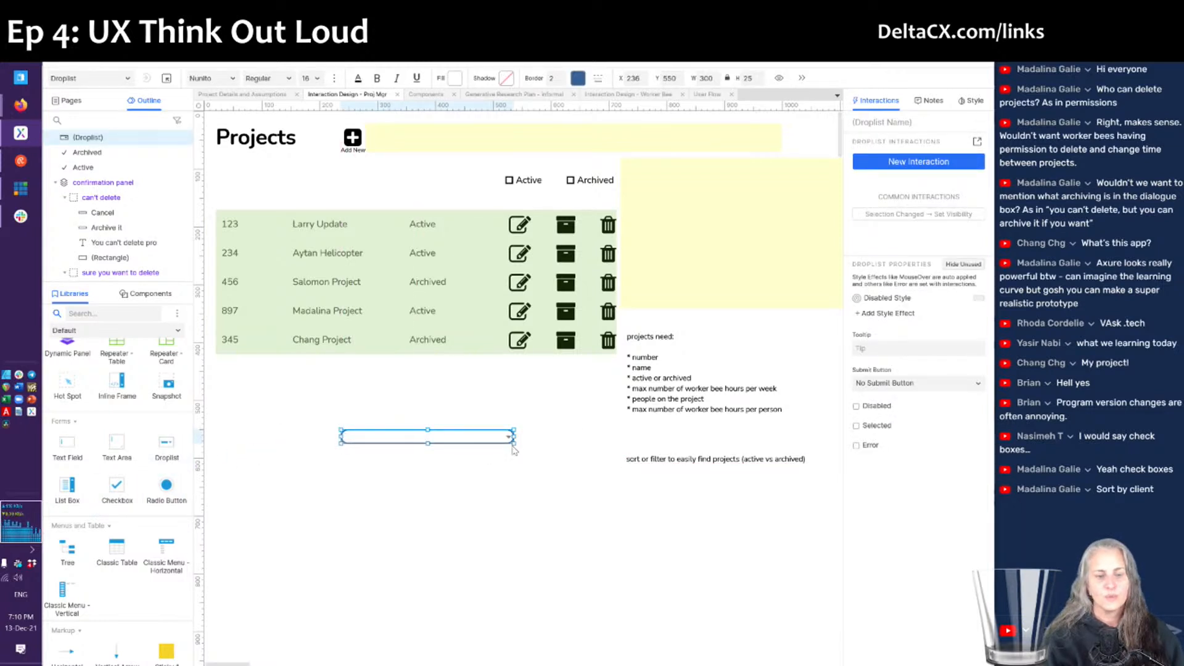
{"action": "left_click_drag", "start_coordinate": [512, 446], "coordinate": [452, 452]}
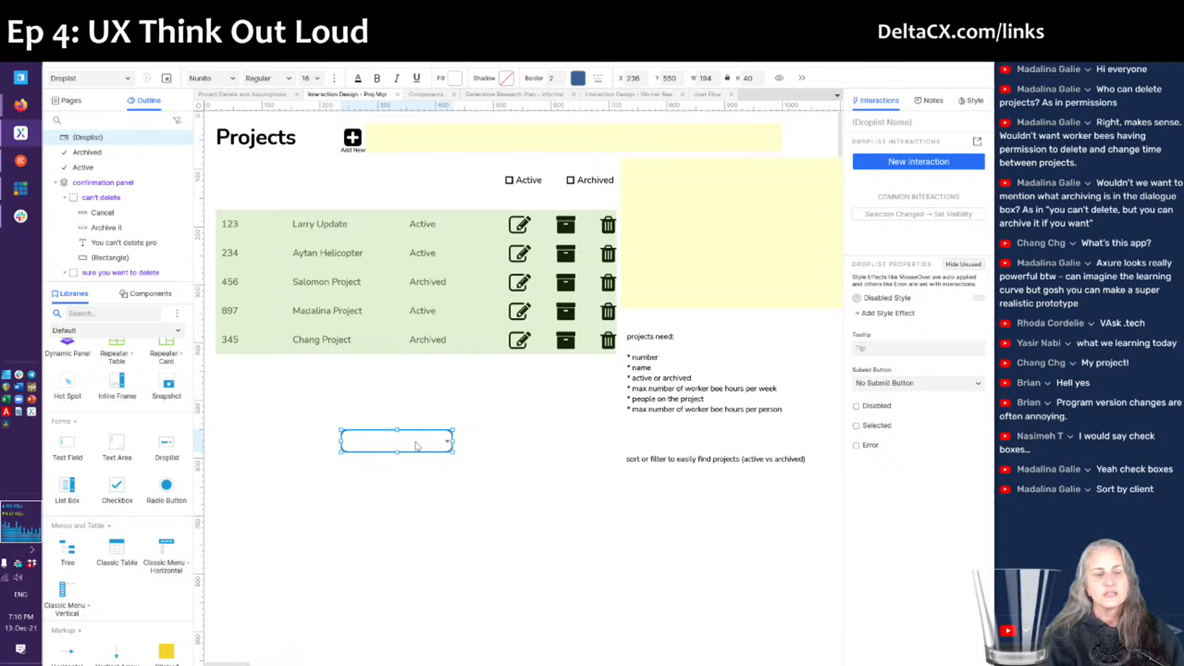
{"action": "double_click", "coordinate": [396, 445]}
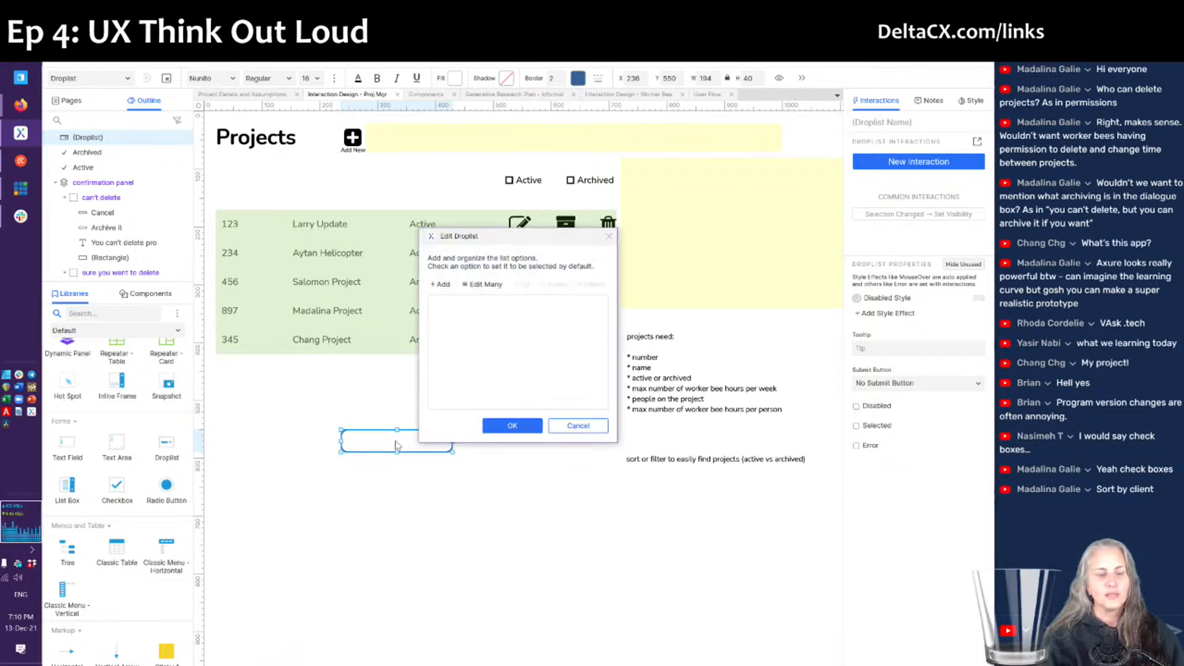
{"action": "left_click", "coordinate": [433, 287]}
{"action": "type", "text": "Project Number"}
{"action": "key", "text": "Return"}
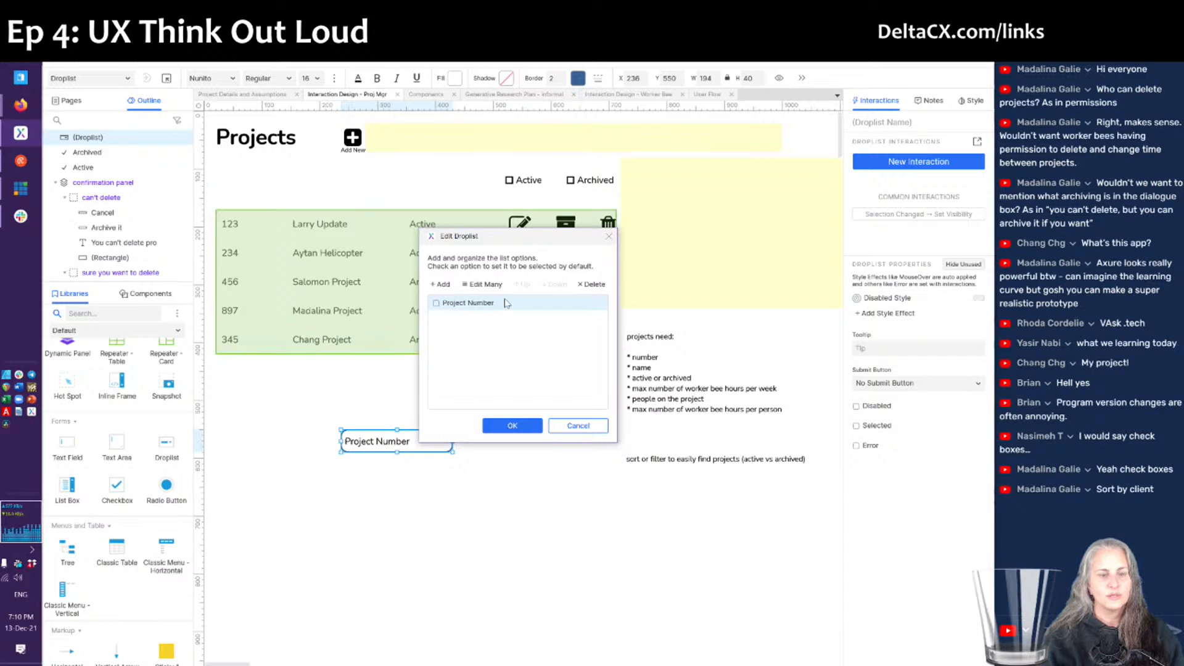
{"action": "key", "text": "Return"}
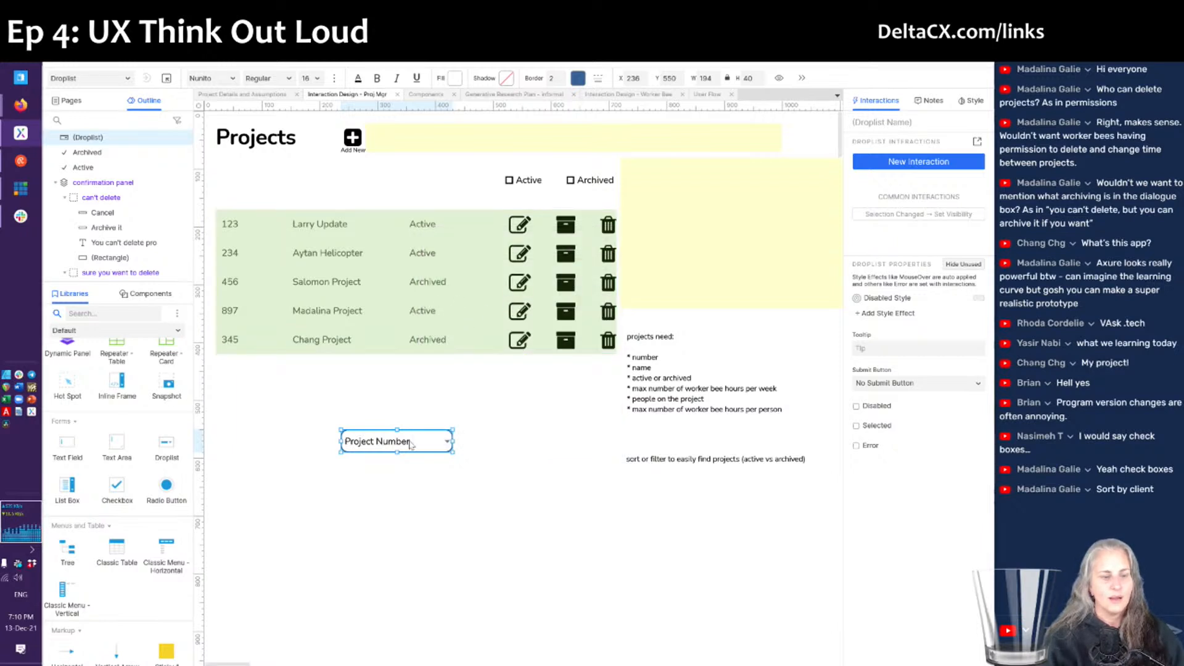
{"action": "double_click", "coordinate": [410, 443]}
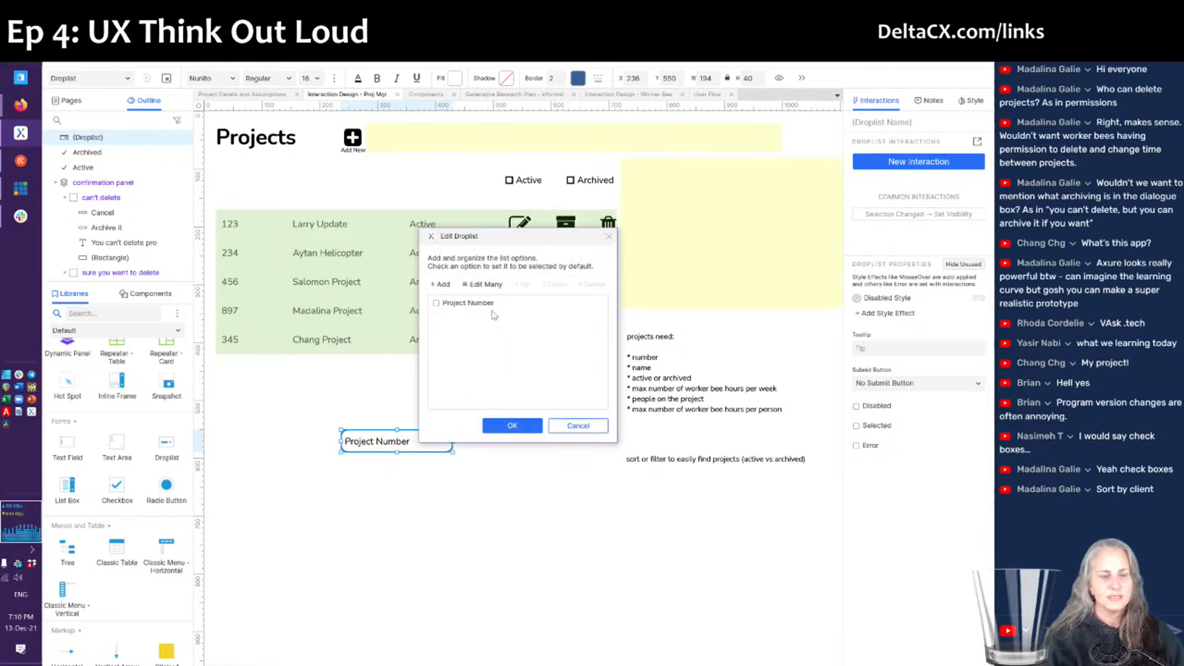
{"action": "left_click", "coordinate": [440, 285]}
{"action": "type", "text": "Project Name"}
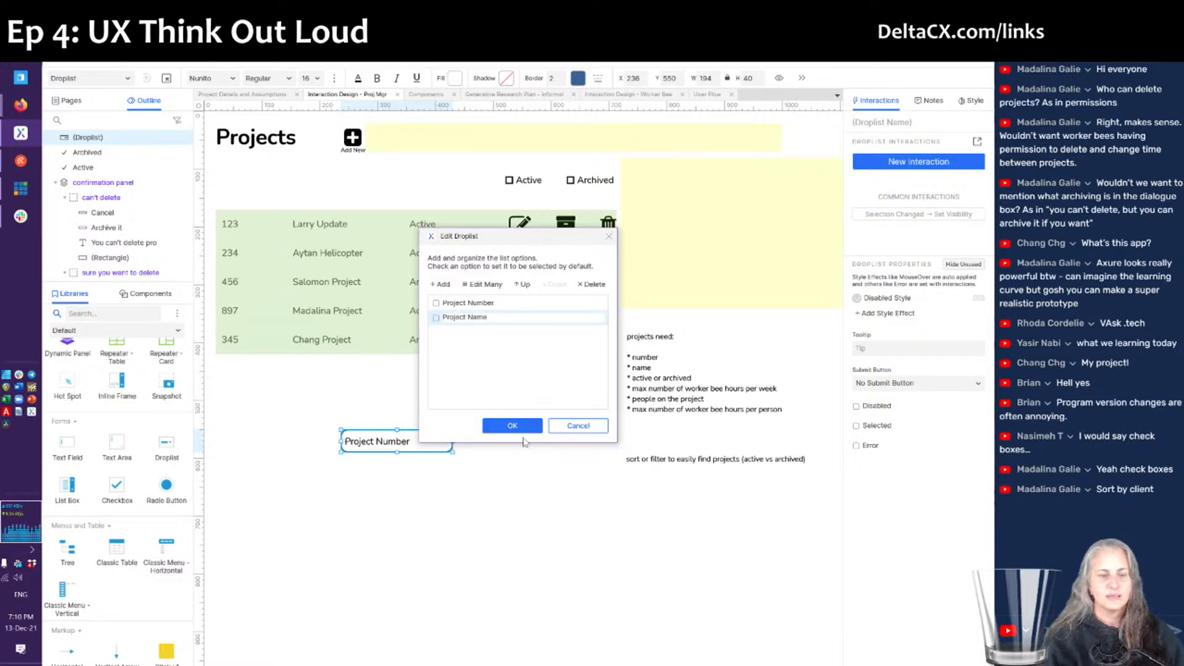
{"action": "left_click", "coordinate": [499, 425]}
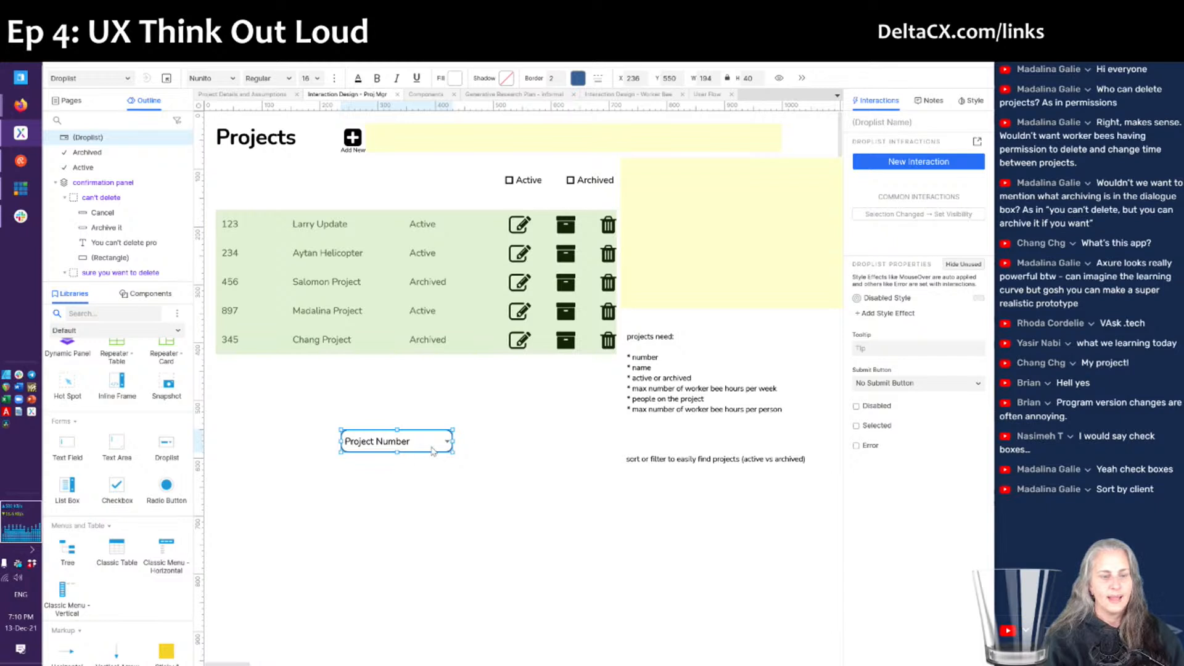
- Move the droplist above the table, beside the Active/Archived checkboxes
{"action": "left_click_drag", "start_coordinate": [398, 448], "coordinate": [339, 189]}
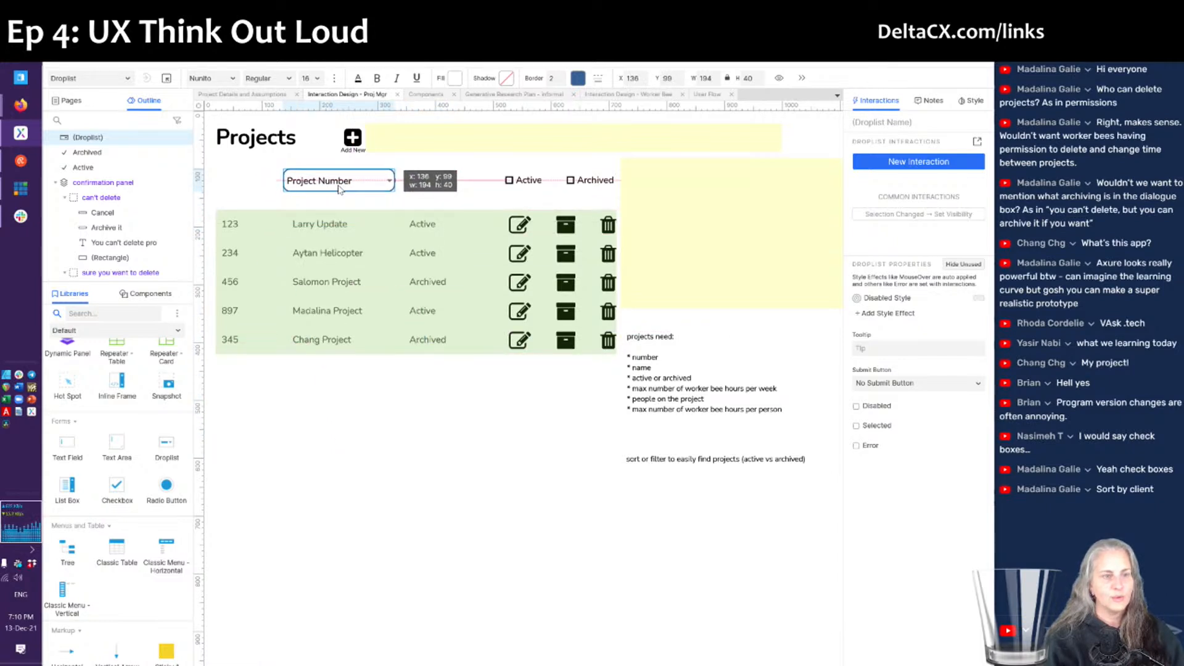
{"action": "left_click_drag", "start_coordinate": [339, 188], "coordinate": [345, 183]}
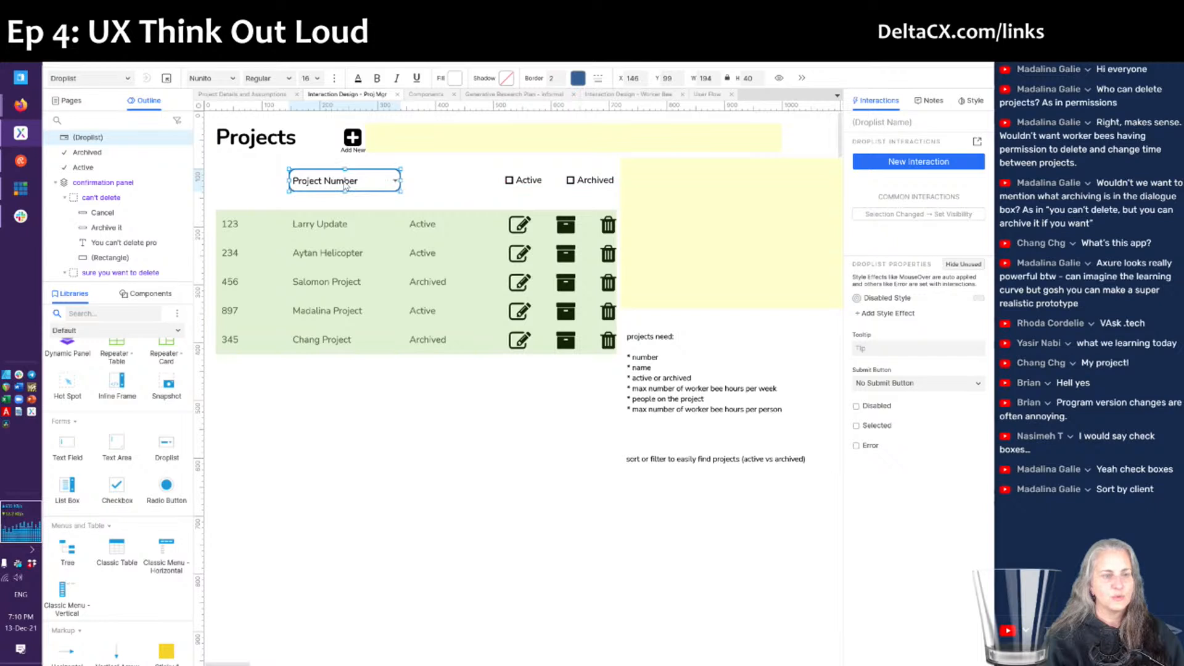
{"action": "scroll", "coordinate": [106, 499], "scroll_direction": "up", "scroll_amount": 2}
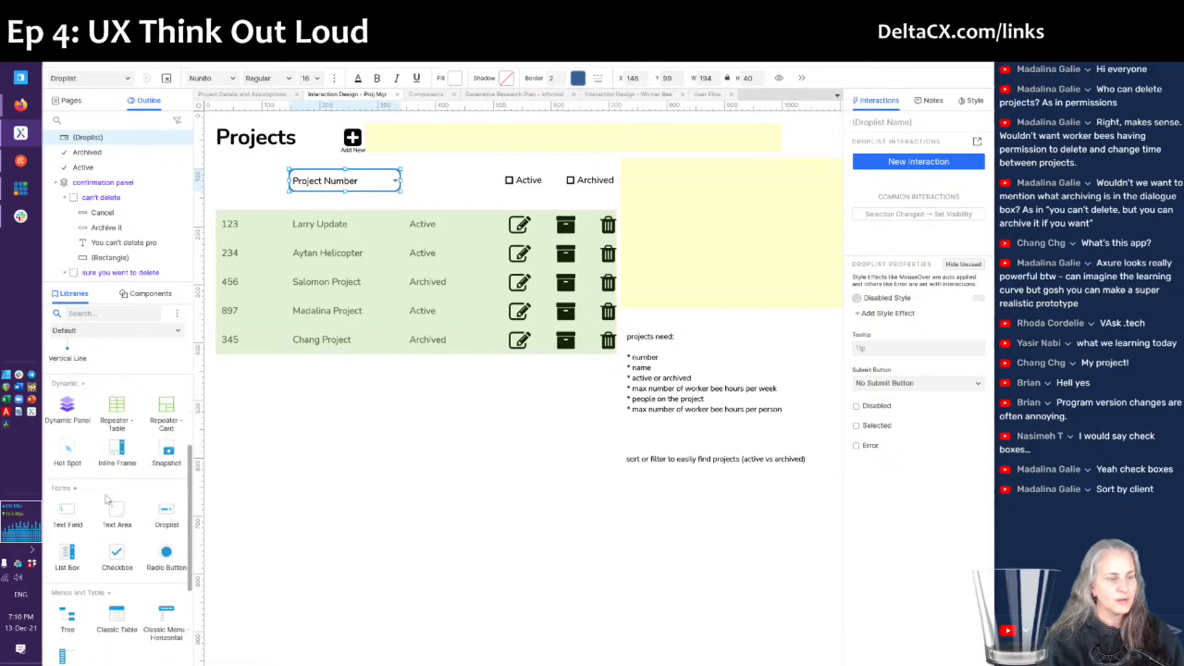
{"action": "scroll", "coordinate": [106, 499], "scroll_direction": "up", "scroll_amount": 6}
- Add a 'Sort by:' label to the left of the droplist and nudge it into line
{"action": "left_click_drag", "start_coordinate": [133, 374], "coordinate": [258, 179]}
{"action": "type", "text": "Sort by:"}
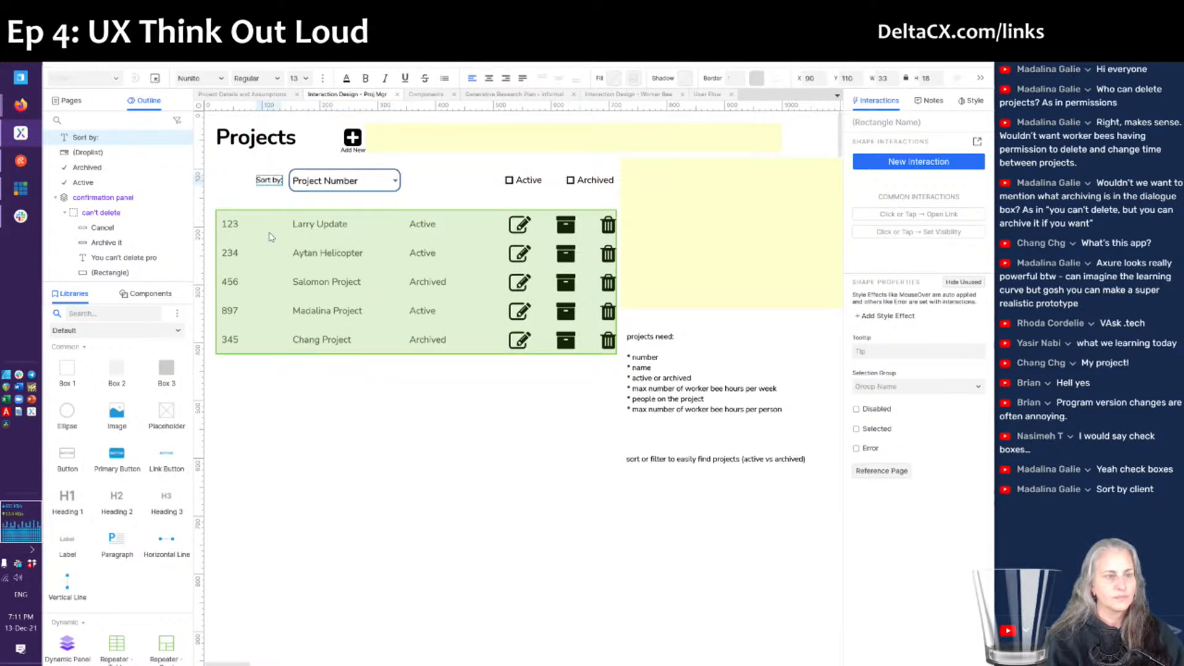
{"action": "left_click", "coordinate": [446, 187]}
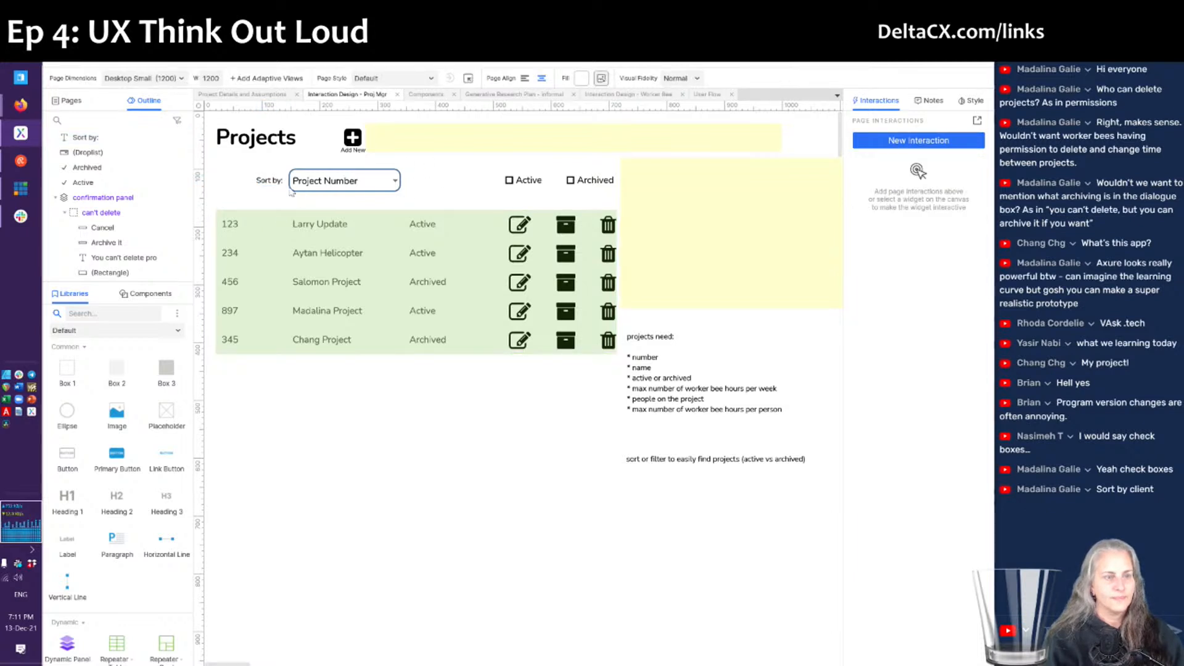
{"action": "left_click", "coordinate": [268, 181]}
{"action": "key", "text": "Down"}
{"action": "key", "text": "Down"}
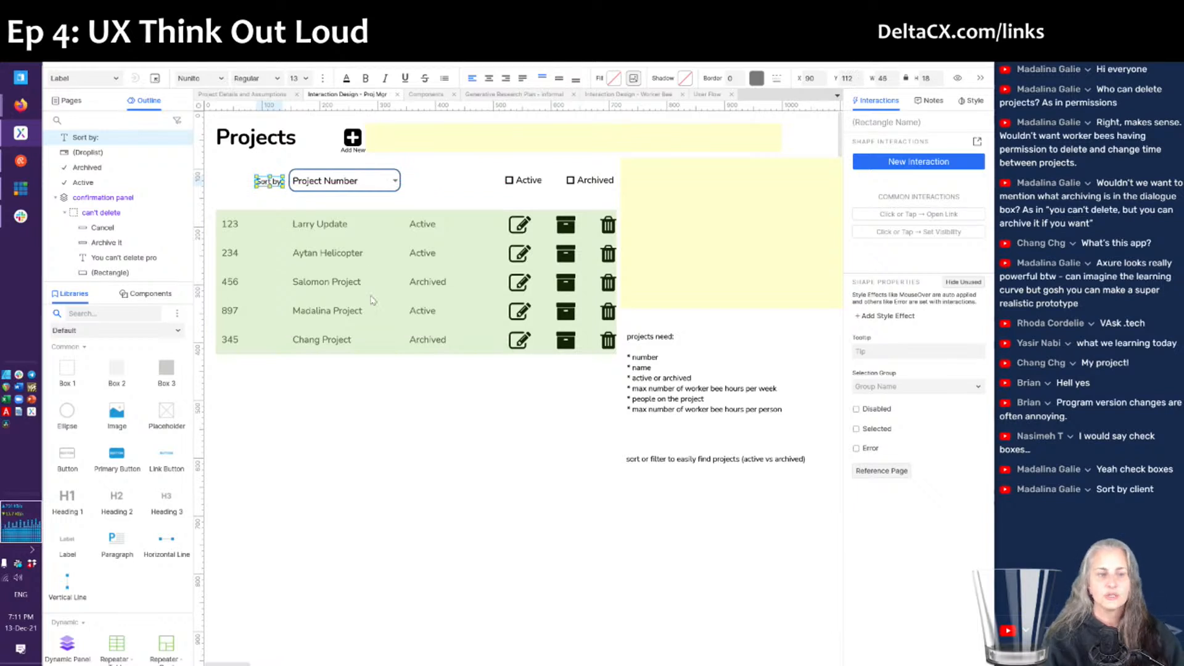
{"action": "left_click", "coordinate": [390, 370]}
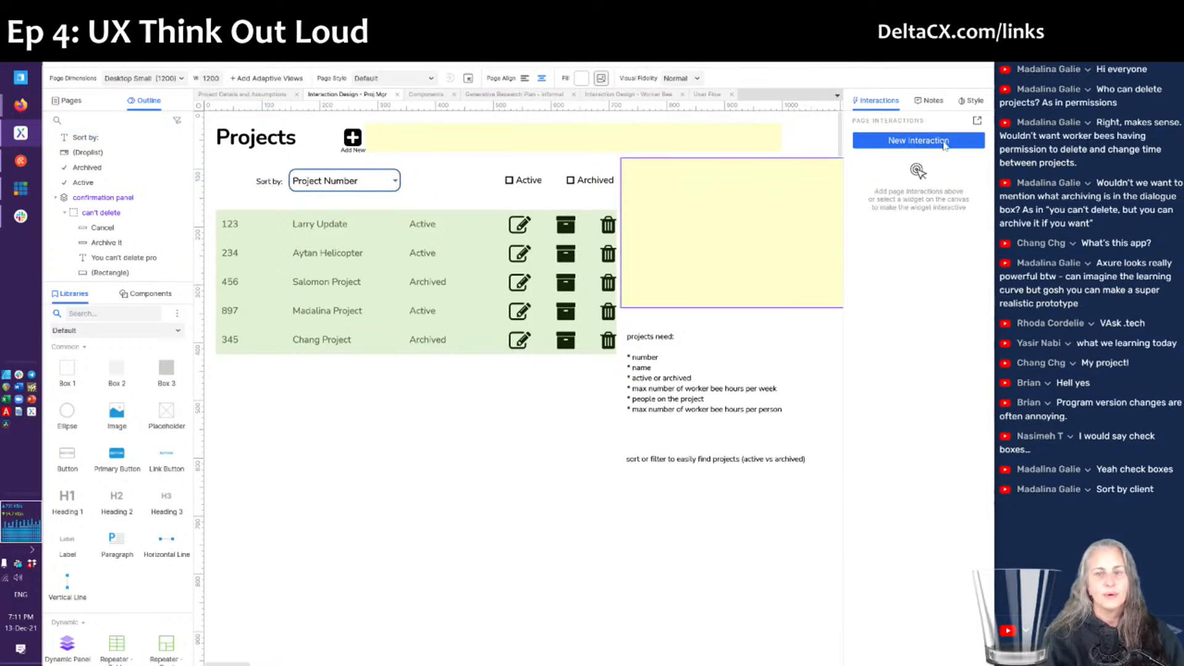
- Start a page Loaded interaction, then discard it unsaved
{"action": "left_click", "coordinate": [975, 122]}
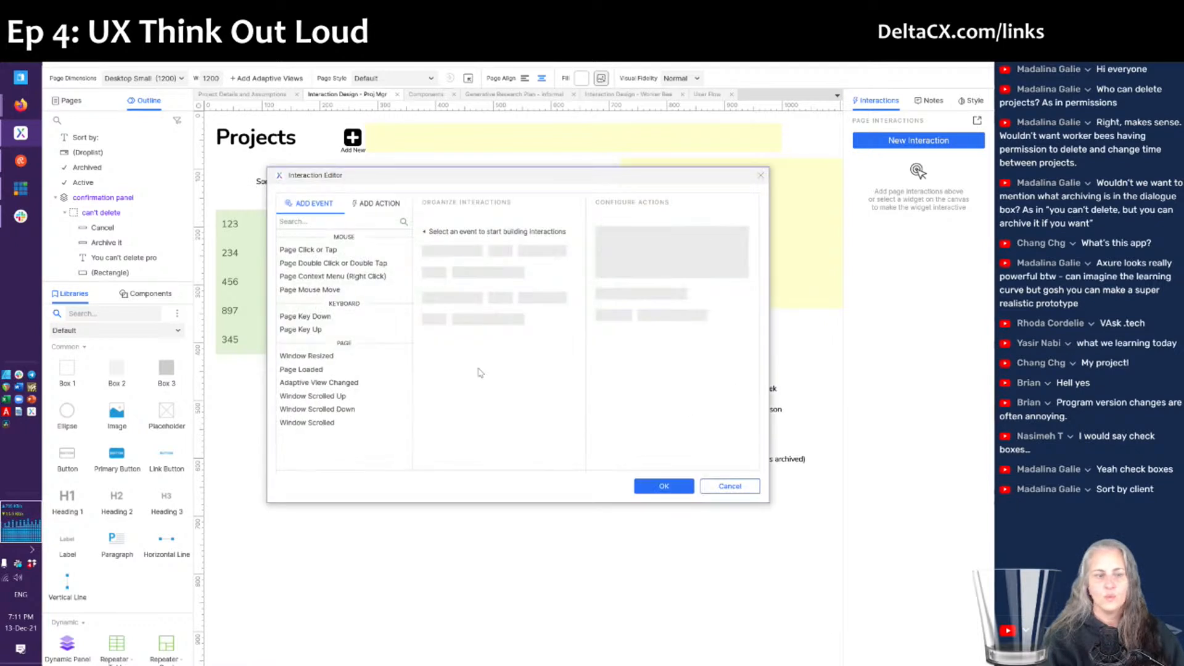
{"action": "left_click", "coordinate": [308, 369]}
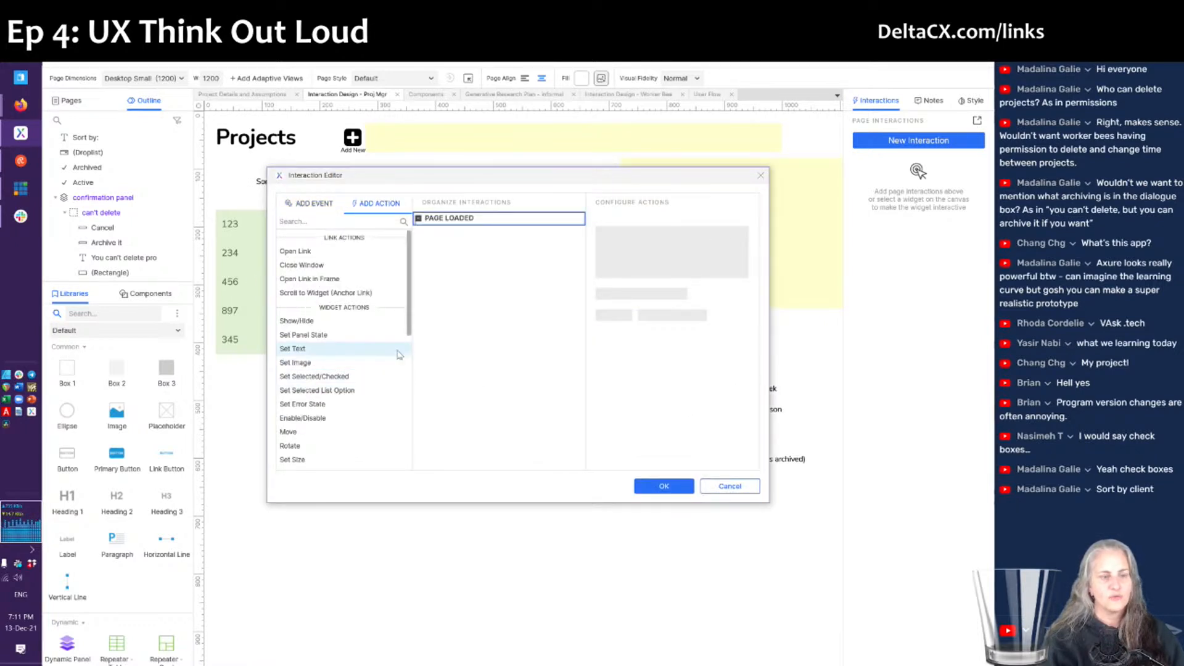
{"action": "left_click", "coordinate": [729, 488]}
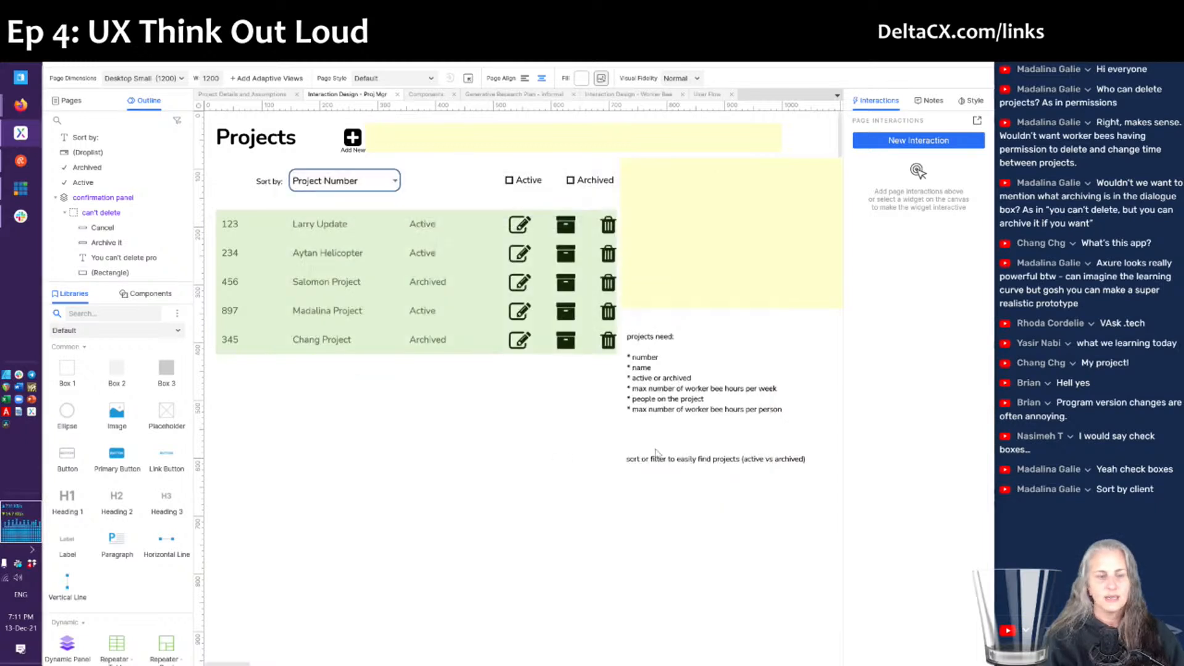
- Give the Table Repeater a Loaded action that adds a Proj_Number descending sort
{"action": "left_click", "coordinate": [378, 336]}
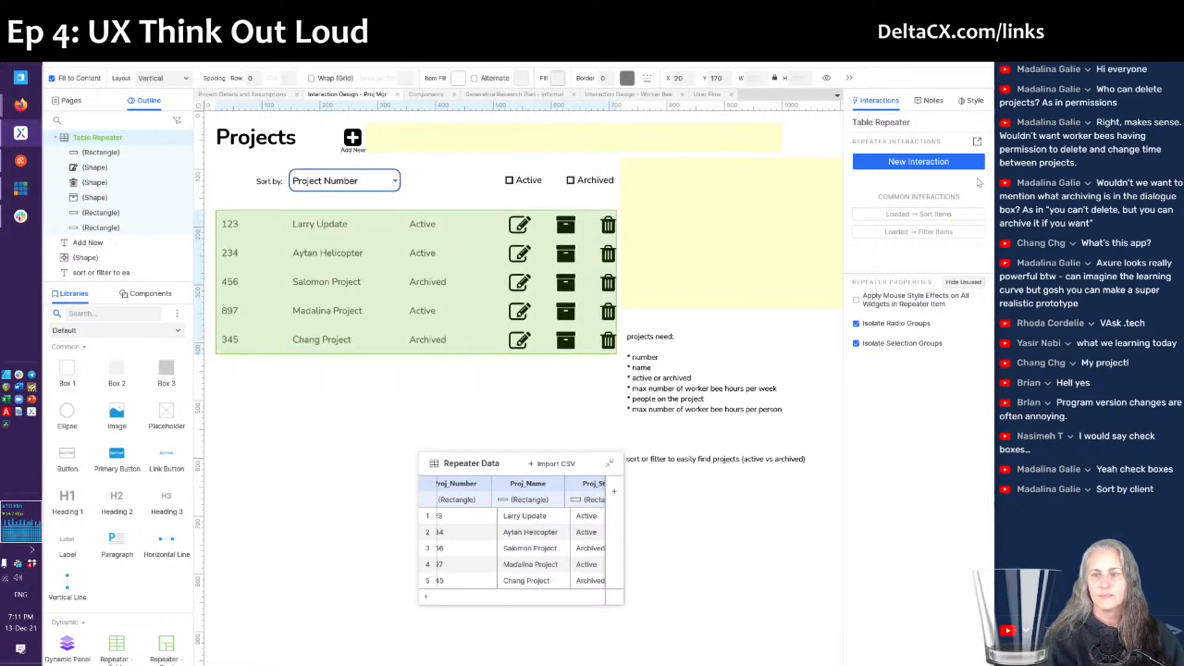
{"action": "left_click", "coordinate": [977, 142]}
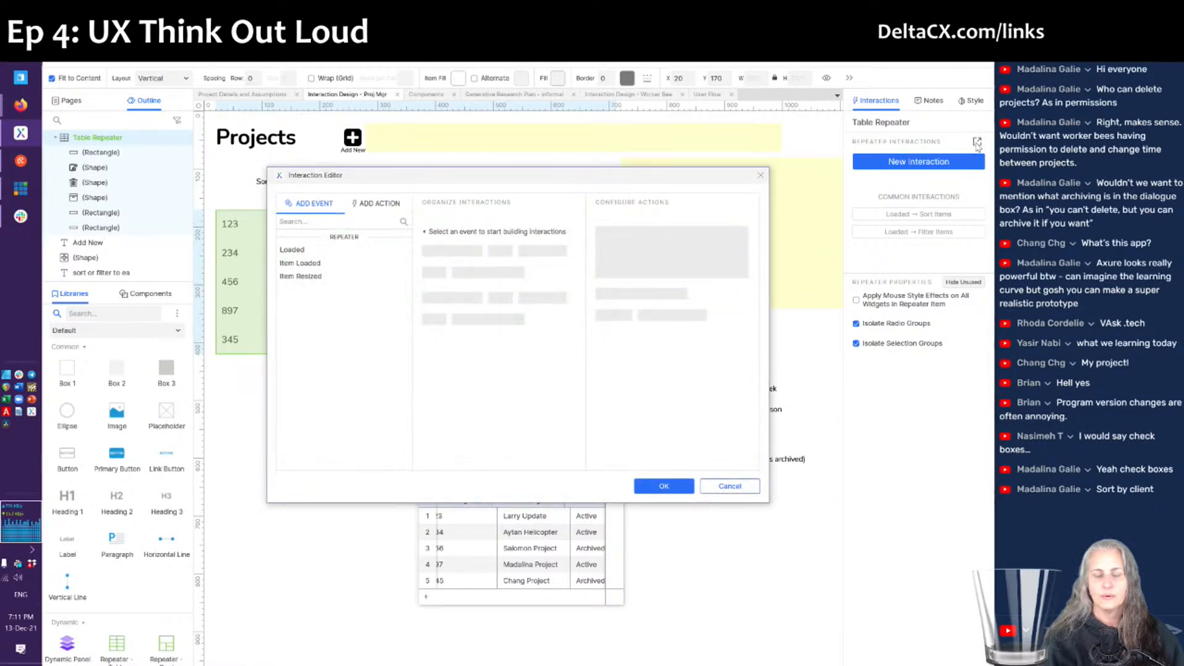
{"action": "left_click", "coordinate": [309, 249]}
{"action": "scroll", "coordinate": [382, 346], "scroll_direction": "down", "scroll_amount": 5}
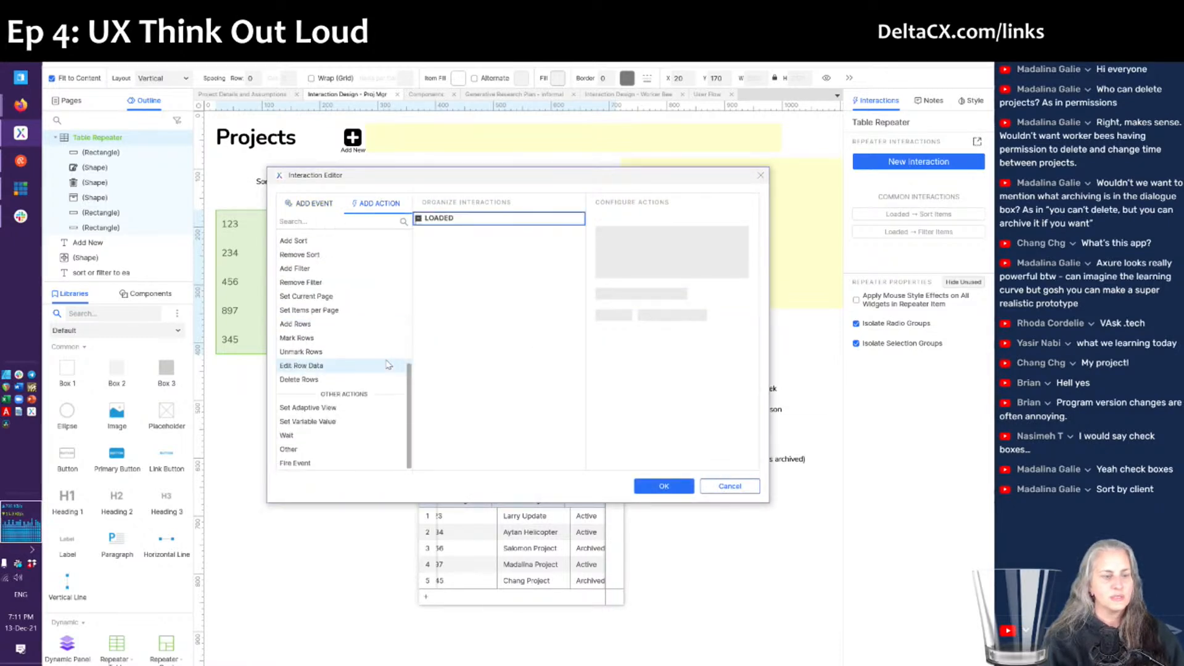
{"action": "left_click", "coordinate": [295, 242]}
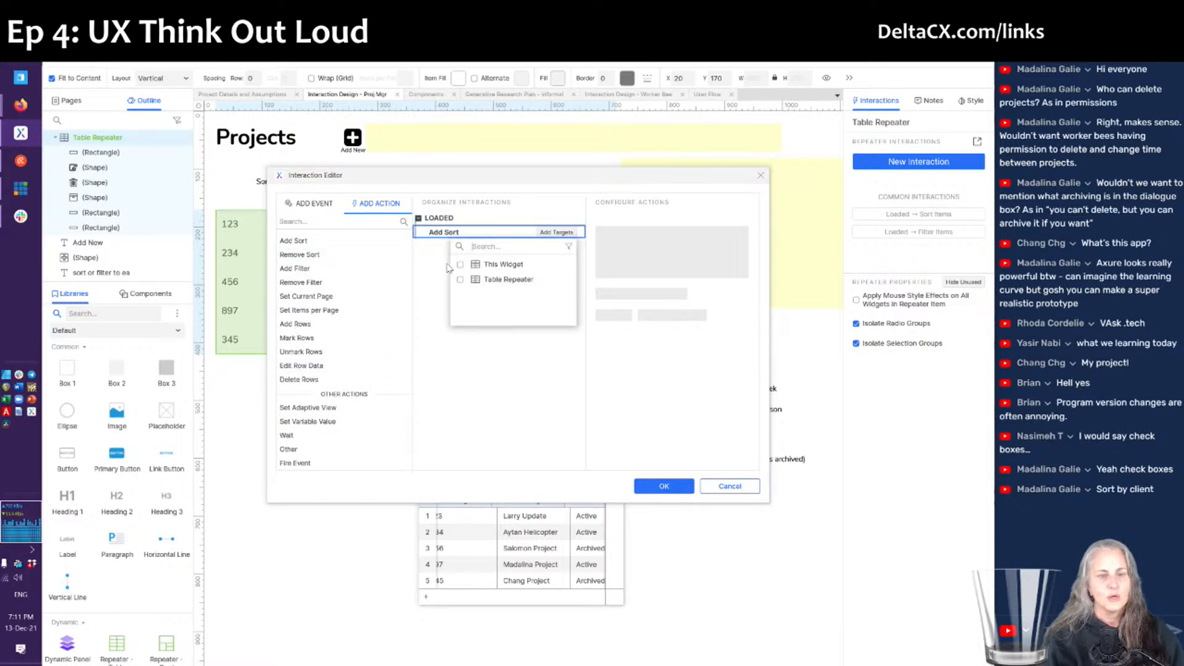
{"action": "left_click", "coordinate": [496, 281]}
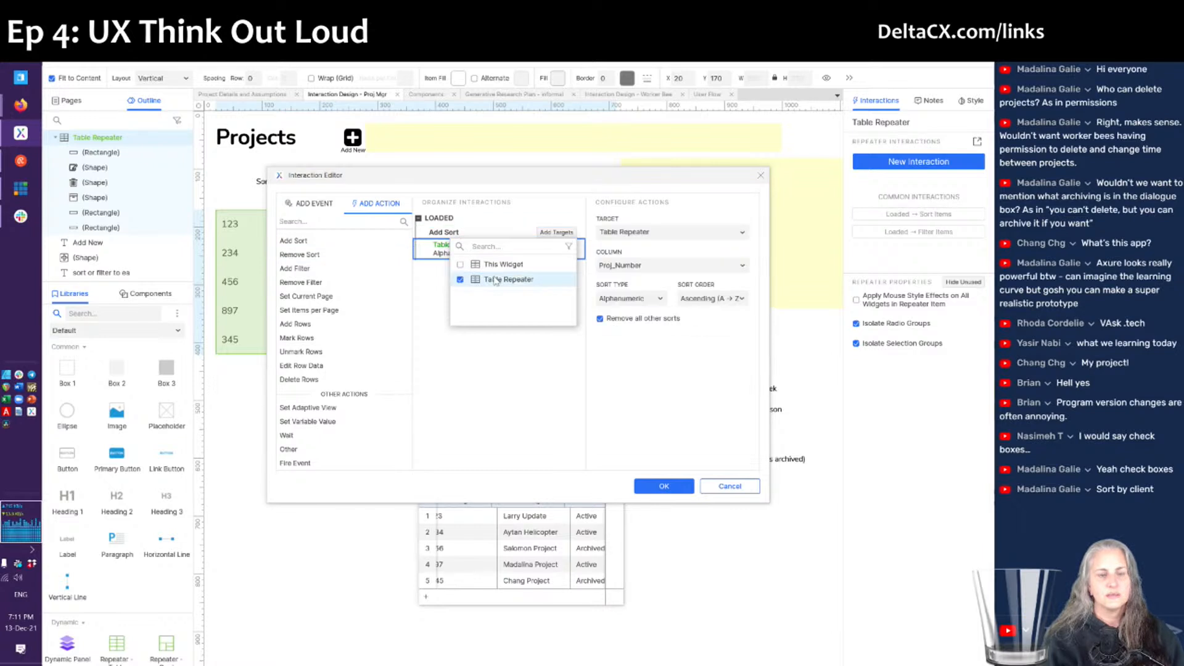
{"action": "left_click", "coordinate": [641, 264]}
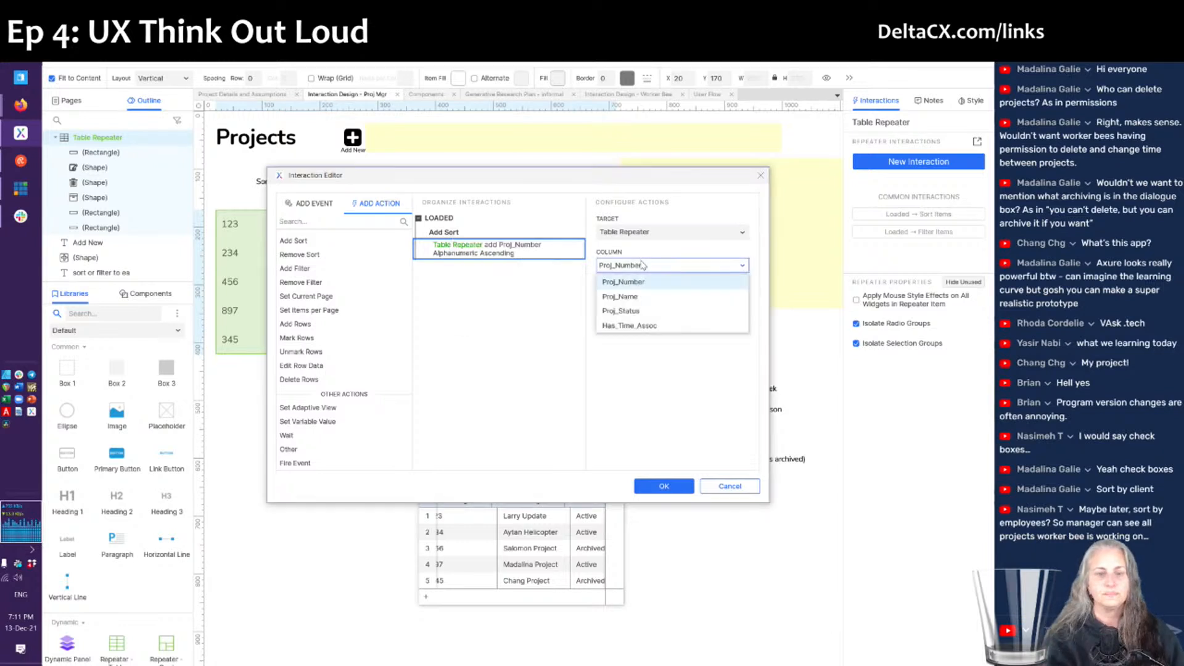
{"action": "left_click", "coordinate": [643, 265]}
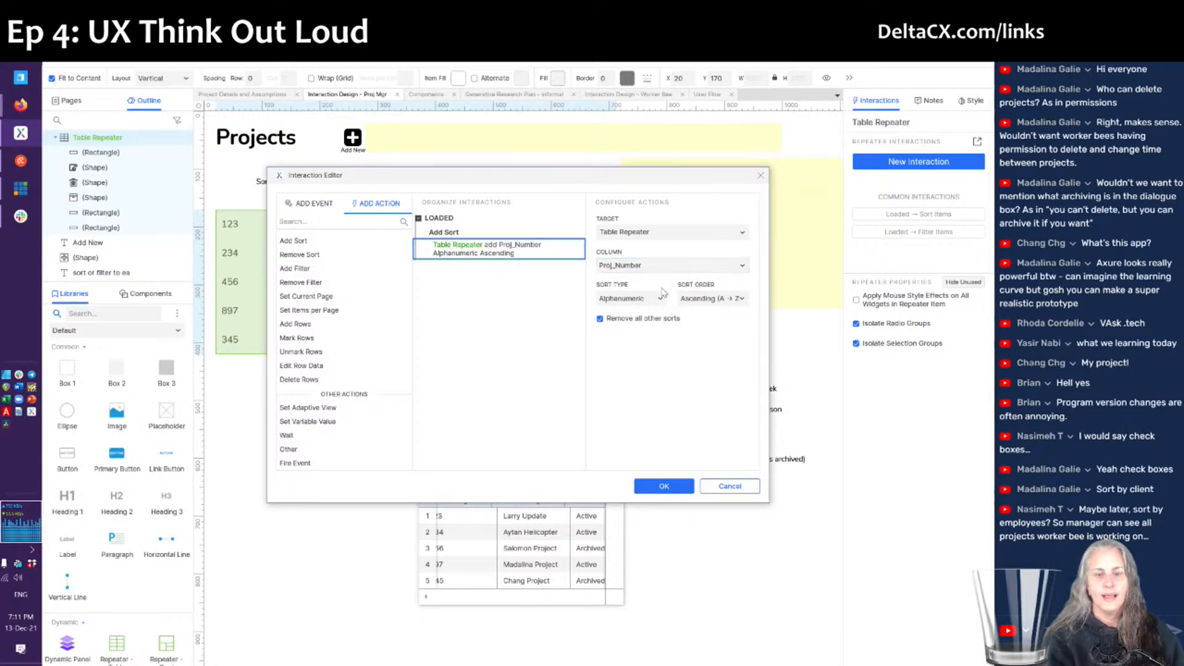
{"action": "left_click", "coordinate": [724, 301]}
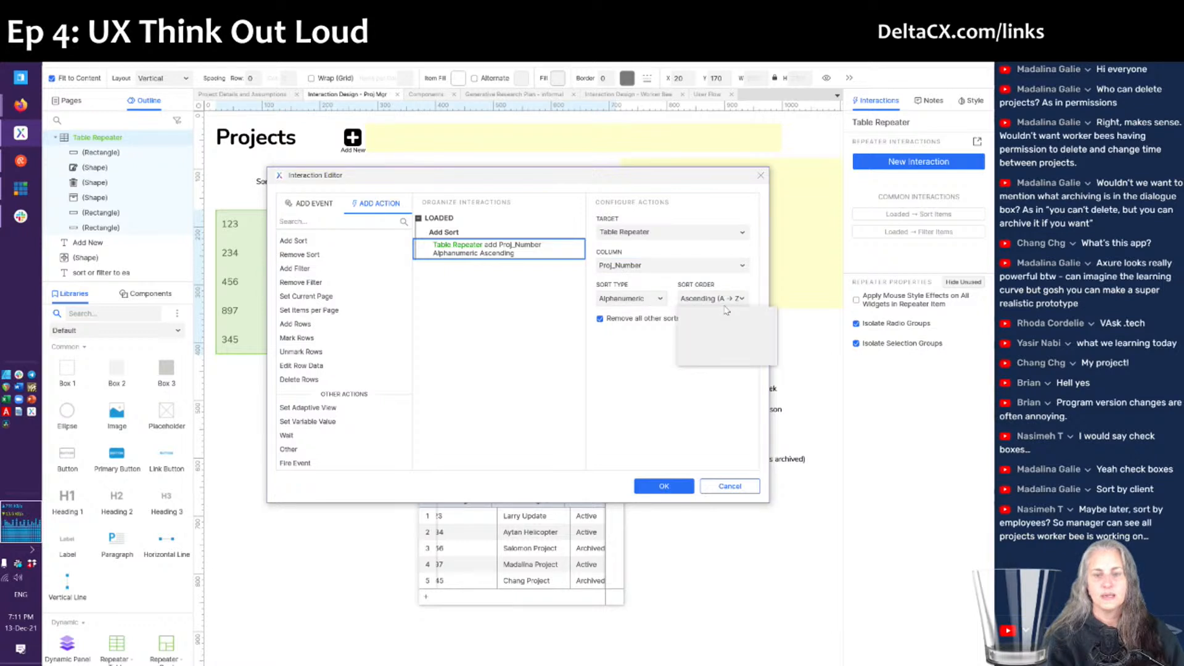
{"action": "left_click", "coordinate": [717, 333]}
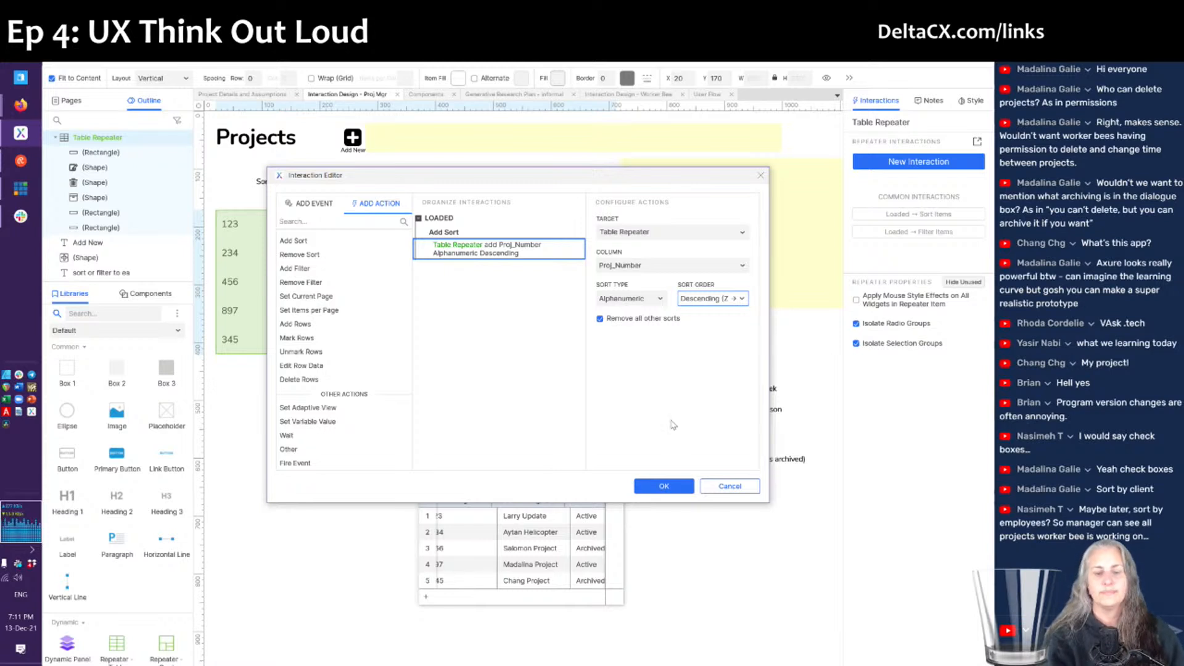
{"action": "left_click", "coordinate": [661, 487]}
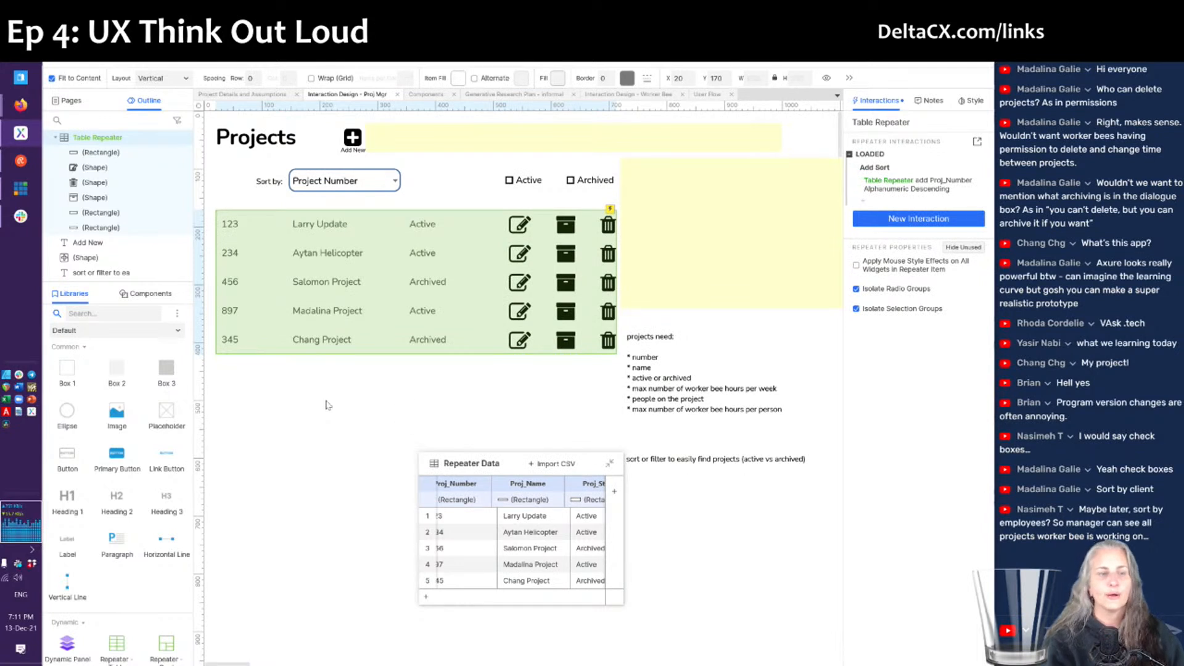
- Rename the first option 'Project Number, Highest First' and add 'Project Number, Lowest First' above Project Name
{"action": "double_click", "coordinate": [333, 188]}
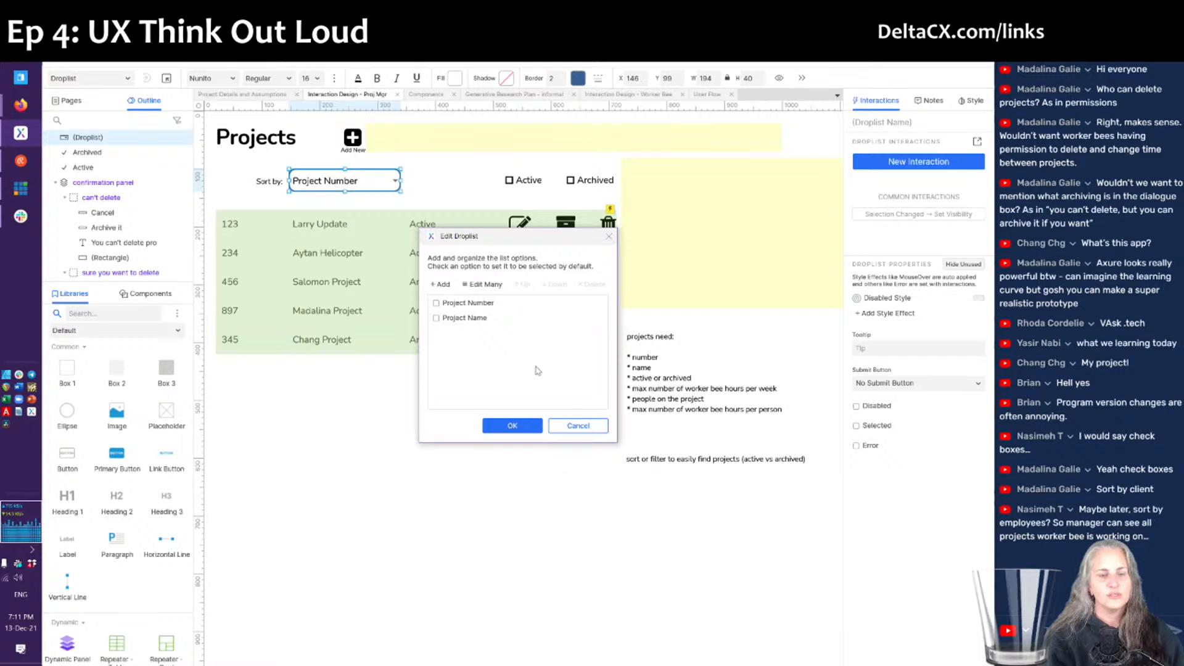
{"action": "left_click", "coordinate": [484, 308]}
{"action": "left_click", "coordinate": [488, 308]}
{"action": "key", "text": "Down"}
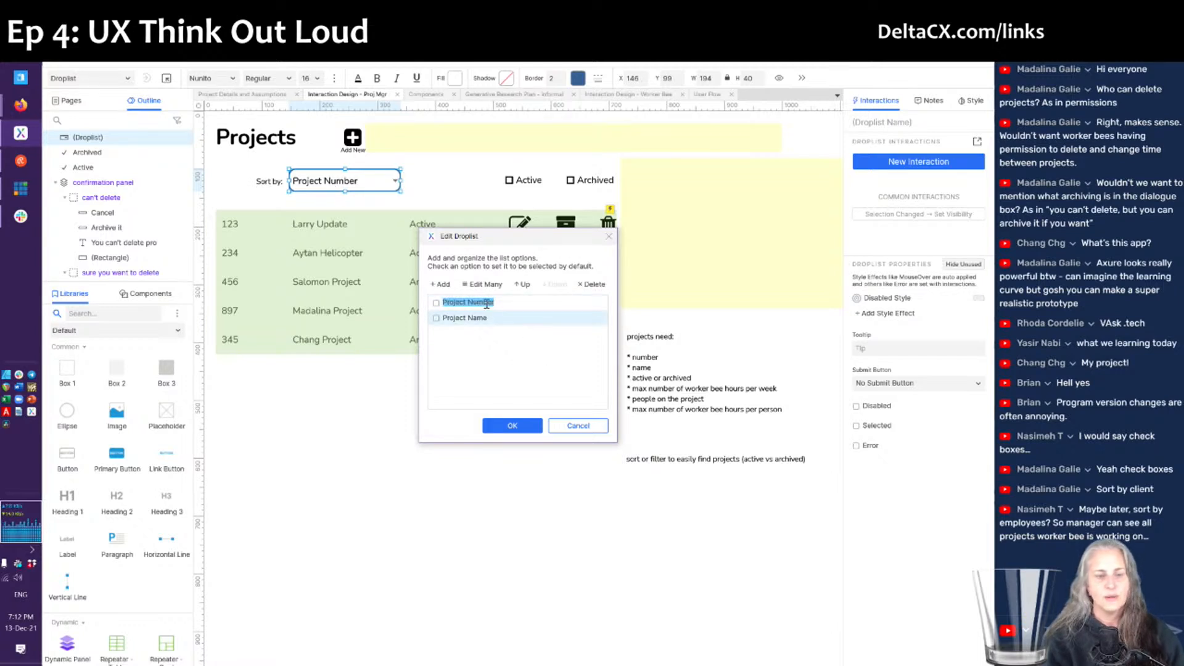
{"action": "left_click", "coordinate": [487, 303]}
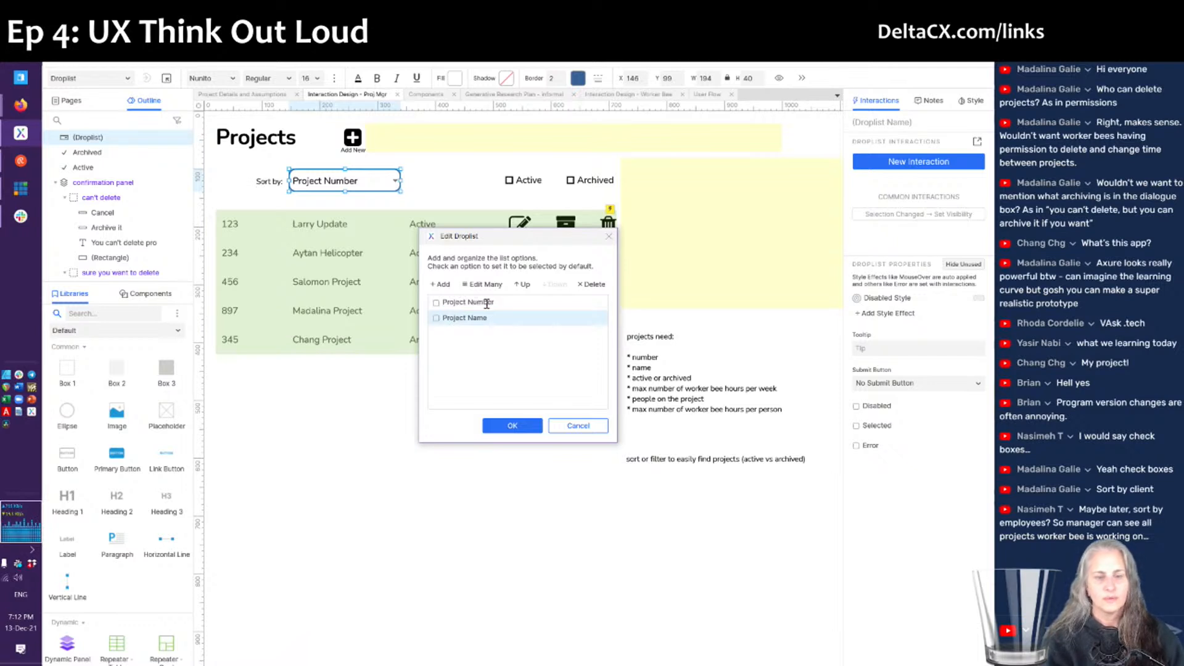
{"action": "type", "text": ", Highest First"}
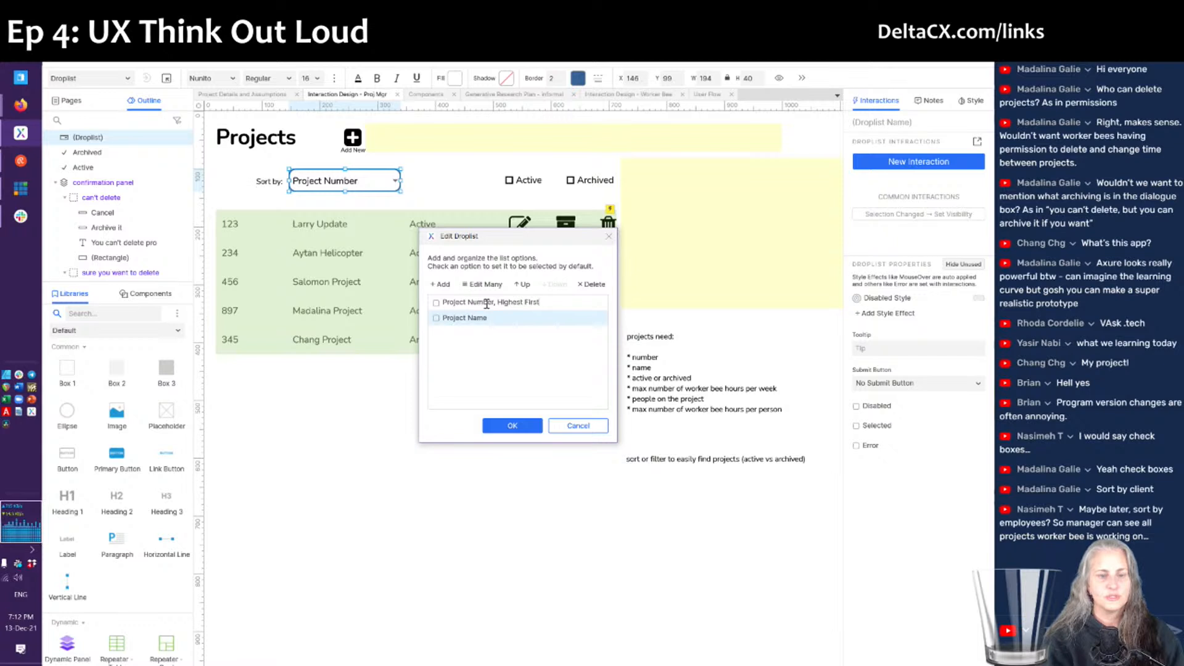
{"action": "left_click", "coordinate": [442, 284]}
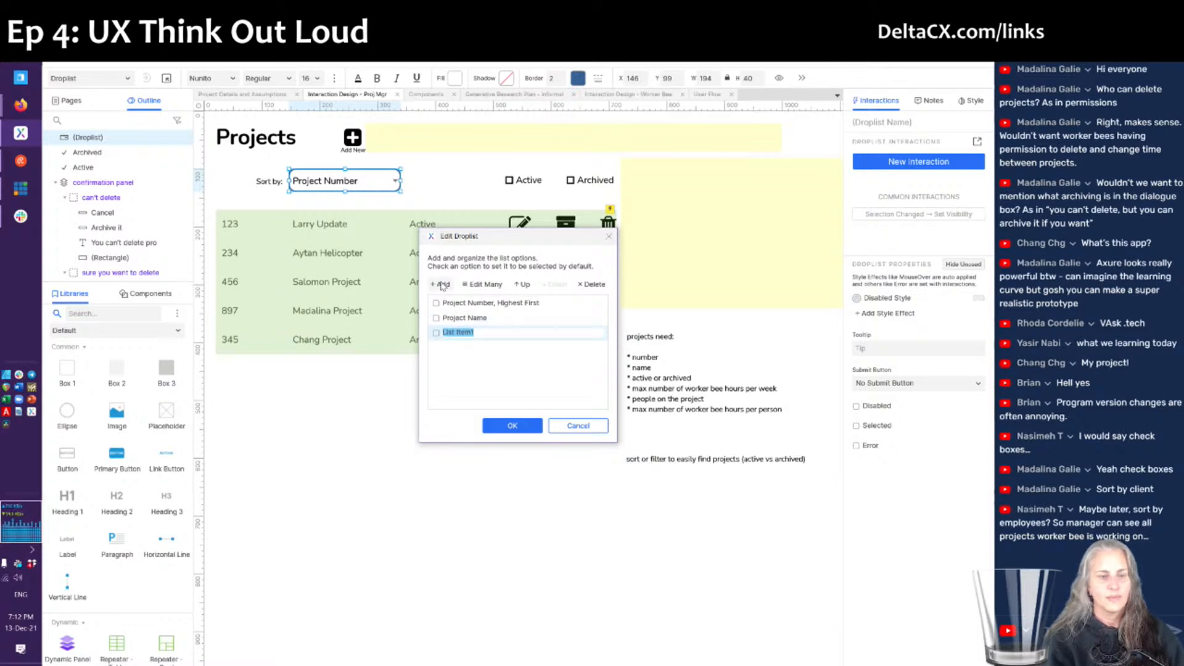
{"action": "type", "text": "Project Number,"}
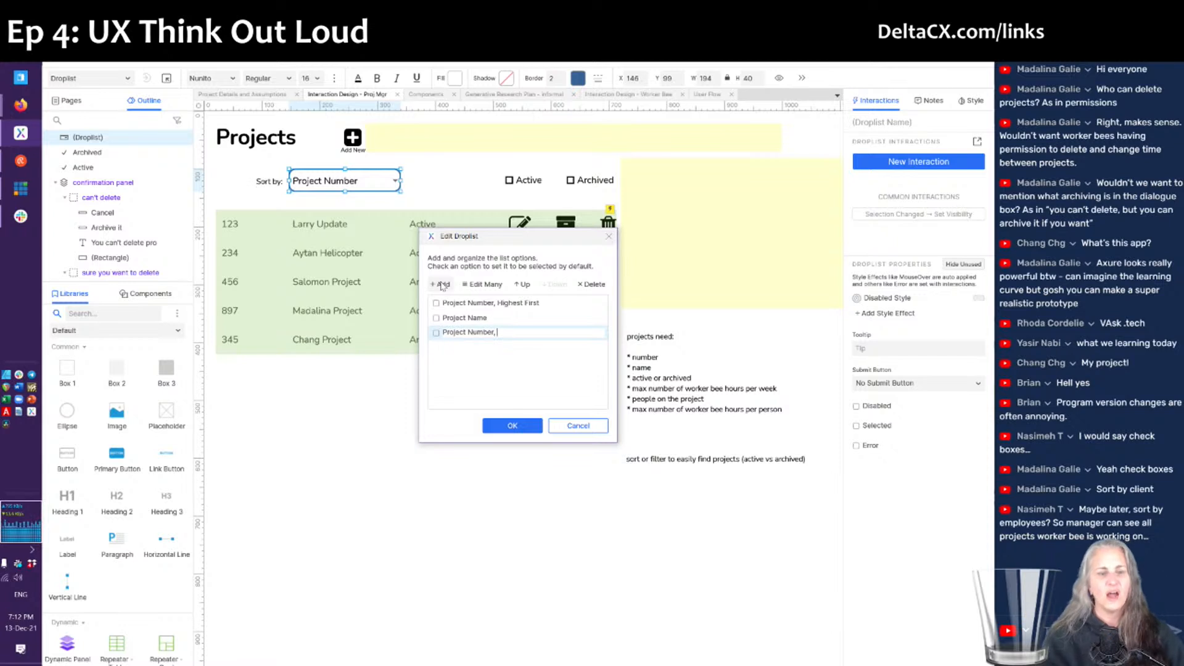
{"action": "type", "text": "owest First"}
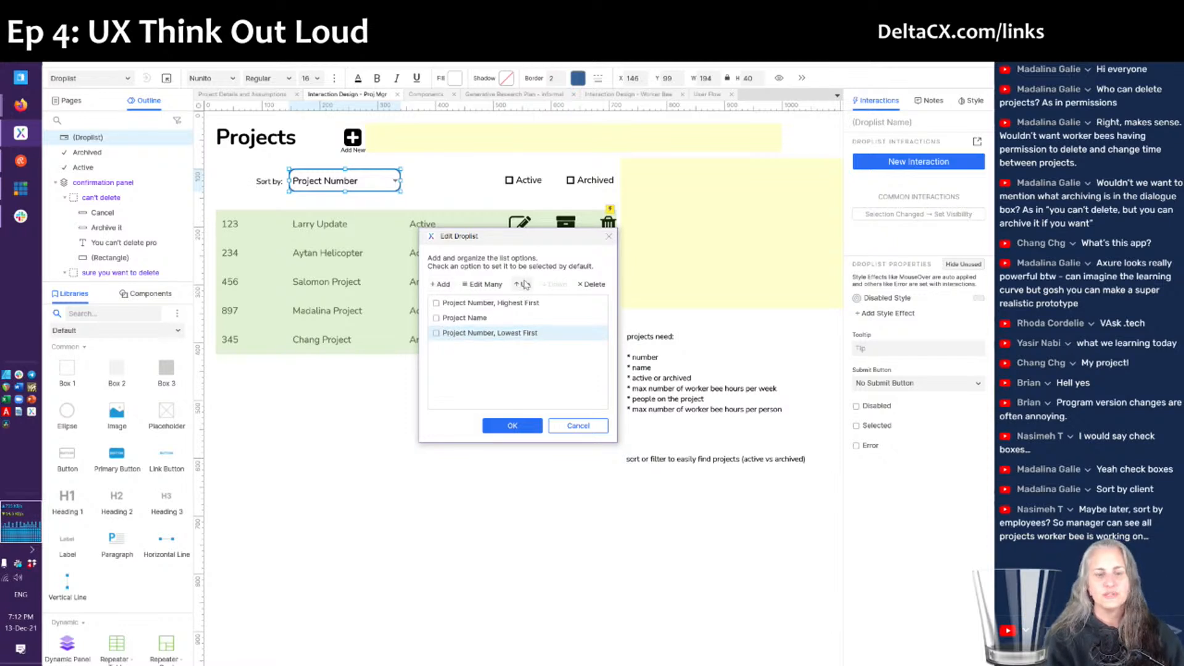
{"action": "left_click", "coordinate": [524, 285]}
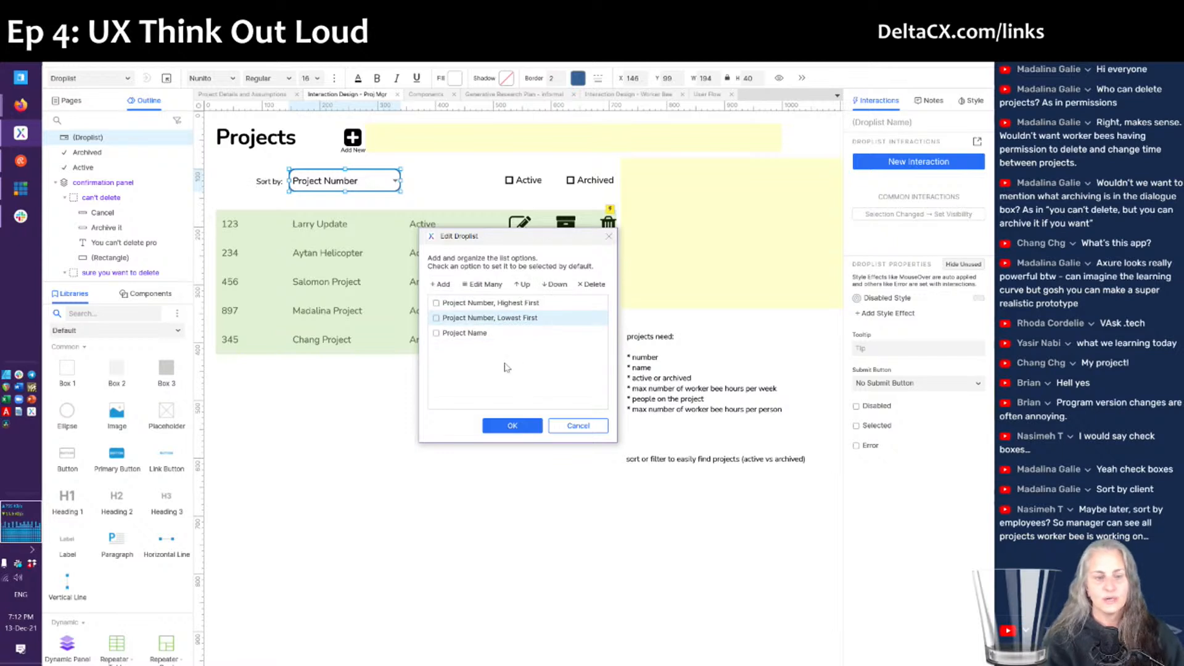
- Rename Project Name to 'Project Name, A-Z' and add 'Project Name, Z-A' at the bottom
{"action": "left_click", "coordinate": [476, 338]}
{"action": "left_click", "coordinate": [476, 338]}
{"action": "type", "text": ", A-Z"}
{"action": "key", "text": "Return"}
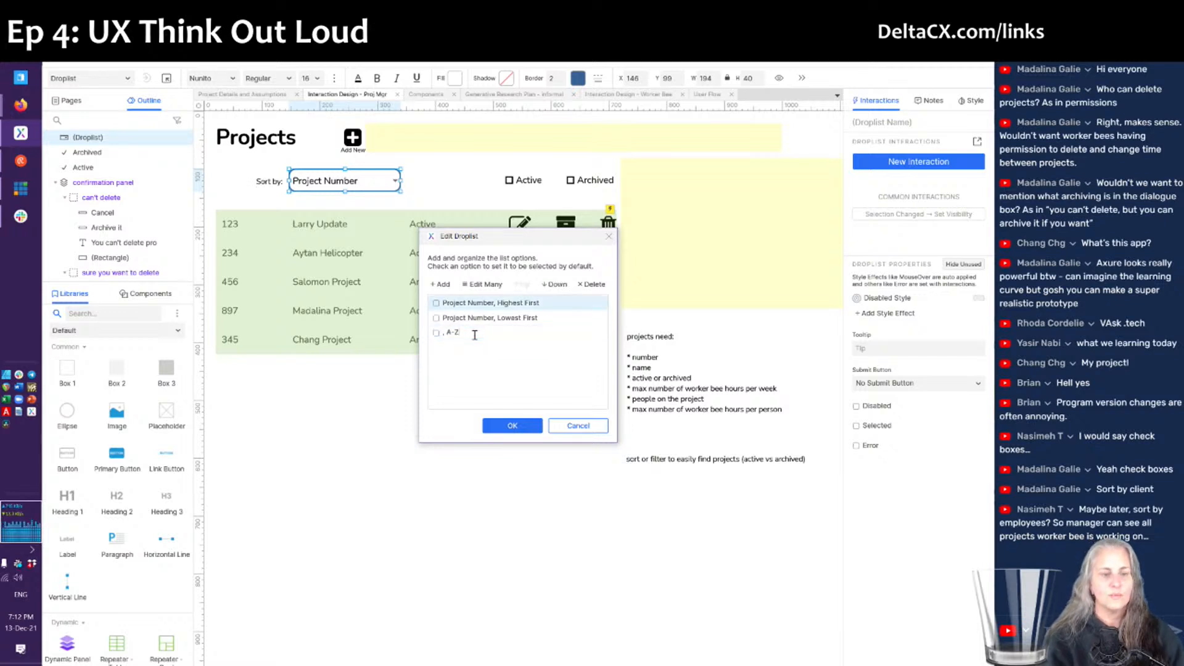
{"action": "type", "text": "Project Name"}
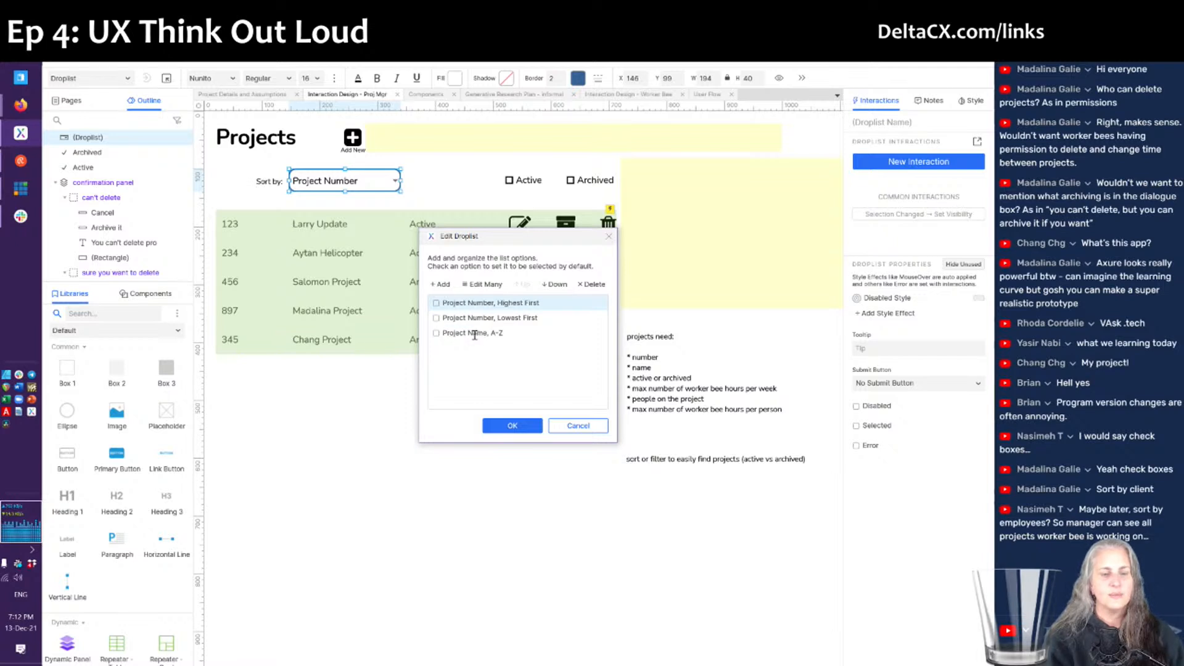
{"action": "left_click", "coordinate": [443, 284]}
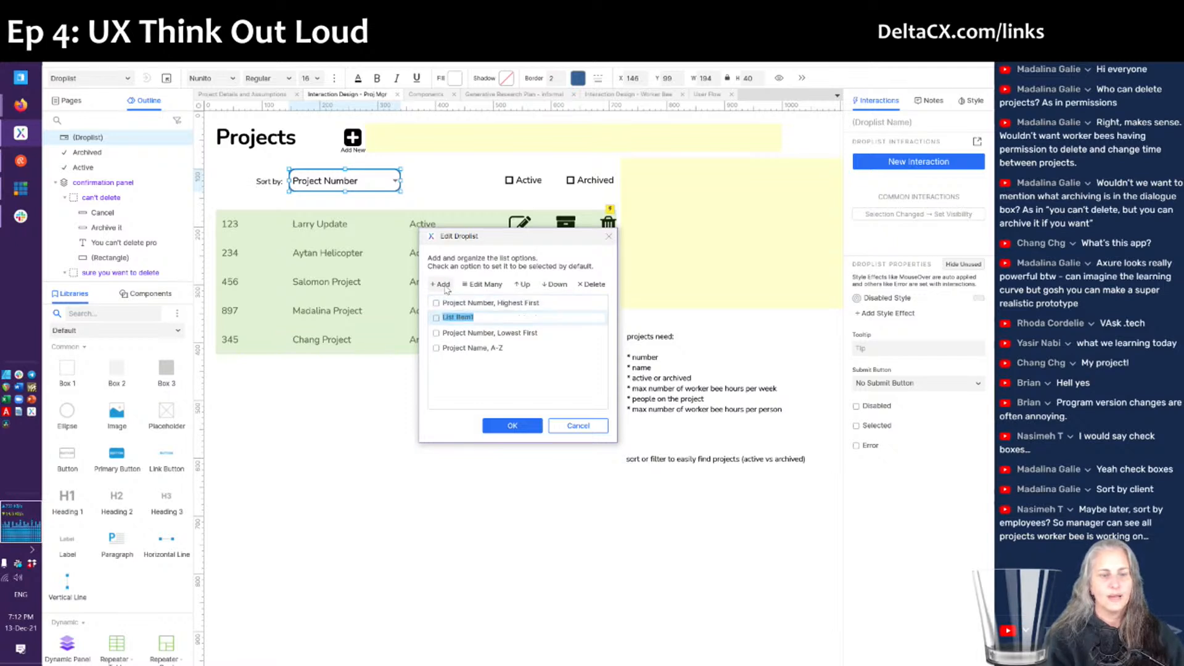
{"action": "type", "text": "Project Name, Z-A"}
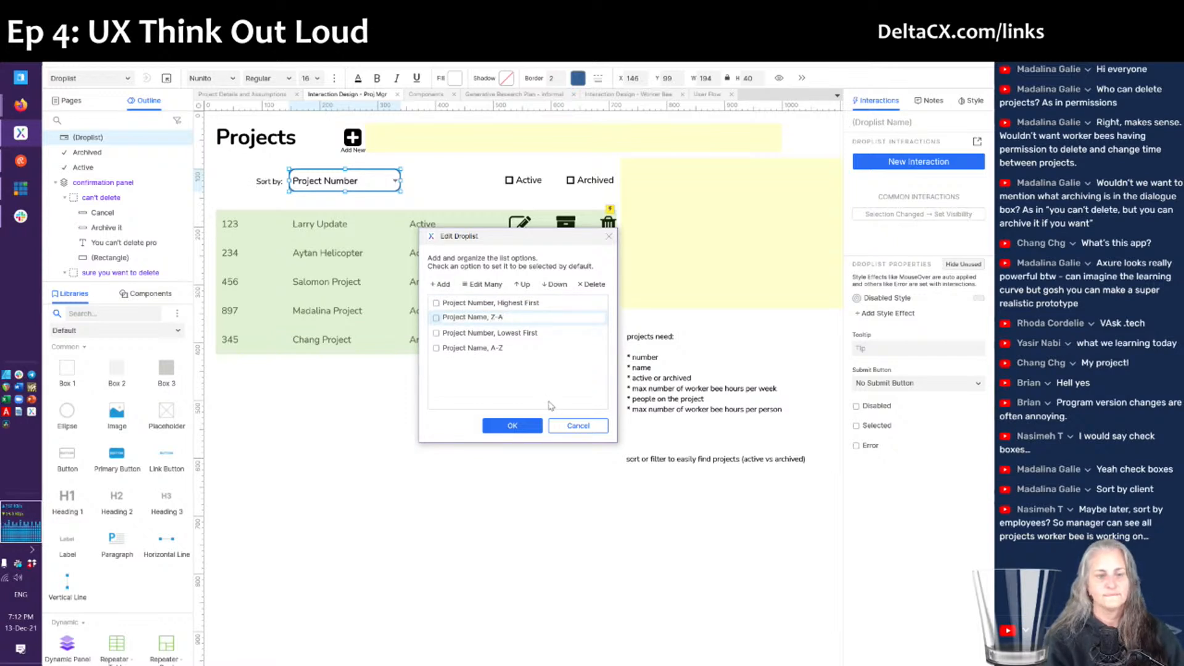
{"action": "left_click", "coordinate": [548, 289]}
{"action": "left_click", "coordinate": [548, 290]}
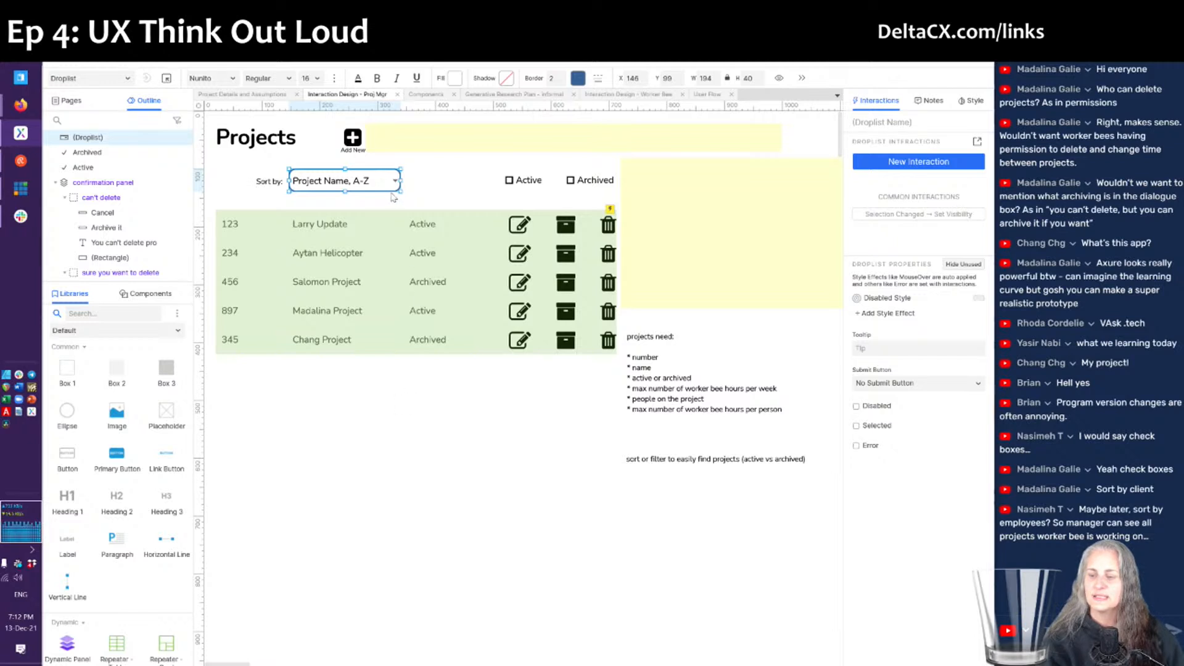
{"action": "mouse_move", "coordinate": [400, 181]}
{"action": "left_mouse_down"}
{"action": "mouse_move", "coordinate": [440, 183]}
{"action": "mouse_move", "coordinate": [397, 183]}
{"action": "left_mouse_up"}
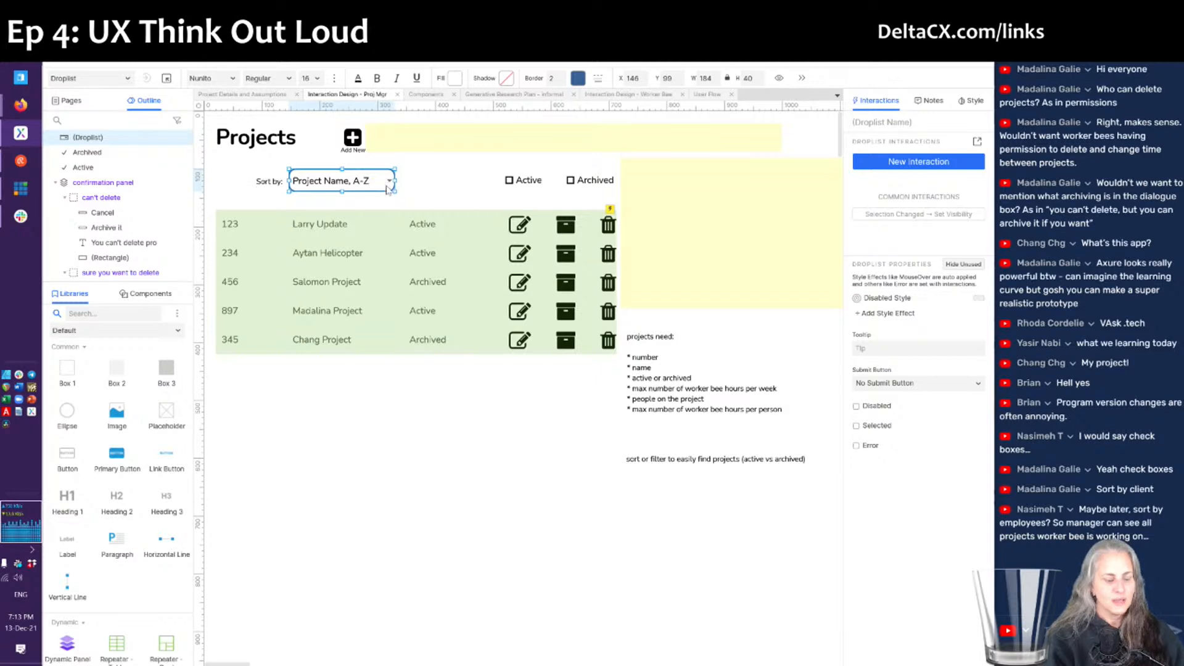
{"action": "key", "text": "alt+Tab"}
- Refresh the preview and check that the Sort by list shows all four options
{"action": "key", "text": "F5"}
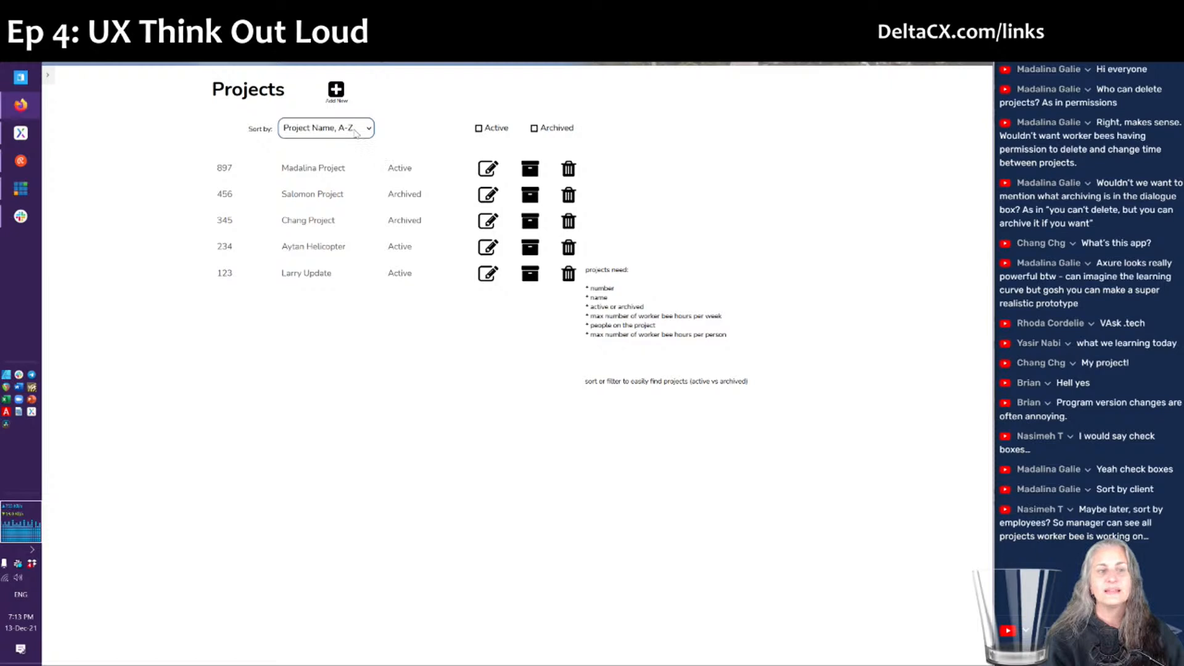
{"action": "left_click", "coordinate": [356, 134]}
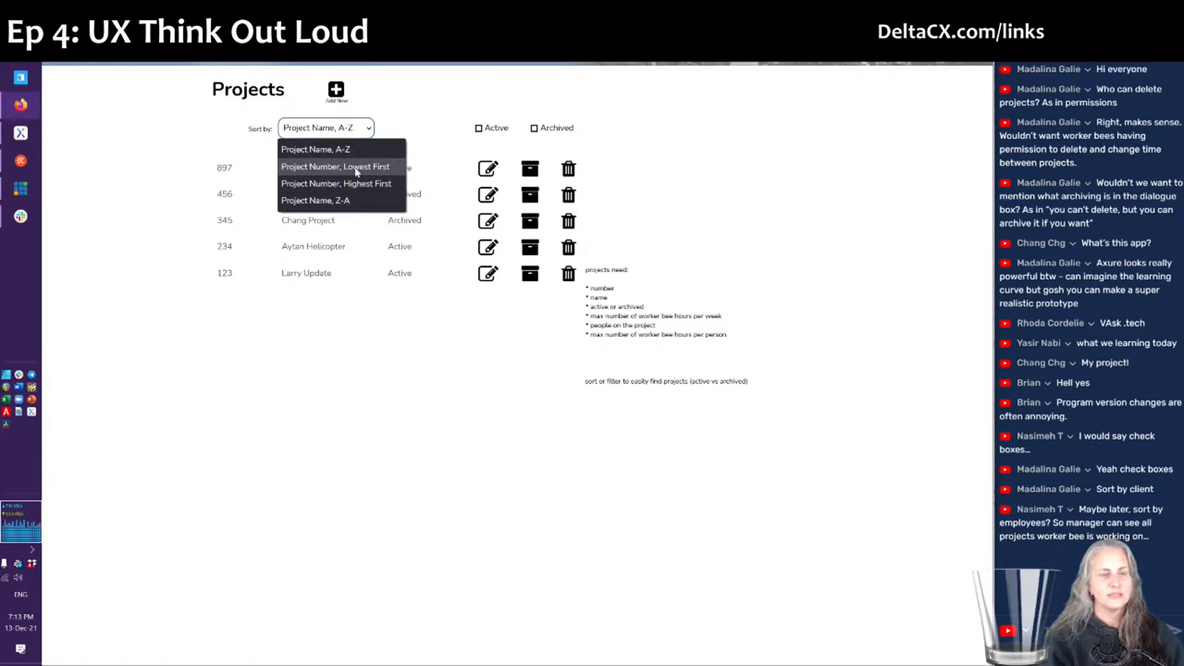
{"action": "left_click", "coordinate": [406, 359]}
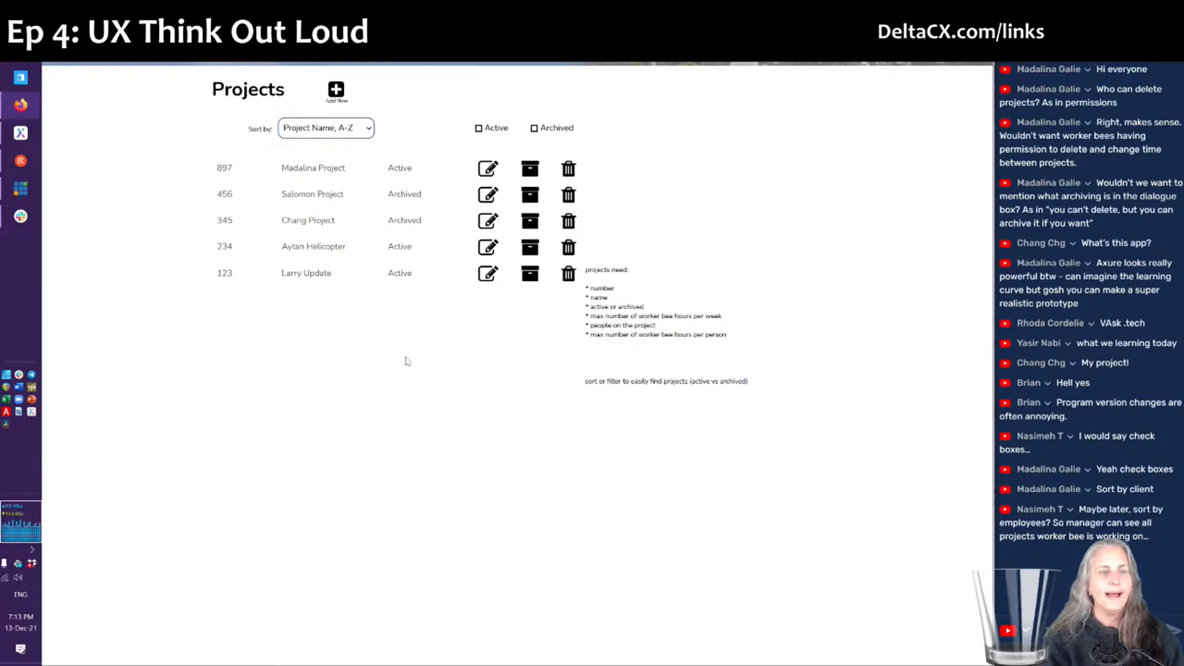
{"action": "key", "text": "alt+Tab"}
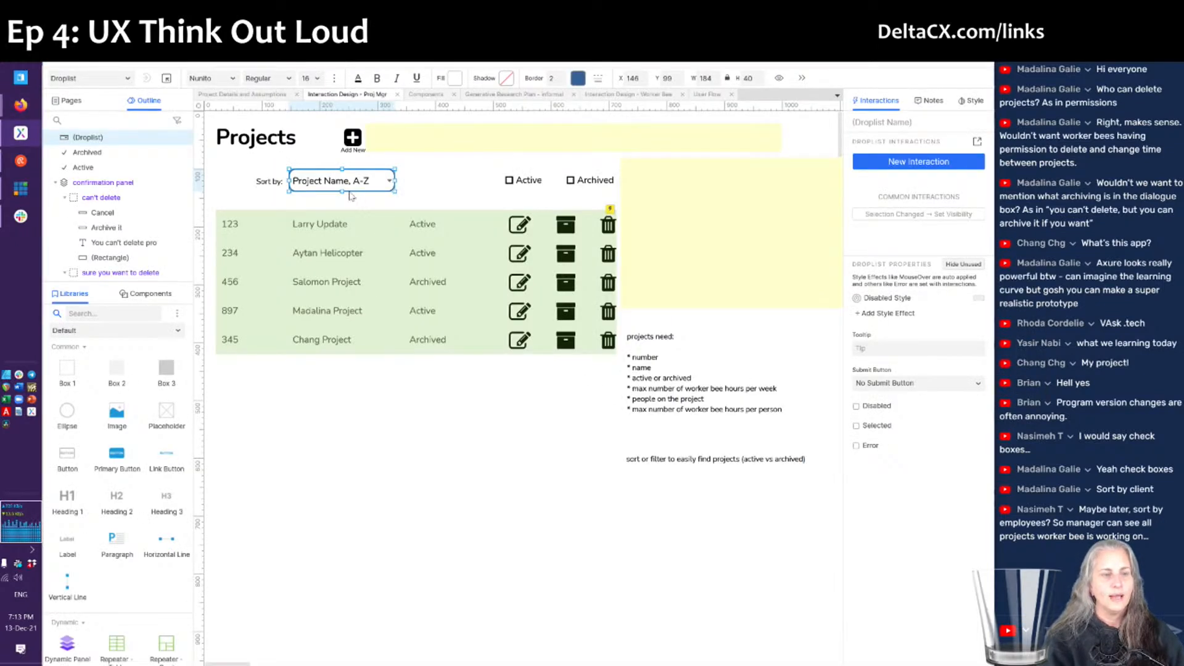
- Move 'Project Number, Highest First' to the top of the droplist options and widen the droplist to fit
{"action": "double_click", "coordinate": [347, 182]}
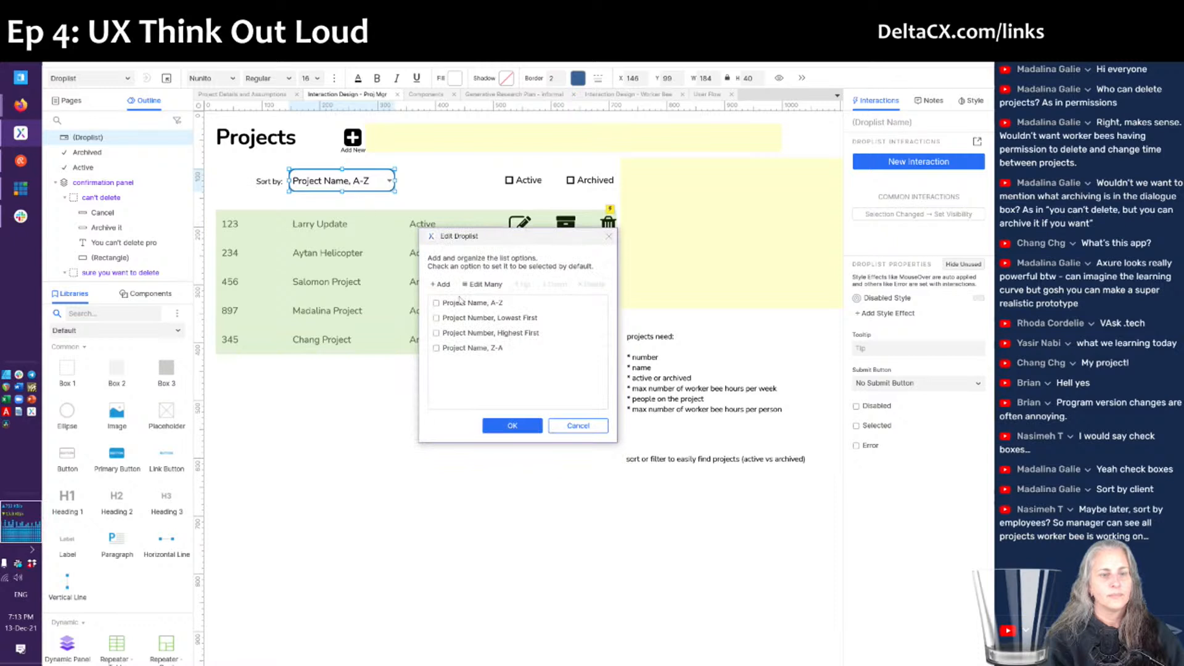
{"action": "left_click", "coordinate": [494, 309]}
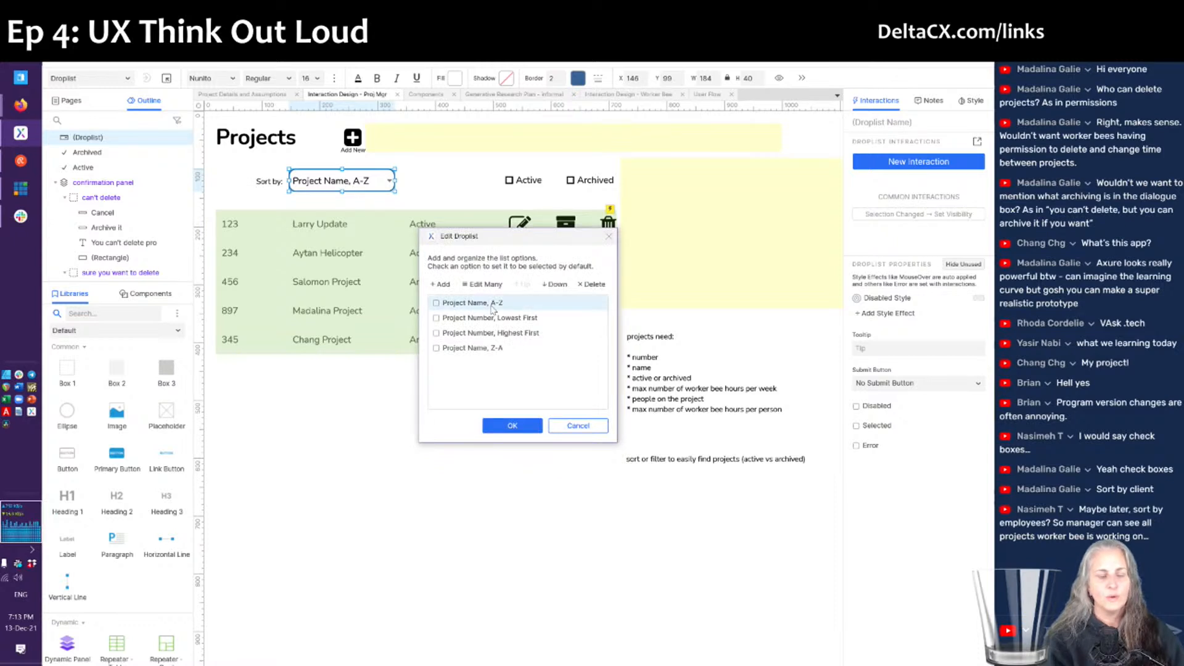
{"action": "left_click", "coordinate": [553, 285]}
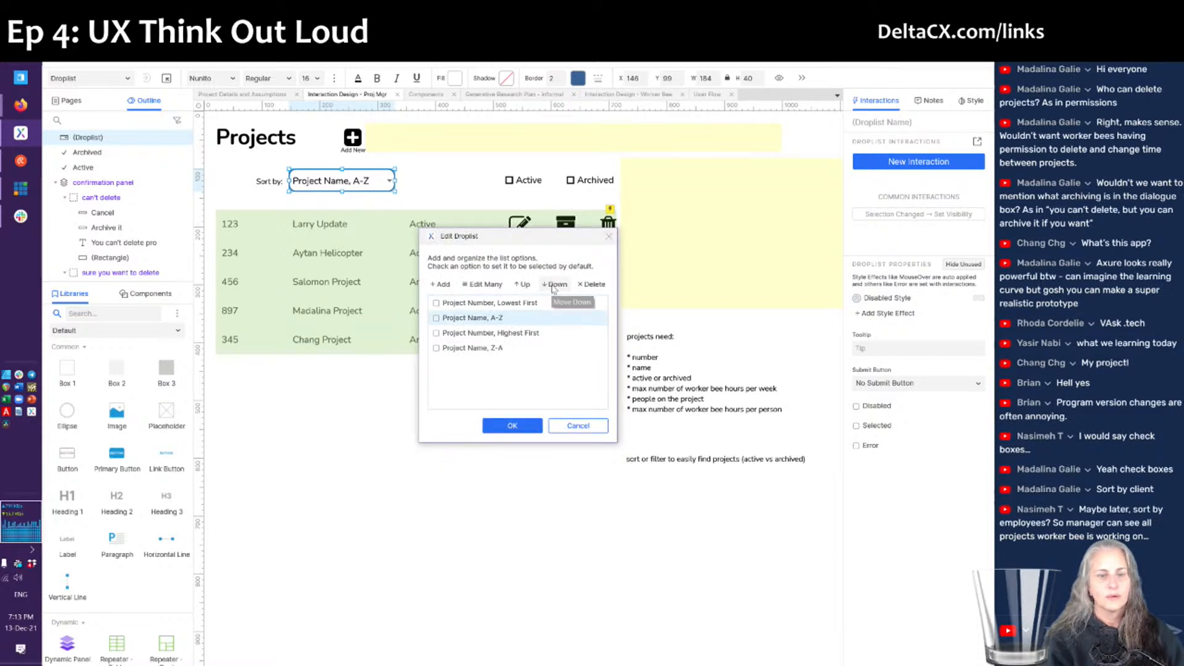
{"action": "left_click", "coordinate": [553, 286]}
{"action": "left_click", "coordinate": [511, 319]}
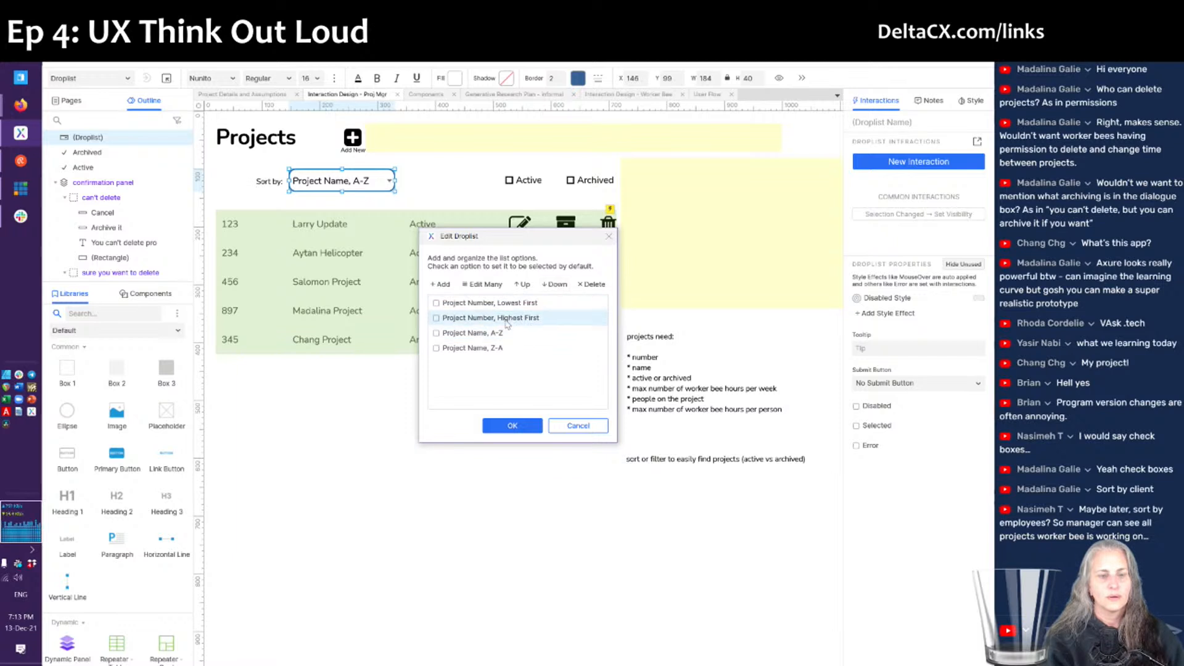
{"action": "left_click", "coordinate": [521, 287]}
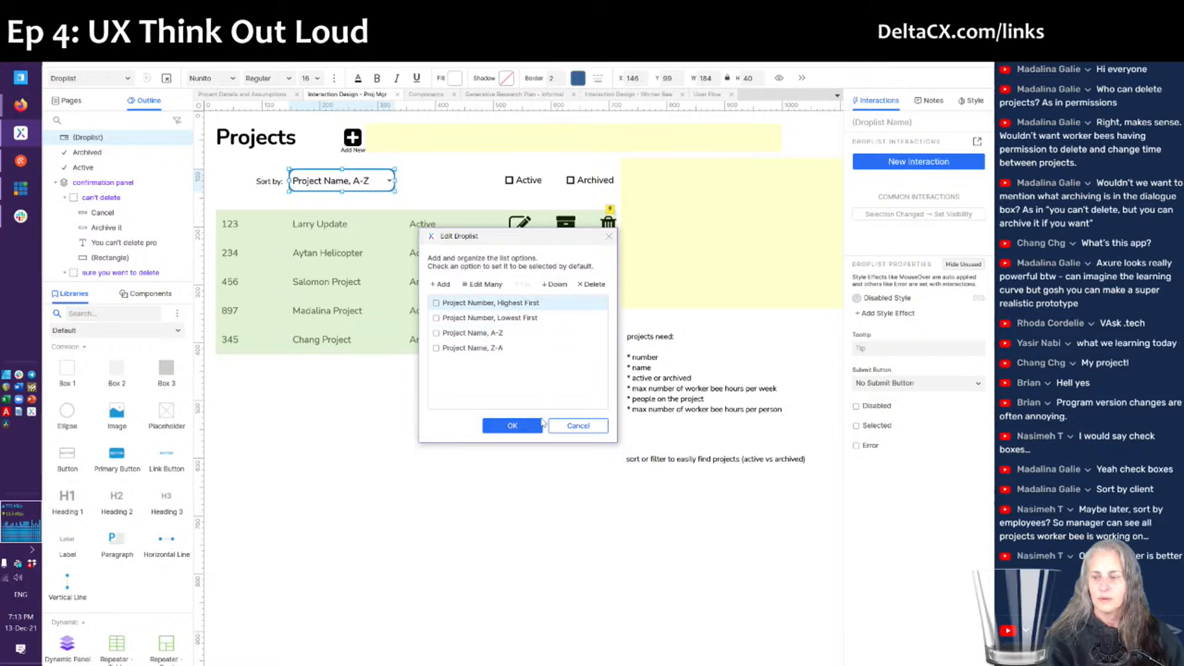
{"action": "left_click", "coordinate": [513, 425]}
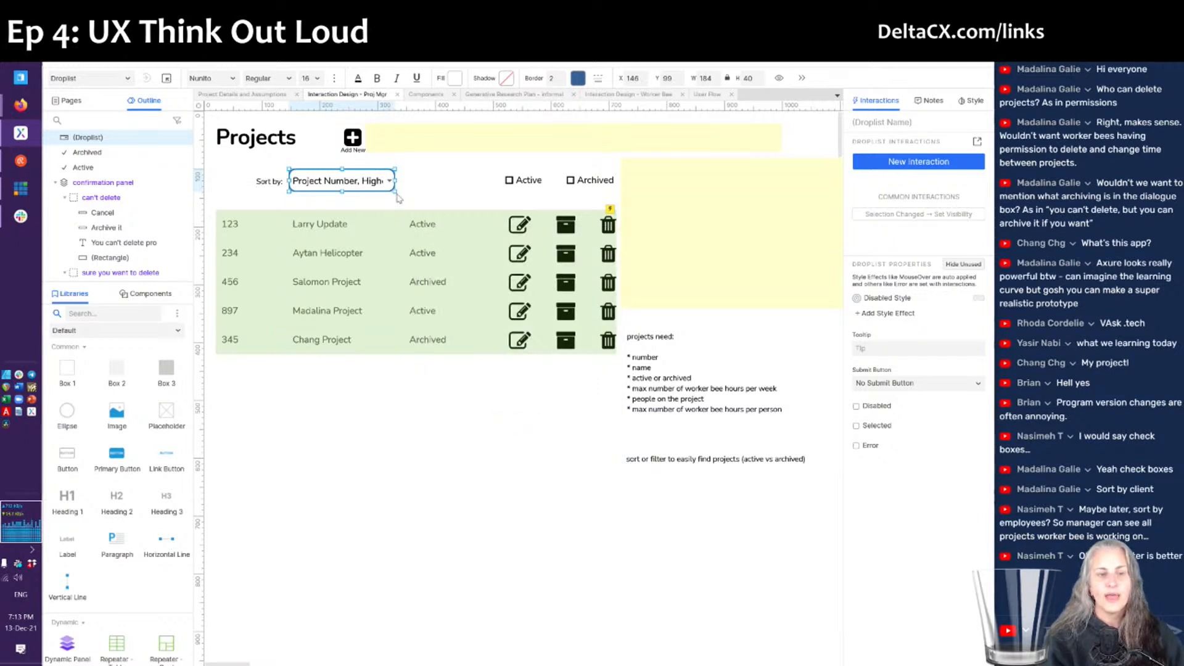
{"action": "left_click_drag", "start_coordinate": [394, 180], "coordinate": [439, 187]}
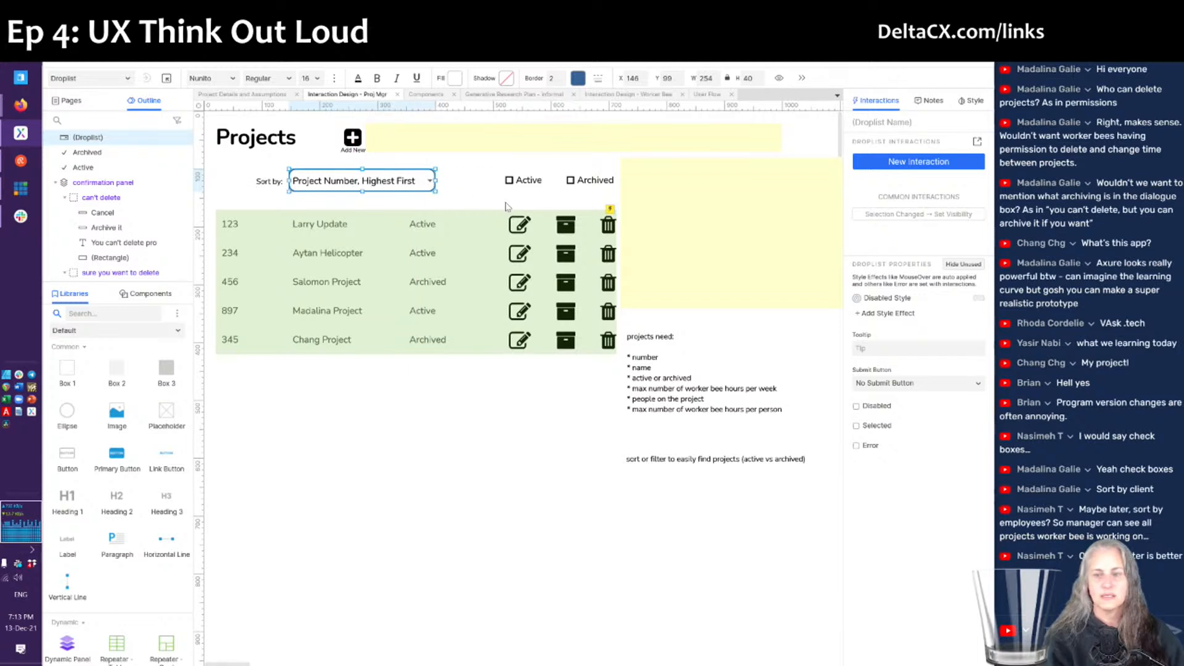
{"action": "left_click", "coordinate": [478, 243]}
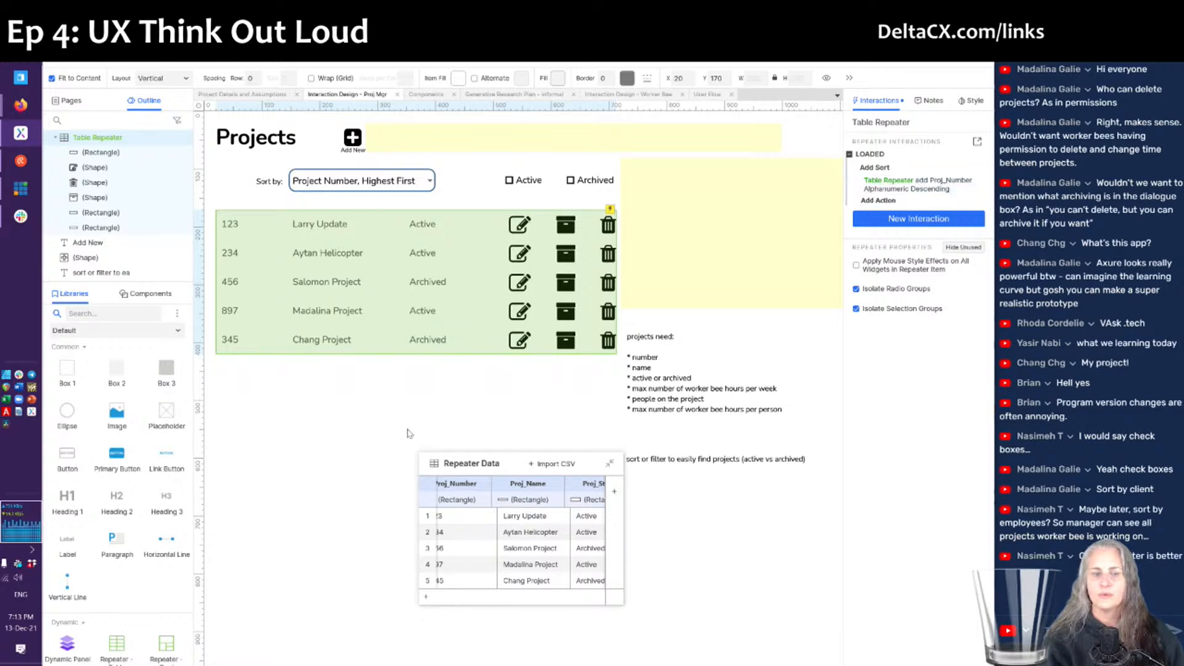
- Confirm the refreshed preview lists projects 897 down to 123, then select the Sort by droplist
{"action": "left_click", "coordinate": [385, 450]}
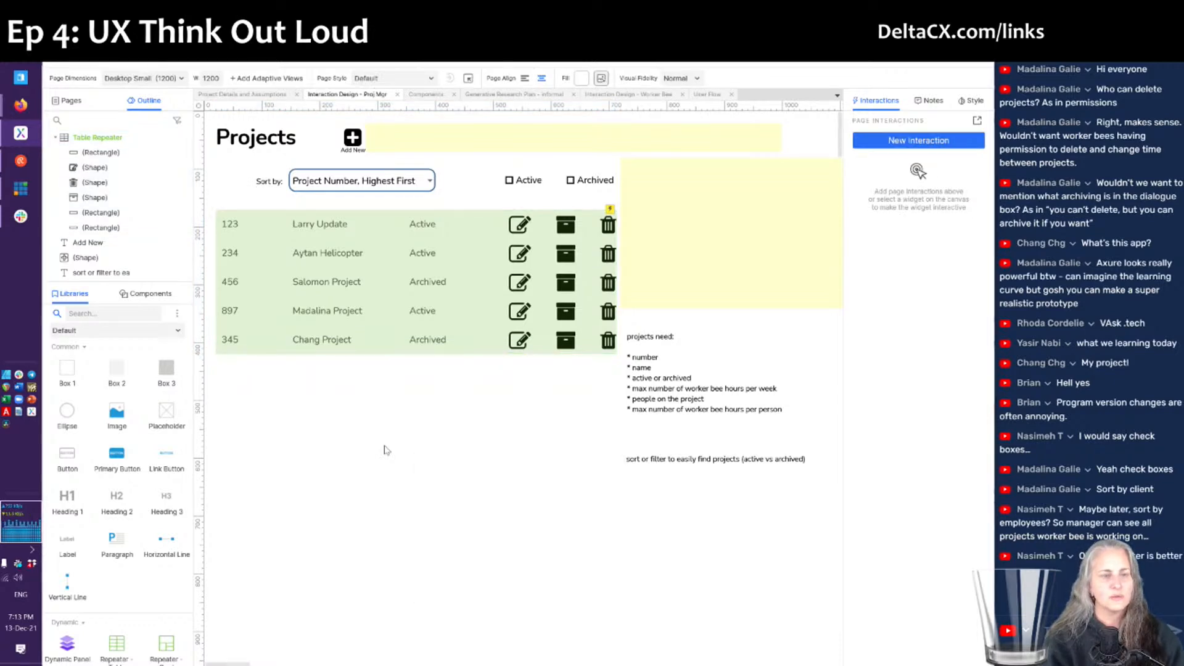
{"action": "key", "text": "alt+Tab"}
{"action": "key", "text": "F5"}
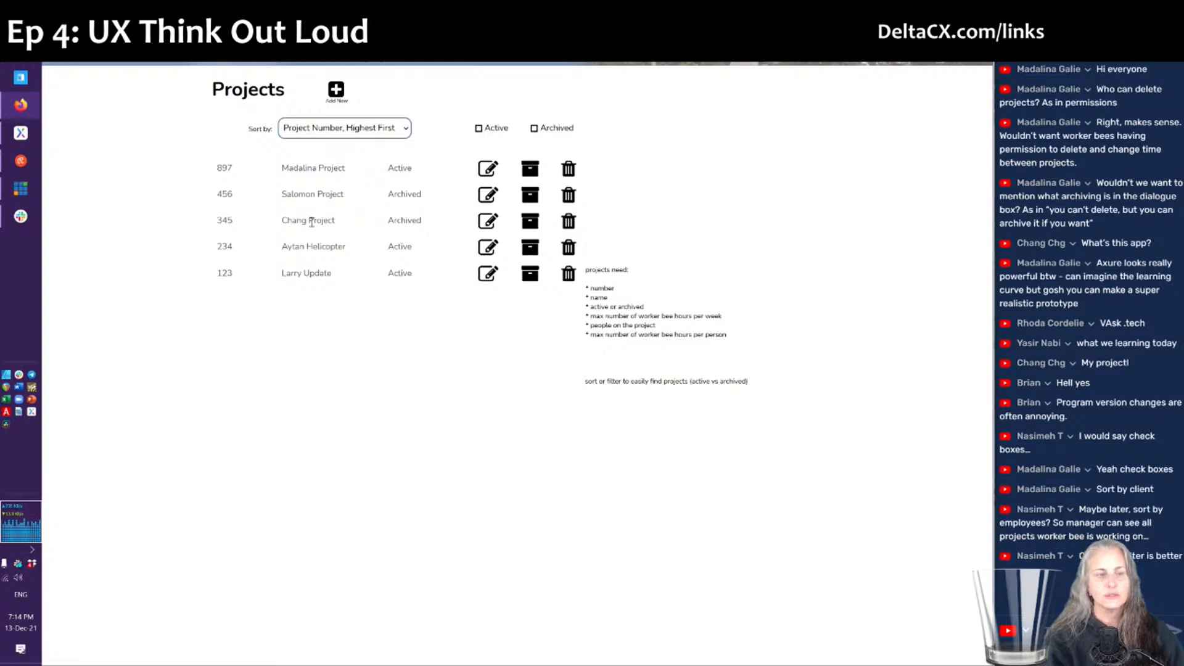
{"action": "left_click", "coordinate": [388, 131]}
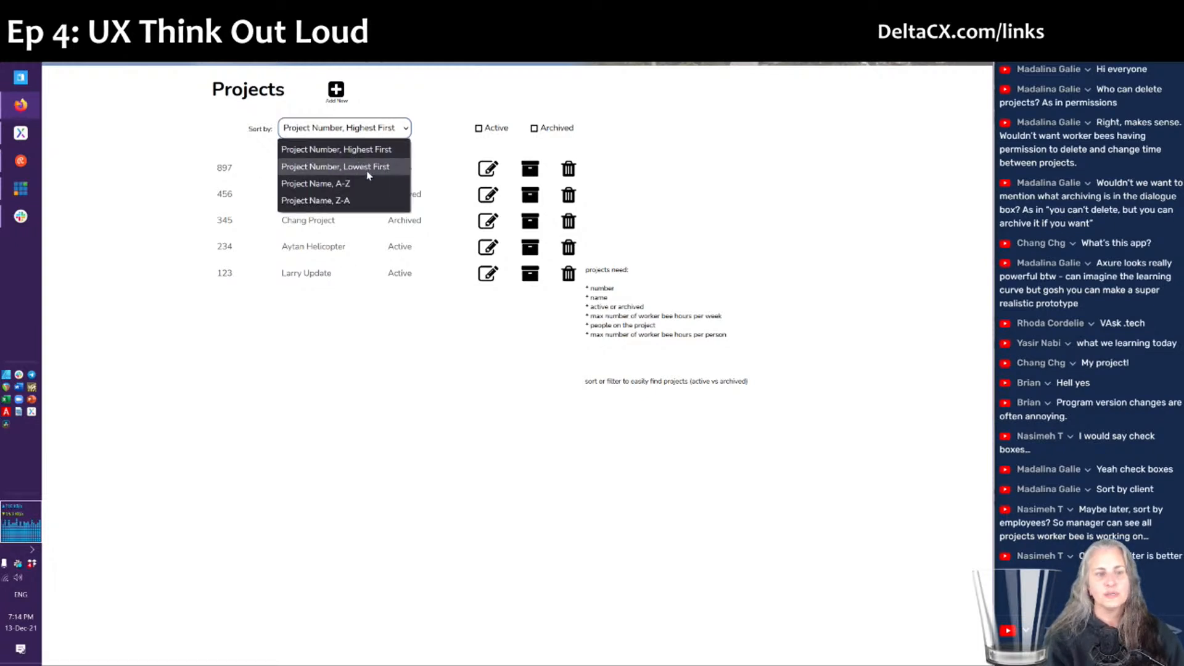
{"action": "left_click", "coordinate": [438, 377]}
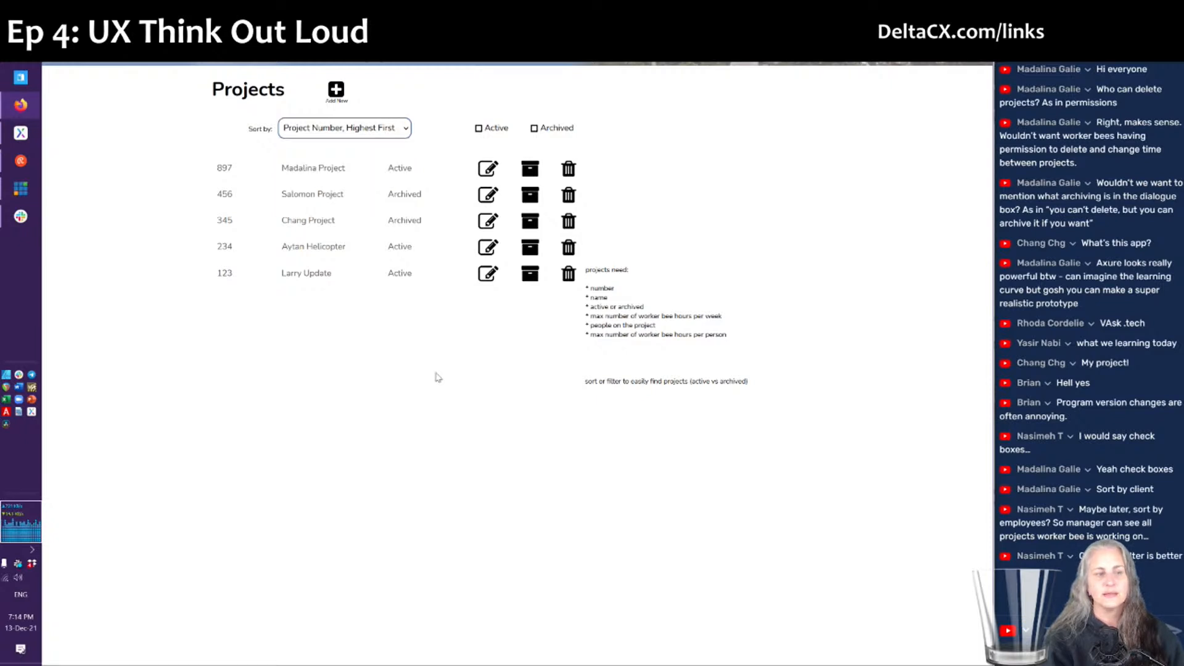
{"action": "key", "text": "alt+Tab"}
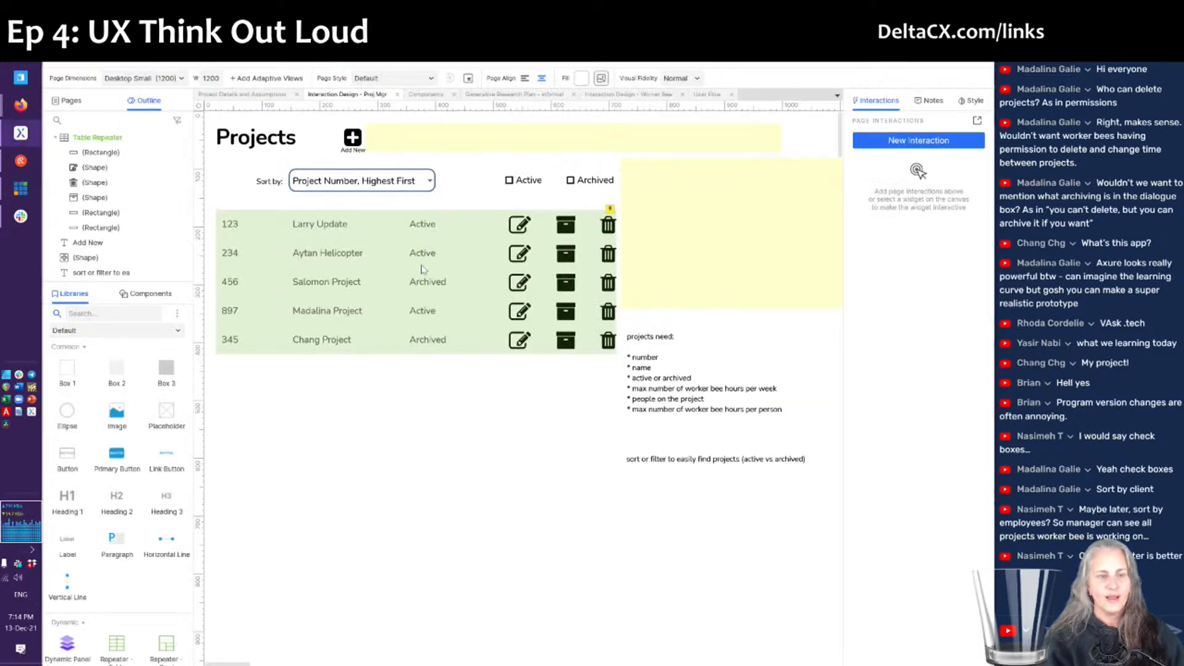
{"action": "left_click", "coordinate": [380, 185]}
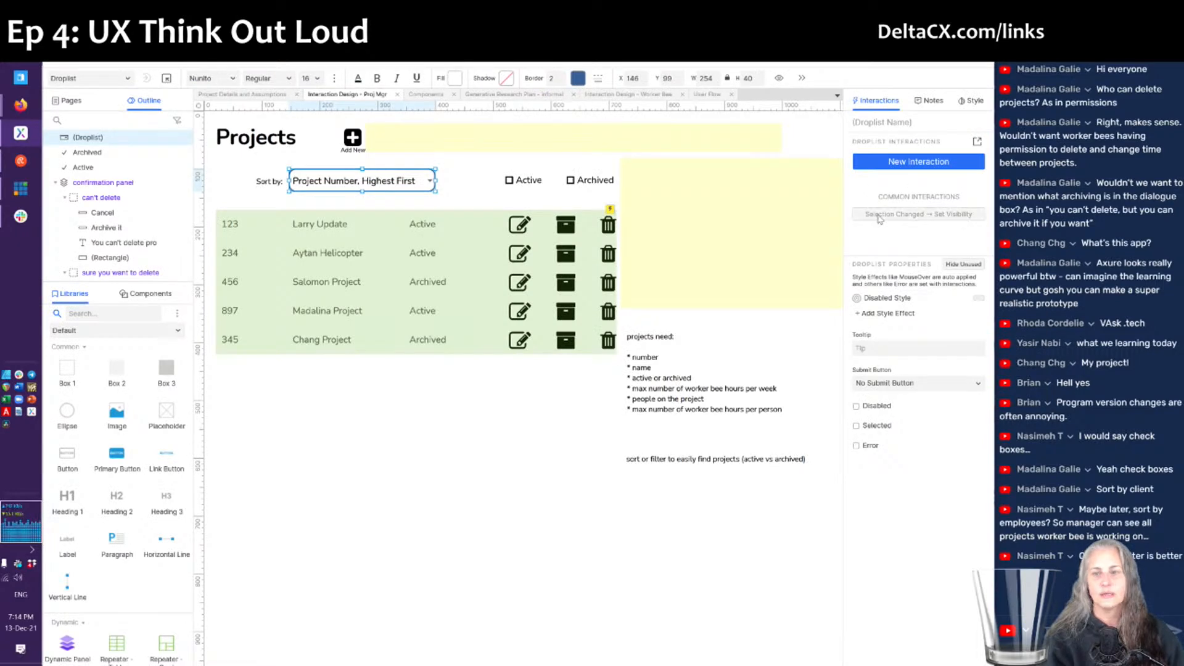
- Add a Selection Changed case that removes the Table Repeater sort and sorts Proj_Number ascending
{"action": "left_click", "coordinate": [977, 143]}
{"action": "scroll", "coordinate": [333, 323], "scroll_direction": "down", "scroll_amount": 2}
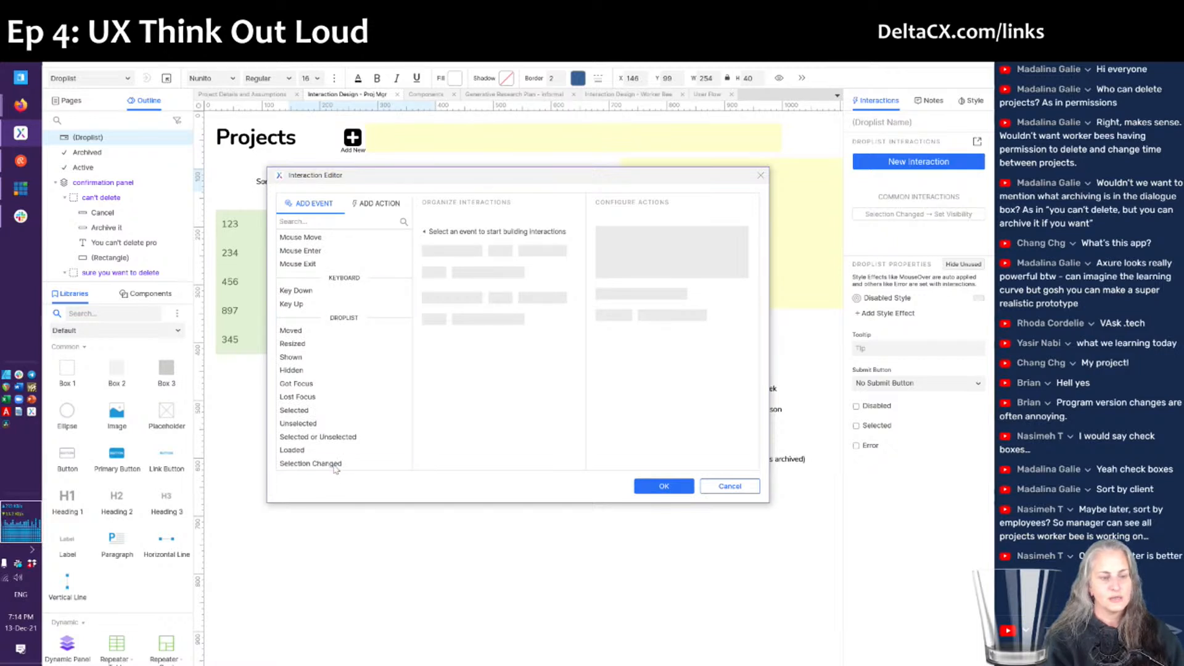
{"action": "left_click", "coordinate": [310, 463]}
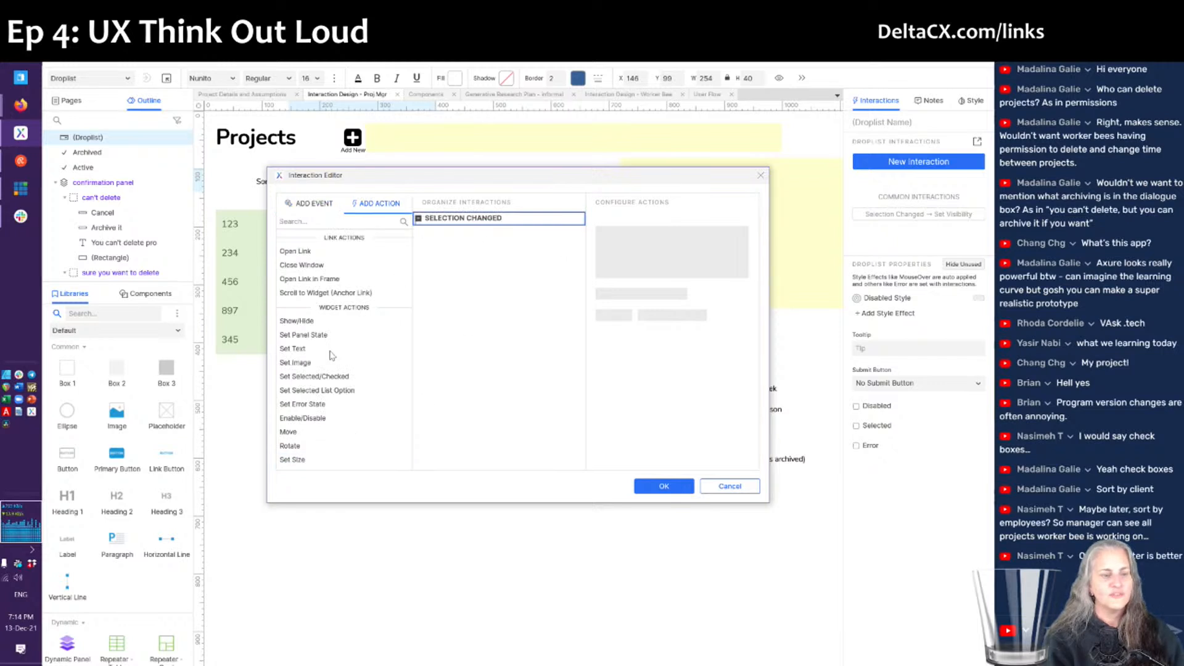
{"action": "scroll", "coordinate": [314, 353], "scroll_direction": "down", "scroll_amount": 5}
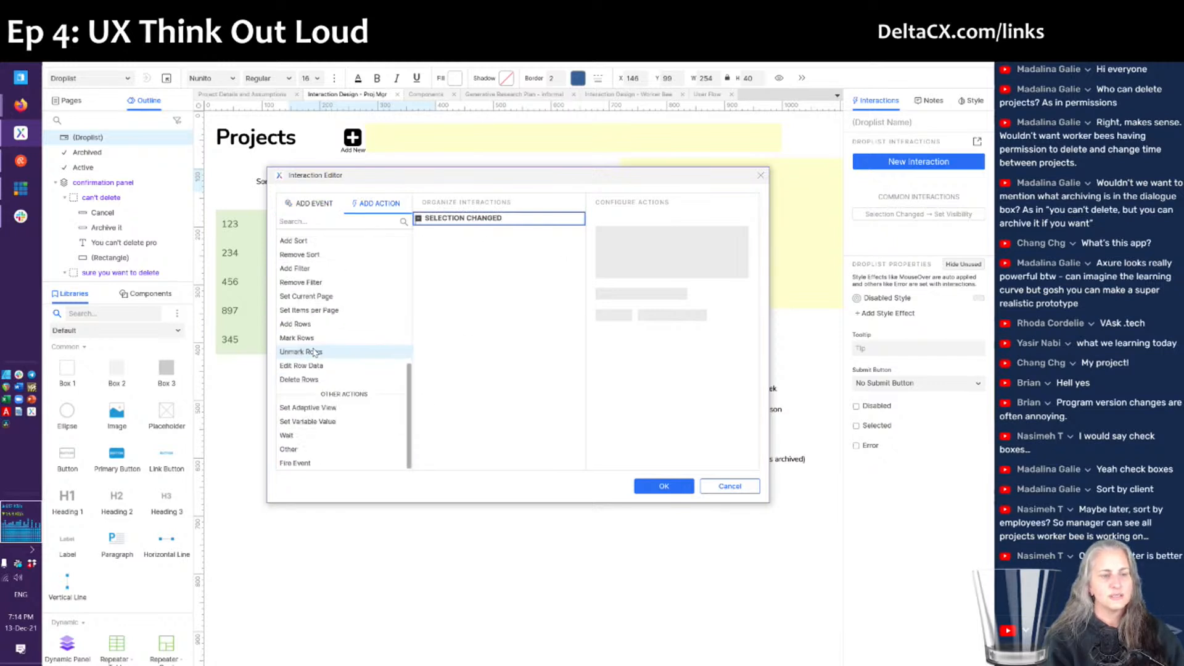
{"action": "left_click", "coordinate": [316, 257]}
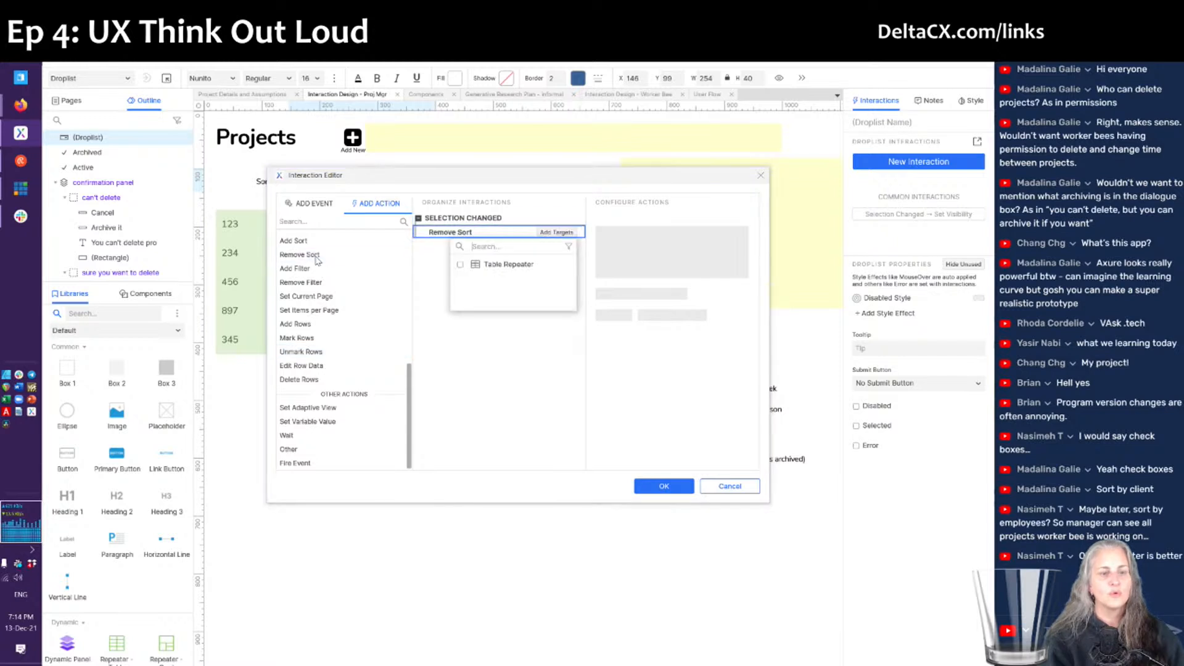
{"action": "left_click", "coordinate": [493, 267]}
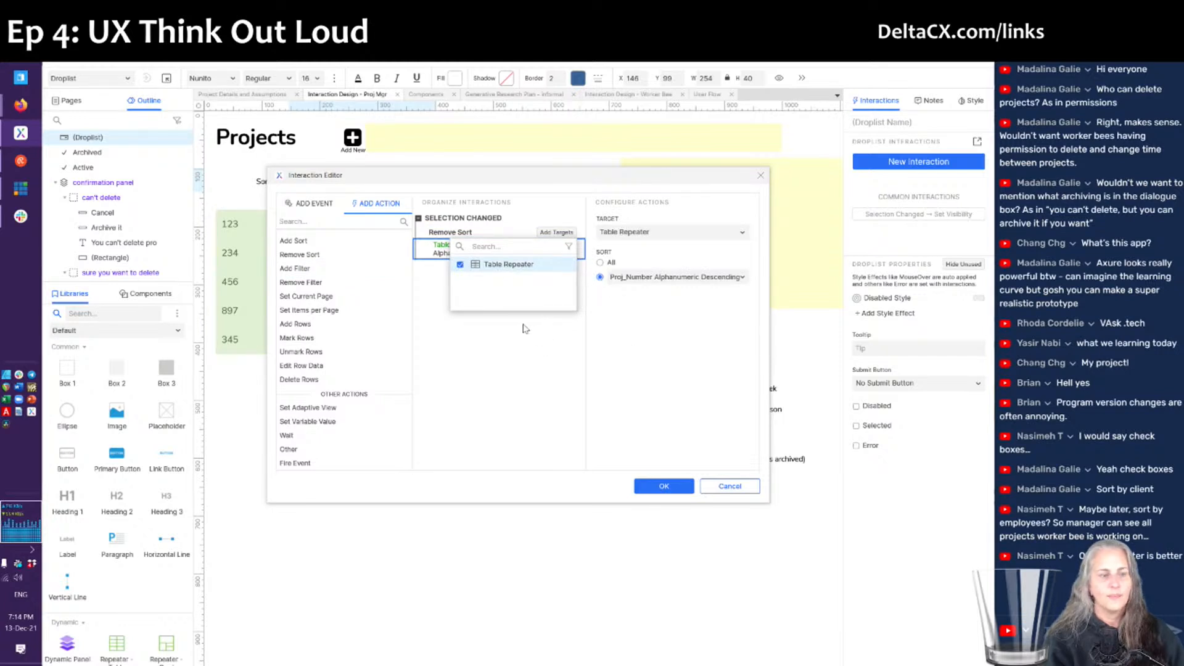
{"action": "left_click", "coordinate": [311, 245]}
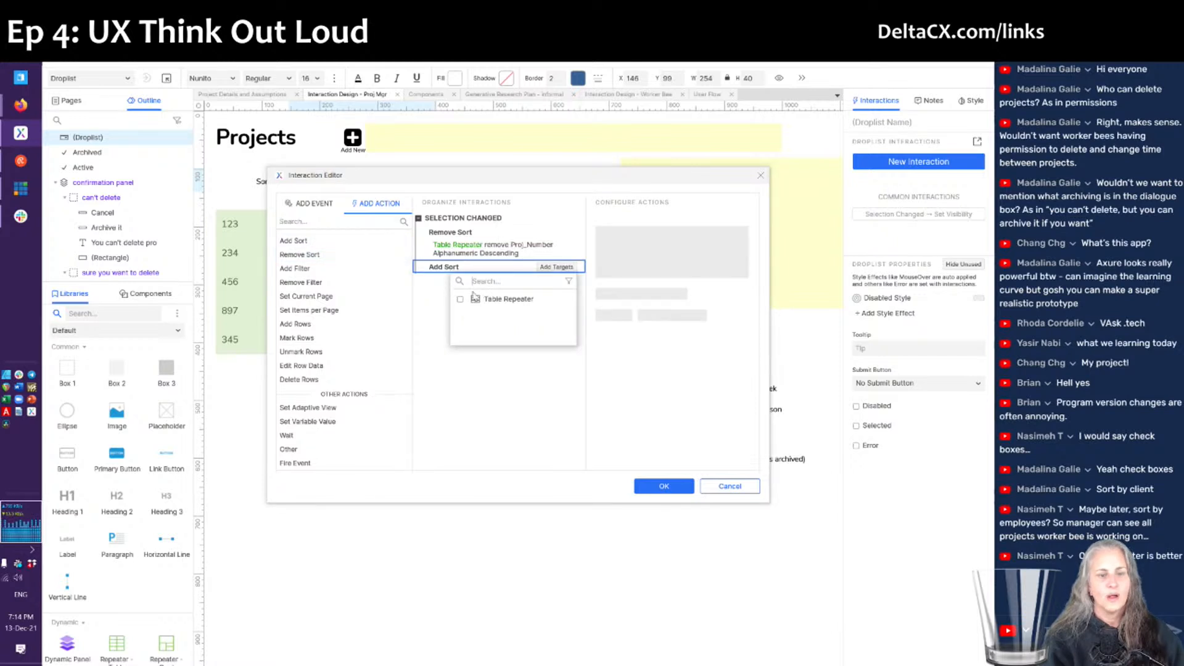
{"action": "left_click", "coordinate": [516, 306]}
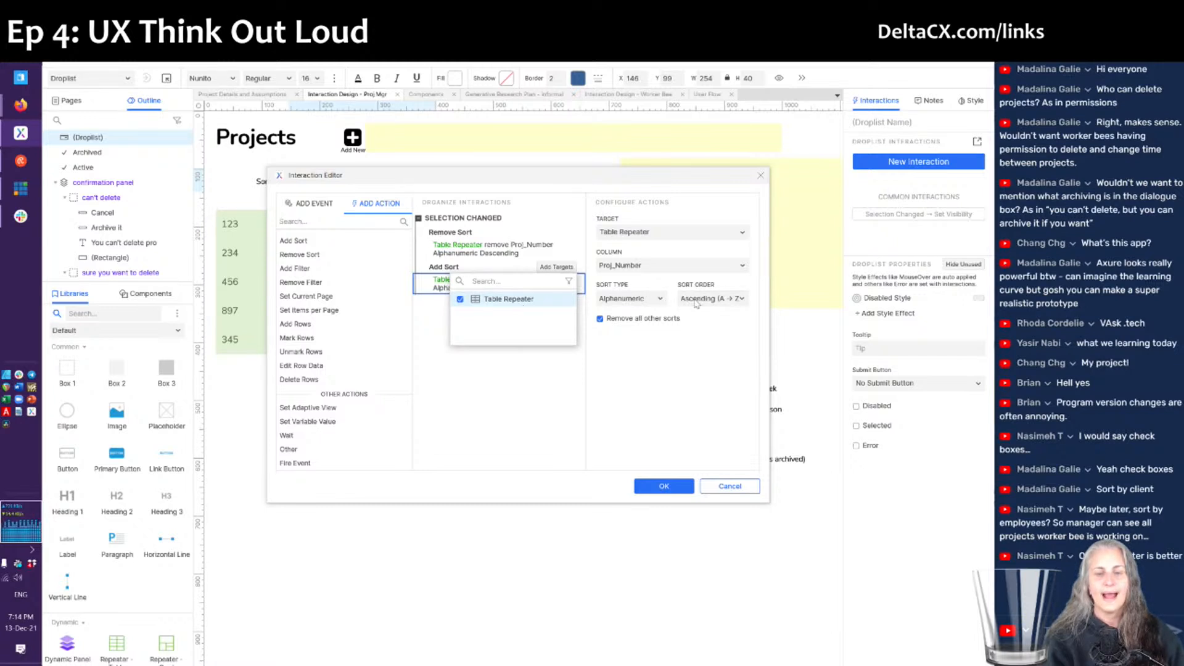
{"action": "left_click", "coordinate": [625, 374]}
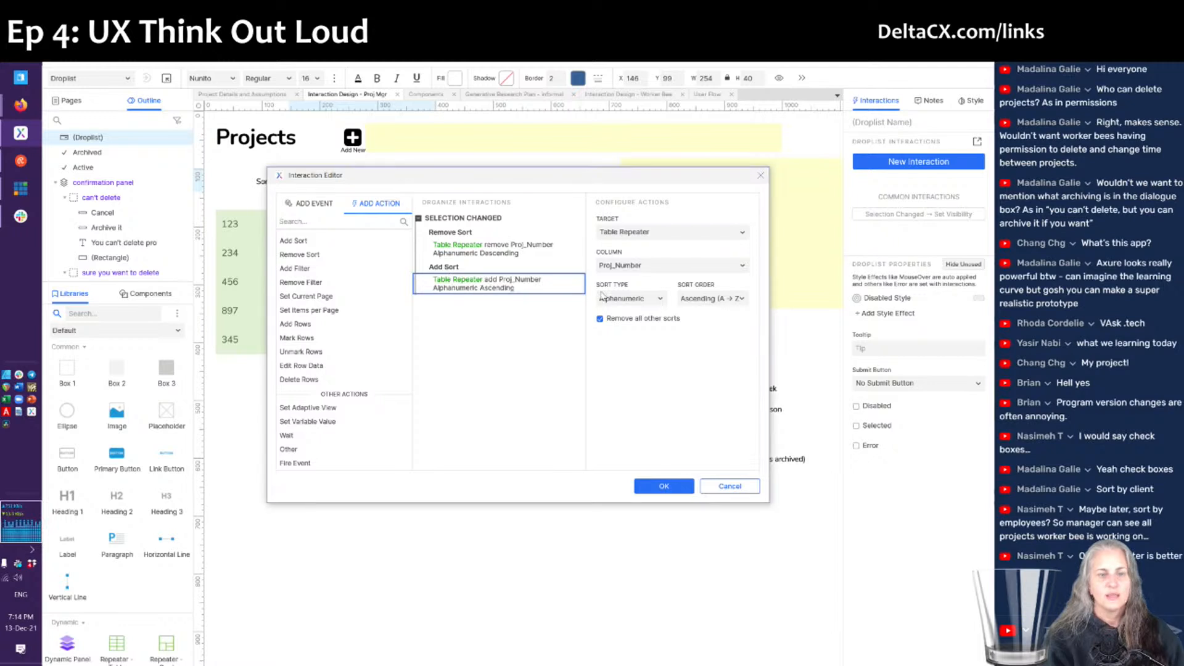
- Name the case 'If number low to high' and make it run when 'Project Number, Lowest First' is selected
{"action": "left_click", "coordinate": [550, 220]}
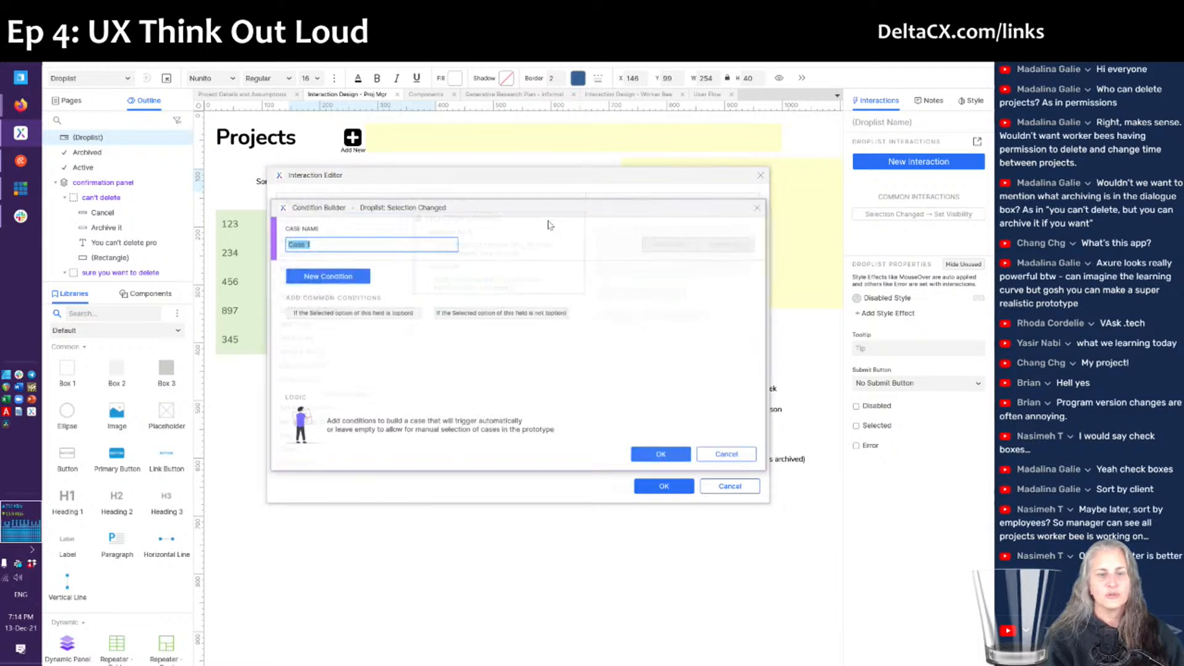
{"action": "type", "text": "If"}
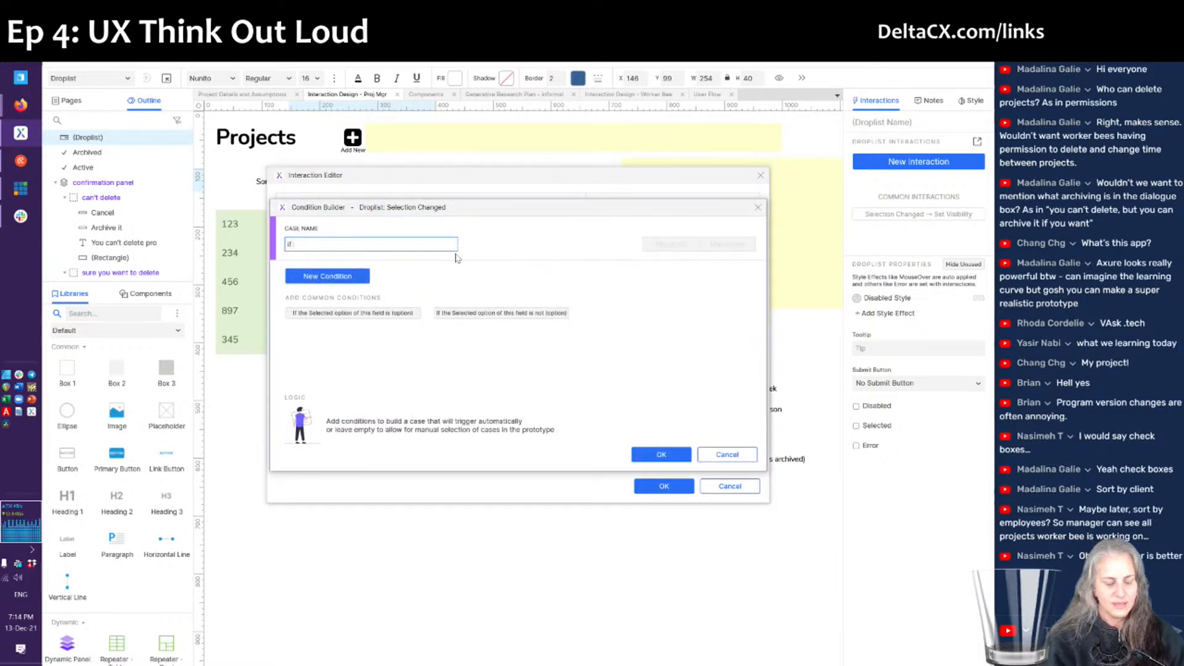
{"action": "type", "text": " number low to high"}
{"action": "left_click", "coordinate": [328, 275]}
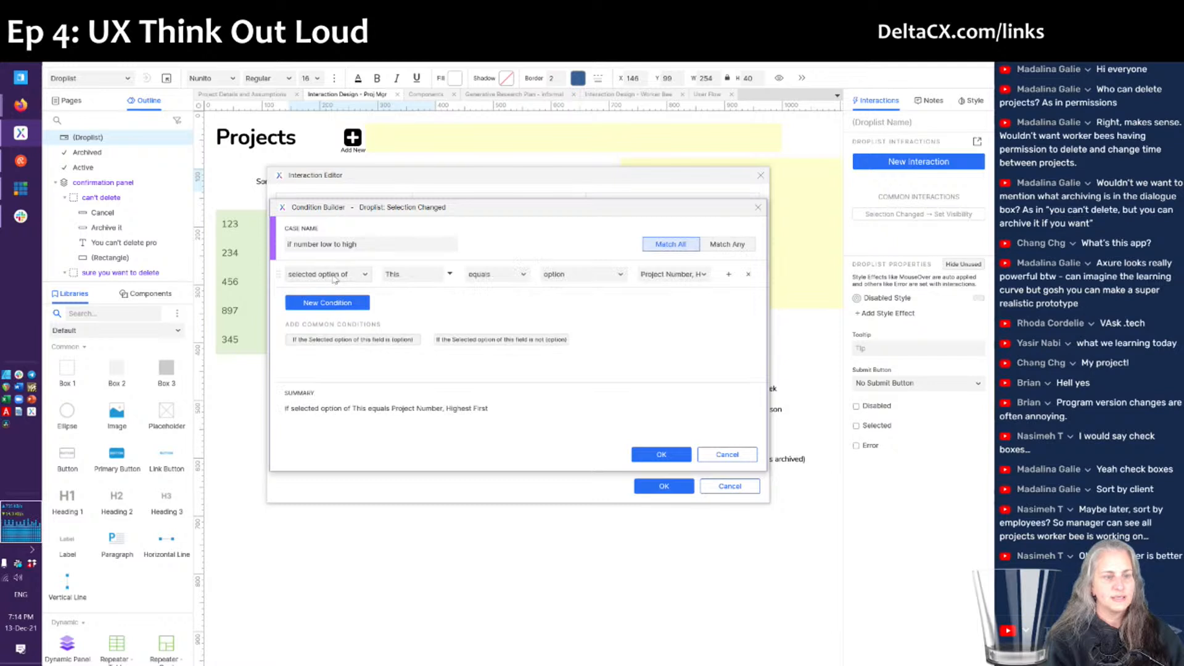
{"action": "left_click", "coordinate": [678, 278]}
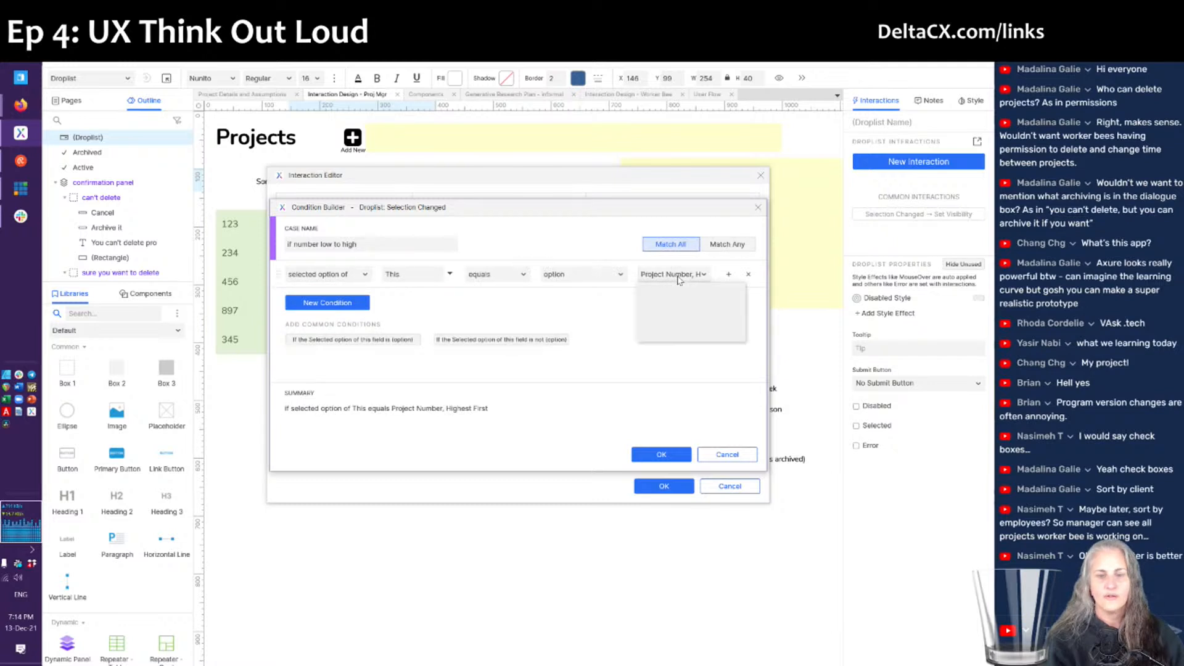
{"action": "key", "text": "Down"}
{"action": "key", "text": "Return"}
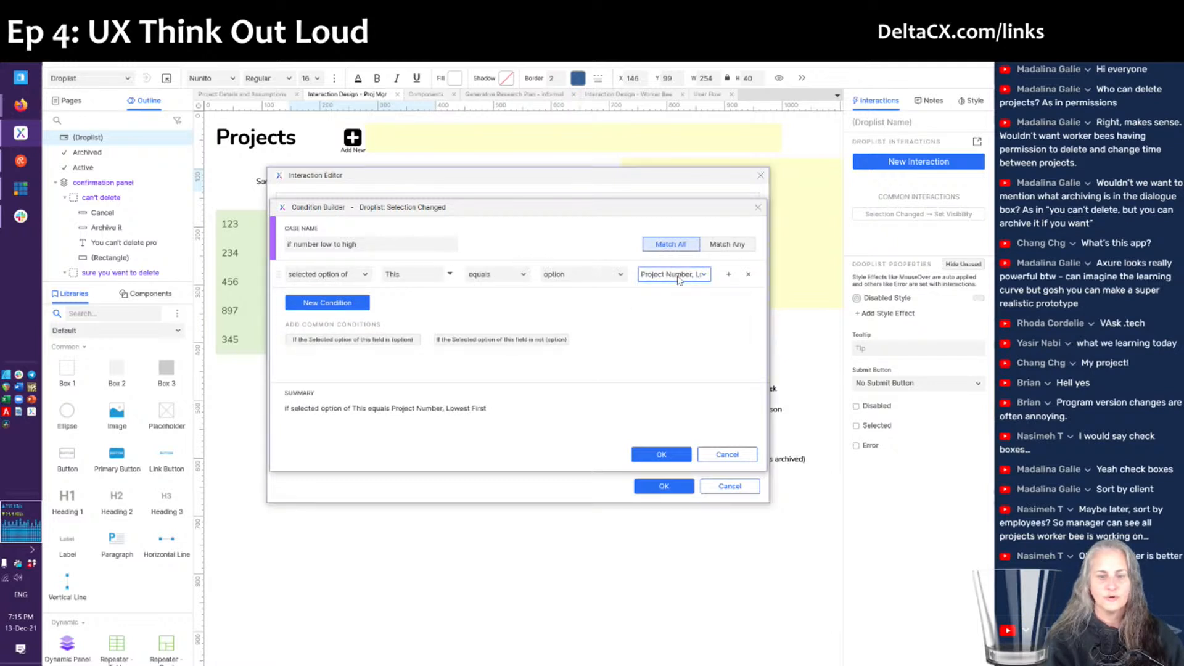
{"action": "key", "text": "Return"}
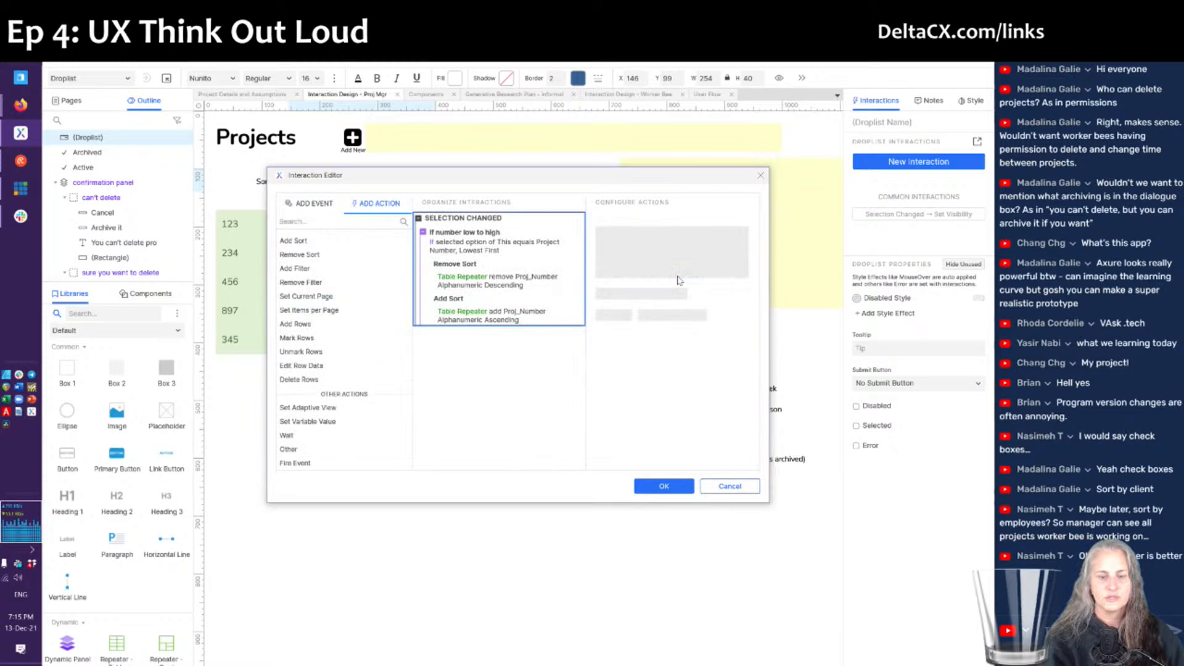
{"action": "left_click", "coordinate": [660, 492]}
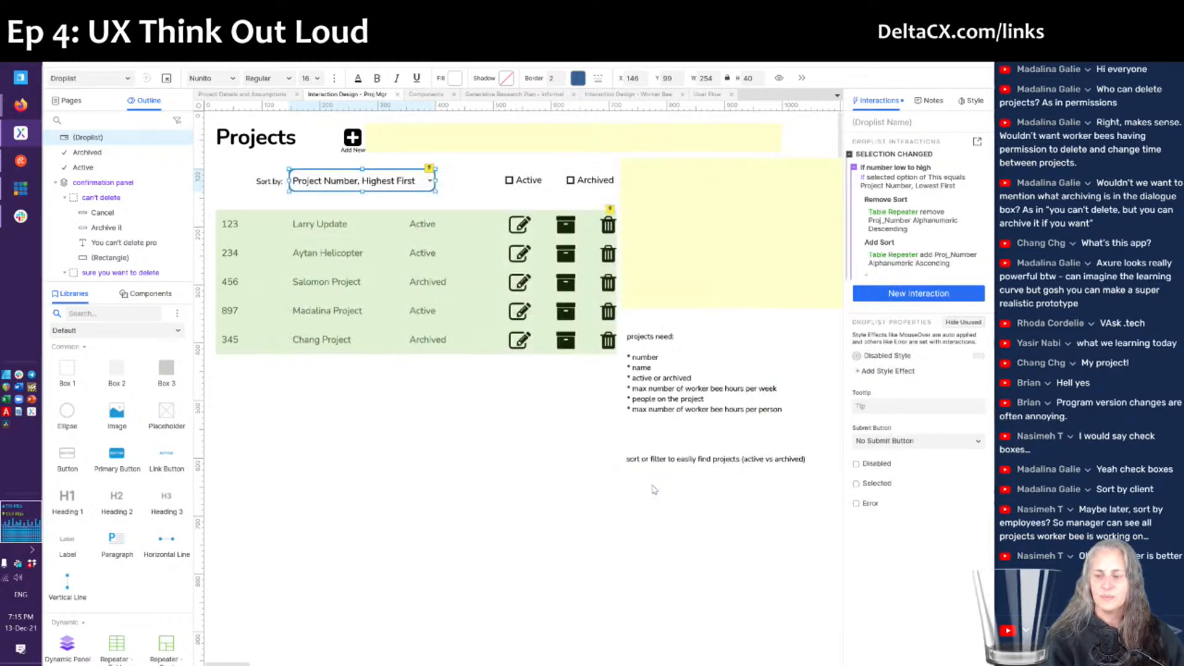
- In the refreshed preview, choose 'Project Number, Lowest First' and verify project 123 now leads the list
{"action": "key", "text": "alt+Tab"}
{"action": "key", "text": "F5"}
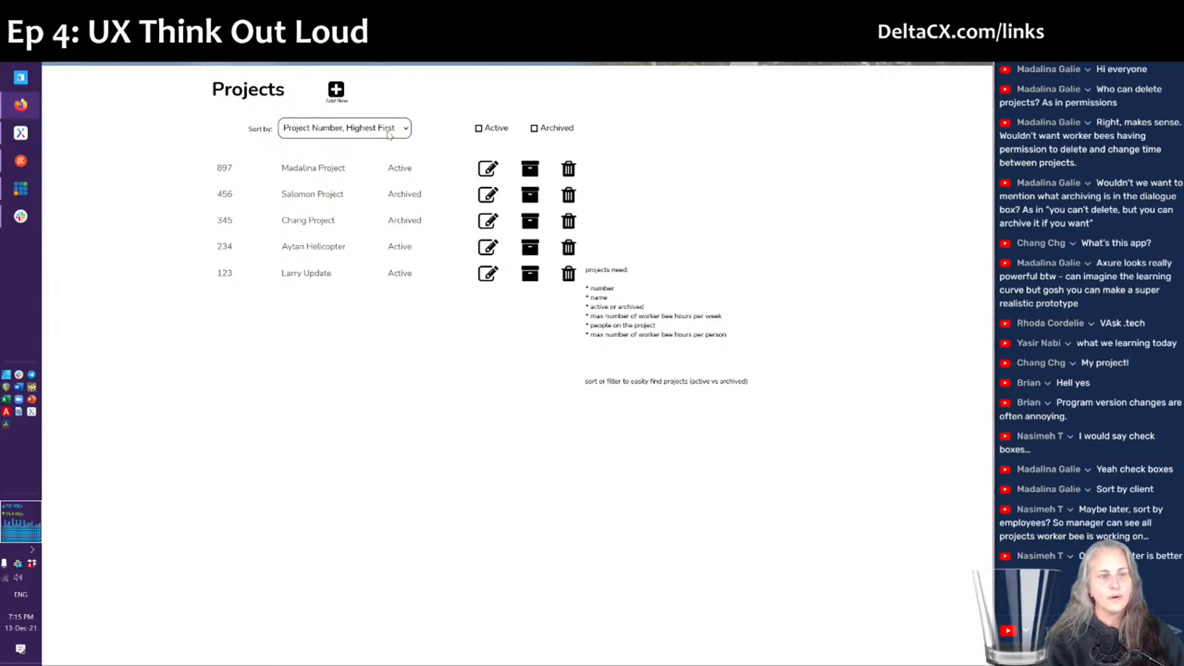
{"action": "left_click", "coordinate": [388, 132]}
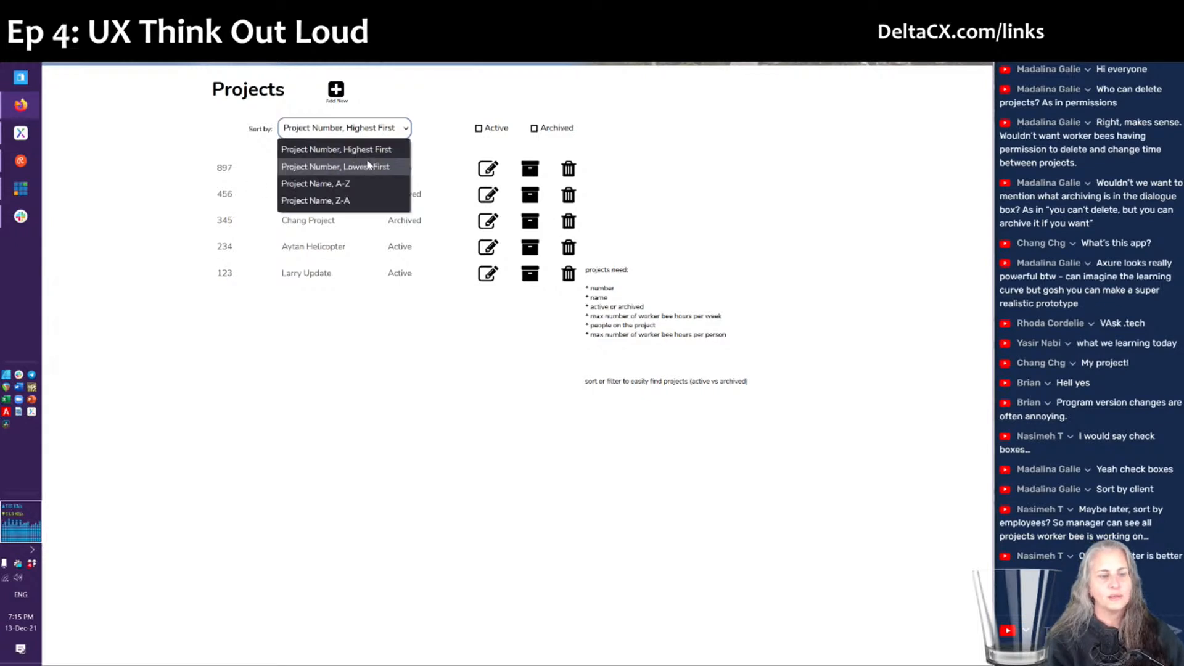
{"action": "left_click", "coordinate": [368, 165]}
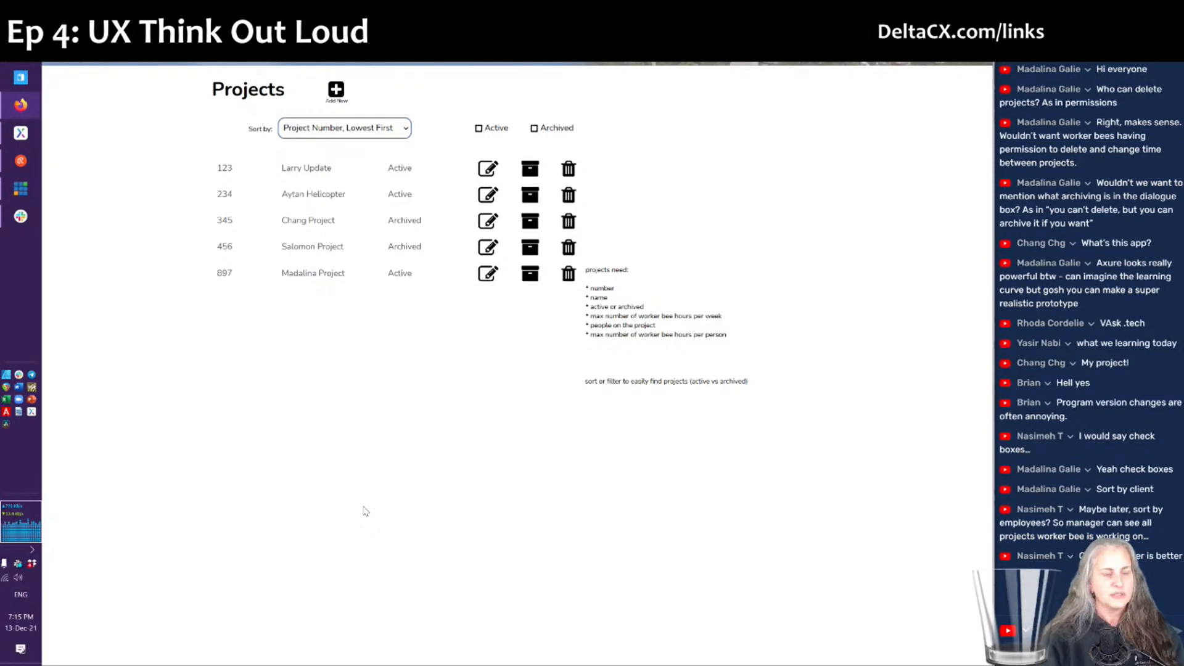
{"action": "key", "text": "alt+Tab"}
- Delete the 'sort or filter to easily find projects' note and select the Active and Archived checkboxes
{"action": "left_click", "coordinate": [657, 461]}
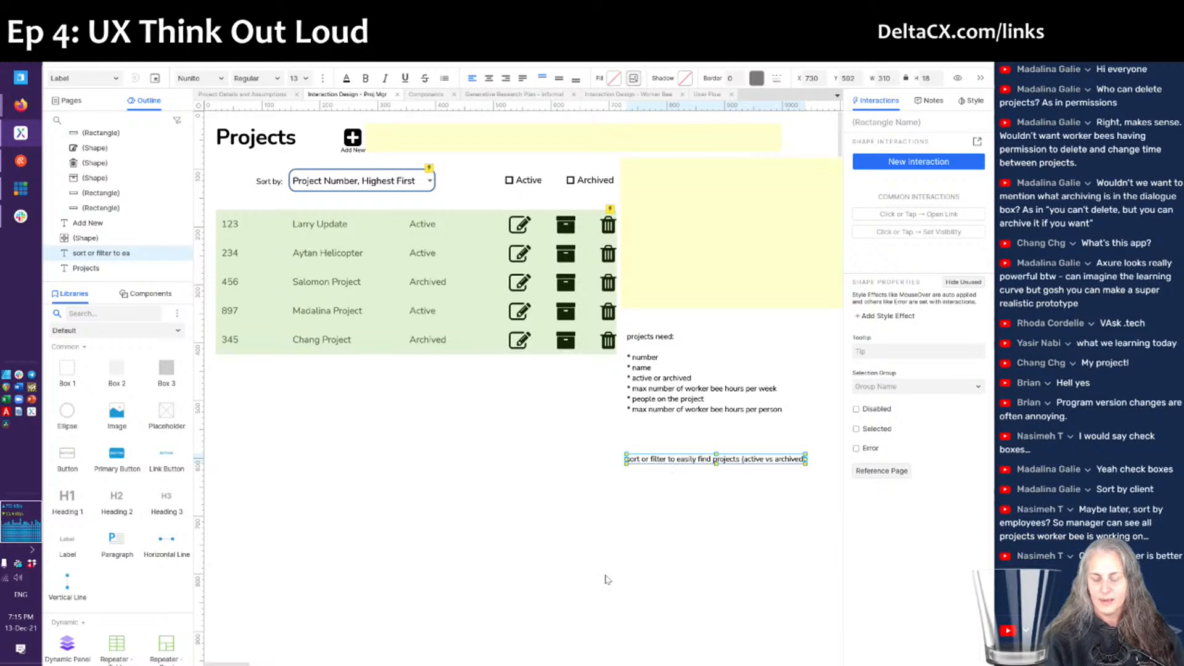
{"action": "key", "text": "Delete"}
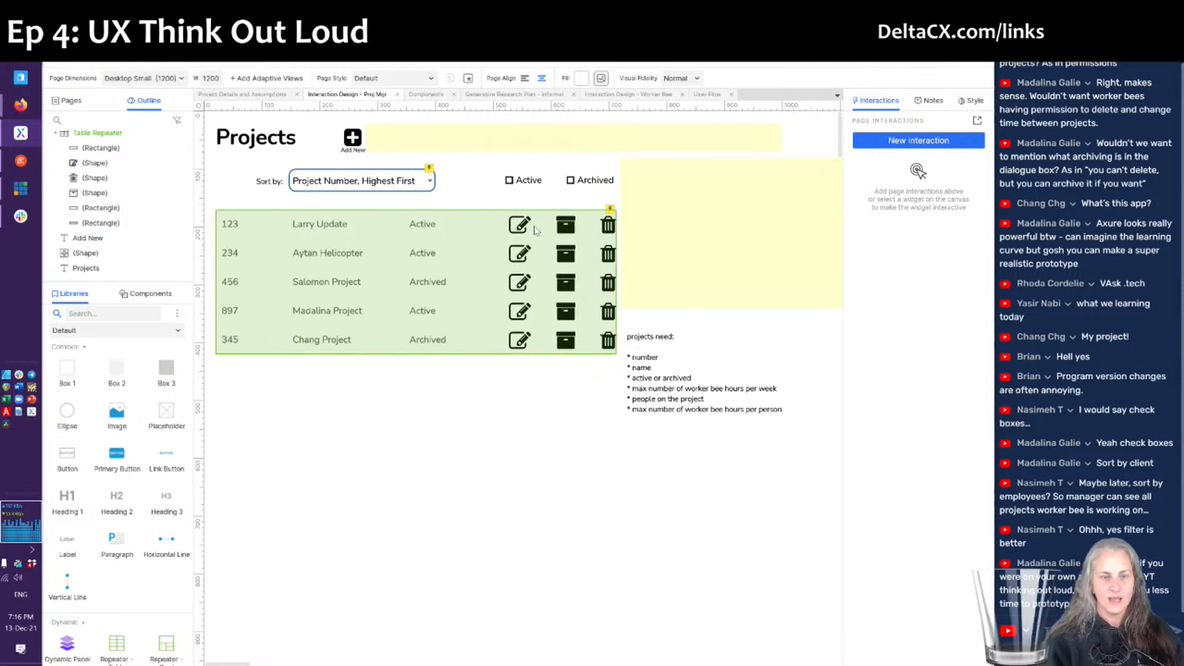
{"action": "left_click", "coordinate": [523, 184]}
{"action": "left_click", "coordinate": [599, 187]}
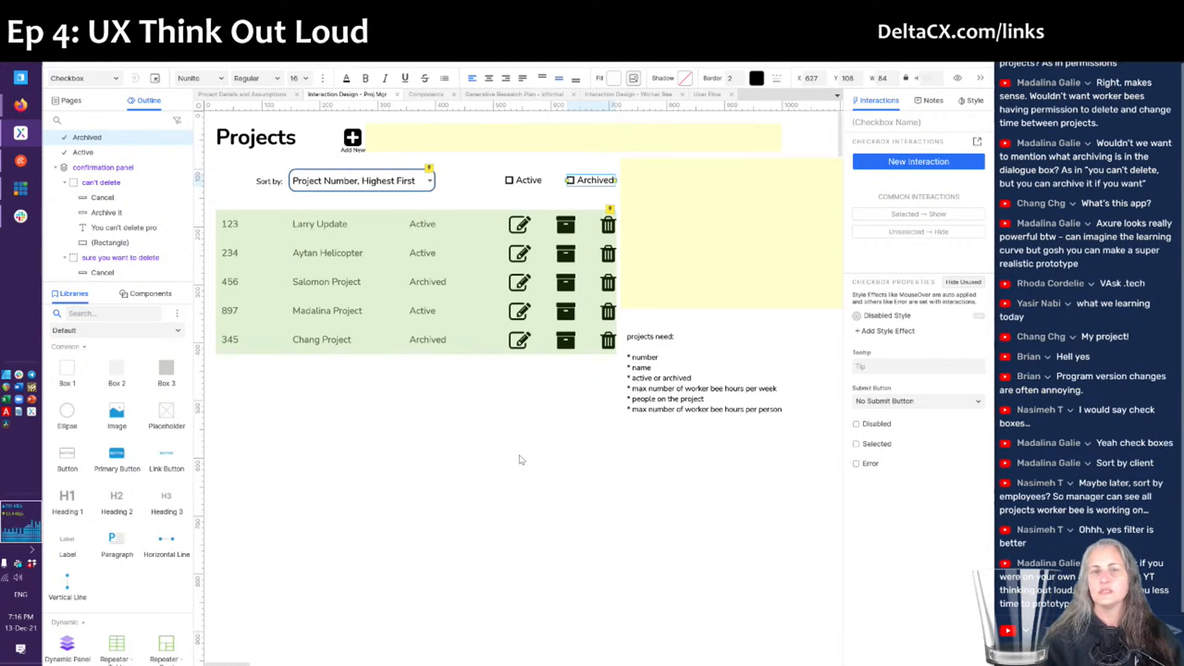
- Inspect the can't-delete confirmation panel's state, then return to the browser preview
{"action": "double_click", "coordinate": [727, 278]}
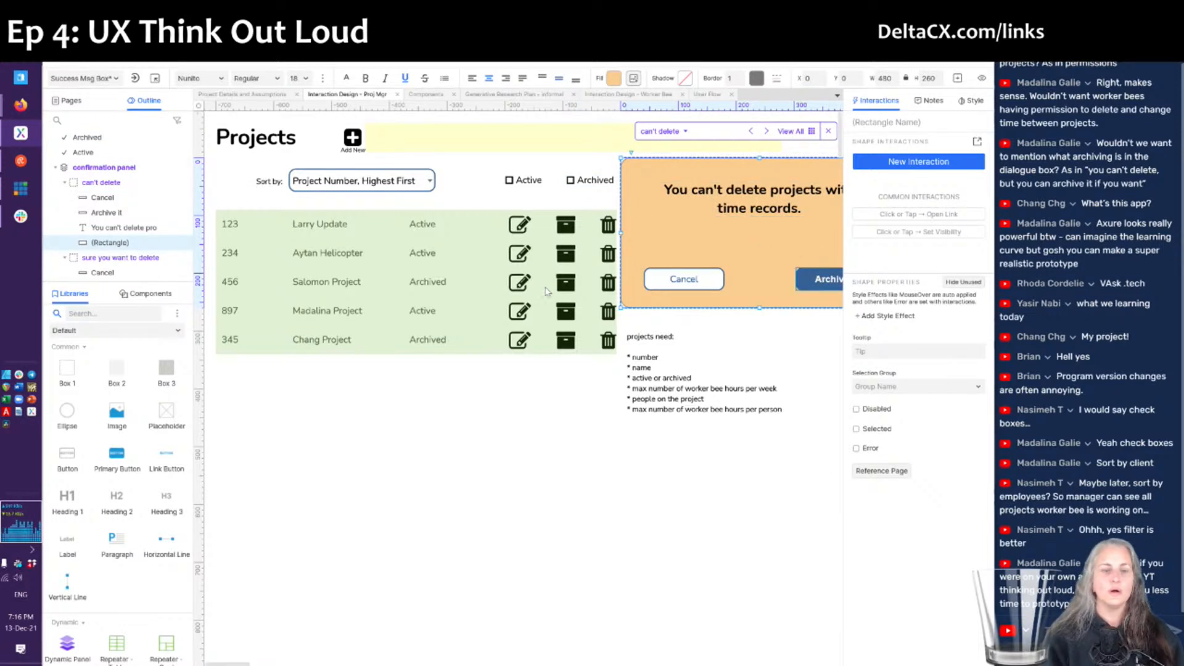
{"action": "left_click", "coordinate": [545, 432]}
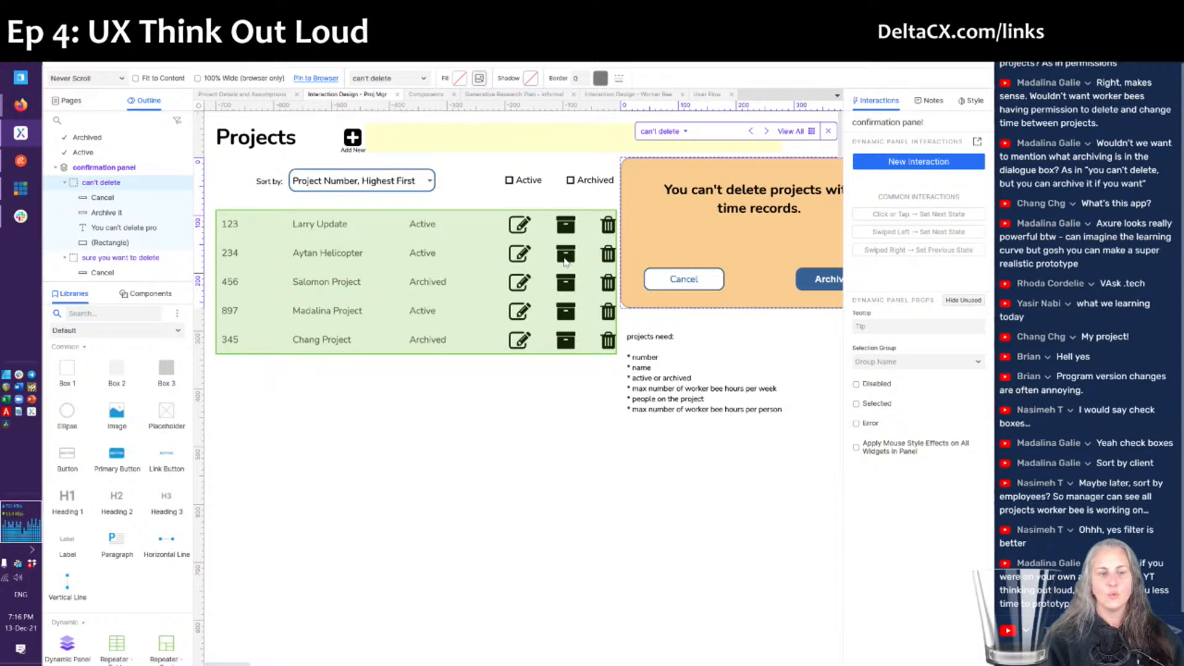
{"action": "key", "text": "alt+Tab"}
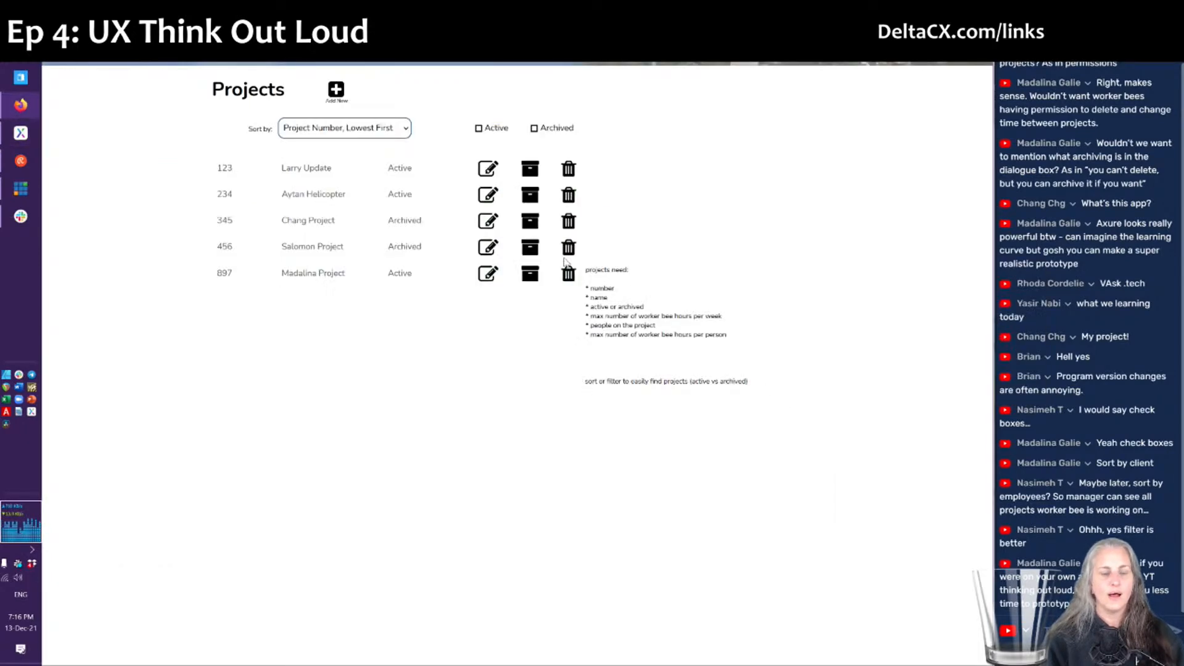
- Archive project 897 in the preview and toggle the Active filter on and off
{"action": "left_click", "coordinate": [535, 282]}
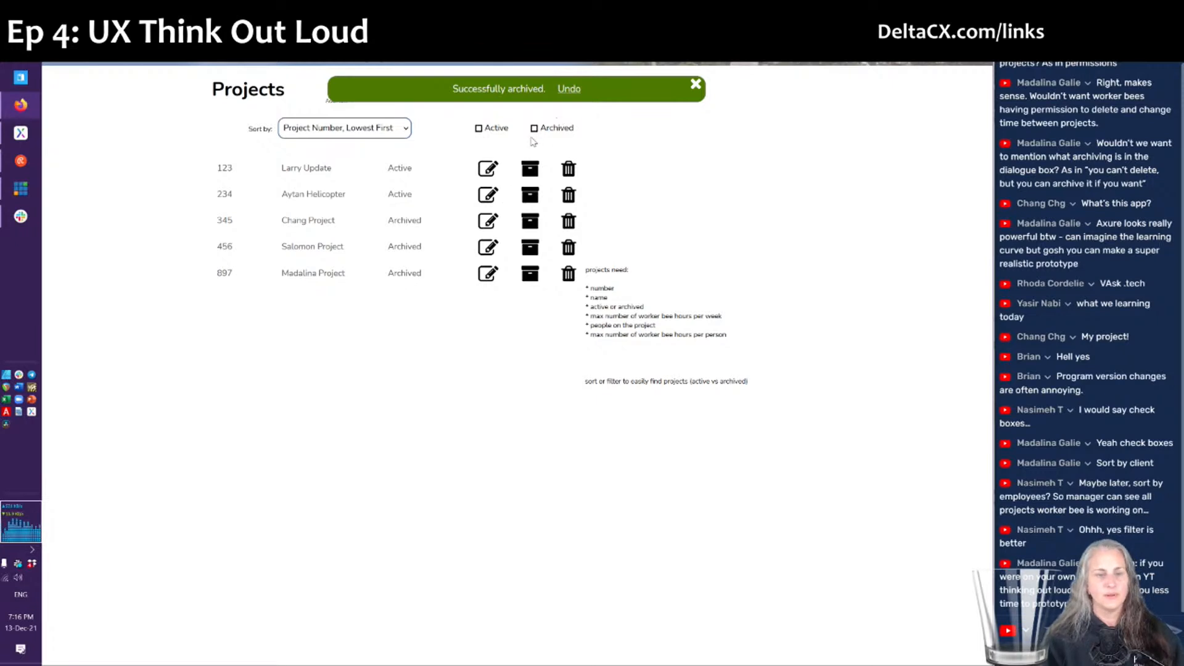
{"action": "left_click", "coordinate": [479, 129]}
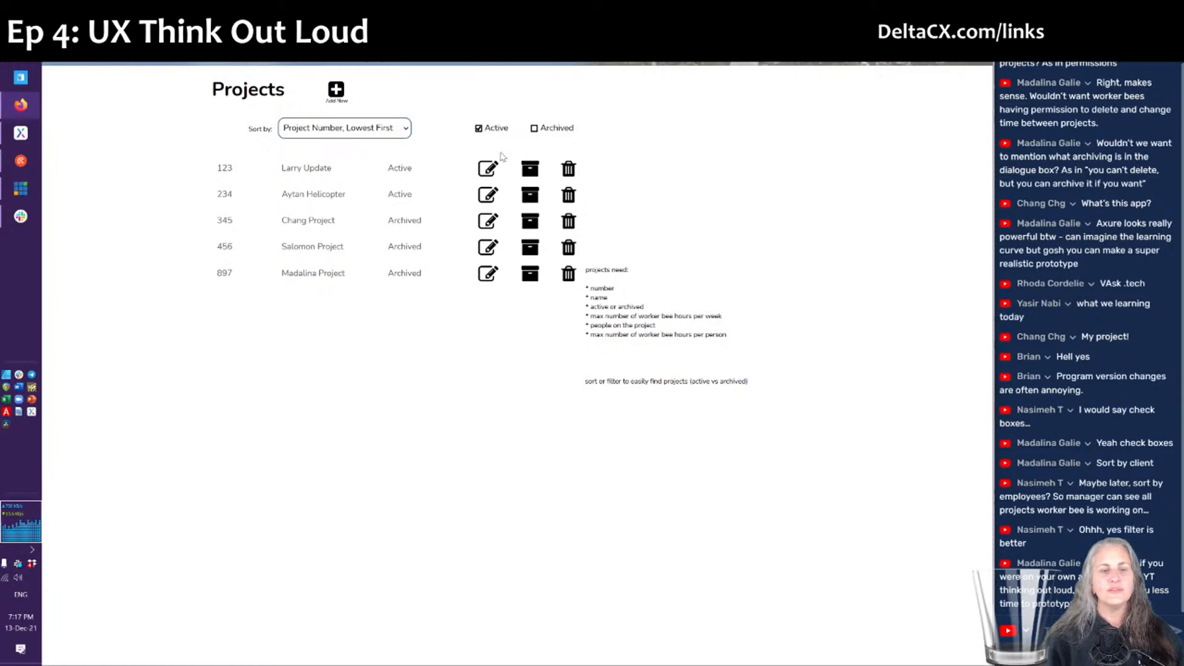
{"action": "left_click", "coordinate": [479, 128]}
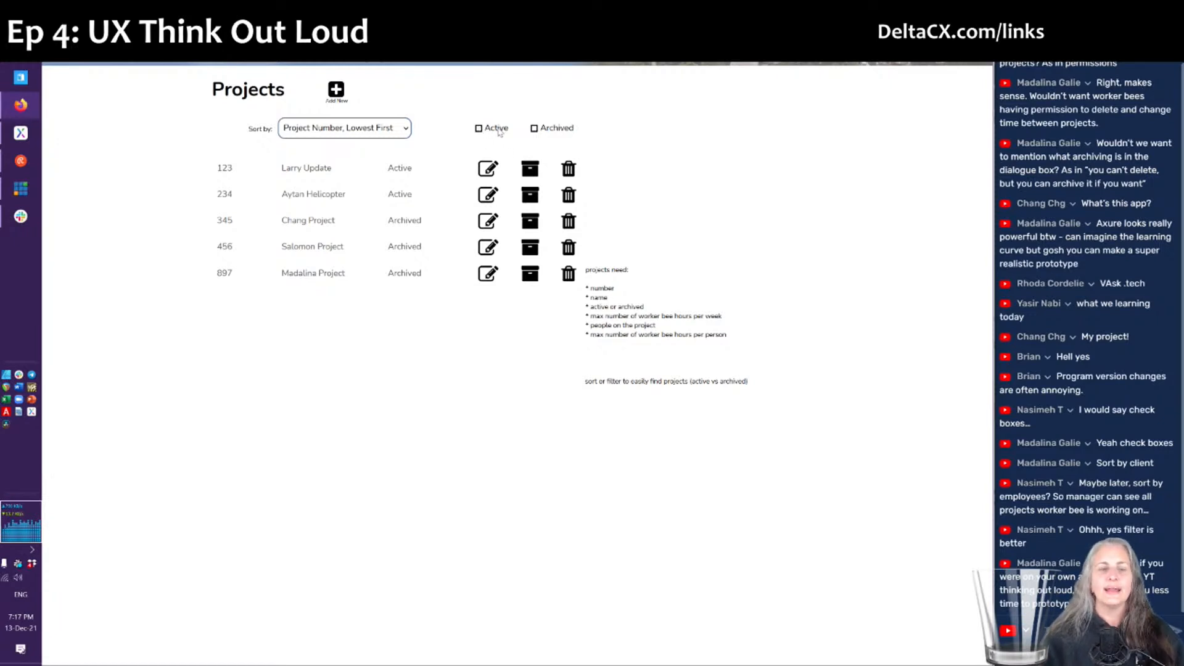
- Back in the editor, nudge the Active checkbox slightly right
{"action": "key", "text": "alt+Tab"}
{"action": "left_click", "coordinate": [510, 180]}
{"action": "left_click_drag", "start_coordinate": [522, 185], "coordinate": [523, 186]}
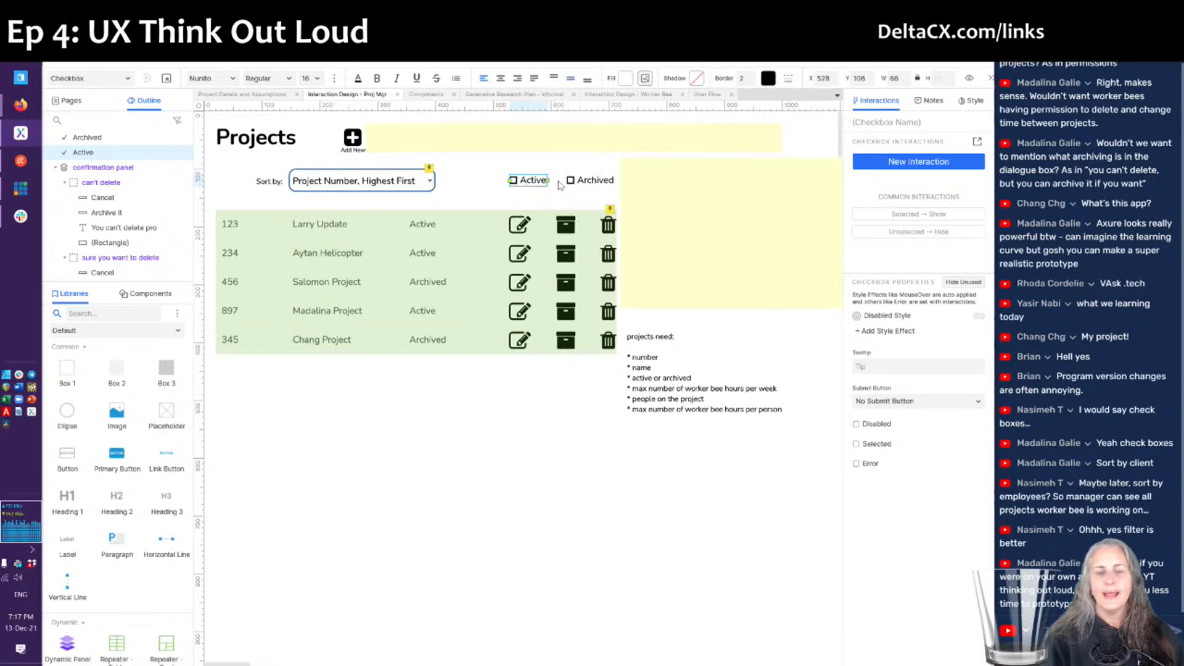
{"action": "left_click", "coordinate": [551, 568]}
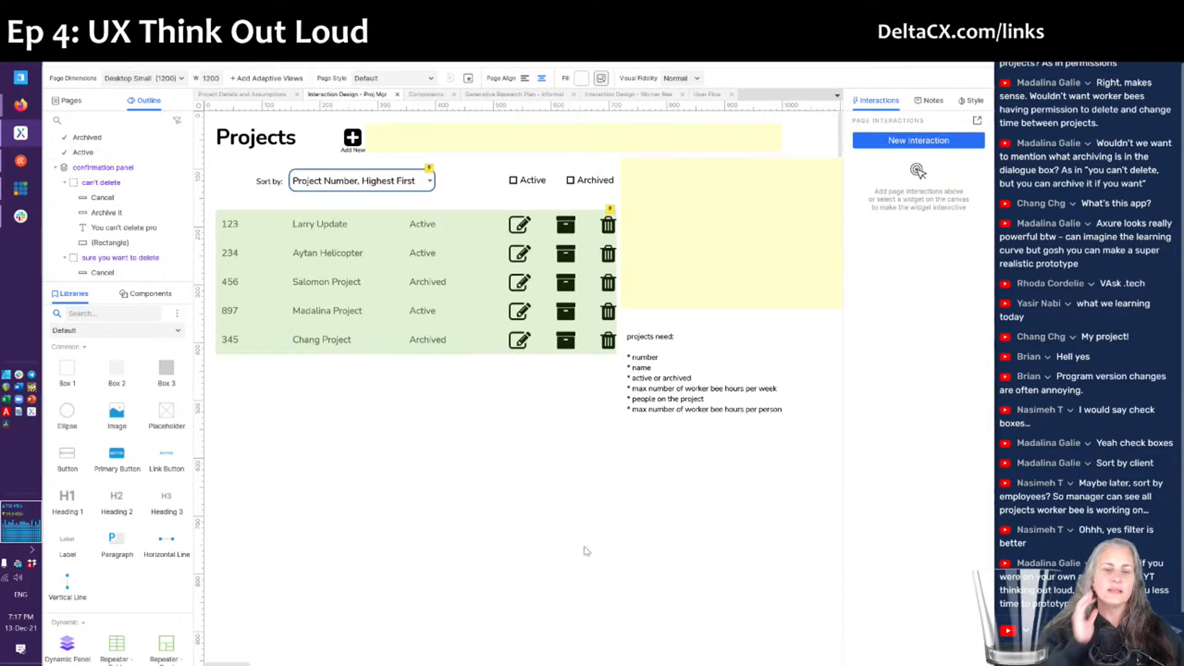
{"action": "left_click_drag", "start_coordinate": [650, 382], "coordinate": [255, 430]}
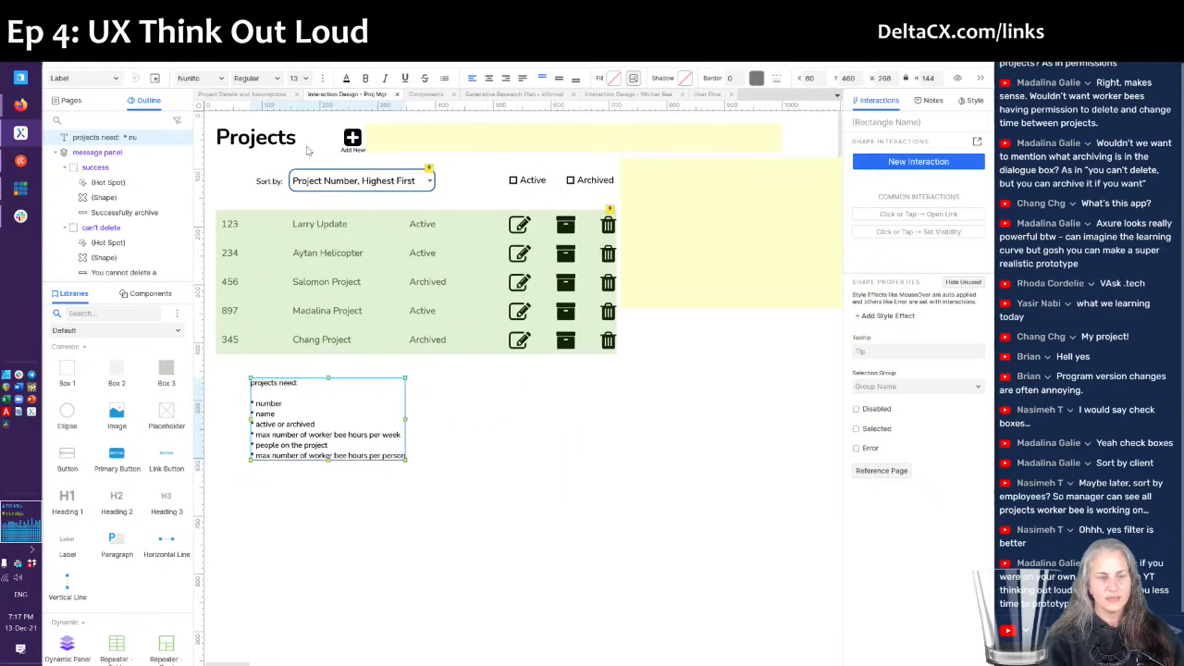
{"action": "left_click", "coordinate": [353, 140]}
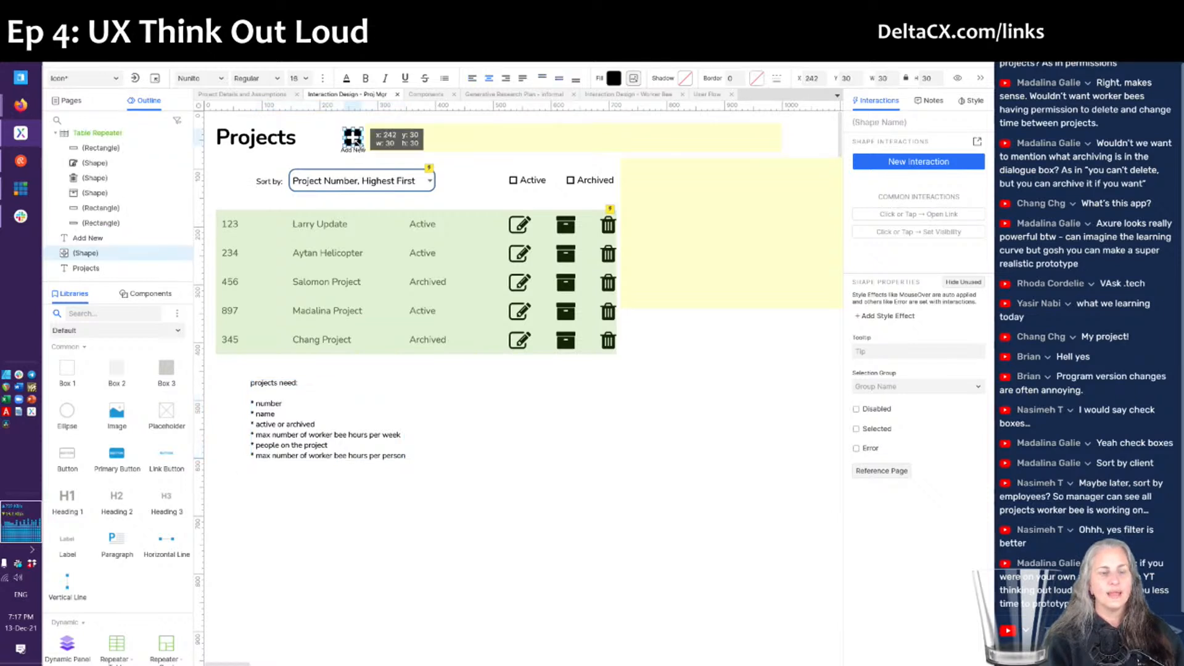
{"action": "left_click", "coordinate": [517, 223]}
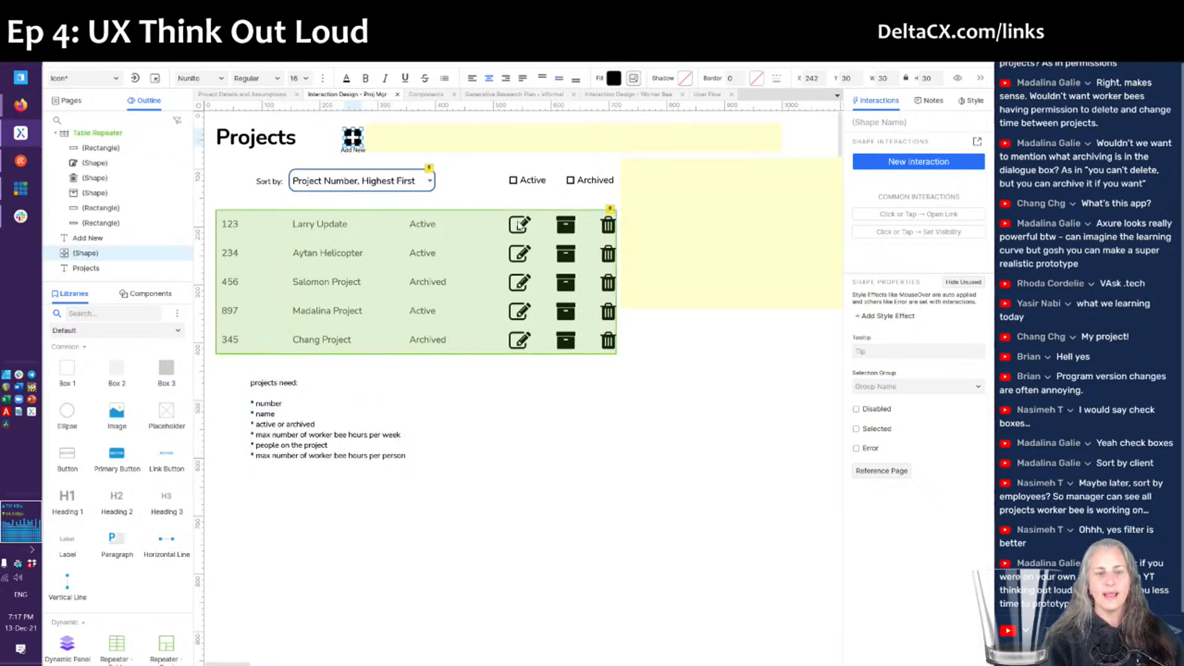
{"action": "left_click", "coordinate": [373, 529]}
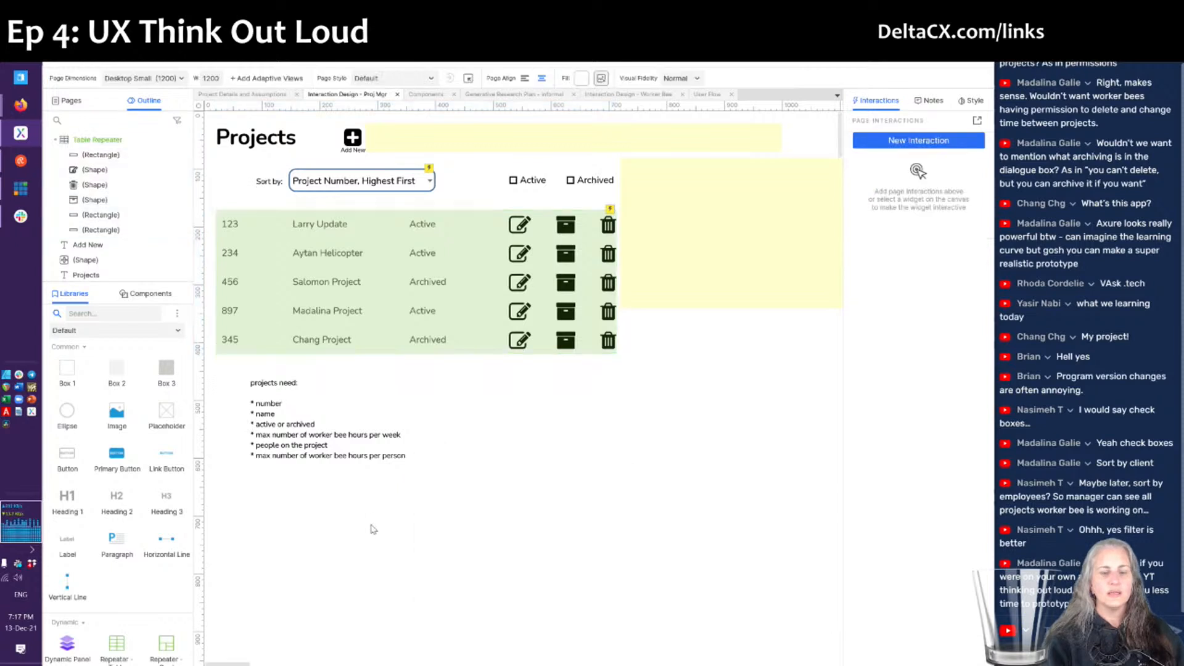
{"action": "left_click", "coordinate": [529, 302]}
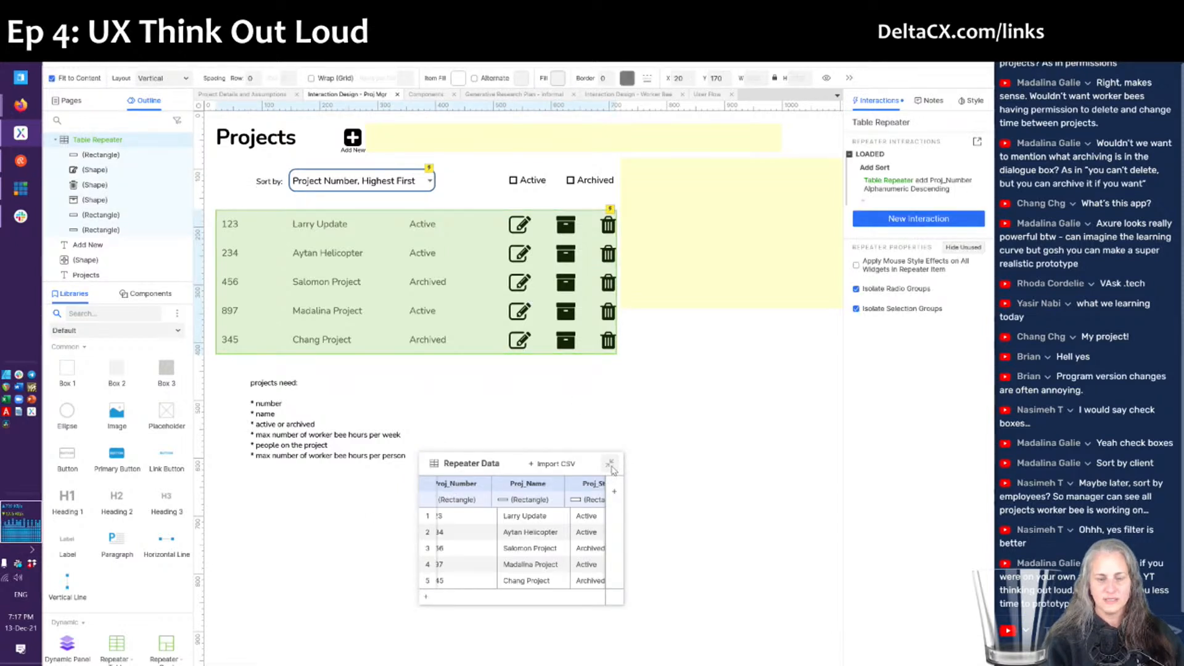
{"action": "left_click", "coordinate": [610, 466]}
{"action": "left_click", "coordinate": [610, 465]}
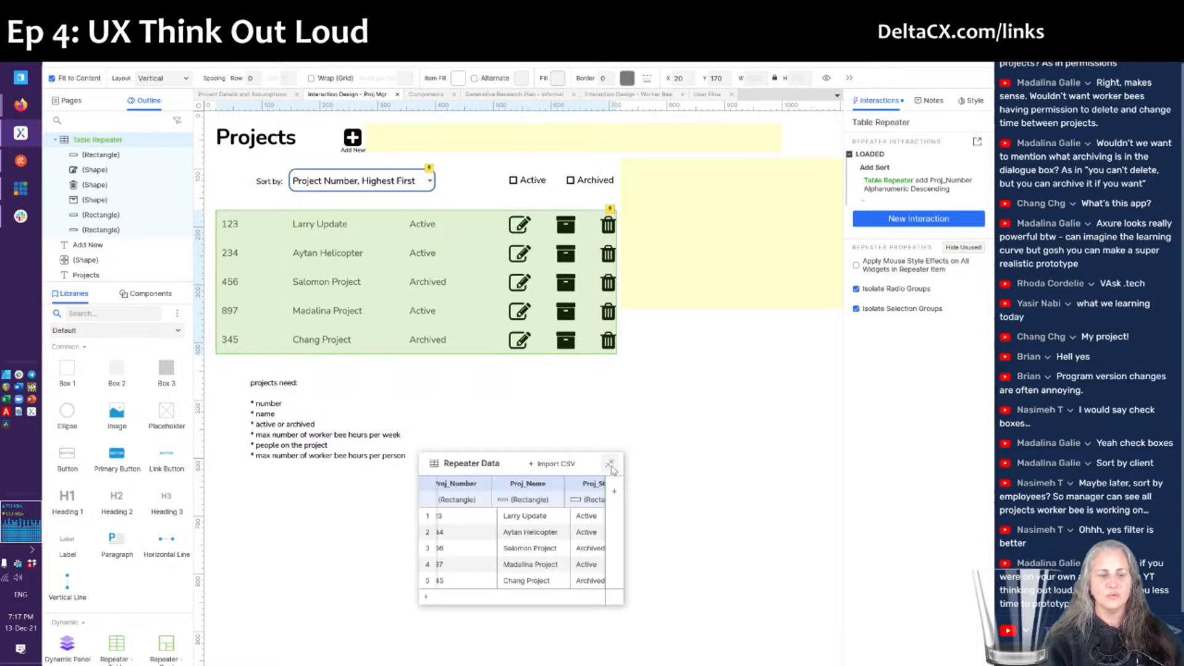
{"action": "left_click_drag", "start_coordinate": [484, 470], "coordinate": [725, 318]}
{"action": "left_click_drag", "start_coordinate": [647, 354], "coordinate": [520, 454]}
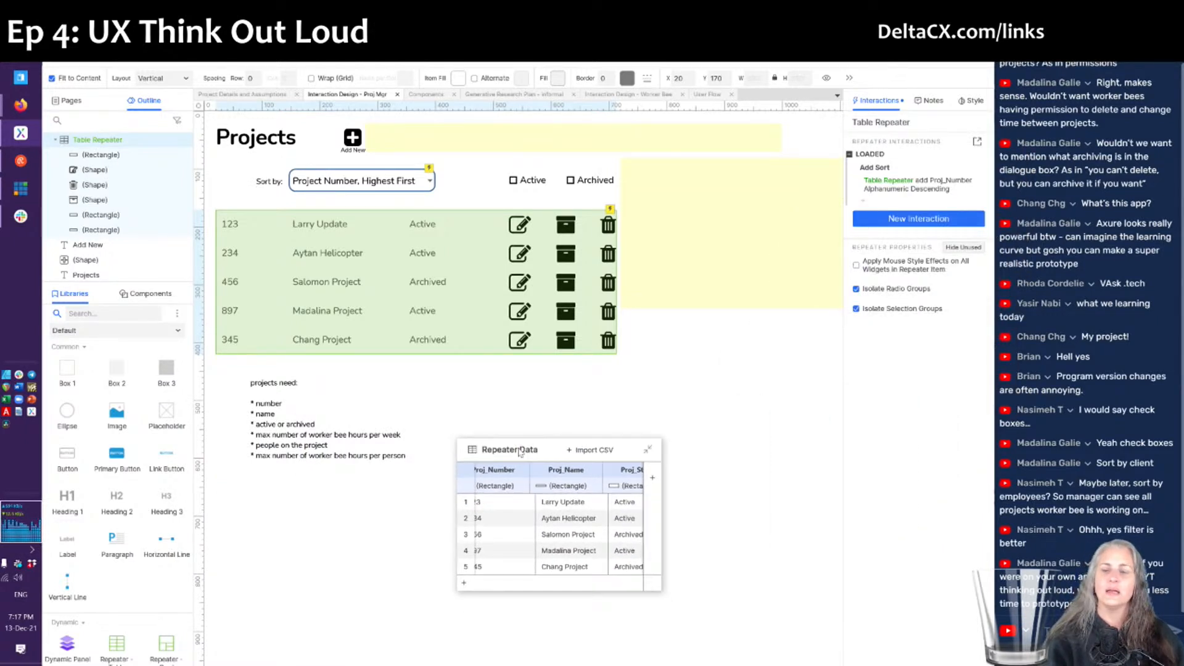
{"action": "left_click", "coordinate": [659, 407]}
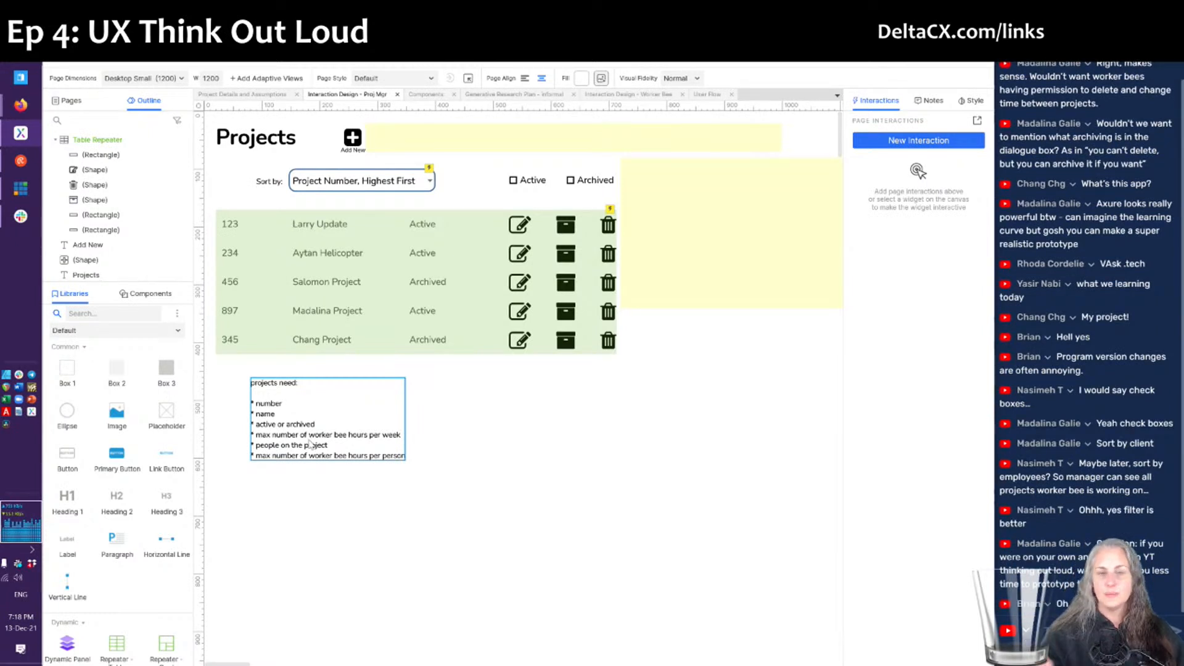
{"action": "left_click", "coordinate": [343, 467]}
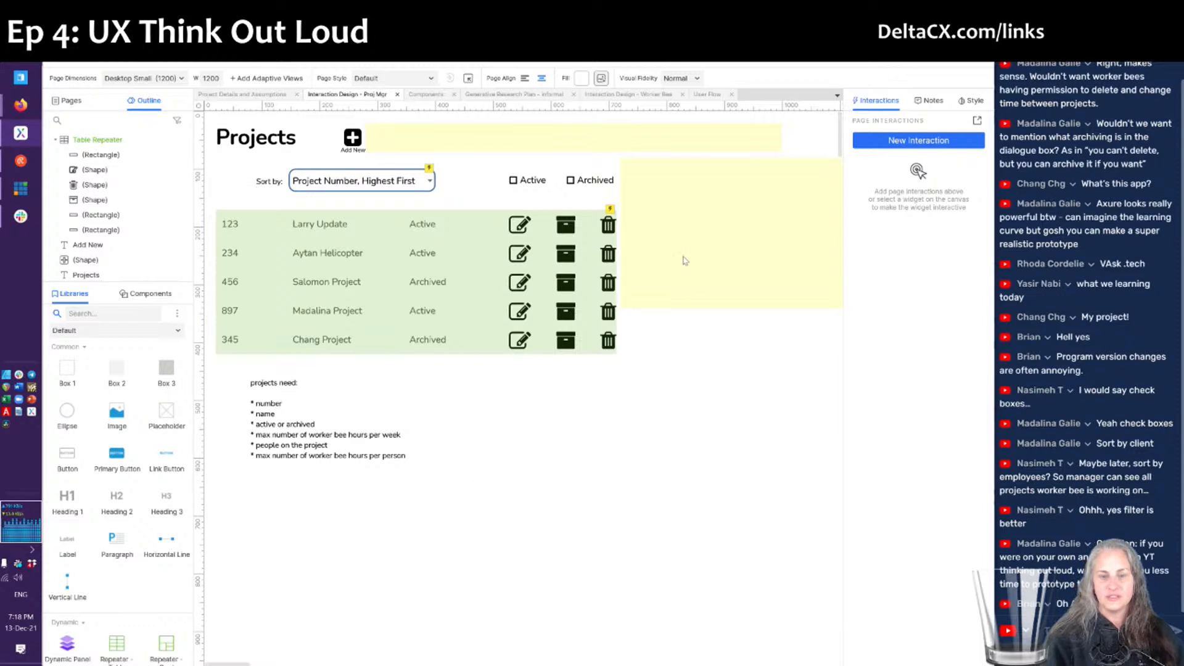
{"action": "left_click", "coordinate": [714, 222]}
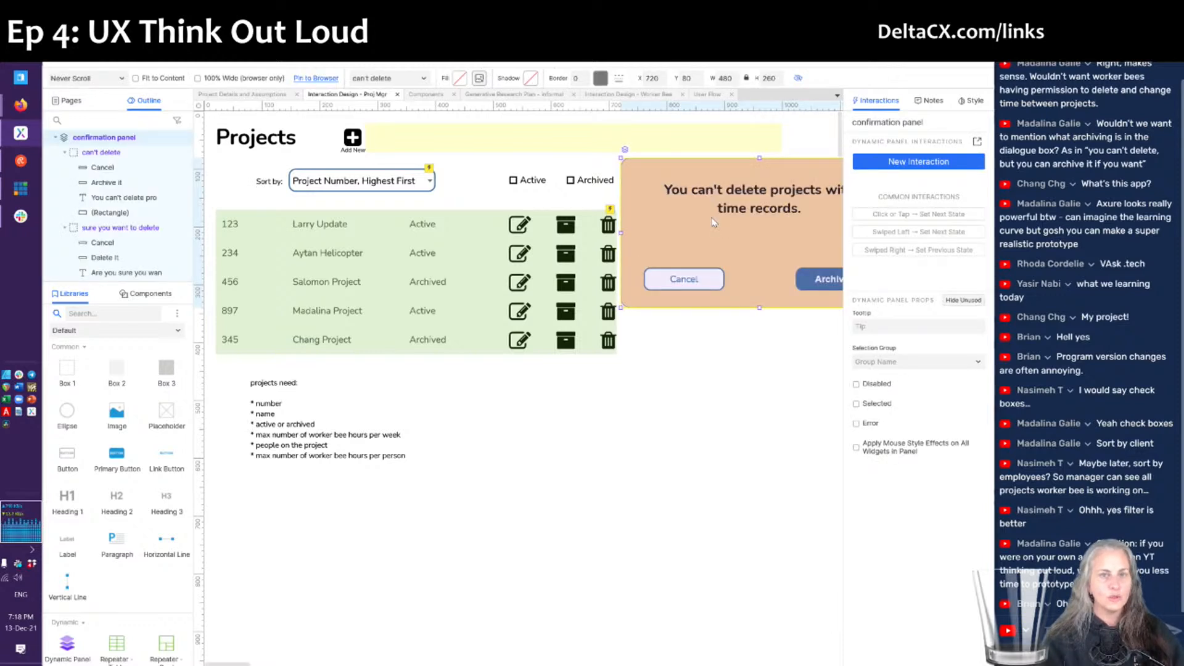
{"action": "left_click", "coordinate": [573, 433]}
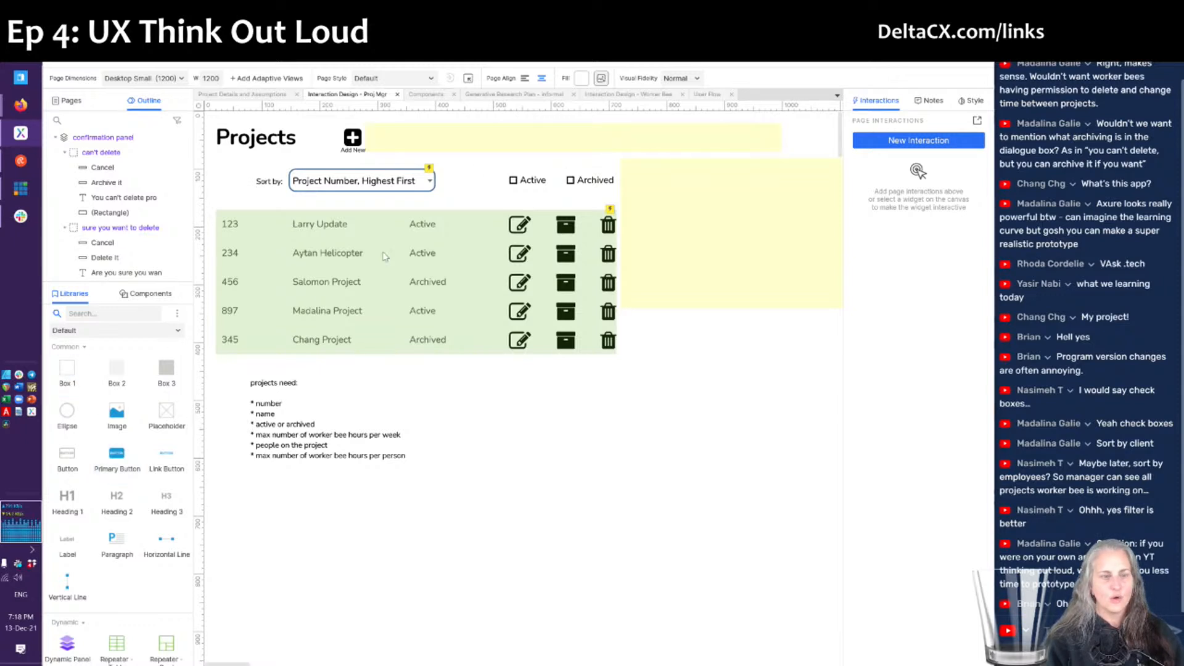
- Place a Box 1 rectangle beside the project table, set it 600 wide and stretch it about 460 tall
{"action": "left_click_drag", "start_coordinate": [70, 377], "coordinate": [604, 159]}
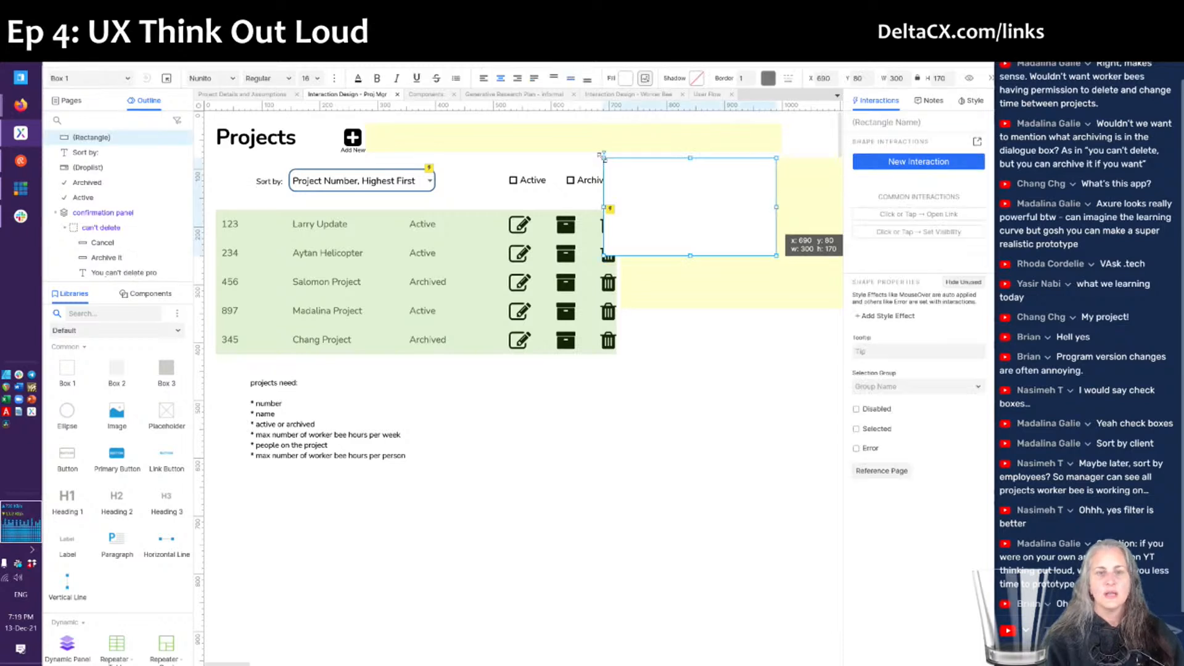
{"action": "left_click_drag", "start_coordinate": [603, 208], "coordinate": [551, 206]}
{"action": "left_click", "coordinate": [899, 79]}
{"action": "type", "text": "60"}
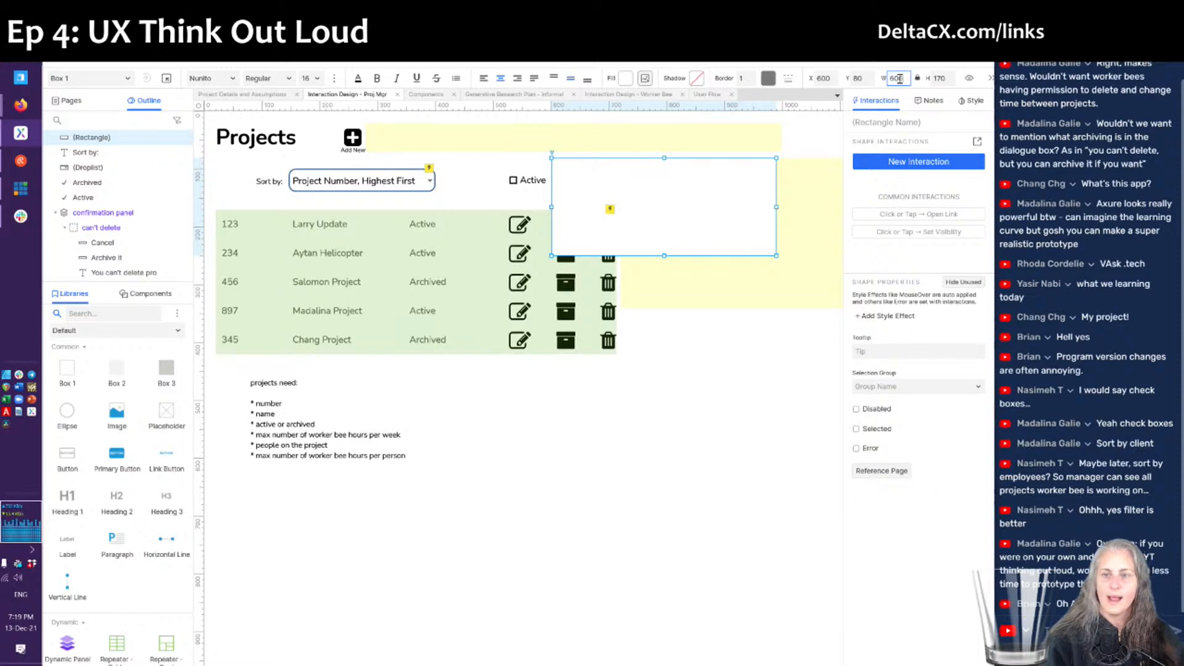
{"action": "key", "text": "Return"}
{"action": "scroll", "coordinate": [640, 396], "scroll_direction": "right", "scroll_amount": 2}
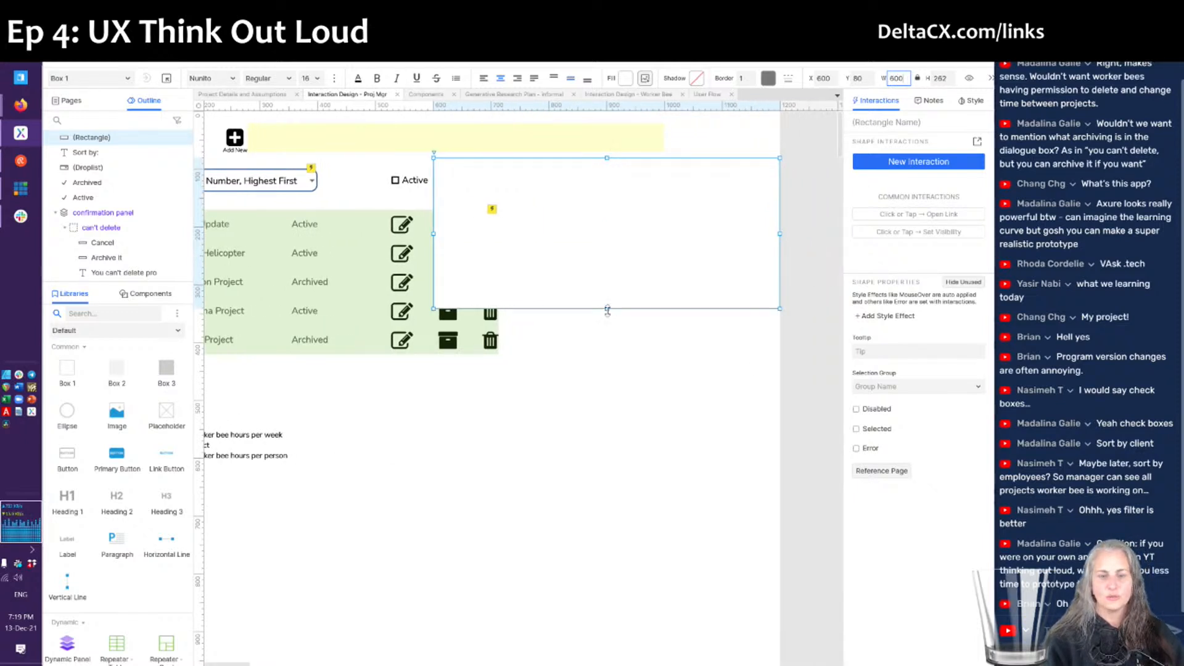
{"action": "left_click_drag", "start_coordinate": [607, 308], "coordinate": [601, 424]}
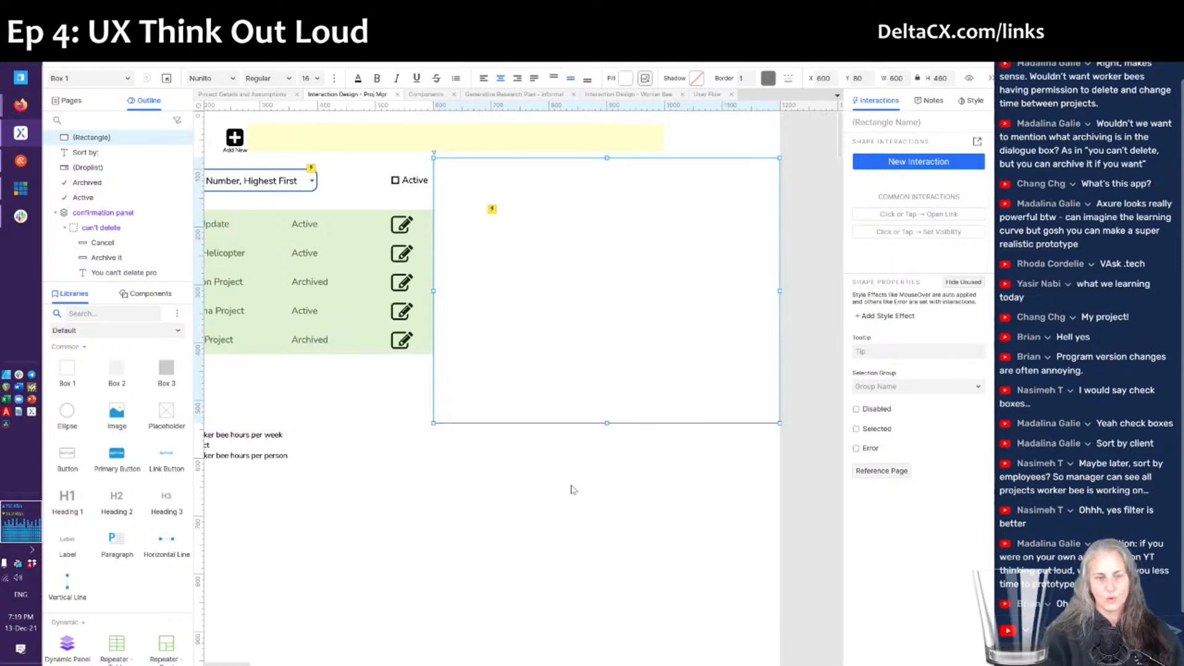
- Convert the box into a dynamic panel named 'right slide out panel'
{"action": "right_click", "coordinate": [555, 346]}
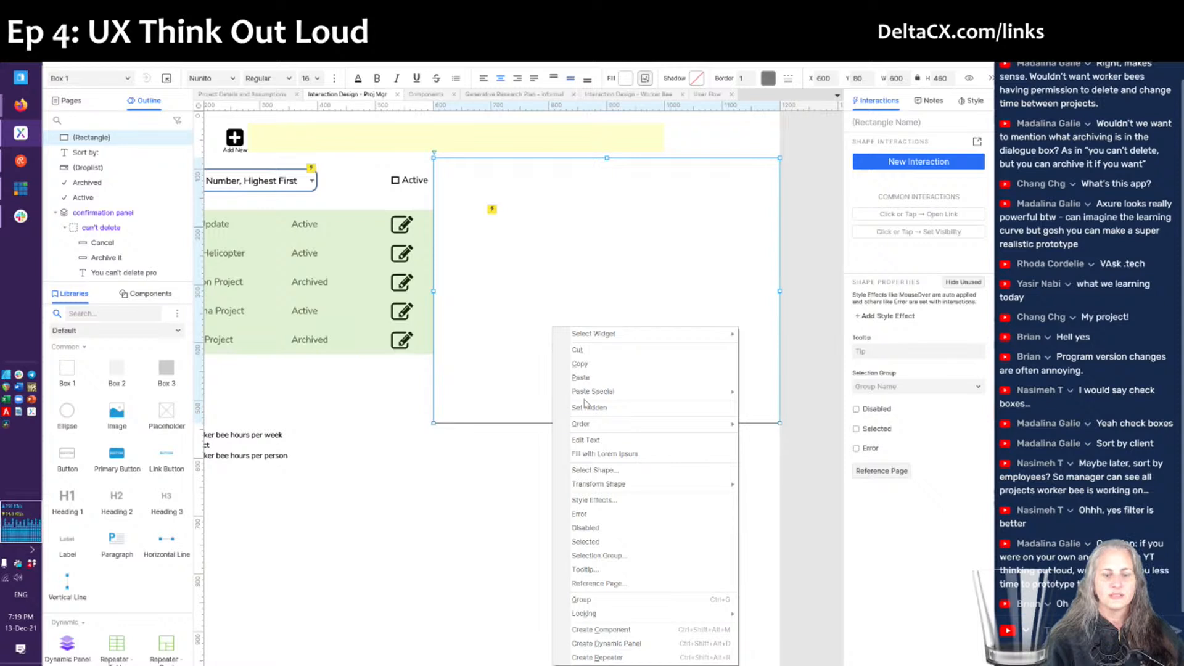
{"action": "left_click", "coordinate": [601, 643]}
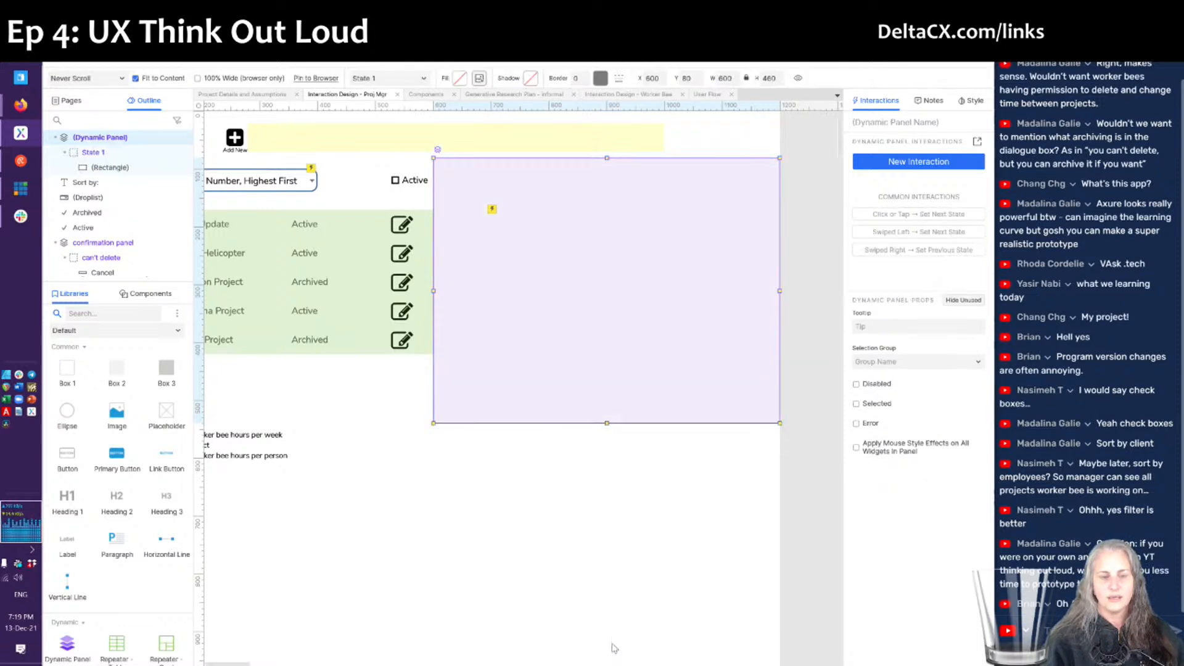
{"action": "left_click", "coordinate": [879, 123]}
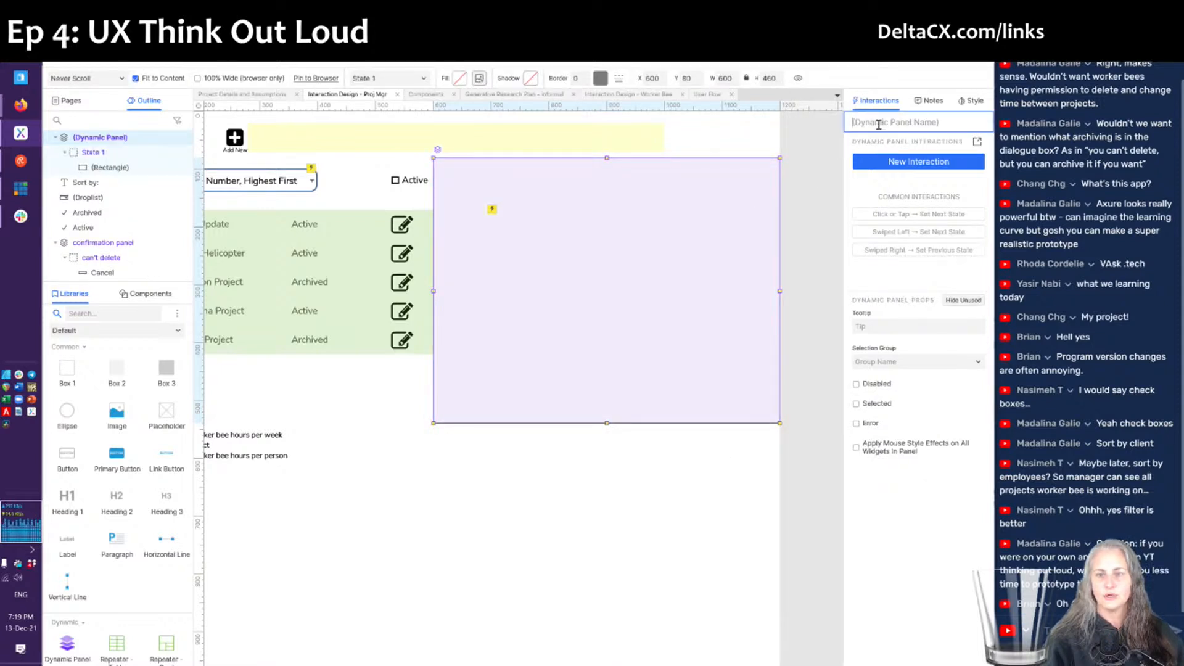
{"action": "type", "text": "right slide out panel"}
{"action": "key", "text": "Return"}
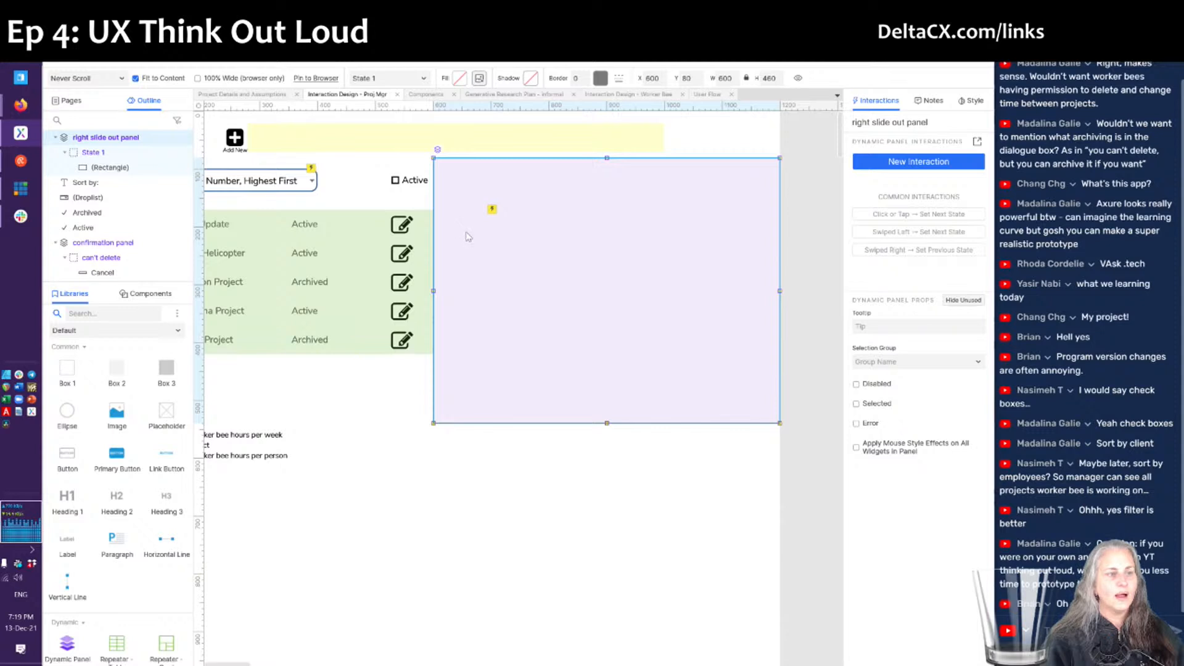
- Open the panel's State 1 for editing and select its large rectangle
{"action": "left_click", "coordinate": [438, 150]}
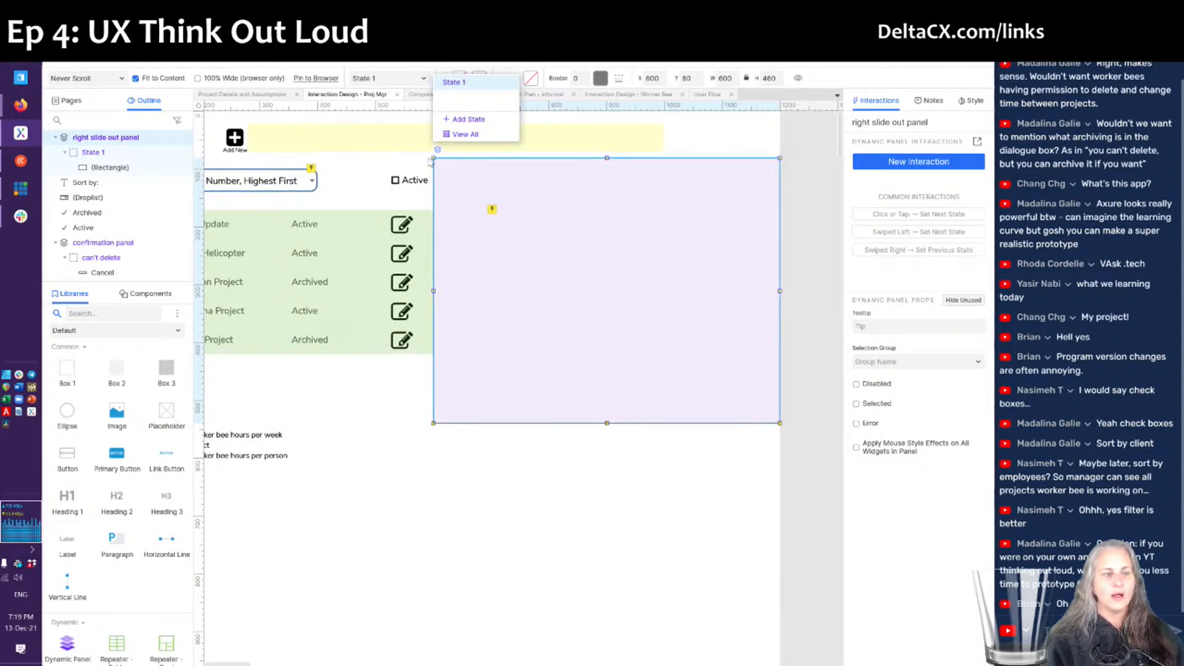
{"action": "left_click", "coordinate": [100, 153]}
{"action": "double_click", "coordinate": [100, 153]}
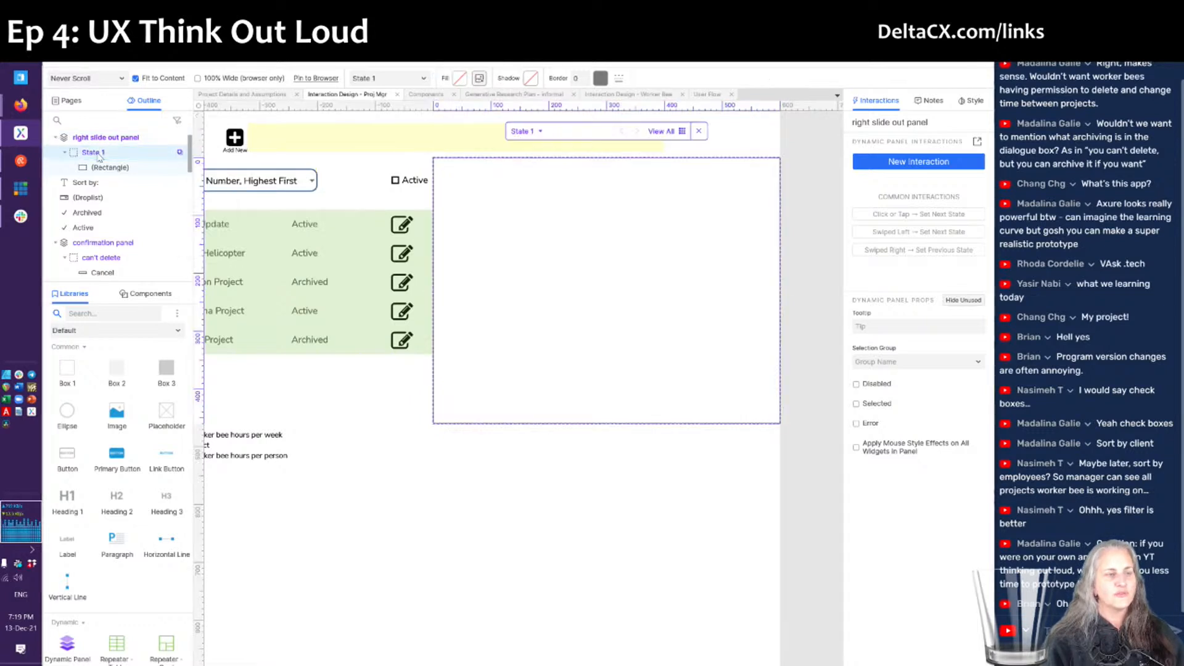
{"action": "left_click", "coordinate": [98, 153]}
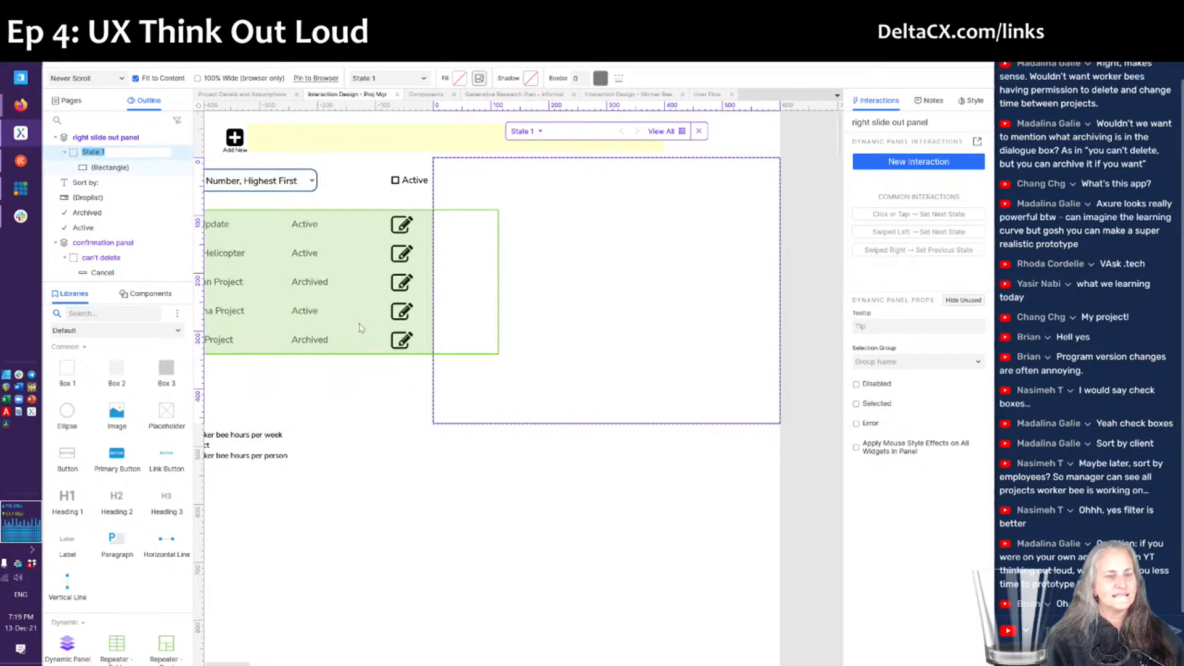
{"action": "left_click", "coordinate": [677, 326]}
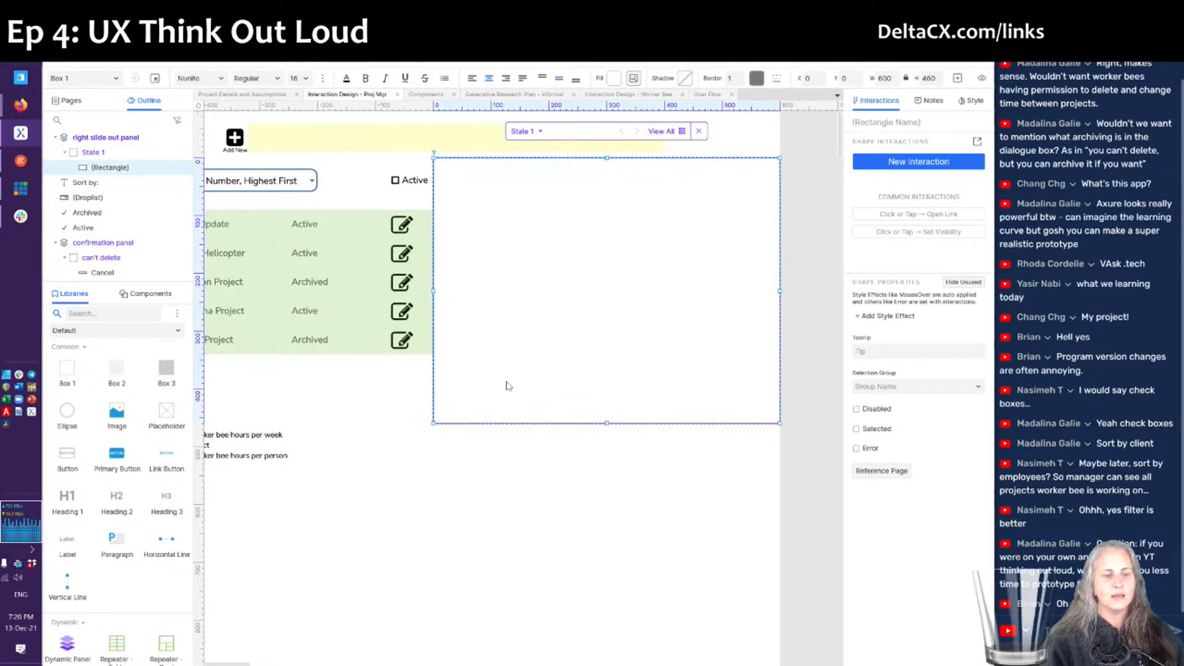
{"action": "scroll", "coordinate": [508, 386], "scroll_direction": "left", "scroll_amount": 3}
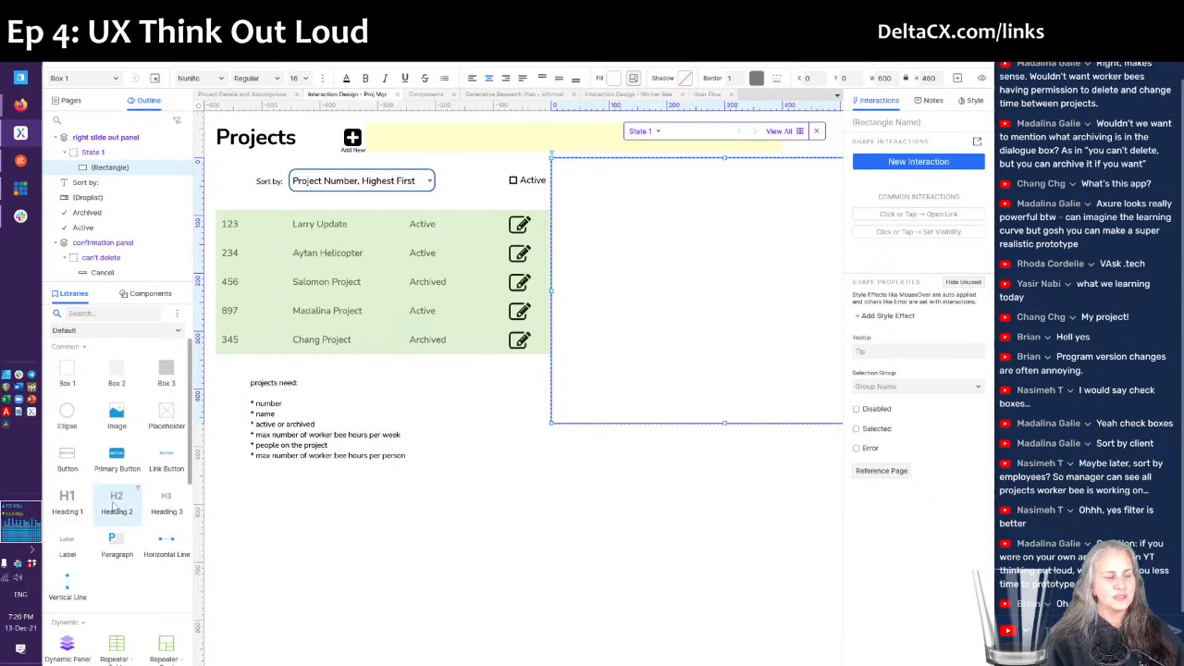
- Place a Heading 3 at the top-left (20,20) of State 1 reading 'Project Details'
{"action": "left_click_drag", "start_coordinate": [112, 507], "coordinate": [46, 532]}
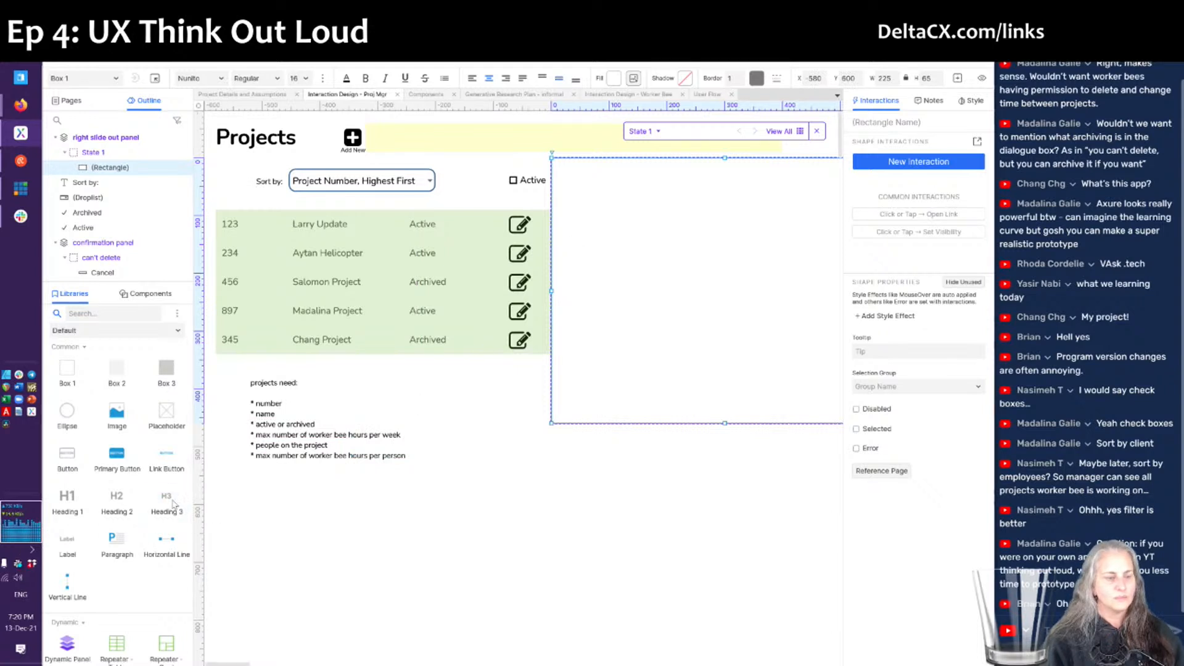
{"action": "left_click_drag", "start_coordinate": [174, 507], "coordinate": [565, 175]}
{"action": "key", "text": "Up"}
{"action": "key", "text": "Up"}
{"action": "key", "text": "Up"}
{"action": "key", "text": "Up"}
{"action": "key", "text": "Up"}
{"action": "key", "text": "Up"}
{"action": "key", "text": "Up"}
{"action": "key", "text": "Up"}
{"action": "key", "text": "Left"}
{"action": "key", "text": "Left"}
{"action": "key", "text": "Left"}
{"action": "key", "text": "Left"}
{"action": "key", "text": "Left"}
{"action": "key", "text": "Left"}
{"action": "key", "text": "Left"}
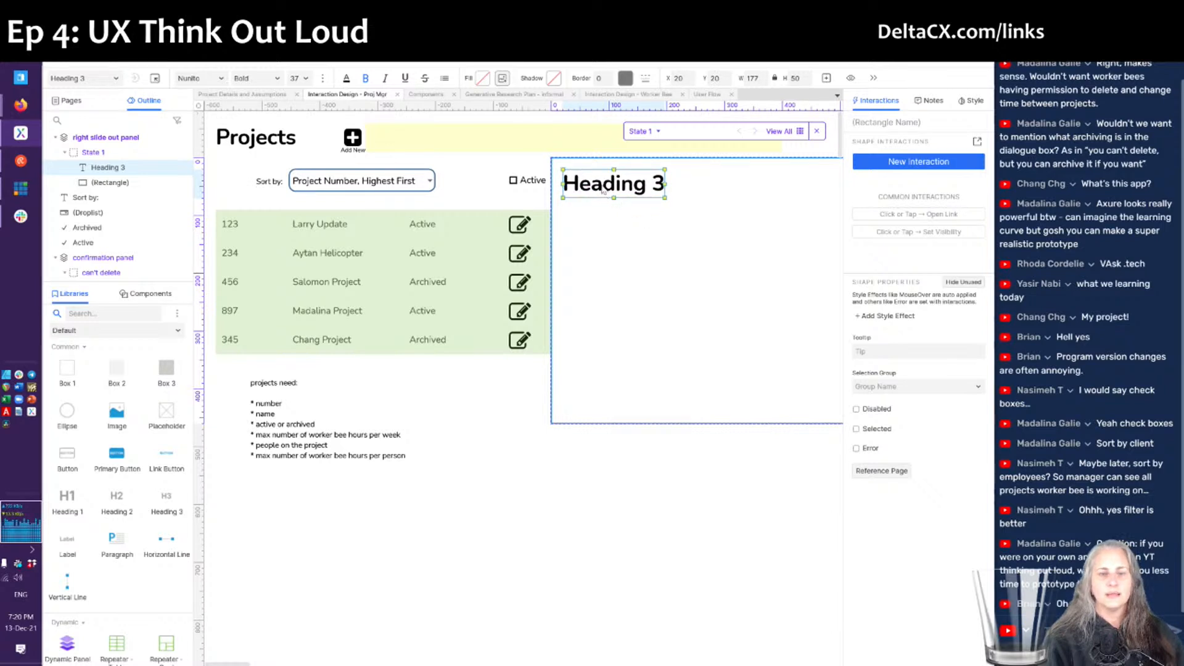
{"action": "double_click", "coordinate": [602, 188]}
{"action": "type", "text": "Project Details"}
{"action": "key", "text": "Escape"}
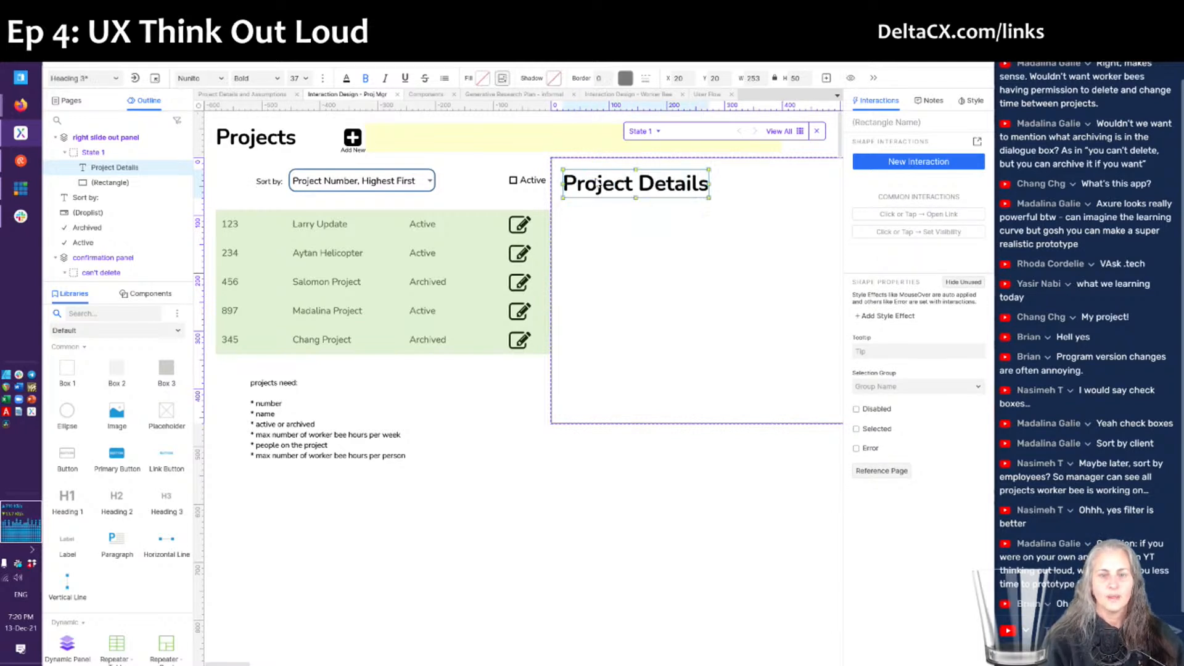
{"action": "scroll", "coordinate": [588, 434], "scroll_direction": "right", "scroll_amount": 3}
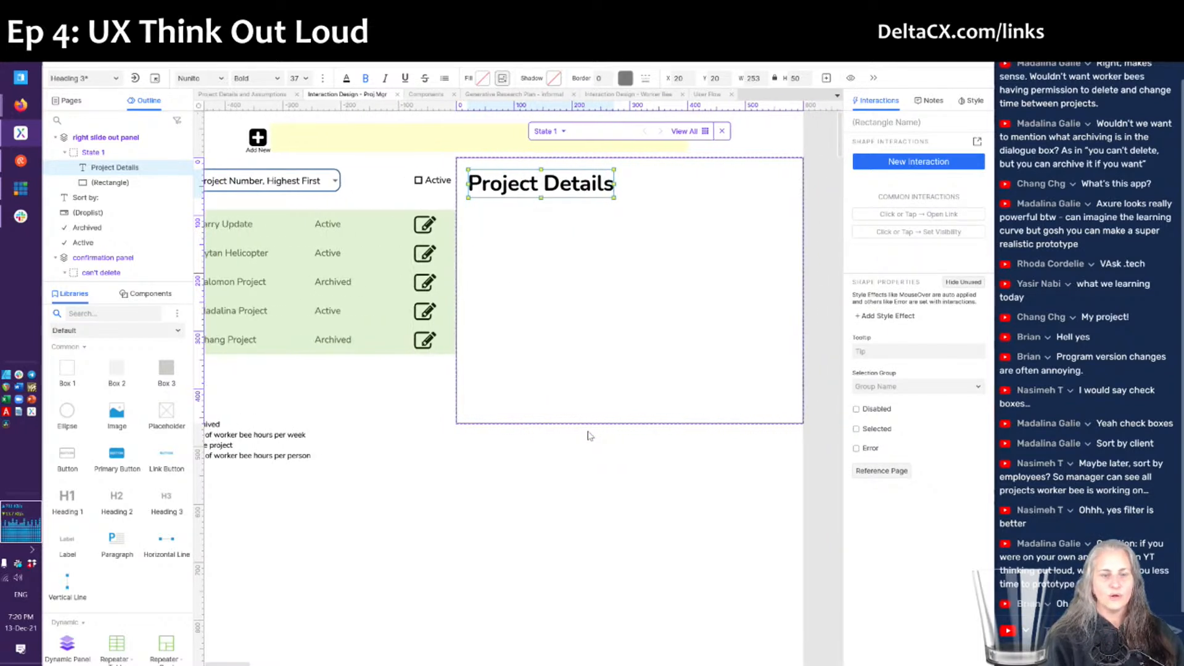
{"action": "left_click", "coordinate": [521, 484]}
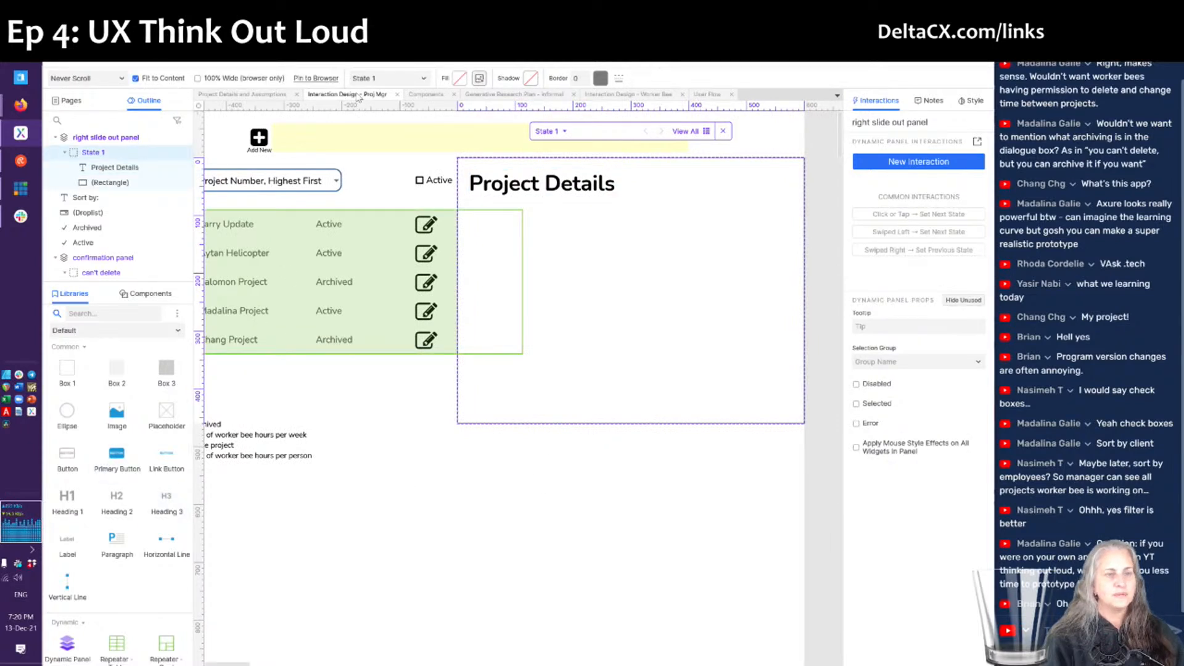
- Copy the Primary and Secondary buttons from the Components page and paste them into State 1
{"action": "left_click", "coordinate": [425, 95]}
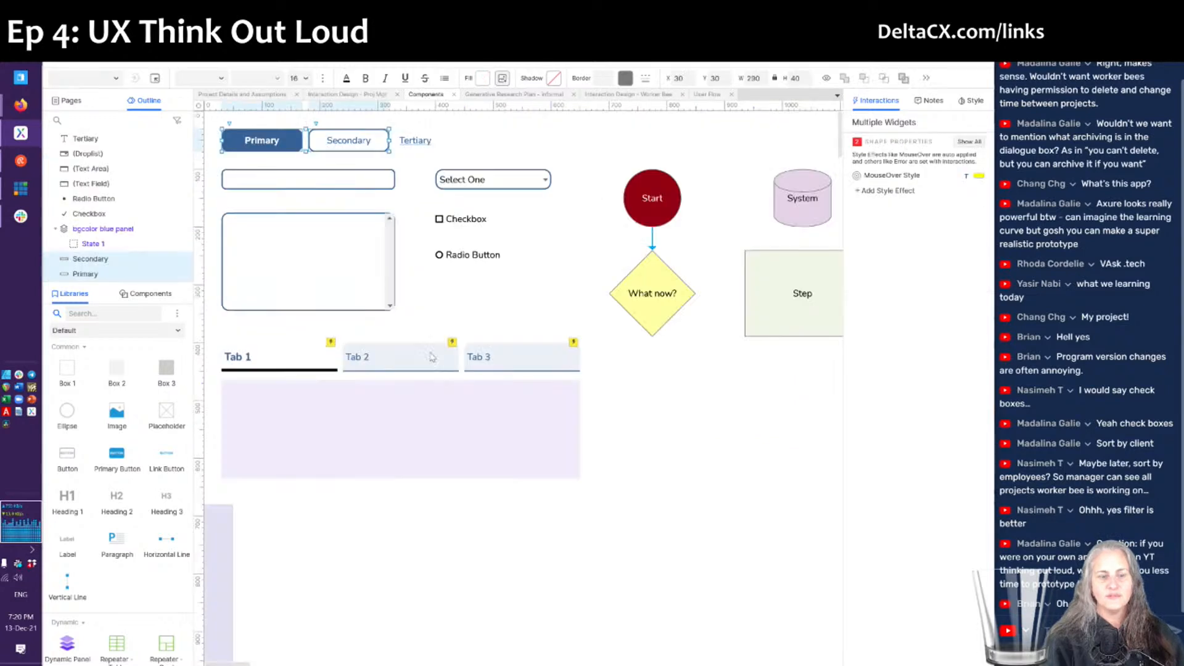
{"action": "right_click", "coordinate": [273, 140]}
{"action": "left_click", "coordinate": [302, 179]}
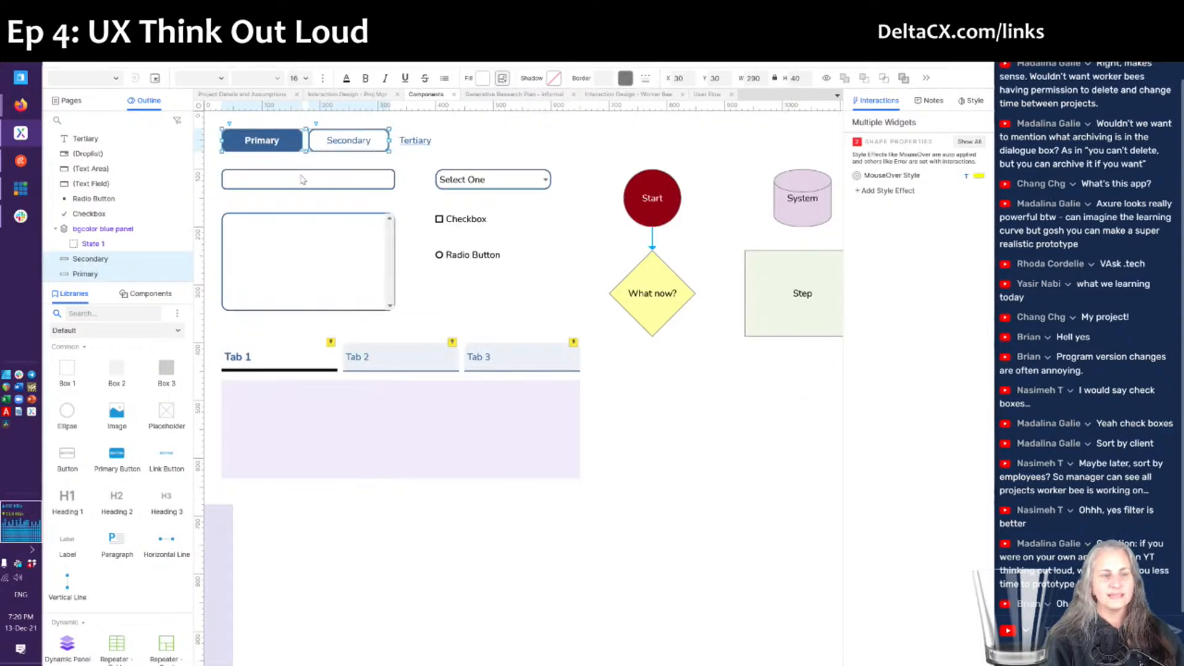
{"action": "left_click", "coordinate": [250, 94]}
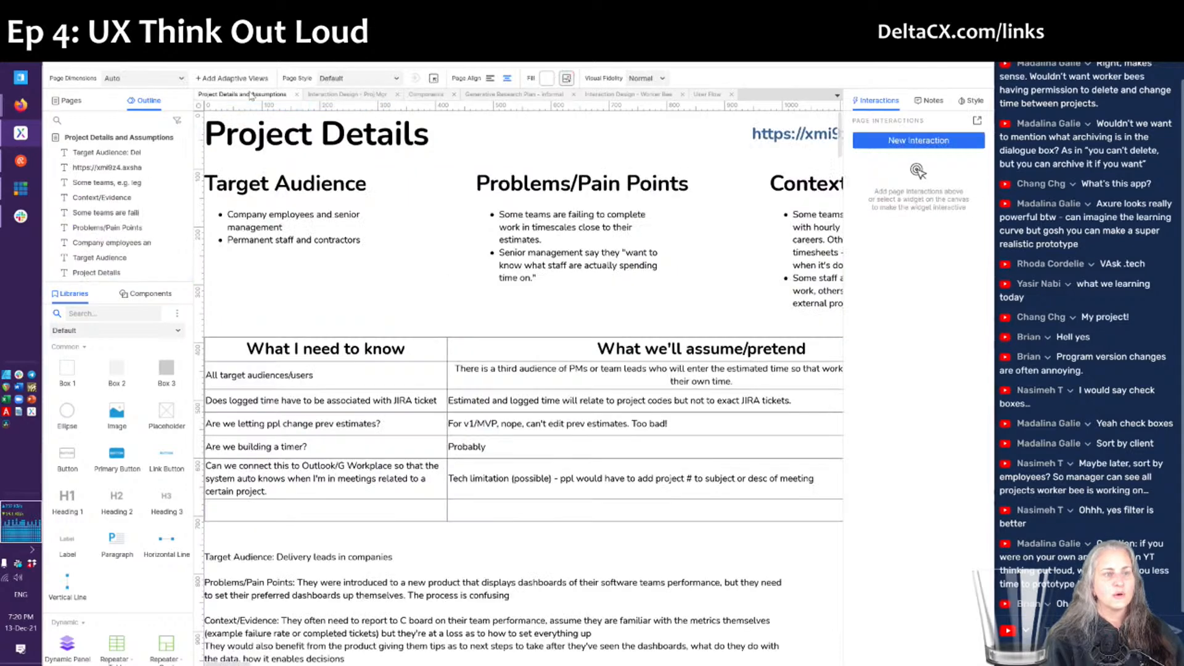
{"action": "left_click", "coordinate": [356, 96]}
{"action": "left_click", "coordinate": [621, 533]}
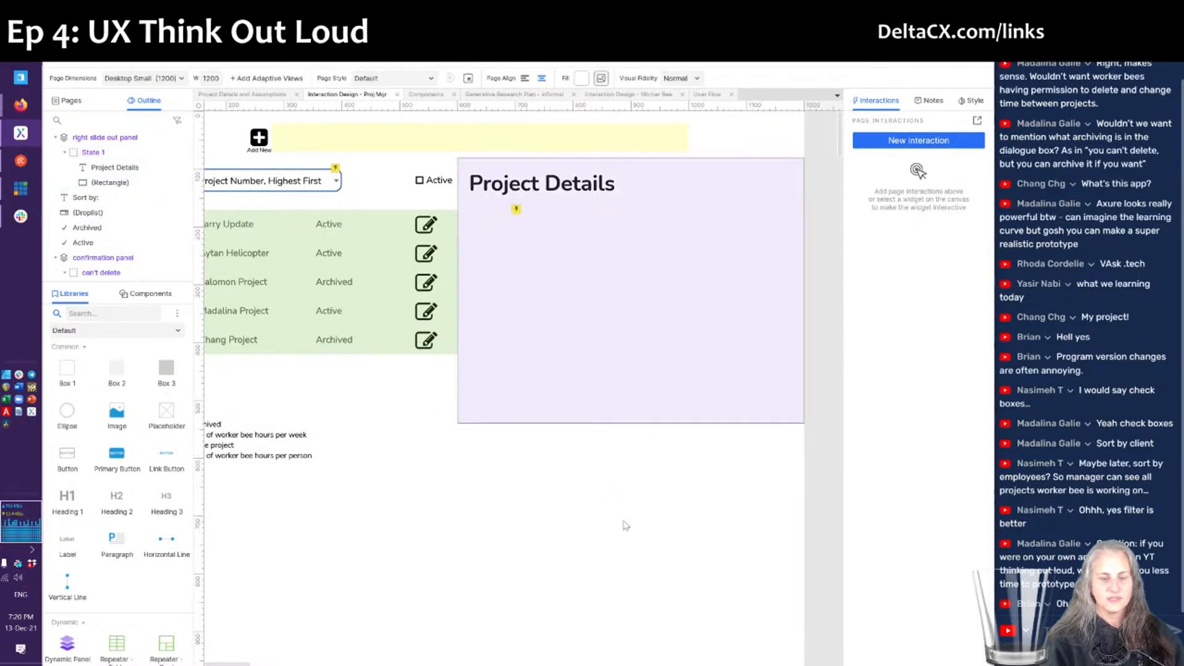
{"action": "key", "text": "ctrl+v"}
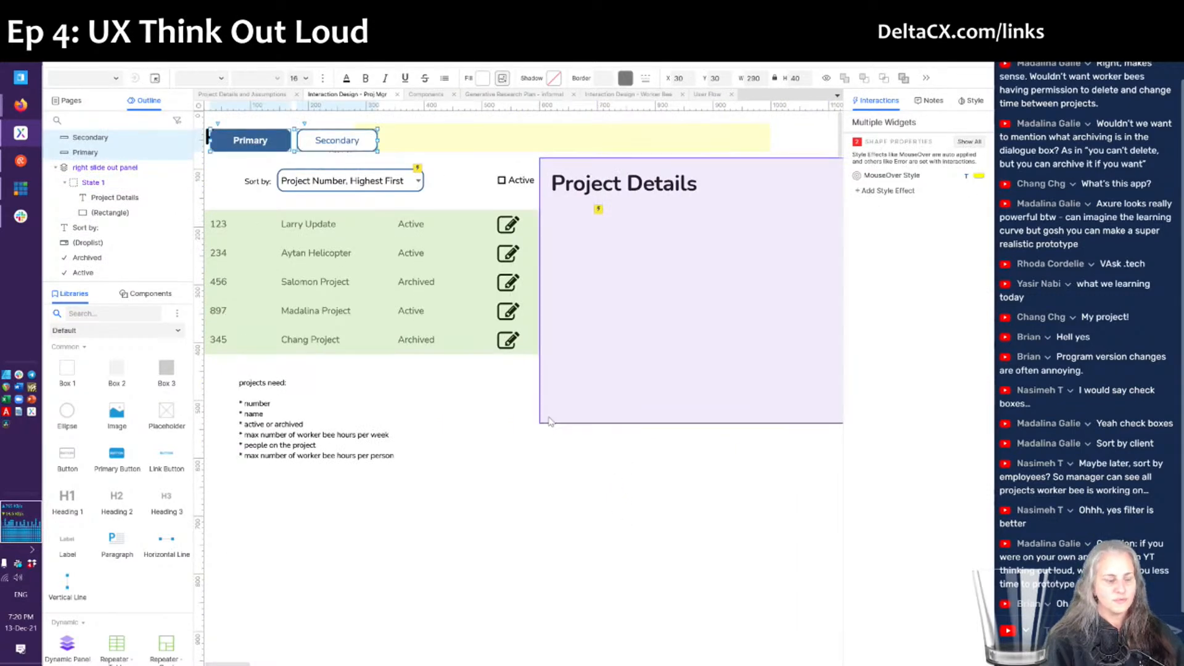
{"action": "key", "text": "Delete"}
{"action": "double_click", "coordinate": [643, 378]}
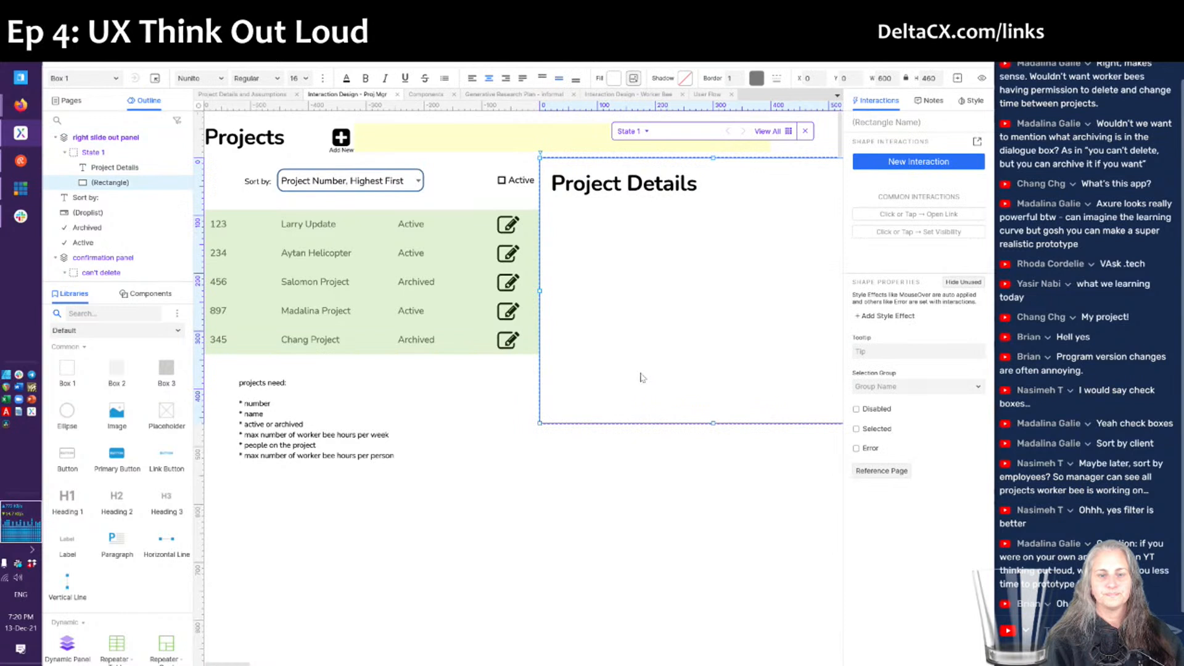
{"action": "key", "text": "ctrl+v"}
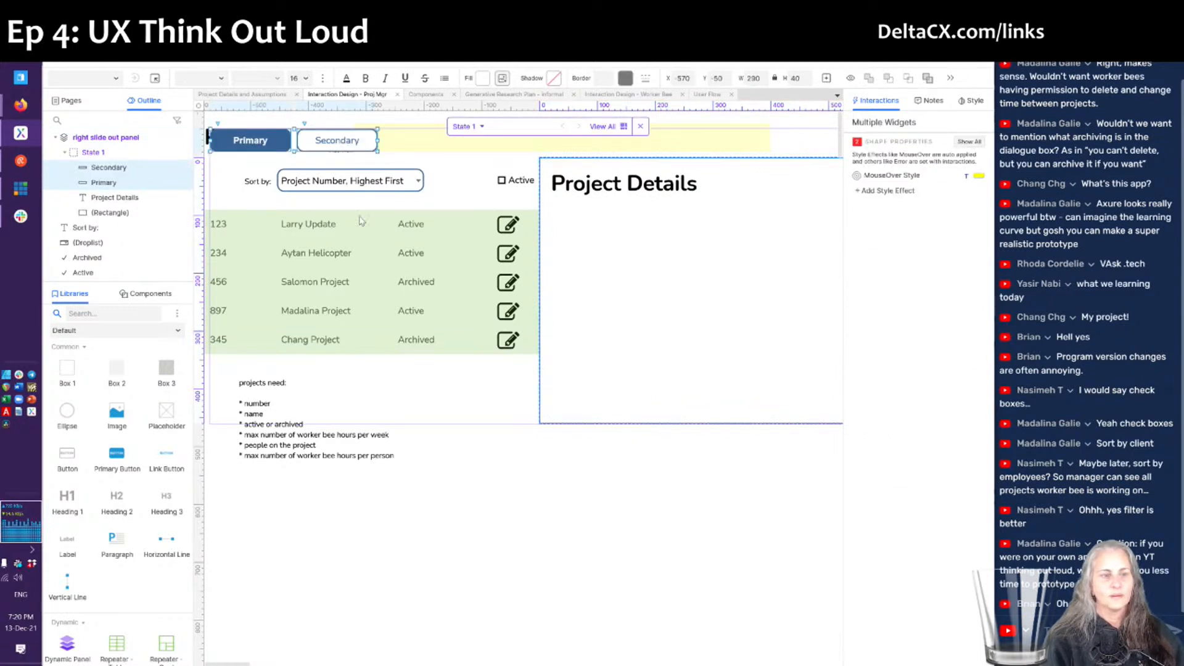
- Arrange the Secondary and Primary buttons along the bottom of the panel
{"action": "left_click_drag", "start_coordinate": [325, 146], "coordinate": [575, 409]}
{"action": "left_click", "coordinate": [575, 409]}
{"action": "left_click", "coordinate": [493, 404]}
{"action": "left_click_drag", "start_coordinate": [494, 404], "coordinate": [764, 404]}
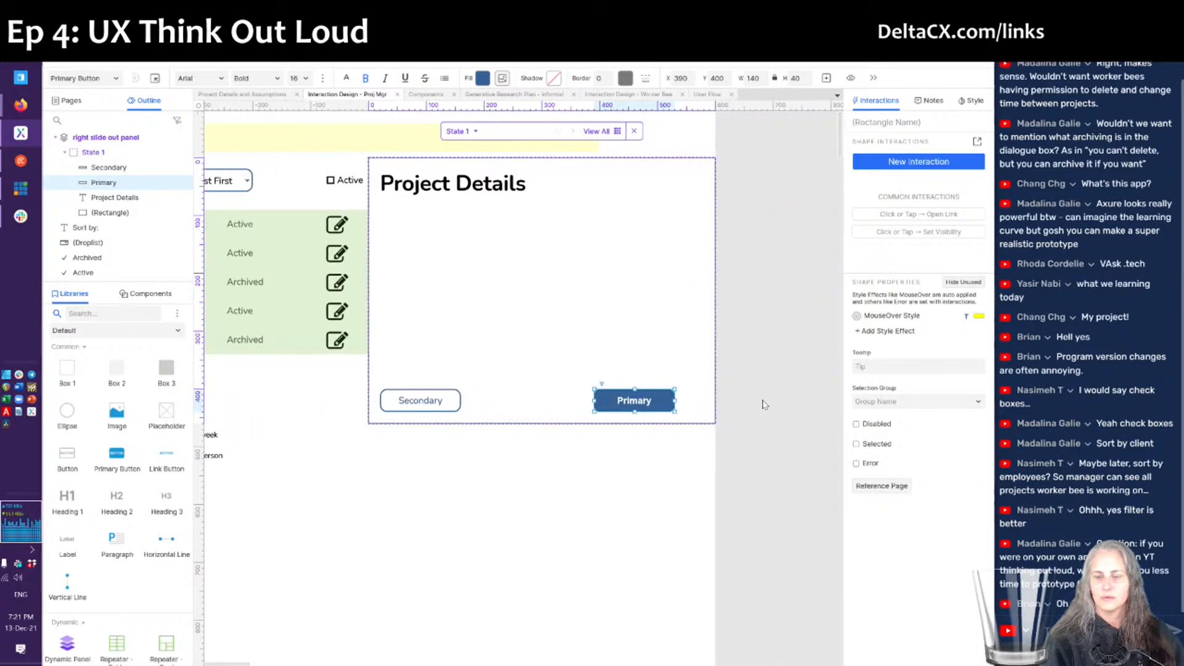
- Move the Primary button to the panel's right edge
{"action": "mouse_move", "coordinate": [595, 401]}
{"action": "left_mouse_down"}
{"action": "mouse_move", "coordinate": [630, 402]}
{"action": "mouse_move", "coordinate": [619, 402]}
{"action": "left_mouse_up"}
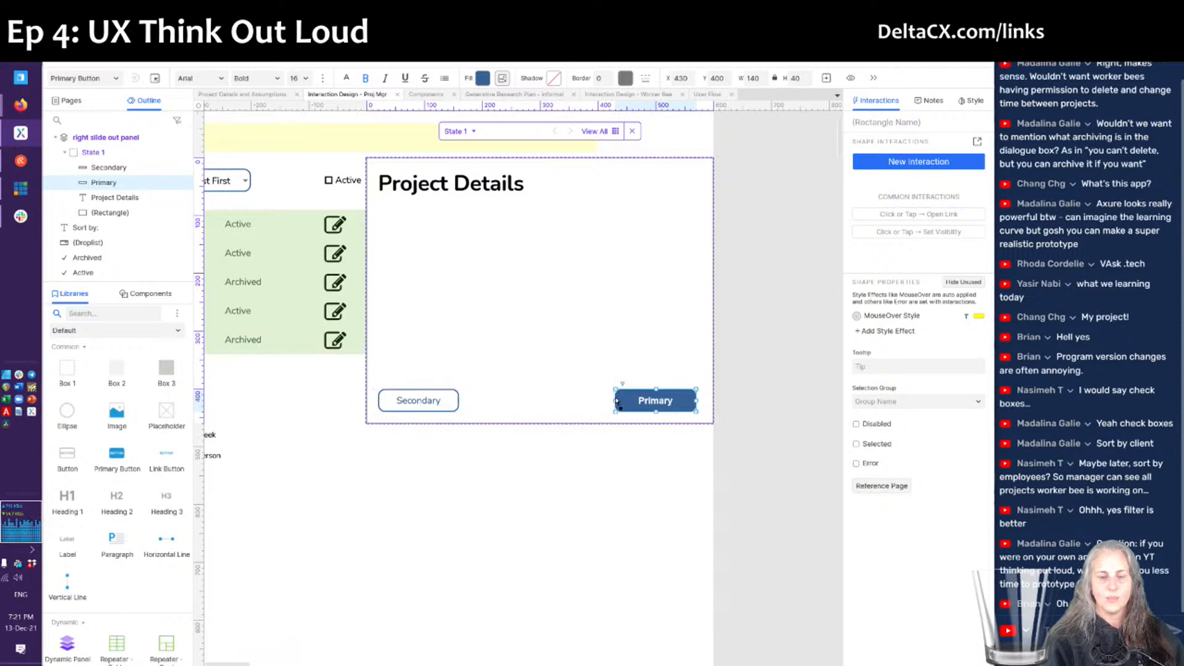
{"action": "left_click", "coordinate": [434, 402]}
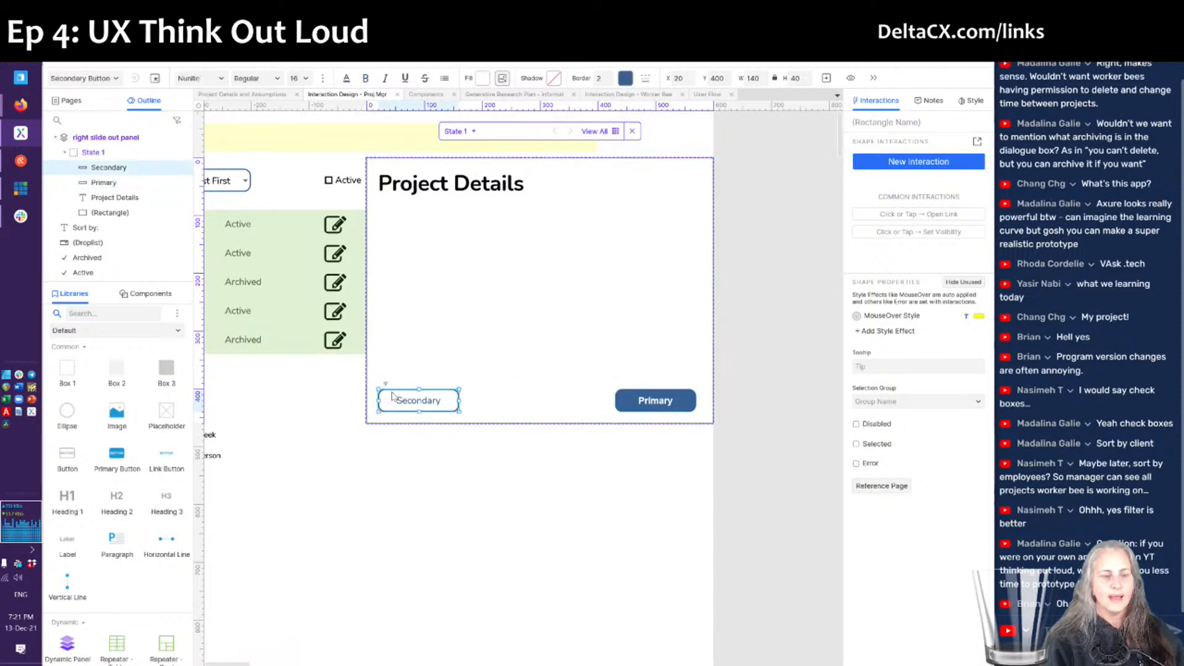
{"action": "left_click_drag", "start_coordinate": [638, 407], "coordinate": [634, 403]}
{"action": "key", "text": "Right"}
{"action": "key", "text": "Right"}
{"action": "key", "text": "Right"}
{"action": "key", "text": "Right"}
{"action": "key", "text": "Right"}
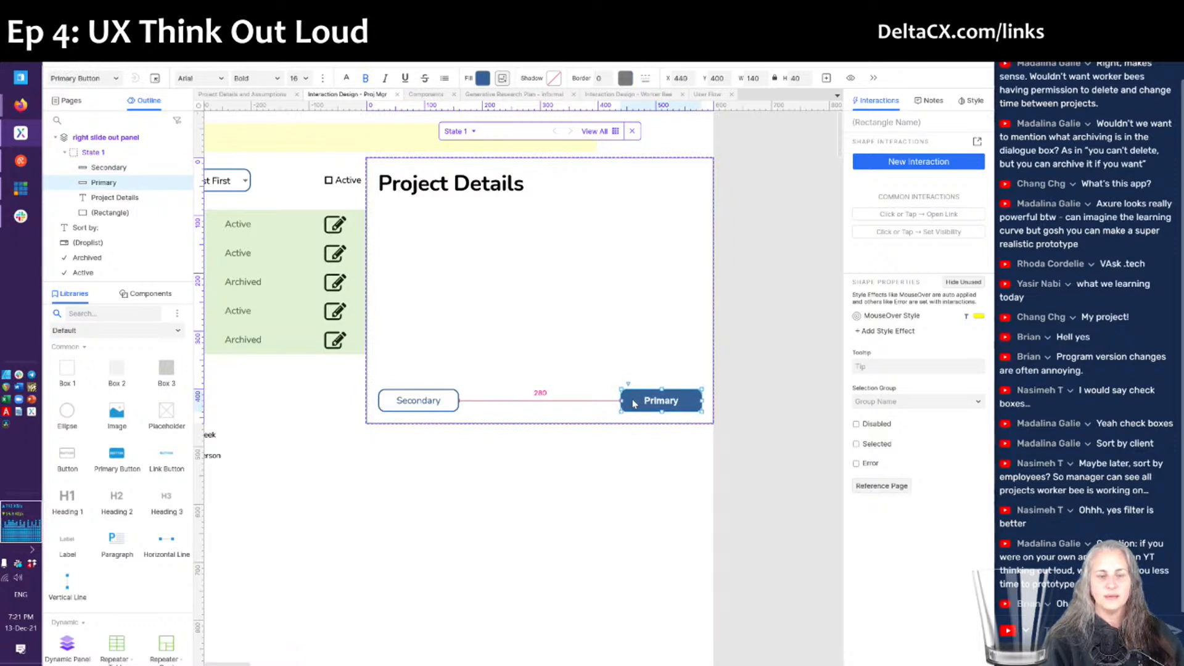
- Relabel the Primary button 'Save Project' and the Secondary button 'Cancel'
{"action": "double_click", "coordinate": [644, 403]}
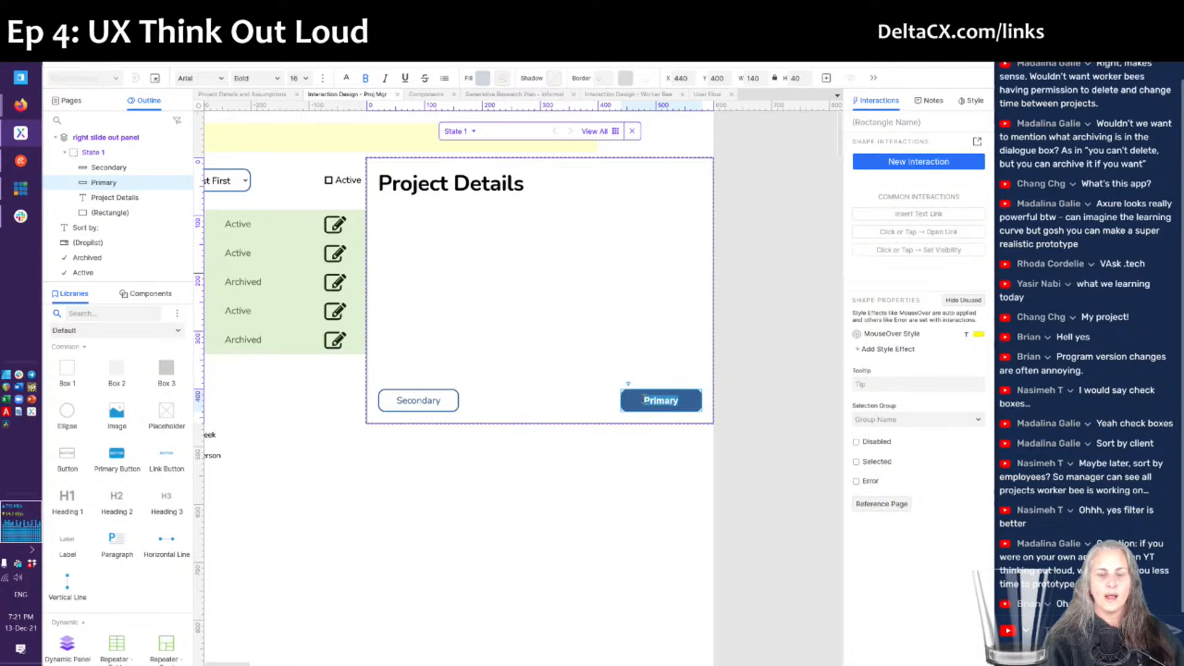
{"action": "type", "text": "Save"}
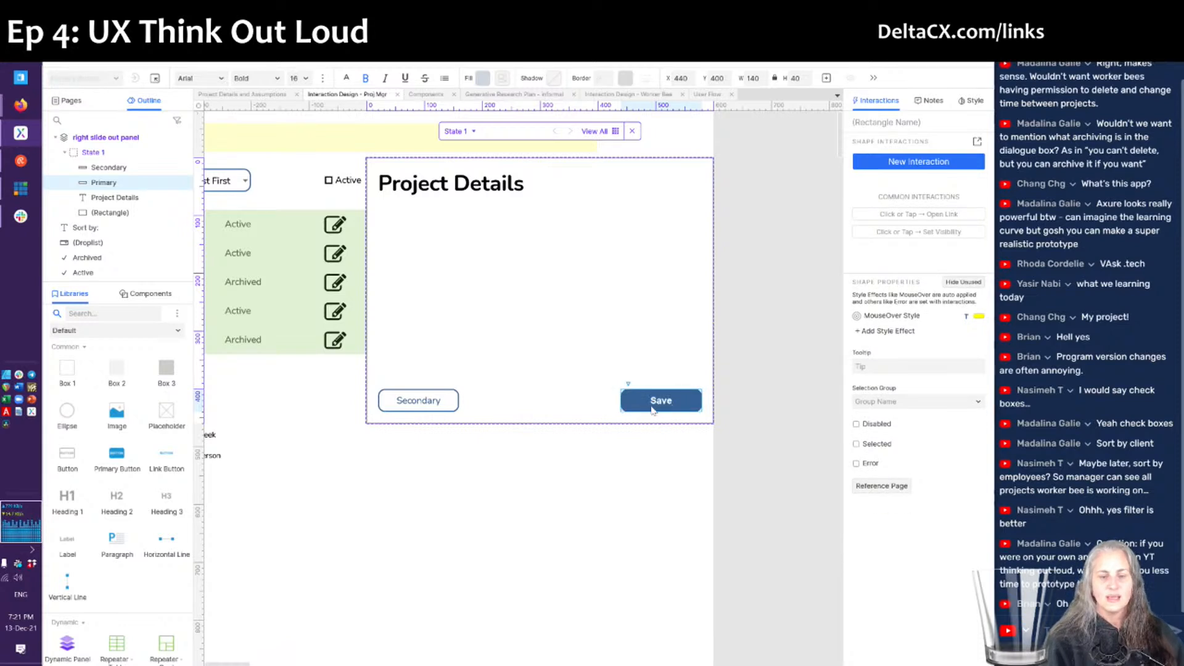
{"action": "type", "text": " Project"}
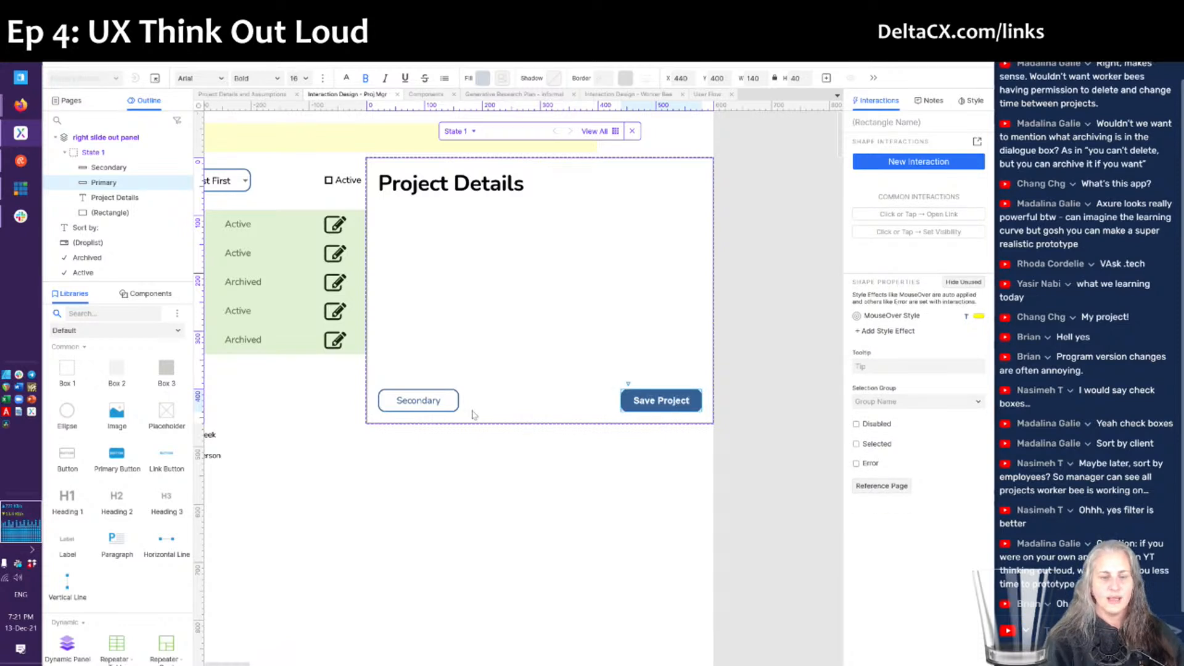
{"action": "left_click", "coordinate": [416, 402]}
{"action": "double_click", "coordinate": [416, 402]}
{"action": "type", "text": "Cancel"}
{"action": "key", "text": "Escape"}
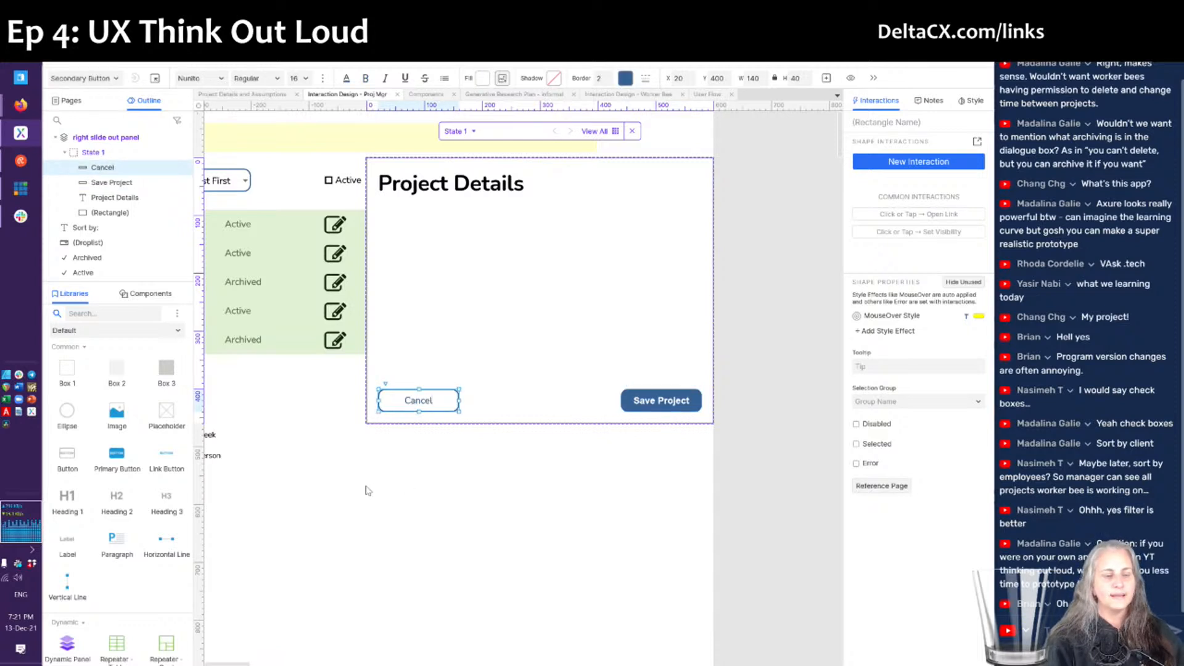
{"action": "scroll", "coordinate": [368, 490], "scroll_direction": "left", "scroll_amount": 5}
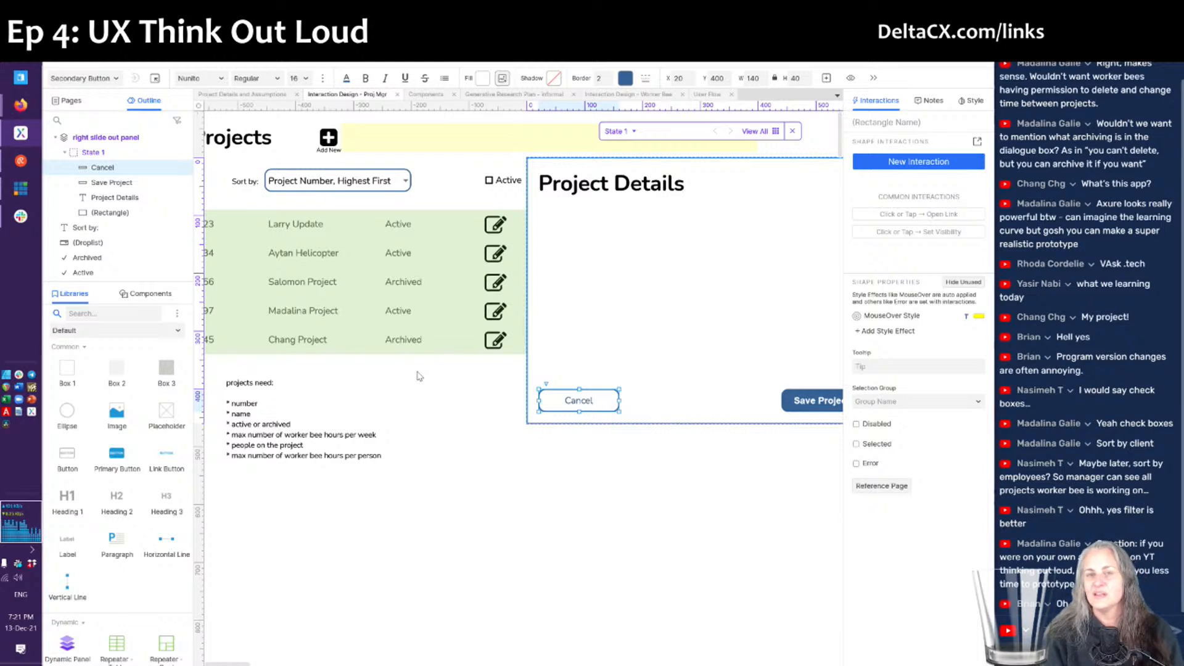
- Go to the Components page and marquee-select its styled text field
{"action": "scroll", "coordinate": [419, 376], "scroll_direction": "left", "scroll_amount": 1}
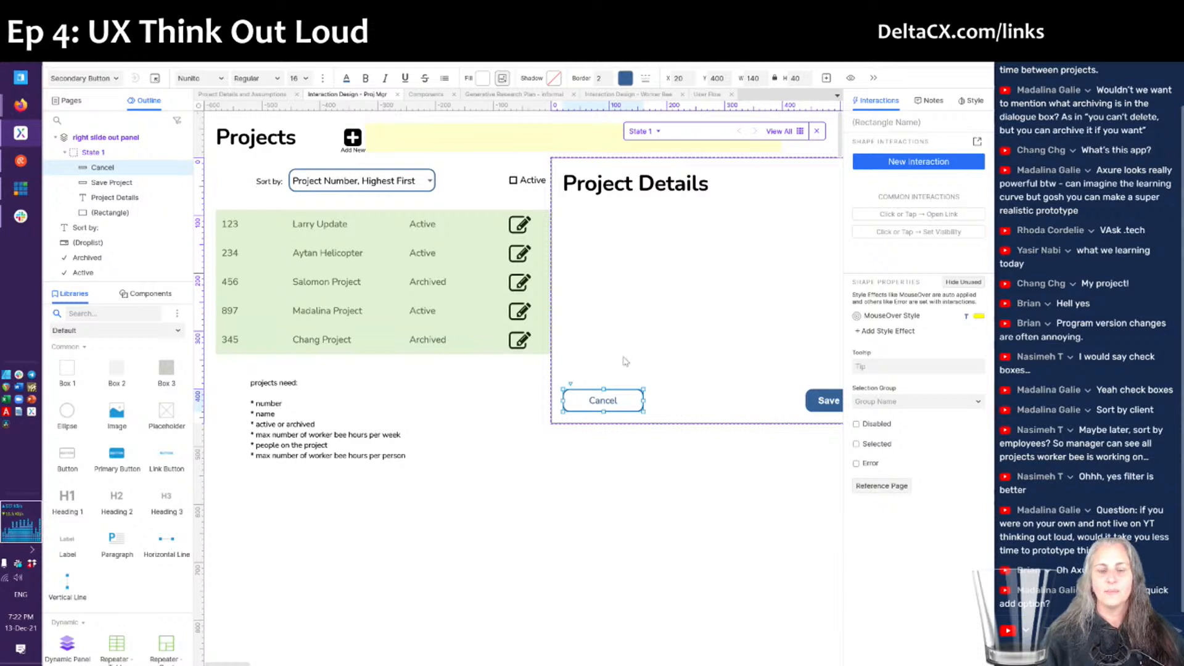
{"action": "scroll", "coordinate": [625, 362], "scroll_direction": "right", "scroll_amount": 5}
{"action": "scroll", "coordinate": [625, 361], "scroll_direction": "left", "scroll_amount": 5}
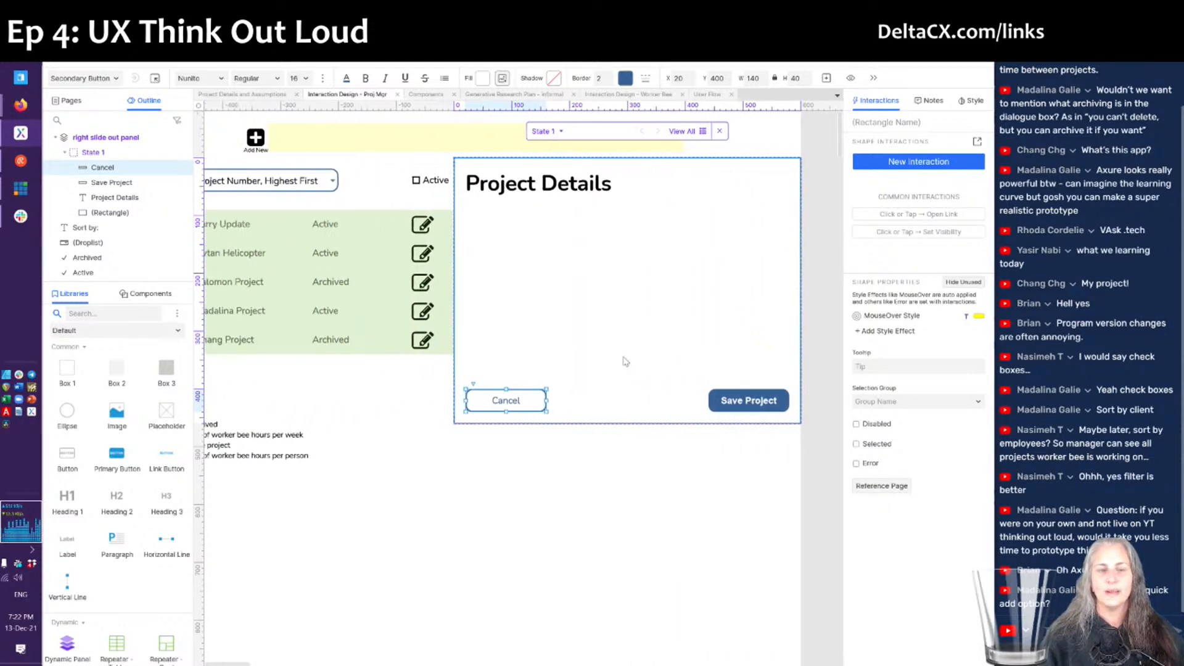
{"action": "scroll", "coordinate": [625, 362], "scroll_direction": "right", "scroll_amount": 1}
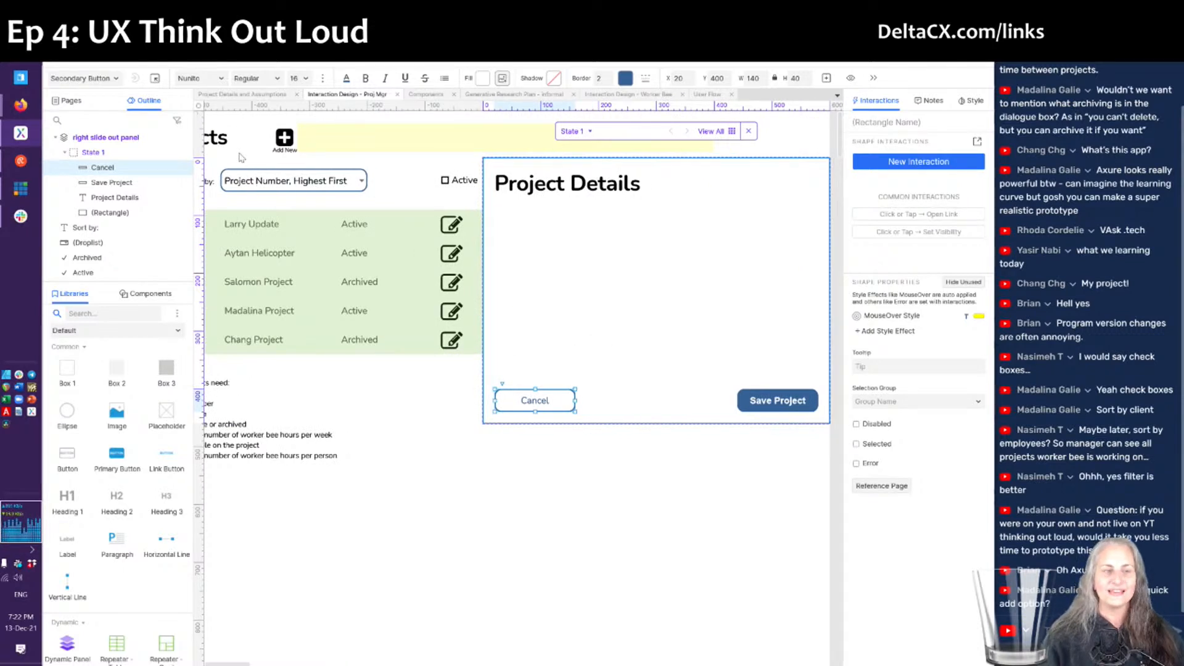
{"action": "left_click", "coordinate": [426, 95]}
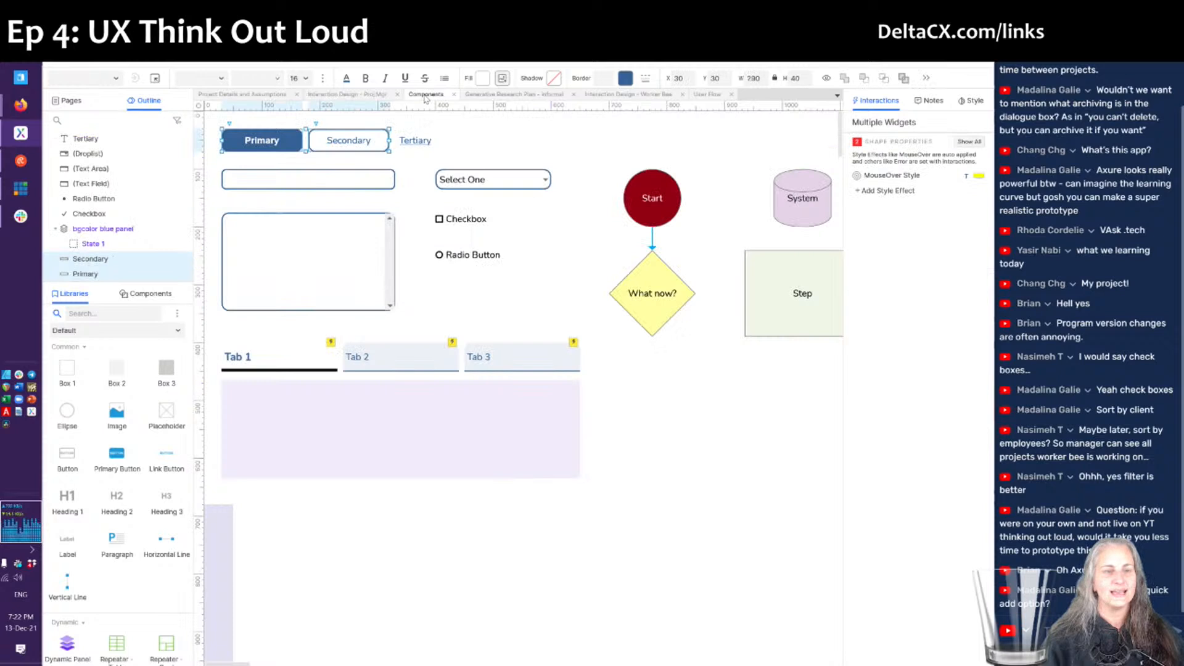
{"action": "left_click_drag", "start_coordinate": [398, 196], "coordinate": [319, 171]}
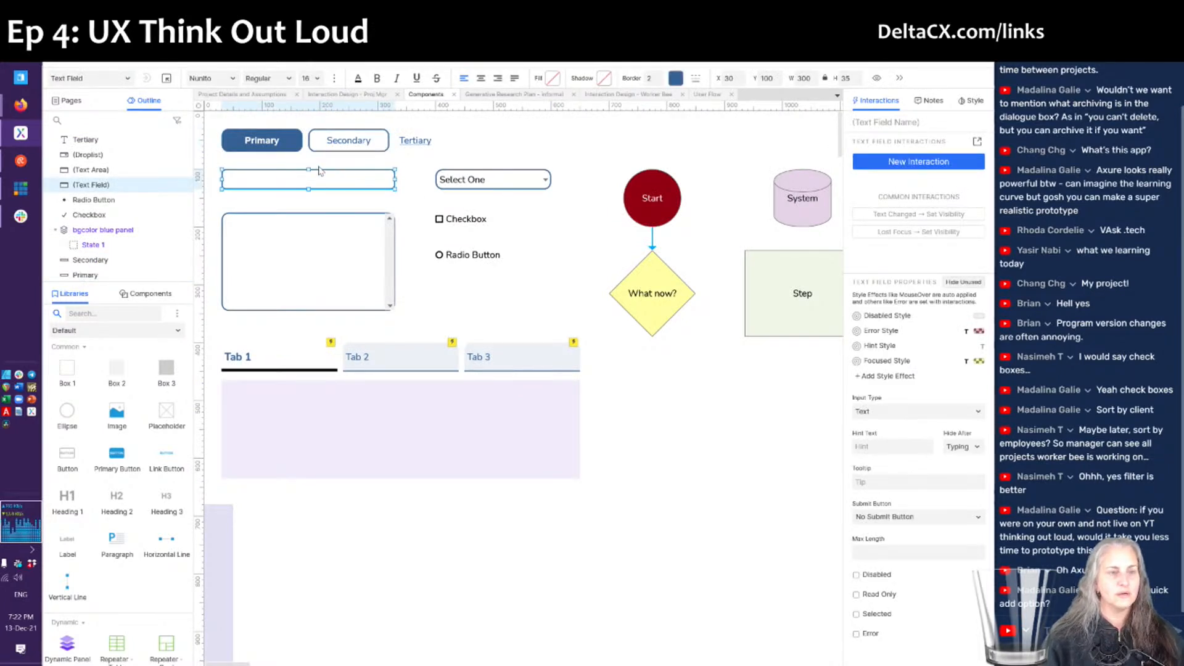
- Paste the text field into the panel under the Project Details heading and shrink it to 80 wide
{"action": "left_click", "coordinate": [338, 99]}
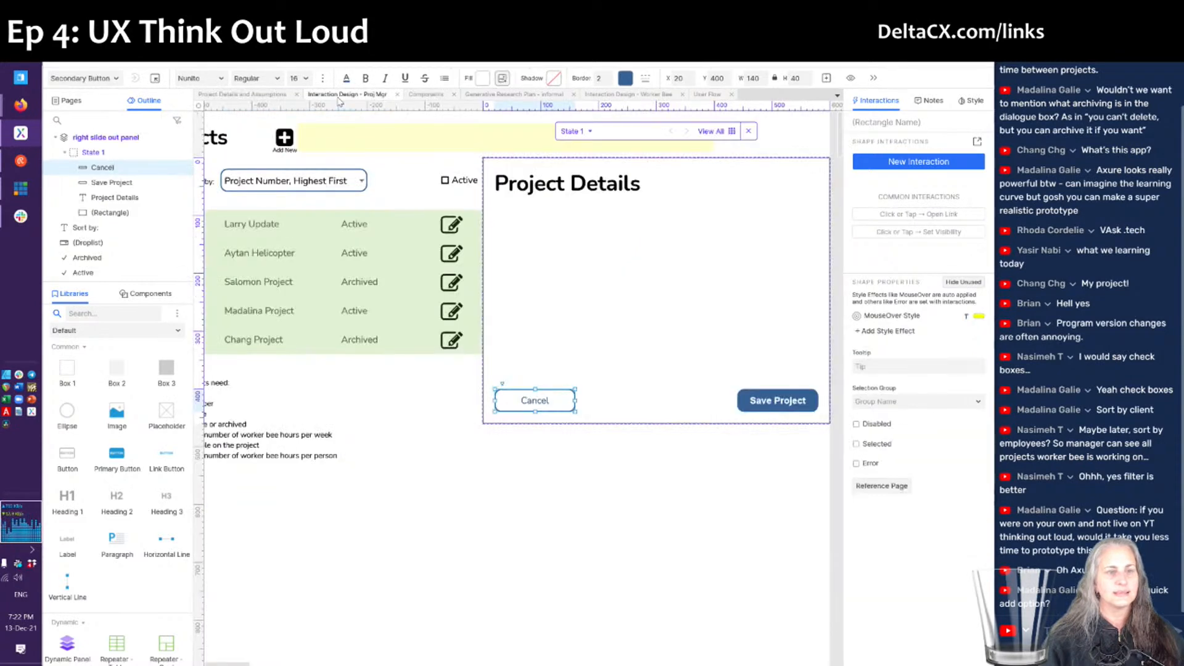
{"action": "left_click", "coordinate": [650, 286]}
{"action": "key", "text": "ctrl+v"}
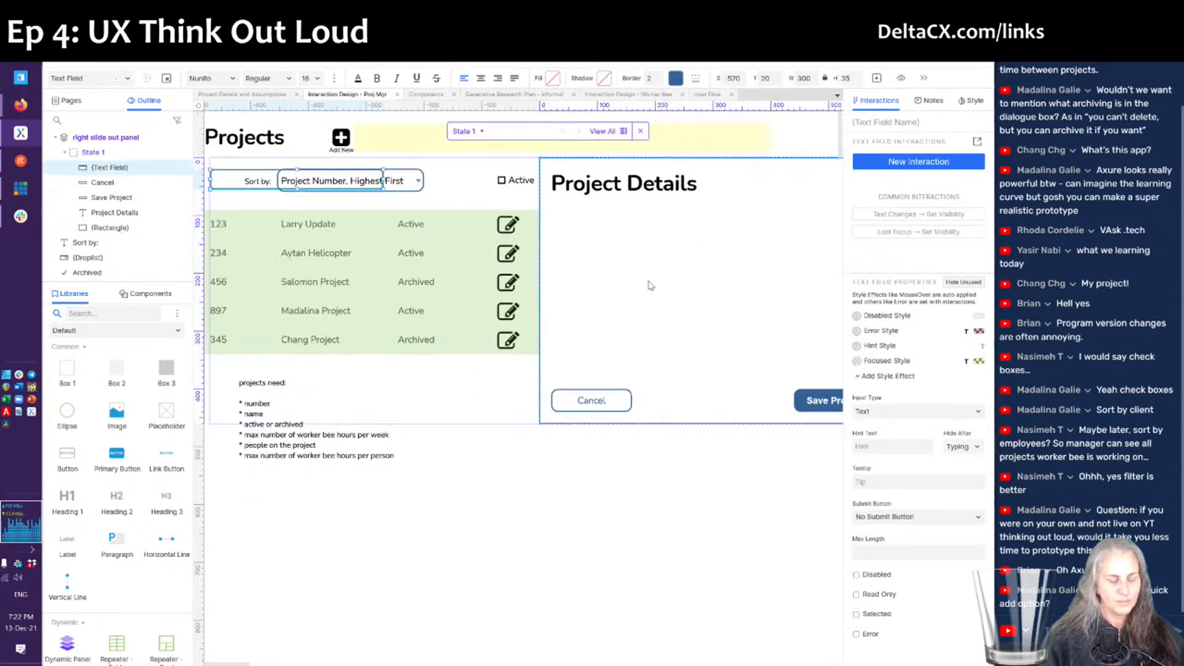
{"action": "left_click_drag", "start_coordinate": [220, 176], "coordinate": [643, 214]}
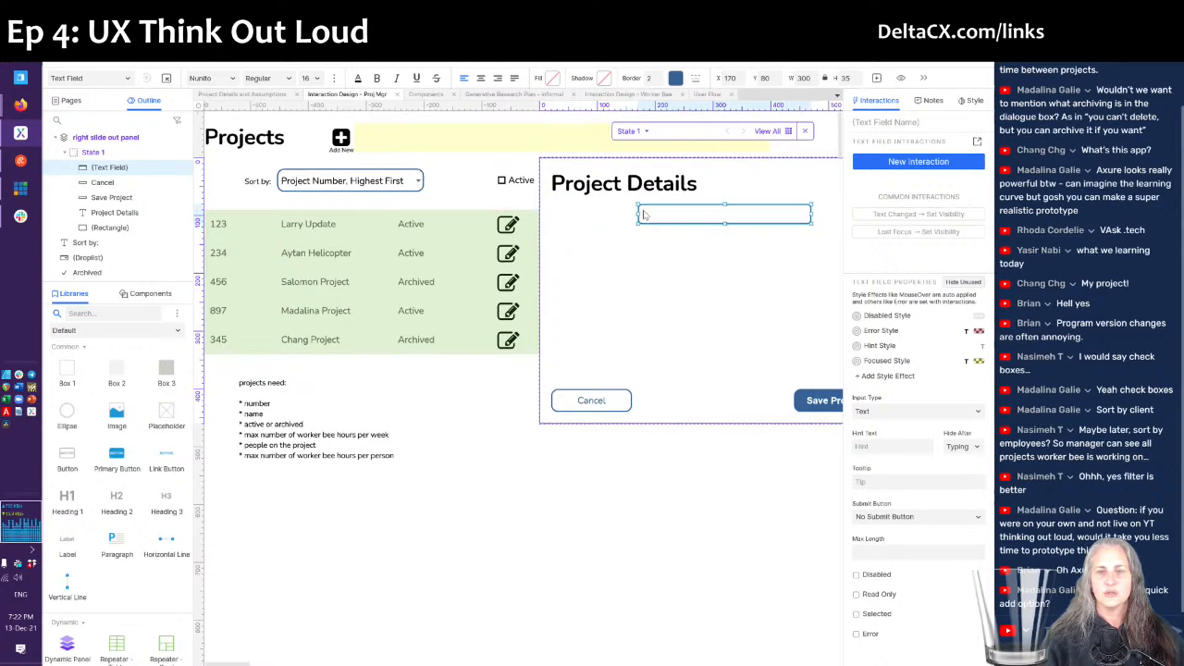
{"action": "scroll", "coordinate": [623, 247], "scroll_direction": "right", "scroll_amount": 3}
{"action": "left_click_drag", "start_coordinate": [706, 213], "coordinate": [580, 215]}
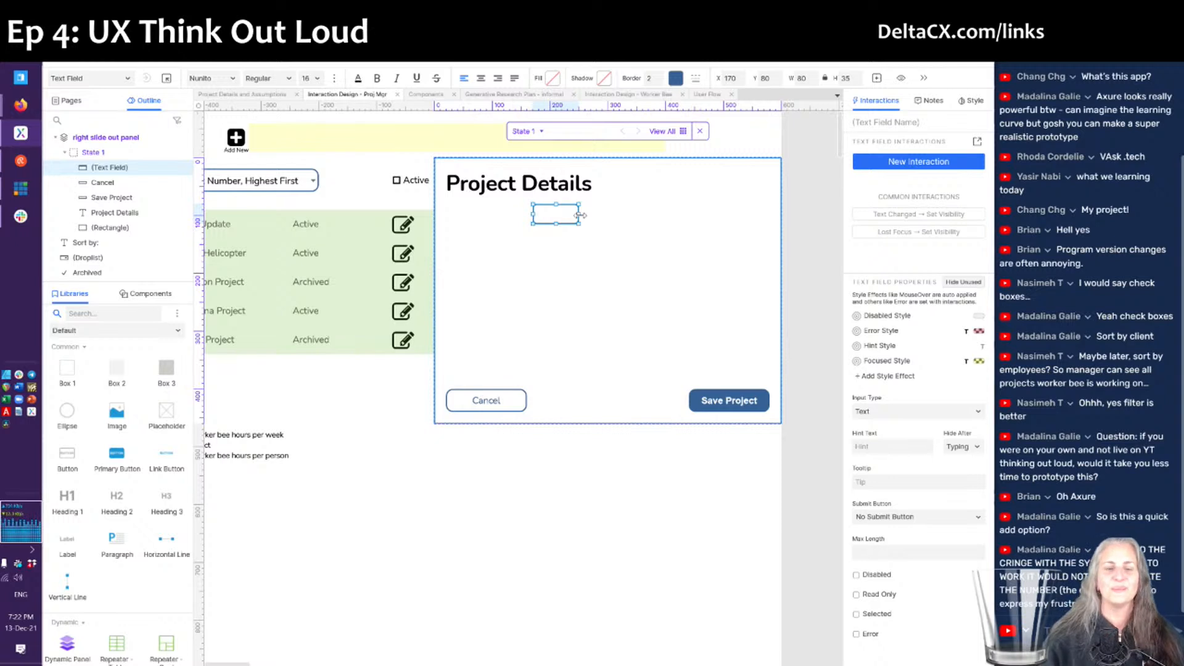
- Enter 898 in the text field and center-align it
{"action": "double_click", "coordinate": [556, 214]}
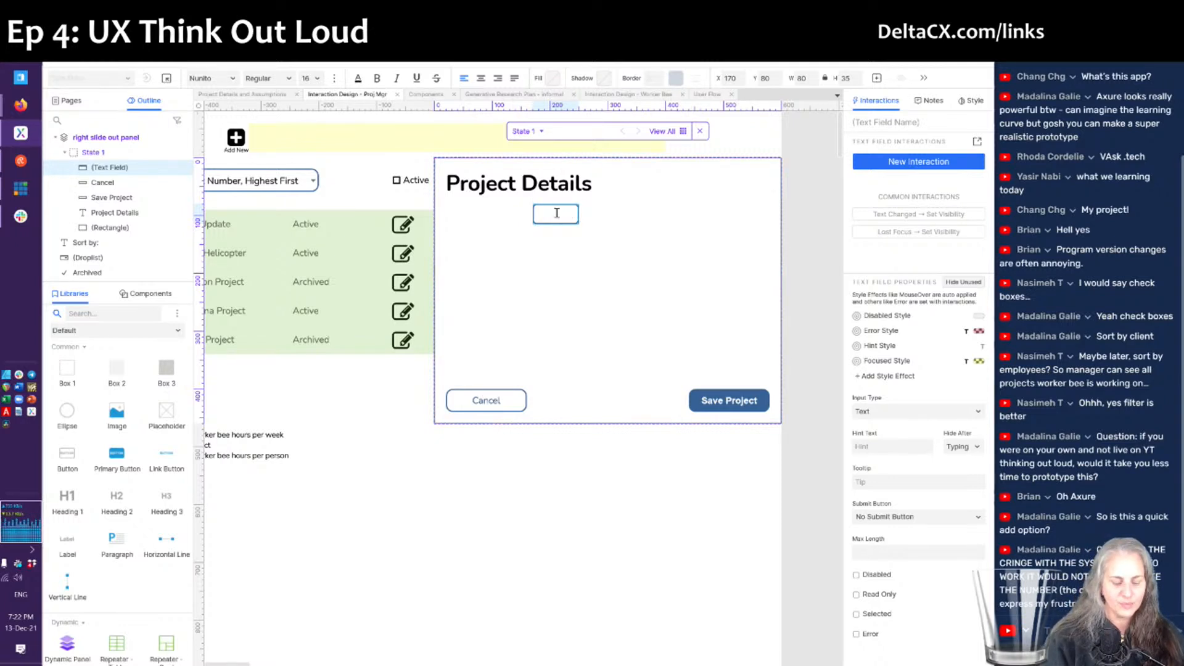
{"action": "type", "text": "878"}
{"action": "scroll", "coordinate": [407, 312], "scroll_direction": "left", "scroll_amount": 3}
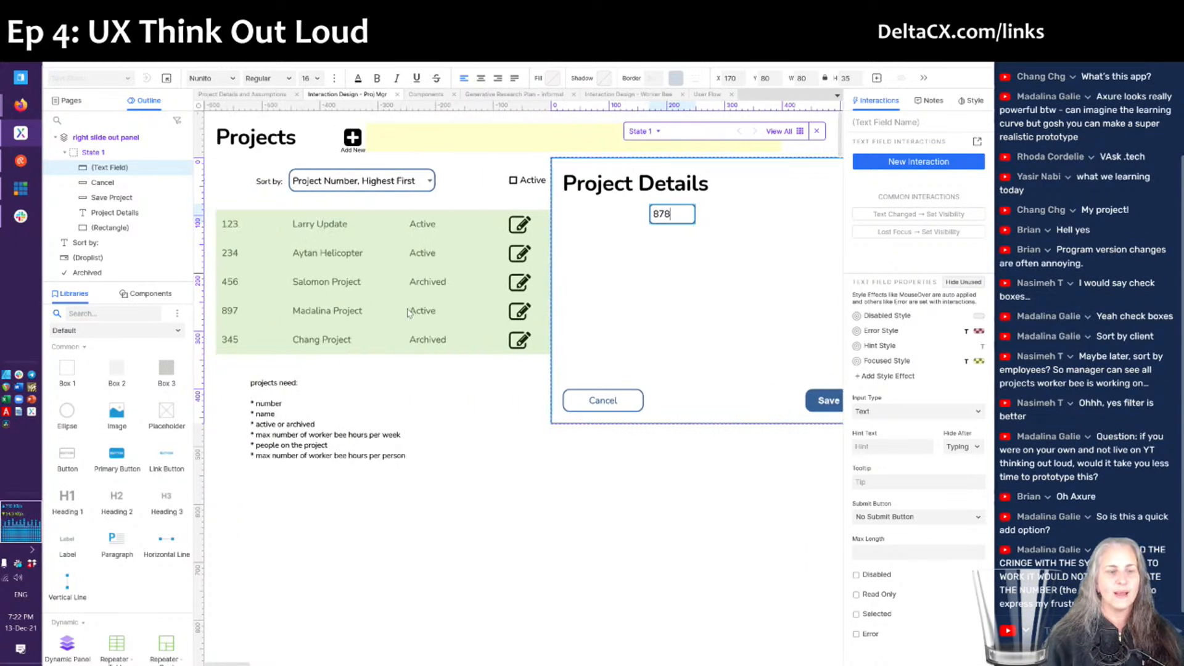
{"action": "scroll", "coordinate": [408, 313], "scroll_direction": "right", "scroll_amount": 1}
{"action": "key", "text": "BackSpace"}
{"action": "key", "text": "BackSpace"}
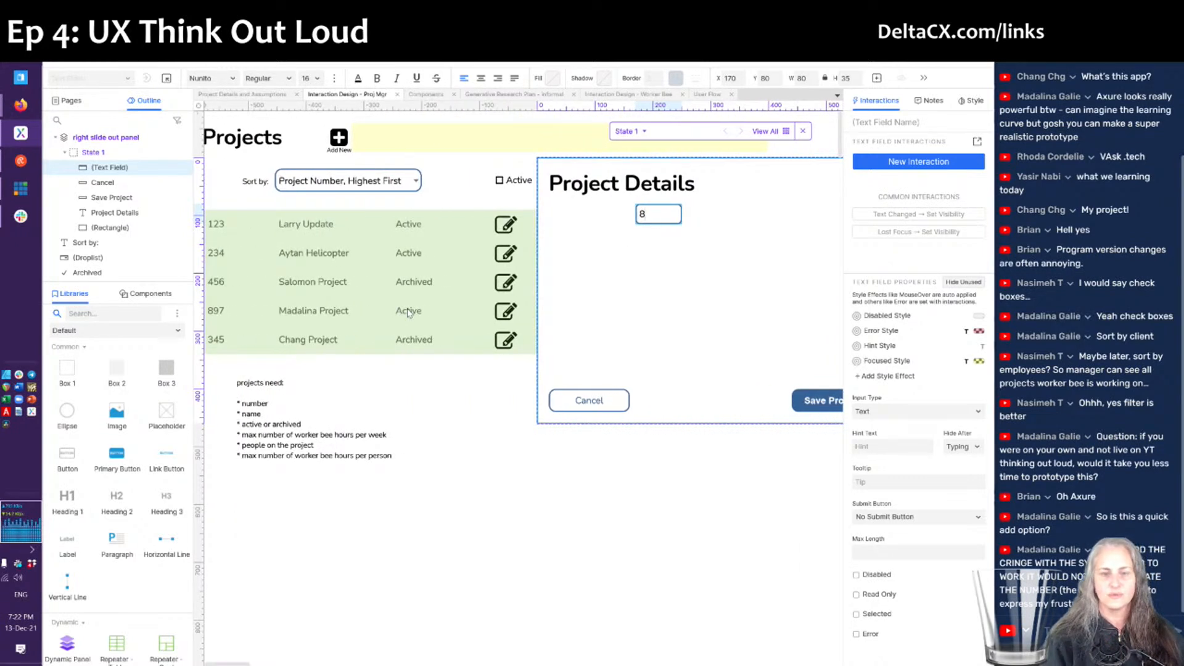
{"action": "type", "text": "98"}
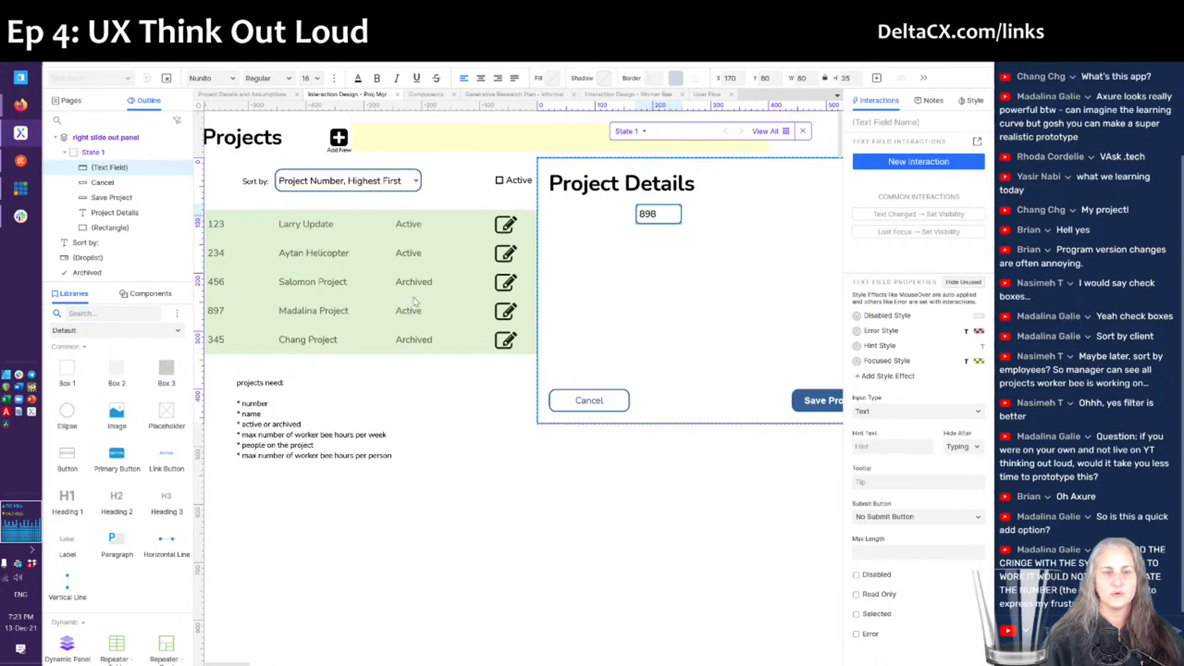
{"action": "left_click", "coordinate": [480, 78]}
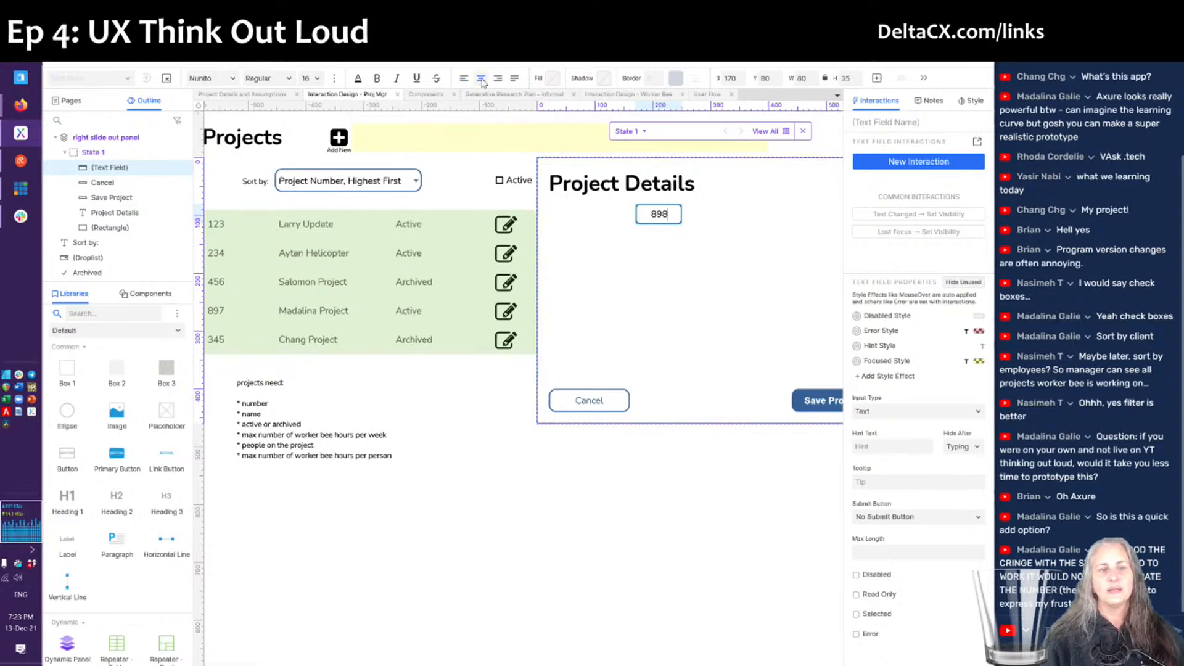
- Add a 'Project Number' label beside the field and Ctrl-drag the pair down to duplicate it
{"action": "left_click", "coordinate": [620, 299]}
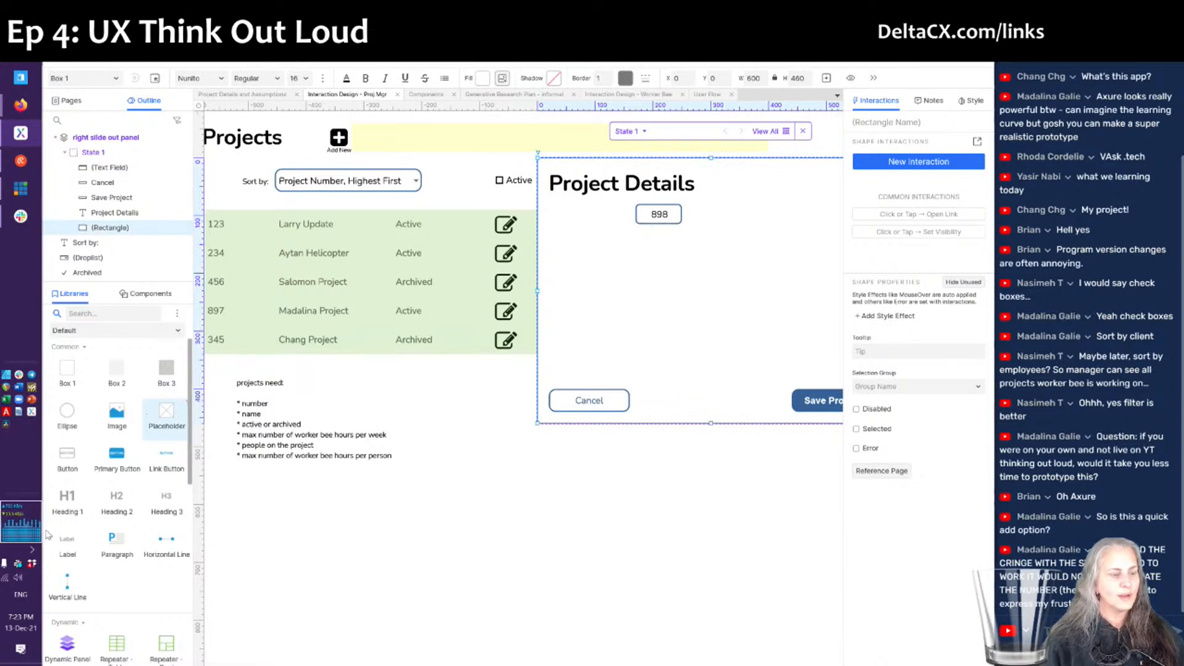
{"action": "left_click_drag", "start_coordinate": [65, 545], "coordinate": [552, 214]}
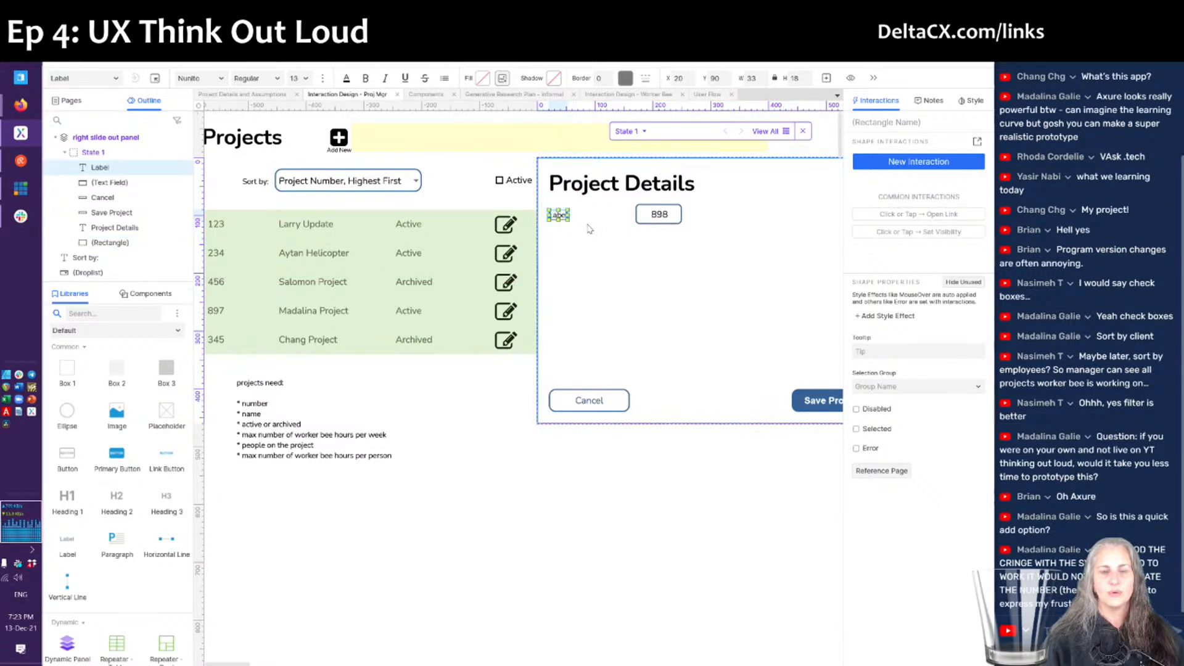
{"action": "double_click", "coordinate": [558, 216]}
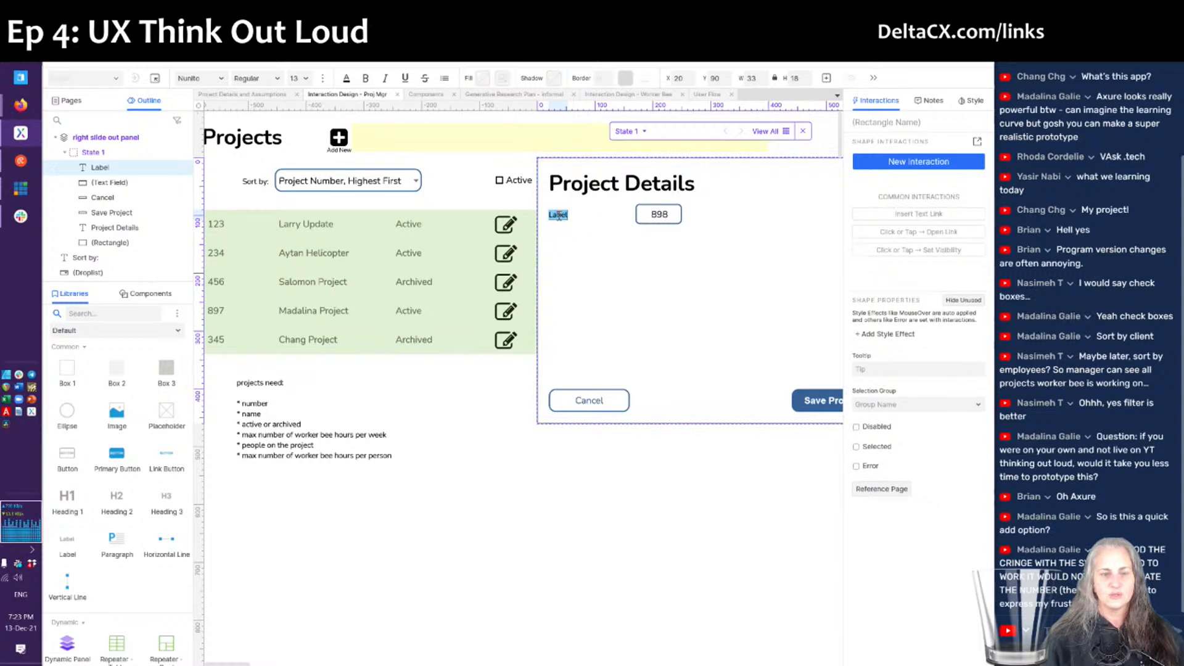
{"action": "type", "text": "Project Number"}
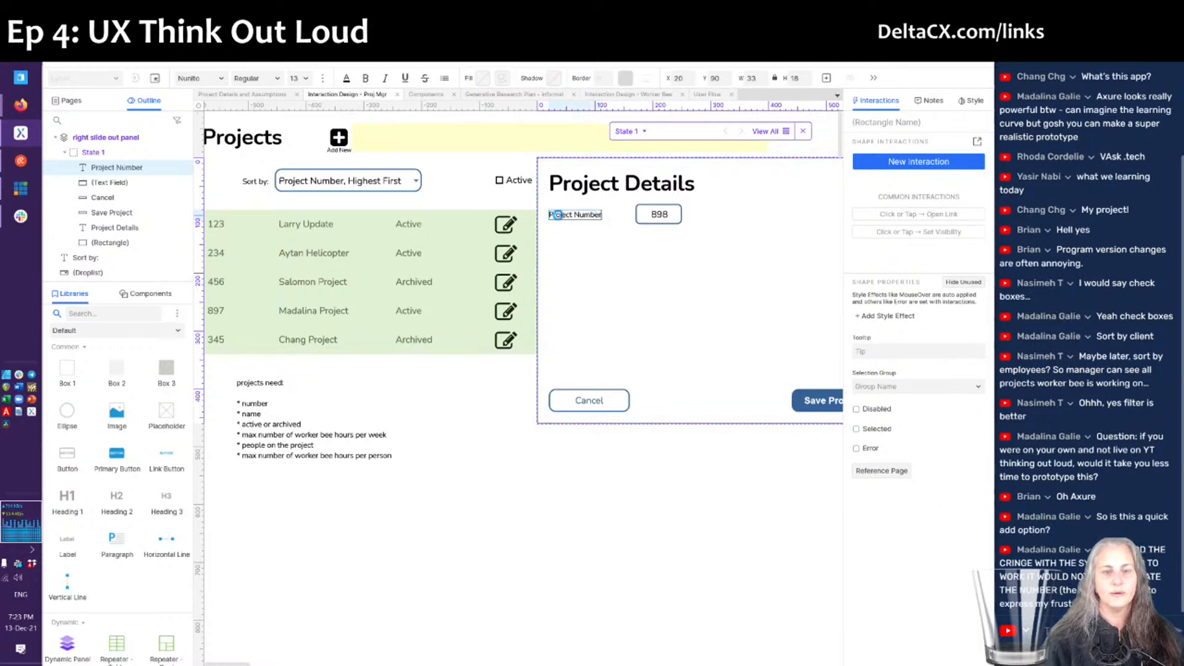
{"action": "key", "text": "Escape"}
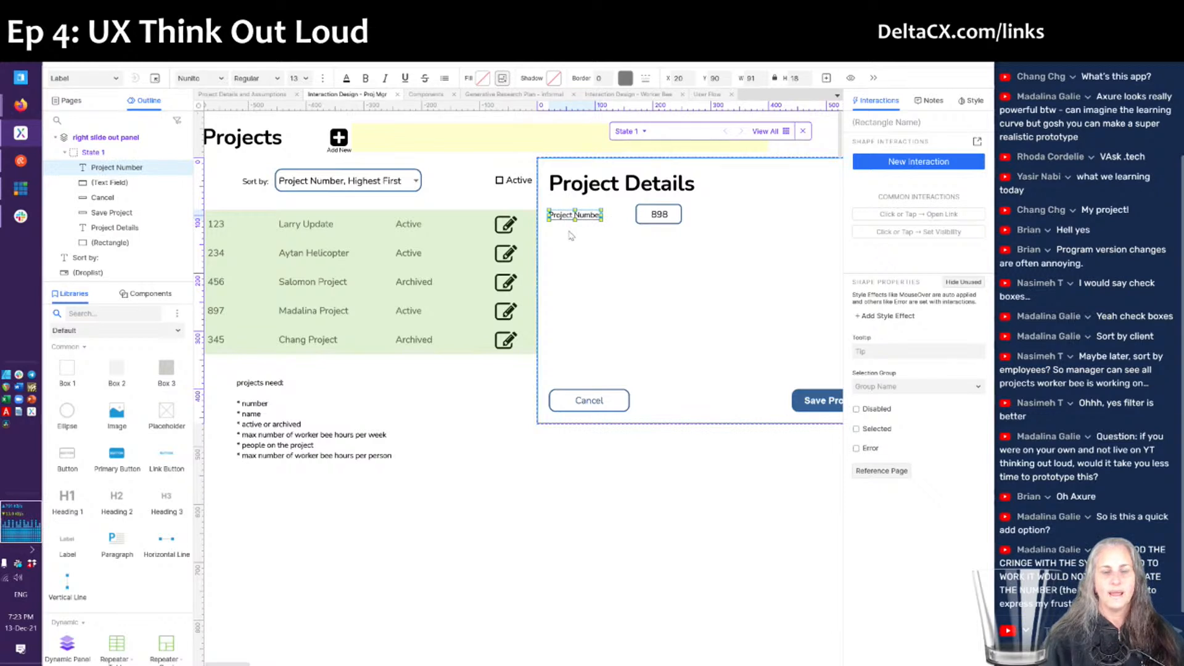
{"action": "left_click", "coordinate": [638, 217], "text": "shift"}
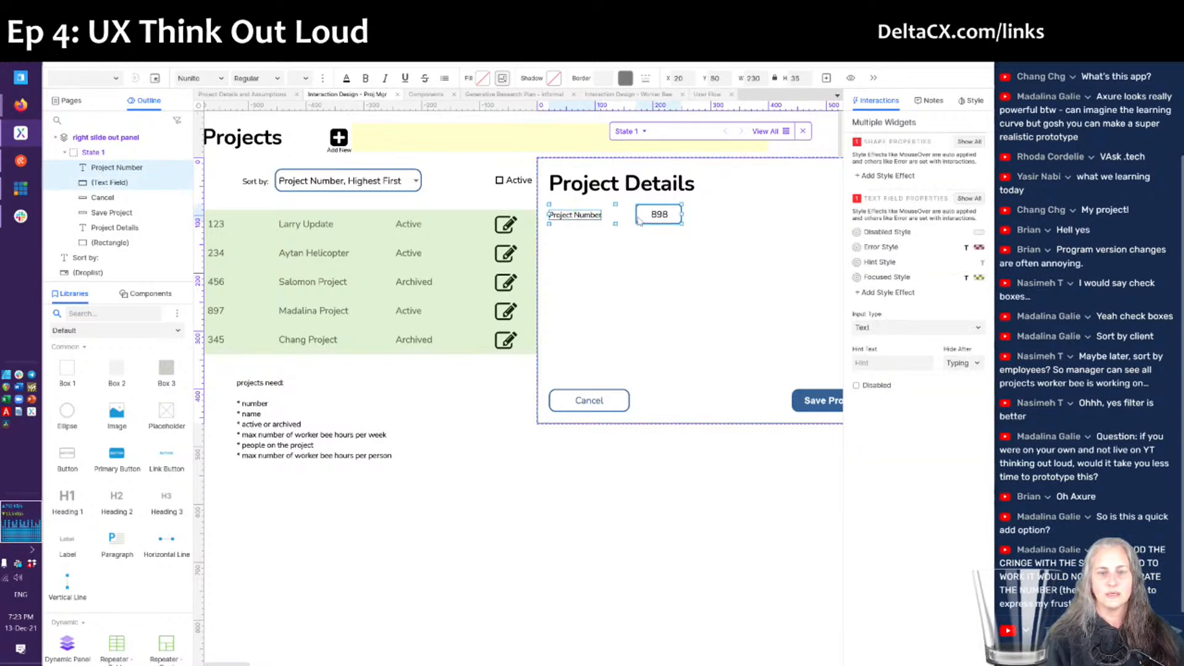
{"action": "left_click_drag", "start_coordinate": [639, 221], "coordinate": [658, 249]}
- Rename the copied label to 'Project Name' and clear the 898 value from its field
{"action": "double_click", "coordinate": [579, 244]}
{"action": "key", "text": "Escape"}
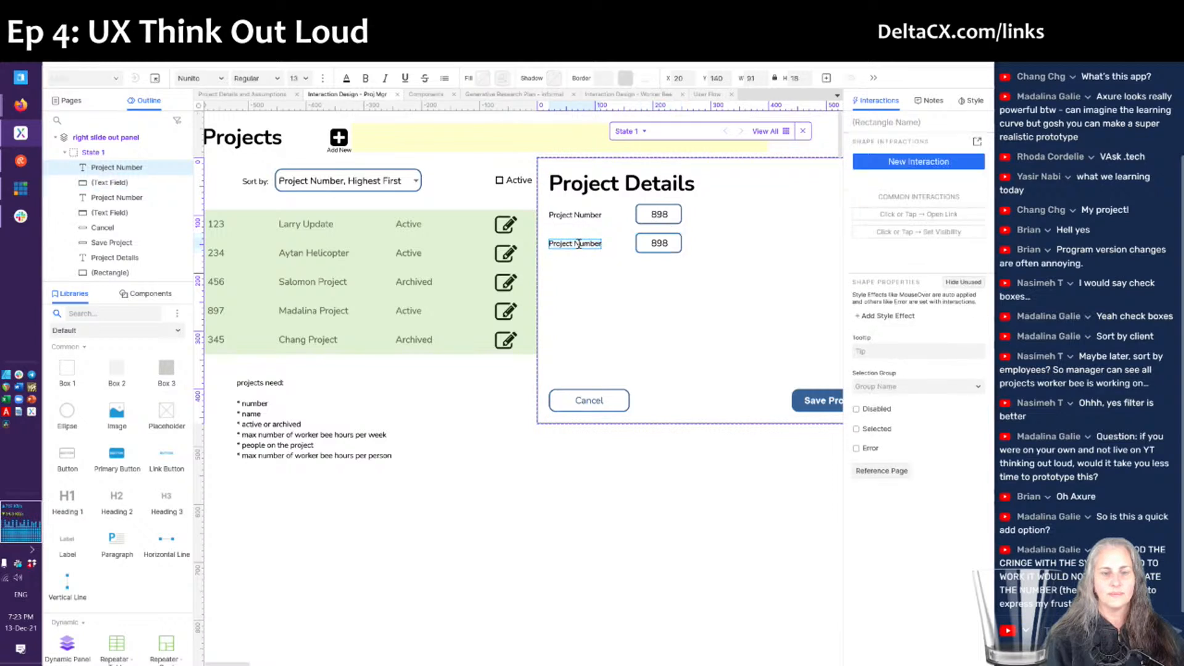
{"action": "double_click", "coordinate": [578, 244]}
{"action": "type", "text": "Name"}
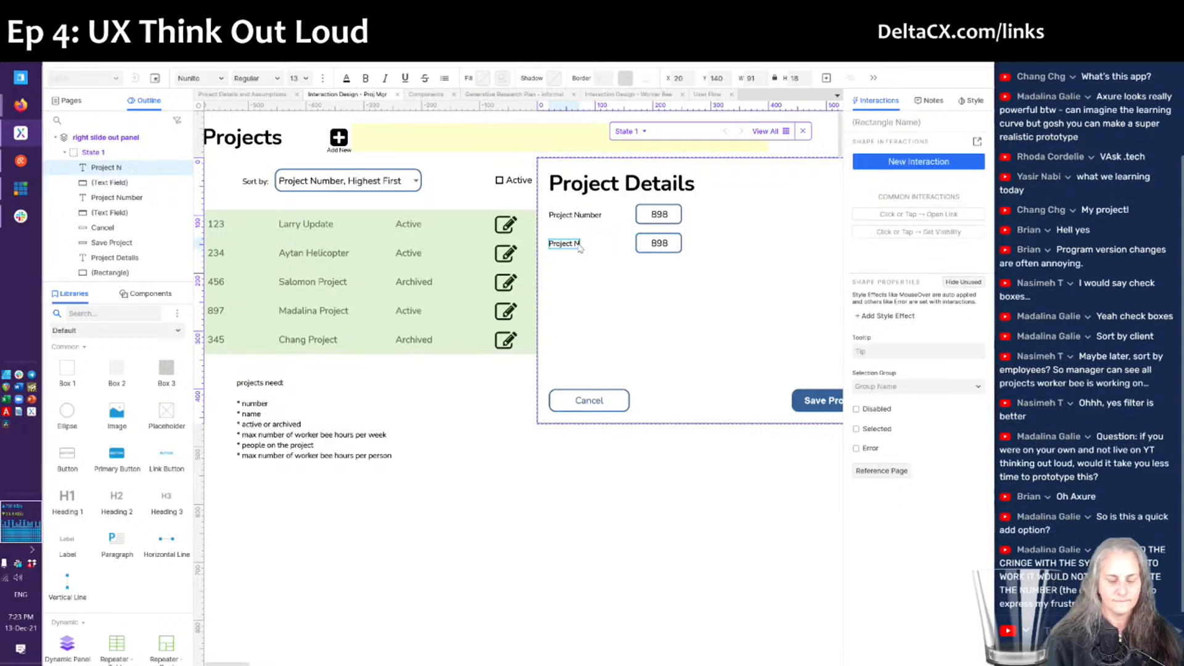
{"action": "double_click", "coordinate": [656, 245]}
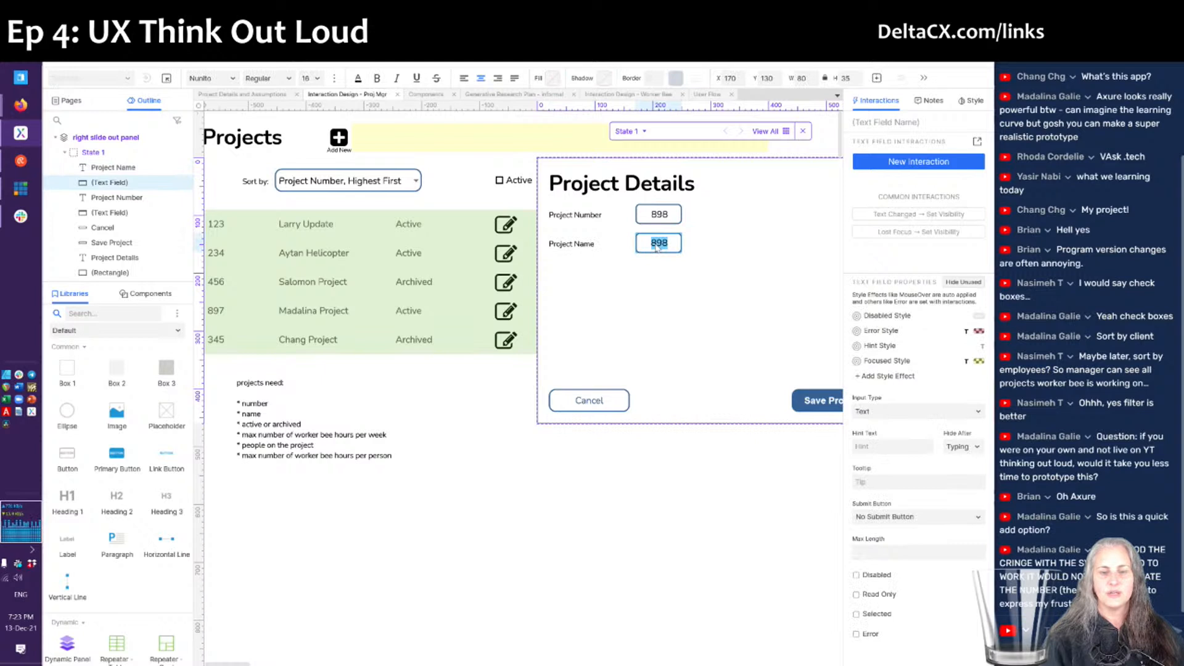
{"action": "key", "text": "BackSpace"}
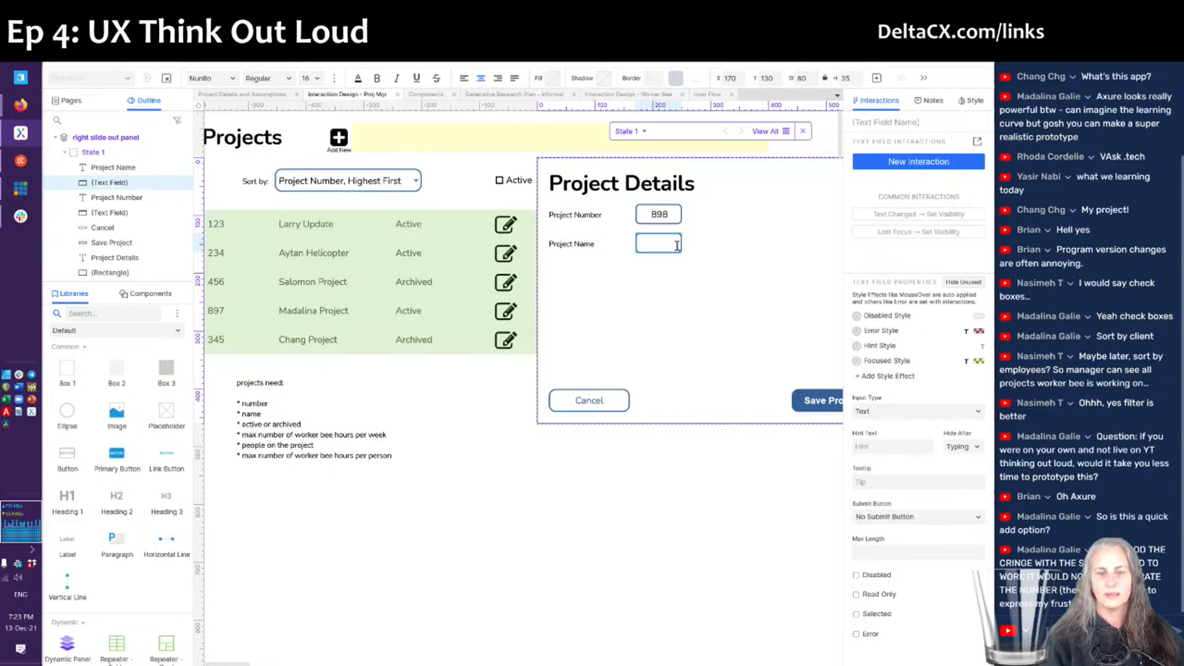
{"action": "left_click", "coordinate": [680, 285]}
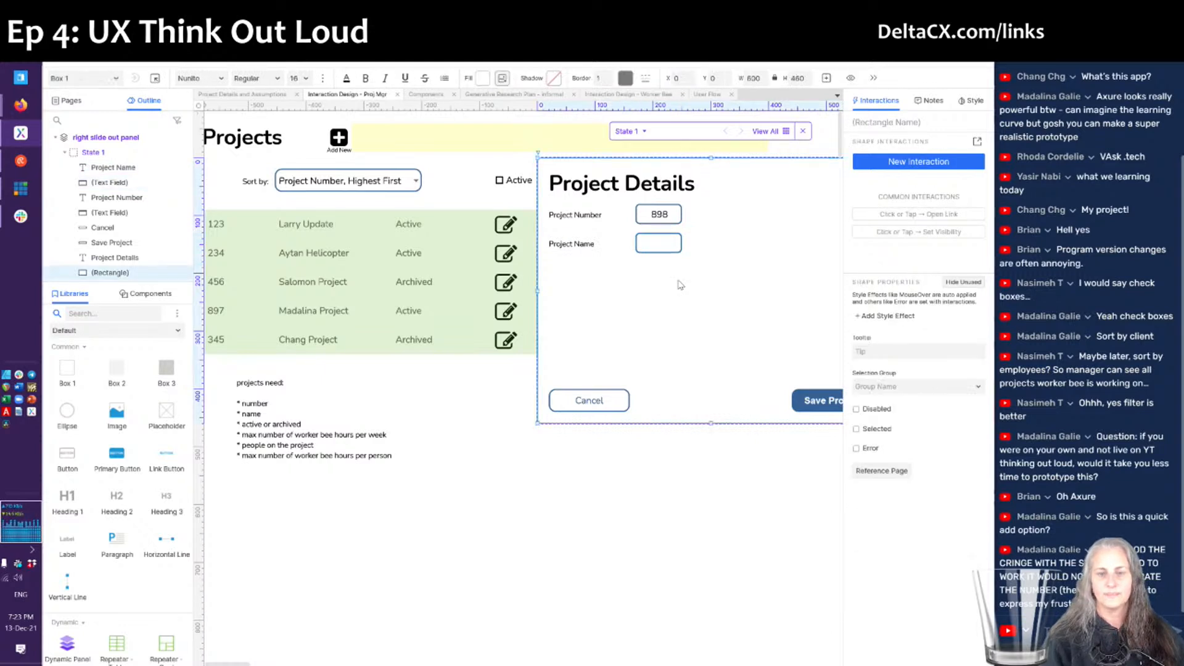
- Widen the Project Name input field from 80 to 260
{"action": "left_click", "coordinate": [675, 246]}
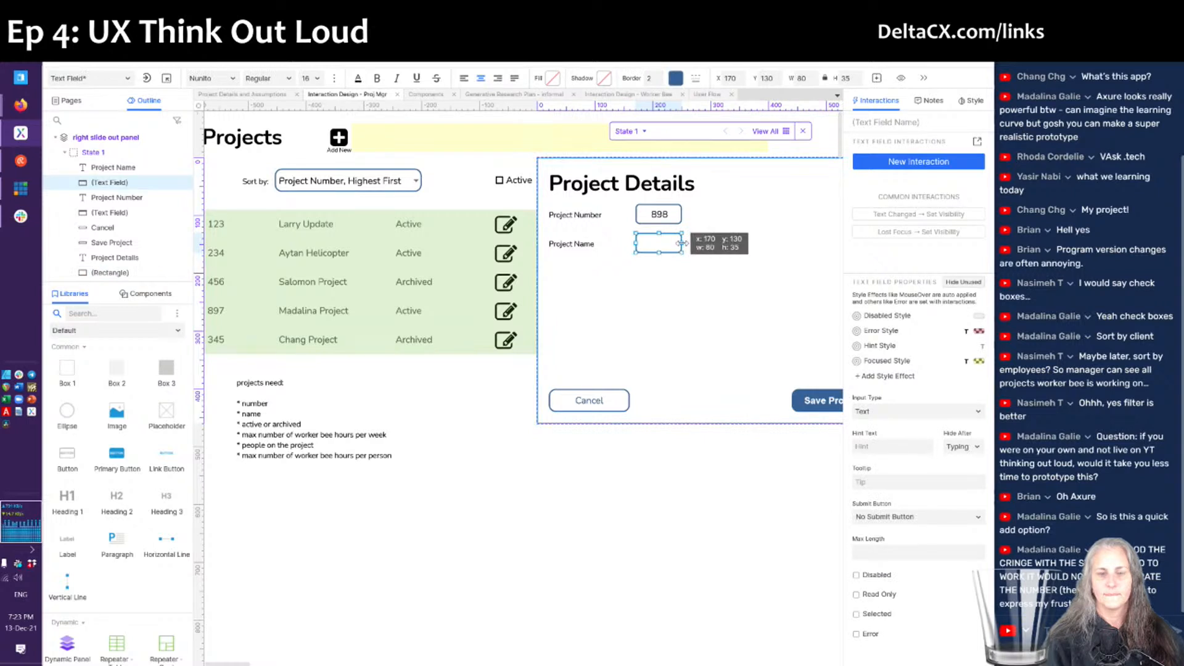
{"action": "left_click_drag", "start_coordinate": [682, 243], "coordinate": [788, 258]}
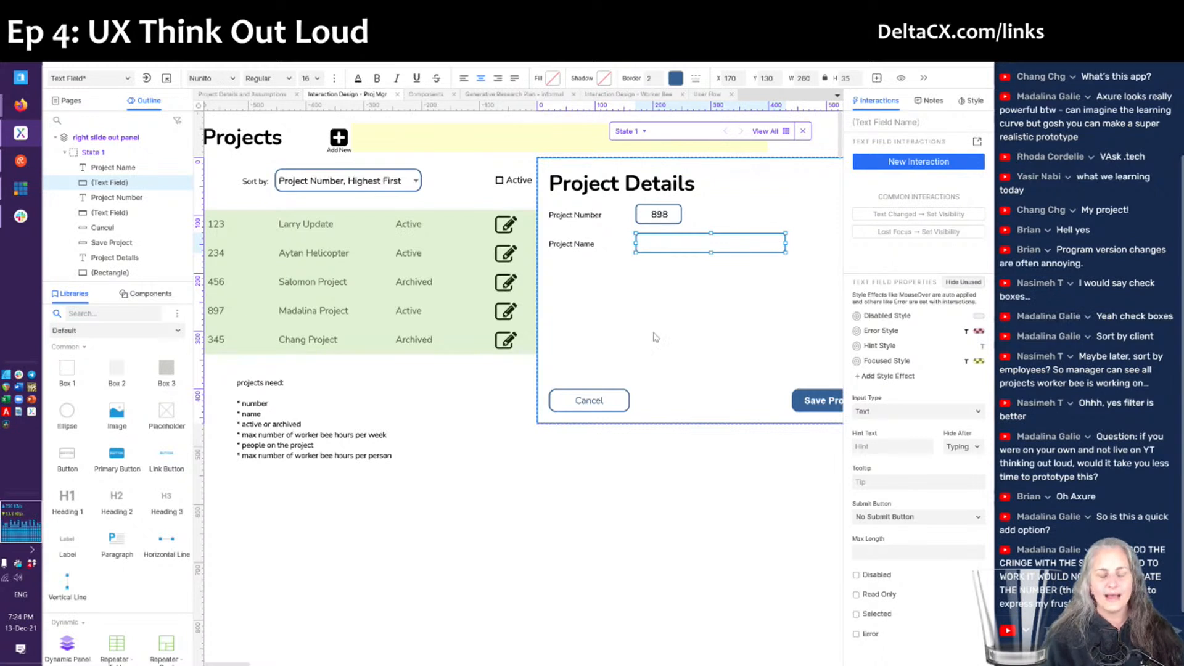
{"action": "left_click", "coordinate": [645, 233]}
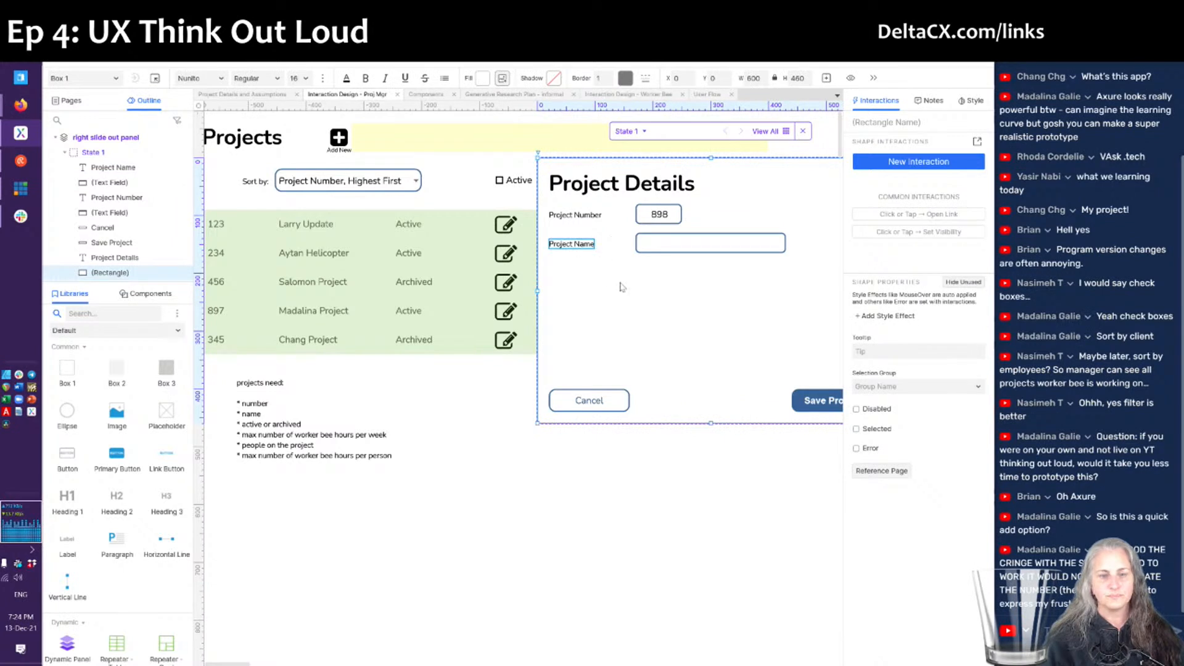
- Duplicate the Project Number label and 898 field and place the copy below Project Name
{"action": "left_click", "coordinate": [590, 219]}
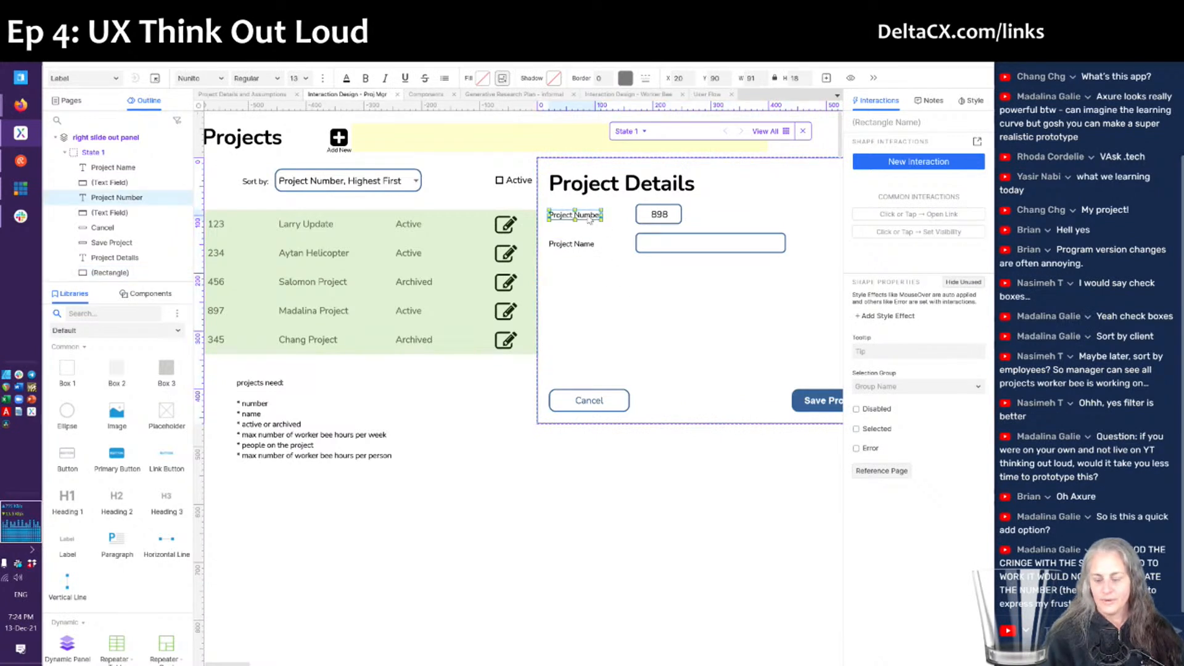
{"action": "left_click", "coordinate": [641, 223], "text": "ctrl"}
{"action": "key", "text": "ctrl+d"}
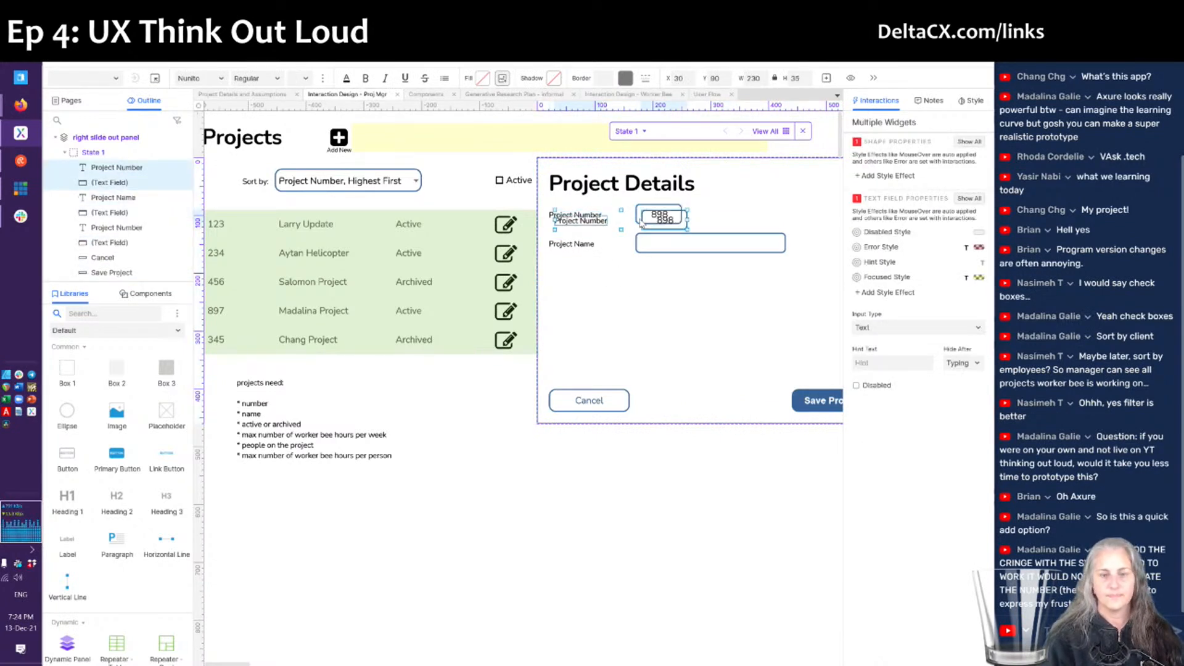
{"action": "left_click_drag", "start_coordinate": [648, 222], "coordinate": [642, 278]}
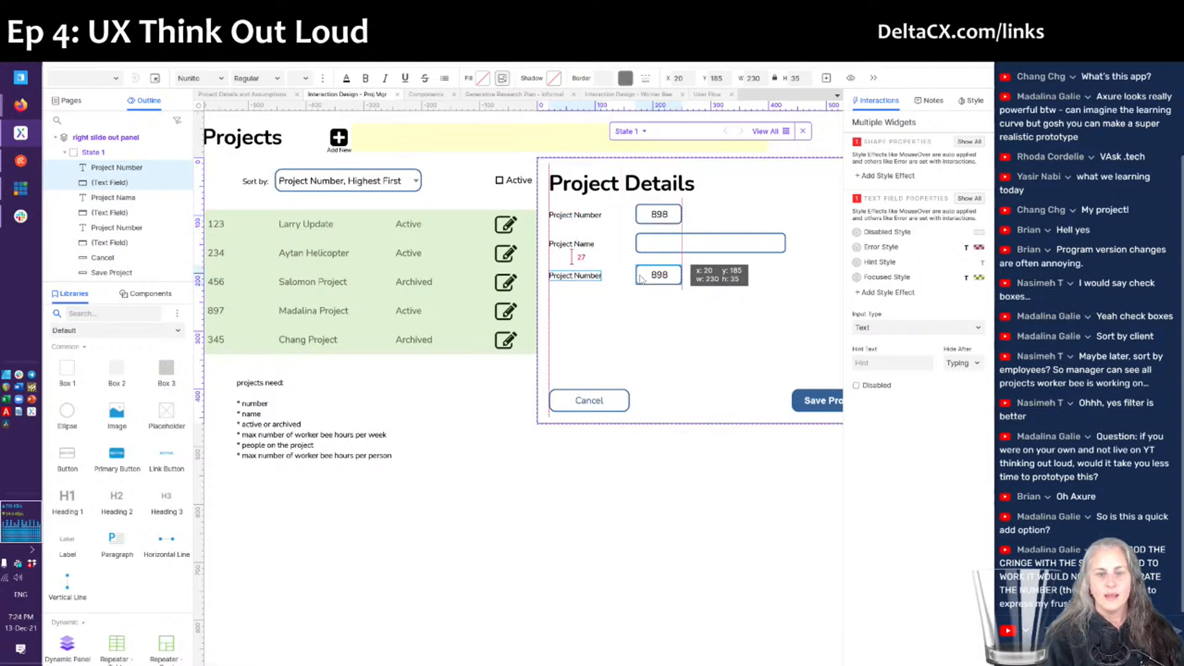
{"action": "left_click_drag", "start_coordinate": [641, 278], "coordinate": [642, 277]}
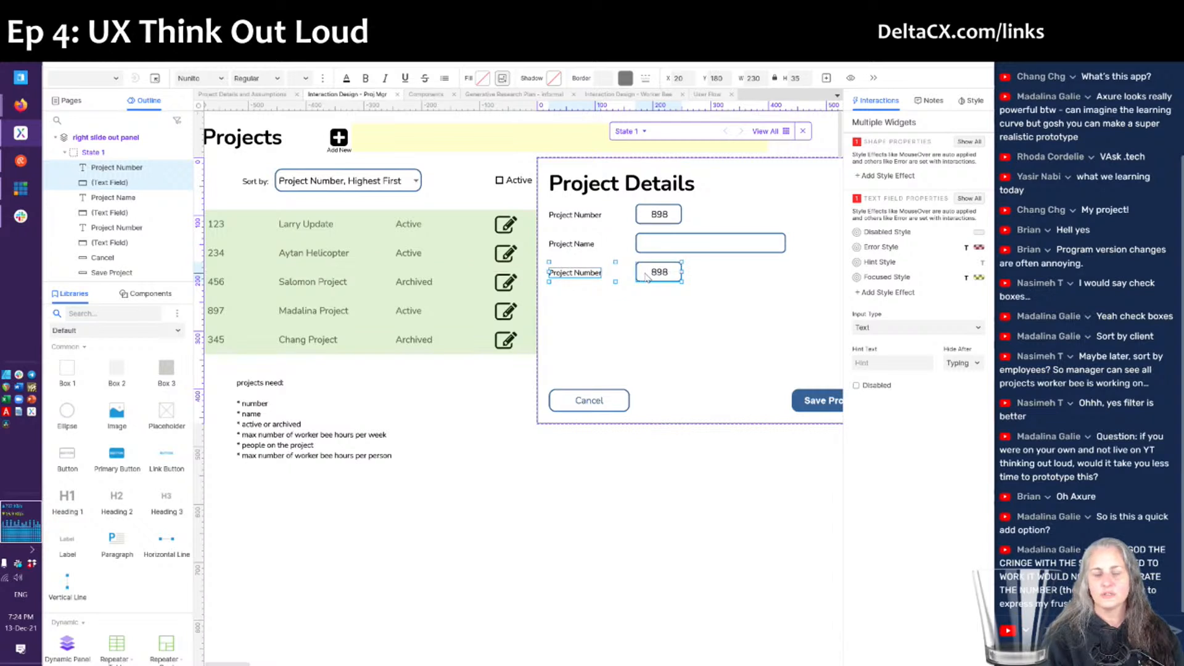
- Relabel the copied row 'Total Hrs Per Week'
{"action": "left_click", "coordinate": [642, 277]}
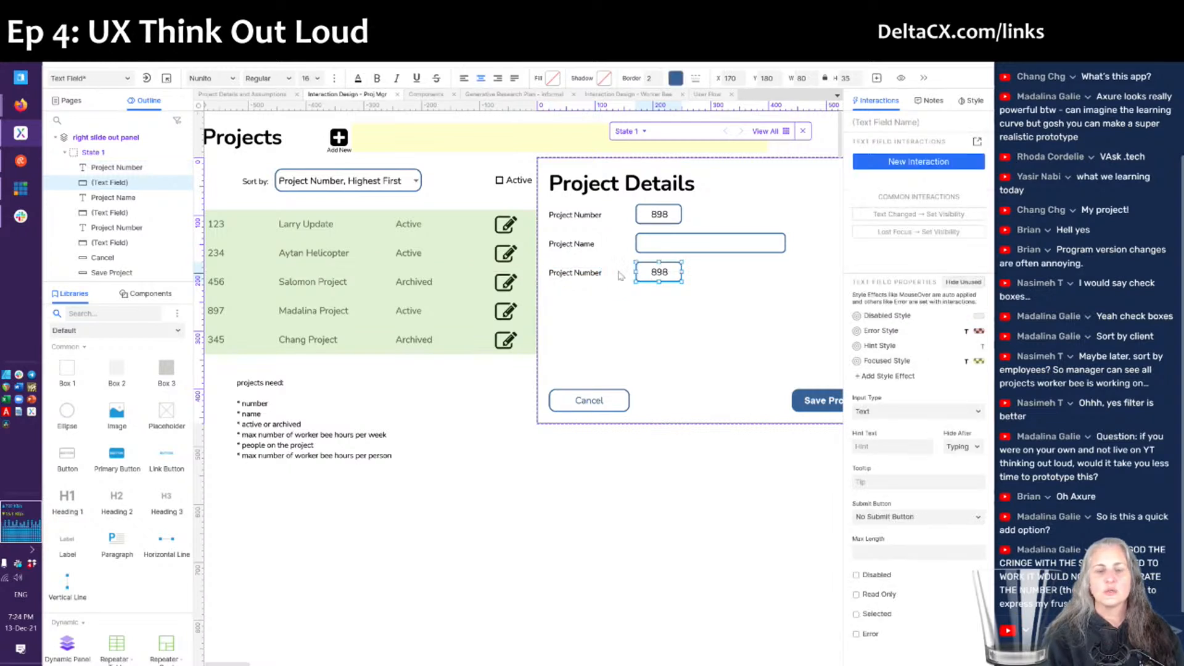
{"action": "double_click", "coordinate": [581, 274]}
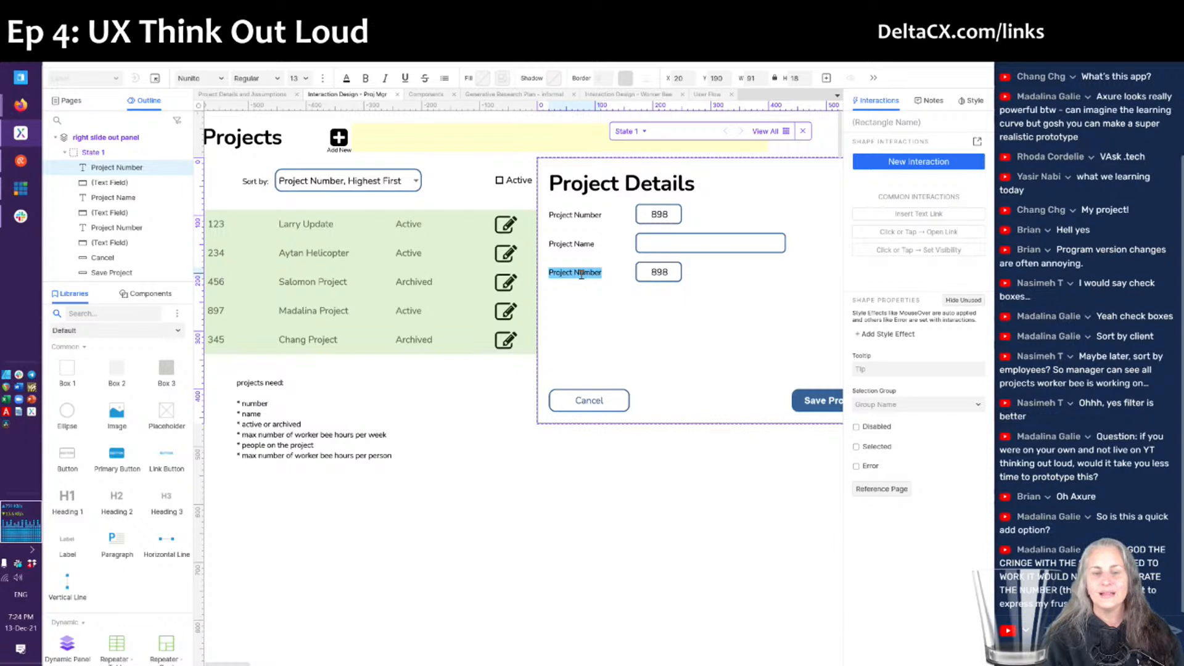
{"action": "type", "text": "Hrs"}
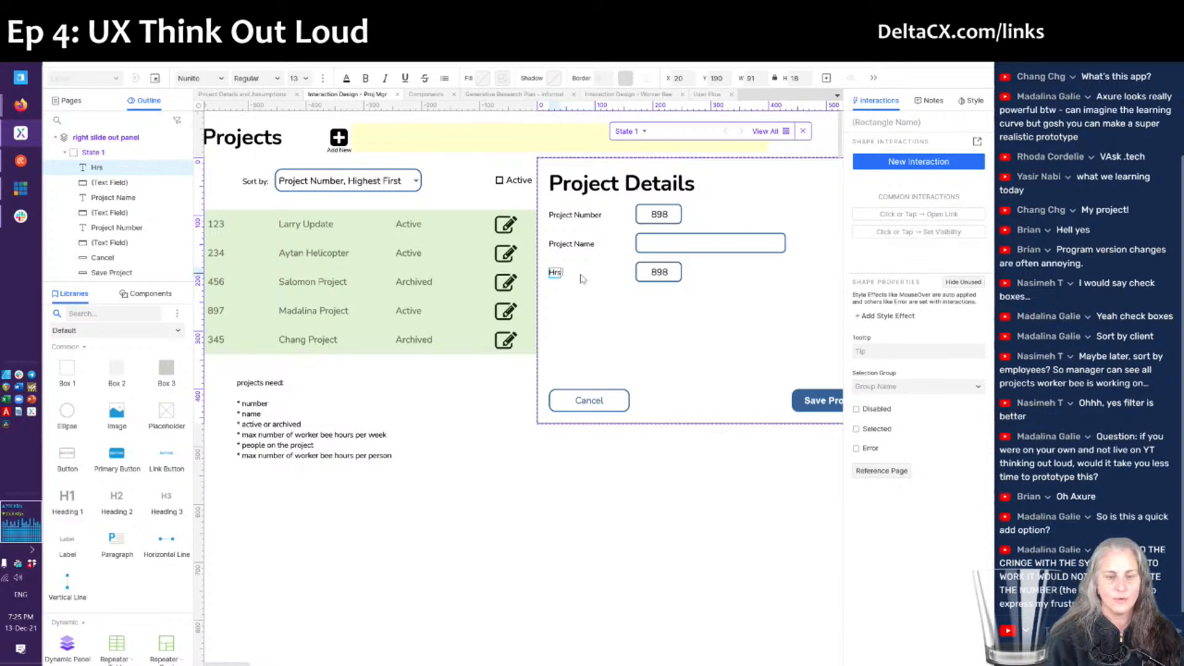
{"action": "type", "text": " Per Week"}
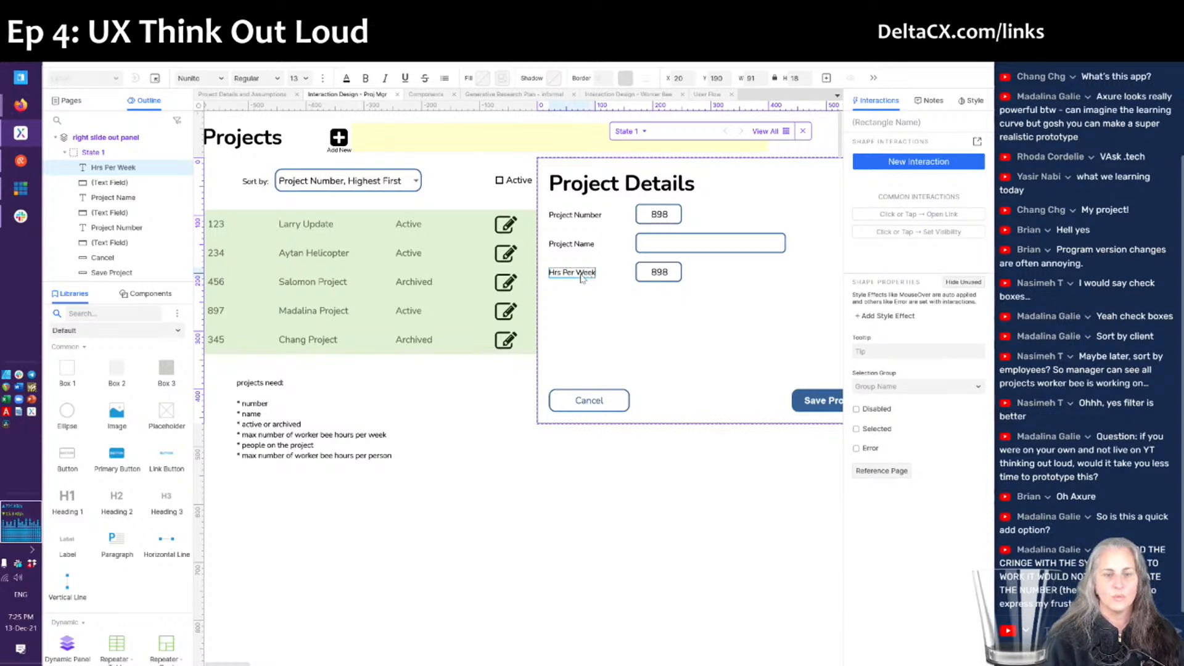
{"action": "key", "text": "Escape"}
{"action": "double_click", "coordinate": [582, 277]}
{"action": "key", "text": "Home"}
{"action": "type", "text": "Total"}
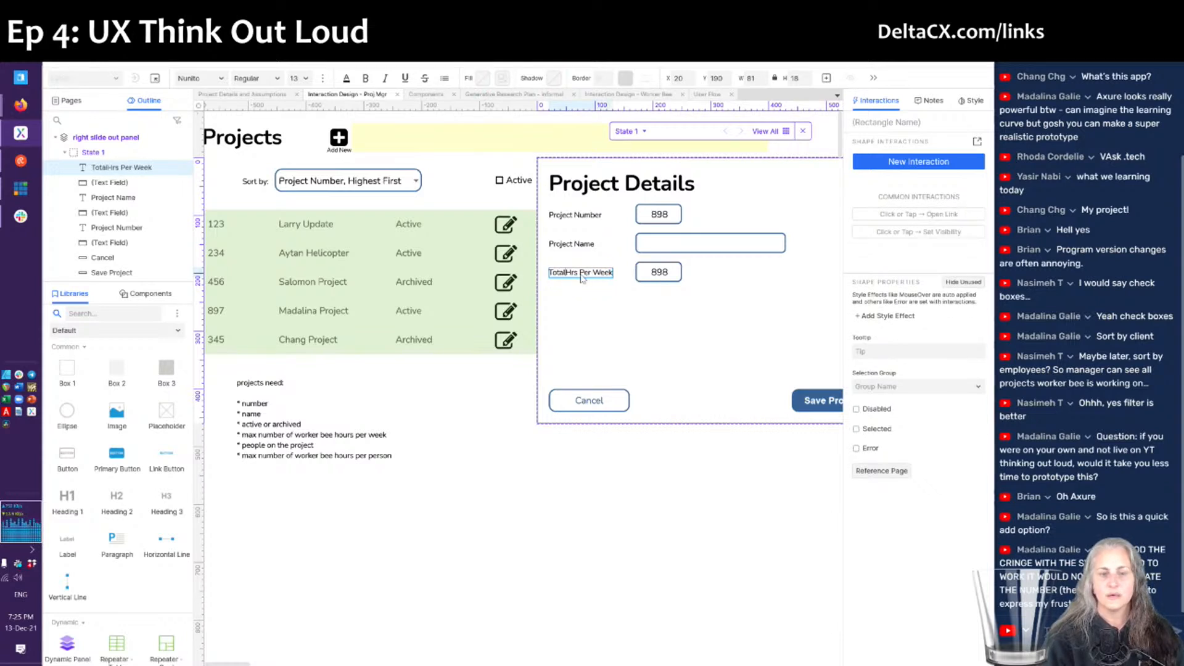
{"action": "key", "text": "Escape"}
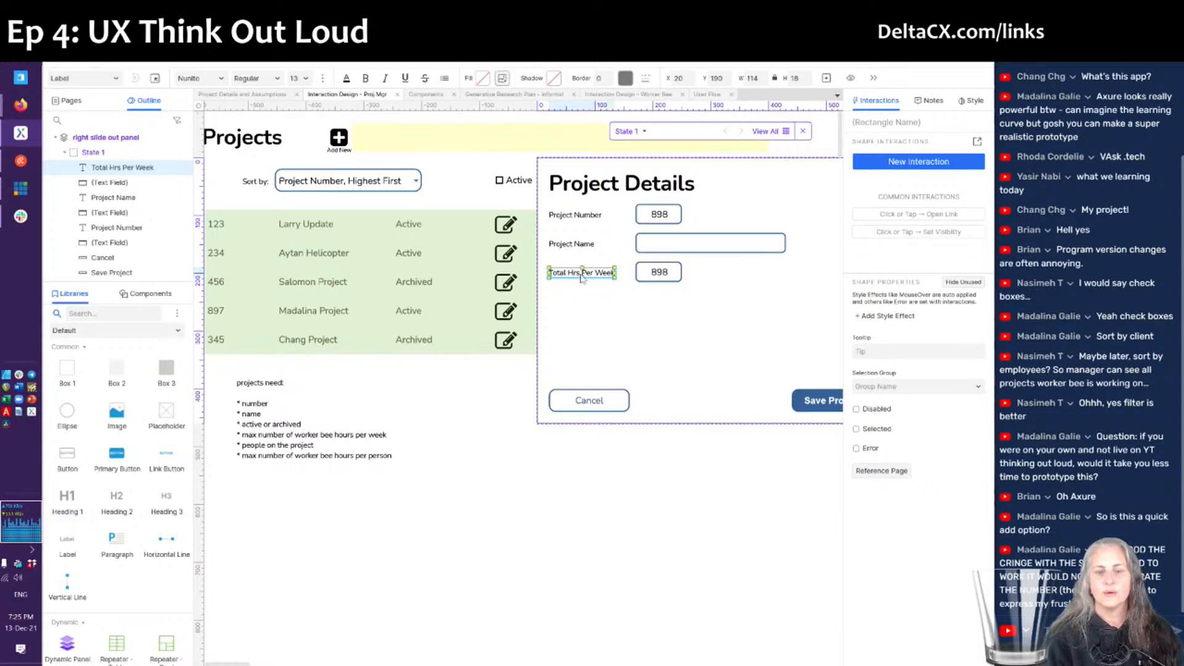
- Change the Total Hrs Per Week field value from 898 to 240
{"action": "double_click", "coordinate": [659, 272]}
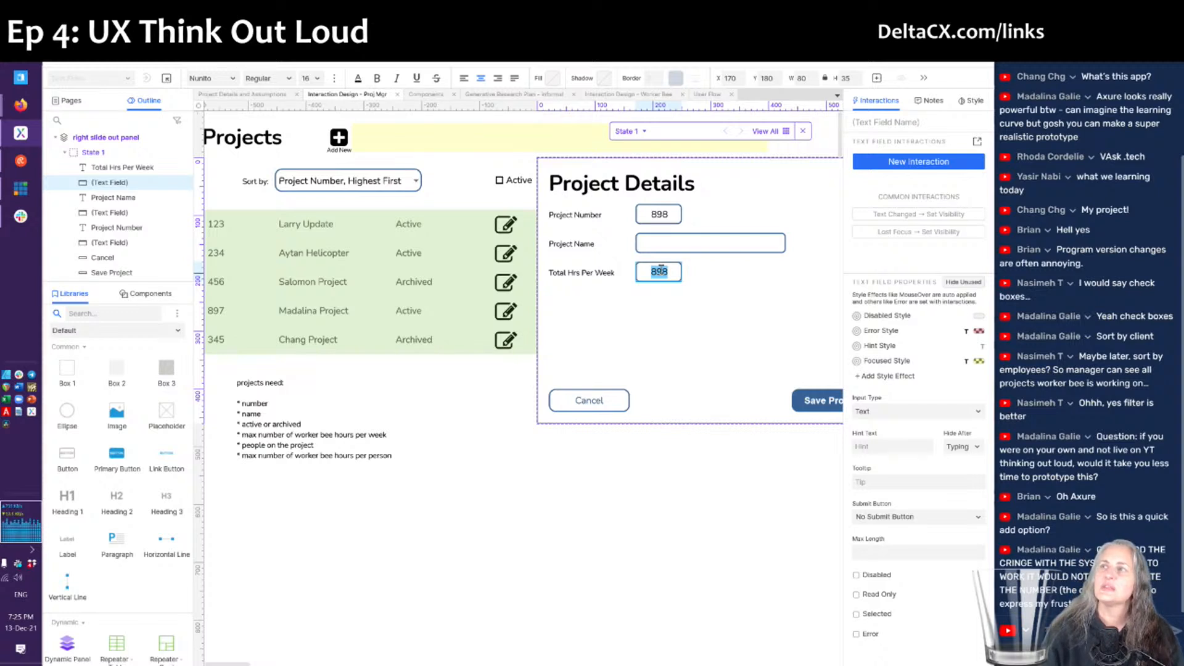
{"action": "type", "text": "240"}
{"action": "key", "text": "Escape"}
{"action": "left_click", "coordinate": [671, 323]}
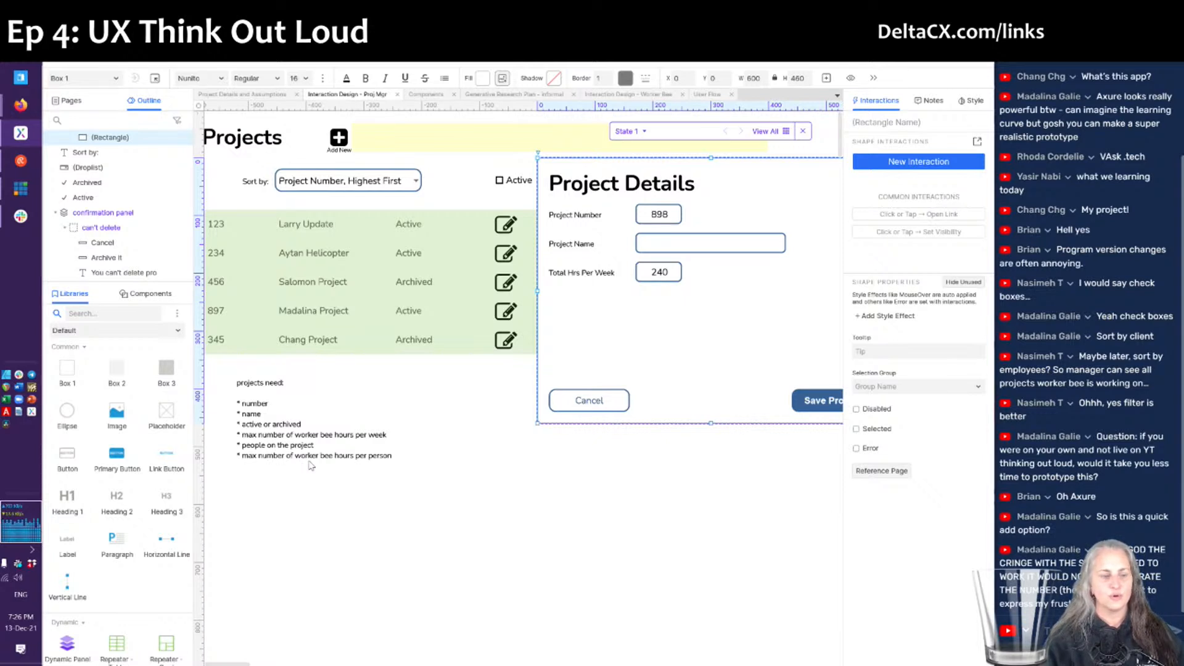
- Duplicate the Total Hrs Per Week label below its row and retitle it 'Project Staff'
{"action": "left_click", "coordinate": [582, 272]}
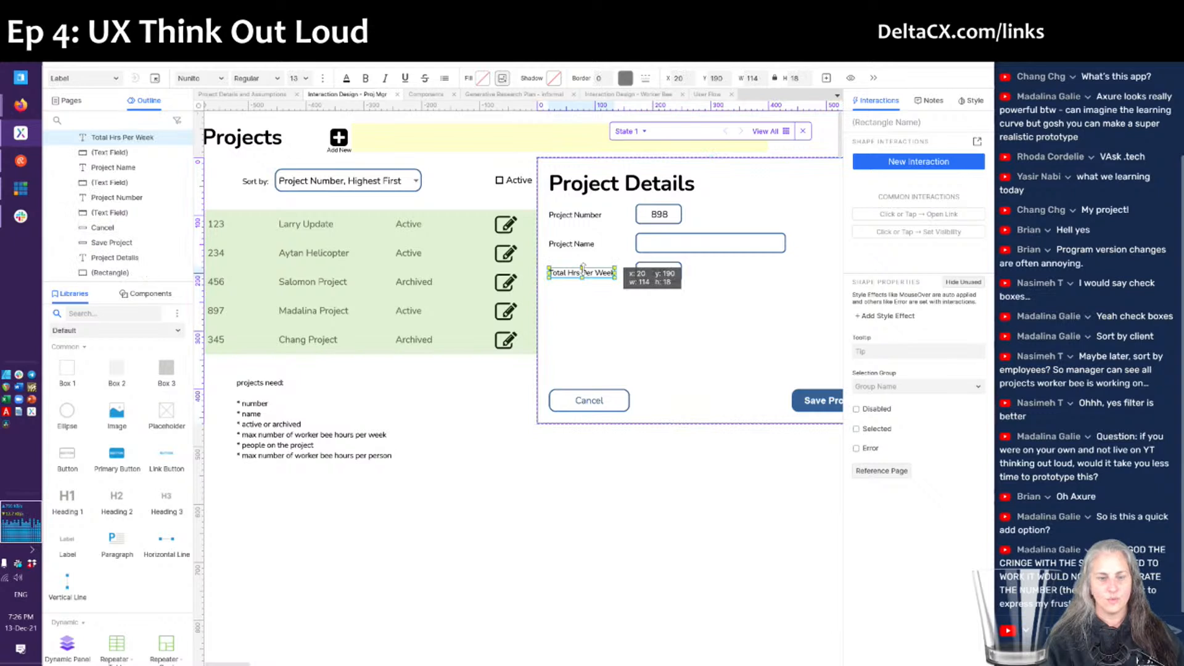
{"action": "key", "text": "ctrl+d"}
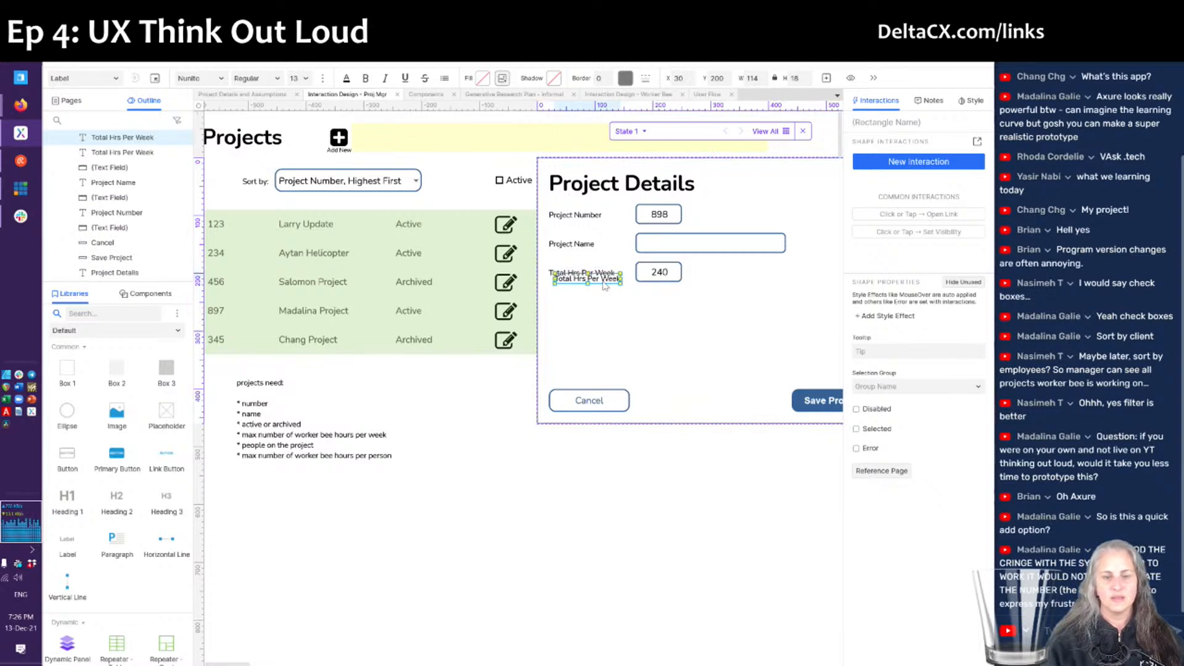
{"action": "left_click_drag", "start_coordinate": [603, 285], "coordinate": [598, 311]}
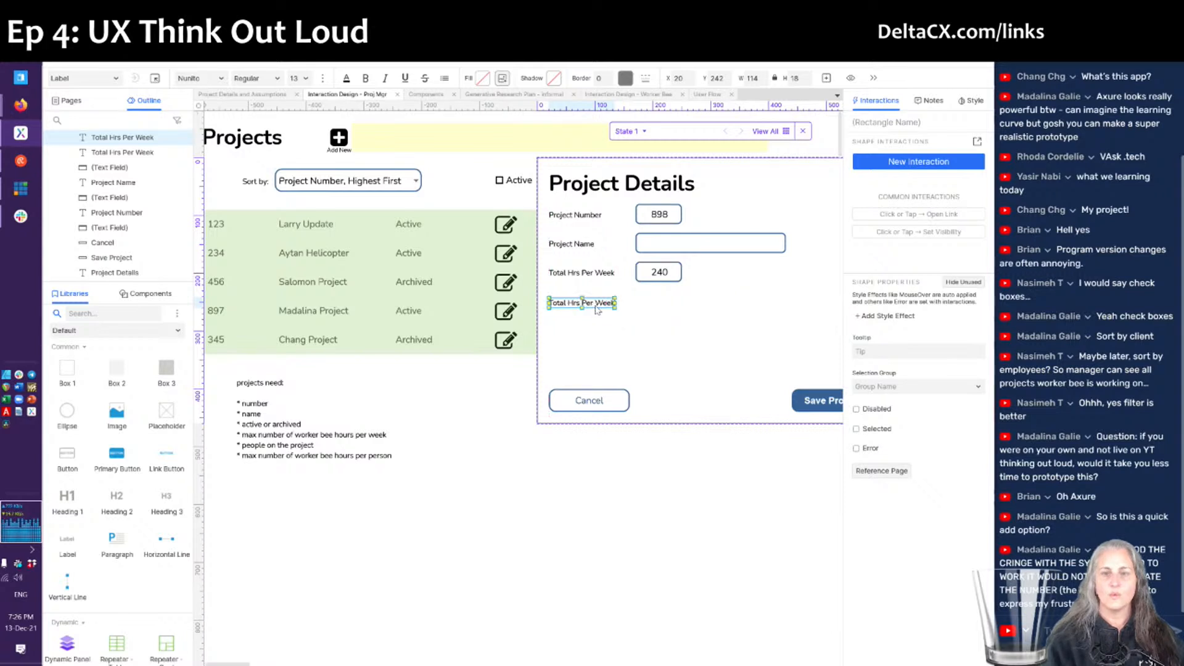
{"action": "type", "text": "Pr"}
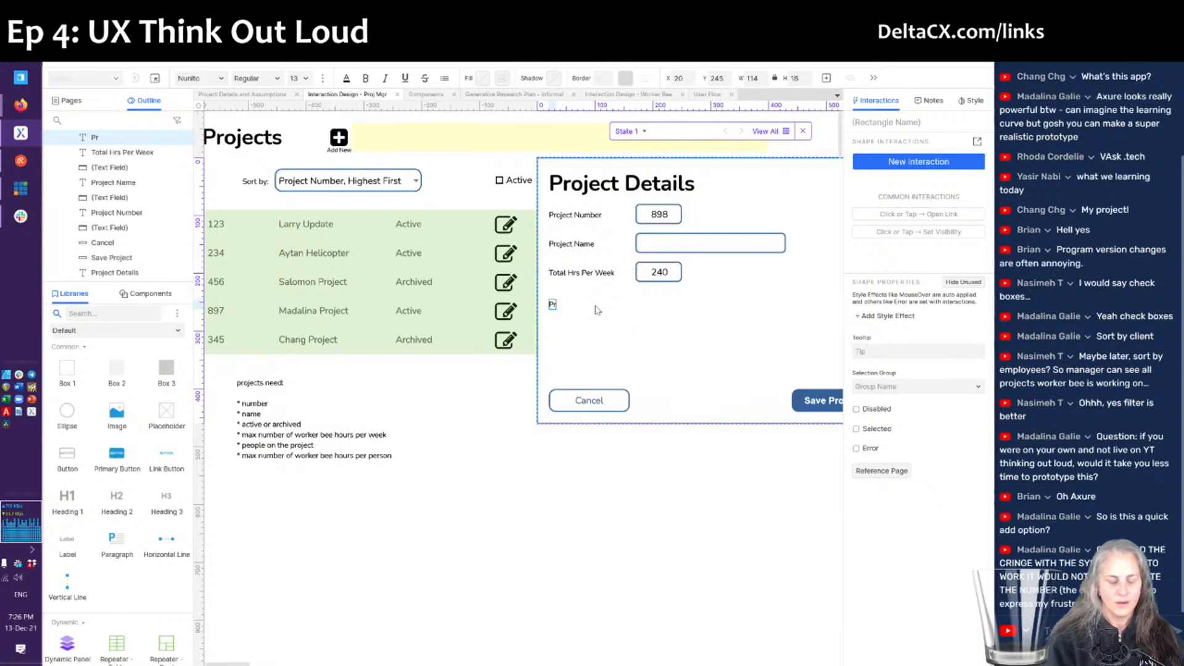
{"action": "type", "text": "oject Staff"}
{"action": "key", "text": "Escape"}
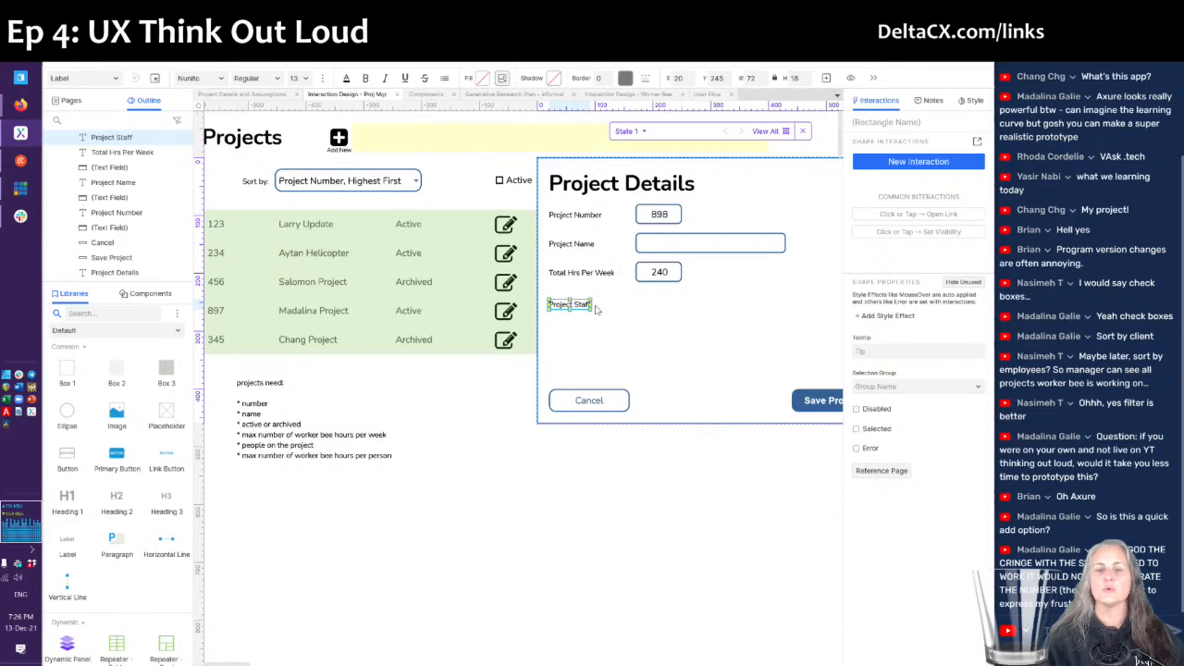
{"action": "left_click", "coordinate": [594, 363]}
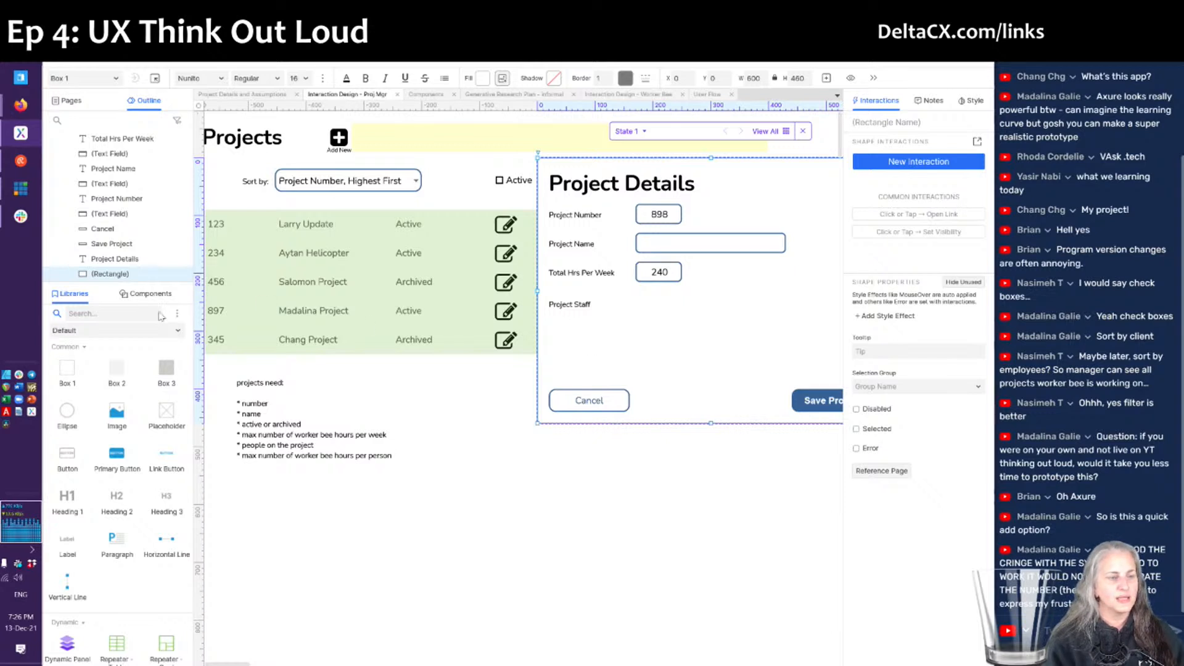
- Drag a Predictive Search widget from the Sample Form Patterns library below the Project Details panel
{"action": "left_click", "coordinate": [122, 335]}
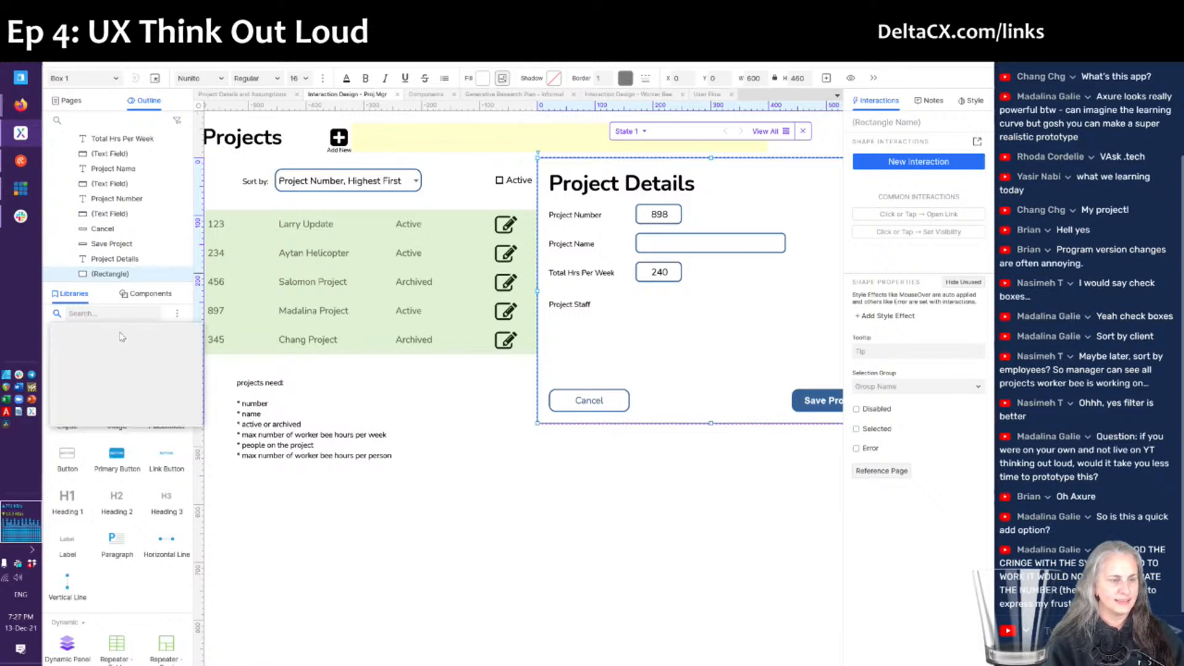
{"action": "left_click", "coordinate": [111, 411]}
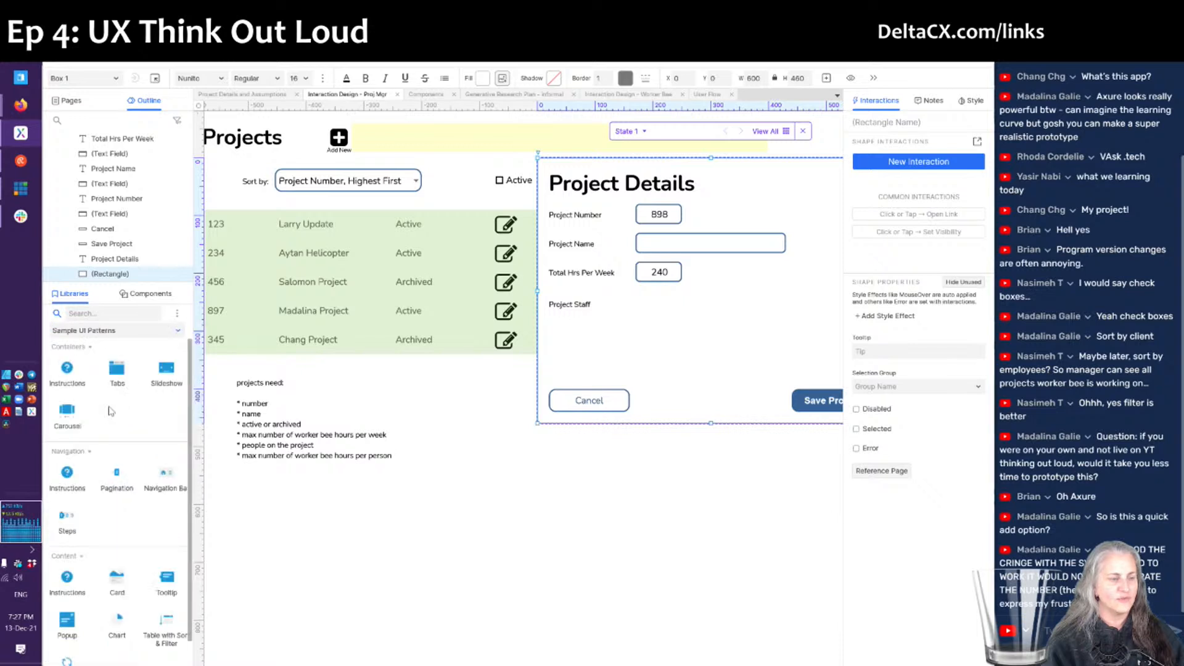
{"action": "scroll", "coordinate": [140, 431], "scroll_direction": "down", "scroll_amount": 1}
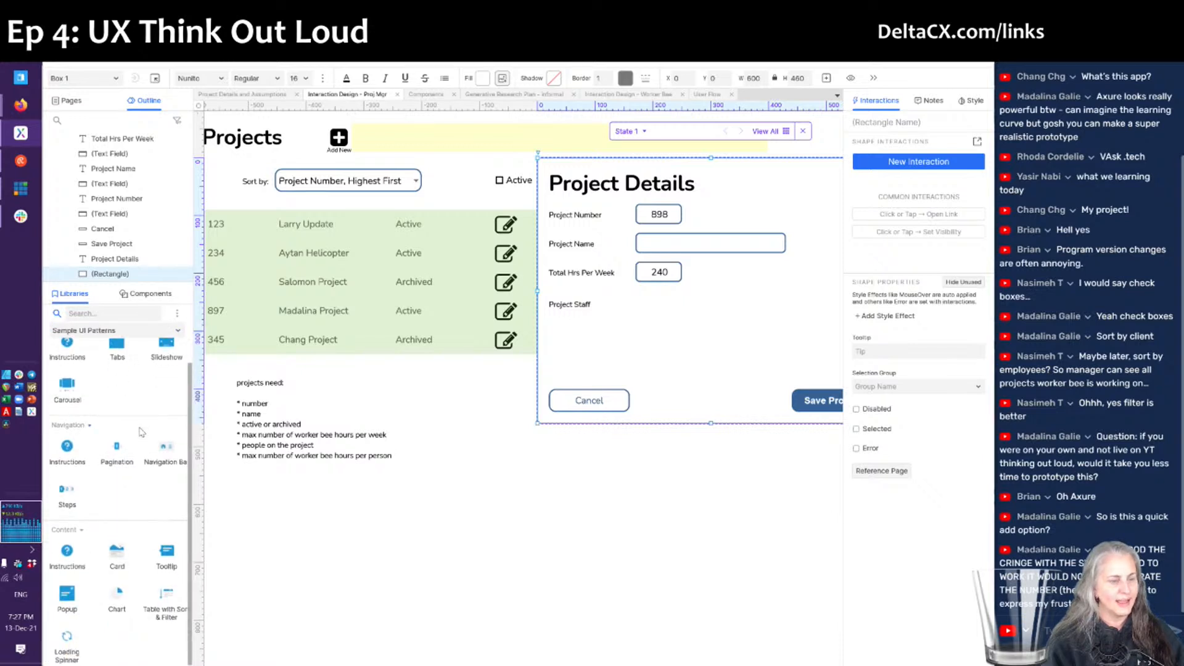
{"action": "scroll", "coordinate": [141, 432], "scroll_direction": "up", "scroll_amount": 1}
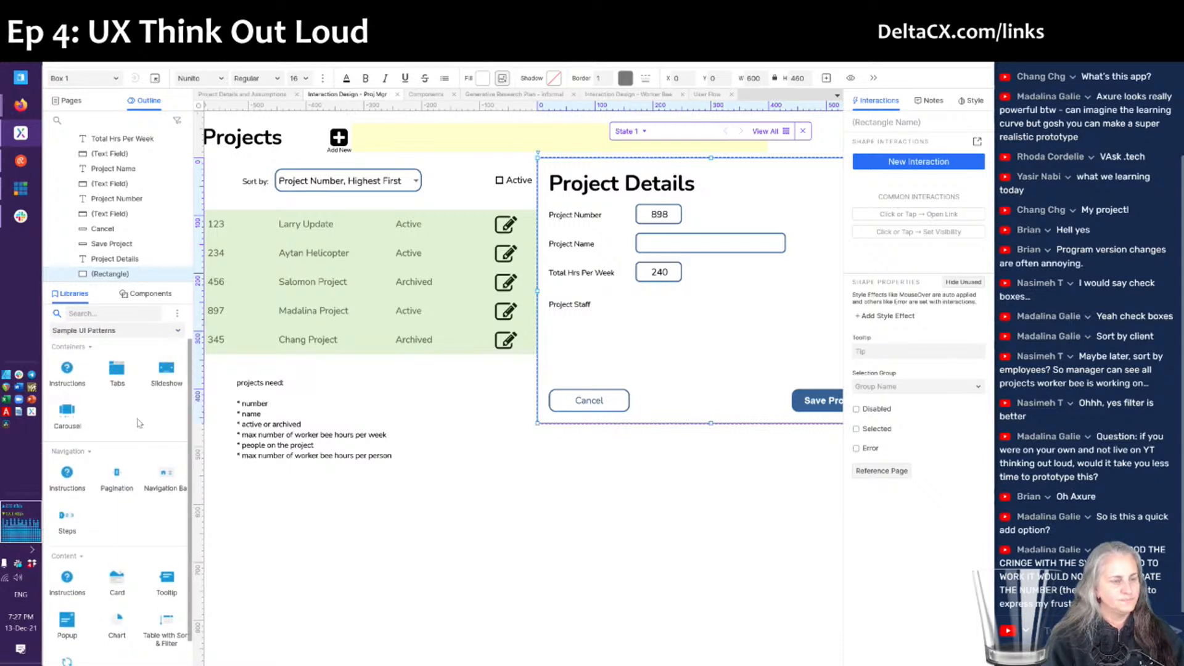
{"action": "left_click", "coordinate": [96, 331]}
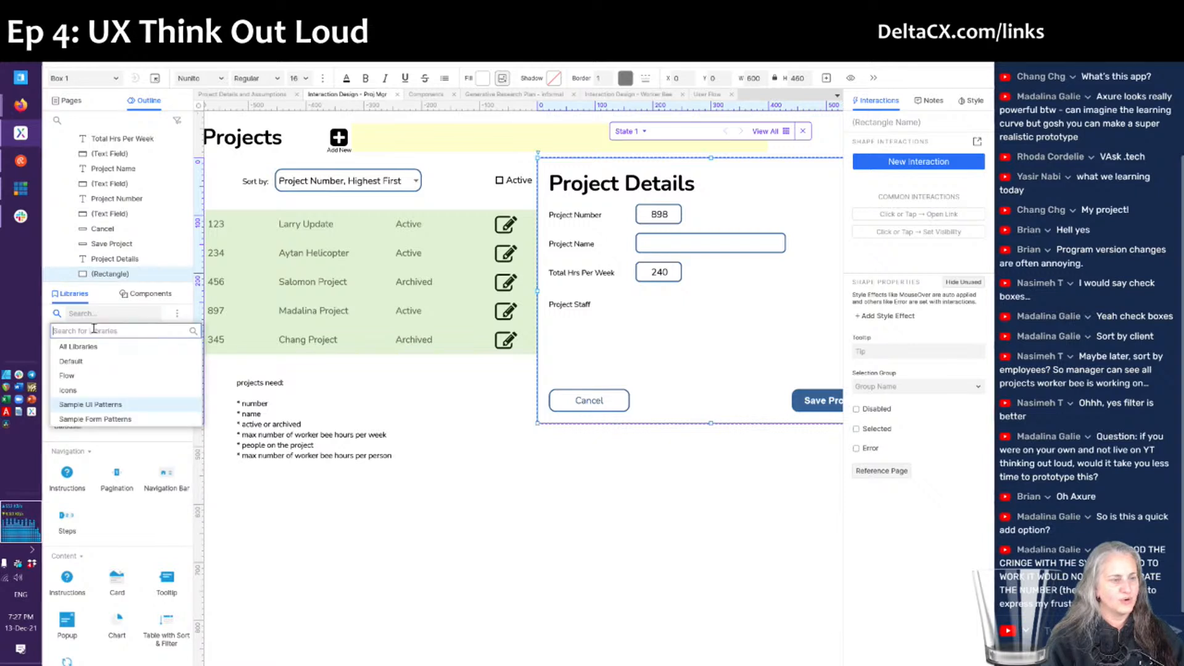
{"action": "left_click", "coordinate": [99, 421]}
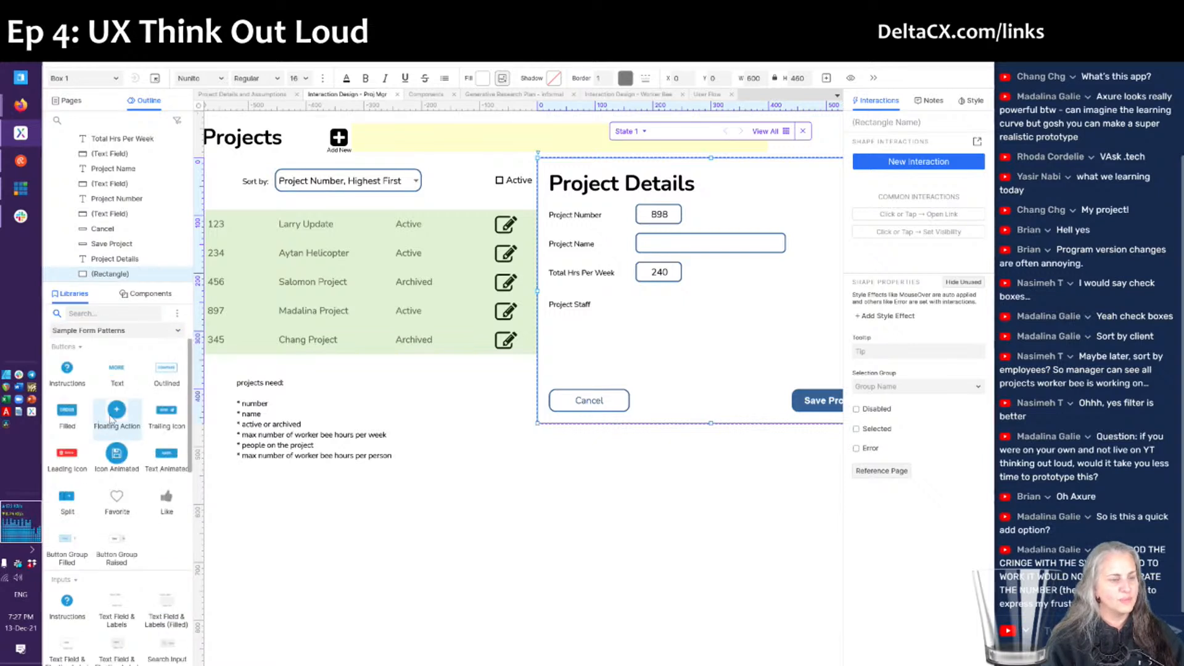
{"action": "scroll", "coordinate": [140, 438], "scroll_direction": "down", "scroll_amount": 10}
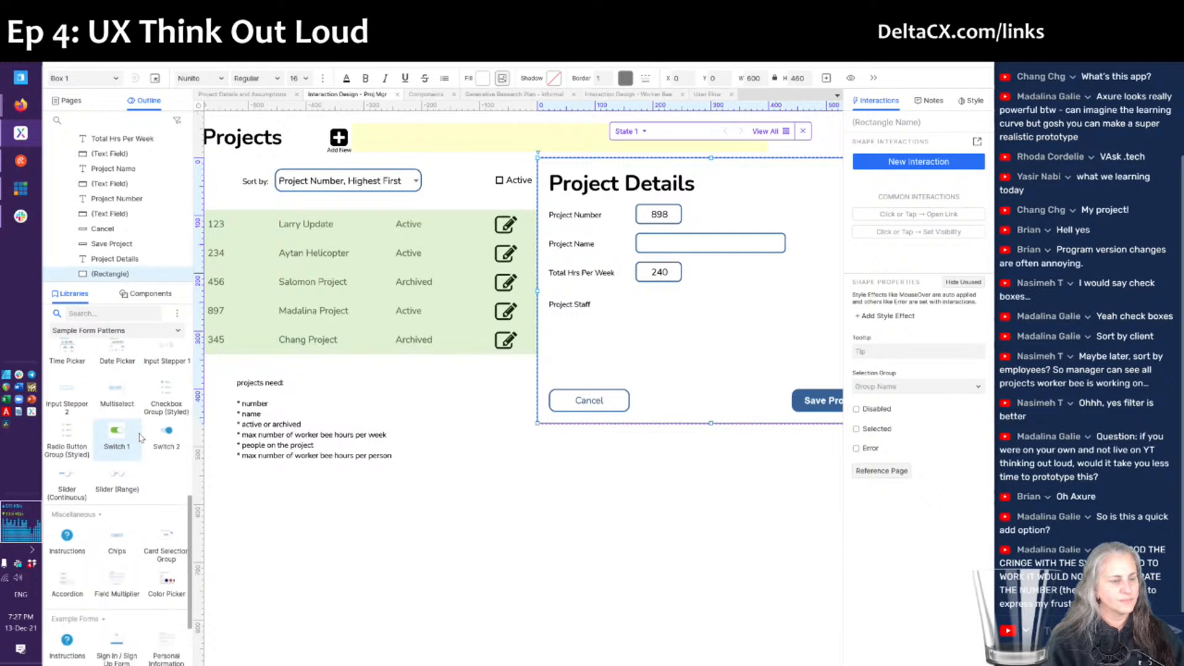
{"action": "scroll", "coordinate": [141, 437], "scroll_direction": "down", "scroll_amount": 3}
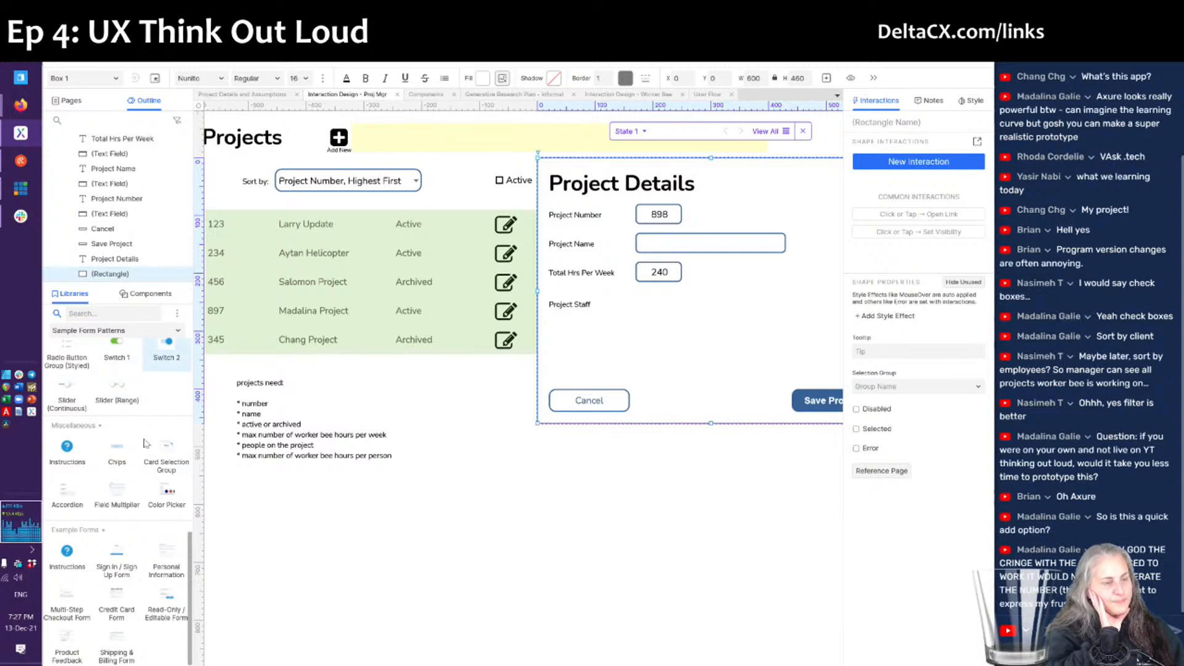
{"action": "scroll", "coordinate": [146, 443], "scroll_direction": "up", "scroll_amount": 1}
{"action": "scroll", "coordinate": [146, 442], "scroll_direction": "up", "scroll_amount": 5}
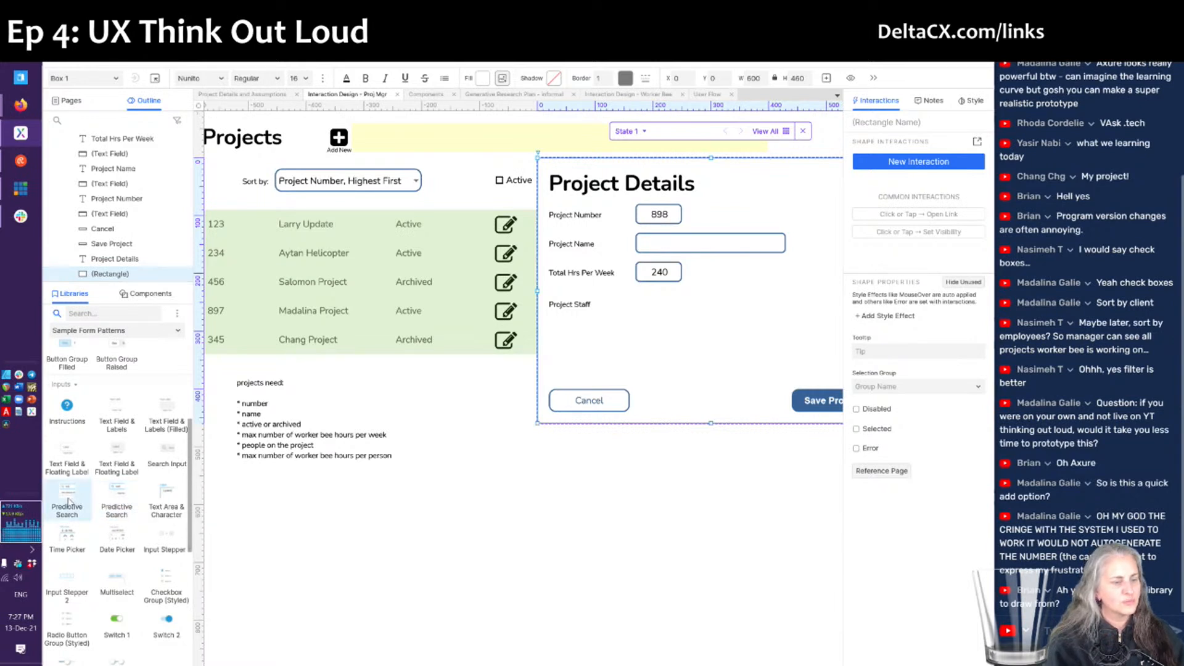
{"action": "left_click_drag", "start_coordinate": [69, 501], "coordinate": [476, 473]}
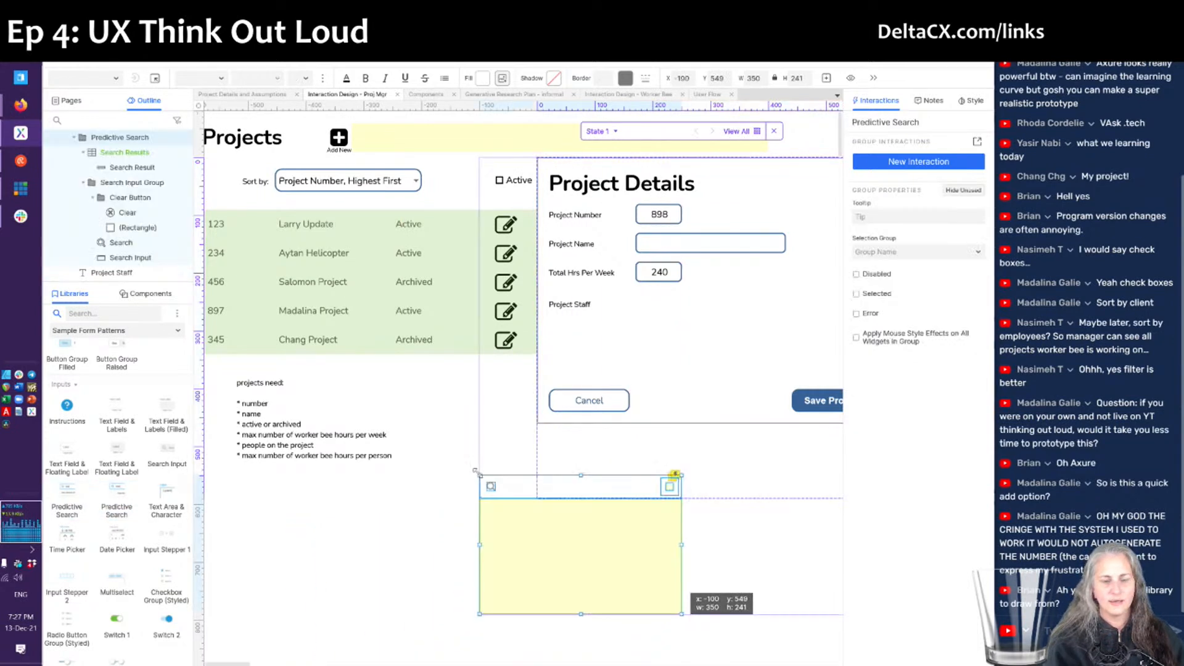
- Open the search results data and replace the first two placeholder names with staff members' names
{"action": "left_click", "coordinate": [459, 512]}
{"action": "left_click", "coordinate": [559, 534]}
{"action": "double_click", "coordinate": [561, 533]}
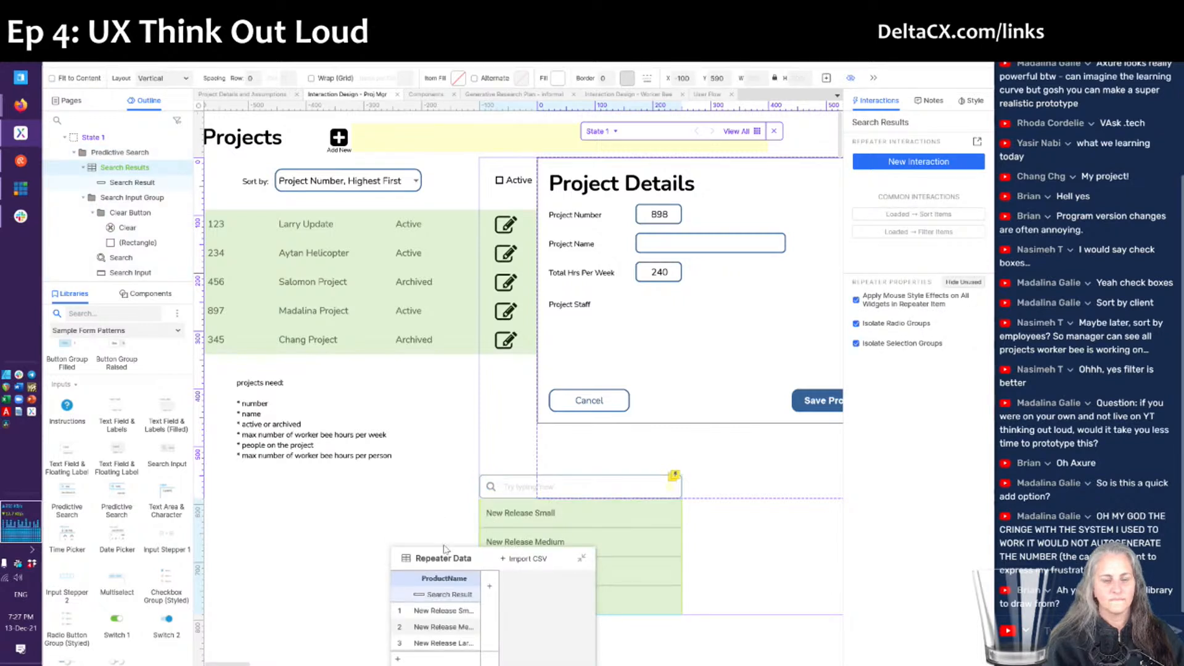
{"action": "left_click", "coordinate": [448, 611]}
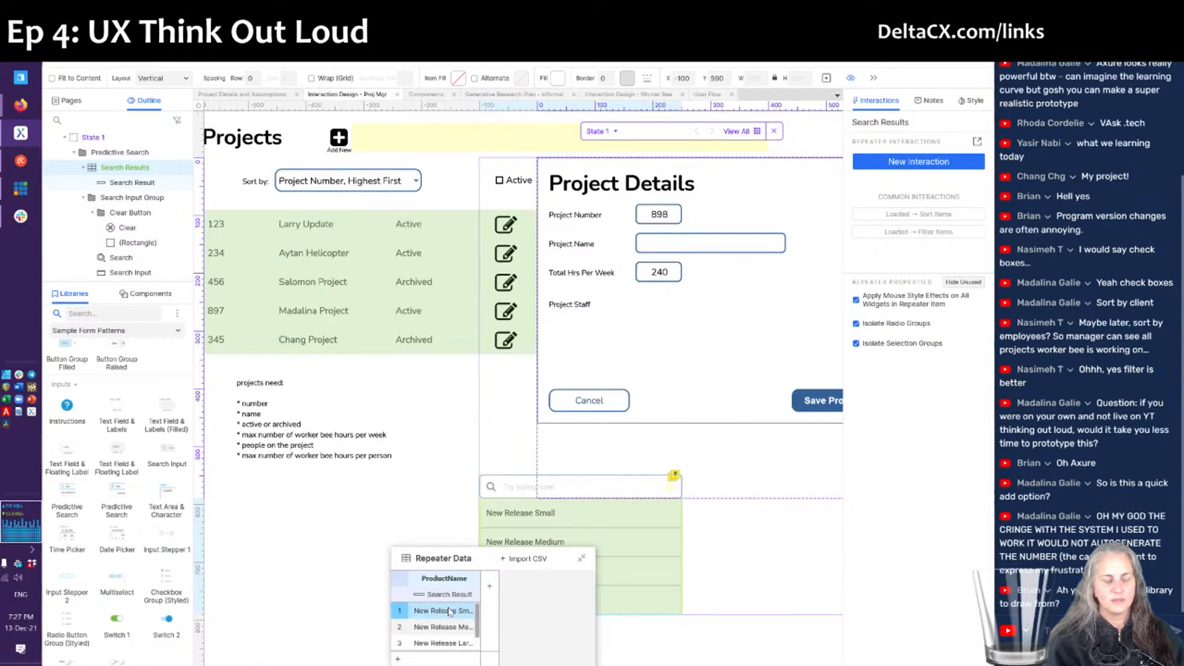
{"action": "double_click", "coordinate": [450, 610]}
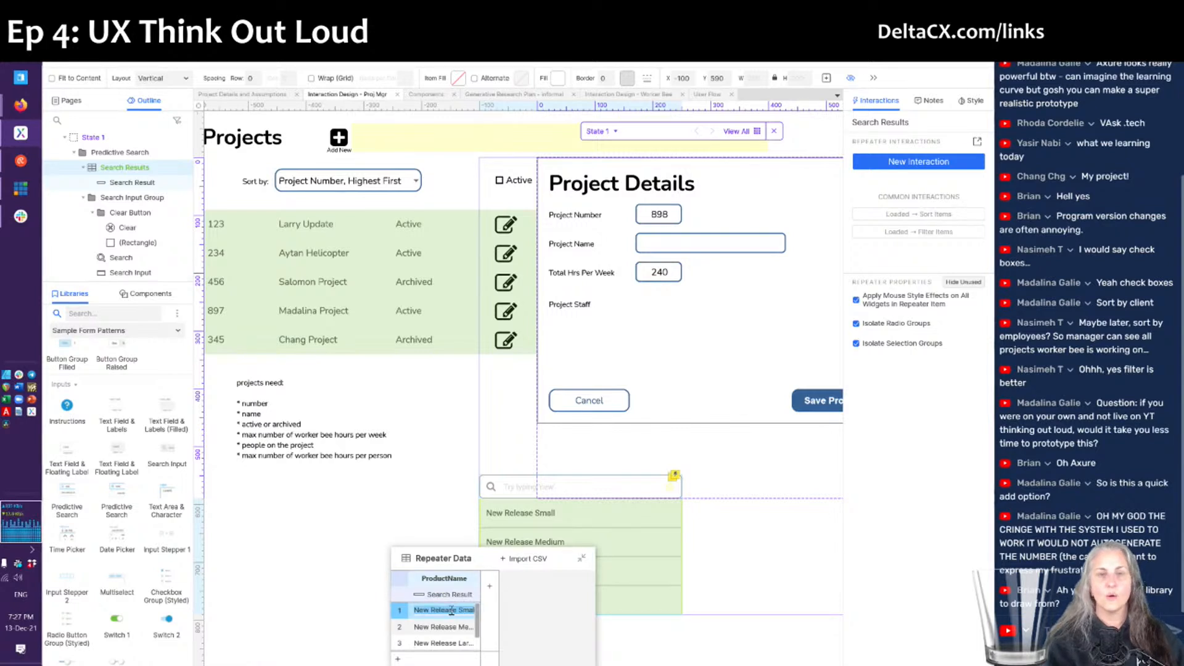
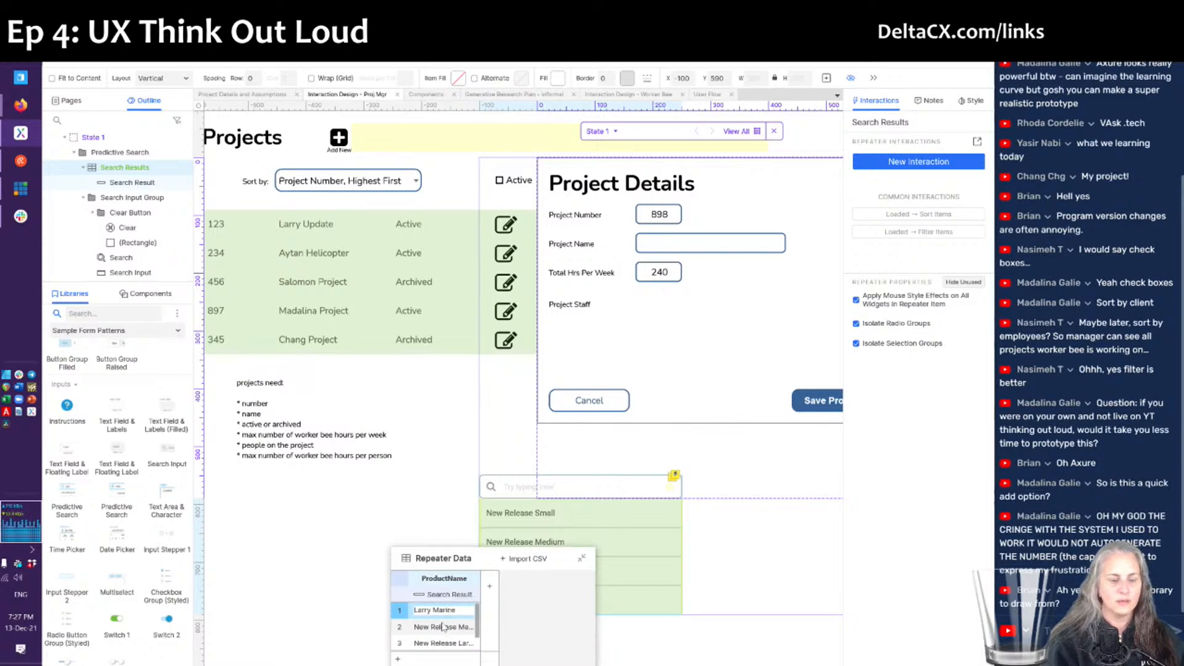
{"action": "left_click", "coordinate": [442, 626]}
{"action": "double_click", "coordinate": [441, 625]}
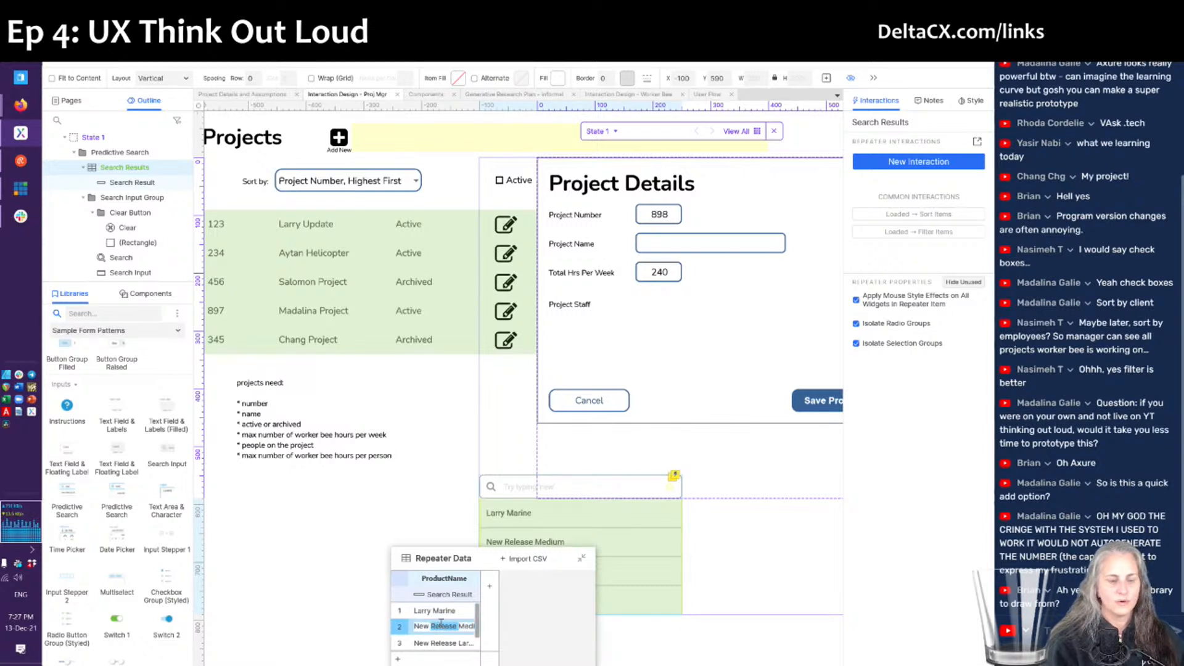
{"action": "key", "text": "ctrl+a"}
{"action": "left_click", "coordinate": [439, 640]}
- Replace the third and fourth placeholder names with staff members' names
{"action": "left_click", "coordinate": [439, 639]}
{"action": "key", "text": "ctrl+a"}
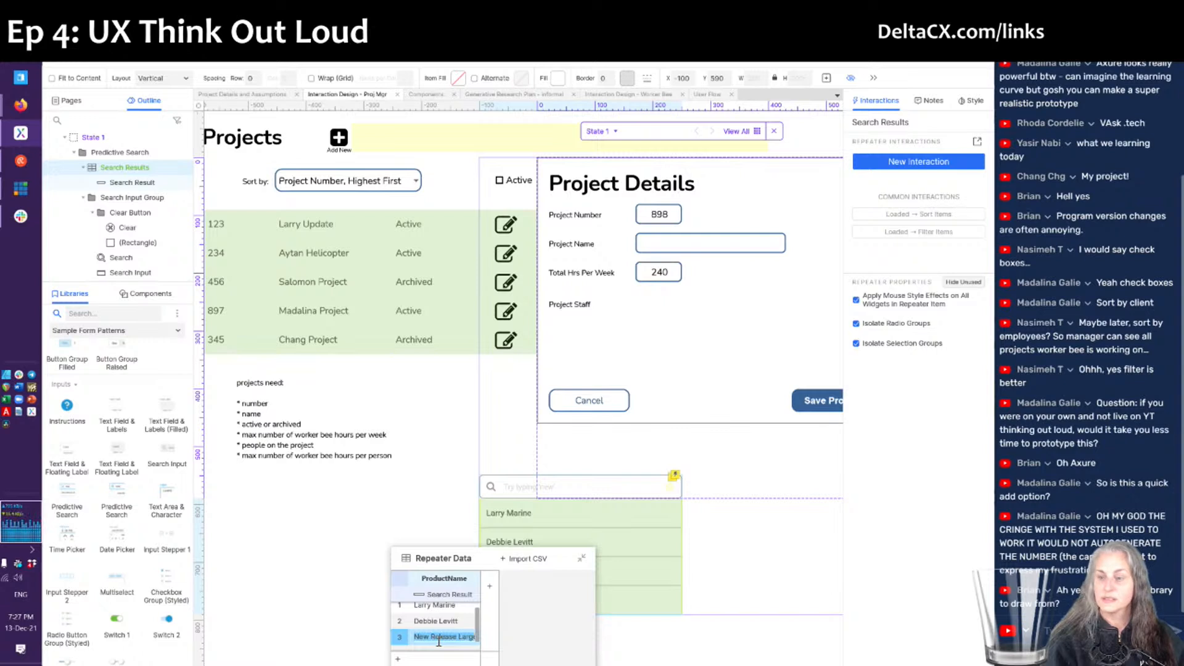
{"action": "key", "text": "Return"}
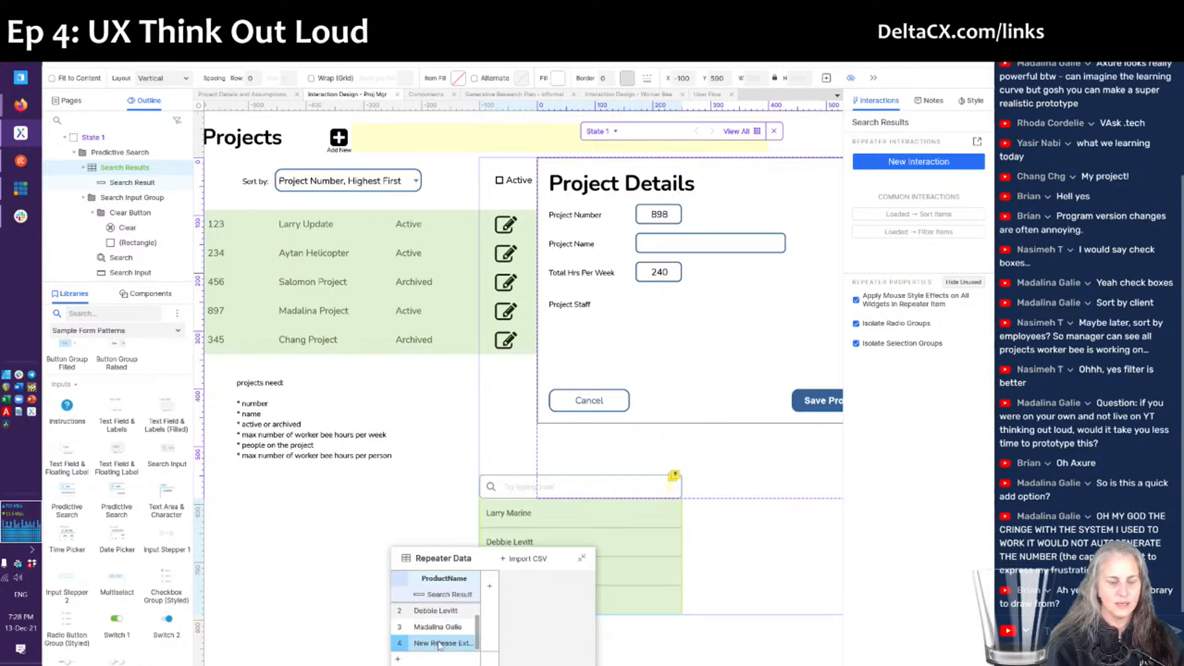
{"action": "double_click", "coordinate": [439, 643]}
{"action": "key", "text": "ctrl+a"}
{"action": "type", "text": "Chang"}
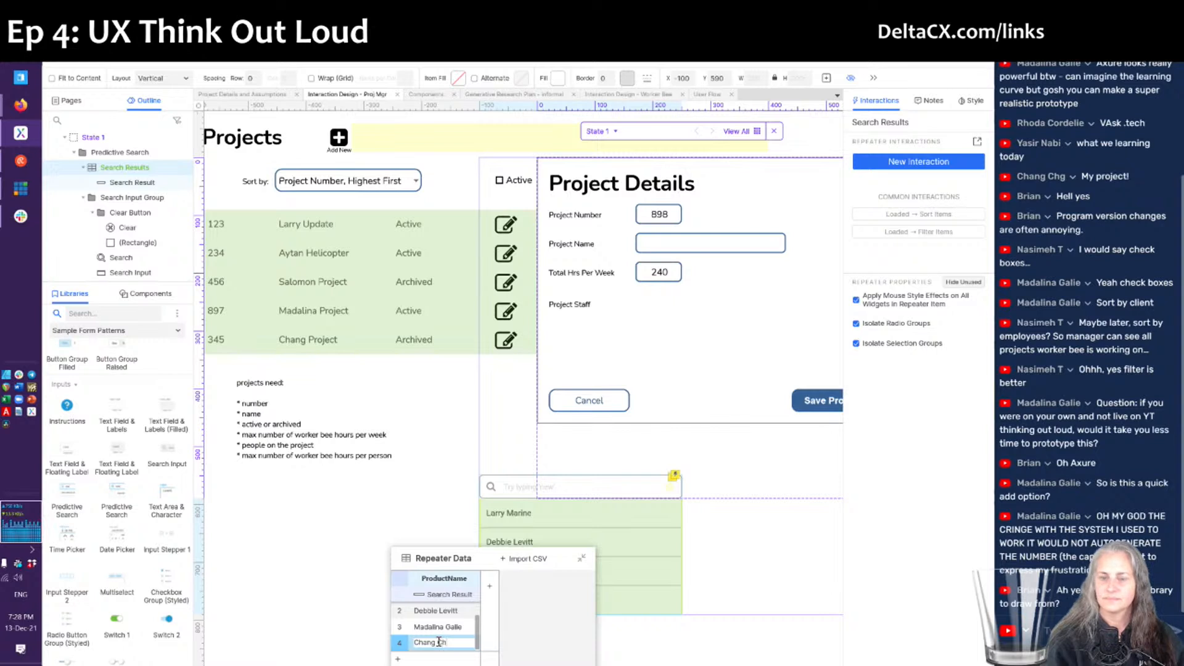
{"action": "type", "text": " Chg"}
{"action": "key", "text": "Return"}
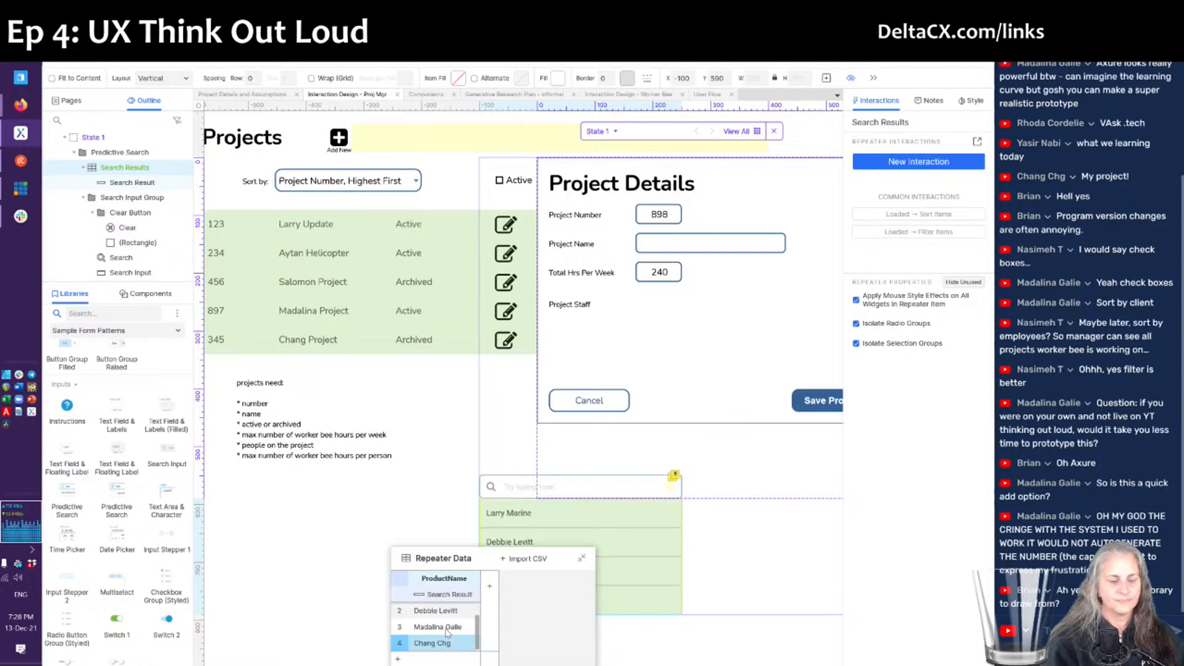
{"action": "left_click", "coordinate": [667, 635]}
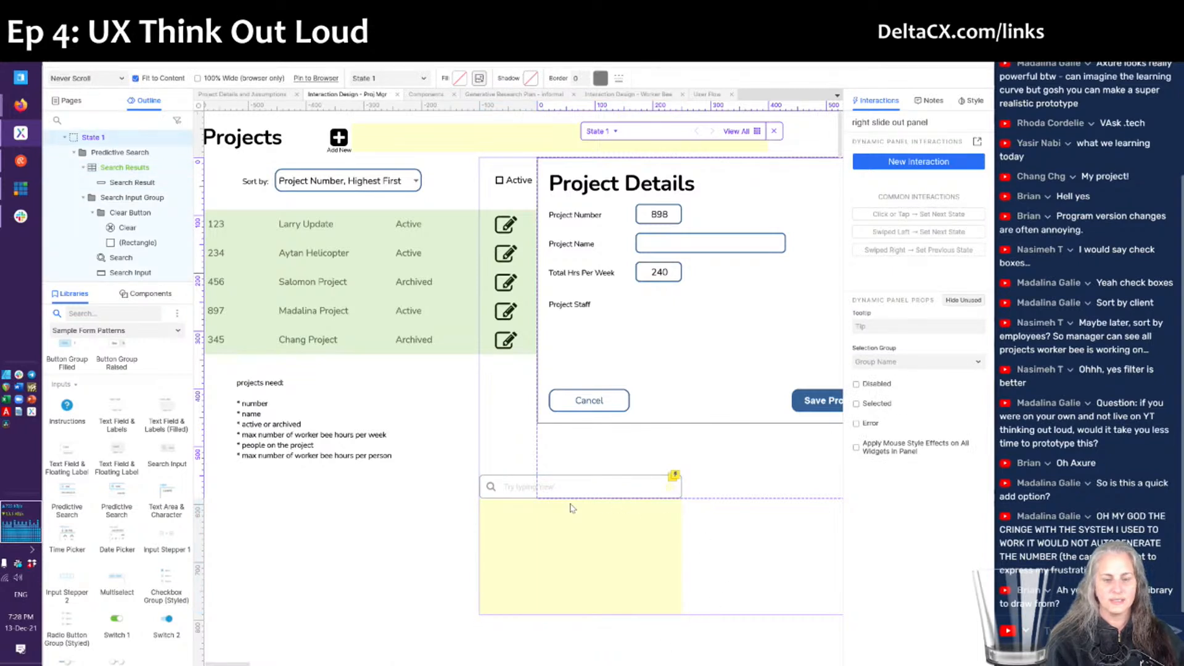
{"action": "left_click", "coordinate": [670, 489]}
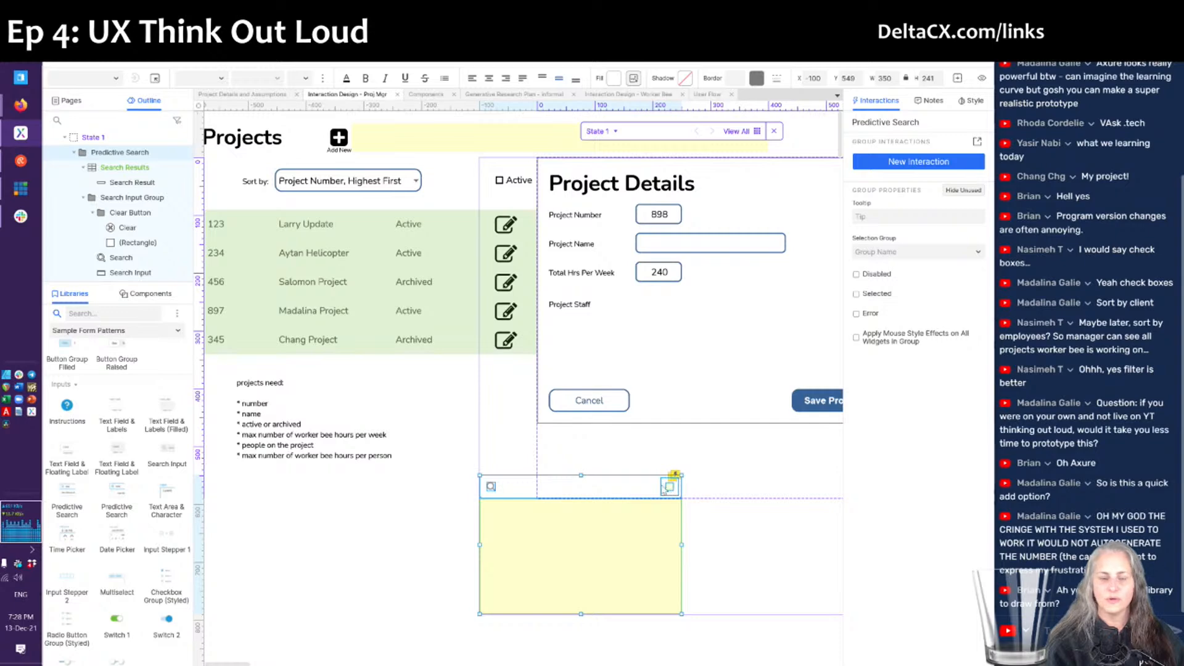
{"action": "key", "text": "alt+Tab"}
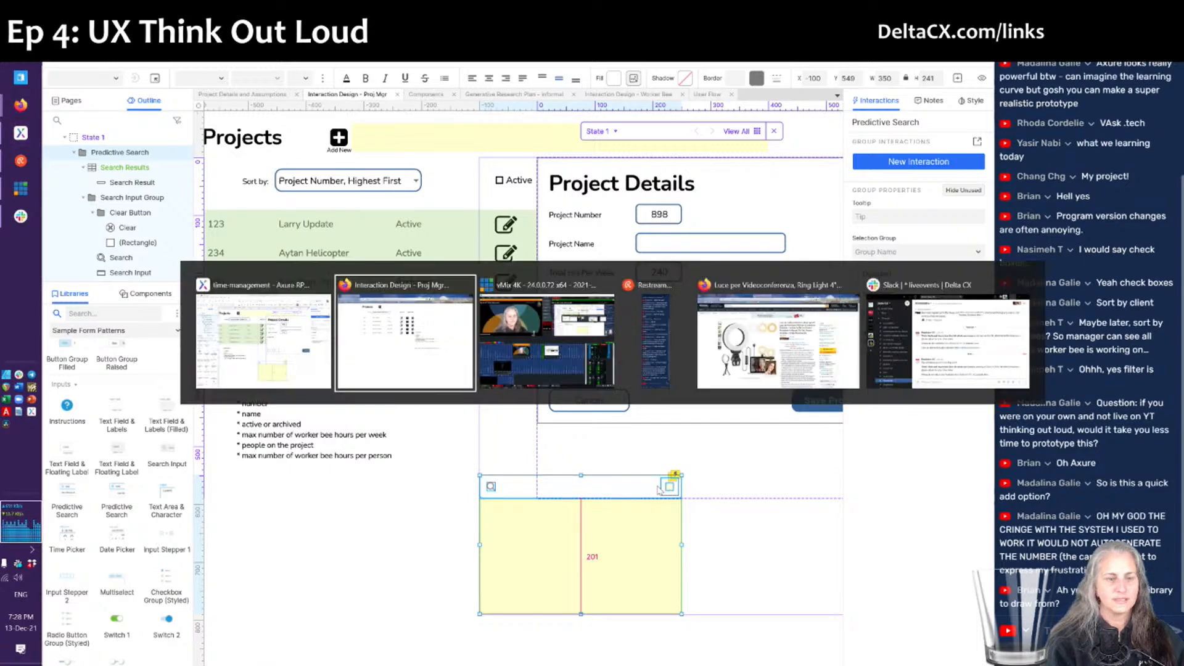
{"action": "key", "text": "F5"}
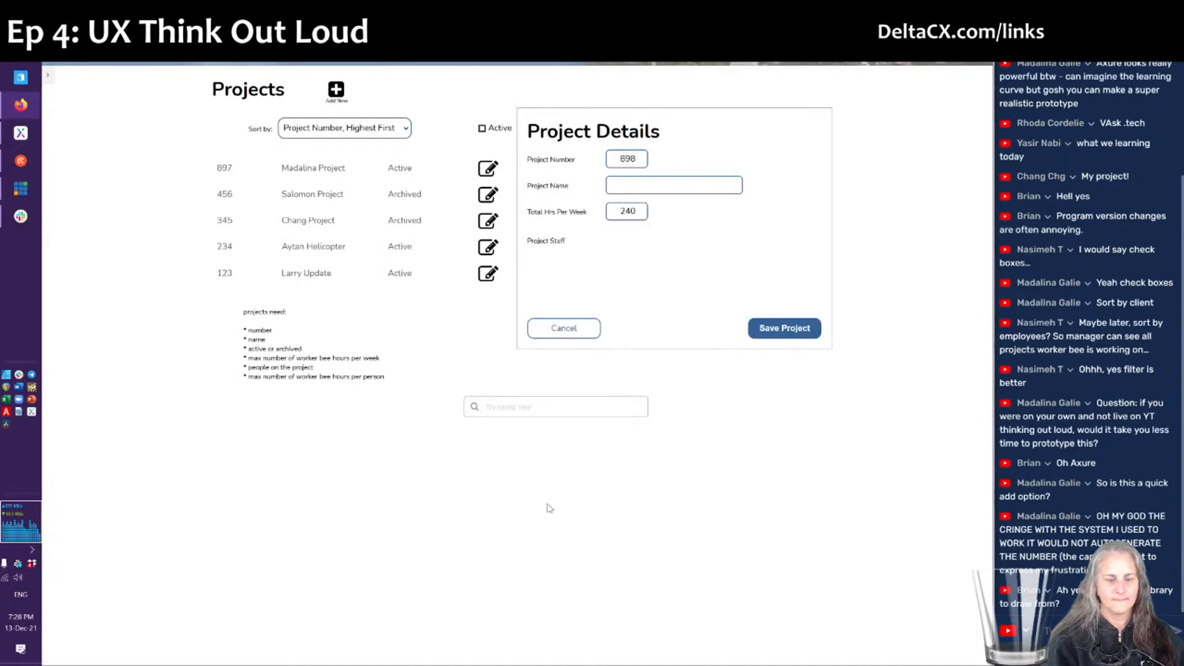
{"action": "left_click", "coordinate": [508, 398]}
{"action": "type", "text": "Deb"}
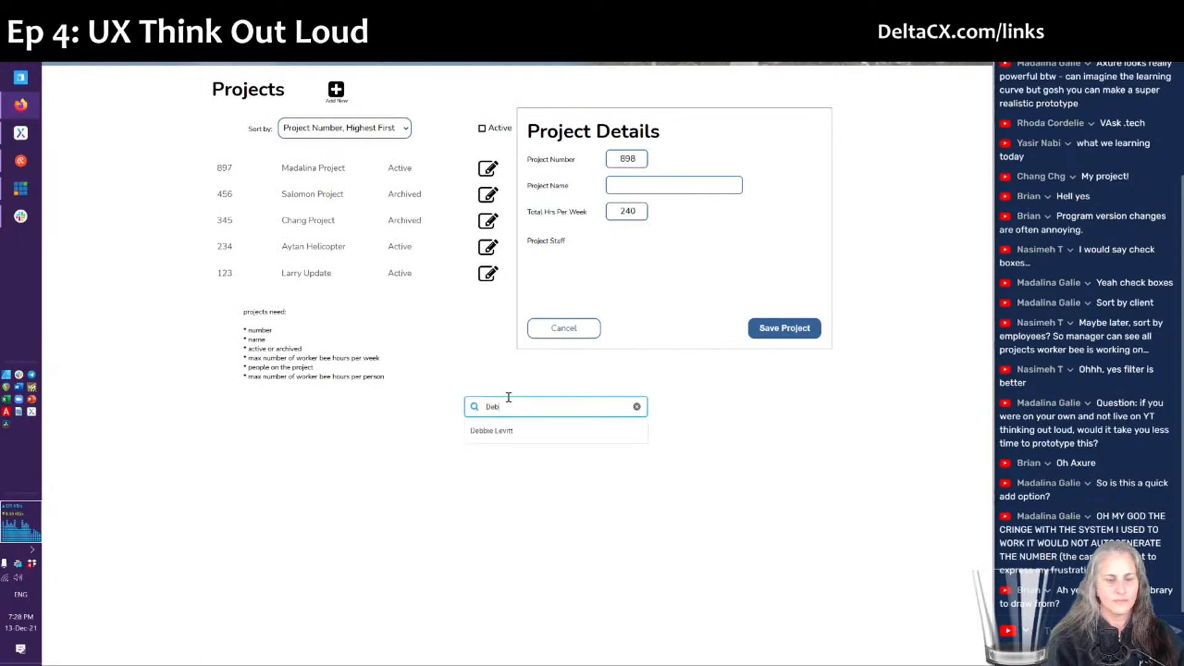
{"action": "type", "text": "b"}
{"action": "key", "text": "BackSpace"}
{"action": "key", "text": "BackSpace"}
{"action": "key", "text": "BackSpace"}
{"action": "key", "text": "BackSpace"}
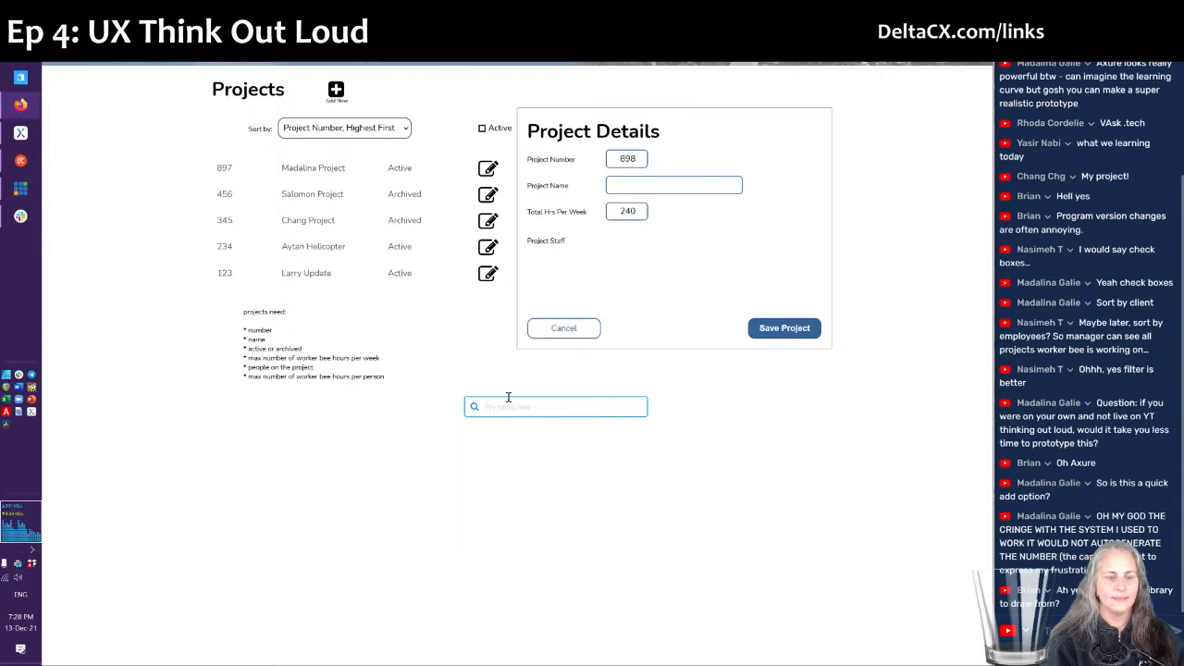
{"action": "type", "text": "madali"}
{"action": "key", "text": "BackSpace"}
{"action": "key", "text": "BackSpace"}
{"action": "key", "text": "BackSpace"}
{"action": "key", "text": "BackSpace"}
{"action": "key", "text": "BackSpace"}
{"action": "key", "text": "BackSpace"}
{"action": "type", "text": "larr"}
{"action": "left_click", "coordinate": [557, 509]}
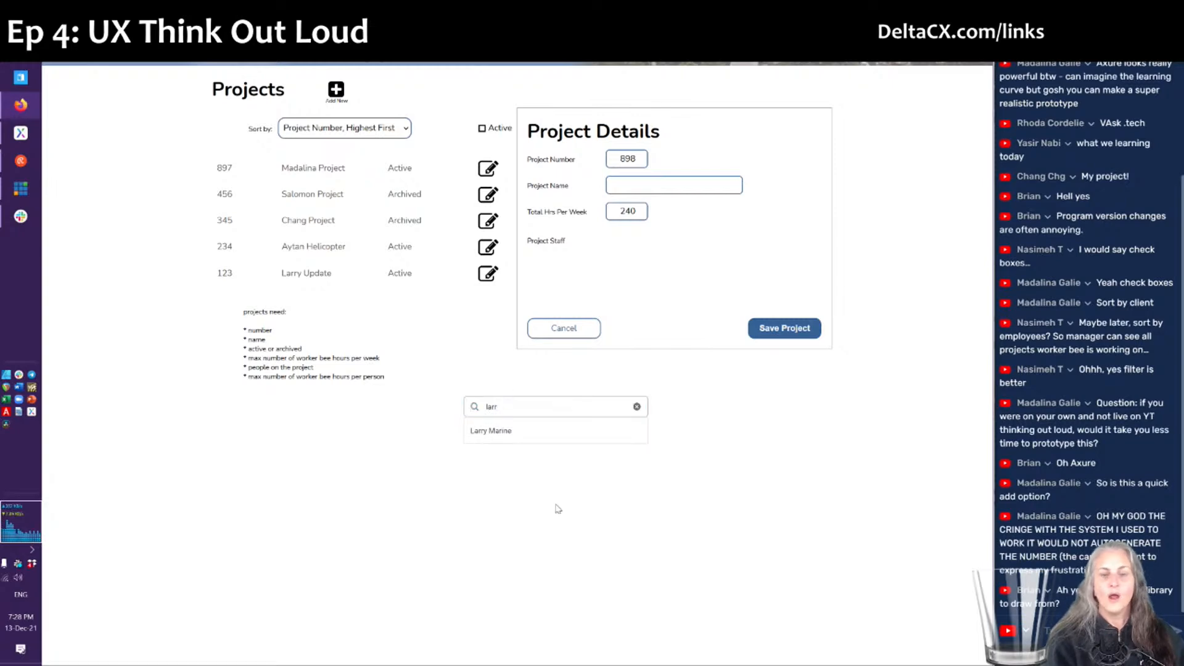
{"action": "key", "text": "alt+Tab"}
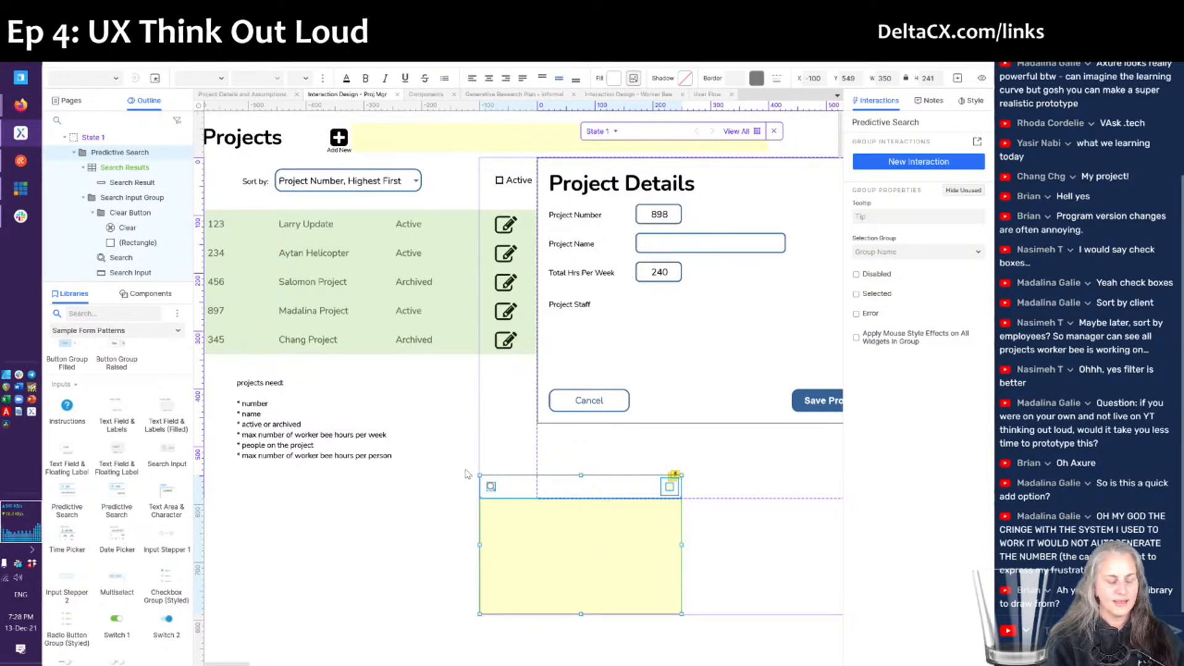
{"action": "key", "text": "alt+Tab"}
{"action": "left_click", "coordinate": [495, 431]}
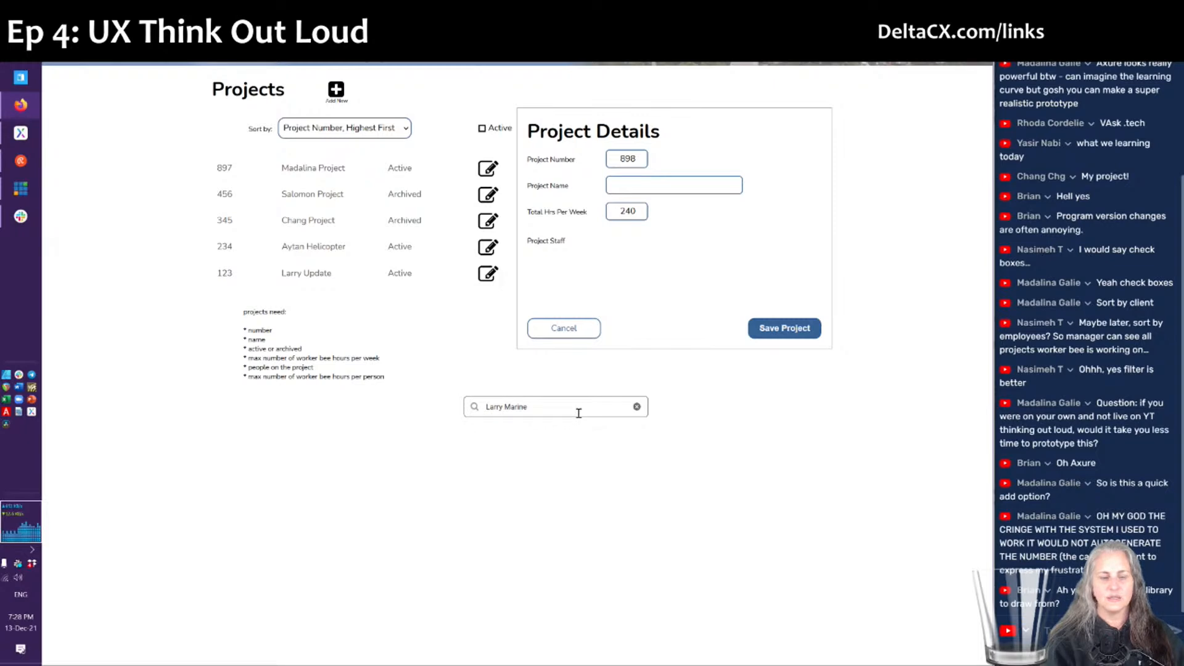
{"action": "key", "text": "alt+Tab"}
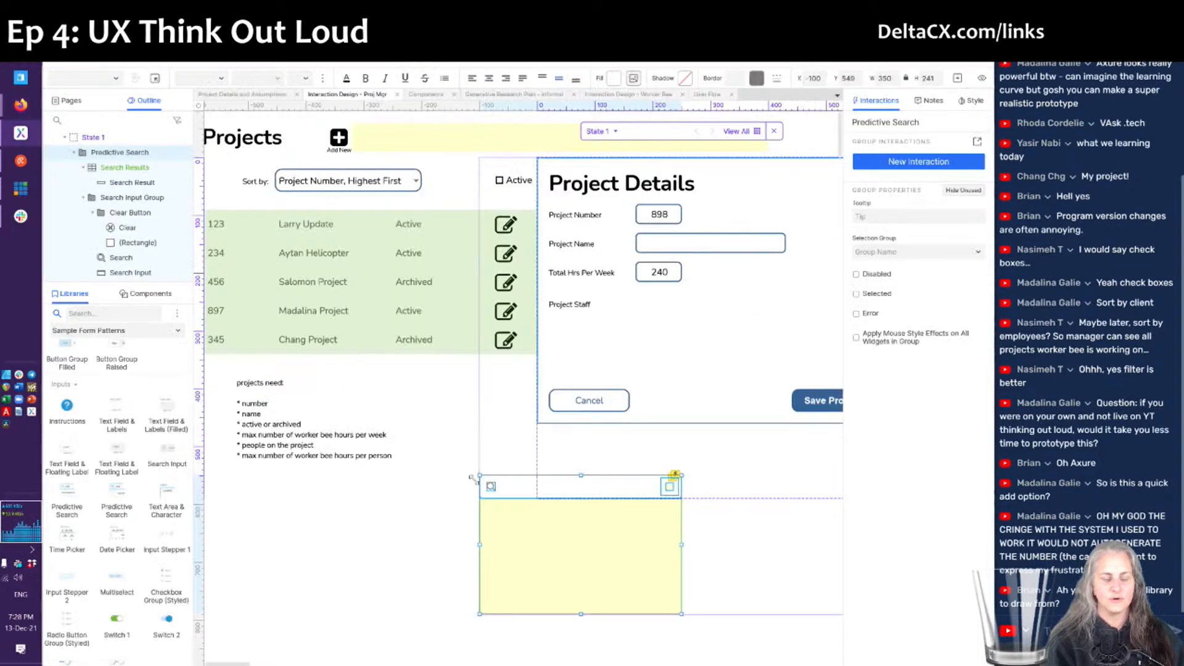
- Move the whole Predictive Search group under the Project Staff label
{"action": "left_click_drag", "start_coordinate": [460, 470], "coordinate": [692, 582]}
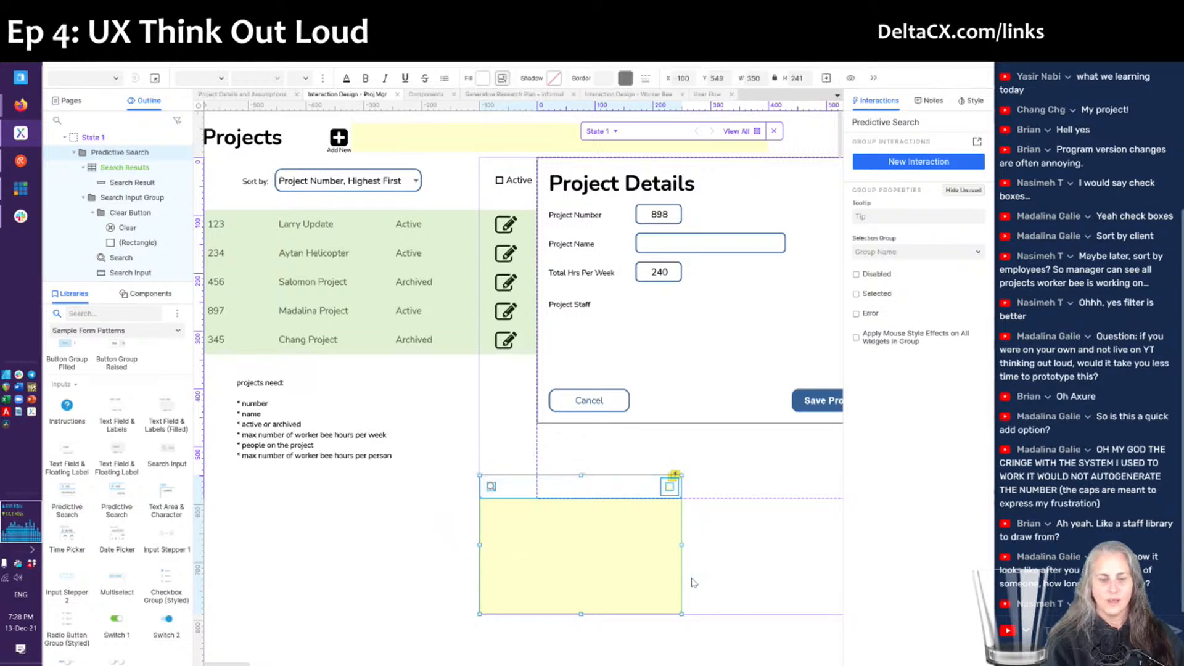
{"action": "left_click_drag", "start_coordinate": [545, 547], "coordinate": [615, 390]}
{"action": "key", "text": "Up"}
{"action": "key", "text": "Up"}
{"action": "key", "text": "Up"}
{"action": "key", "text": "Up"}
{"action": "key", "text": "Up"}
{"action": "key", "text": "Up"}
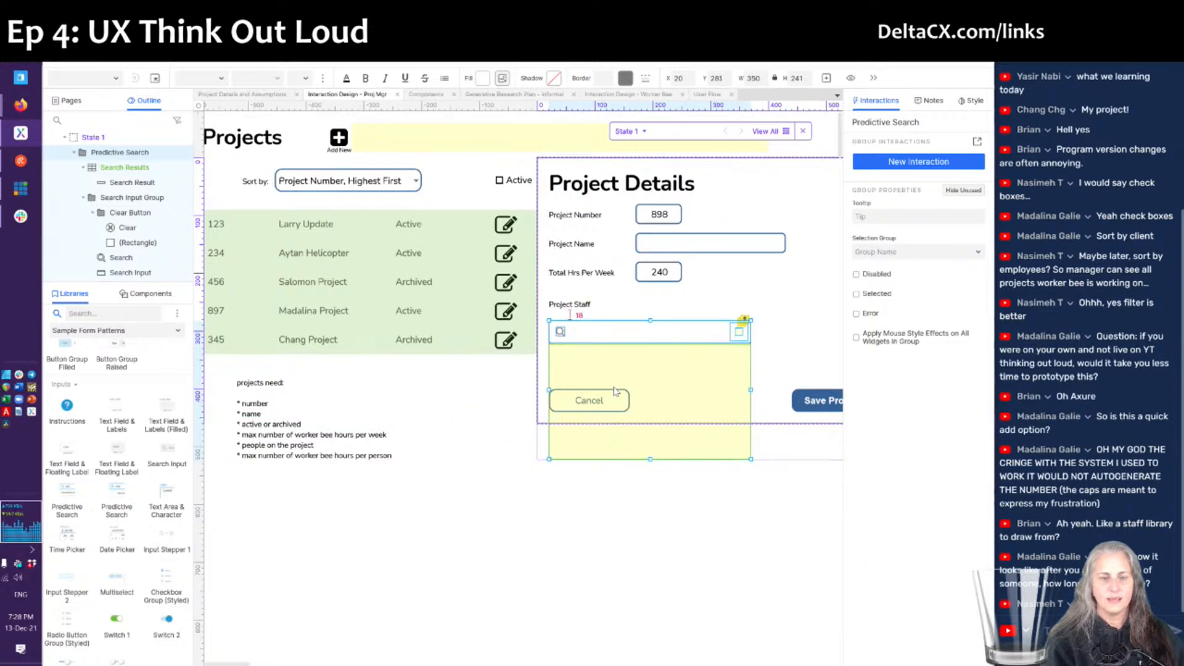
{"action": "key", "text": "Down"}
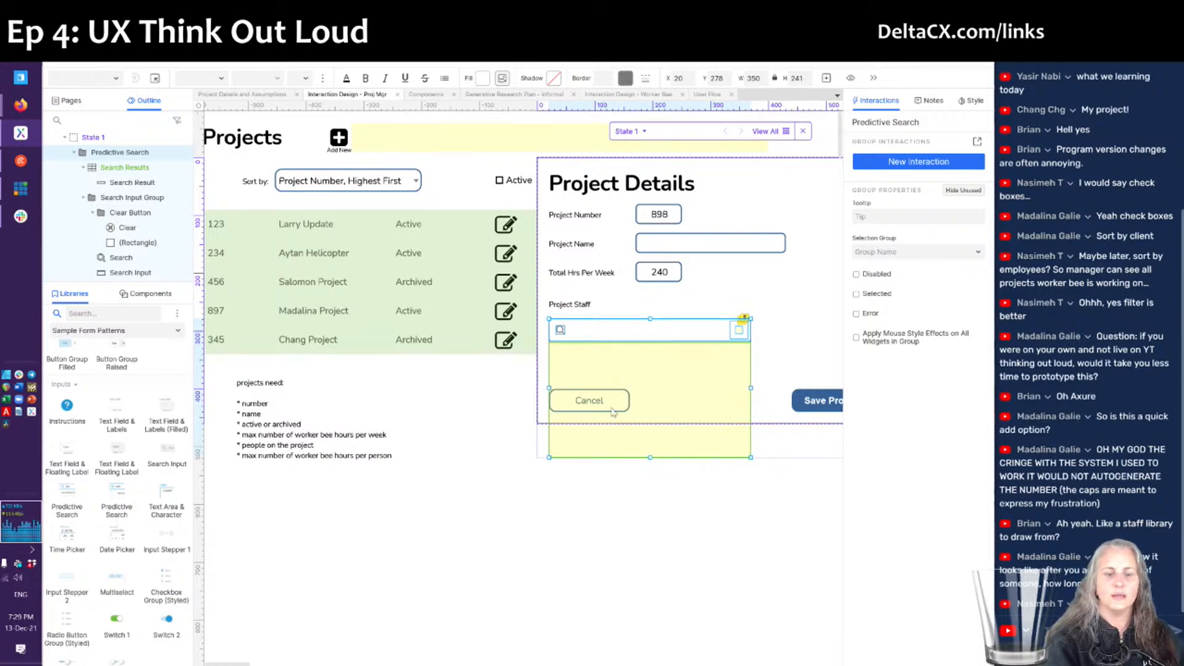
- Stretch the Project Details background box to 550 tall
{"action": "scroll", "coordinate": [569, 470], "scroll_direction": "right", "scroll_amount": 4}
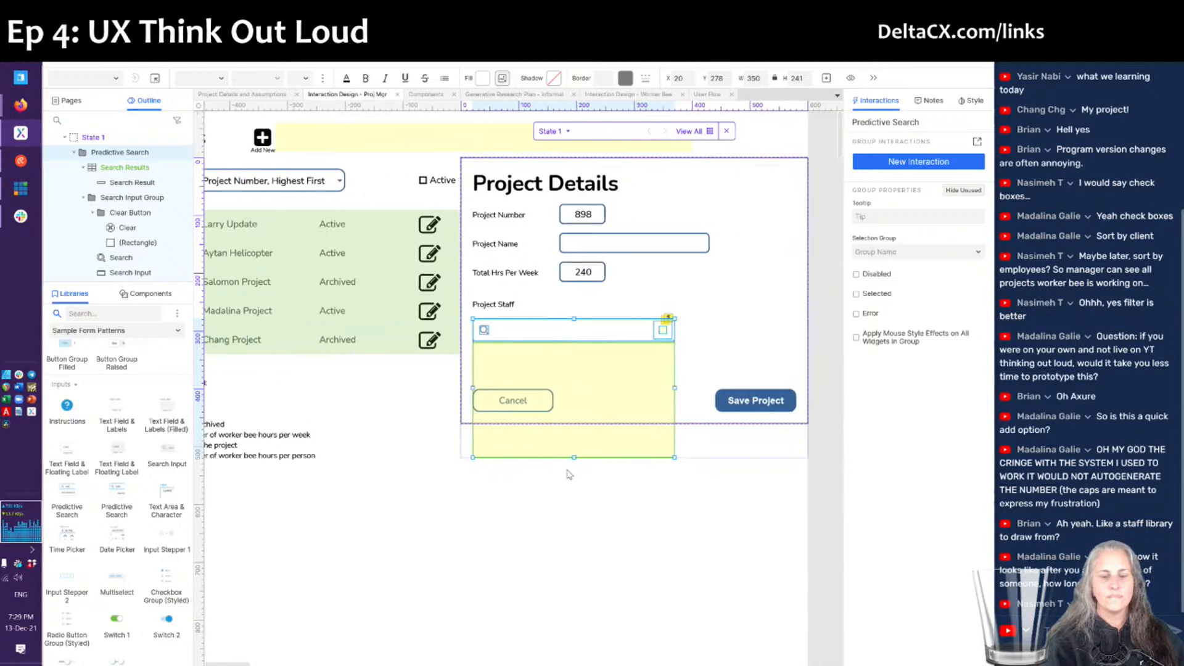
{"action": "left_click", "coordinate": [661, 411]}
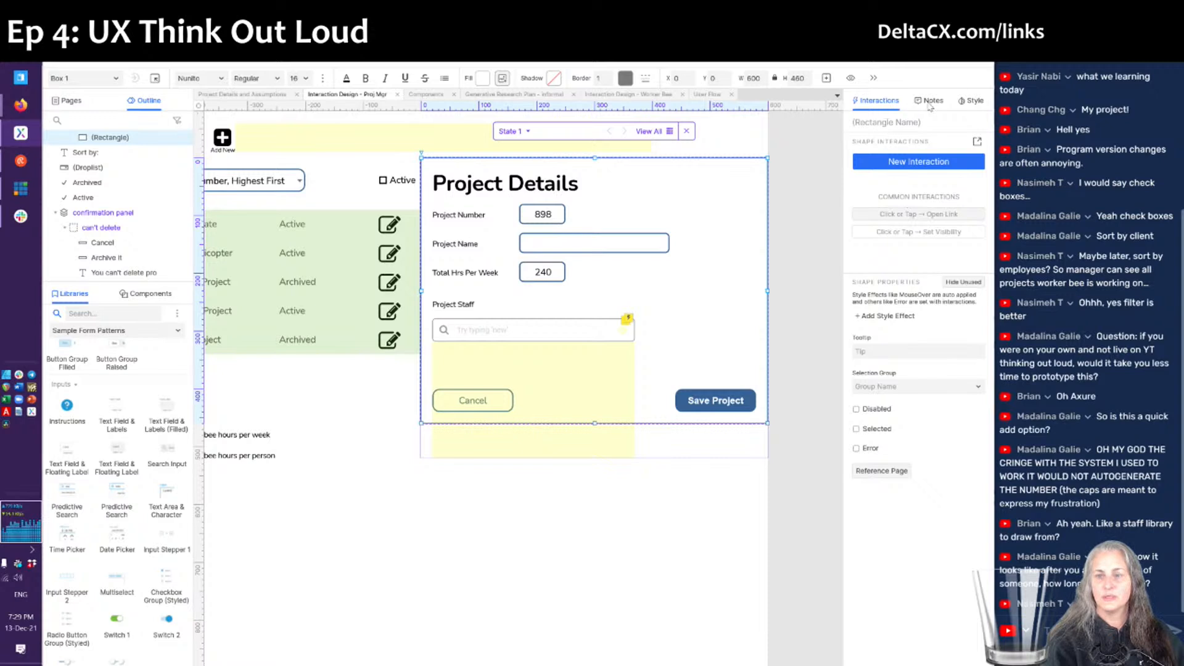
{"action": "left_click", "coordinate": [965, 104]}
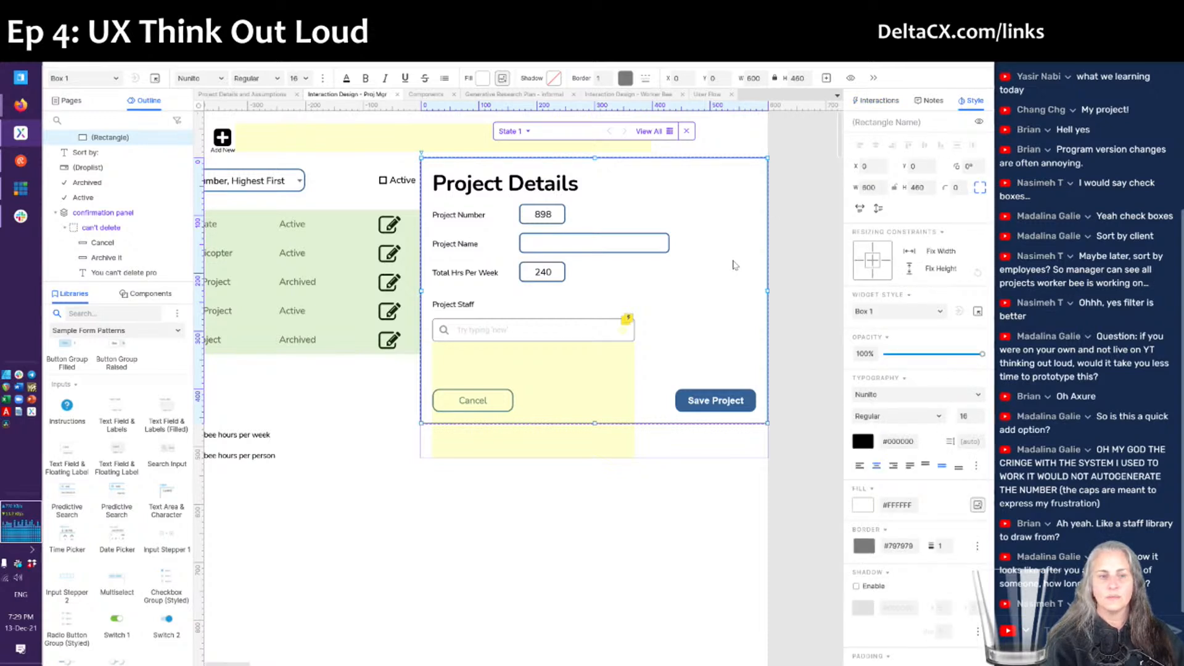
{"action": "left_click", "coordinate": [381, 406]}
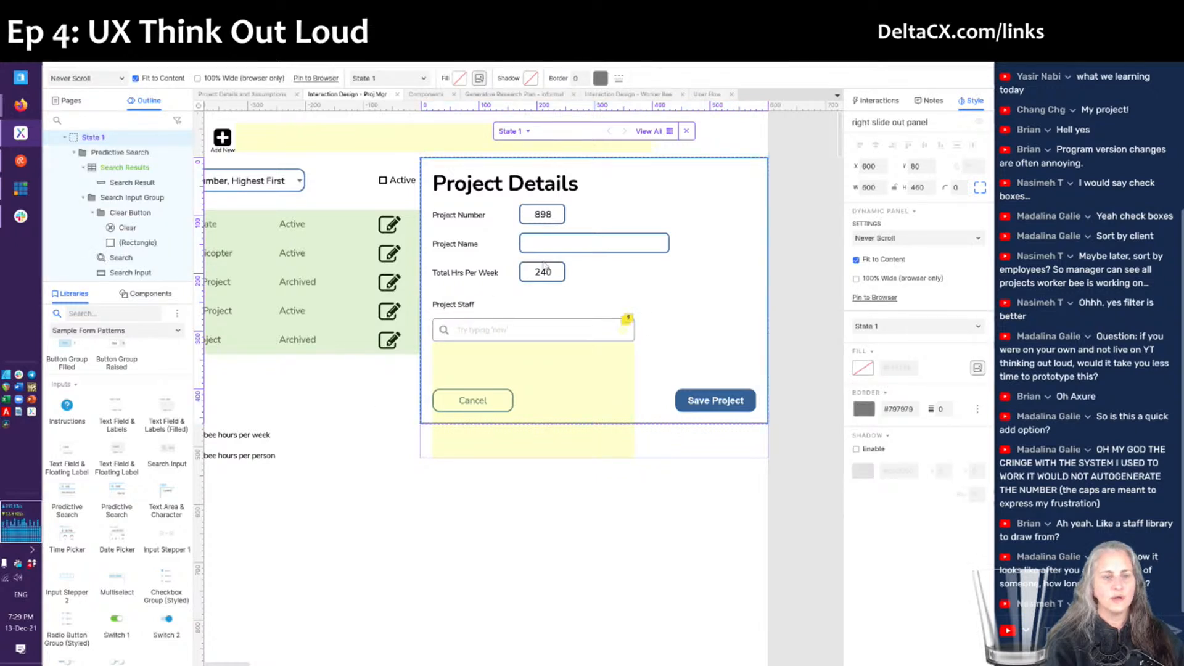
{"action": "left_click", "coordinate": [132, 181]}
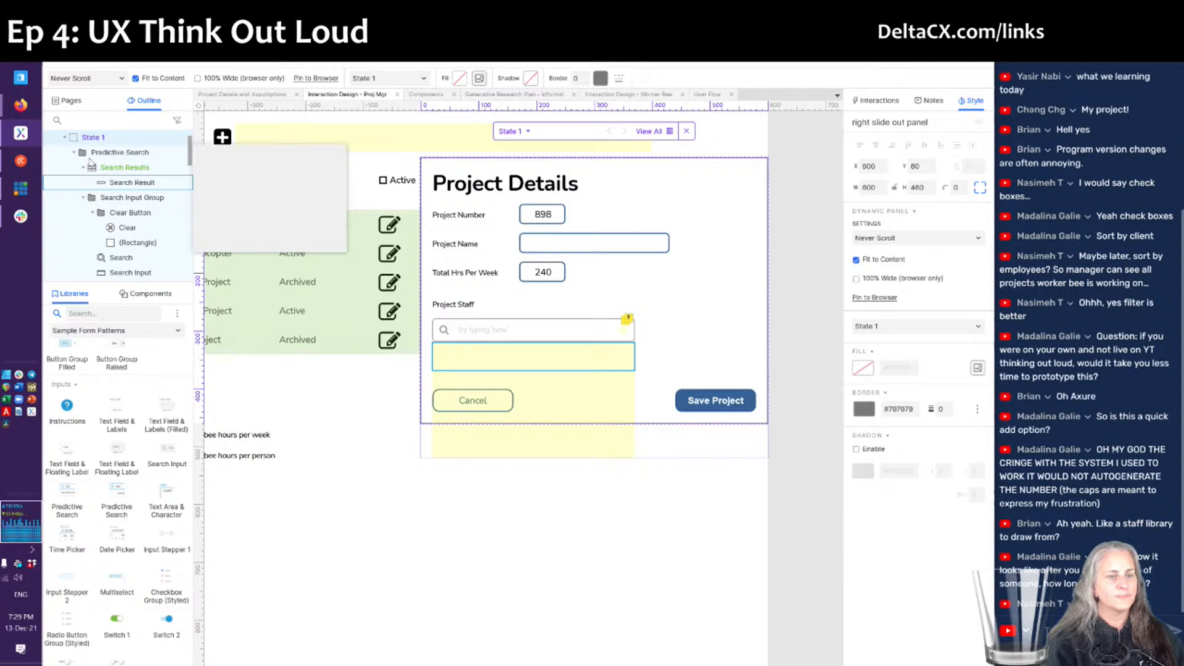
{"action": "left_click", "coordinate": [739, 336]}
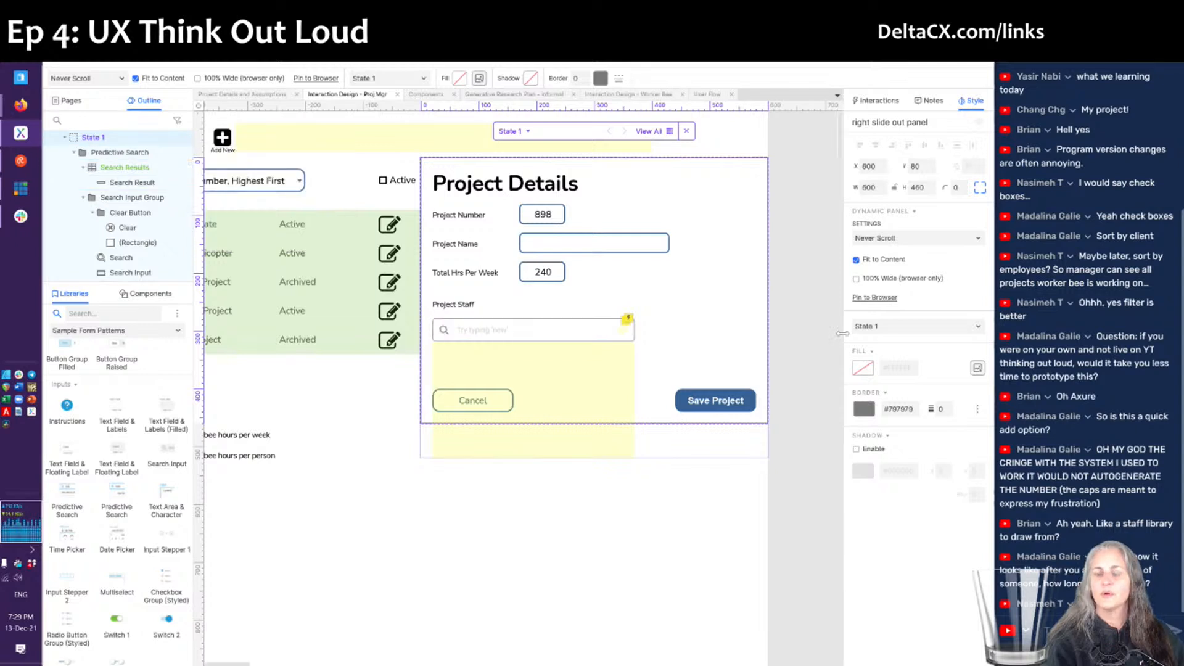
{"action": "left_click", "coordinate": [652, 416]}
{"action": "left_click_drag", "start_coordinate": [594, 423], "coordinate": [595, 474]}
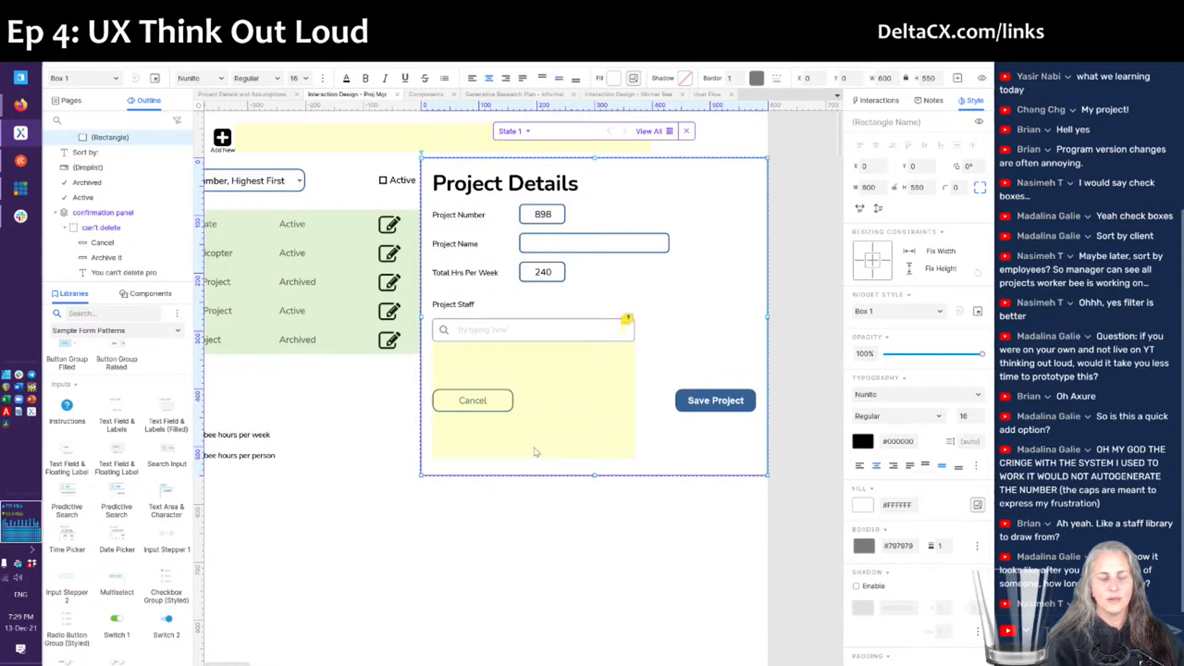
- Shift the Cancel and Save Project buttons down to y 489 at the panel bottom
{"action": "double_click", "coordinate": [453, 405]}
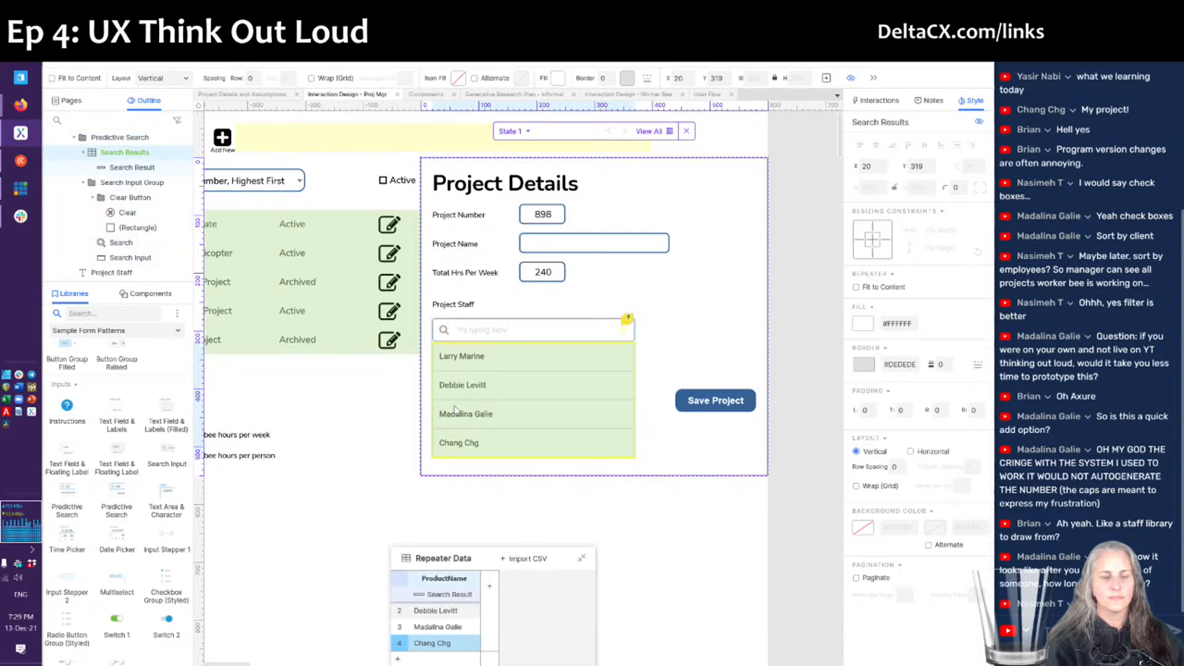
{"action": "left_click", "coordinate": [455, 406]}
{"action": "left_click", "coordinate": [455, 401]}
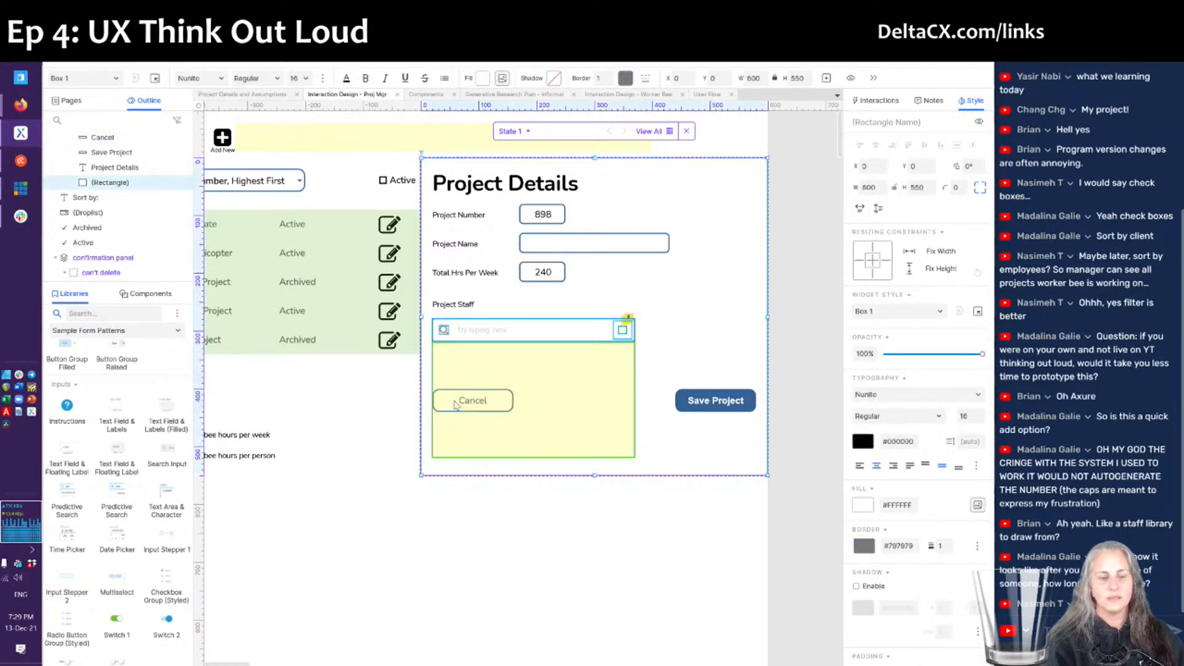
{"action": "left_click", "coordinate": [454, 405]}
{"action": "double_click", "coordinate": [455, 405]}
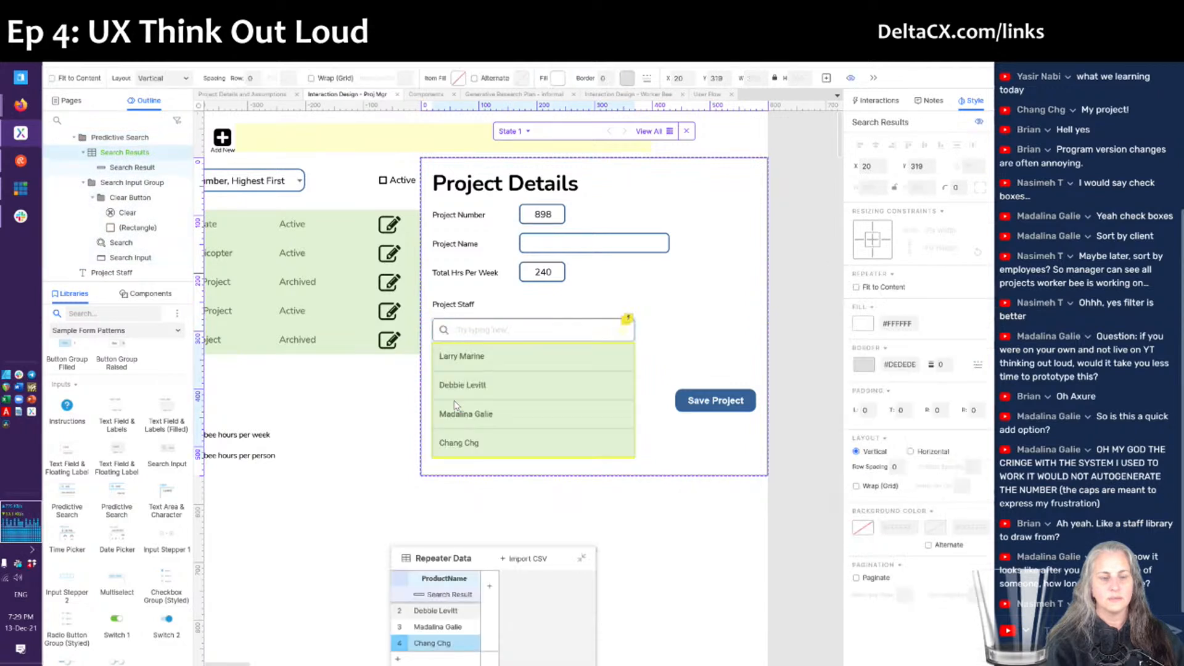
{"action": "left_click", "coordinate": [454, 405]}
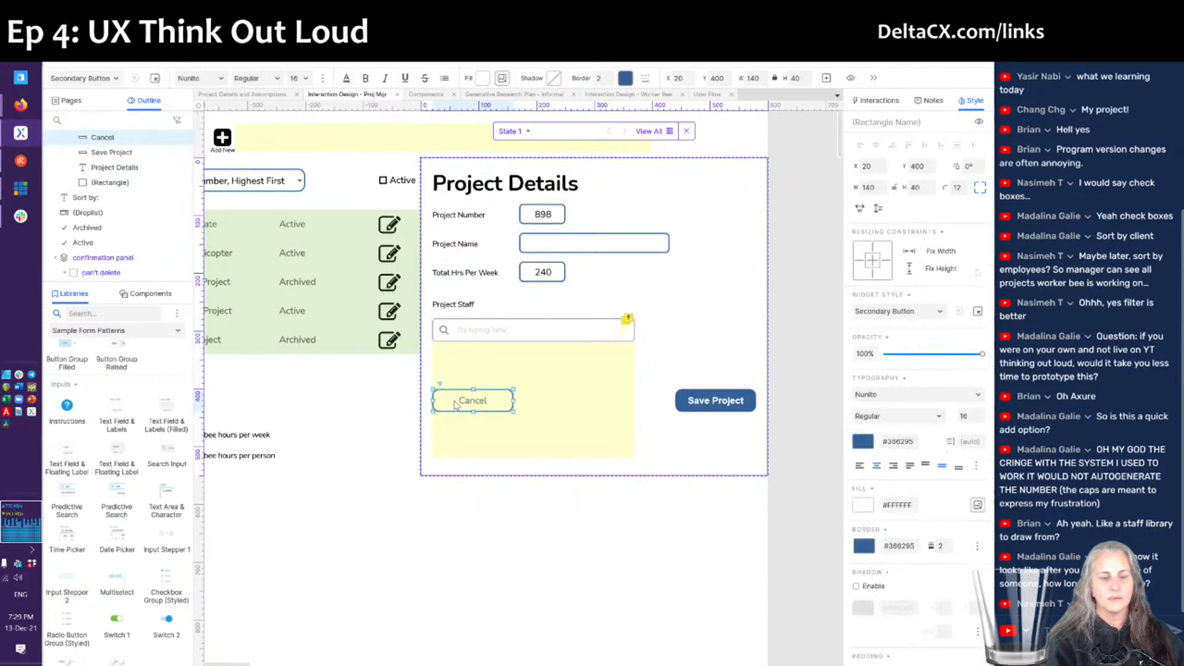
{"action": "left_click", "coordinate": [700, 405], "text": "shift"}
{"action": "left_click_drag", "start_coordinate": [701, 405], "coordinate": [704, 408]}
{"action": "key", "text": "shift+Down"}
{"action": "key", "text": "shift+Down"}
{"action": "key", "text": "shift+Down"}
{"action": "key", "text": "shift+Down"}
{"action": "key", "text": "shift+Down"}
{"action": "key", "text": "shift+Down"}
{"action": "key", "text": "Down"}
{"action": "key", "text": "Down"}
{"action": "key", "text": "Down"}
{"action": "key", "text": "Down"}
{"action": "key", "text": "Down"}
{"action": "key", "text": "Down"}
{"action": "key", "text": "Down"}
{"action": "key", "text": "Down"}
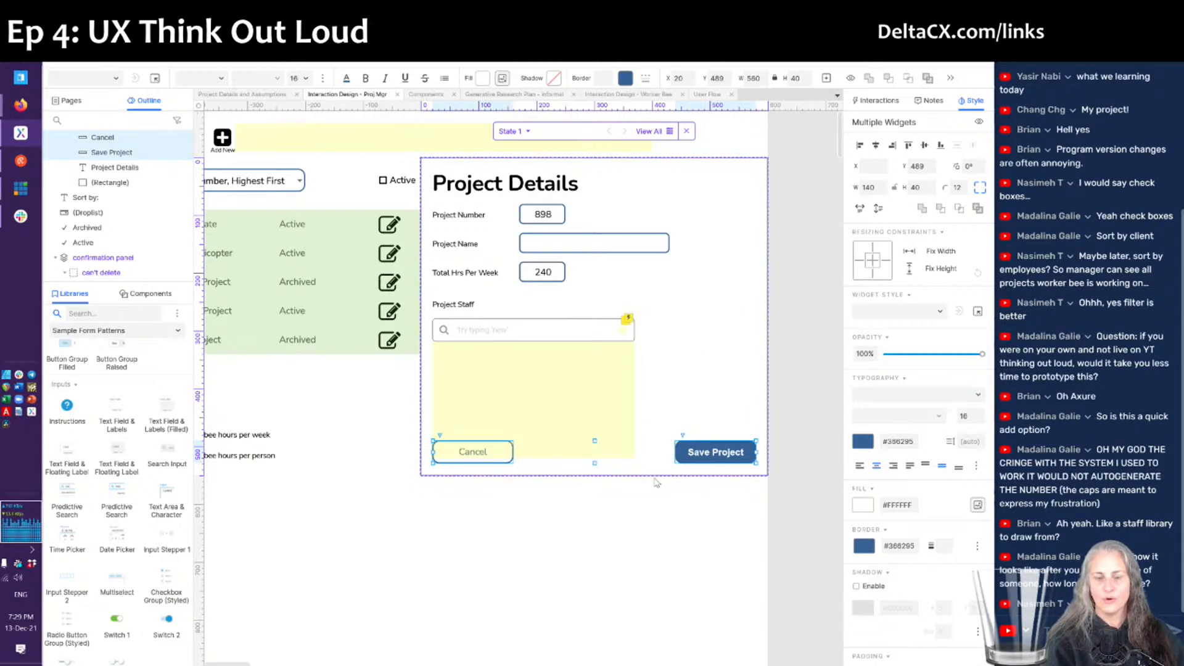
{"action": "left_click", "coordinate": [666, 374]}
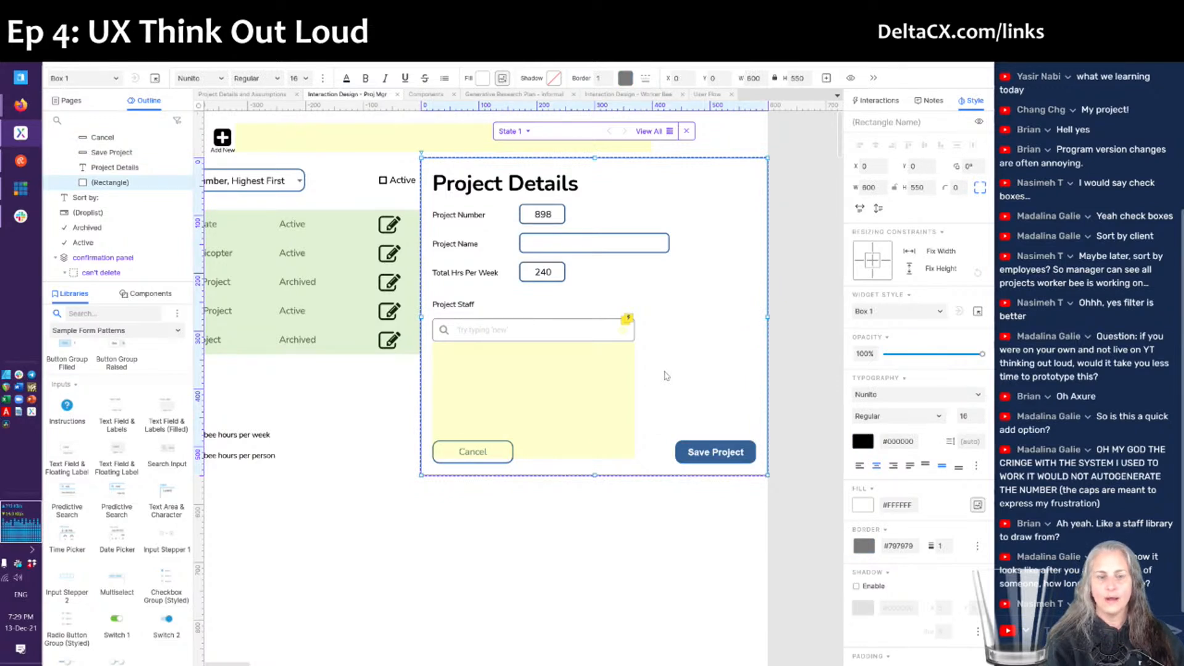
{"action": "left_click", "coordinate": [453, 304]}
- Copy the Project Staff label to the right and rename it 'Max Hrs Per Week'
{"action": "left_click_drag", "start_coordinate": [452, 300], "coordinate": [682, 308]}
{"action": "double_click", "coordinate": [682, 306]}
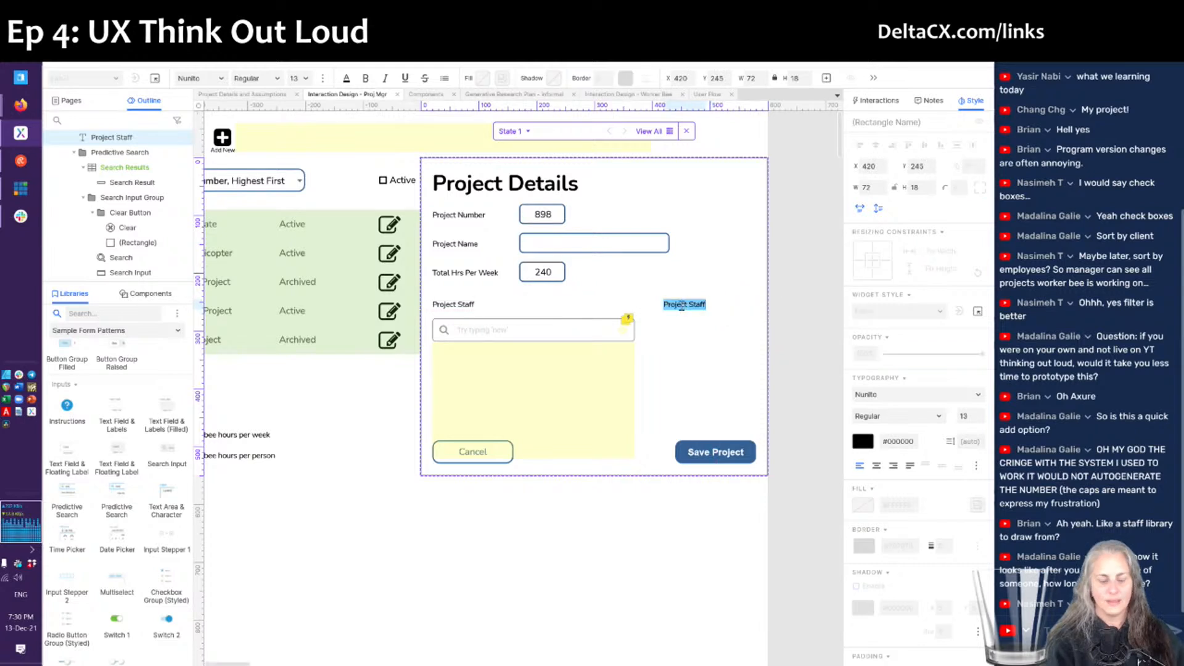
{"action": "type", "text": "Max Hrs"}
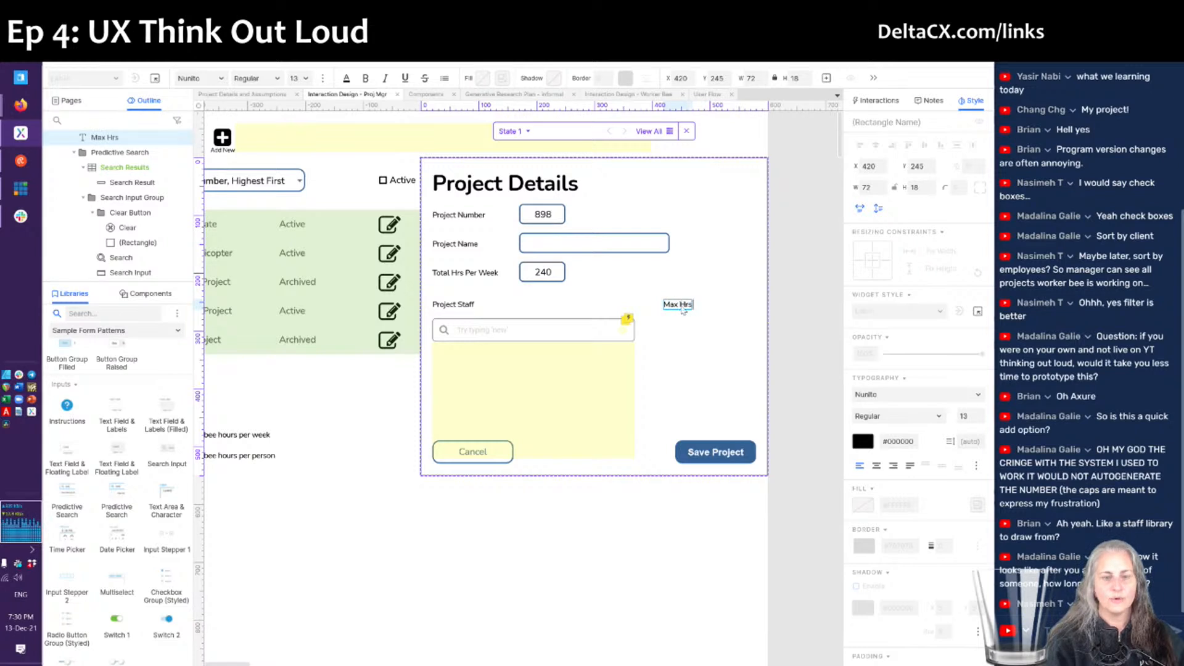
{"action": "type", "text": " Per Week"}
{"action": "key", "text": "Escape"}
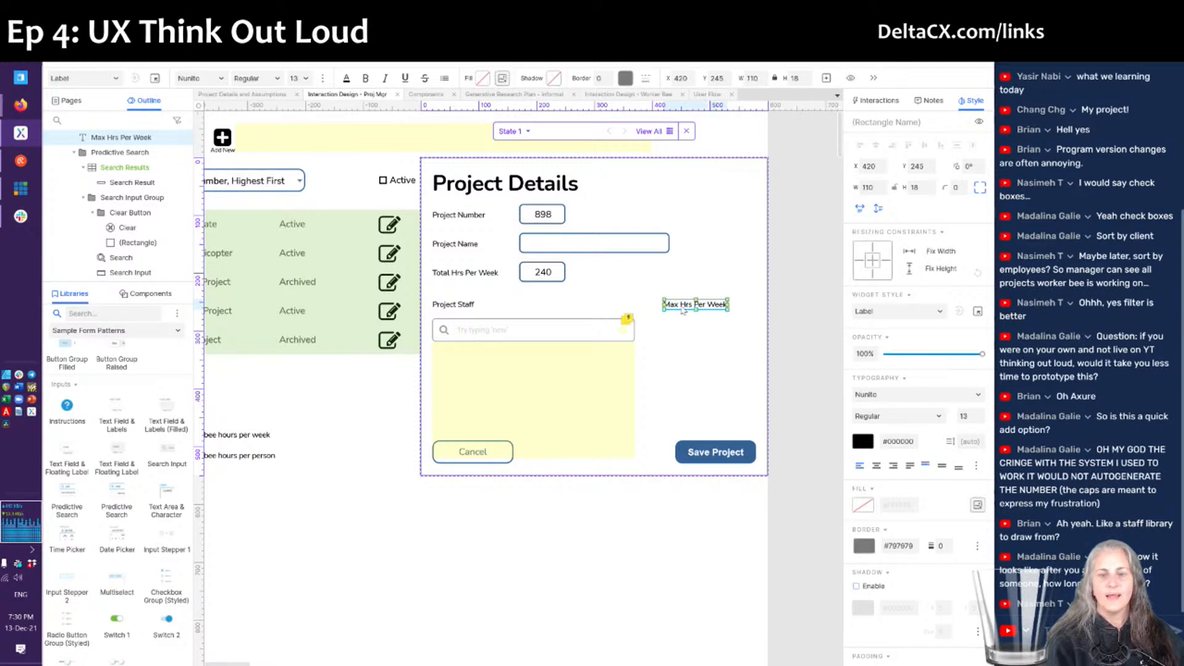
- Duplicate the 240 field under Max Hrs Per Week and set its value to 40
{"action": "left_click", "coordinate": [542, 279]}
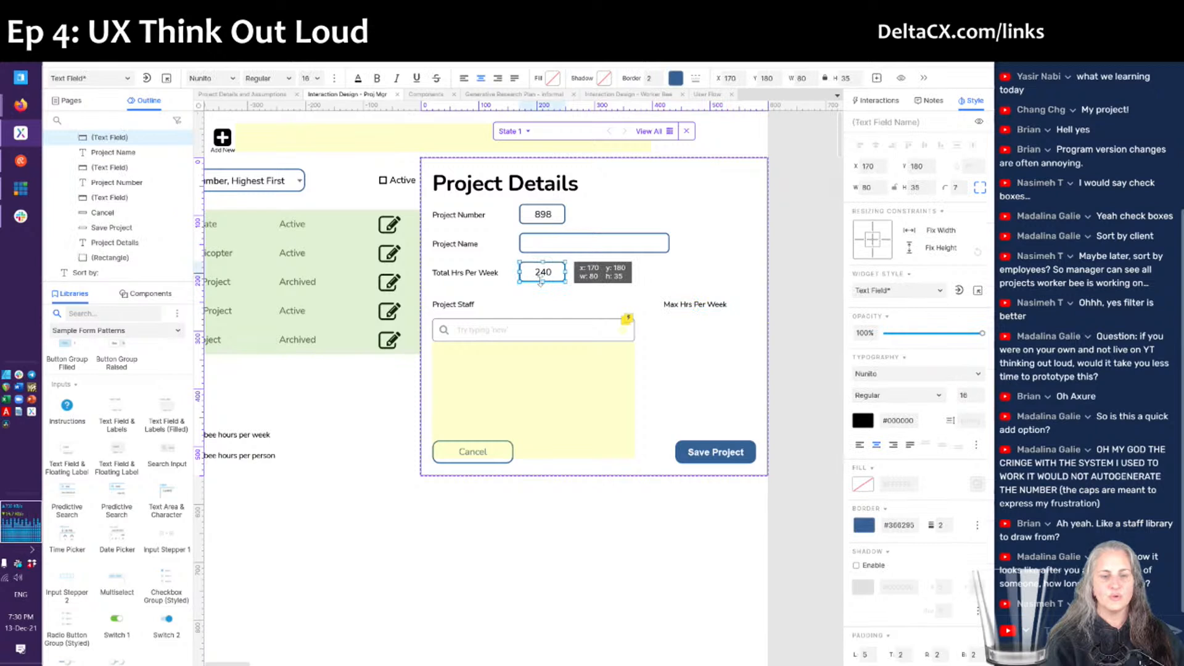
{"action": "key", "text": "ctrl+d"}
{"action": "left_click_drag", "start_coordinate": [541, 285], "coordinate": [686, 335]}
{"action": "double_click", "coordinate": [687, 333]}
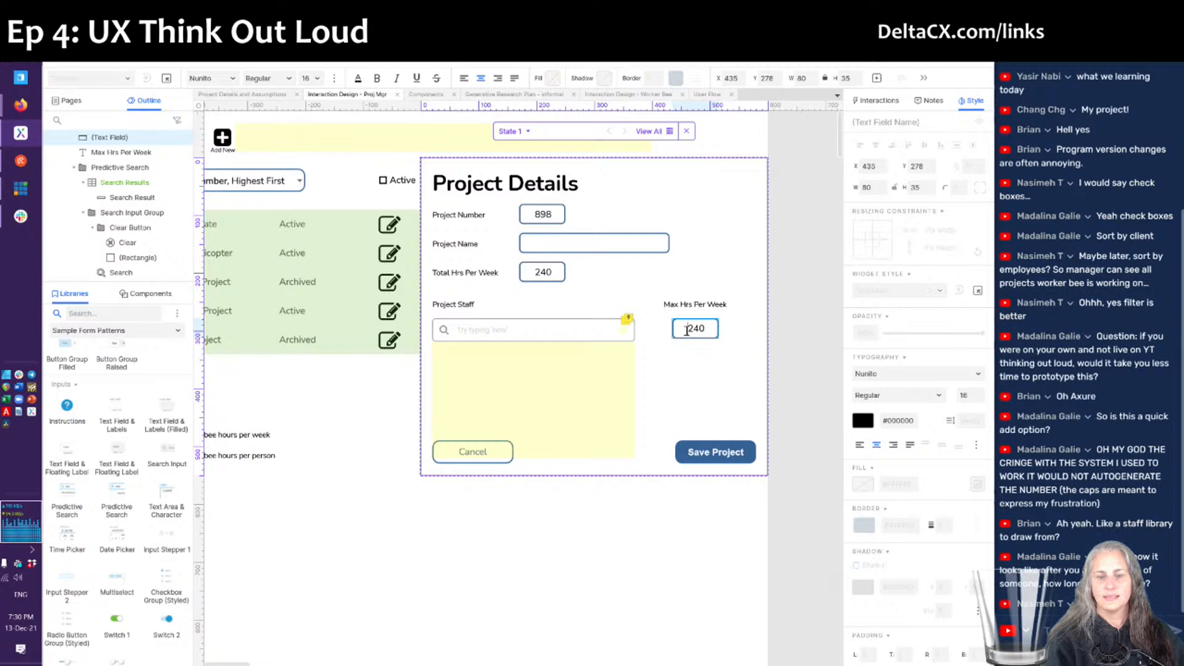
{"action": "key", "text": "ctrl+a"}
{"action": "type", "text": "8"}
{"action": "key", "text": "ctrl+a"}
{"action": "type", "text": "40"}
{"action": "key", "text": "Escape"}
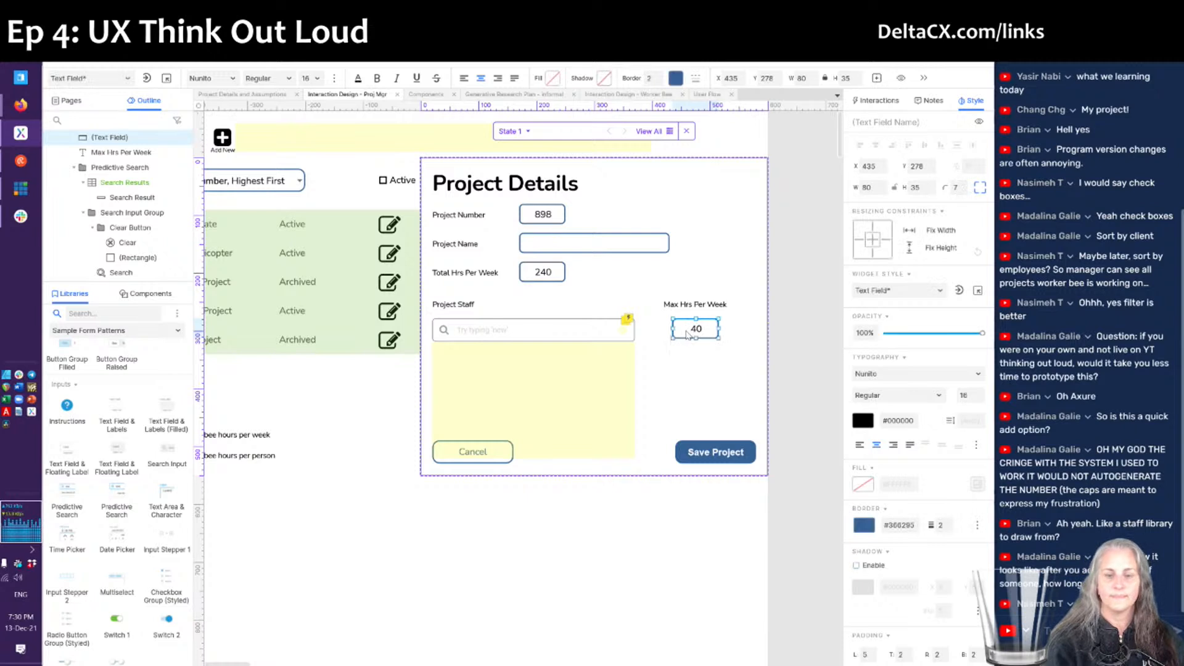
- Select the slide-out panel and refresh the browser preview
{"action": "left_click", "coordinate": [676, 392]}
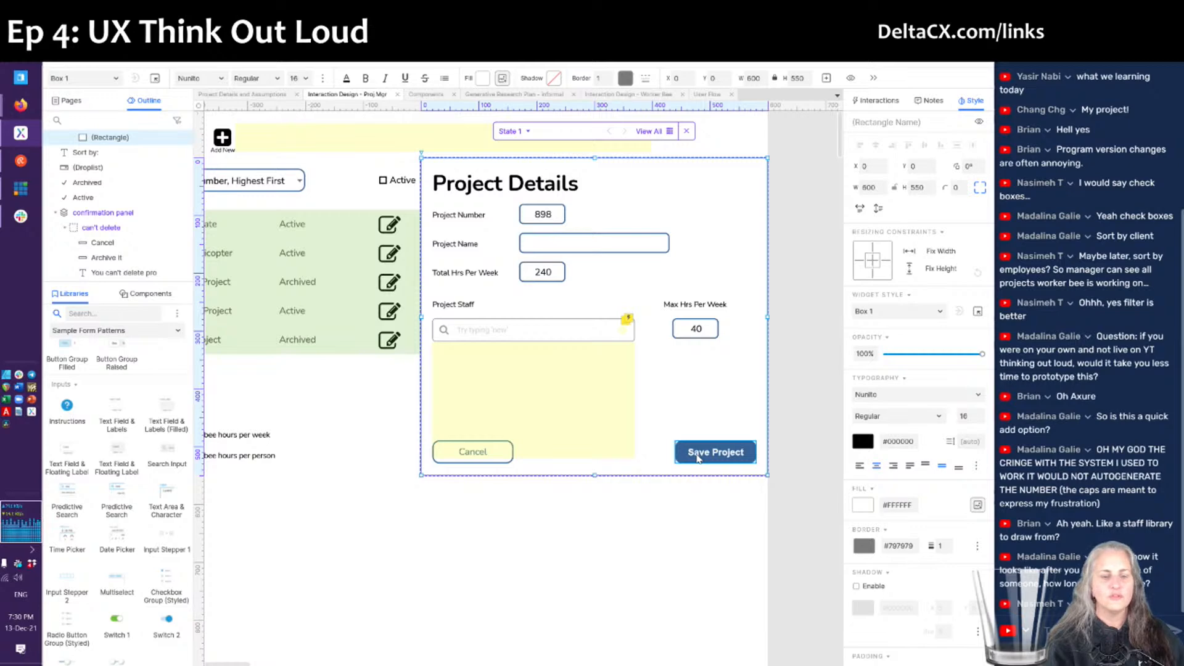
{"action": "left_click", "coordinate": [599, 517]}
{"action": "key", "text": "alt+Tab"}
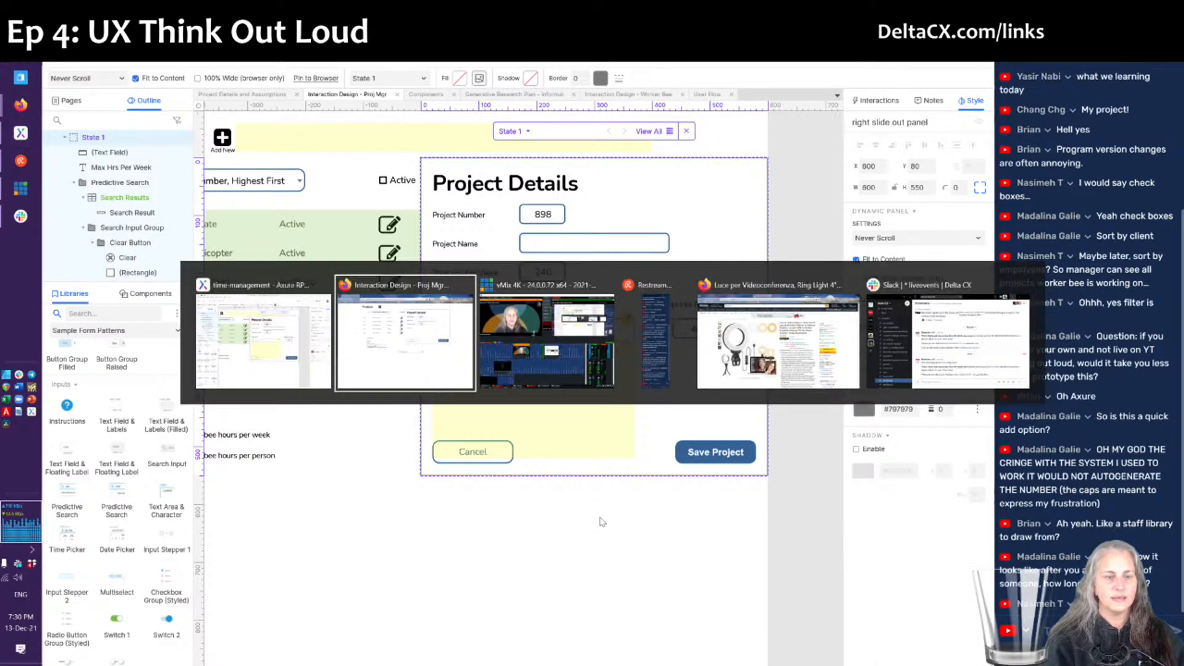
{"action": "key", "text": "F5"}
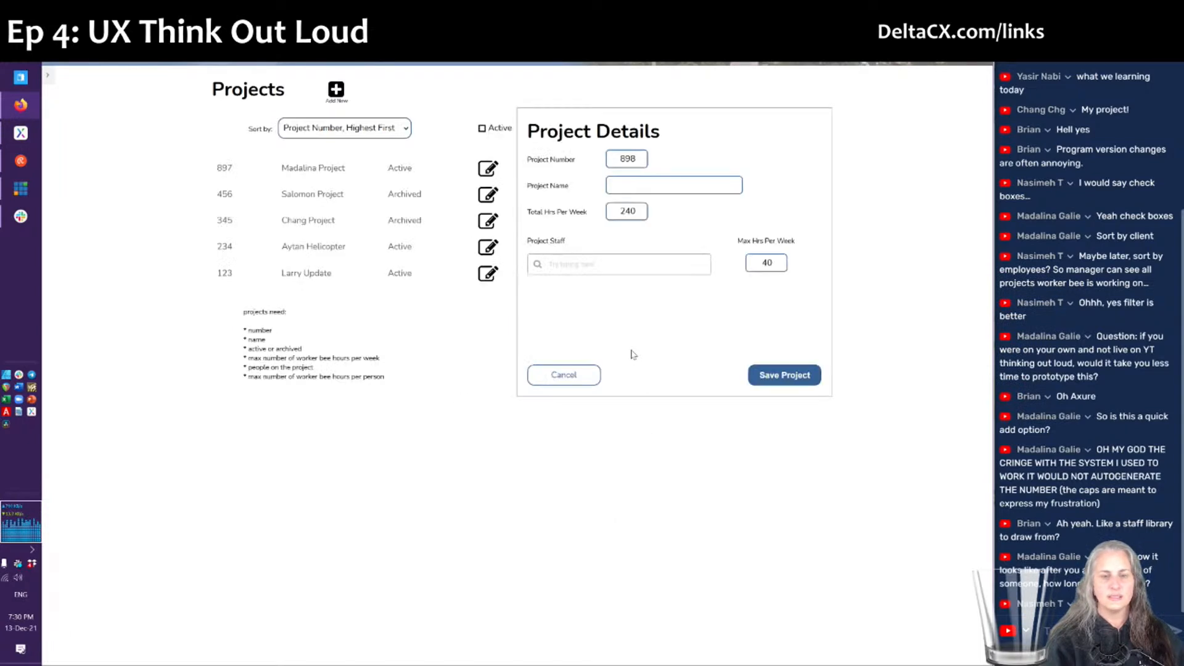
- In the preview, type a name fragment in Project Staff, pick the suggested staff member, return to Axure
{"action": "left_click", "coordinate": [580, 266]}
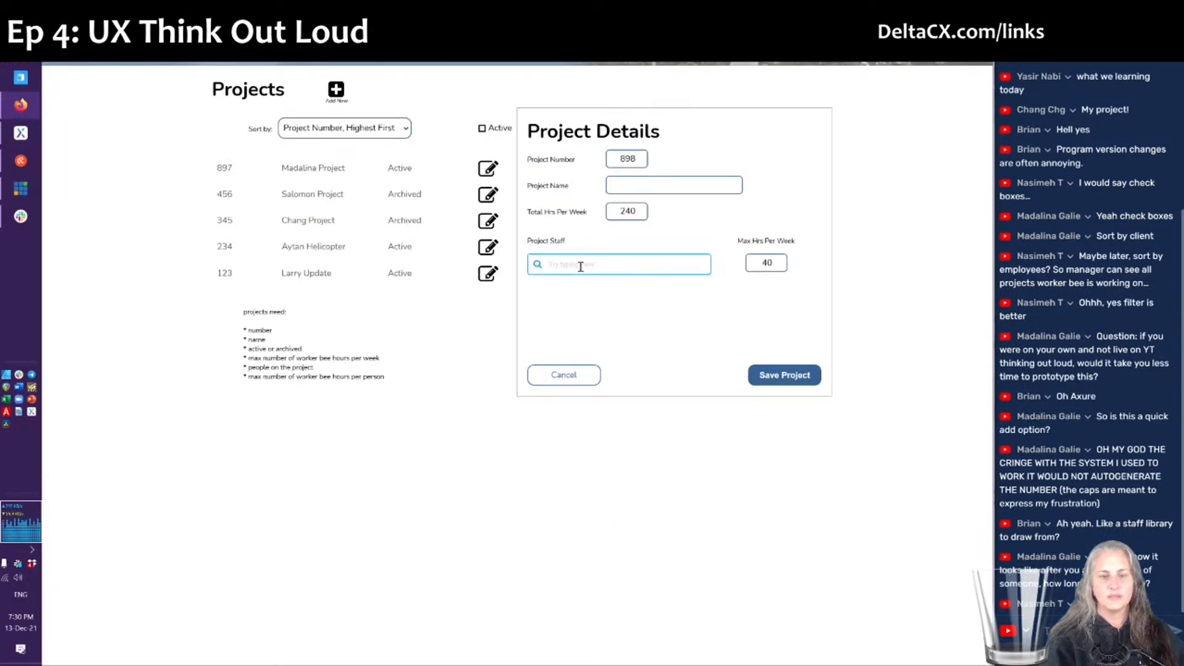
{"action": "type", "text": "mad"}
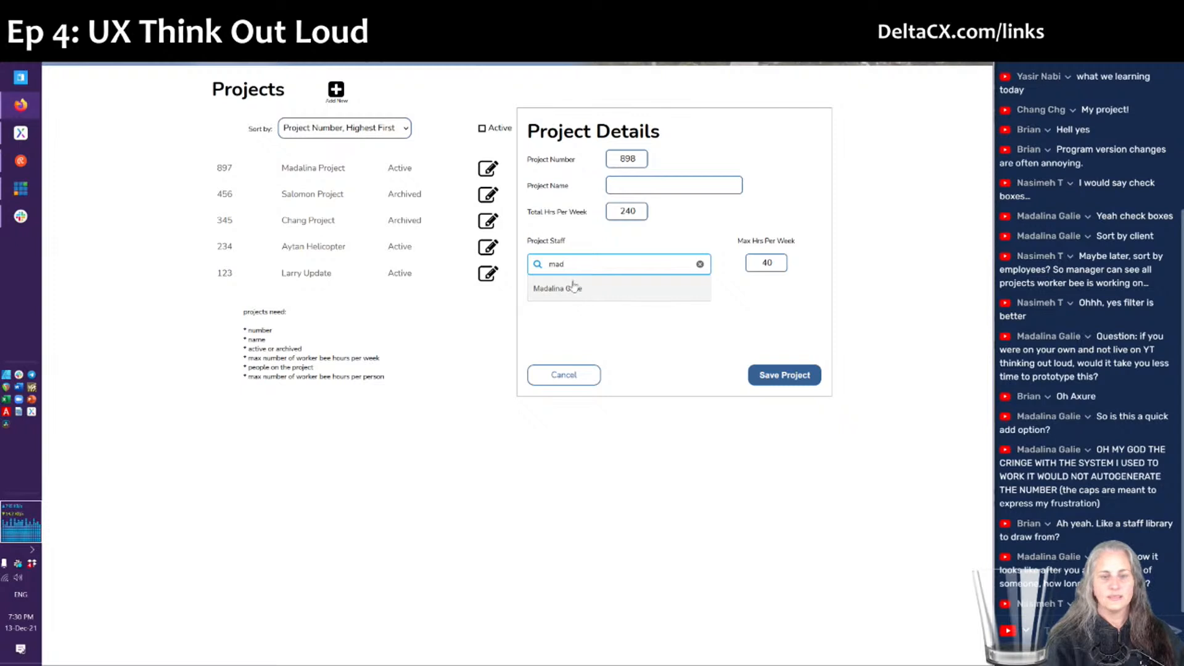
{"action": "left_click", "coordinate": [571, 288]}
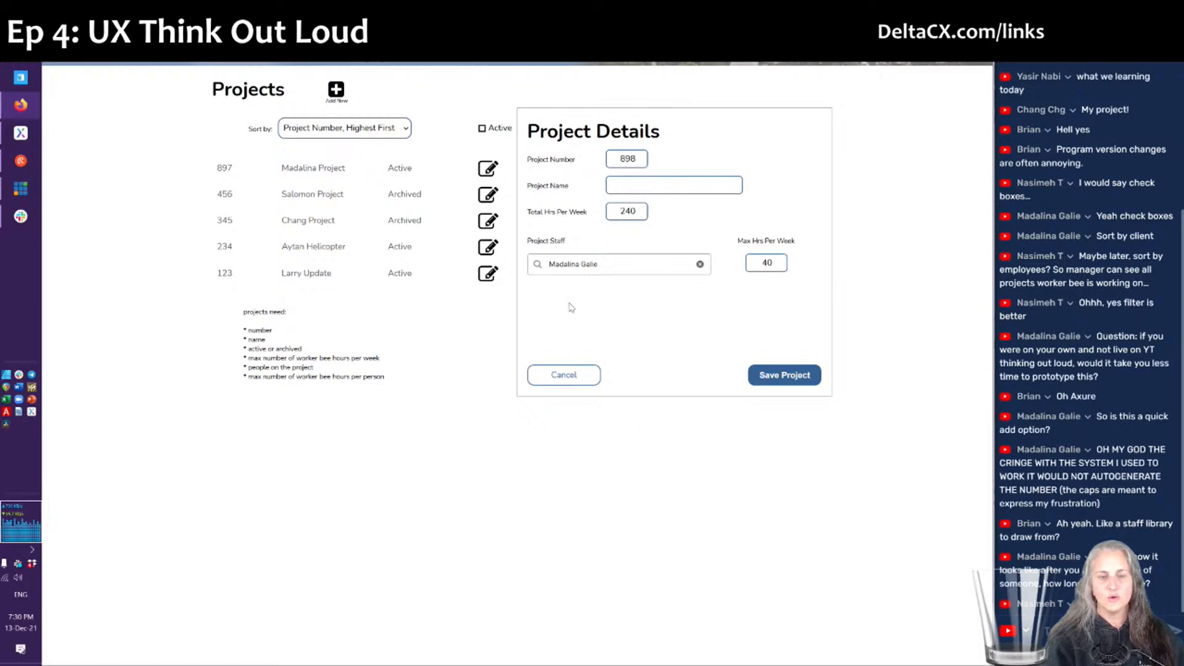
{"action": "key", "text": "alt+Tab"}
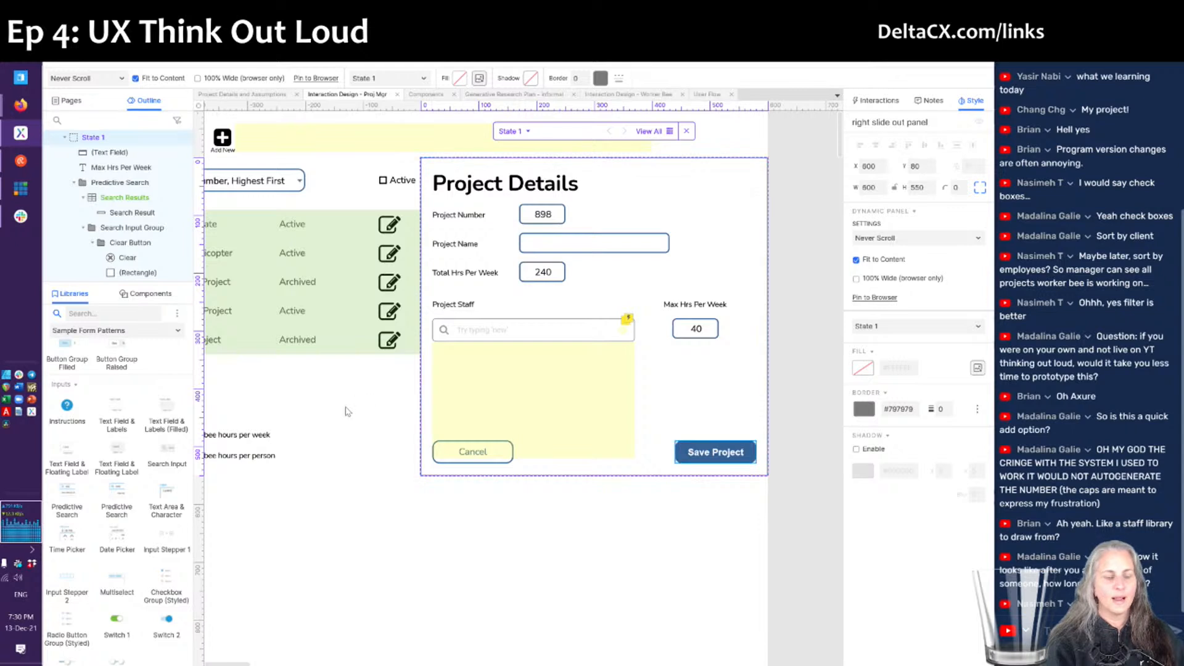
- Nudge the Max Hrs Per Week label and its 40 field slightly left
{"action": "left_click", "coordinate": [683, 309]}
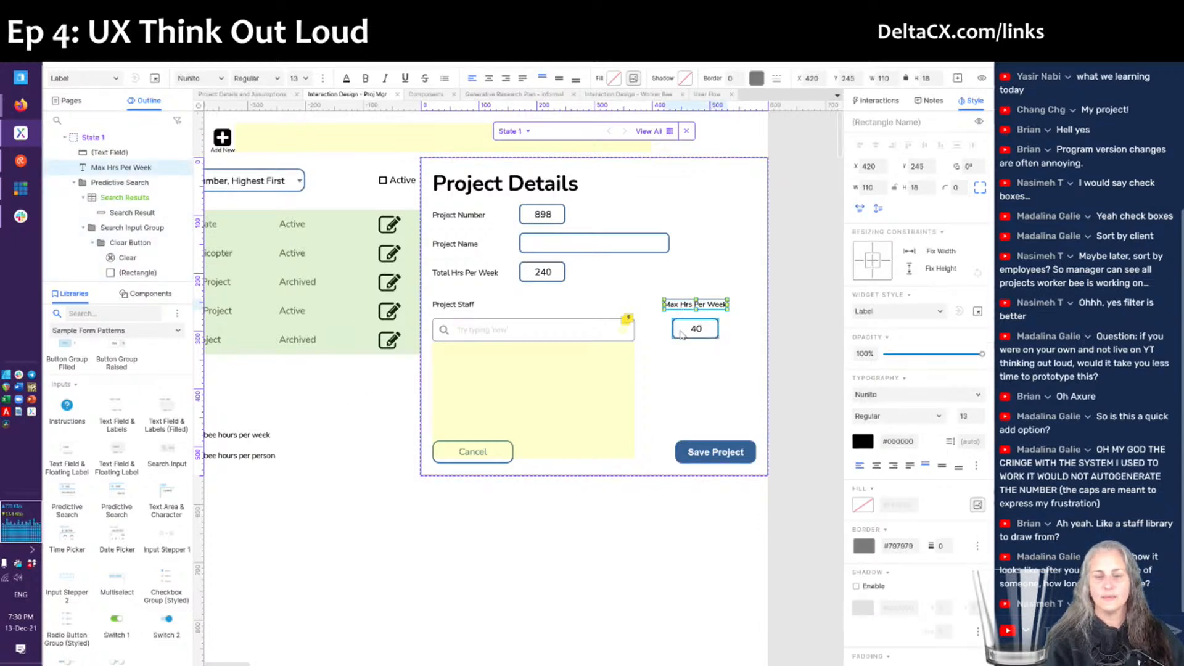
{"action": "left_click", "coordinate": [682, 333], "text": "shift"}
{"action": "key", "text": "Left"}
{"action": "key", "text": "Left"}
{"action": "key", "text": "Left"}
{"action": "key", "text": "Left"}
{"action": "key", "text": "Left"}
{"action": "key", "text": "Left"}
{"action": "key", "text": "Left"}
{"action": "key", "text": "Left"}
{"action": "key", "text": "Left"}
{"action": "key", "text": "Left"}
{"action": "key", "text": "Left"}
{"action": "key", "text": "Left"}
{"action": "key", "text": "Left"}
{"action": "key", "text": "Left"}
{"action": "key", "text": "Left"}
{"action": "key", "text": "Left"}
{"action": "key", "text": "Left"}
{"action": "key", "text": "Left"}
{"action": "key", "text": "Left"}
{"action": "key", "text": "Left"}
{"action": "key", "text": "Left"}
{"action": "key", "text": "Left"}
{"action": "key", "text": "Left"}
{"action": "key", "text": "Left"}
{"action": "key", "text": "Left"}
{"action": "key", "text": "Left"}
{"action": "key", "text": "Left"}
{"action": "key", "text": "Left"}
{"action": "key", "text": "Left"}
{"action": "key", "text": "Left"}
{"action": "key", "text": "Left"}
{"action": "key", "text": "Left"}
{"action": "key", "text": "Left"}
{"action": "left_click", "coordinate": [344, 425]}
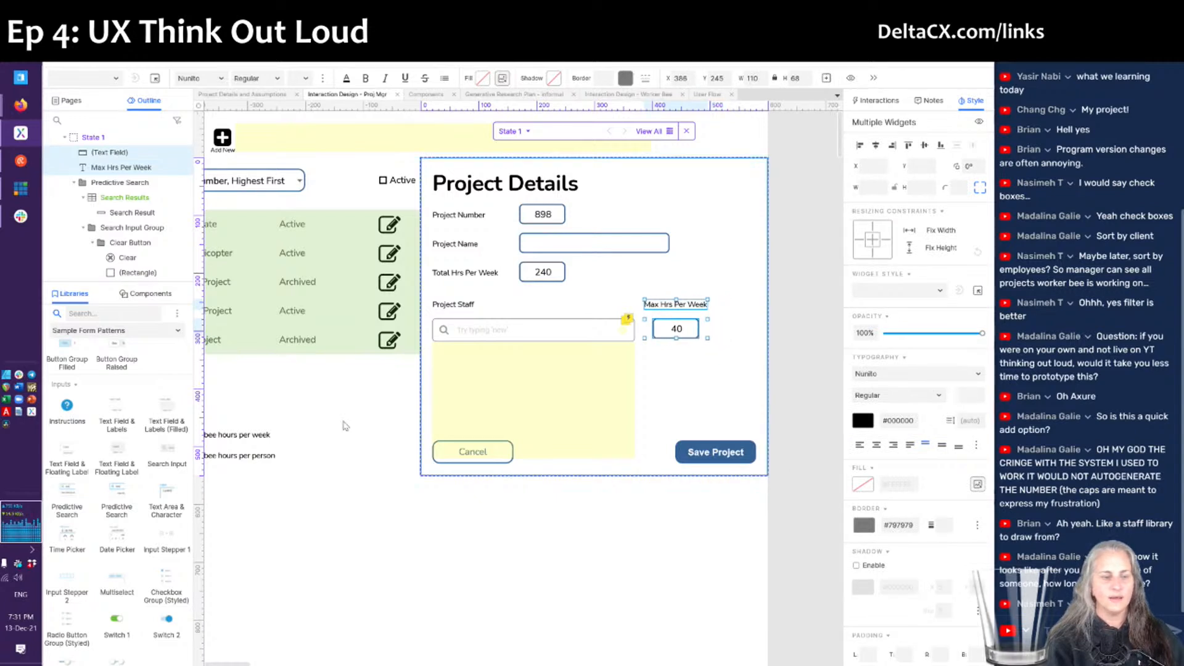
- Copy the trash icon from the projects table repeater and paste it beside the 40 field
{"action": "double_click", "coordinate": [367, 329]}
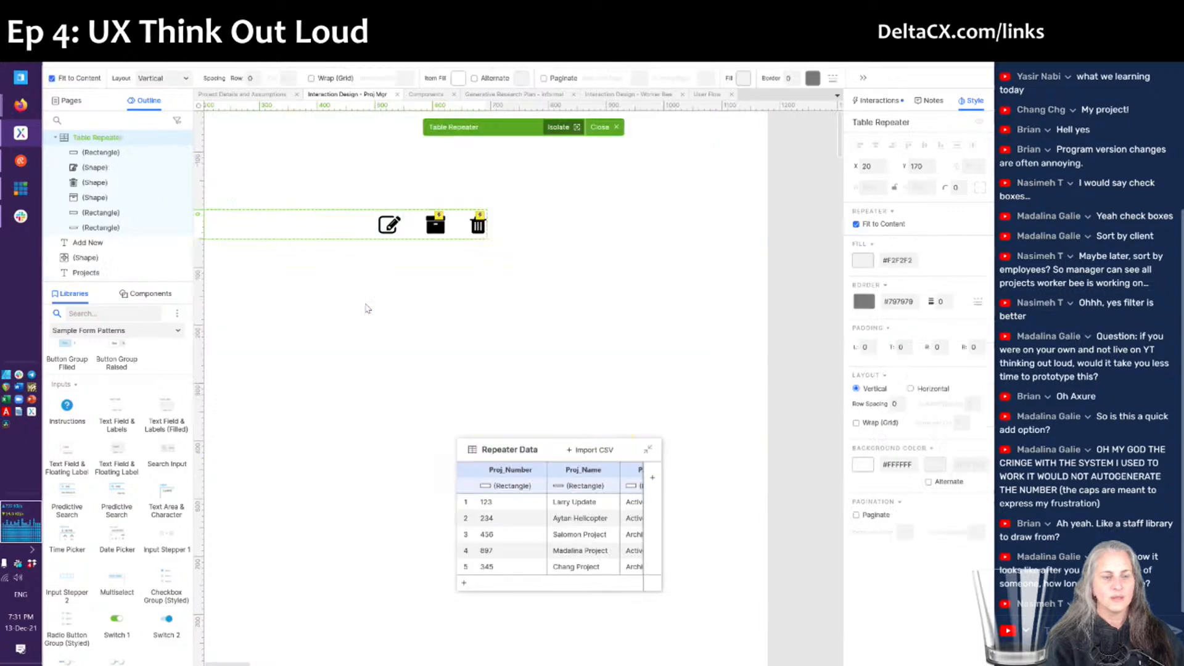
{"action": "left_click", "coordinate": [479, 227]}
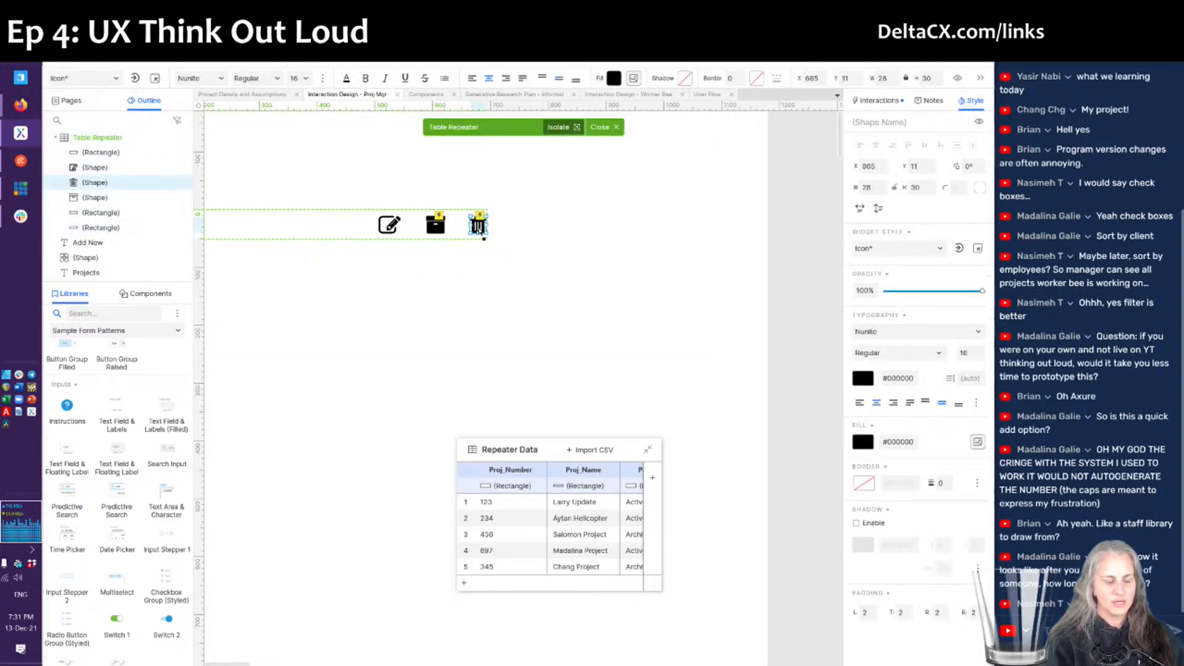
{"action": "left_click", "coordinate": [478, 344]}
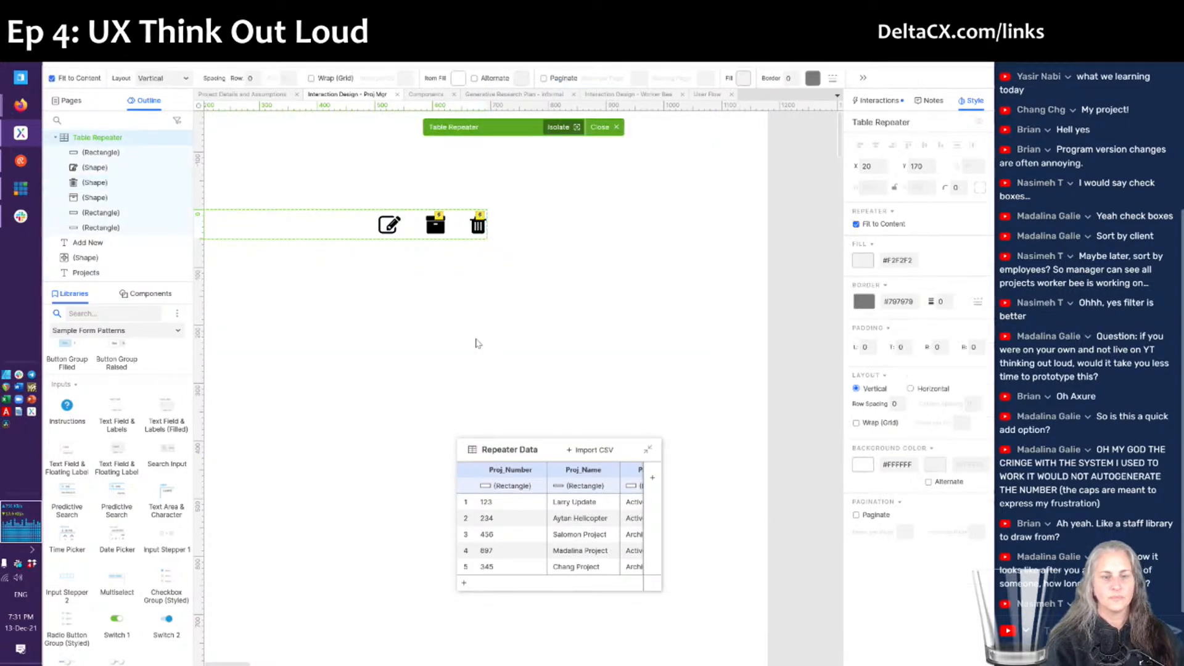
{"action": "double_click", "coordinate": [547, 364]}
{"action": "double_click", "coordinate": [661, 374]}
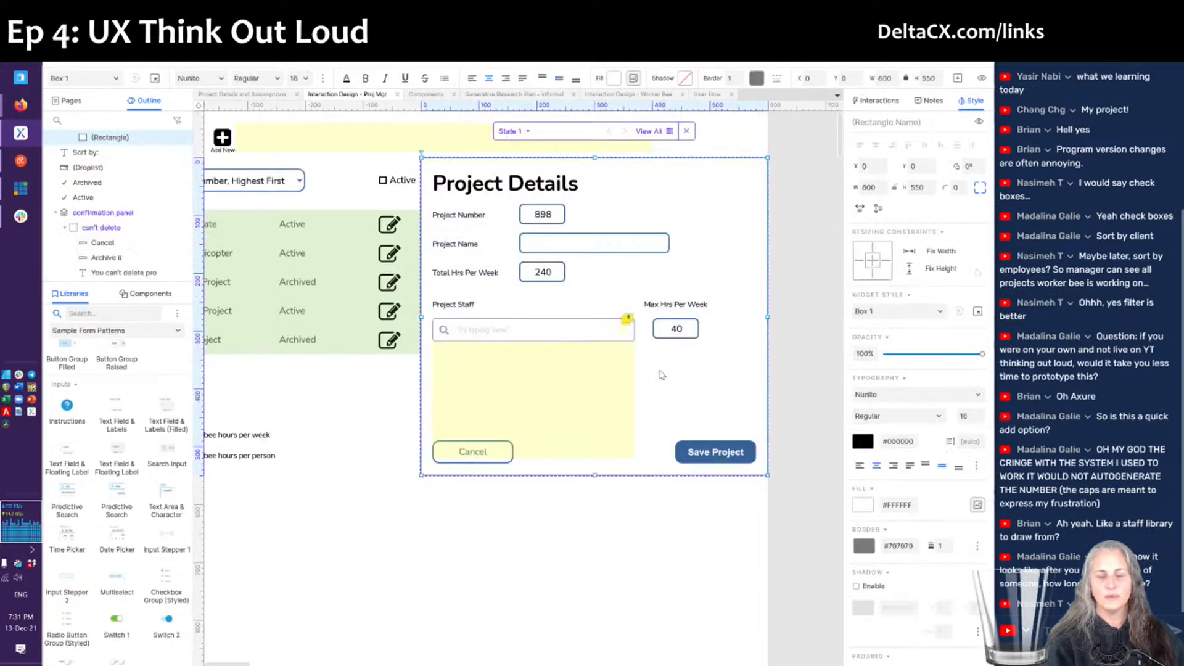
{"action": "key", "text": "ctrl+v"}
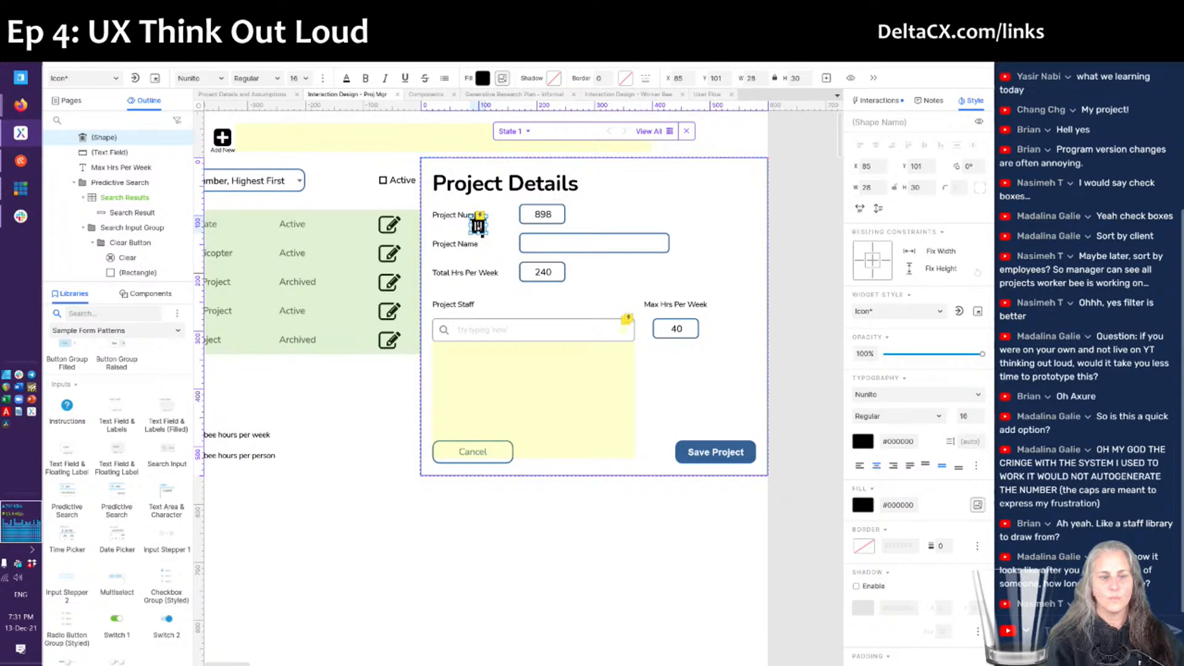
{"action": "left_click_drag", "start_coordinate": [480, 228], "coordinate": [749, 333]}
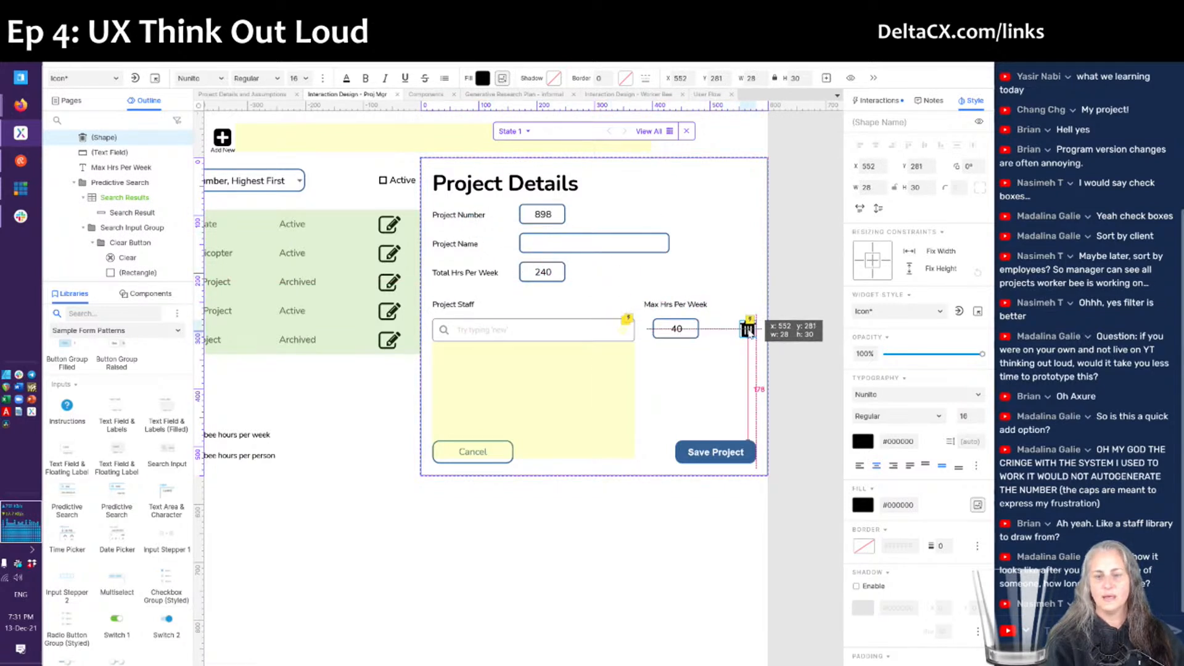
{"action": "left_click_drag", "start_coordinate": [751, 333], "coordinate": [728, 331]}
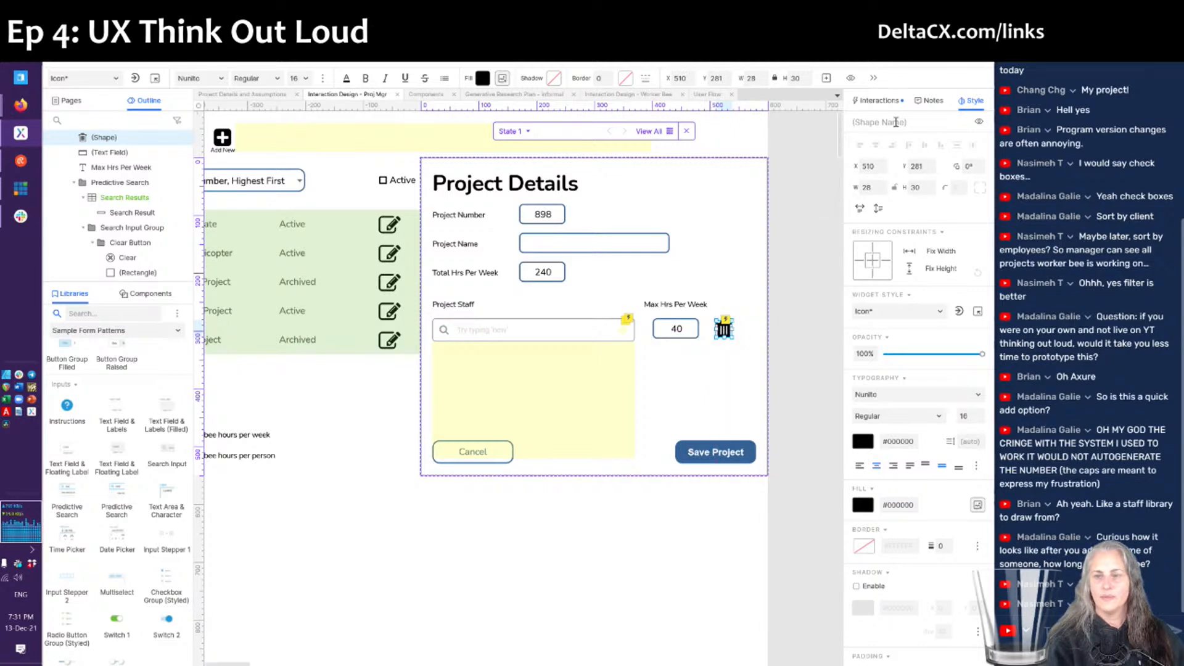
- Delete the pasted trash icon's copied click-or-tap cases and nudge it slightly left
{"action": "left_click", "coordinate": [877, 100]}
{"action": "left_click", "coordinate": [886, 156]}
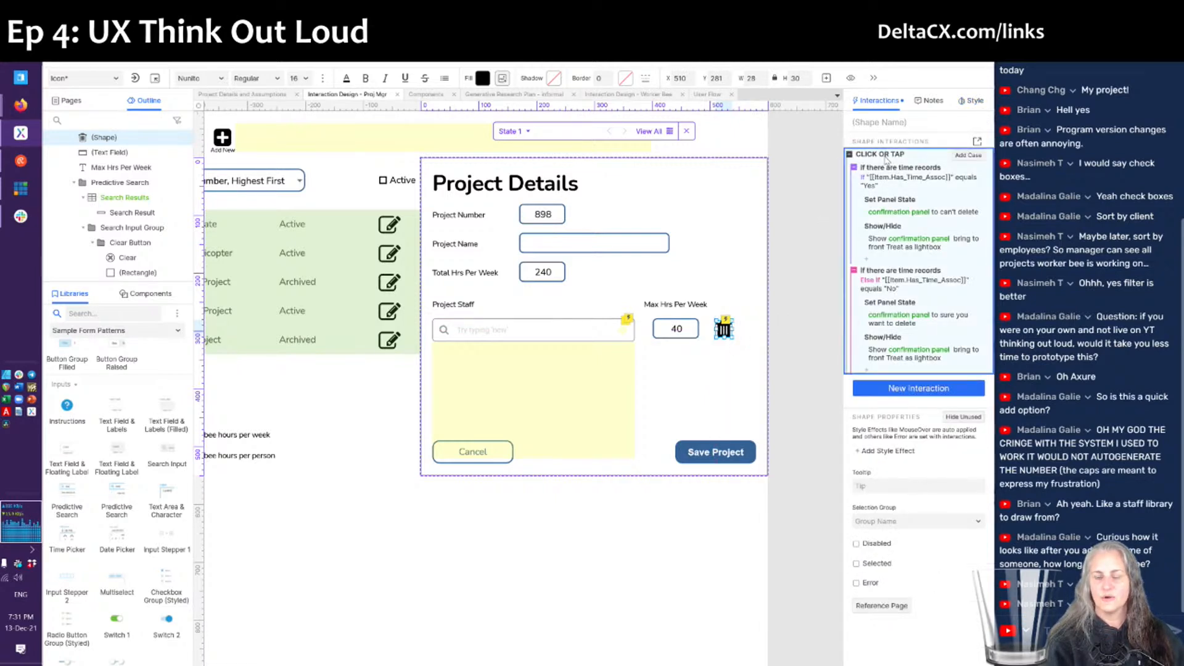
{"action": "key", "text": "Delete"}
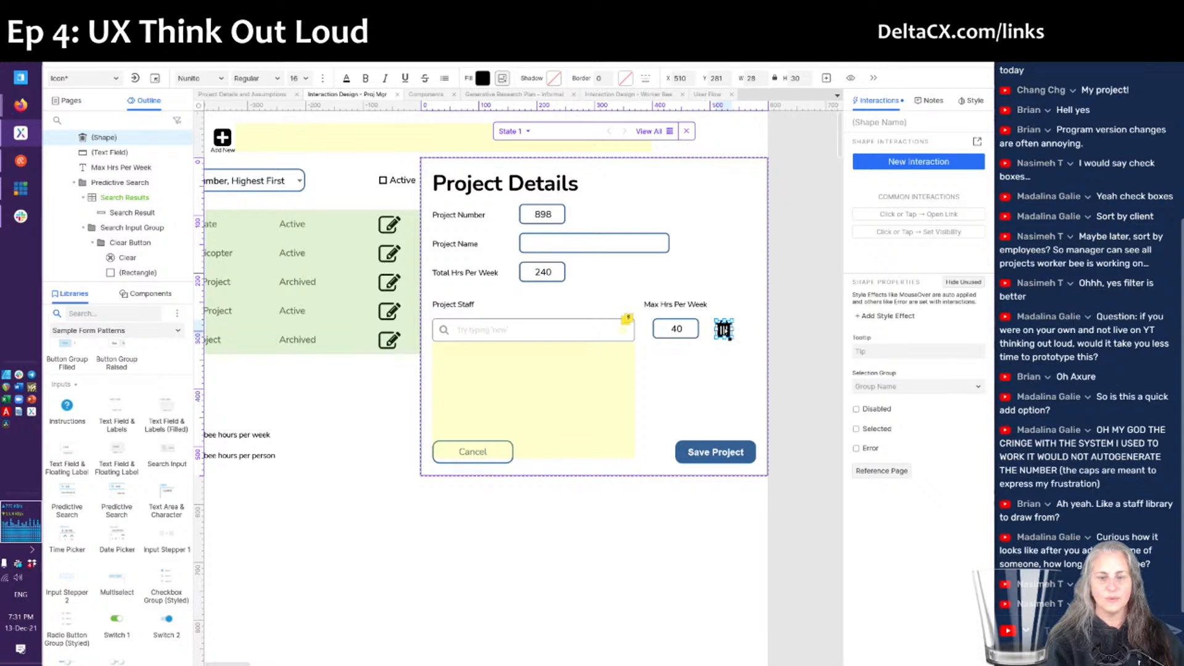
{"action": "key", "text": "Left"}
{"action": "key", "text": "Left"}
{"action": "key", "text": "Left"}
{"action": "key", "text": "Left"}
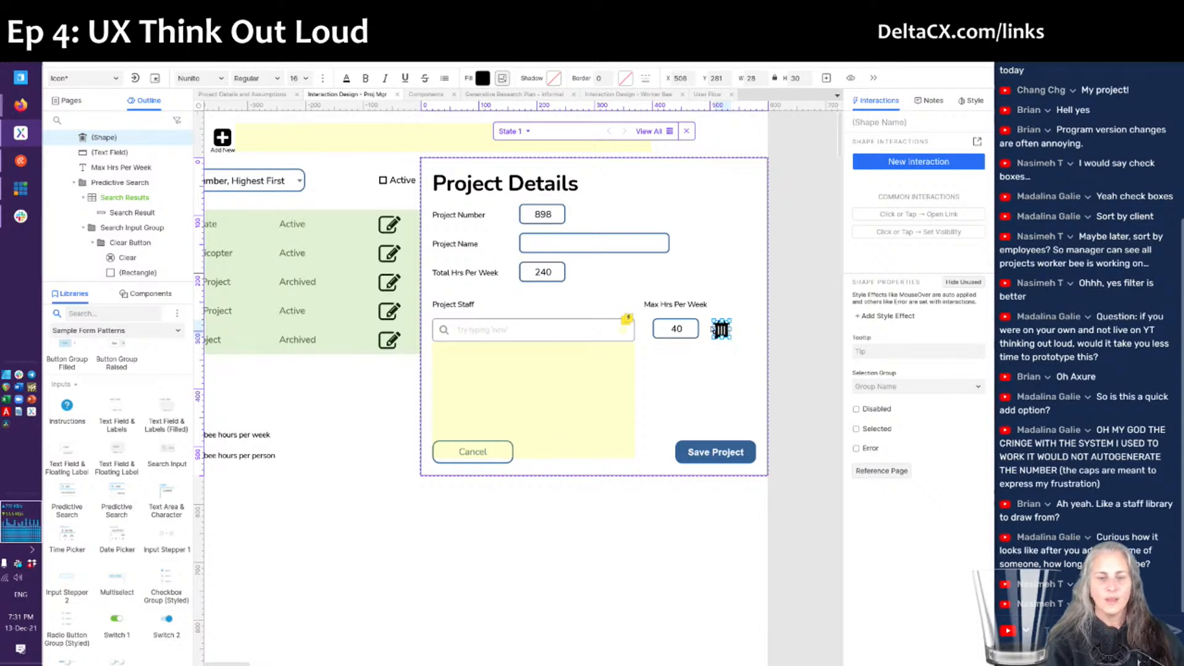
- Search the Icons library for 'plus' and place a Plus Circle icon beside the trash icon
{"action": "left_click", "coordinate": [88, 330]}
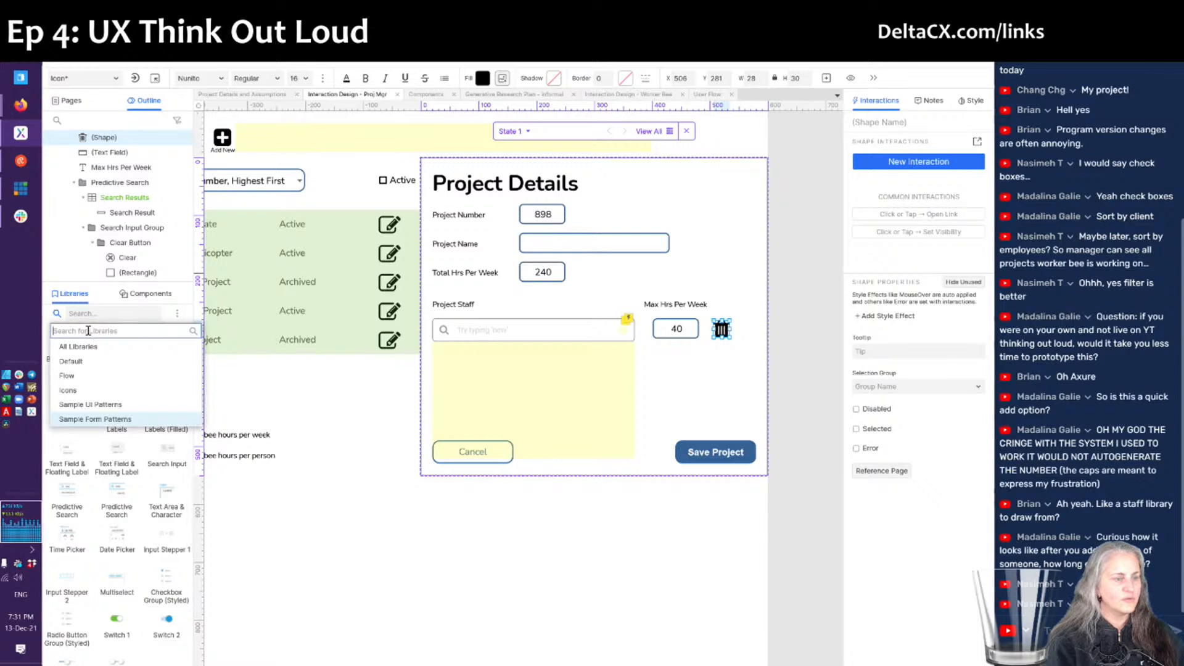
{"action": "left_click", "coordinate": [87, 390]}
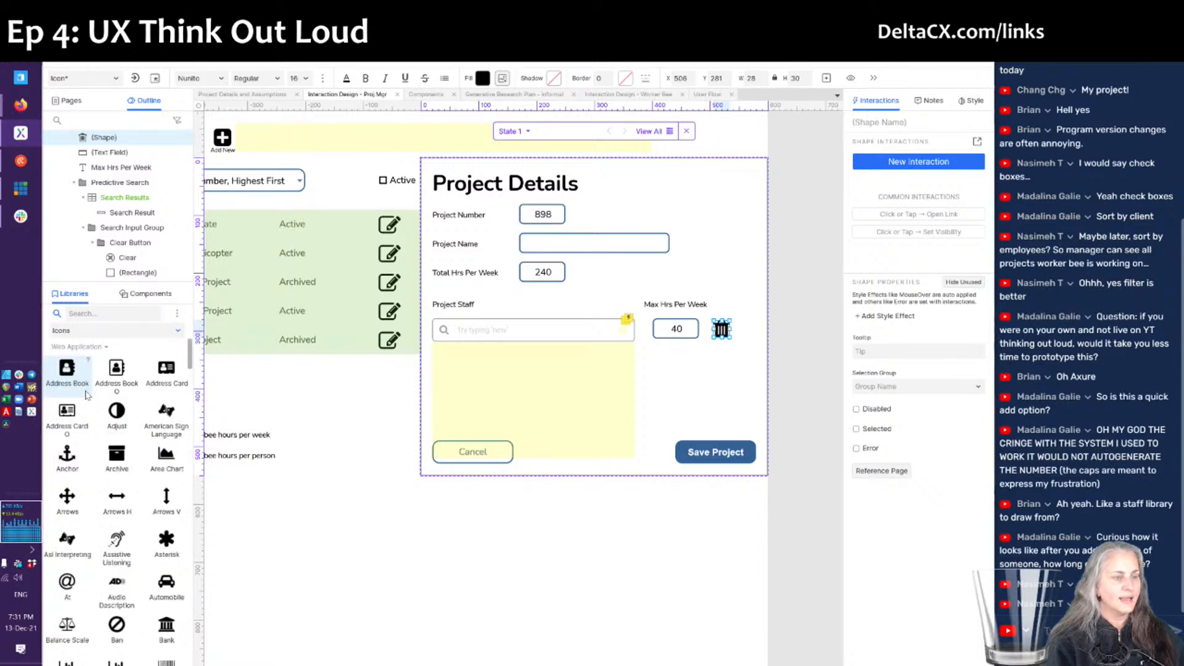
{"action": "left_click", "coordinate": [105, 312]}
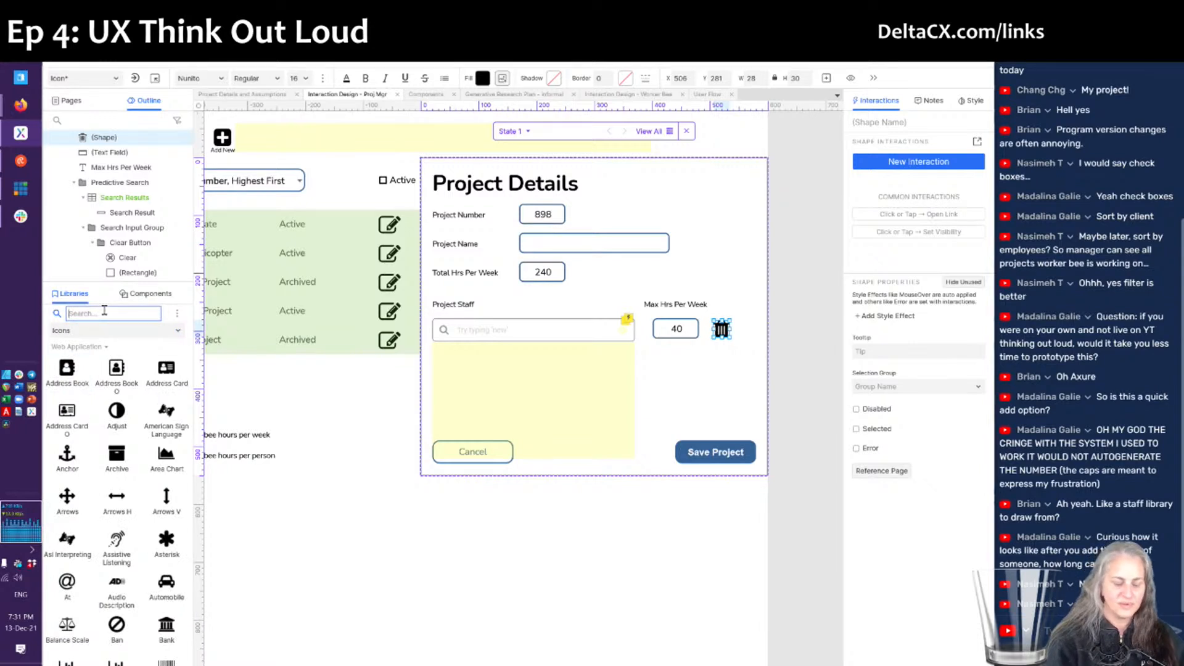
{"action": "type", "text": "plus"}
{"action": "left_click_drag", "start_coordinate": [68, 419], "coordinate": [734, 320]}
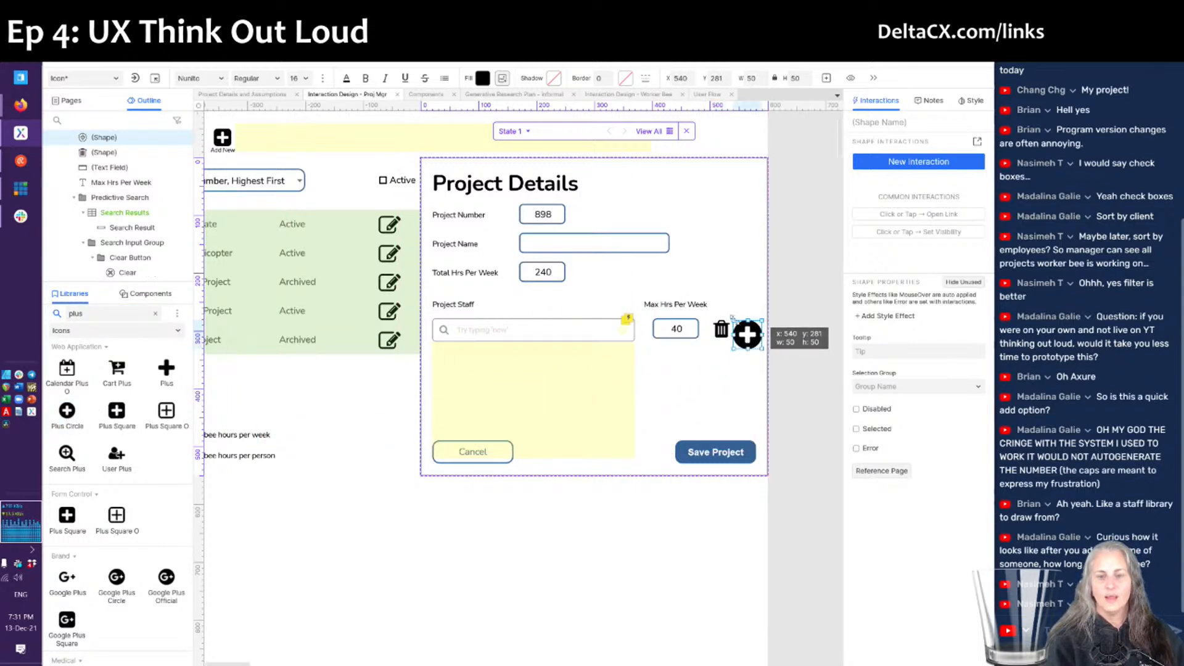
- Resize the plus-circle icon to 30×30, then nudge it and the trash icon right
{"action": "left_click", "coordinate": [721, 331]}
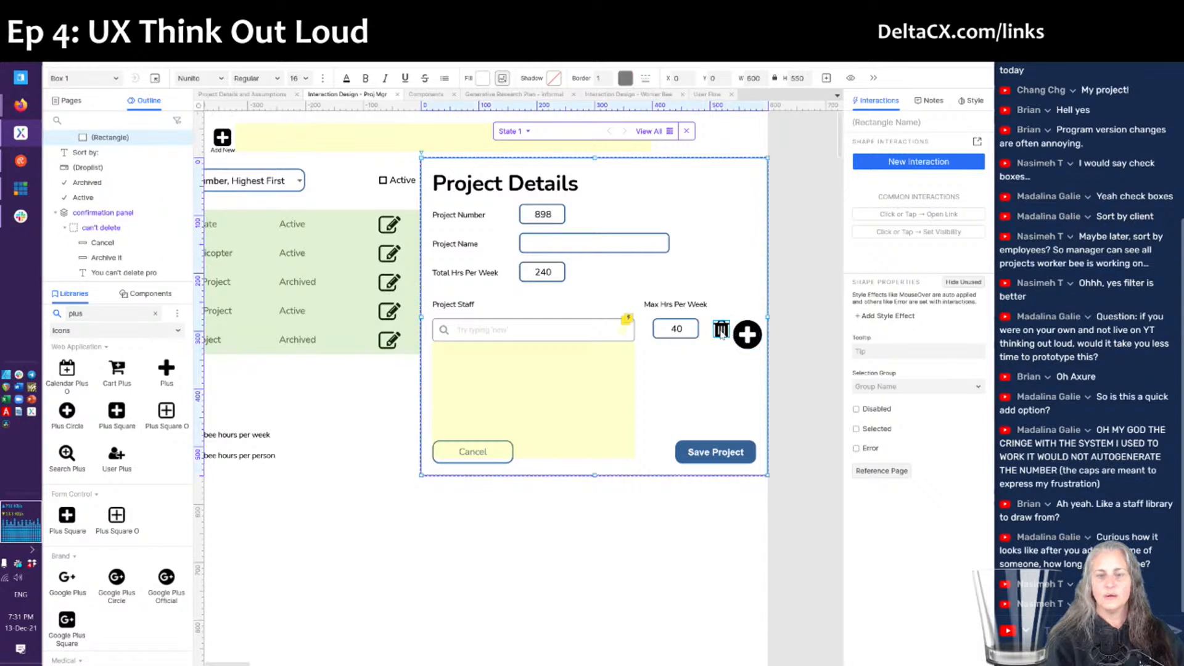
{"action": "left_click", "coordinate": [749, 336]}
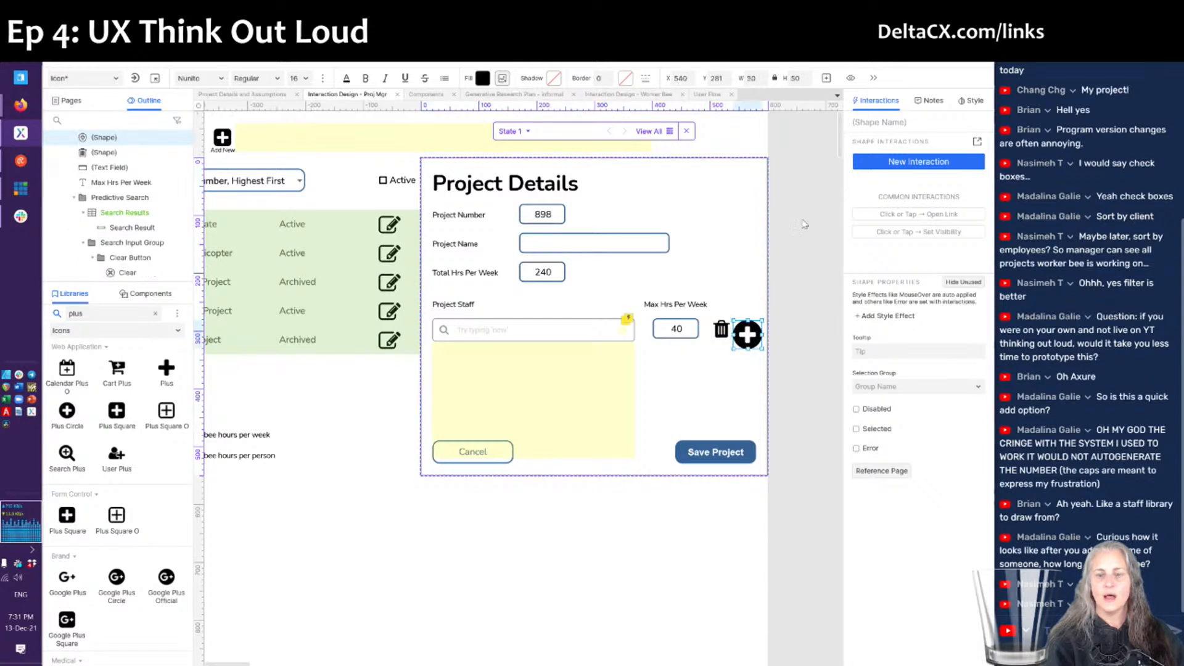
{"action": "double_click", "coordinate": [801, 81]}
{"action": "type", "text": "3"}
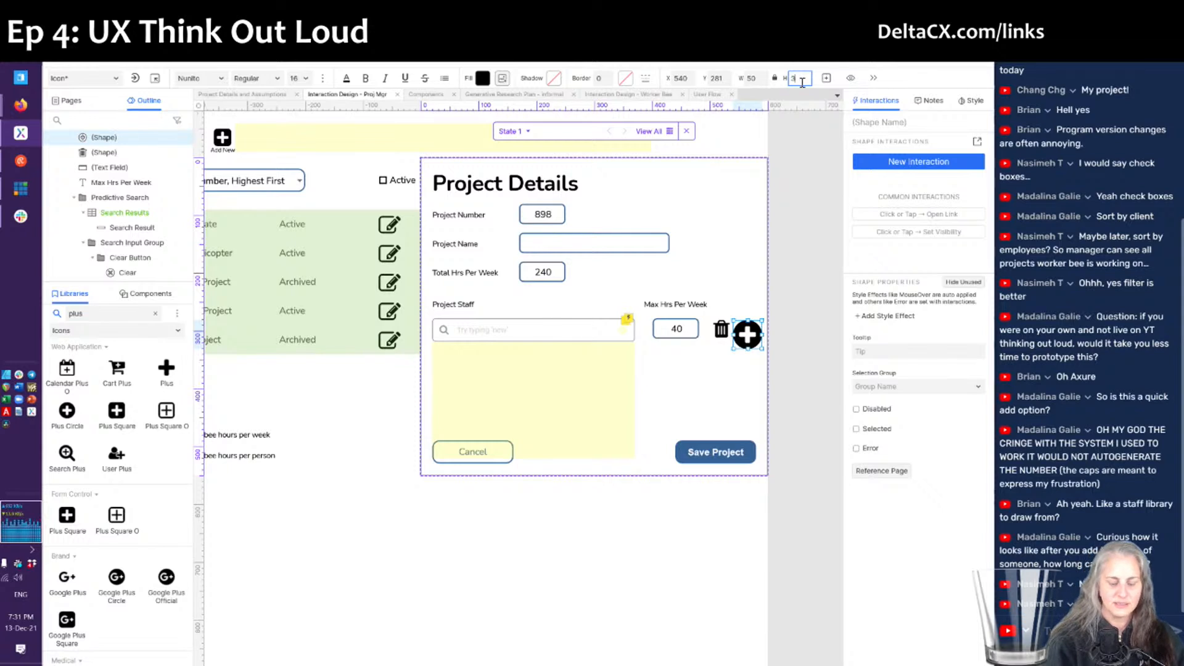
{"action": "type", "text": "0"}
{"action": "key", "text": "Return"}
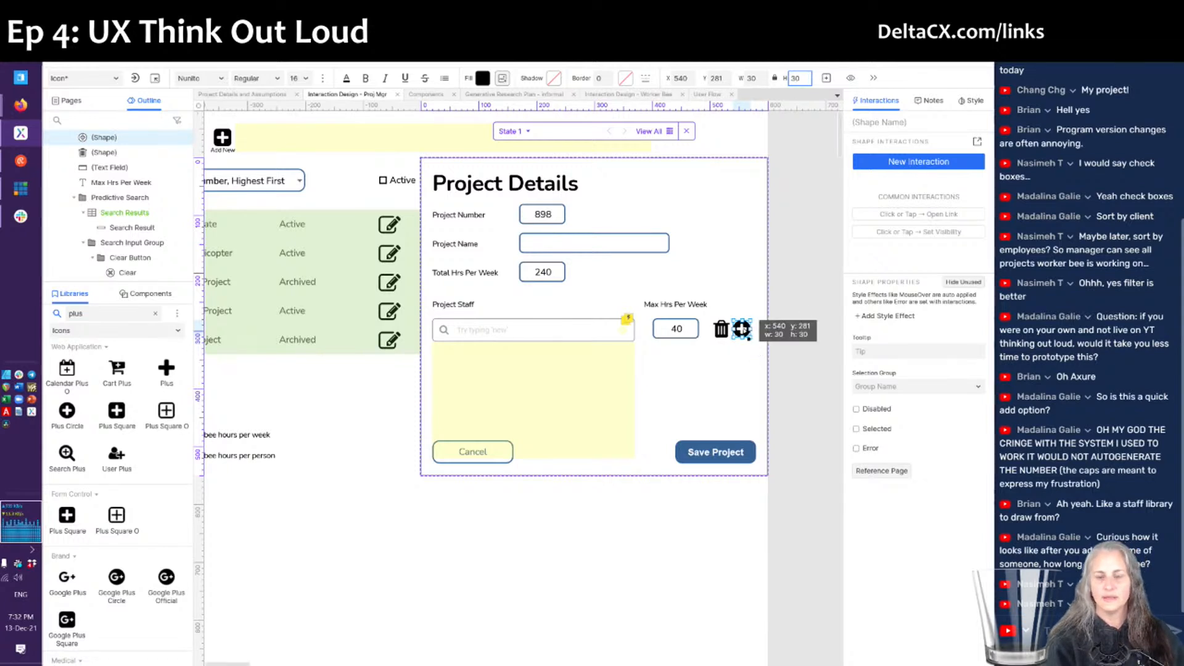
{"action": "left_click", "coordinate": [745, 332]}
{"action": "key", "text": "Right"}
{"action": "key", "text": "Right"}
{"action": "key", "text": "Right"}
{"action": "key", "text": "Right"}
{"action": "key", "text": "Right"}
{"action": "key", "text": "Right"}
{"action": "key", "text": "Right"}
{"action": "key", "text": "Right"}
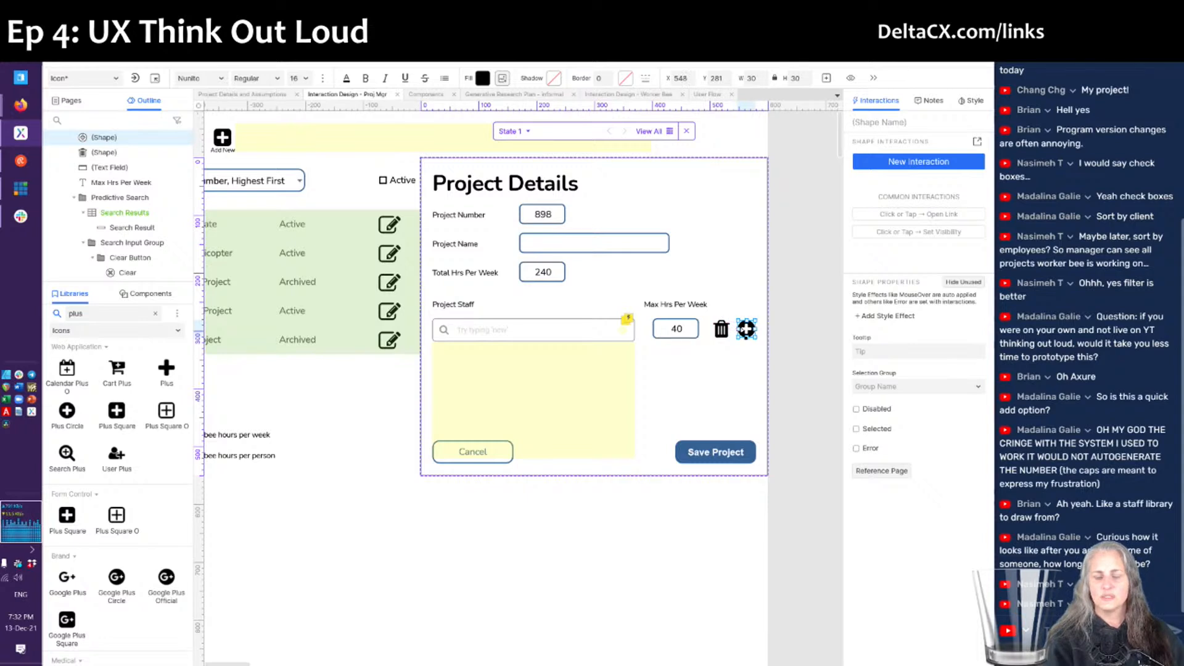
{"action": "left_click", "coordinate": [721, 330]}
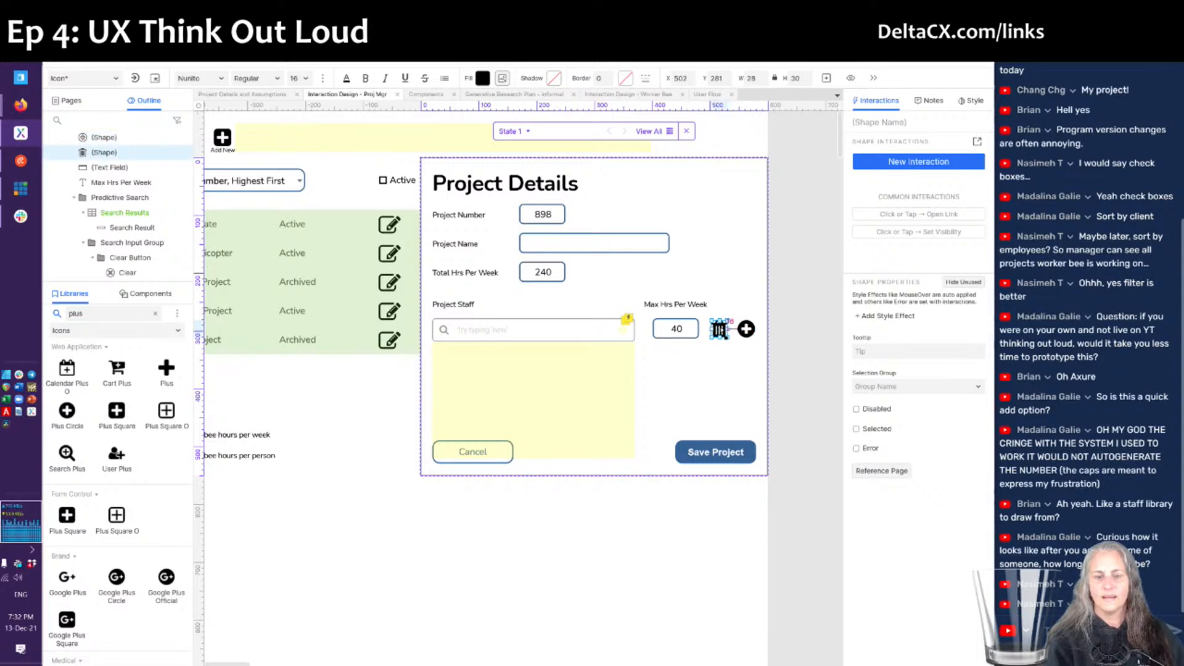
{"action": "key", "text": "Right"}
{"action": "key", "text": "Right"}
{"action": "key", "text": "Right"}
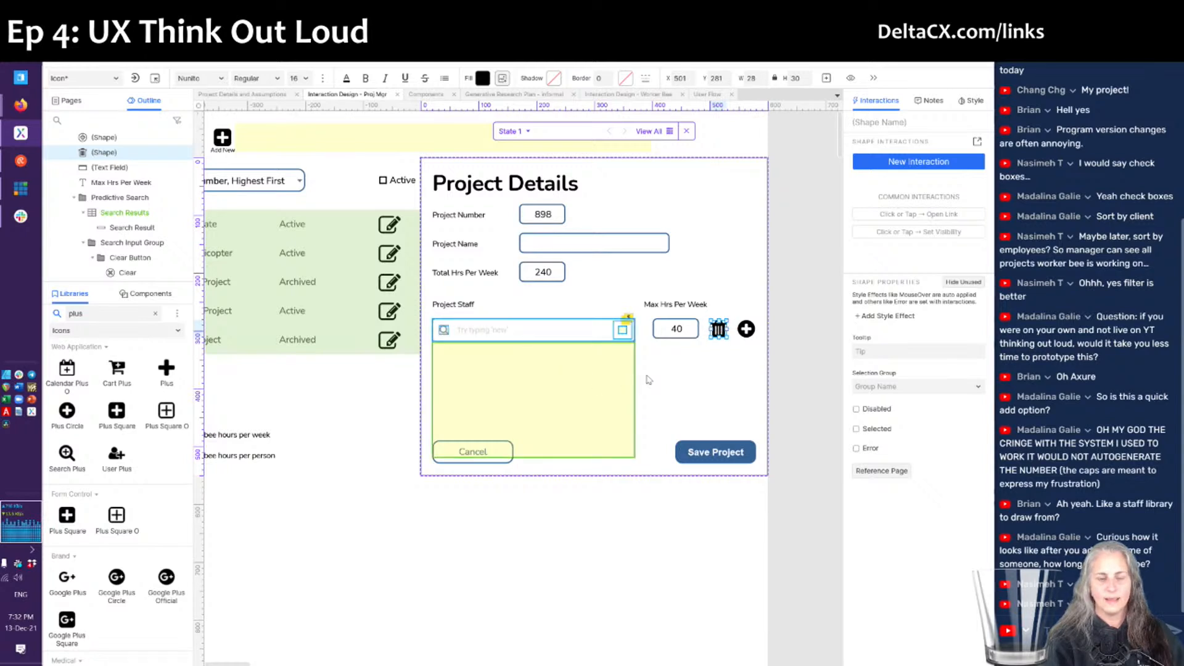
- Try narrowing the staff Predictive Search group, then undo the change
{"action": "left_click", "coordinate": [584, 336]}
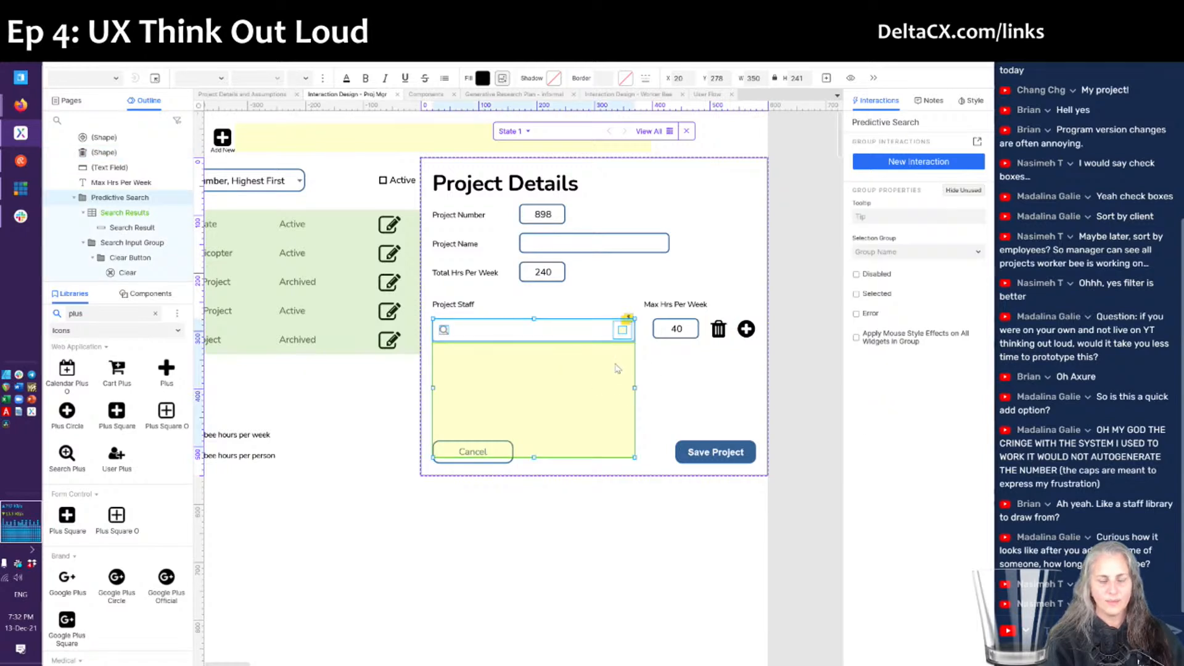
{"action": "mouse_move", "coordinate": [634, 389]}
{"action": "left_mouse_down"}
{"action": "mouse_move", "coordinate": [619, 388]}
{"action": "mouse_move", "coordinate": [646, 387]}
{"action": "left_mouse_up"}
{"action": "key", "text": "Right"}
{"action": "key", "text": "Right"}
{"action": "key", "text": "Right"}
{"action": "key", "text": "ctrl+z"}
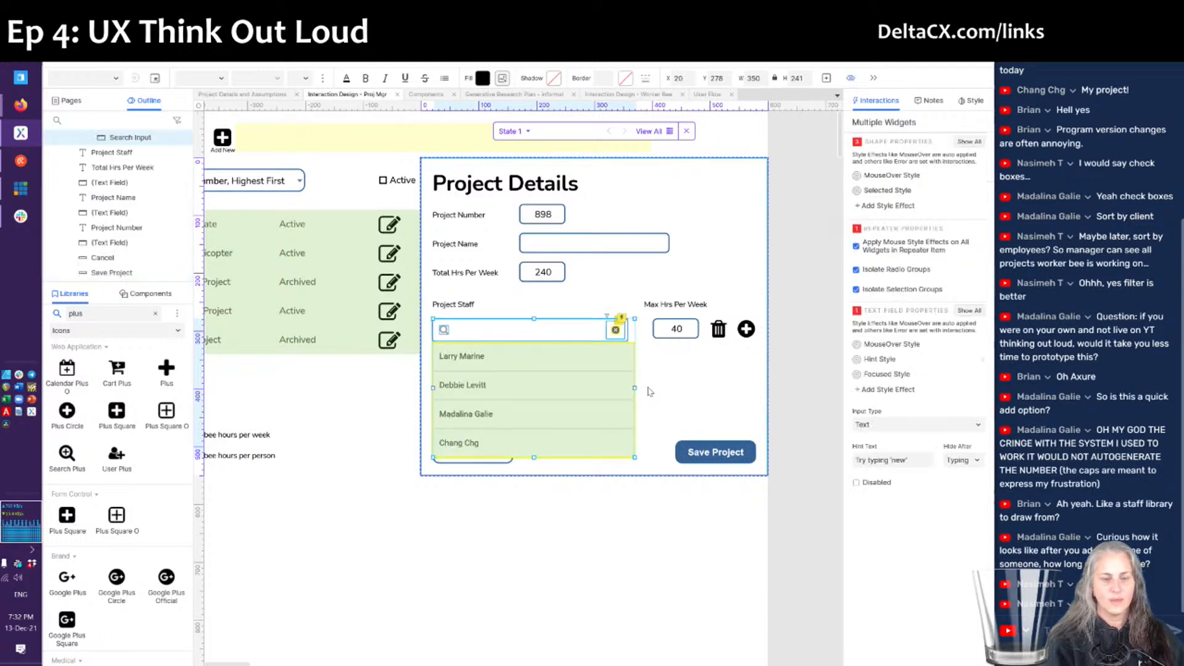
{"action": "key", "text": "ctrl+z"}
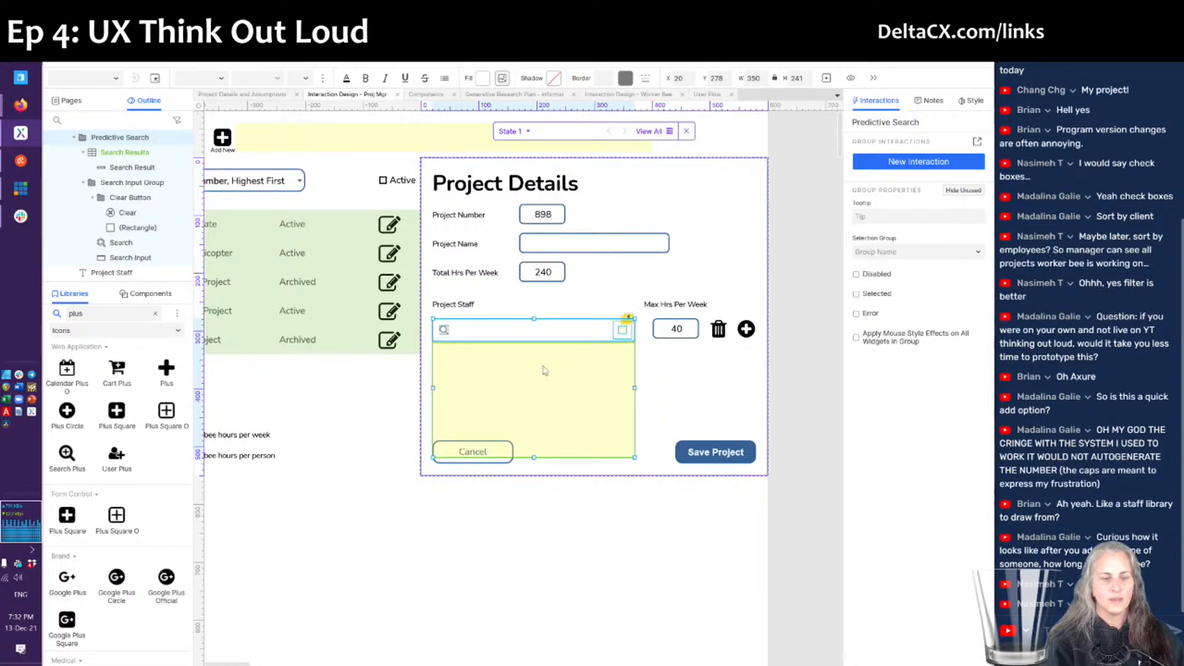
{"action": "left_click", "coordinate": [486, 307]}
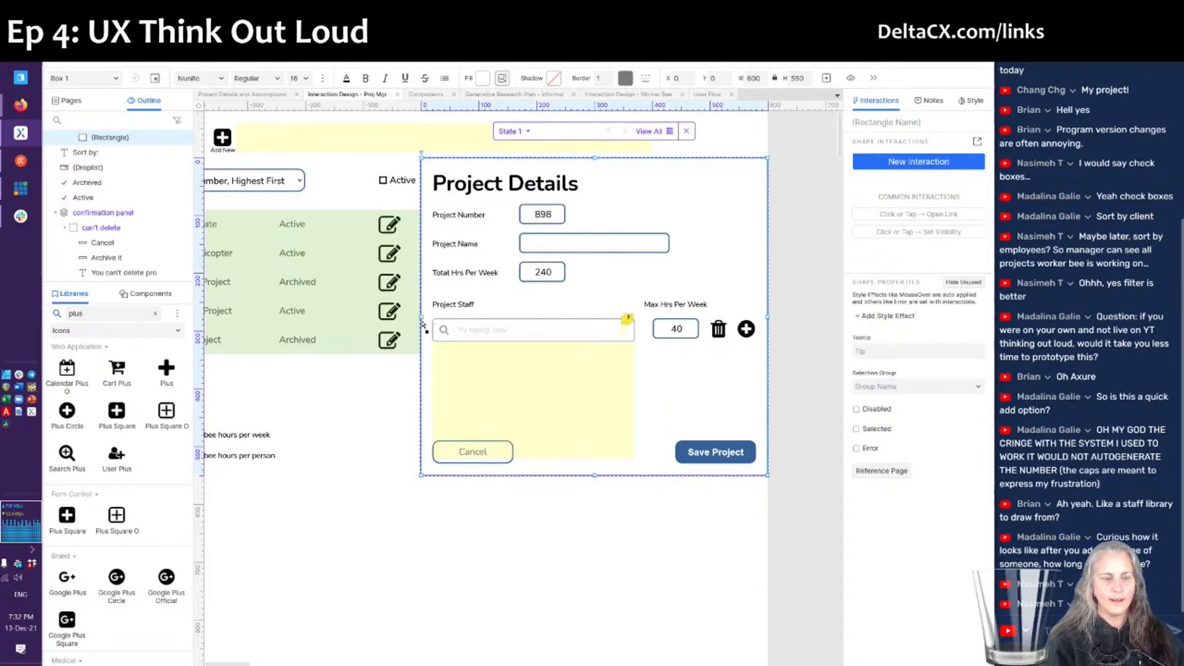
- Widen the Project Details slide-out panel by dragging its left edge
{"action": "left_click_drag", "start_coordinate": [419, 318], "coordinate": [379, 313]}
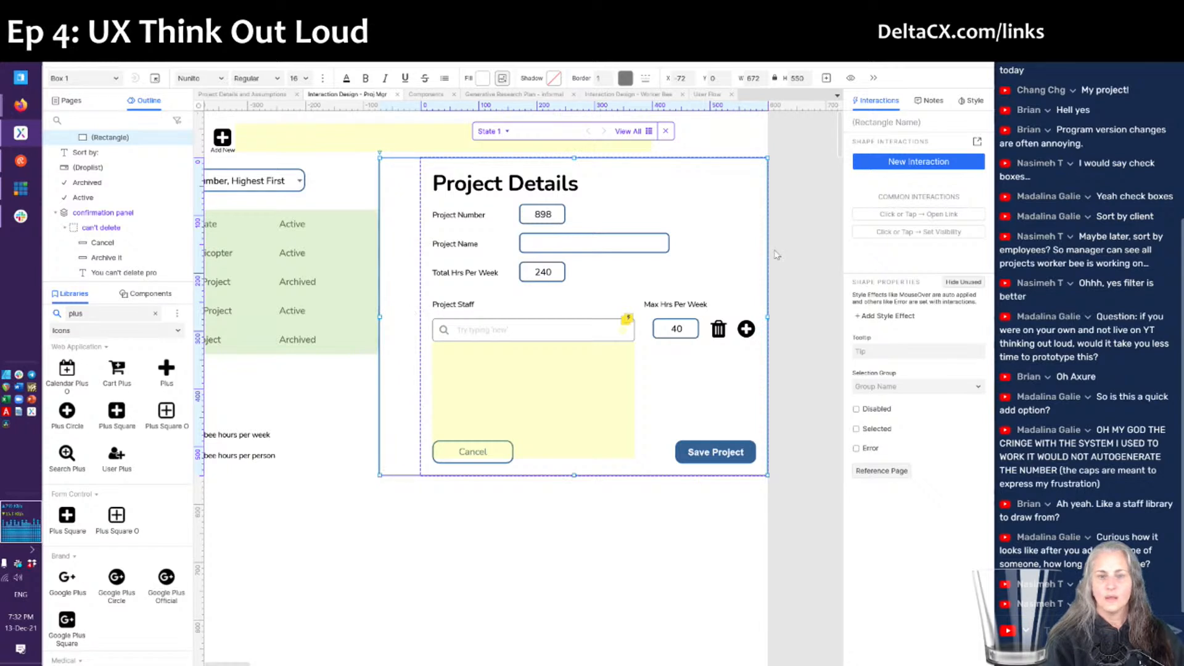
{"action": "left_click", "coordinate": [979, 107]}
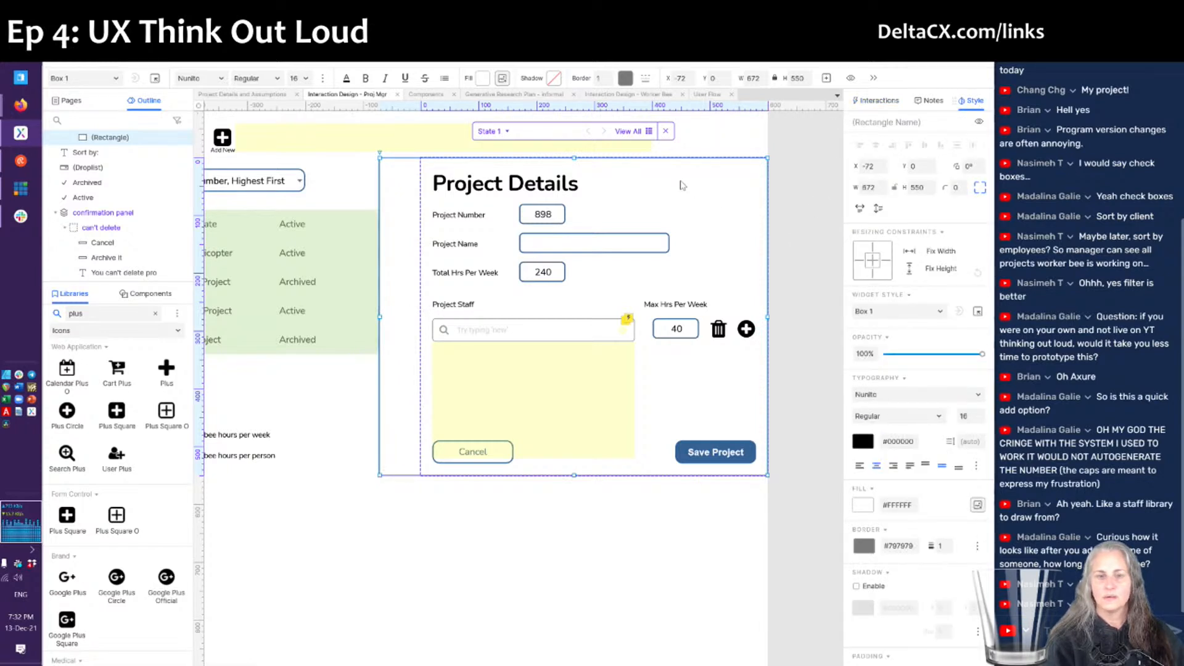
{"action": "left_click", "coordinate": [667, 131]}
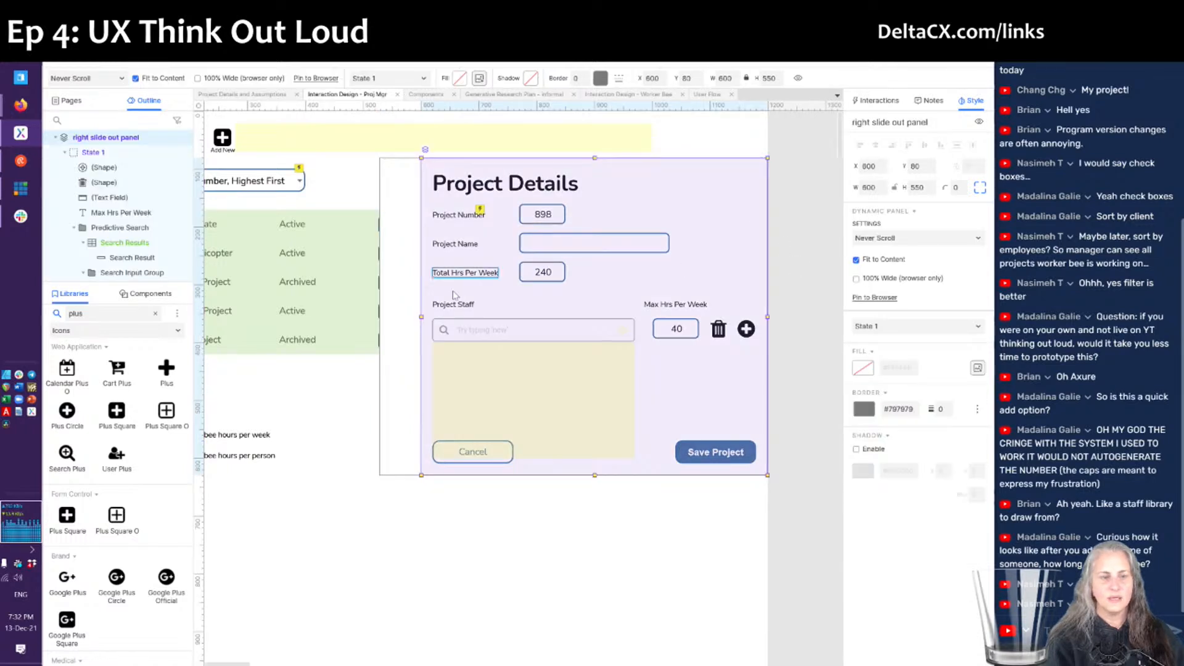
{"action": "left_click_drag", "start_coordinate": [422, 317], "coordinate": [375, 316]}
{"action": "mouse_move", "coordinate": [375, 316]}
{"action": "left_mouse_down"}
{"action": "mouse_move", "coordinate": [401, 317]}
{"action": "mouse_move", "coordinate": [363, 322]}
{"action": "left_mouse_up"}
- Align the white form box at X 0 and widen it to 700
{"action": "double_click", "coordinate": [617, 304]}
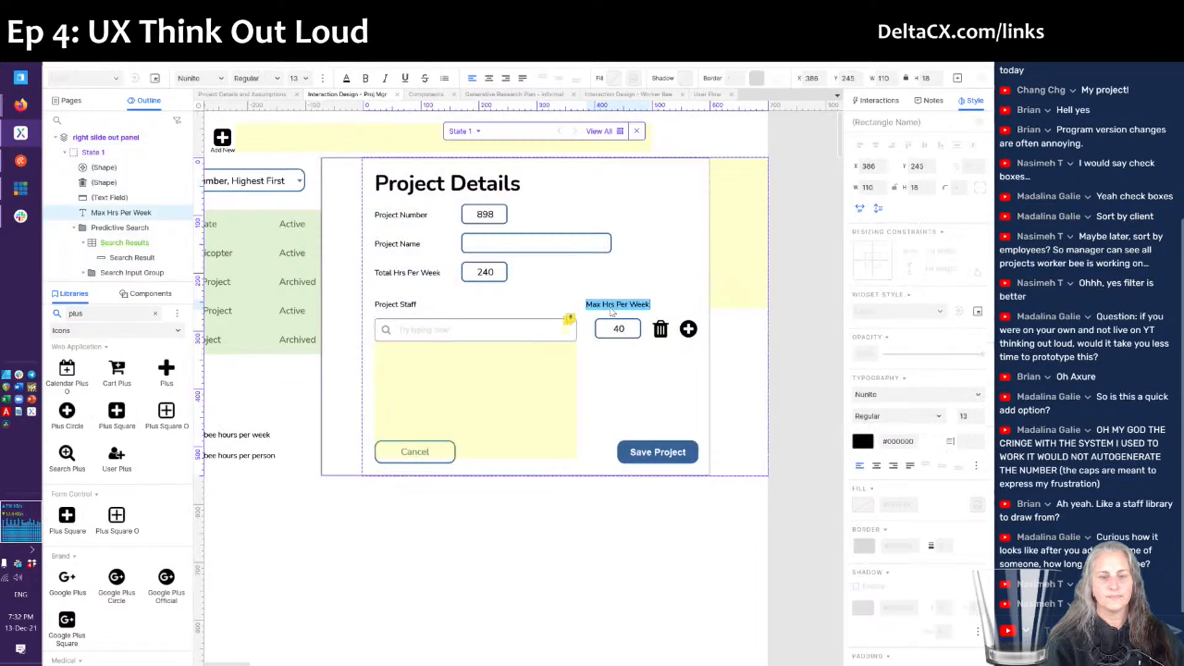
{"action": "left_click", "coordinate": [611, 269]}
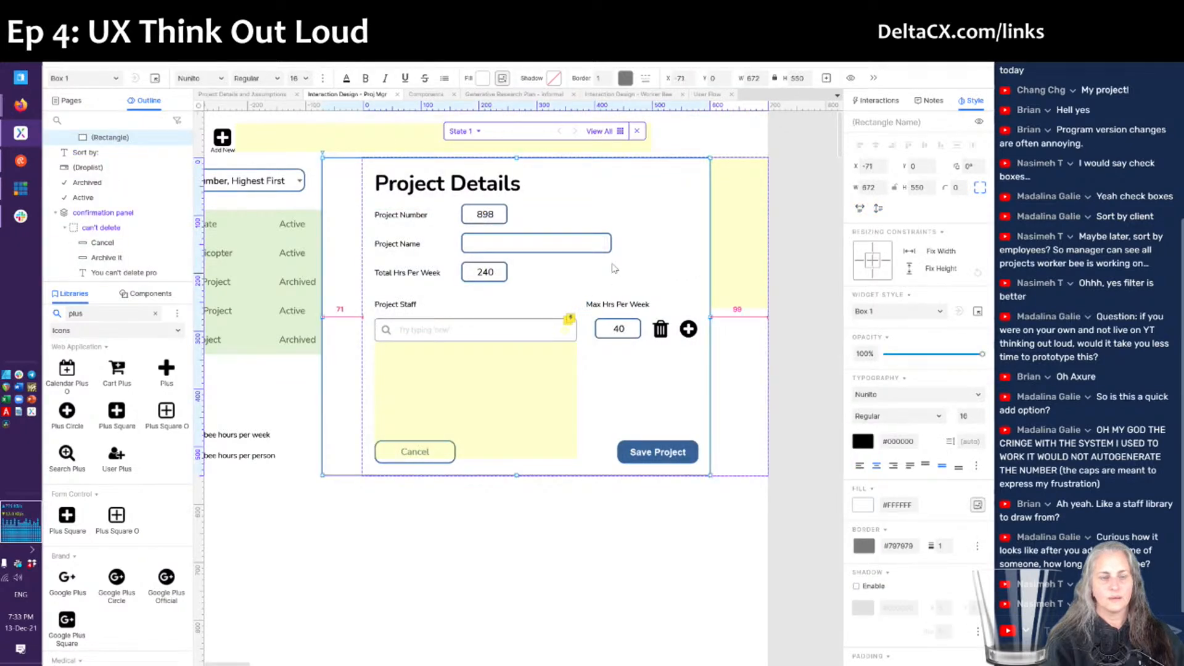
{"action": "key", "text": "Right"}
{"action": "key", "text": "Right"}
{"action": "key", "text": "Right"}
{"action": "key", "text": "Right"}
{"action": "key", "text": "Right"}
{"action": "key", "text": "Right"}
{"action": "key", "text": "Right"}
{"action": "key", "text": "Right"}
{"action": "key", "text": "Right"}
{"action": "key", "text": "Right"}
{"action": "key", "text": "Right"}
{"action": "key", "text": "Right"}
{"action": "key", "text": "Right"}
{"action": "key", "text": "Right"}
{"action": "key", "text": "Right"}
{"action": "key", "text": "Right"}
{"action": "key", "text": "Right"}
{"action": "key", "text": "Right"}
{"action": "key", "text": "Right"}
{"action": "key", "text": "Right"}
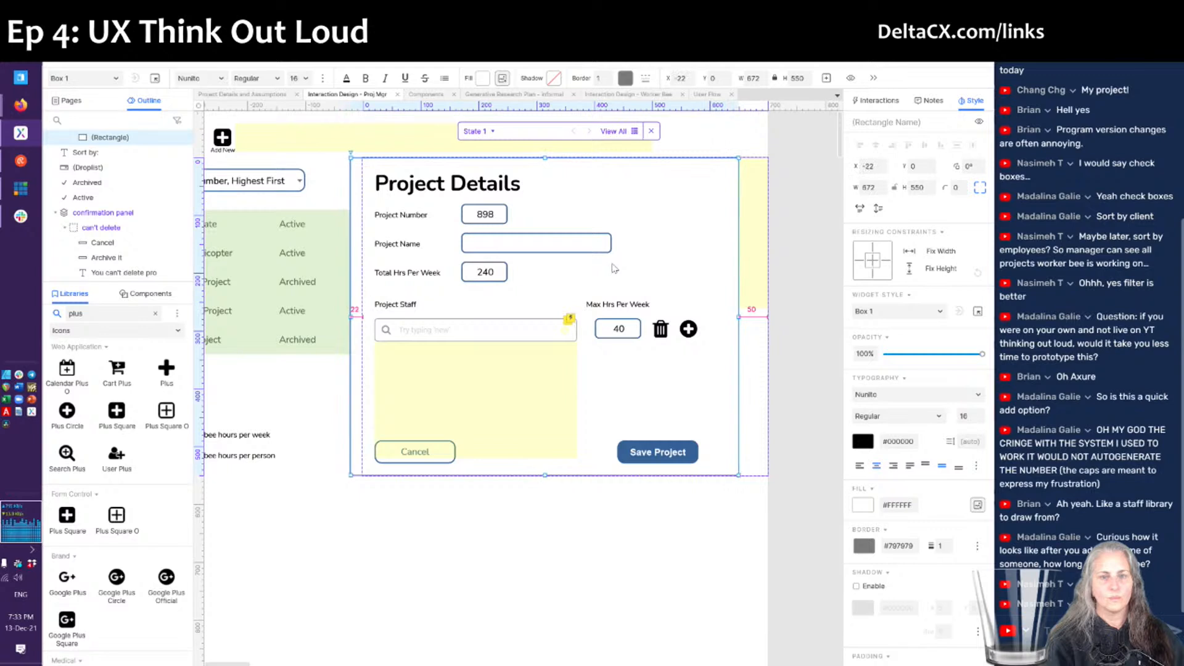
{"action": "key", "text": "Left"}
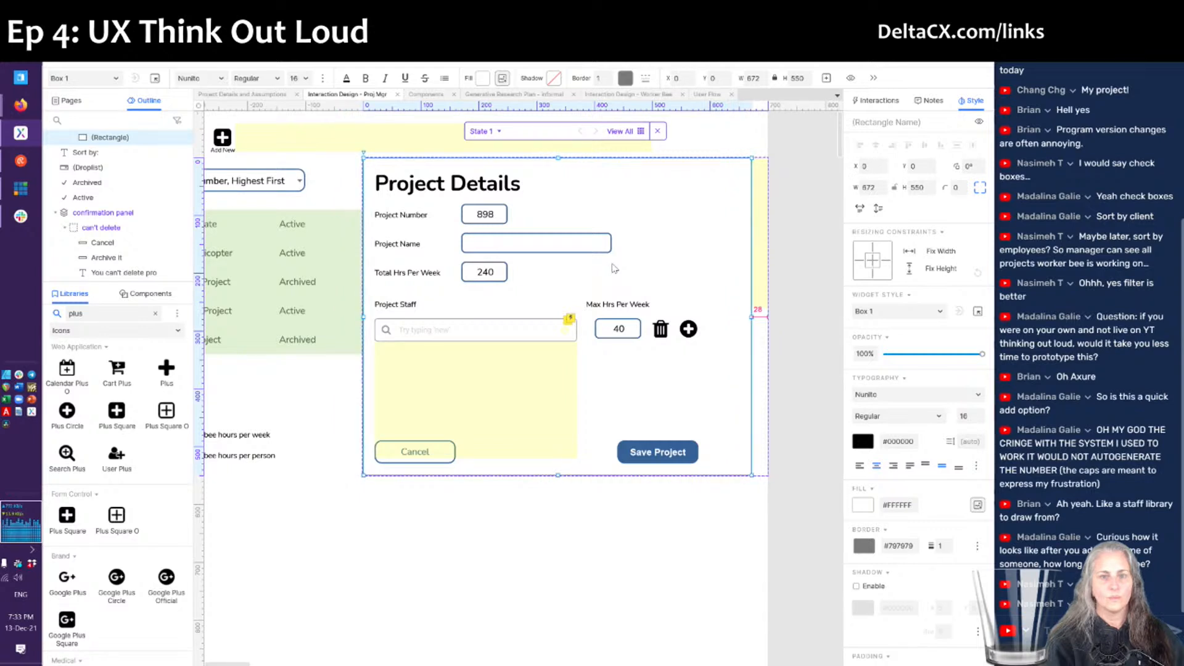
{"action": "left_click_drag", "start_coordinate": [752, 317], "coordinate": [768, 320]}
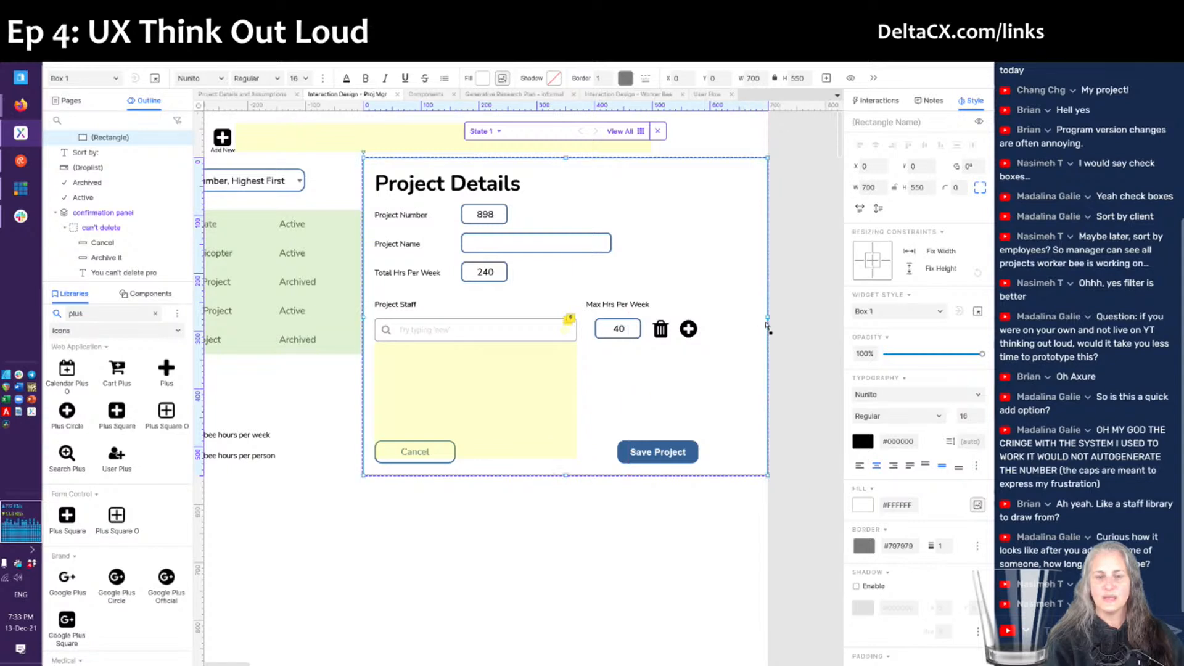
- Spread the icons apart: trash icon at x 519, plus-circle icon at x 586
{"action": "left_click", "coordinate": [688, 329]}
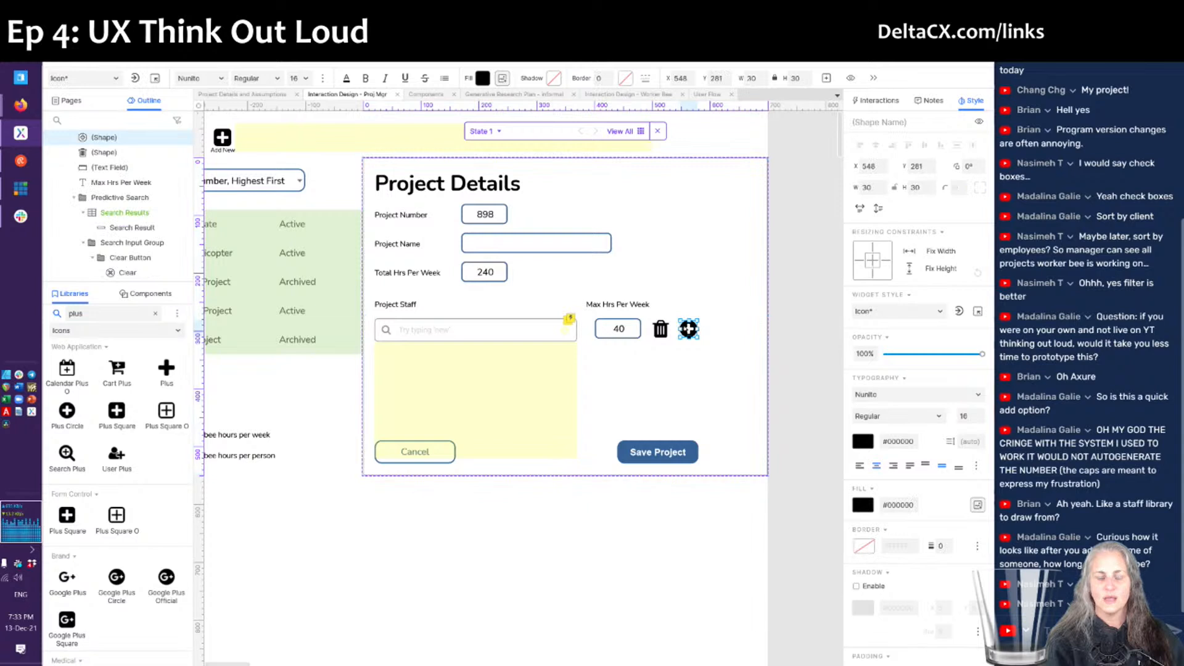
{"action": "left_click_drag", "start_coordinate": [672, 330], "coordinate": [686, 330]}
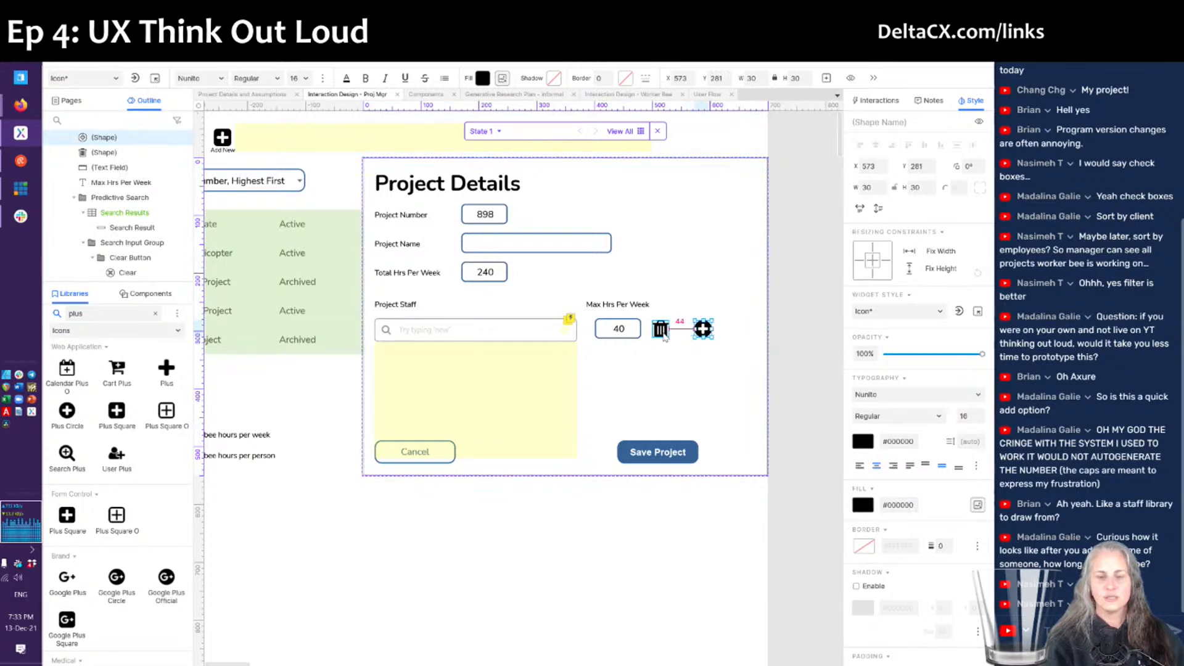
{"action": "left_click", "coordinate": [662, 333]}
{"action": "key", "text": "Right"}
{"action": "key", "text": "Right"}
{"action": "key", "text": "Right"}
{"action": "key", "text": "Right"}
{"action": "key", "text": "Right"}
{"action": "key", "text": "Right"}
{"action": "key", "text": "Right"}
{"action": "key", "text": "Right"}
{"action": "key", "text": "Right"}
{"action": "key", "text": "Right"}
{"action": "key", "text": "Right"}
{"action": "key", "text": "Right"}
{"action": "key", "text": "Right"}
{"action": "key", "text": "Right"}
{"action": "key", "text": "Right"}
{"action": "key", "text": "Right"}
{"action": "key", "text": "Right"}
{"action": "key", "text": "Right"}
{"action": "key", "text": "Right"}
{"action": "key", "text": "Right"}
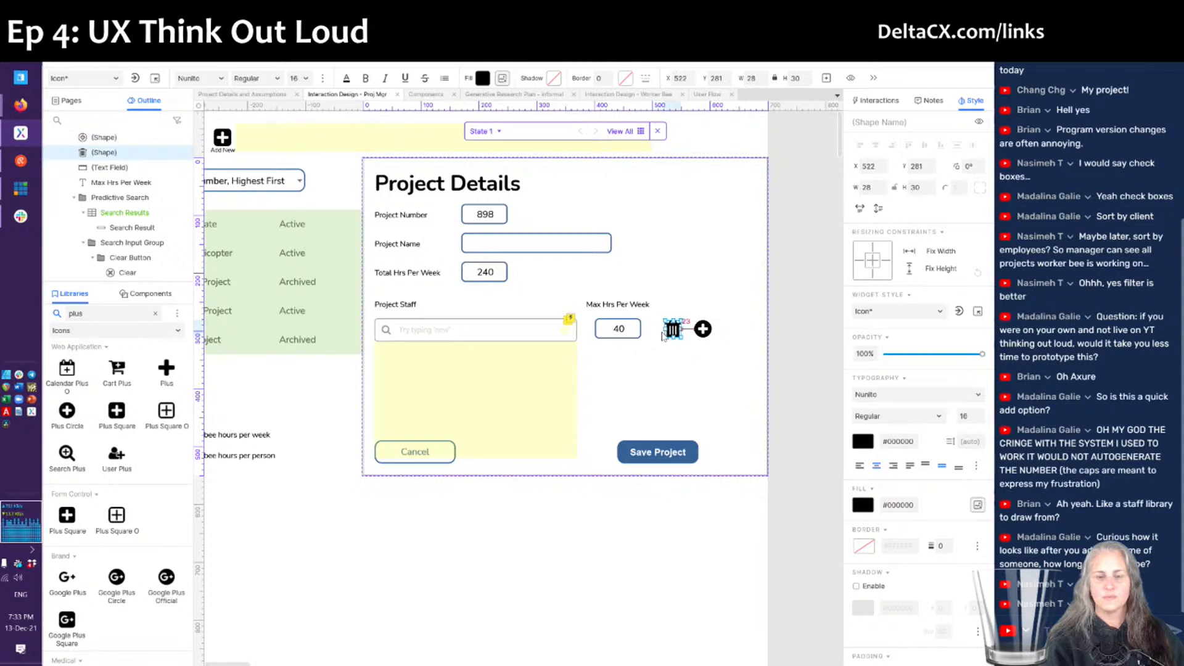
{"action": "key", "text": "Left"}
{"action": "key", "text": "Left"}
{"action": "key", "text": "Left"}
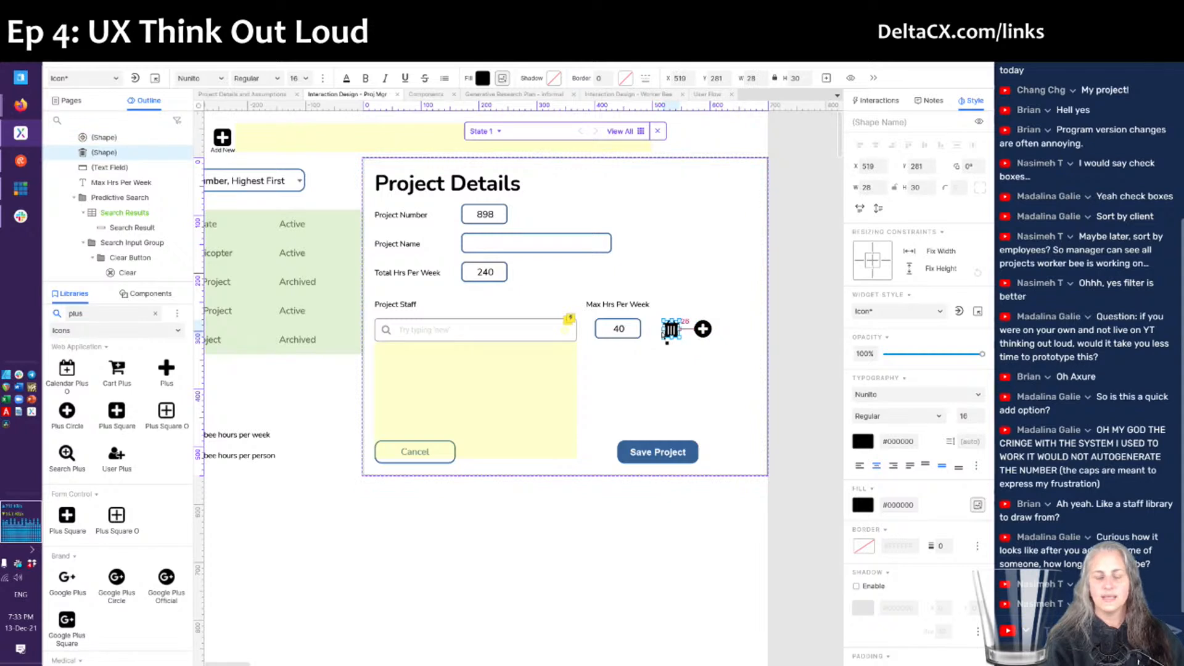
{"action": "left_click", "coordinate": [703, 329]}
{"action": "left_click_drag", "start_coordinate": [703, 332], "coordinate": [710, 333]}
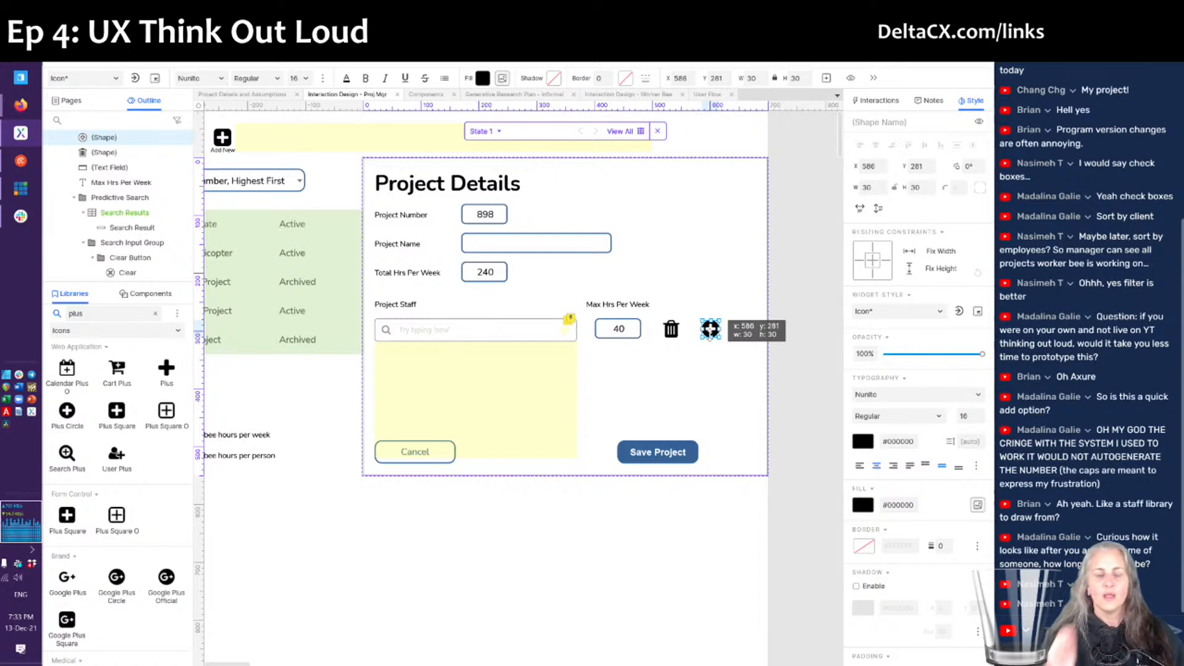
{"action": "left_click", "coordinate": [708, 348]}
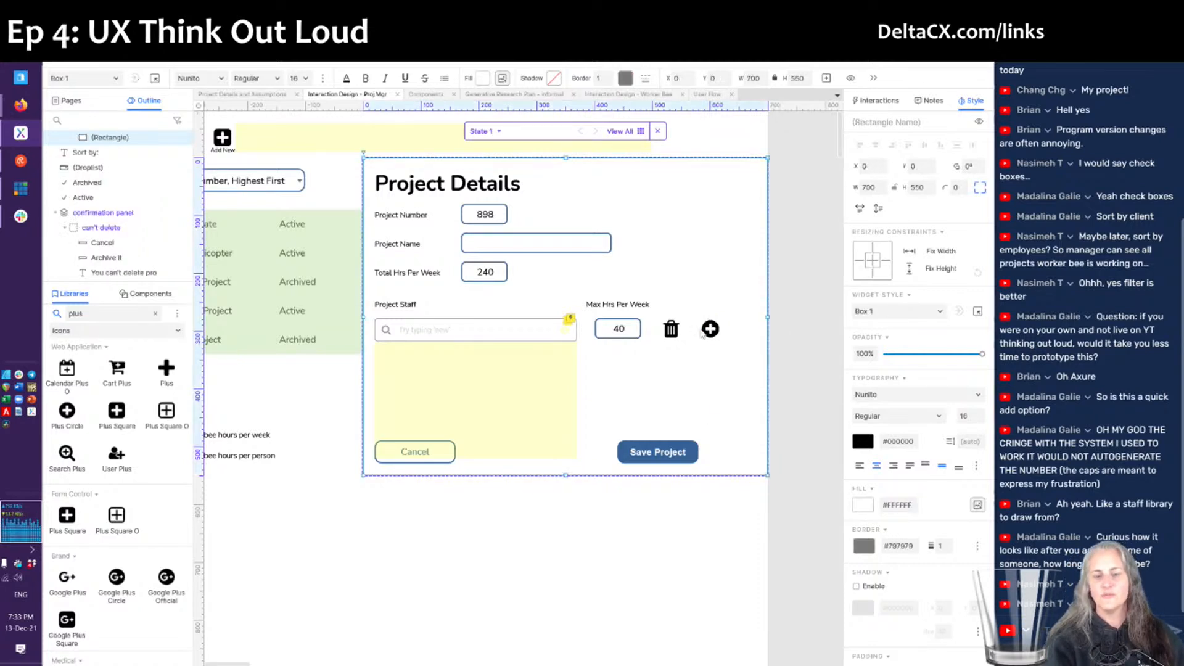
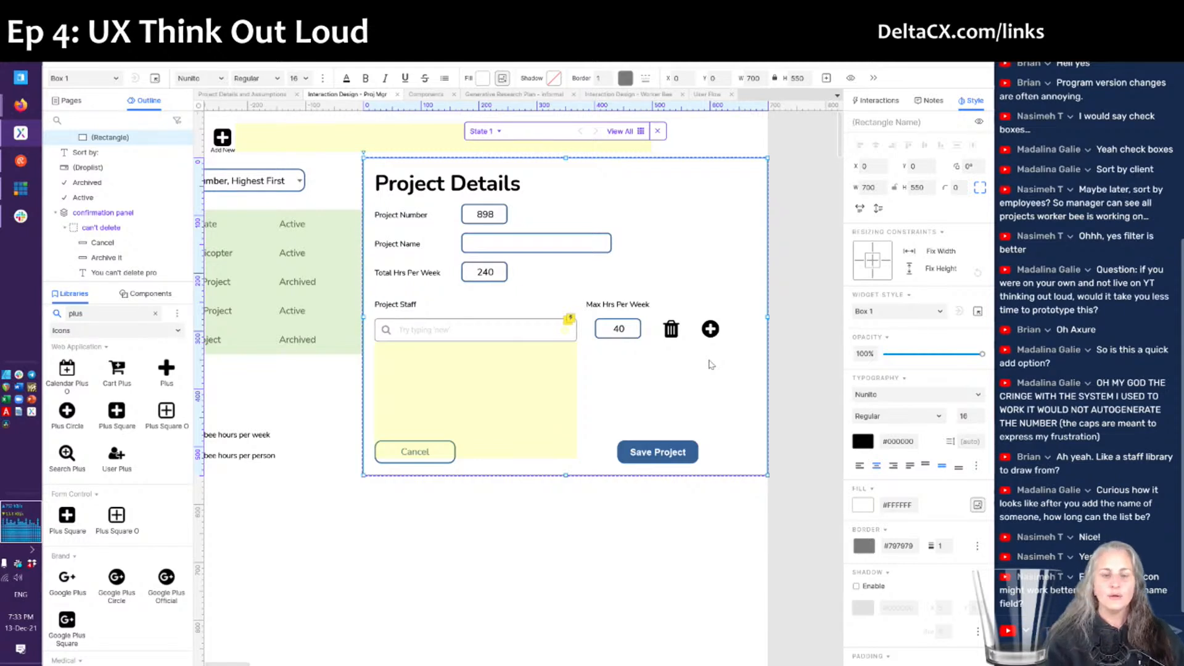
- Move the trash icon after the plus icon, then shift both left next to the 40 field
{"action": "left_click", "coordinate": [672, 333]}
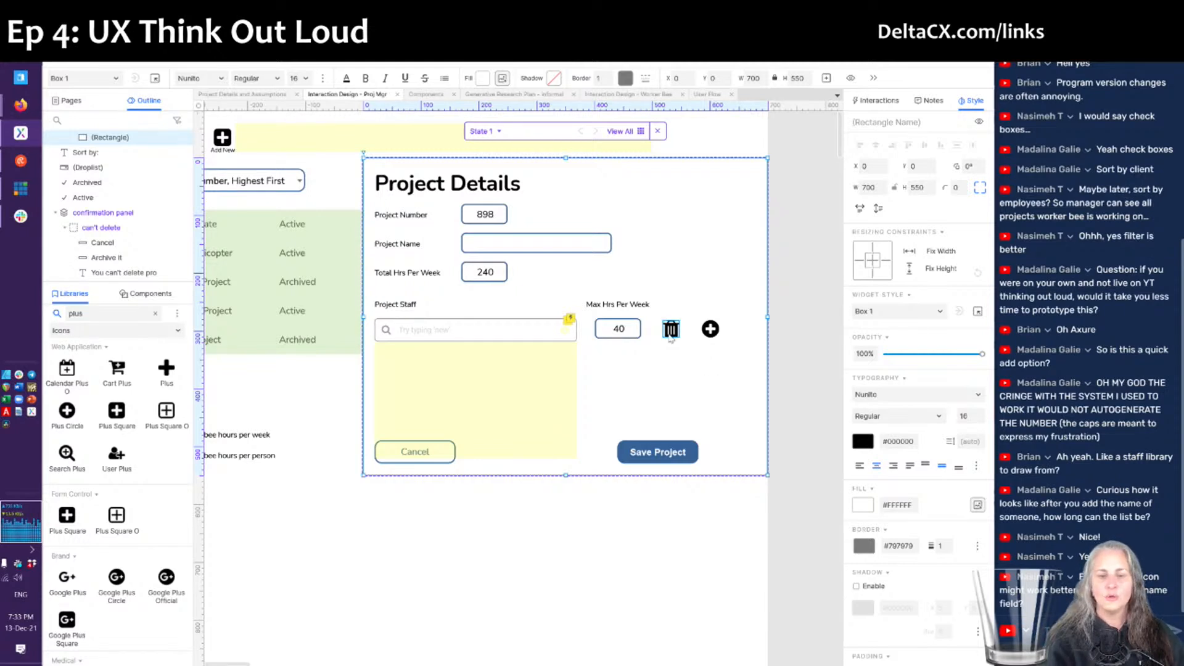
{"action": "left_click_drag", "start_coordinate": [673, 341], "coordinate": [748, 334]}
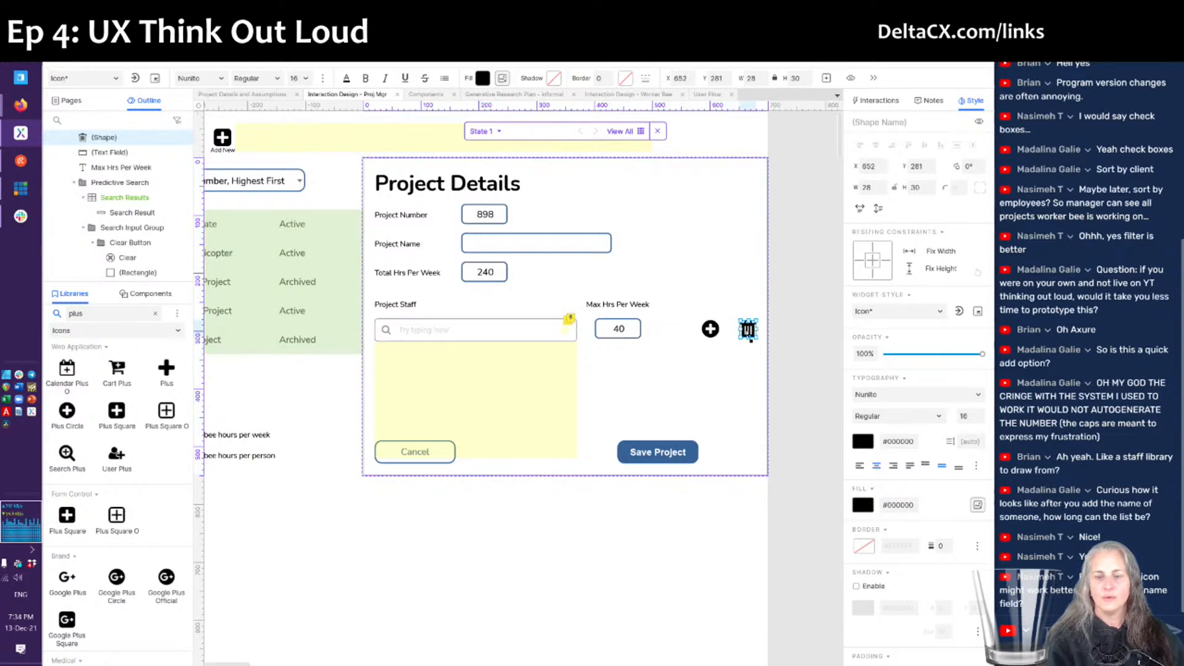
{"action": "left_click", "coordinate": [711, 329], "text": "ctrl"}
{"action": "key", "text": "Left"}
{"action": "key", "text": "Left"}
{"action": "key", "text": "Left"}
{"action": "key", "text": "Left"}
{"action": "key", "text": "Left"}
{"action": "key", "text": "Left"}
{"action": "key", "text": "Left"}
{"action": "key", "text": "Left"}
{"action": "key", "text": "Left"}
{"action": "key", "text": "Left"}
{"action": "key", "text": "Left"}
{"action": "key", "text": "Left"}
{"action": "key", "text": "Left"}
{"action": "key", "text": "Left"}
{"action": "key", "text": "Left"}
{"action": "key", "text": "Left"}
{"action": "key", "text": "Left"}
{"action": "key", "text": "Left"}
{"action": "key", "text": "Left"}
{"action": "key", "text": "Left"}
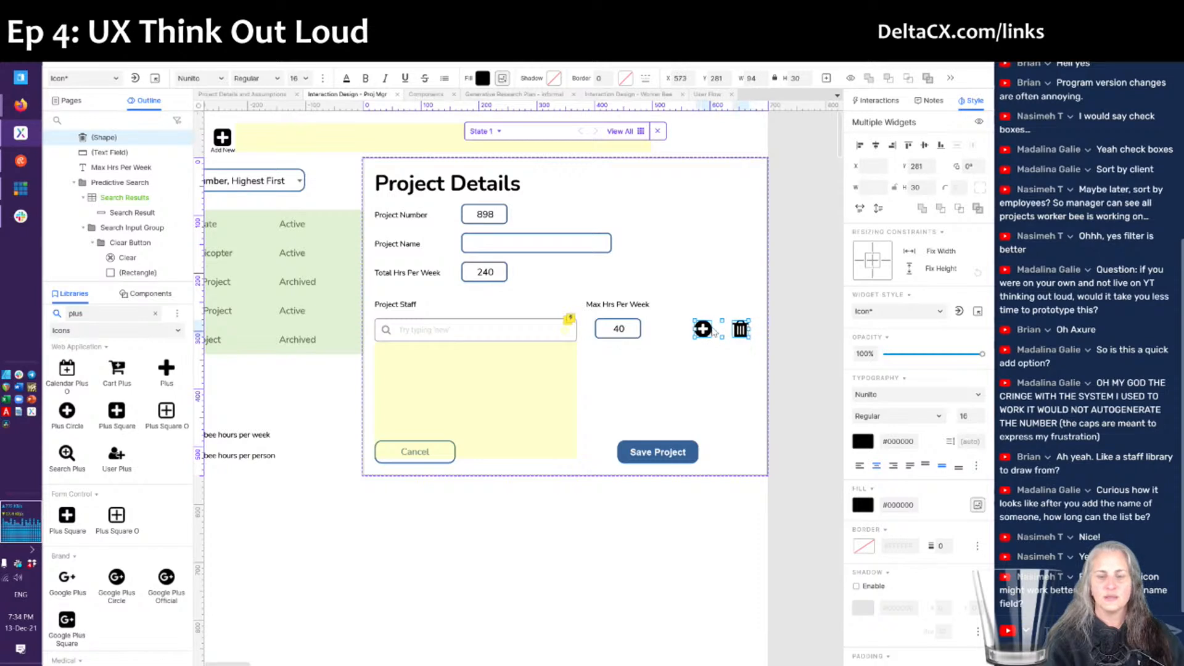
{"action": "key", "text": "Left"}
{"action": "key", "text": "Left"}
{"action": "key", "text": "Left"}
{"action": "key", "text": "Left"}
{"action": "key", "text": "Left"}
{"action": "key", "text": "Left"}
{"action": "key", "text": "Left"}
{"action": "key", "text": "Left"}
{"action": "key", "text": "Left"}
{"action": "key", "text": "Left"}
{"action": "key", "text": "Left"}
{"action": "key", "text": "Left"}
{"action": "key", "text": "Left"}
{"action": "key", "text": "Left"}
{"action": "key", "text": "Left"}
{"action": "key", "text": "Left"}
{"action": "key", "text": "Left"}
{"action": "key", "text": "Left"}
{"action": "key", "text": "Left"}
{"action": "key", "text": "Left"}
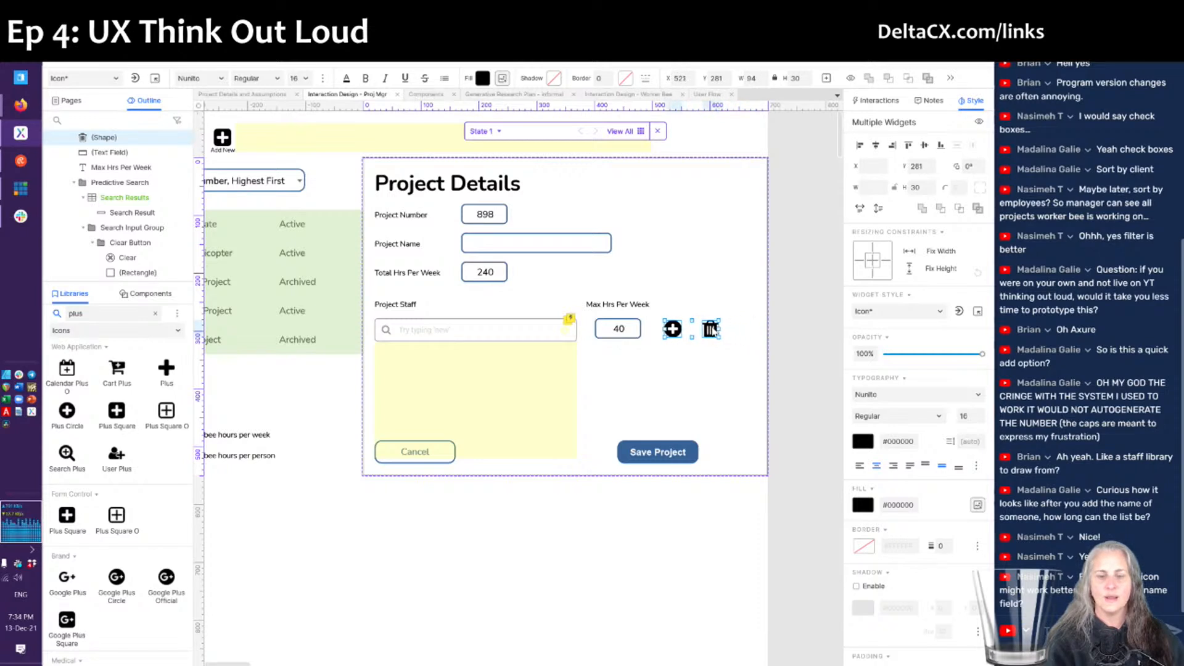
{"action": "key", "text": "Right"}
{"action": "key", "text": "Right"}
{"action": "key", "text": "Right"}
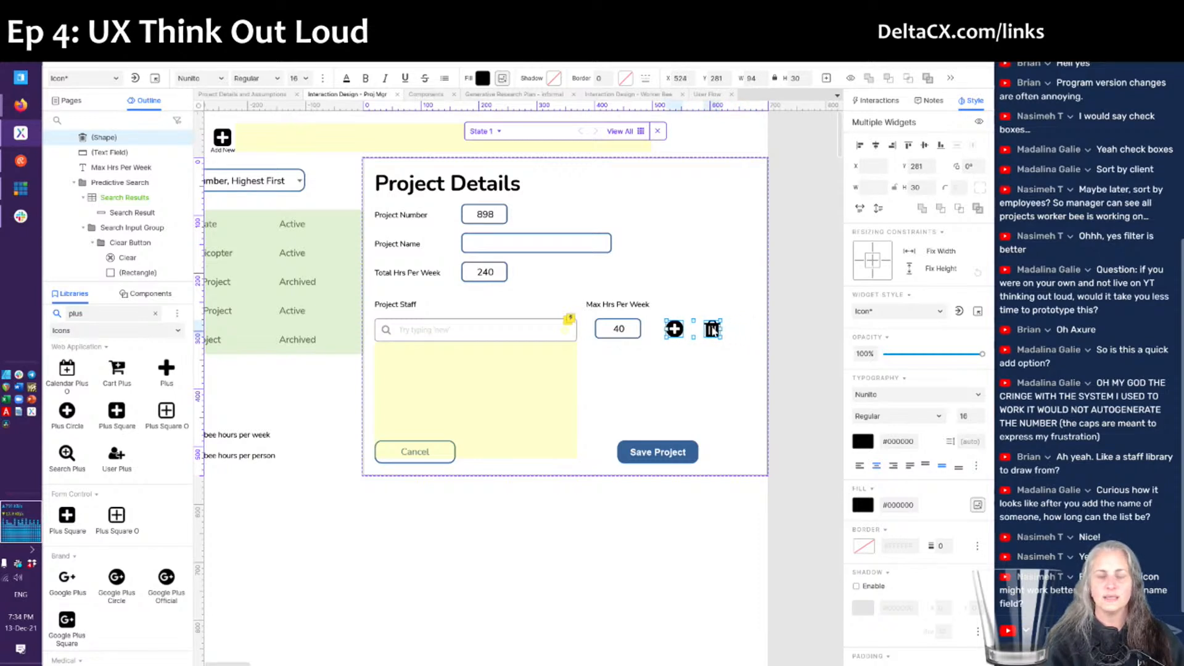
{"action": "left_click", "coordinate": [661, 385]}
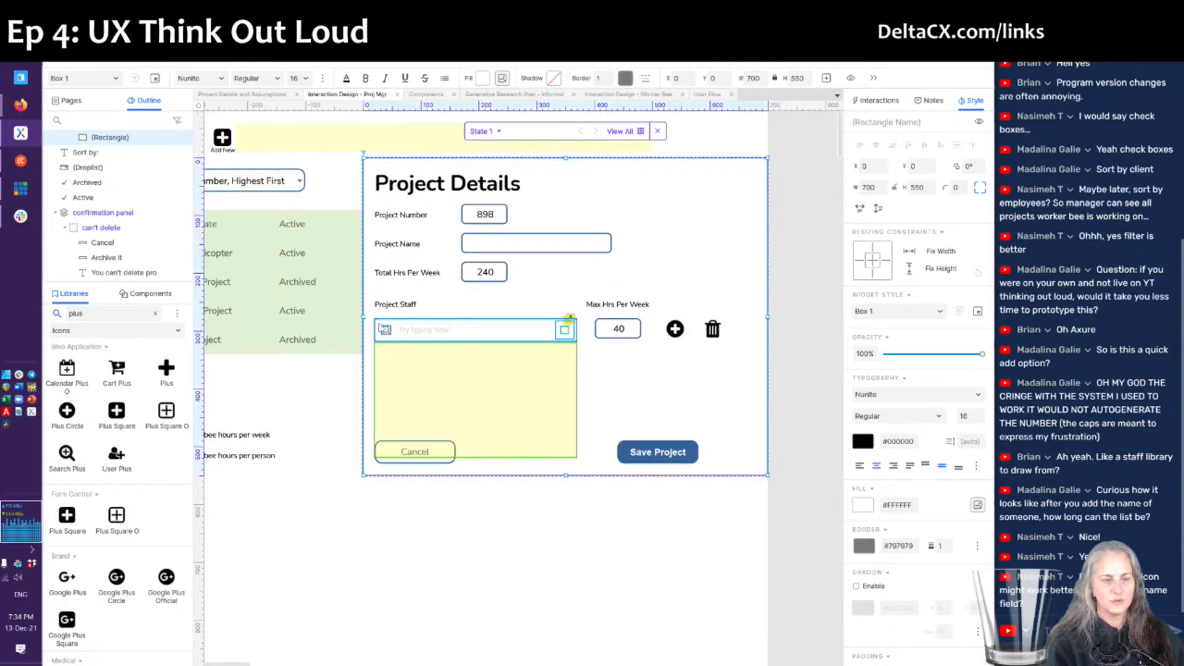
- Group the Project Staff predictive search field and its list into one group
{"action": "left_click", "coordinate": [571, 491]}
{"action": "left_click_drag", "start_coordinate": [501, 378], "coordinate": [374, 318]}
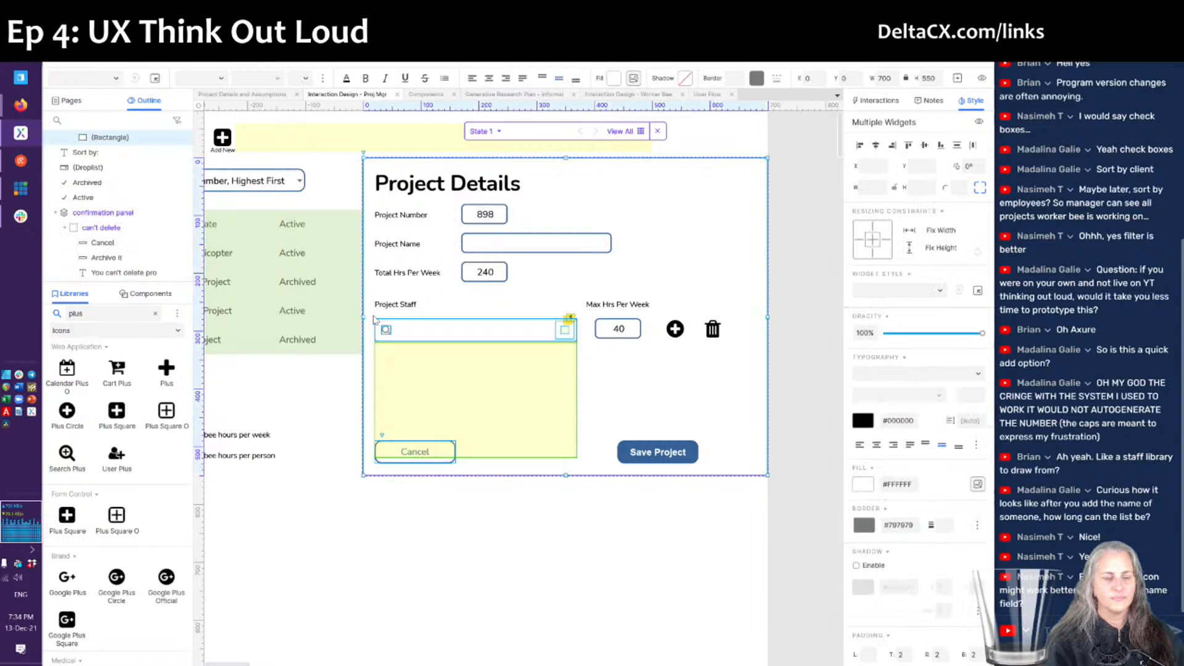
{"action": "left_click", "coordinate": [407, 461], "text": "ctrl"}
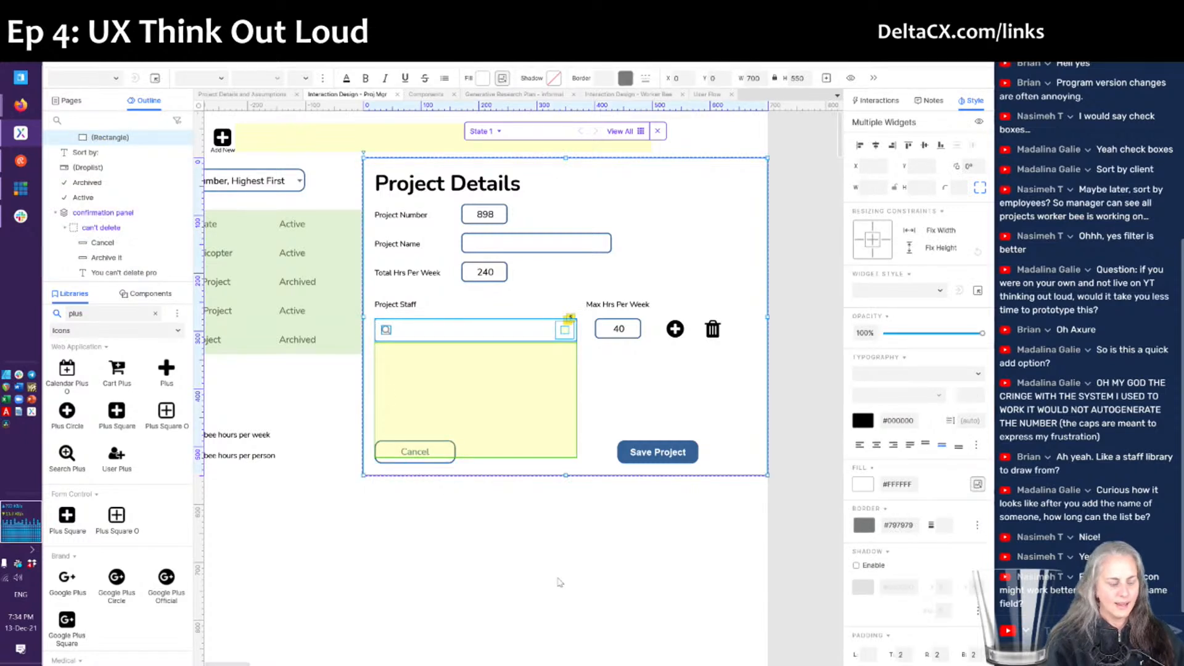
{"action": "key", "text": "ctrl+d"}
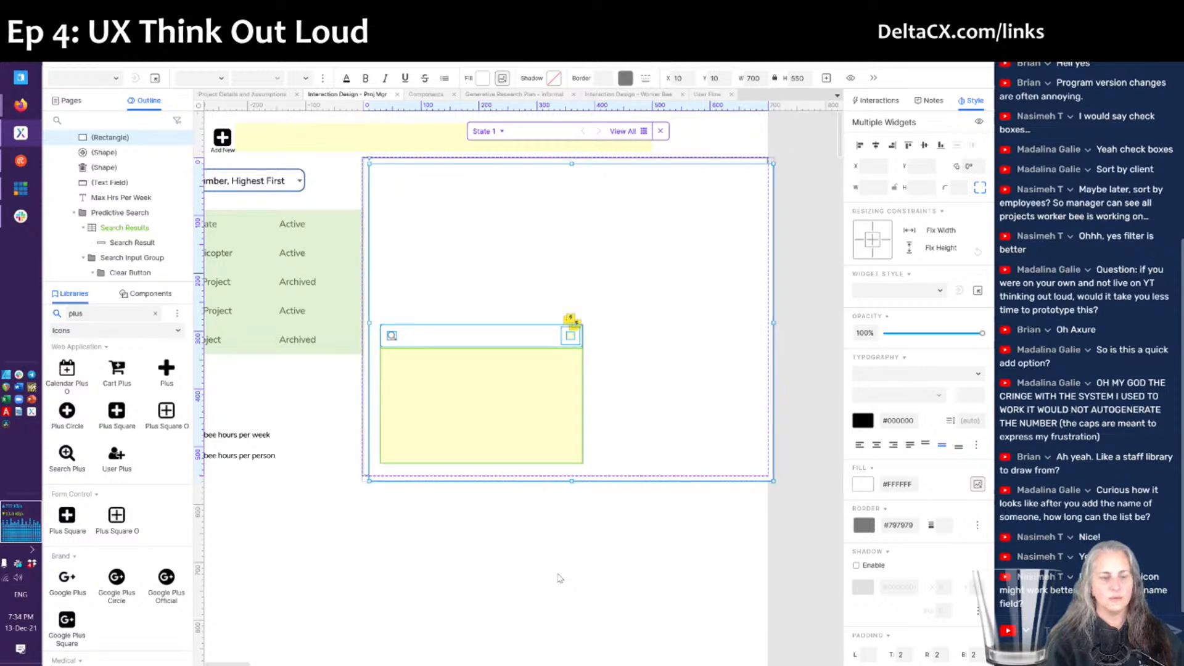
{"action": "key", "text": "ctrl+z"}
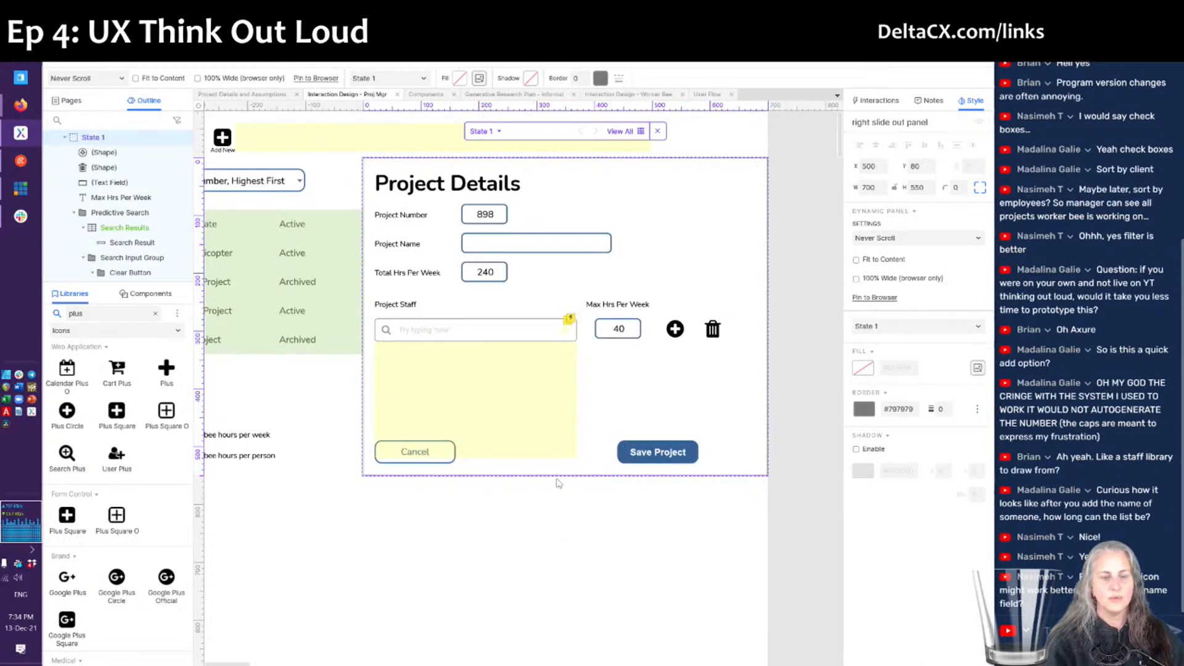
{"action": "left_click_drag", "start_coordinate": [579, 509], "coordinate": [379, 324]}
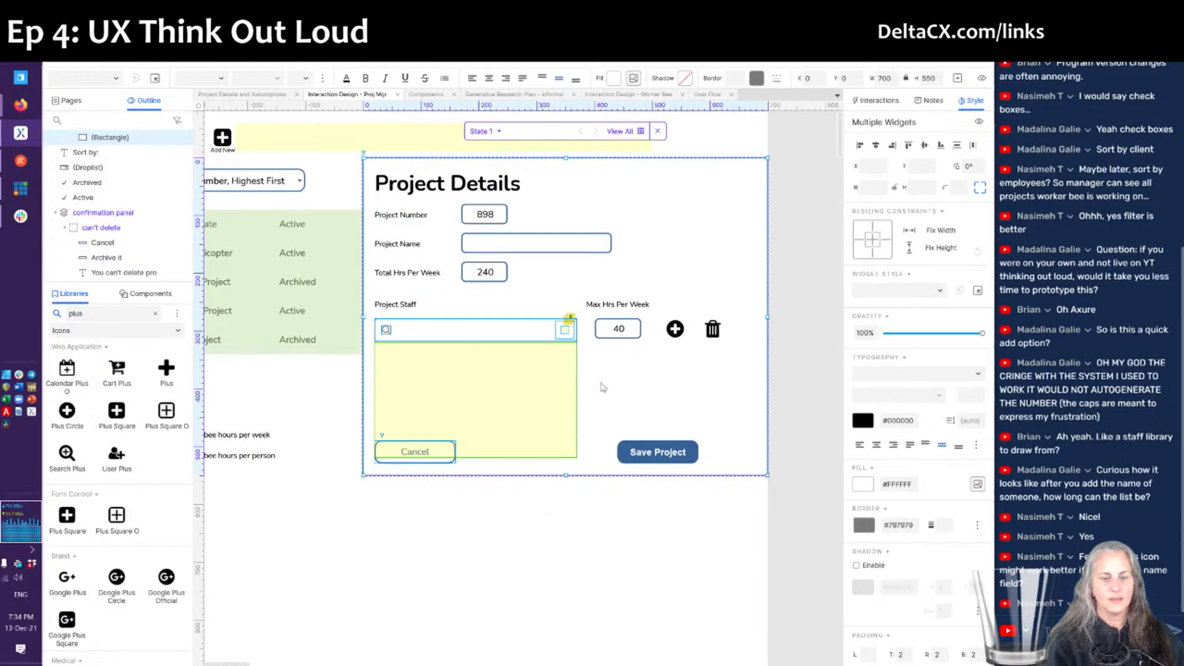
{"action": "left_click", "coordinate": [437, 462], "text": "shift"}
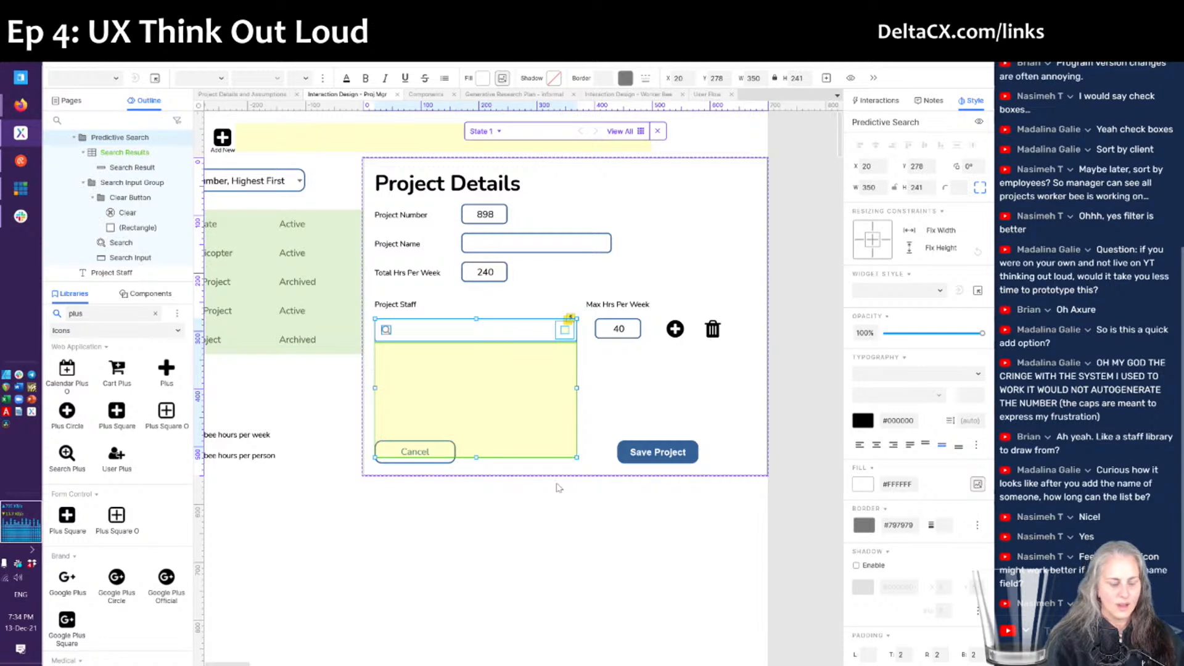
{"action": "key", "text": "ctrl+g"}
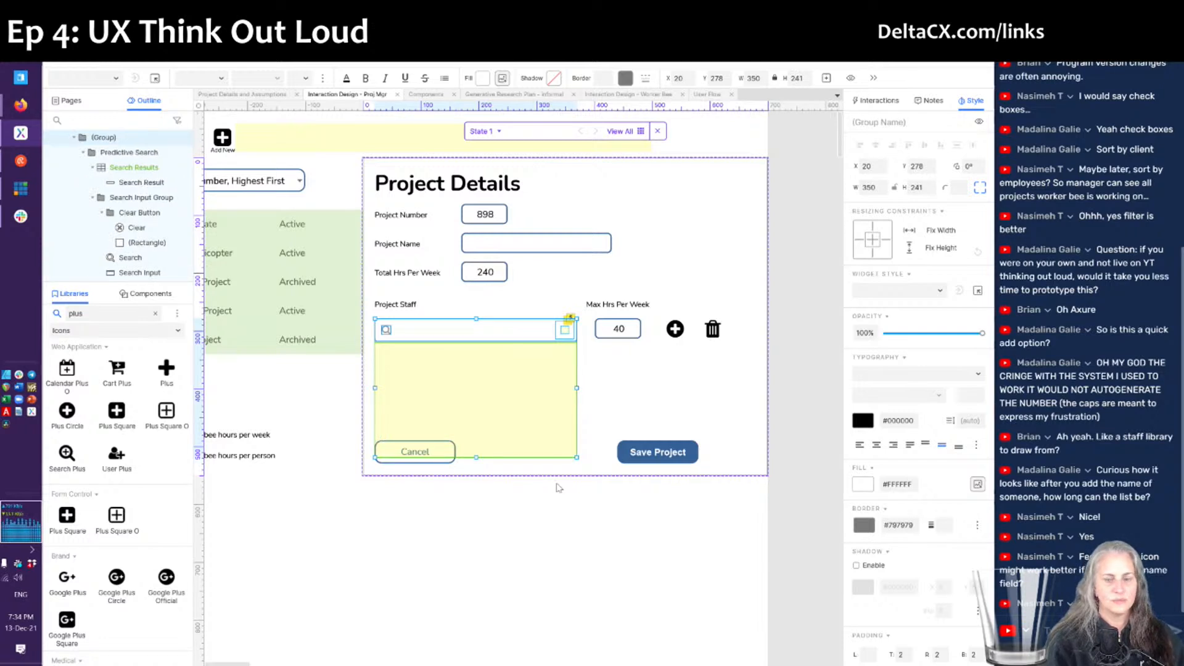
- Place a copy of the staff search group directly below the original
{"action": "key", "text": "shift+Right"}
{"action": "key", "text": "shift+Down"}
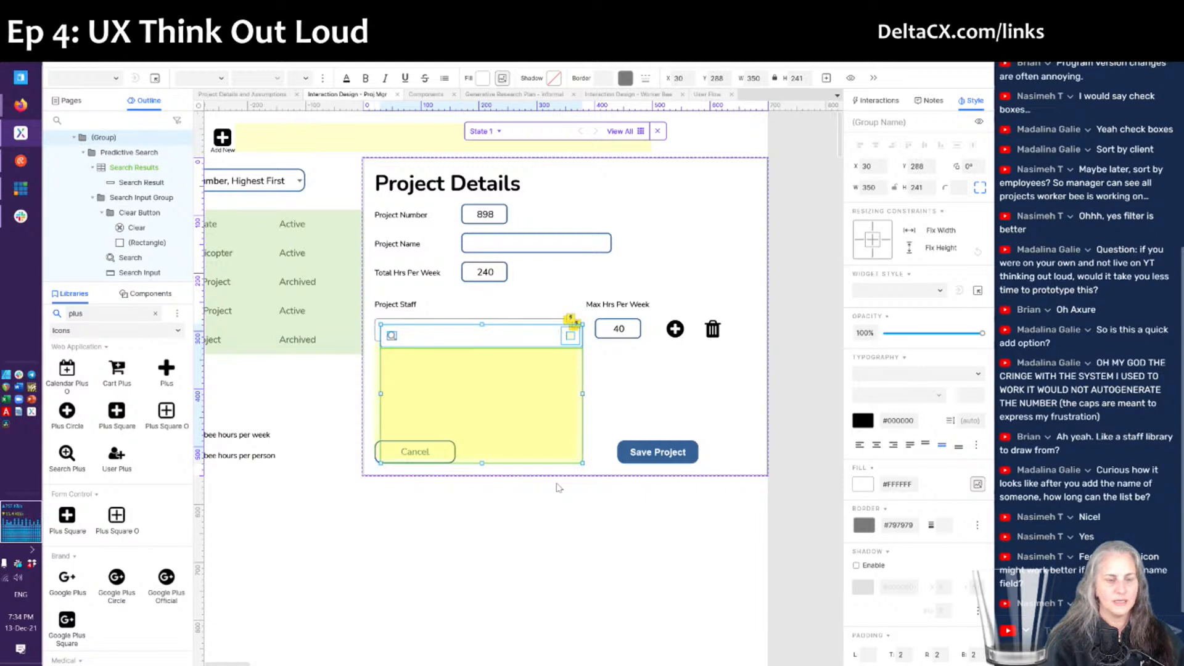
{"action": "left_click_drag", "start_coordinate": [496, 343], "coordinate": [489, 376]}
{"action": "key", "text": "Up"}
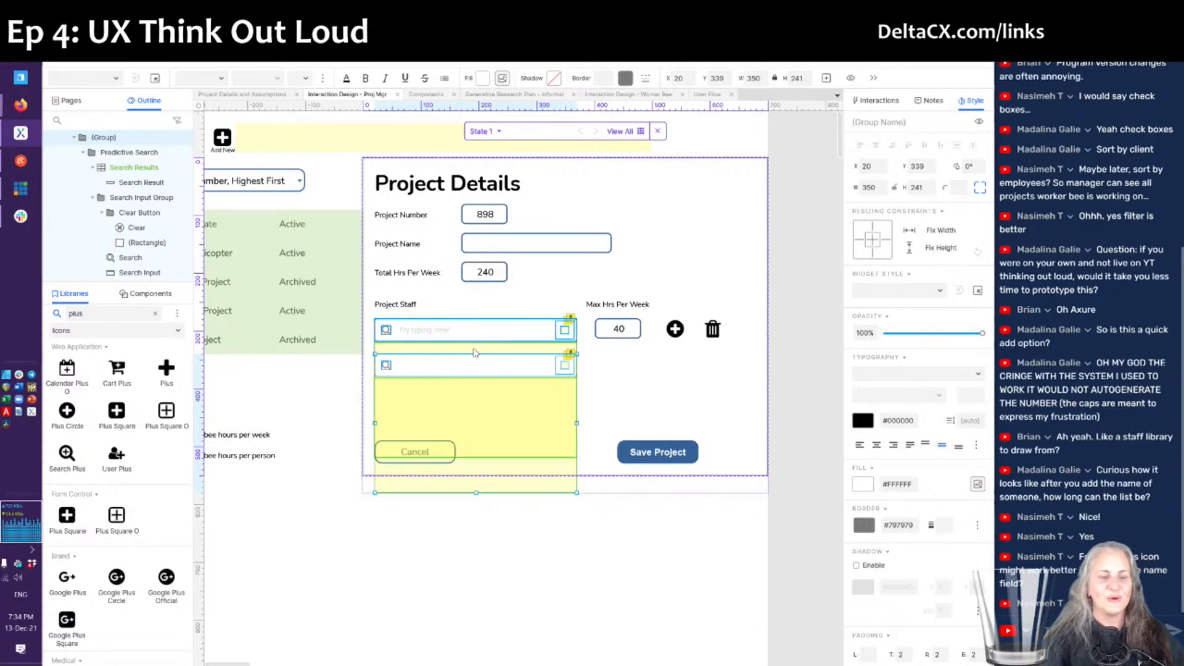
{"action": "left_click", "coordinate": [475, 353]}
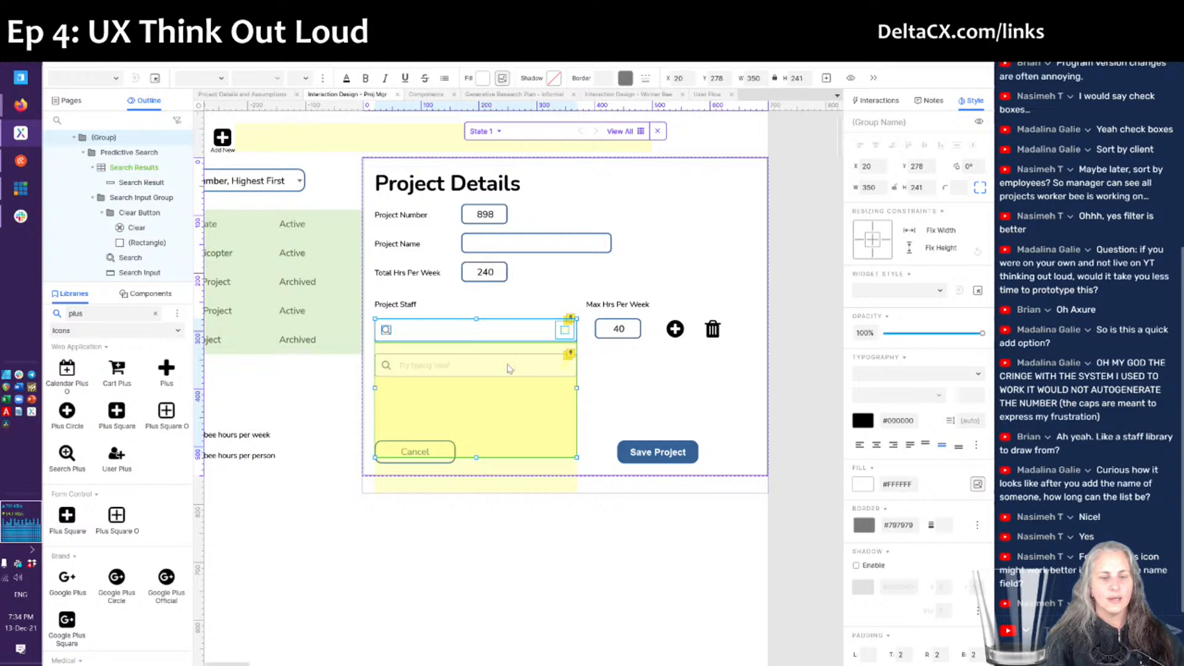
- Duplicate the 40 hours field, plus and trash icons and move the copies down
{"action": "left_click", "coordinate": [628, 338]}
{"action": "left_click", "coordinate": [671, 333], "text": "shift"}
{"action": "left_click", "coordinate": [709, 331], "text": "shift"}
{"action": "left_click", "coordinate": [709, 331], "text": "shift"}
{"action": "key", "text": "ctrl+d"}
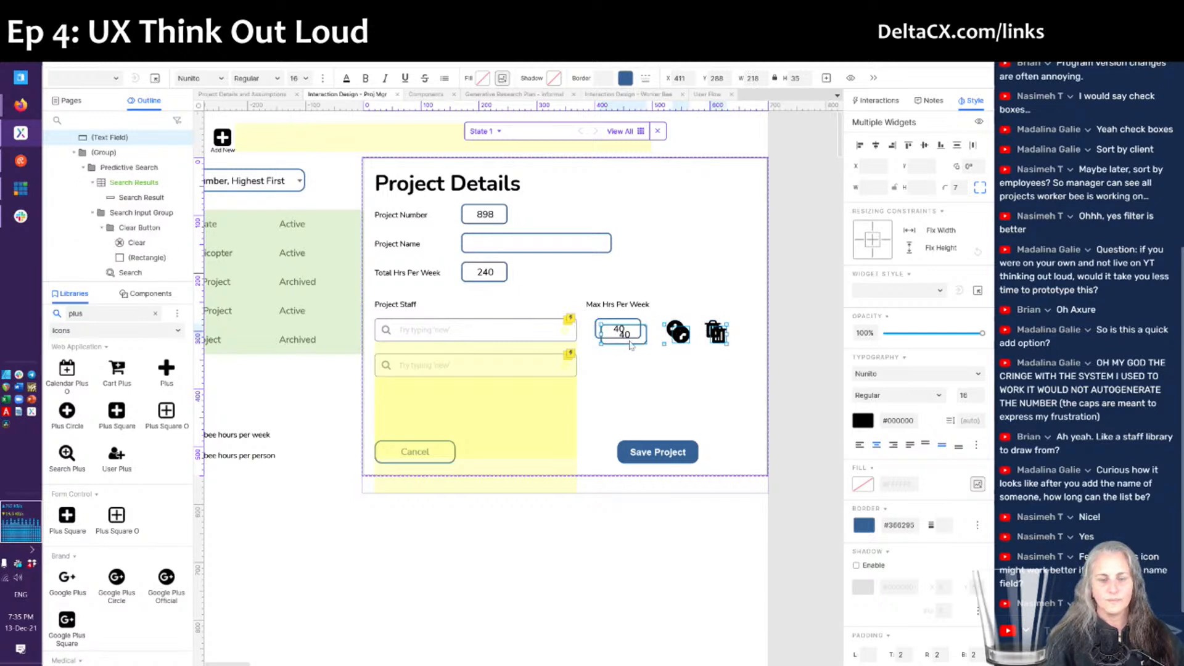
{"action": "left_click_drag", "start_coordinate": [630, 346], "coordinate": [625, 374]}
- Align the copied 40 field and icons beside the second search field
{"action": "left_click", "coordinate": [625, 374]}
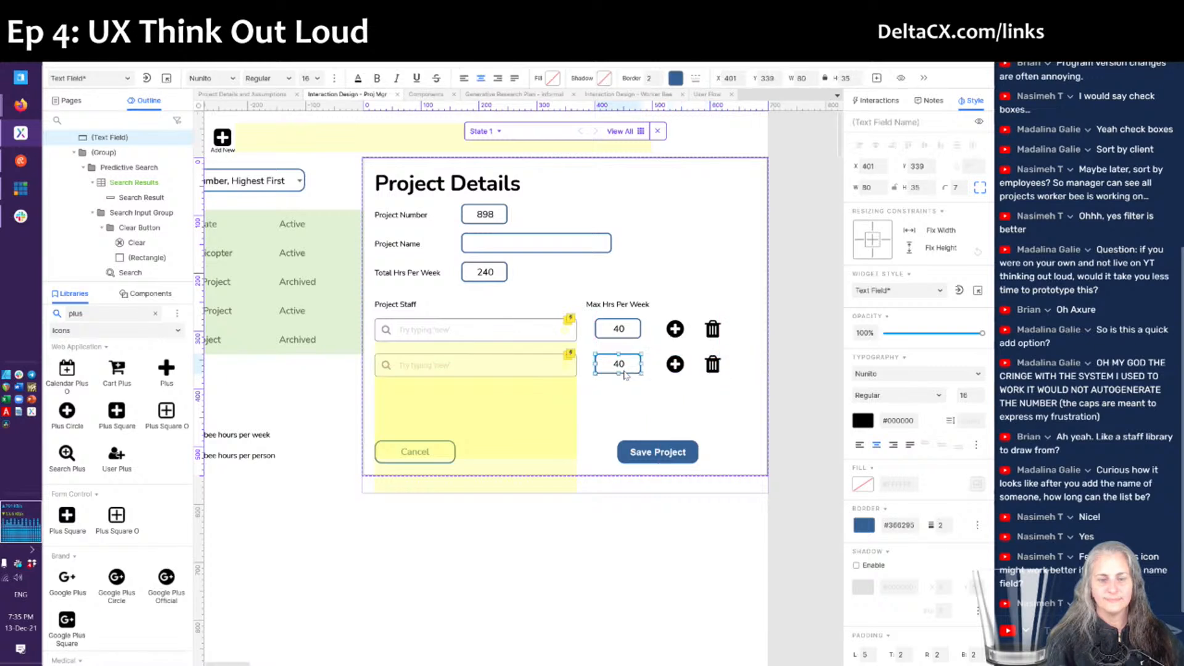
{"action": "left_click", "coordinate": [673, 367], "text": "shift"}
{"action": "left_click", "coordinate": [713, 365], "text": "shift"}
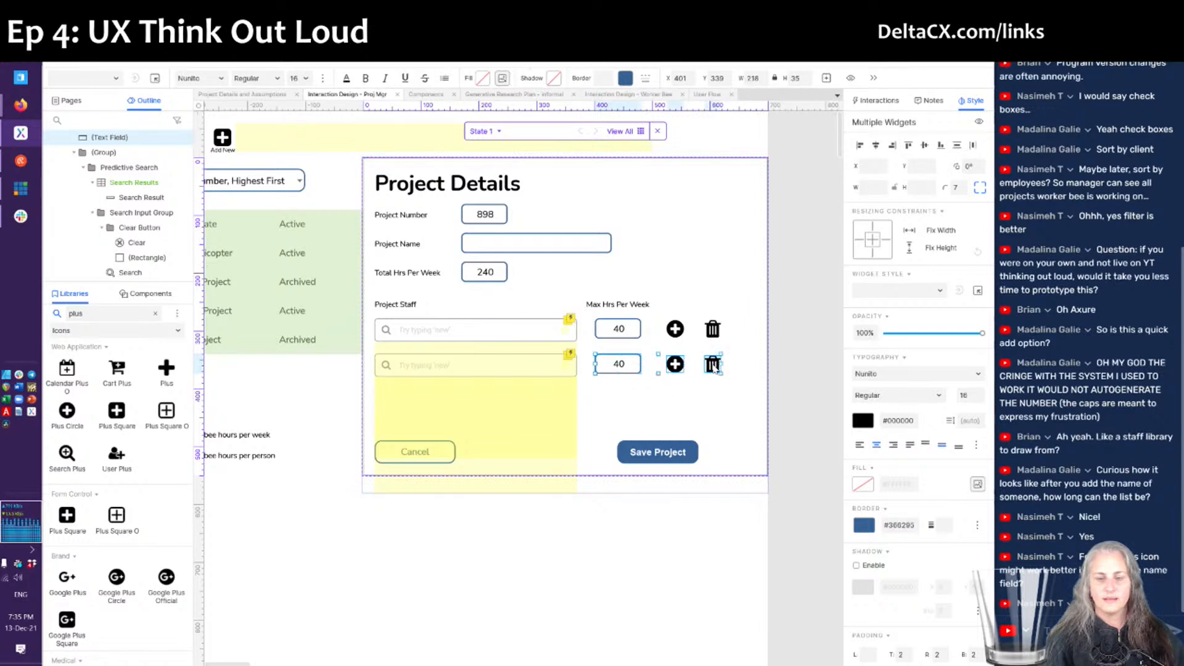
{"action": "mouse_move", "coordinate": [608, 377]}
{"action": "left_mouse_down"}
{"action": "mouse_move", "coordinate": [613, 404]}
{"action": "mouse_move", "coordinate": [609, 372]}
{"action": "left_mouse_up"}
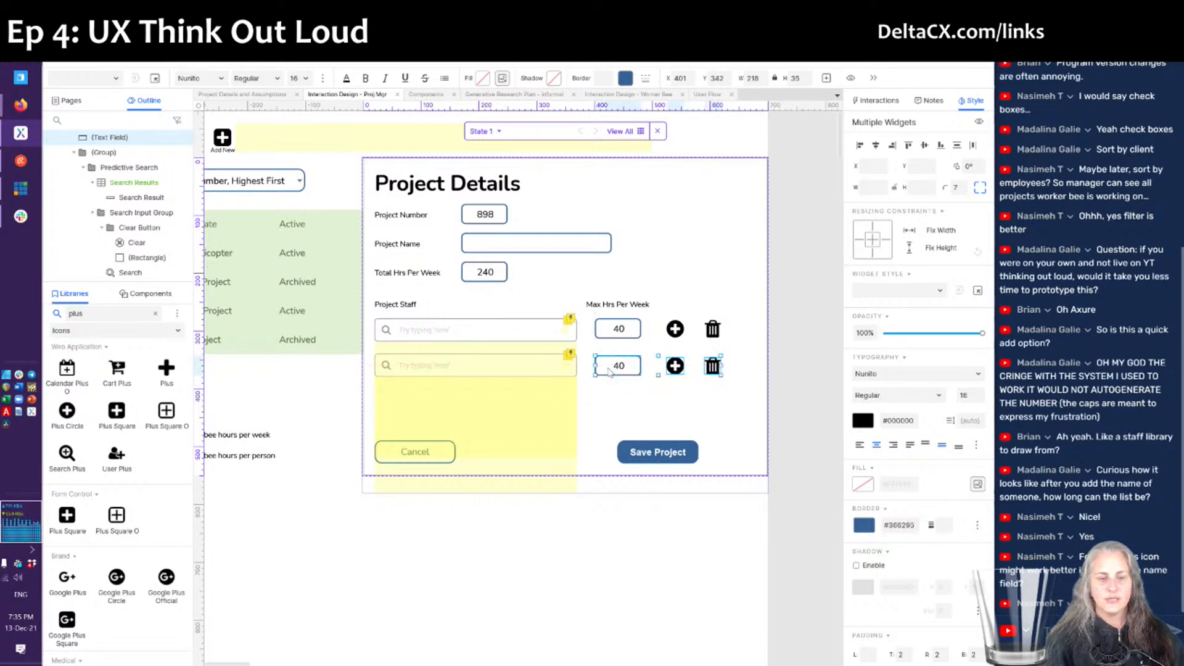
{"action": "left_click", "coordinate": [735, 514]}
{"action": "left_click_drag", "start_coordinate": [734, 506], "coordinate": [388, 364]}
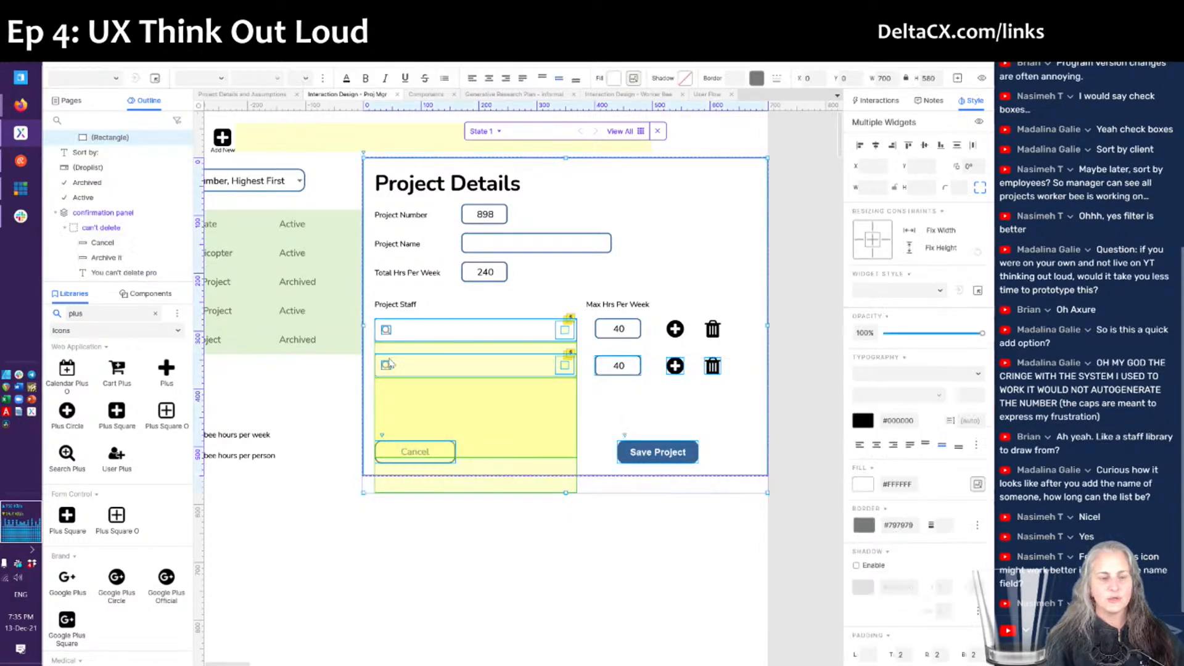
- Select only the second staff row widgets, excluding the background, buttons and first row
{"action": "left_click", "coordinate": [464, 351], "text": "shift"}
{"action": "left_click", "coordinate": [648, 427], "text": "shift"}
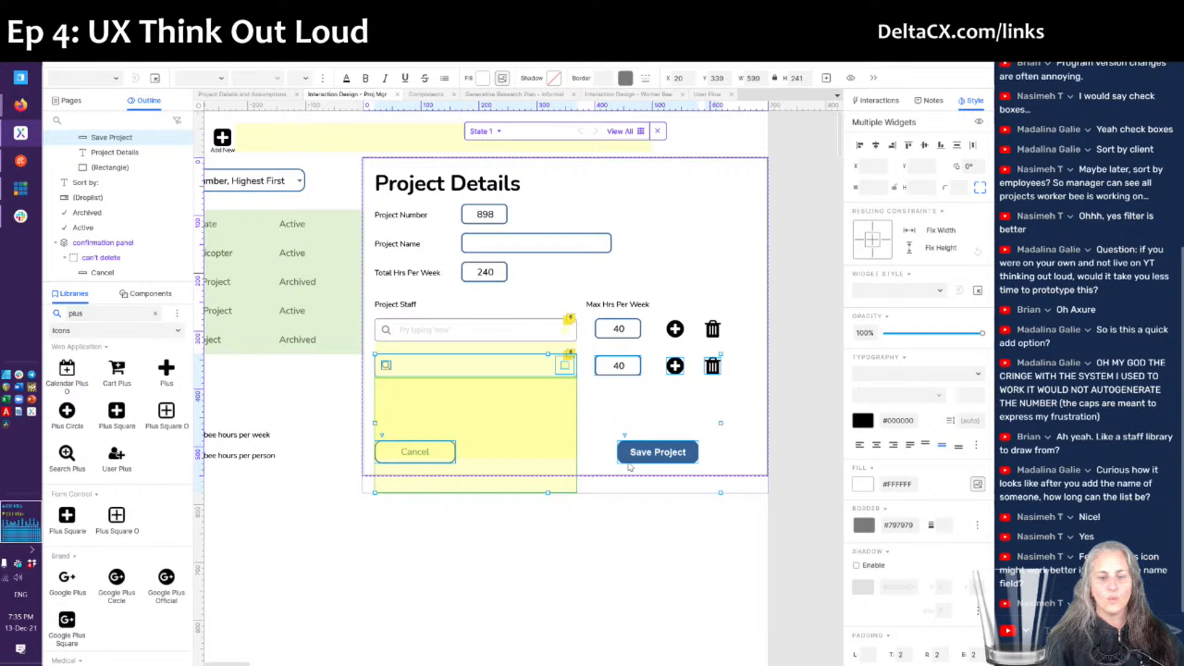
{"action": "left_click", "coordinate": [646, 455], "text": "shift"}
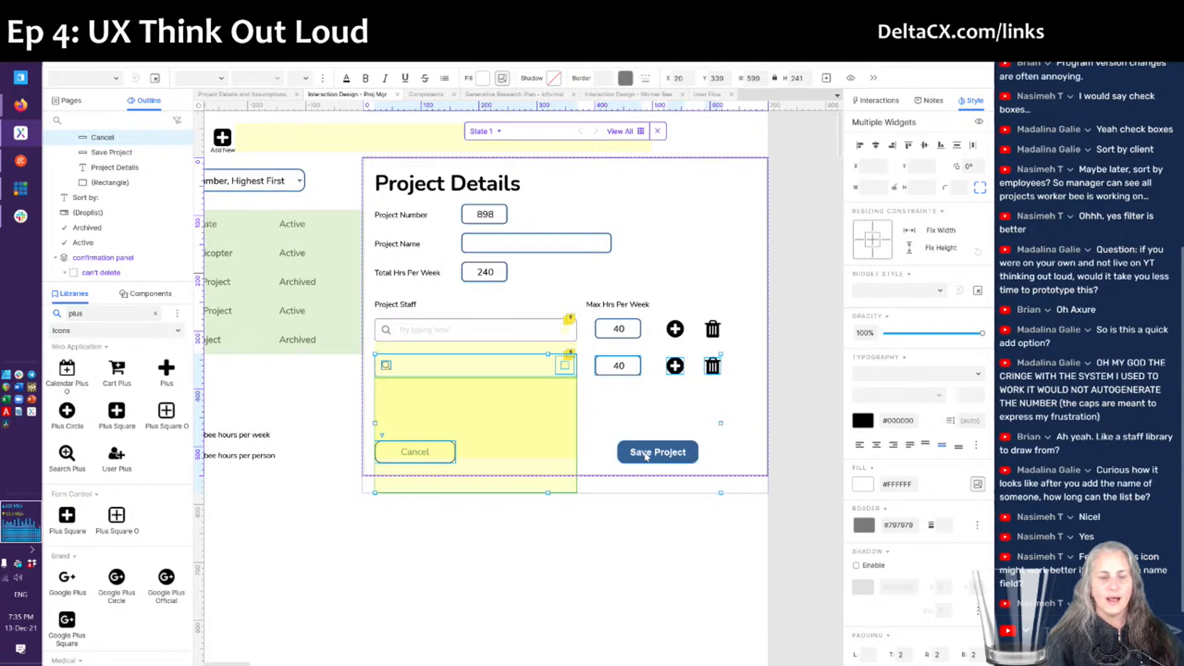
{"action": "left_click", "coordinate": [393, 457], "text": "shift"}
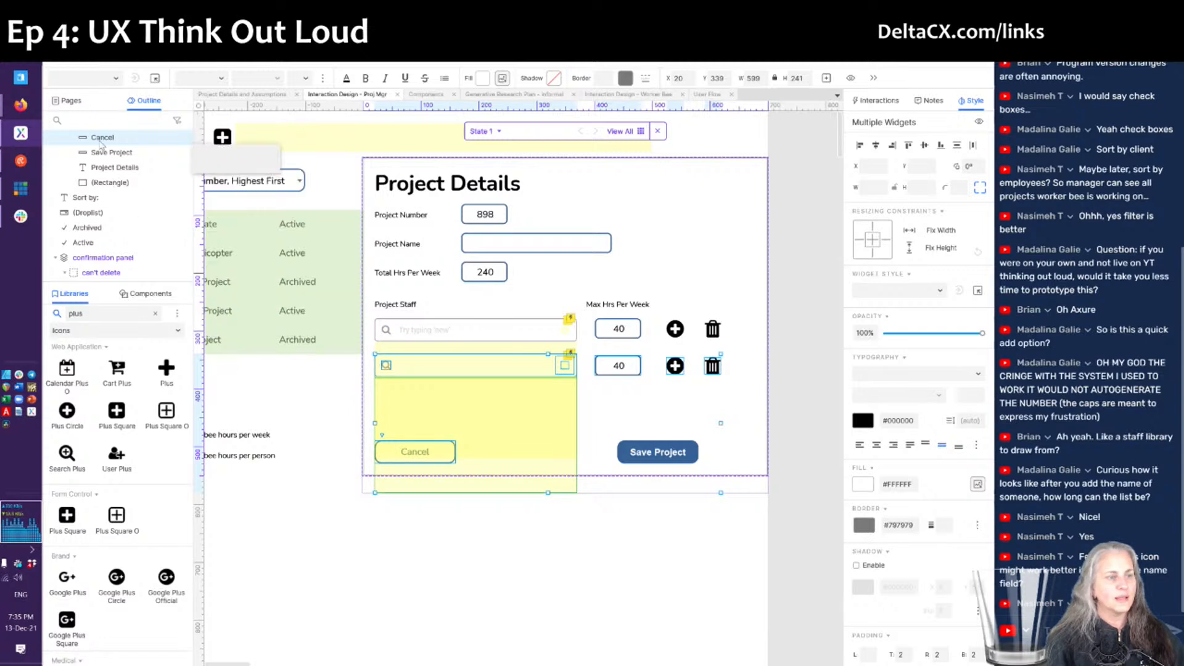
{"action": "left_click", "coordinate": [102, 139]}
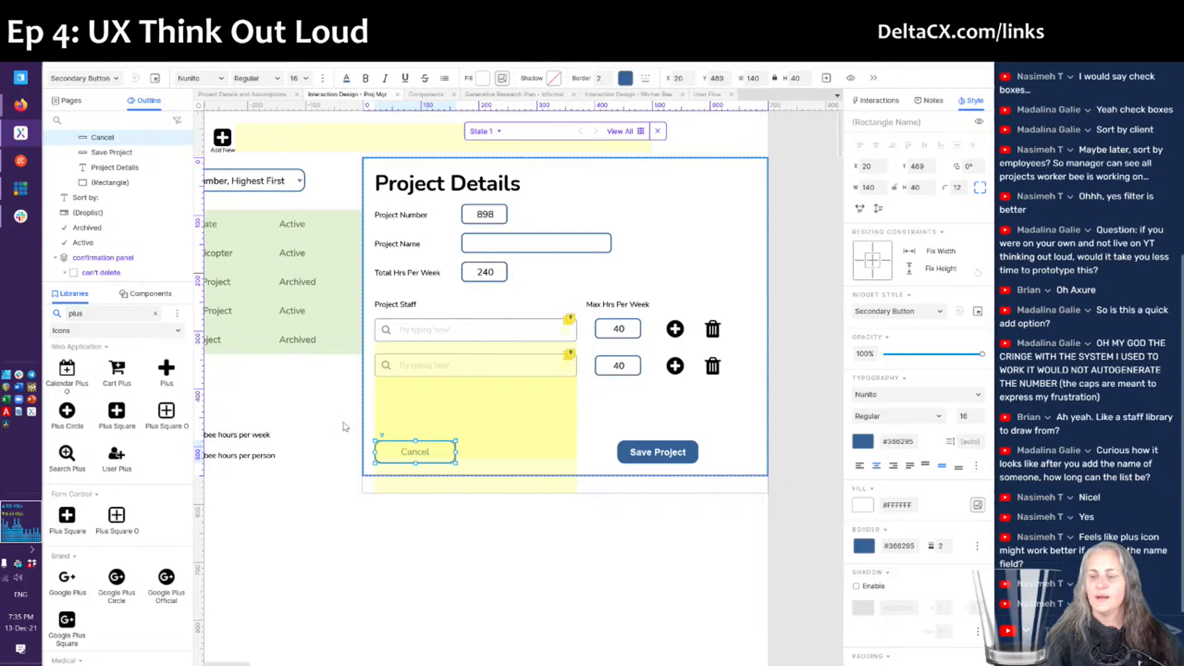
{"action": "left_click_drag", "start_coordinate": [343, 422], "coordinate": [728, 354]}
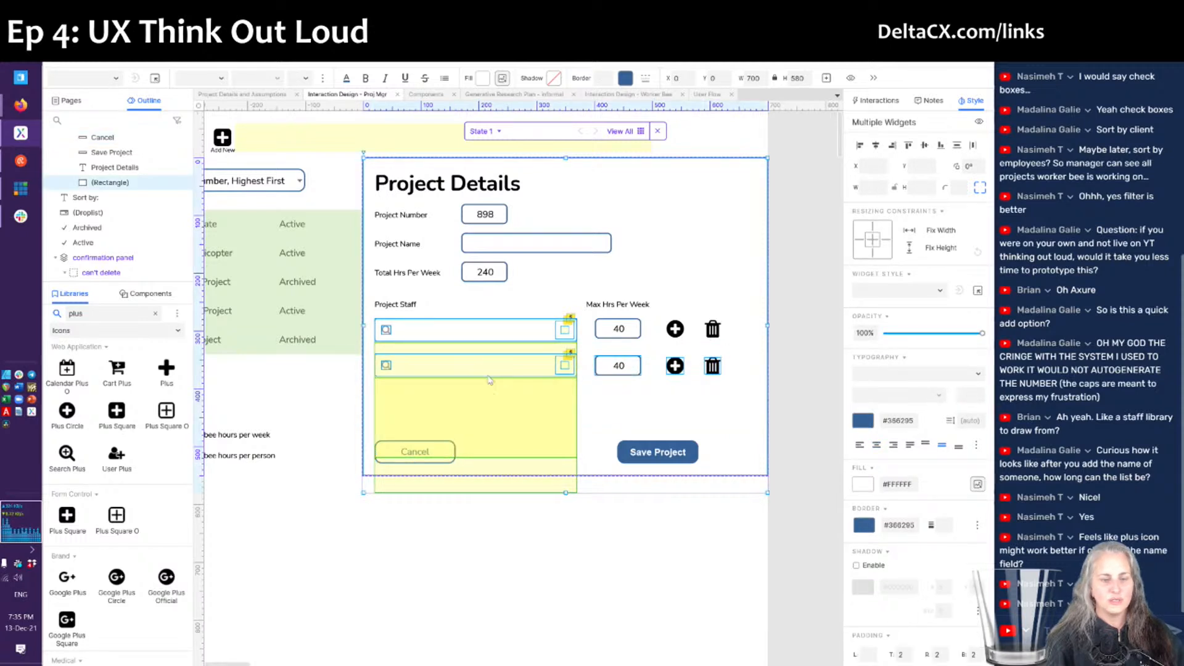
{"action": "left_click", "coordinate": [666, 431], "text": "shift"}
{"action": "left_click", "coordinate": [508, 352], "text": "shift"}
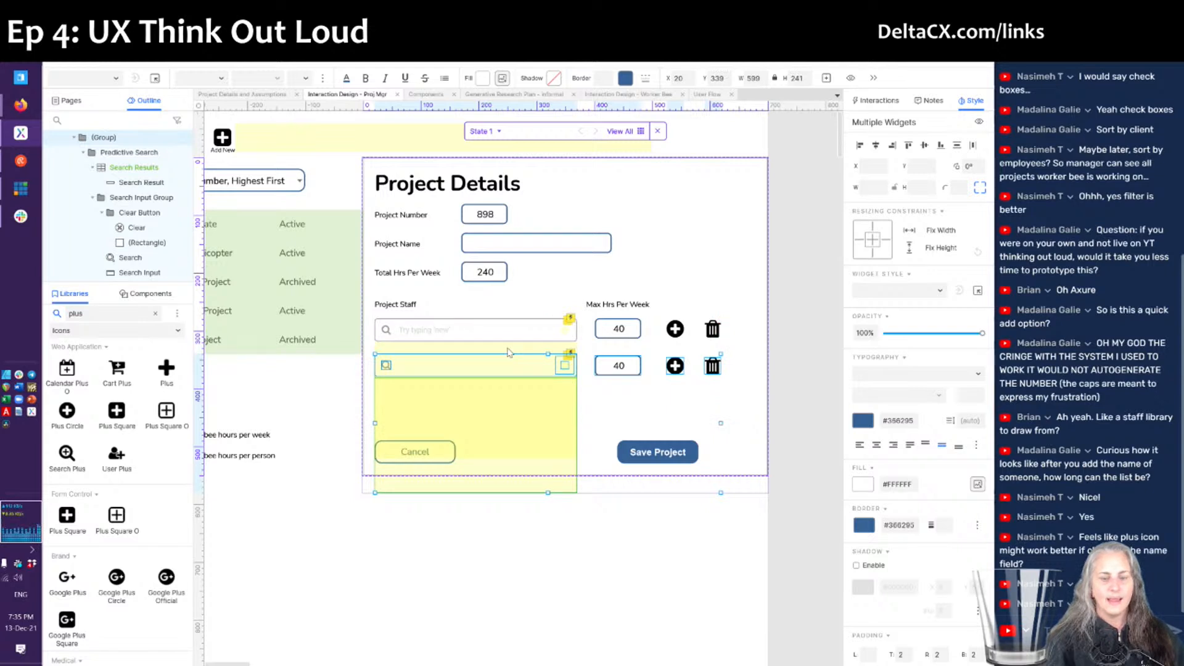
- Convert the second staff row into a hidden dynamic panel named 'project staff 2 panel'
{"action": "right_click", "coordinate": [534, 402]}
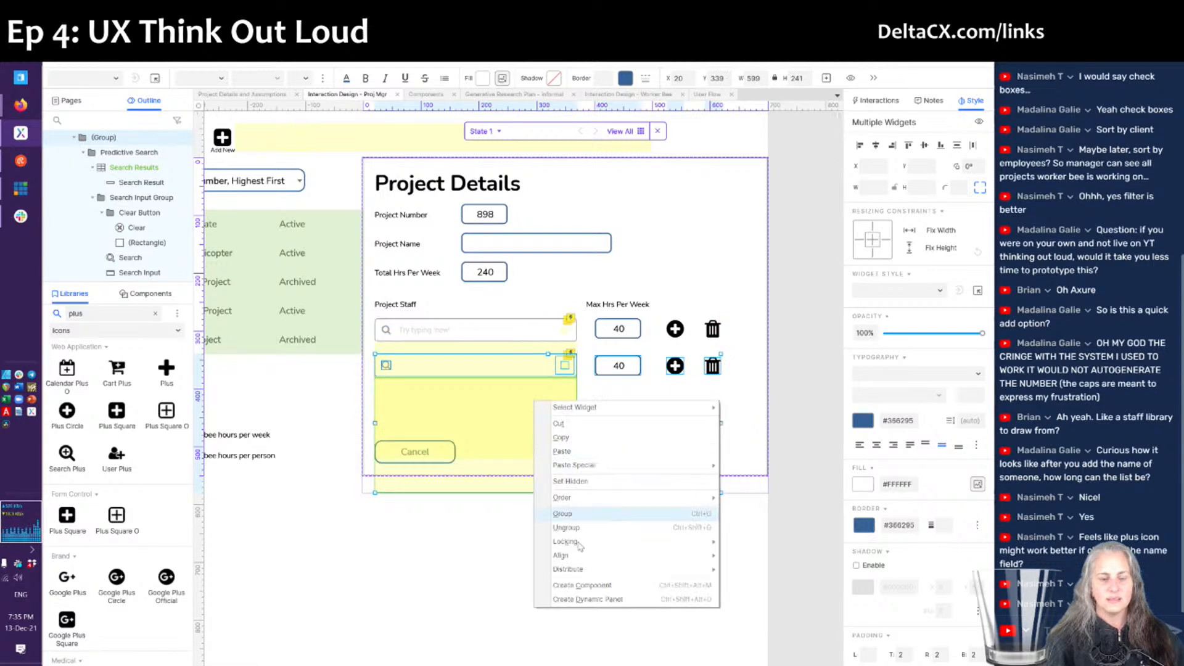
{"action": "left_click", "coordinate": [583, 599]}
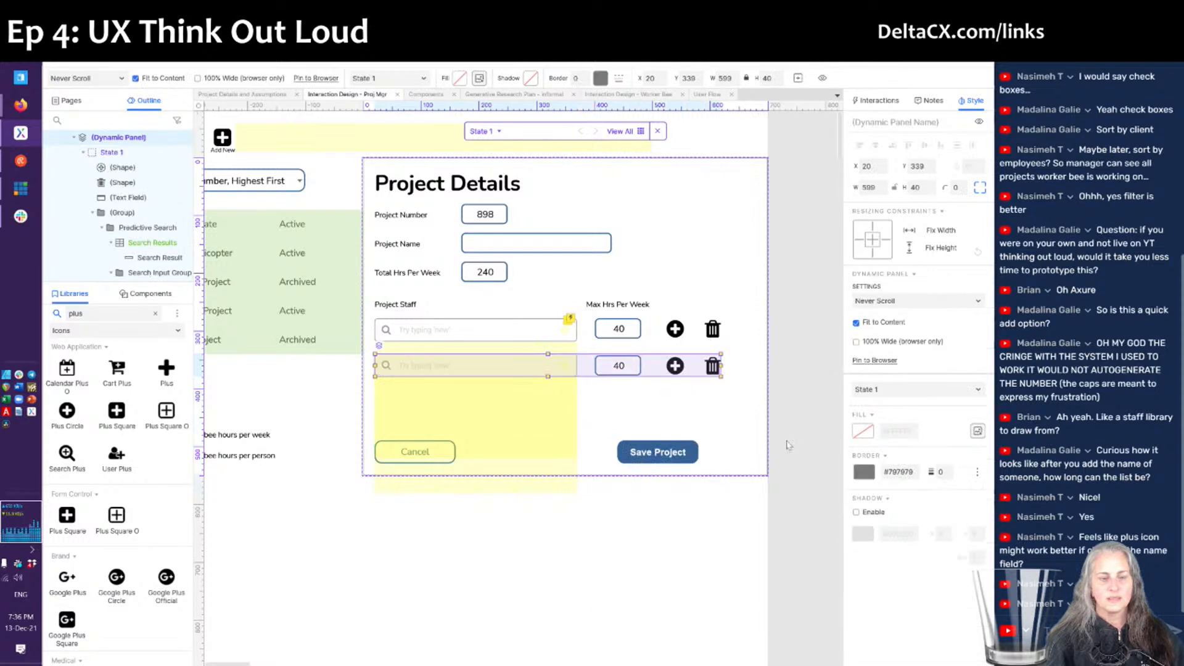
{"action": "left_click", "coordinate": [884, 123]}
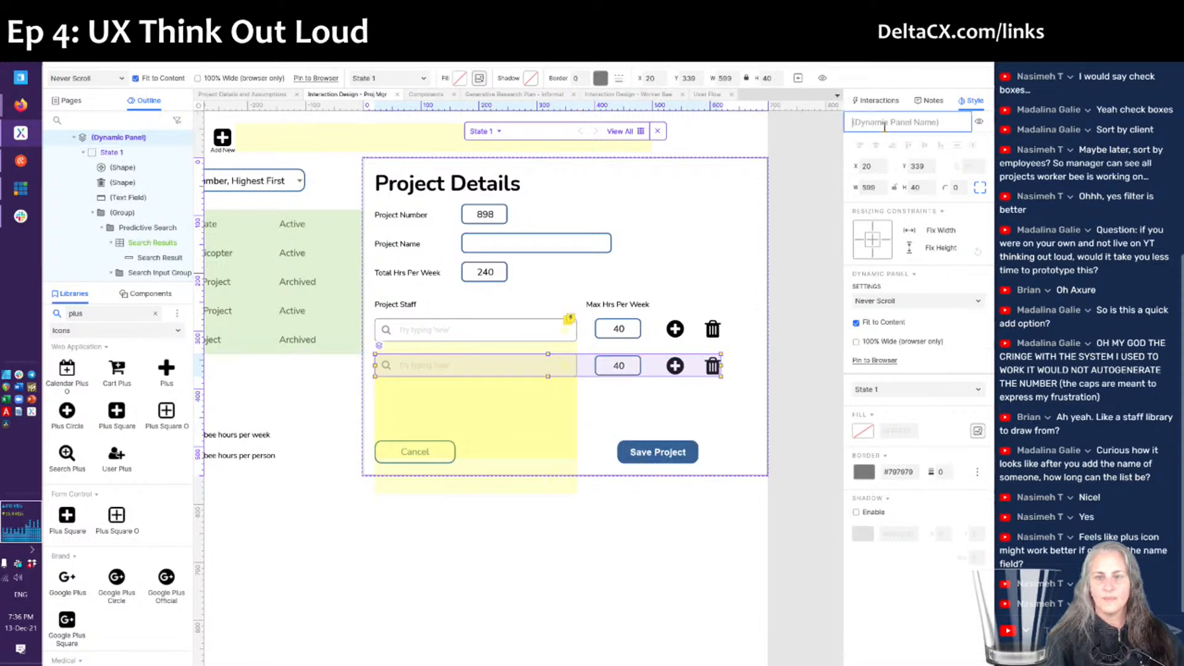
{"action": "type", "text": "p"}
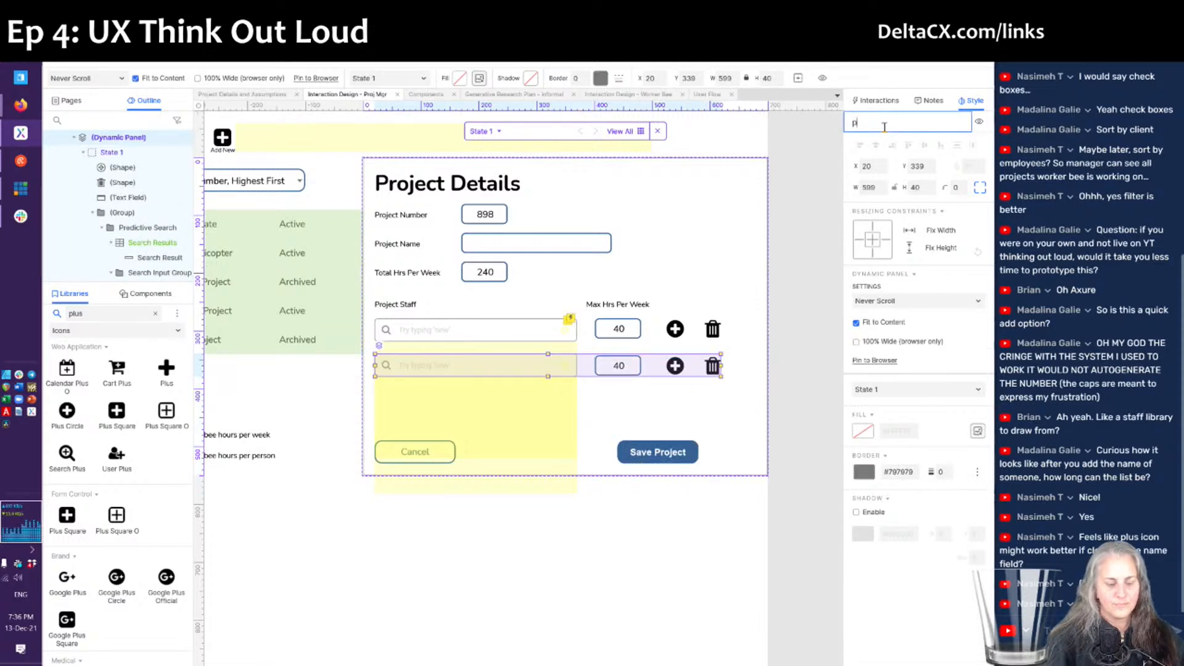
{"action": "type", "text": "roject staff 2 panel"}
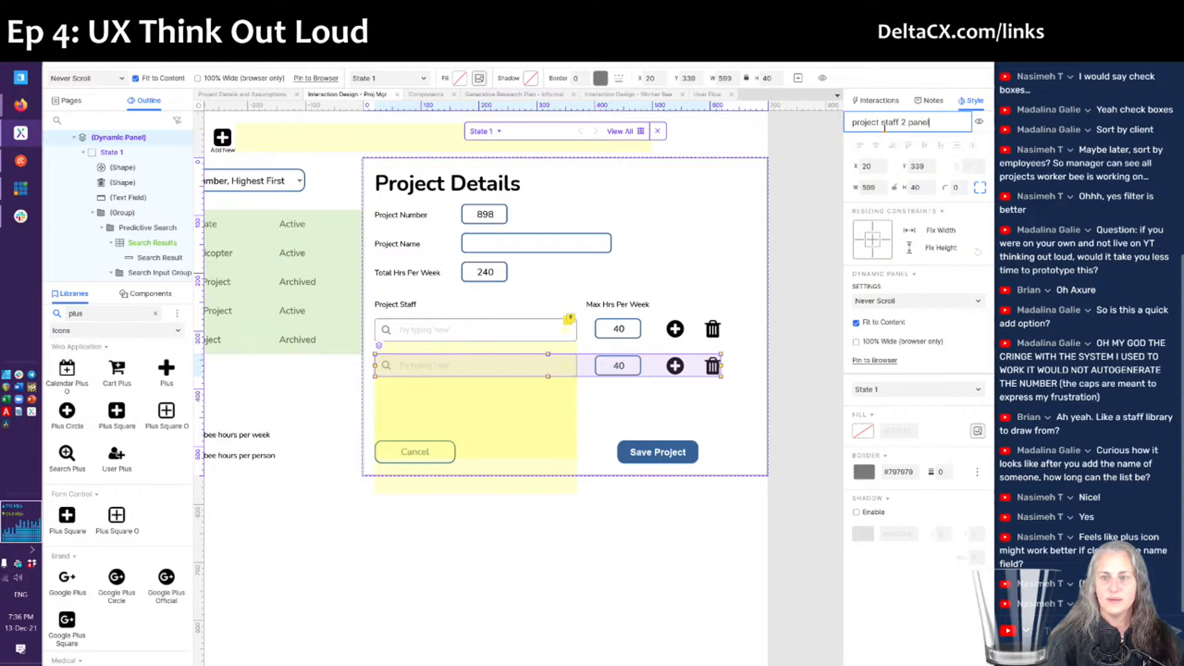
{"action": "left_click", "coordinate": [979, 122]}
{"action": "left_click", "coordinate": [879, 102]}
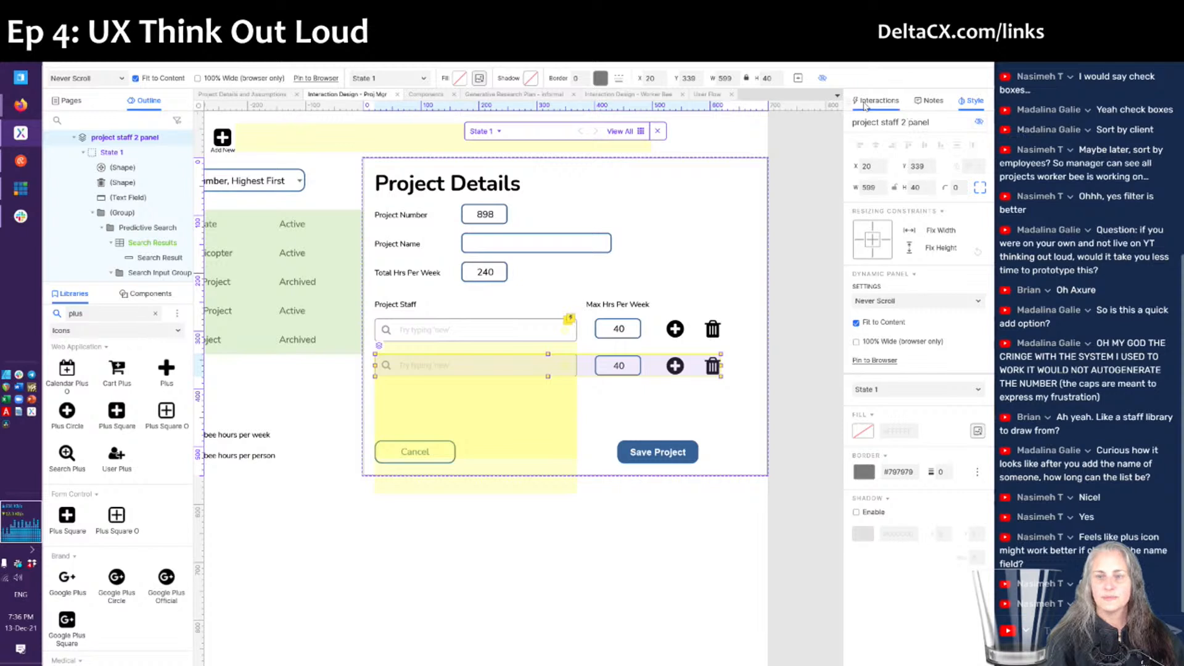
- Give the first row's plus icon a Click or Tap action showing project staff 2 panel with 500ms fade
{"action": "double_click", "coordinate": [675, 330]}
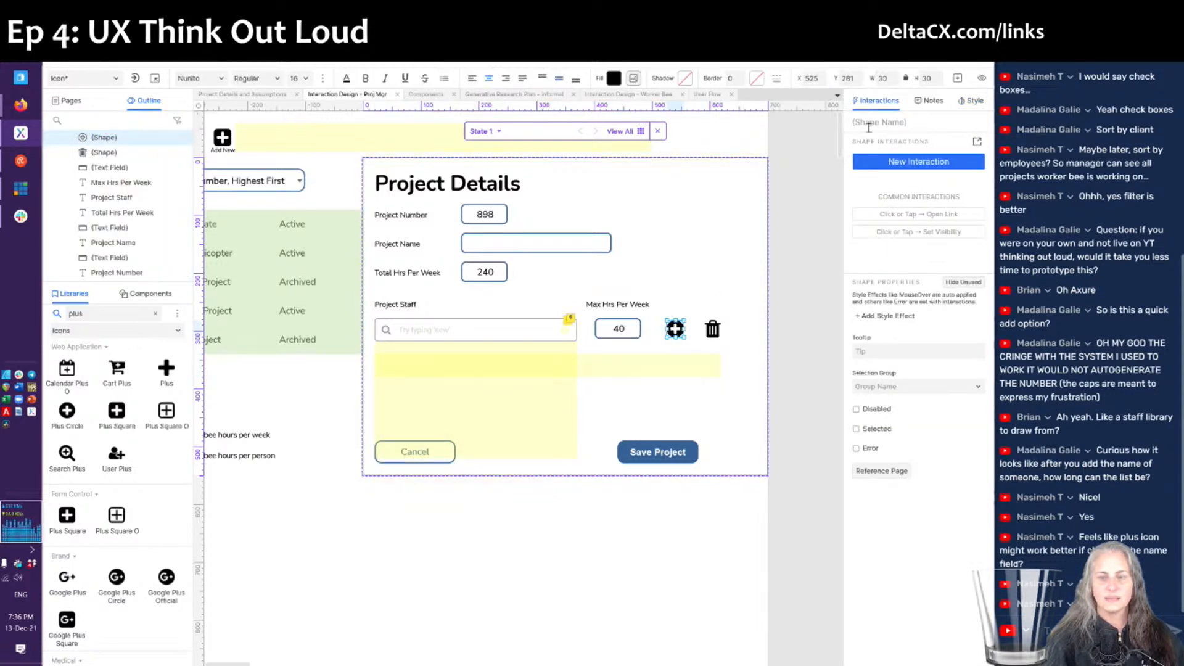
{"action": "left_click", "coordinate": [977, 143]}
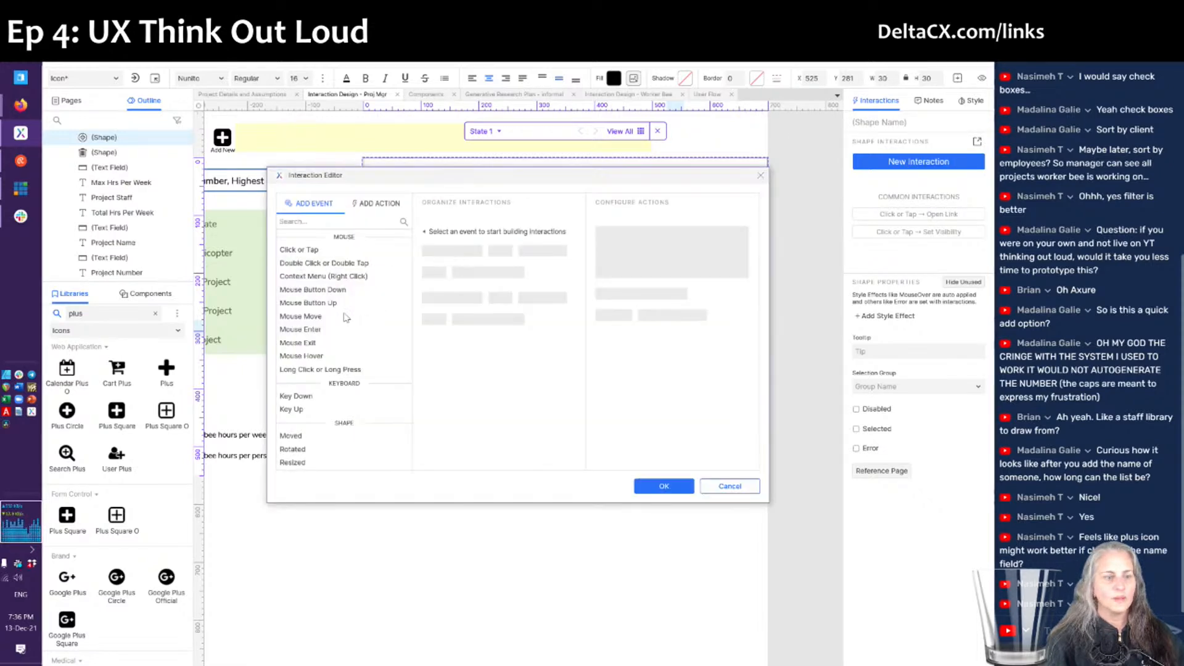
{"action": "left_click", "coordinate": [303, 249]}
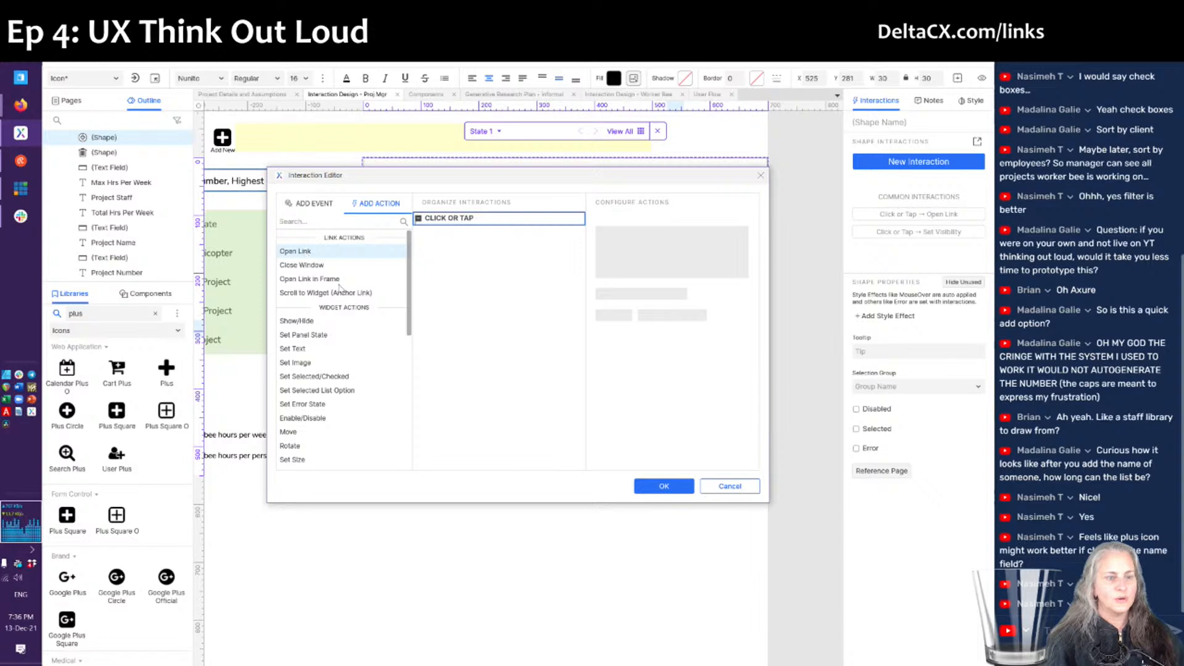
{"action": "left_click", "coordinate": [301, 321]}
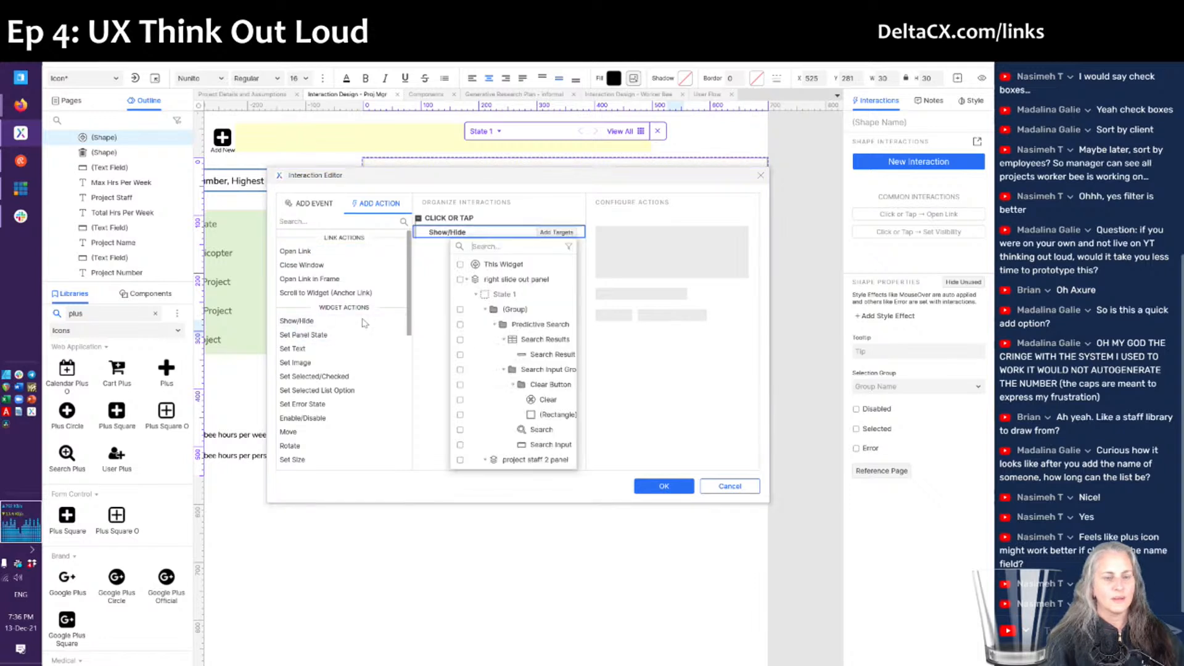
{"action": "type", "text": "2"}
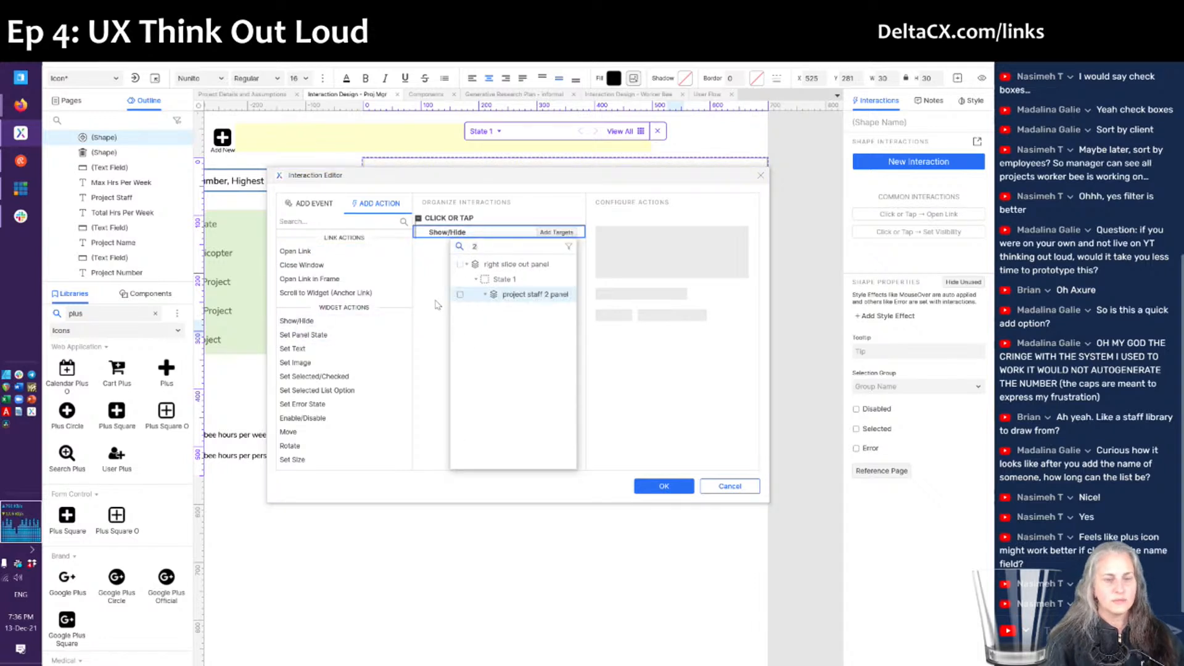
{"action": "left_click", "coordinate": [492, 296]}
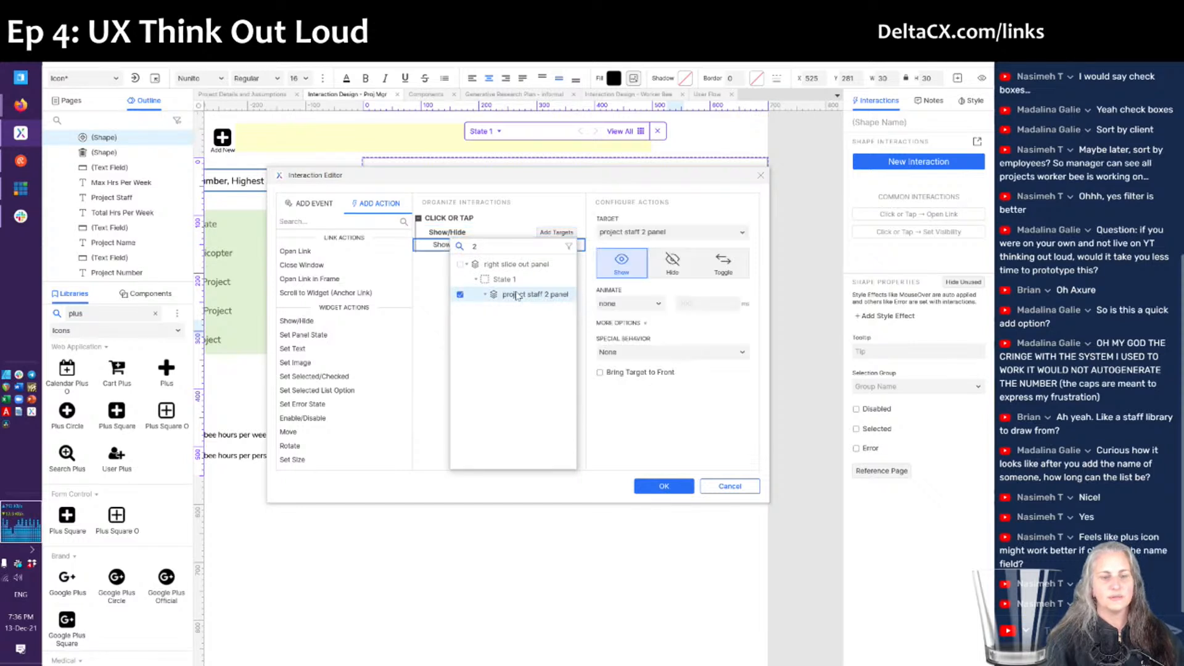
{"action": "left_click", "coordinate": [634, 304]}
{"action": "key", "text": "Down"}
{"action": "key", "text": "Return"}
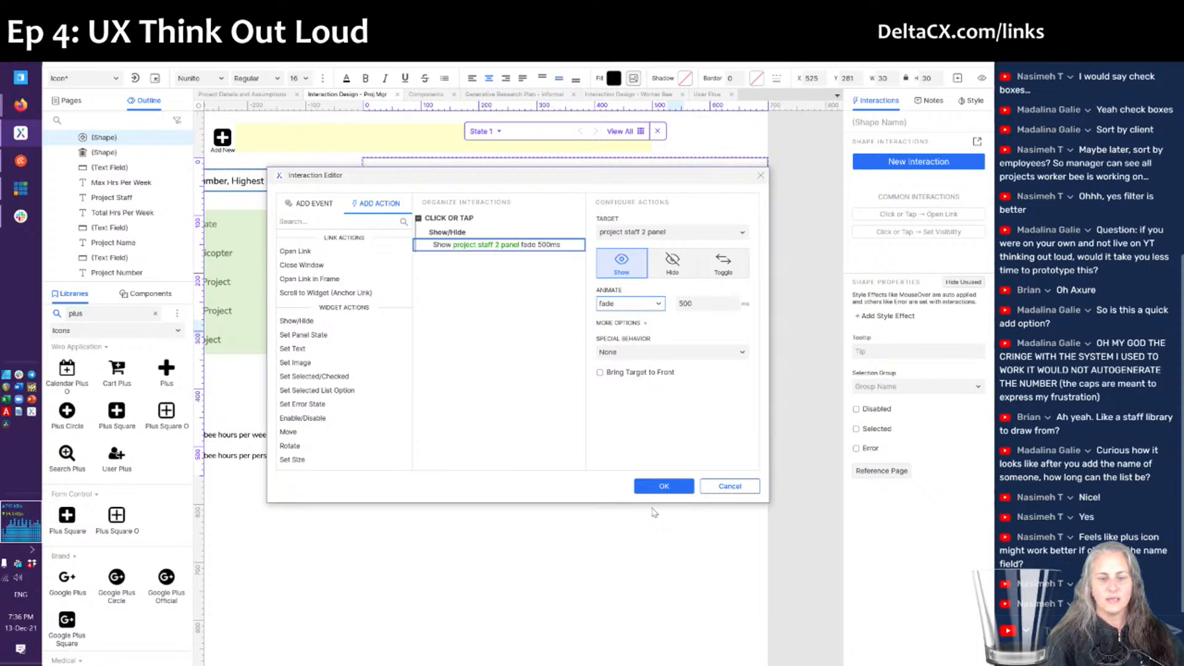
{"action": "left_click", "coordinate": [662, 486]}
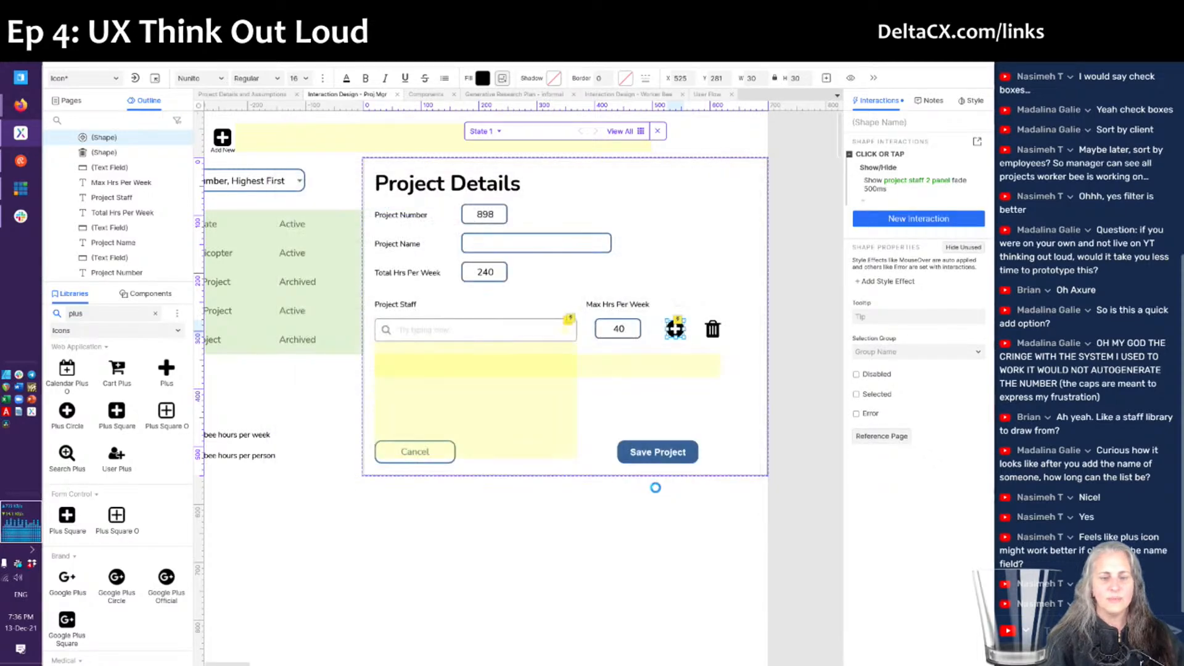
- Refresh the browser preview, confirm the plus icon reveals a second staff row, then return to Axure
{"action": "key", "text": "alt+Tab"}
{"action": "key", "text": "F5"}
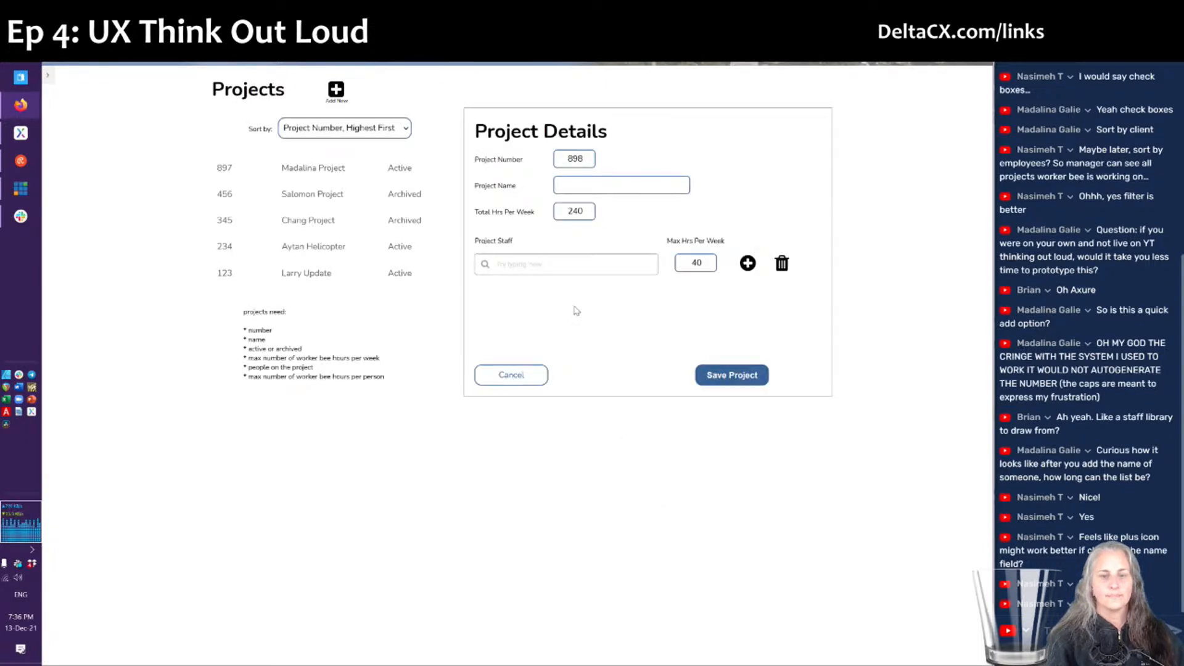
{"action": "left_click", "coordinate": [748, 264]}
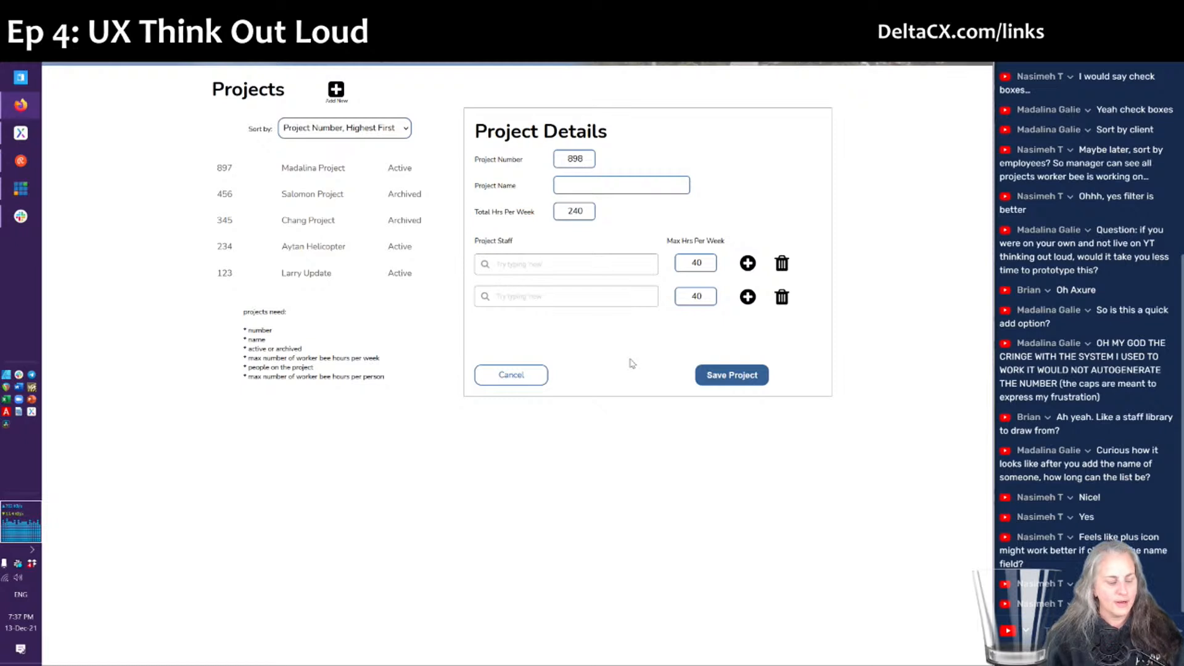
{"action": "key", "text": "alt+Tab"}
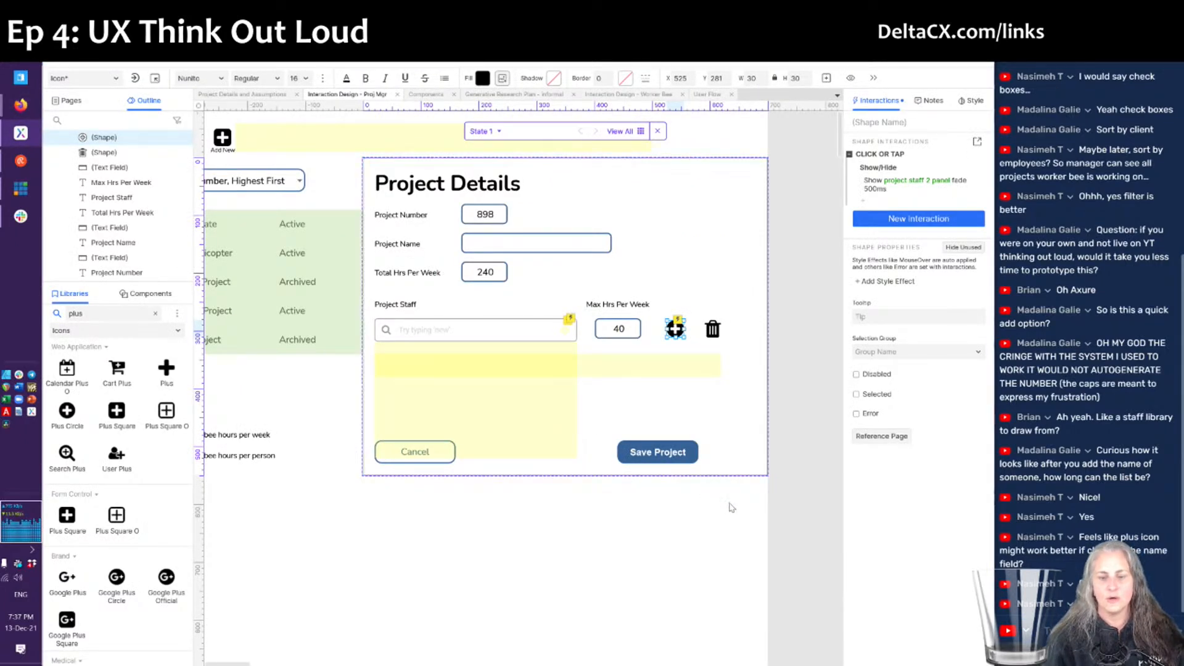
- Hide the Project Details slide-out panel on the Projects page
{"action": "left_click_drag", "start_coordinate": [732, 505], "coordinate": [466, 581]}
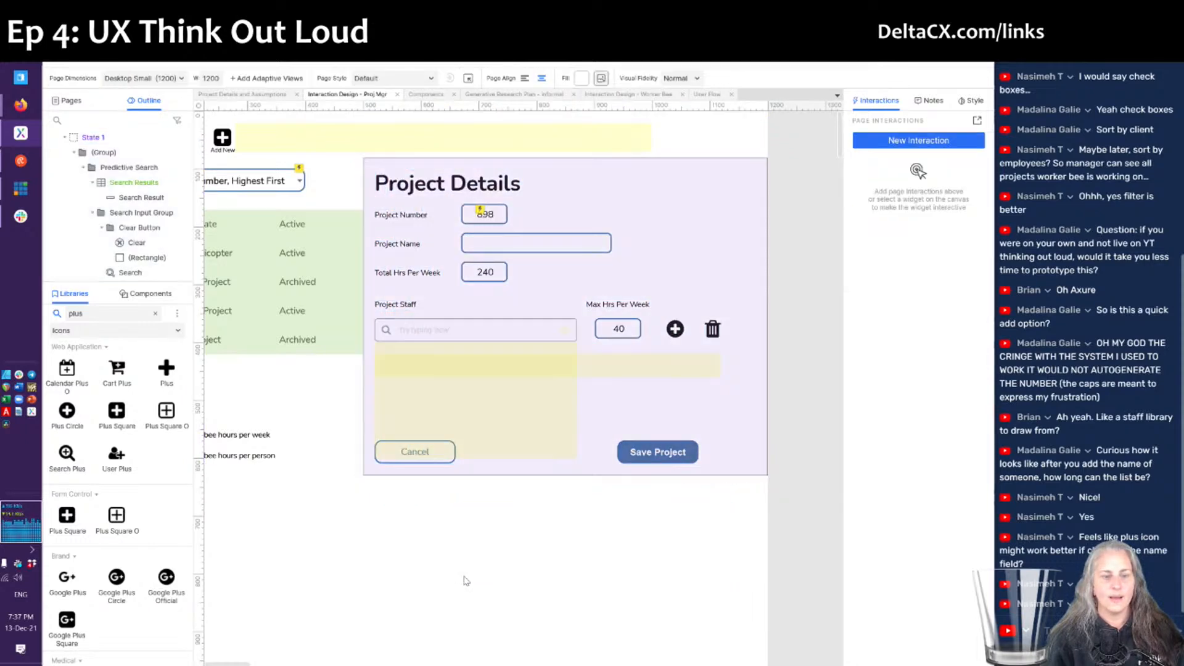
{"action": "left_click", "coordinate": [706, 278]}
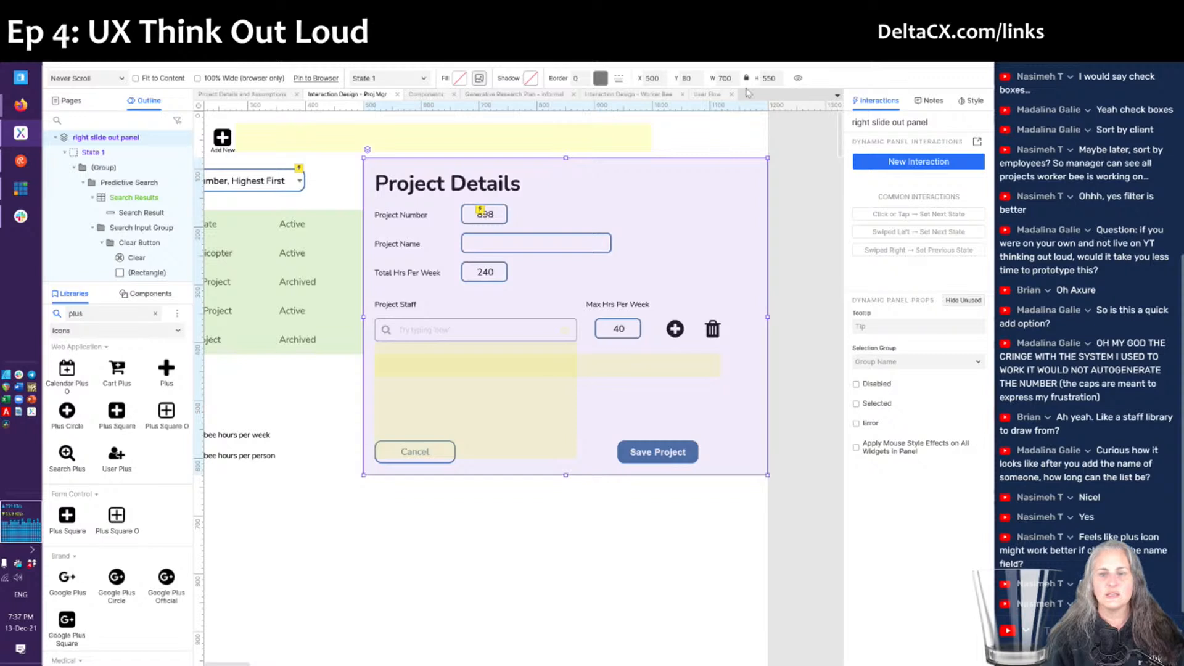
{"action": "left_click", "coordinate": [798, 78]}
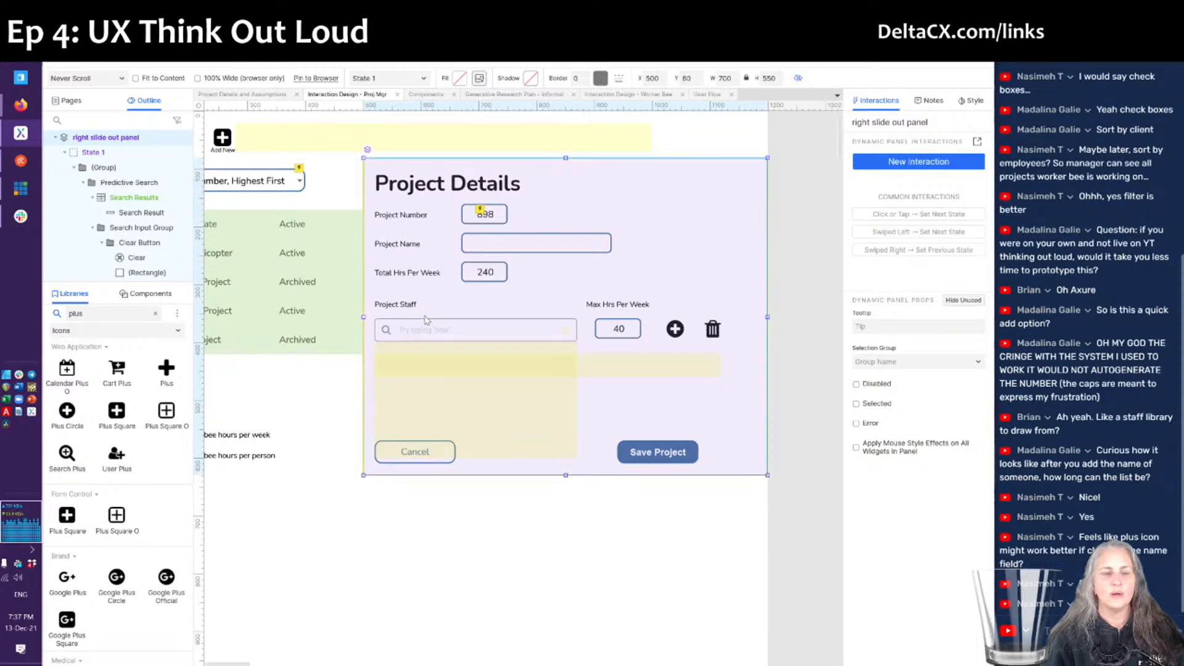
- Clear the library search and switch the Libraries pane to the Default library
{"action": "scroll", "coordinate": [426, 320], "scroll_direction": "left", "scroll_amount": 3}
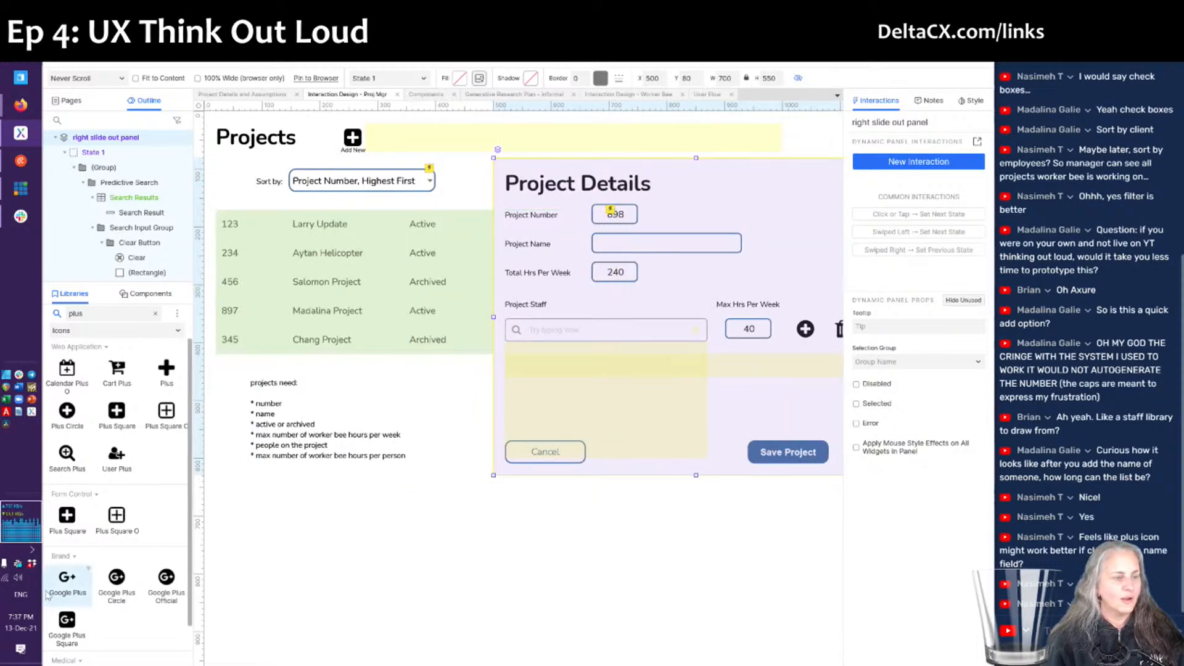
{"action": "left_click", "coordinate": [156, 314]}
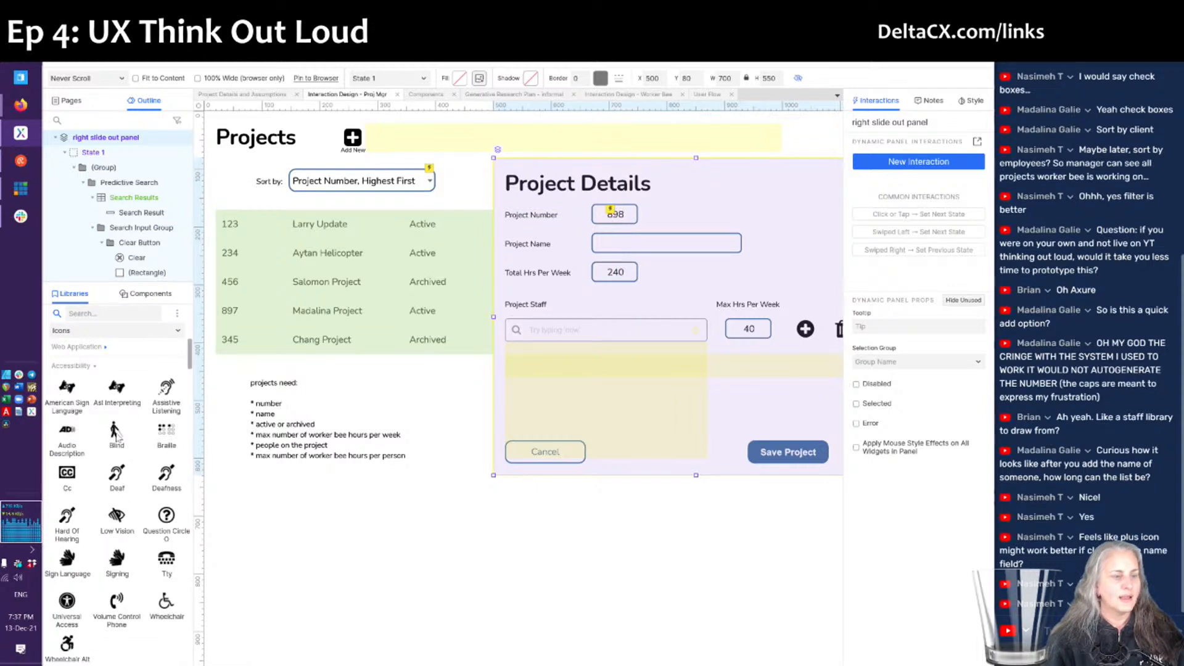
{"action": "left_click", "coordinate": [161, 329]}
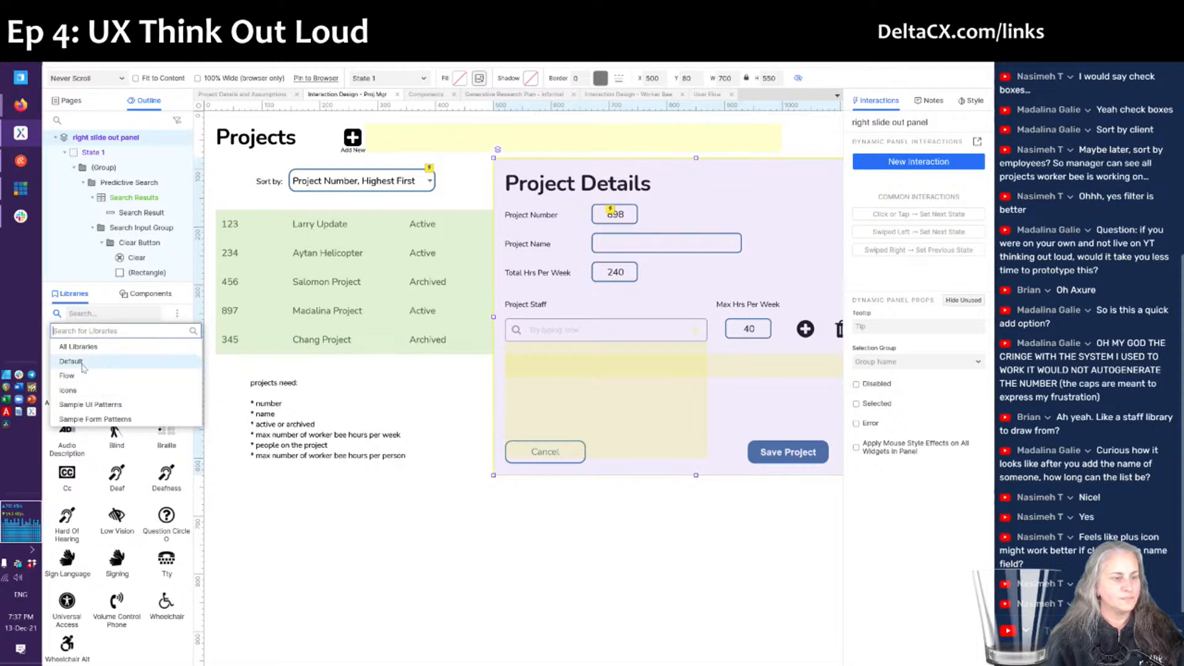
{"action": "left_click", "coordinate": [82, 365]}
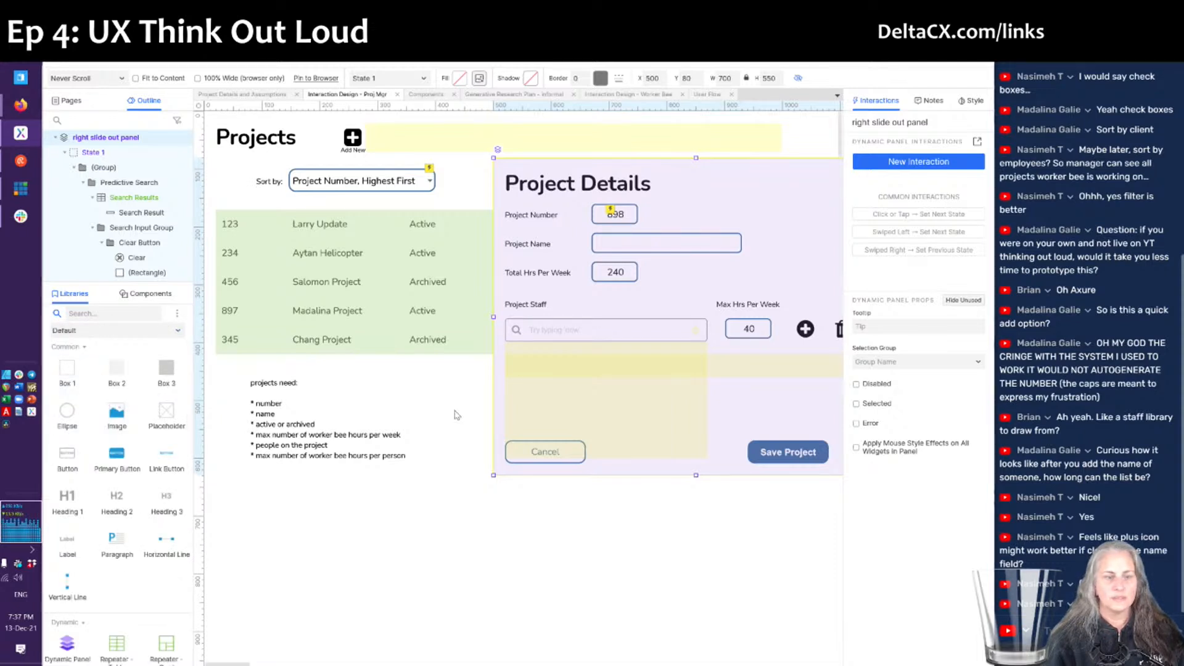
{"action": "left_click", "coordinate": [270, 581]}
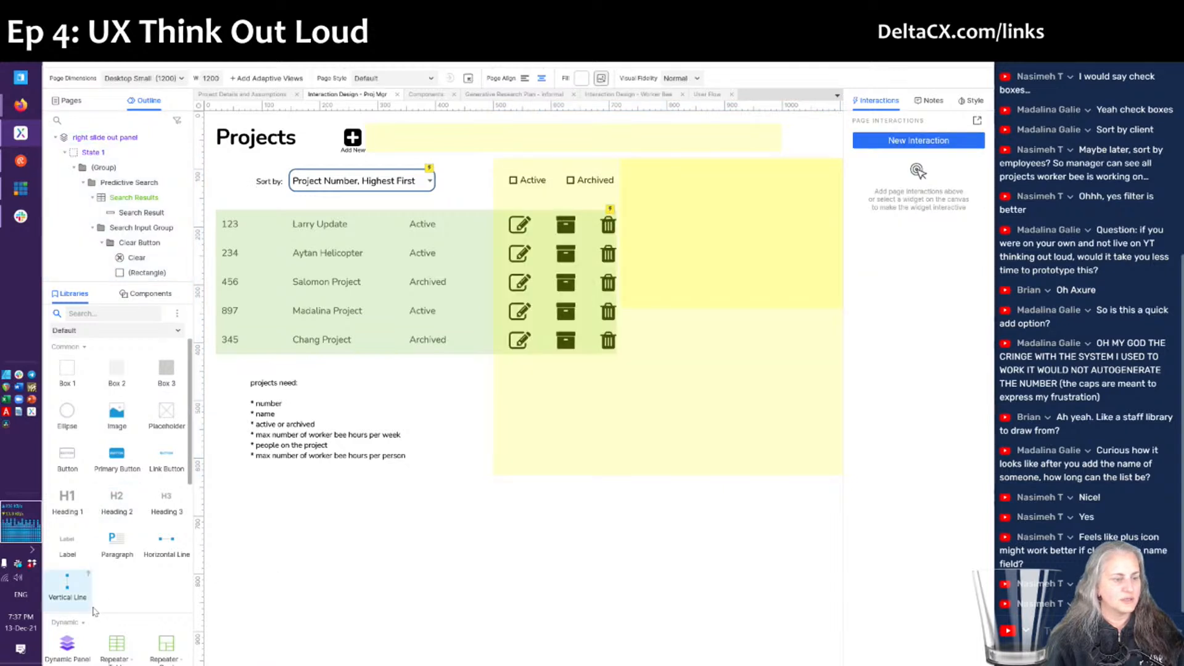
{"action": "scroll", "coordinate": [94, 610], "scroll_direction": "down", "scroll_amount": 3}
- Place a hot spot over the Add New plus icon, sized 52 × 54
{"action": "left_click_drag", "start_coordinate": [68, 502], "coordinate": [328, 127]}
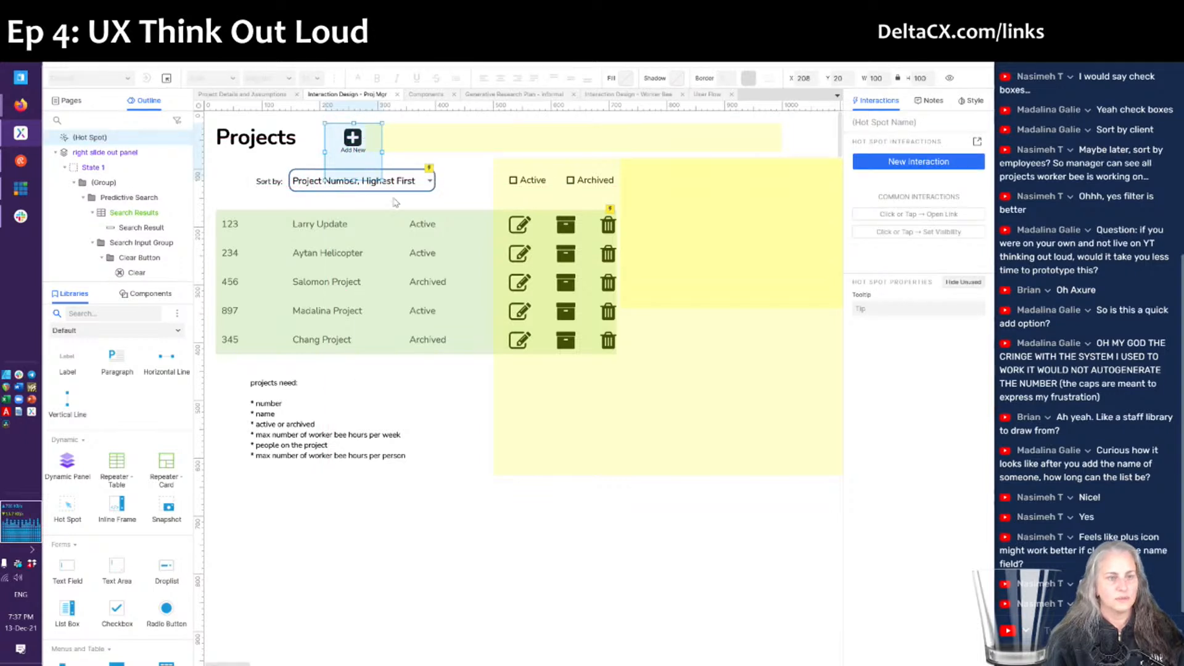
{"action": "left_click_drag", "start_coordinate": [382, 181], "coordinate": [338, 141]}
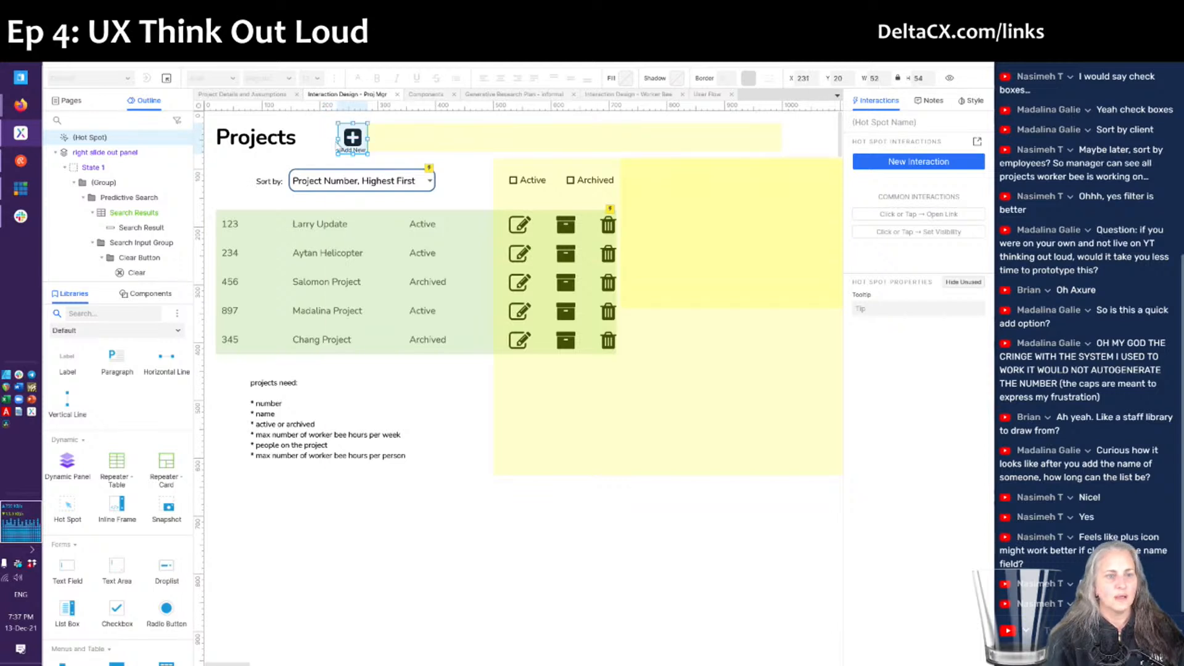
{"action": "left_click", "coordinate": [977, 143]}
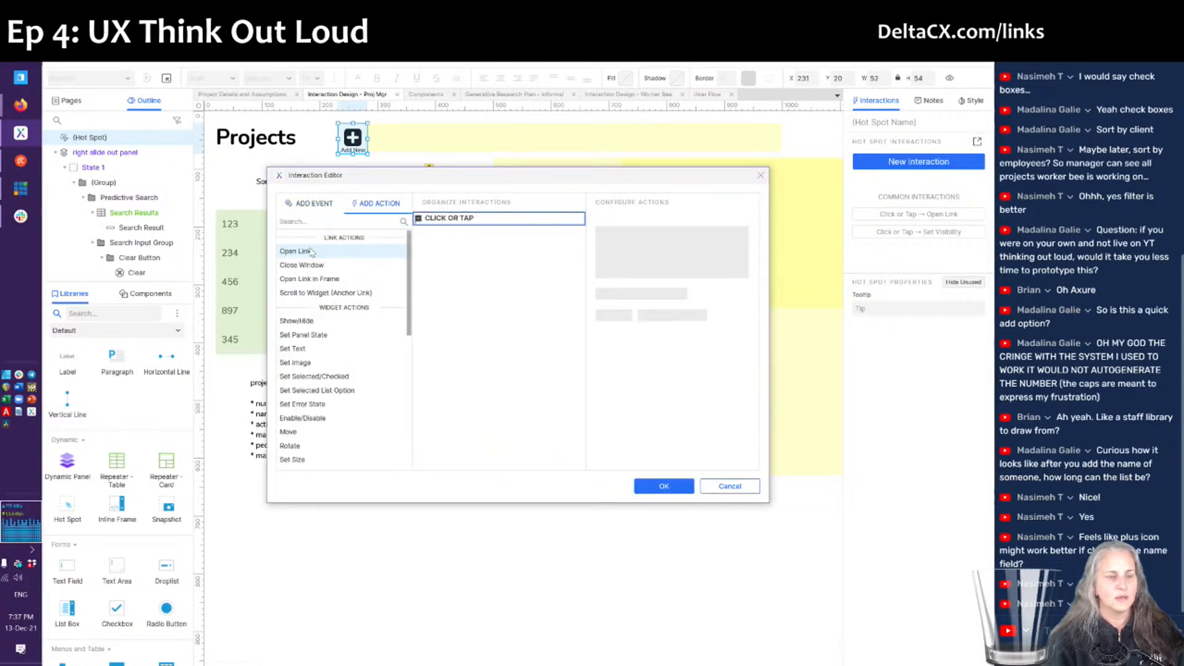
- Add a Click or Tap action showing the right slide out panel, sliding left over 500ms
{"action": "left_click", "coordinate": [289, 322]}
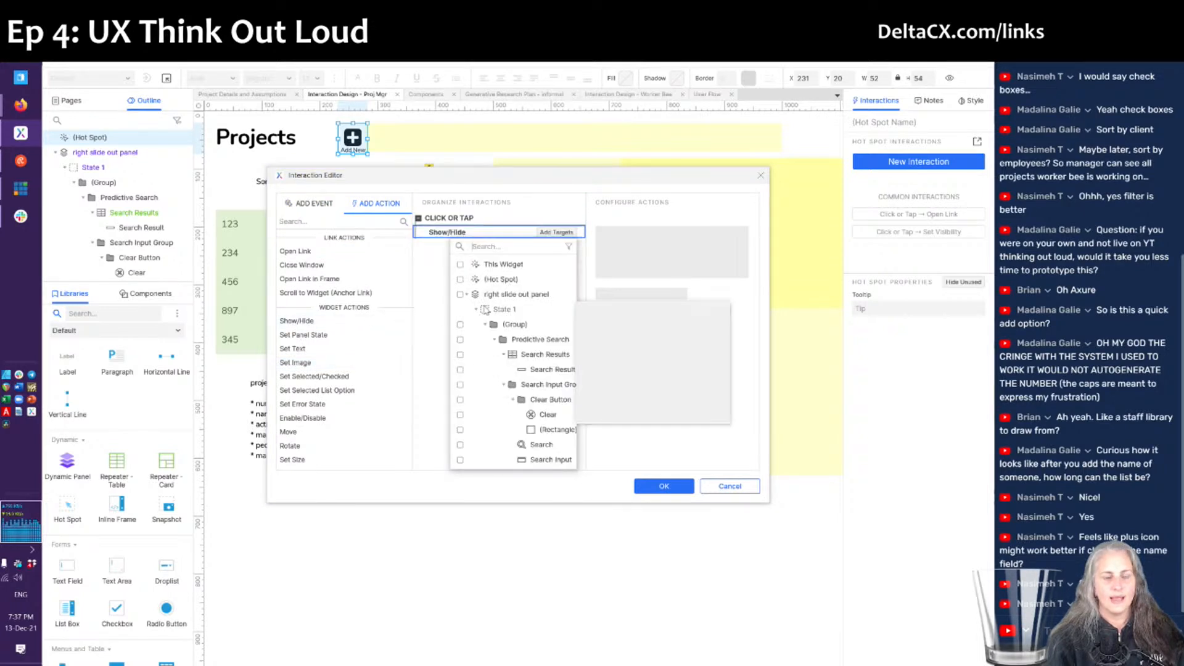
{"action": "left_click", "coordinate": [460, 294]}
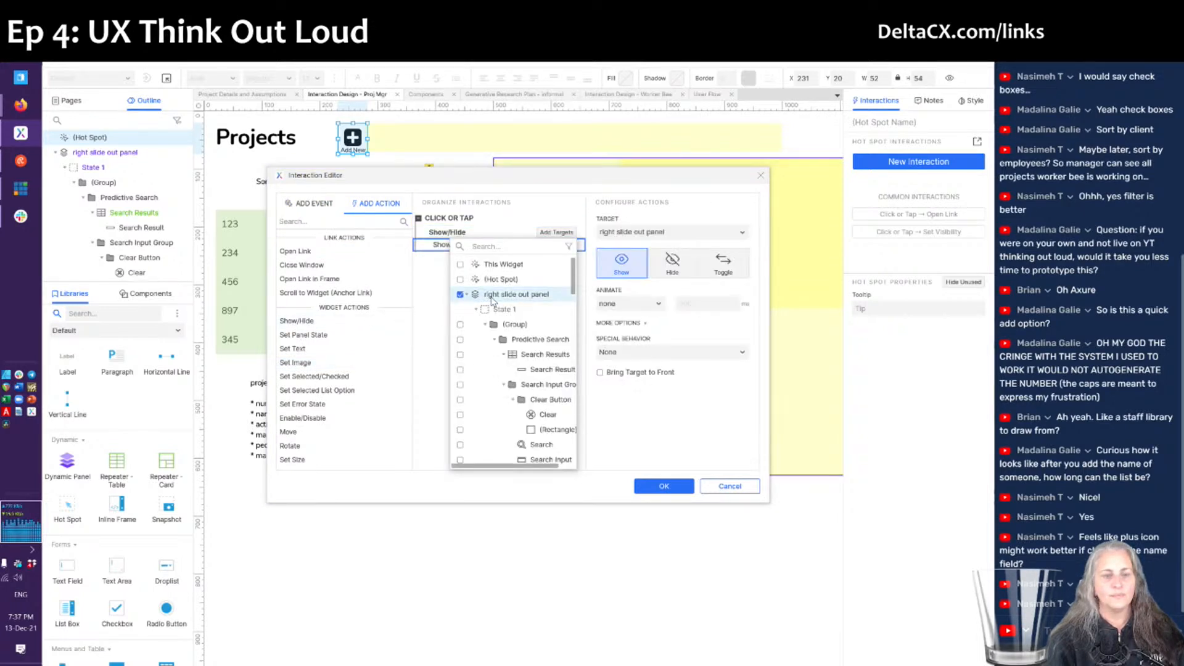
{"action": "left_click", "coordinate": [605, 303]}
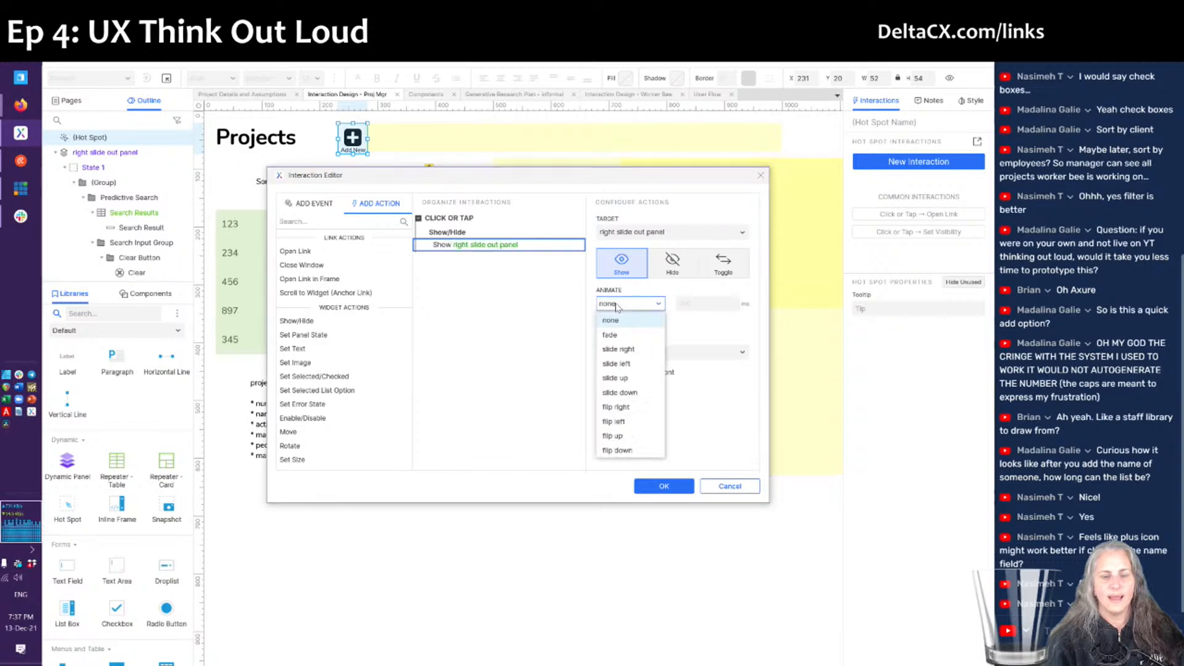
{"action": "left_click", "coordinate": [616, 364]}
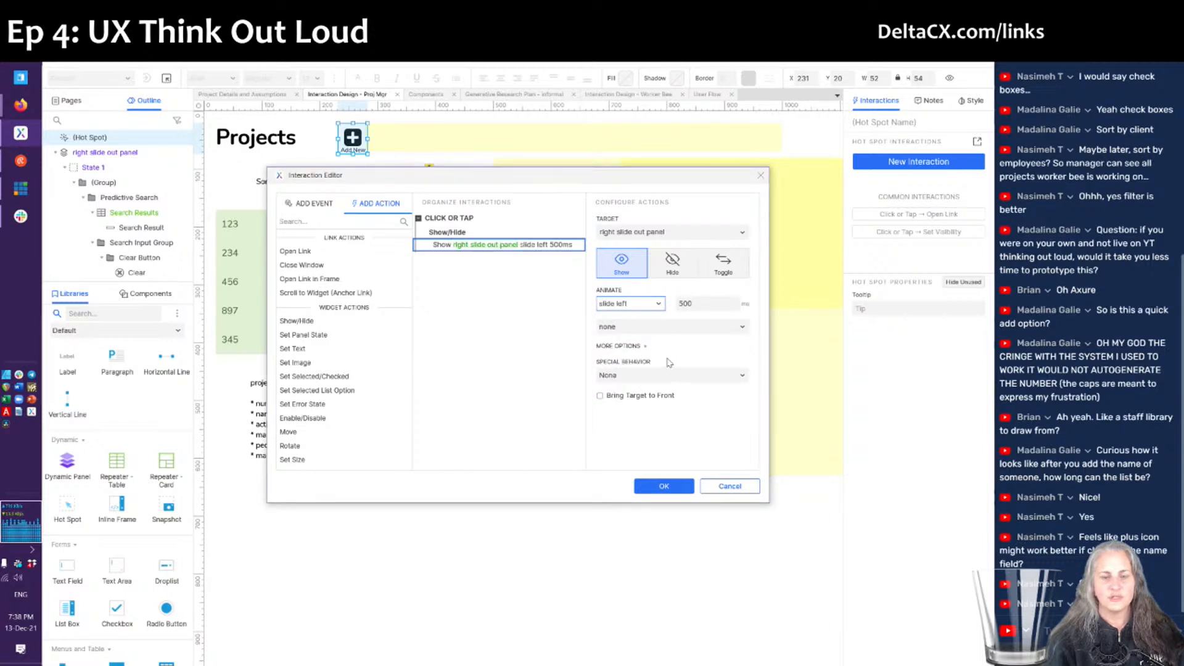
{"action": "left_click", "coordinate": [649, 329]}
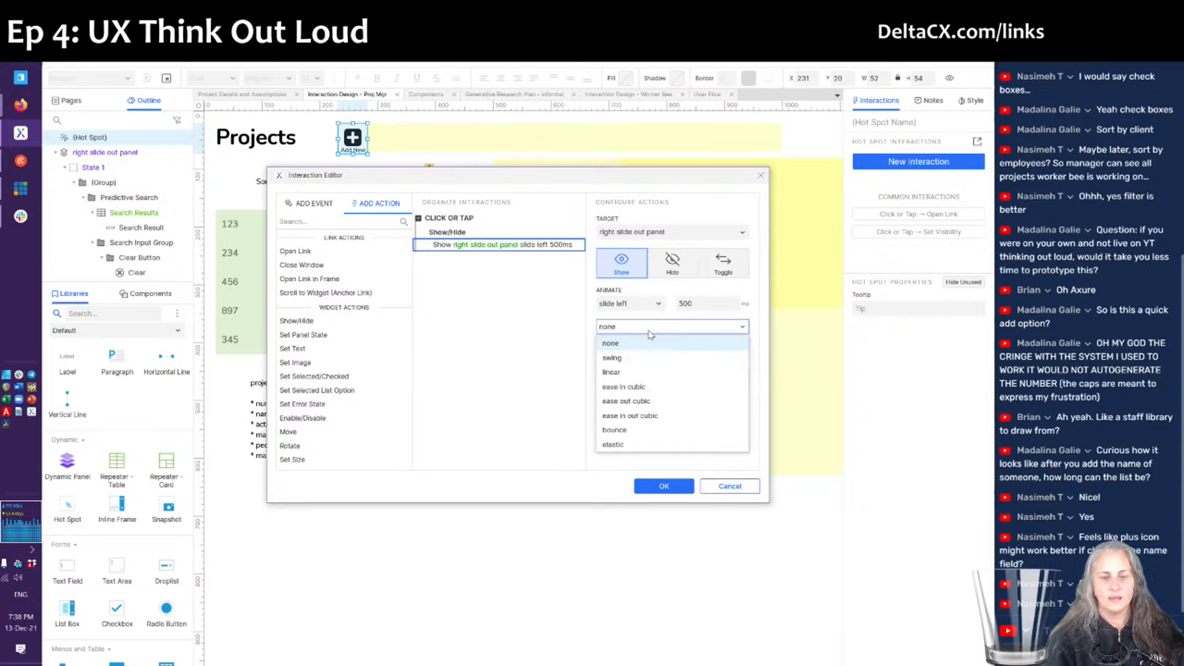
{"action": "left_click", "coordinate": [649, 330]}
{"action": "left_click", "coordinate": [663, 489]}
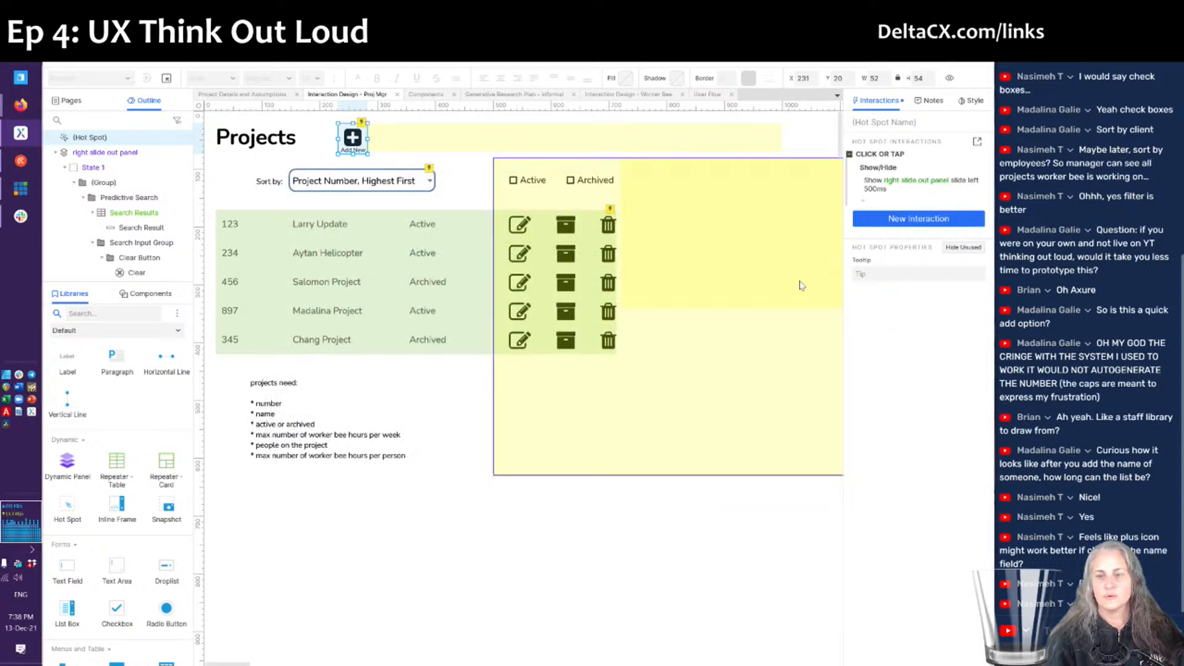
- Turn on Bring to Front for the show action
{"action": "left_click", "coordinate": [912, 185]}
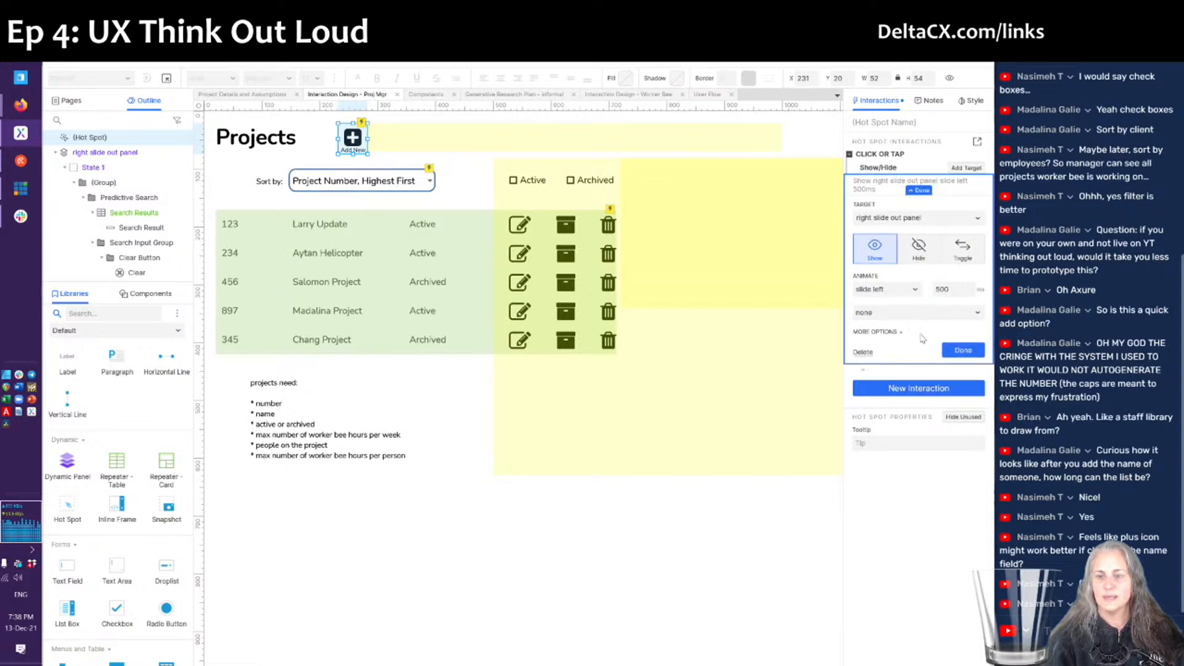
{"action": "left_click", "coordinate": [887, 333]}
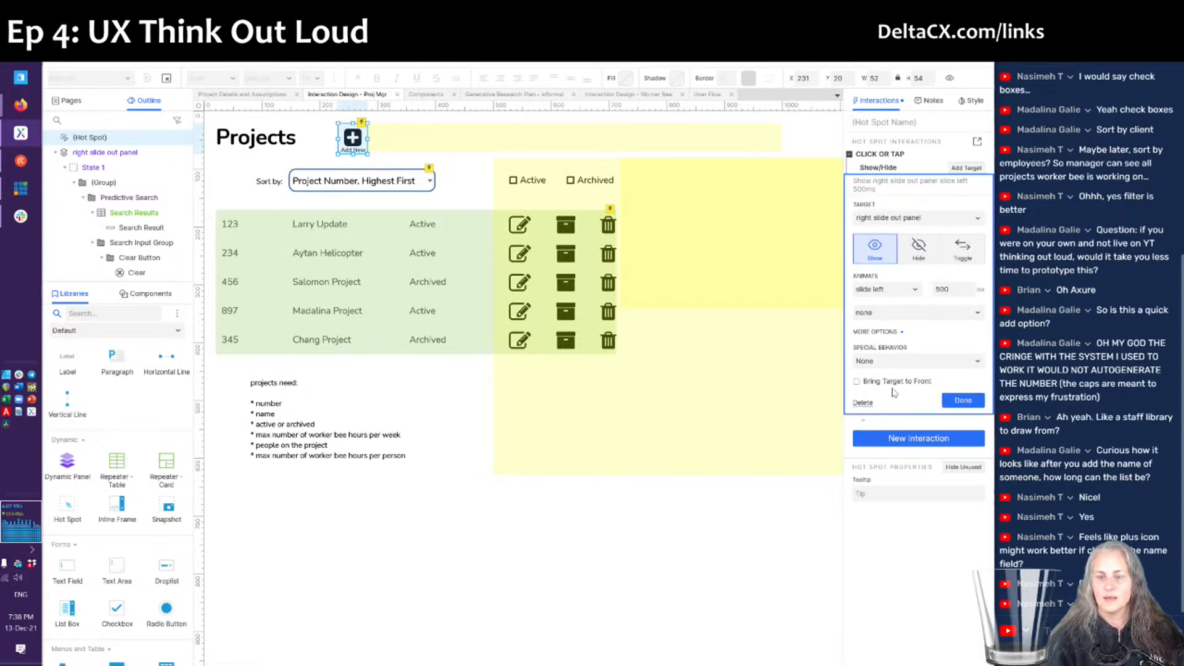
{"action": "left_click", "coordinate": [889, 384]}
{"action": "left_click", "coordinate": [960, 402]}
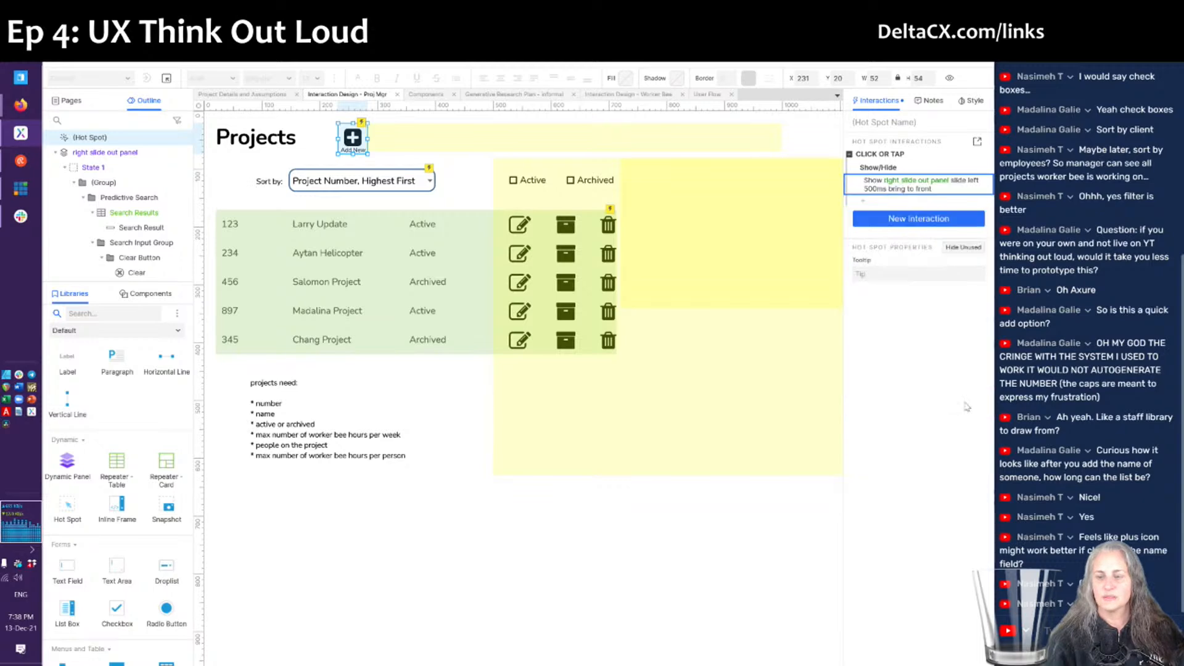
{"action": "left_click", "coordinate": [587, 546]}
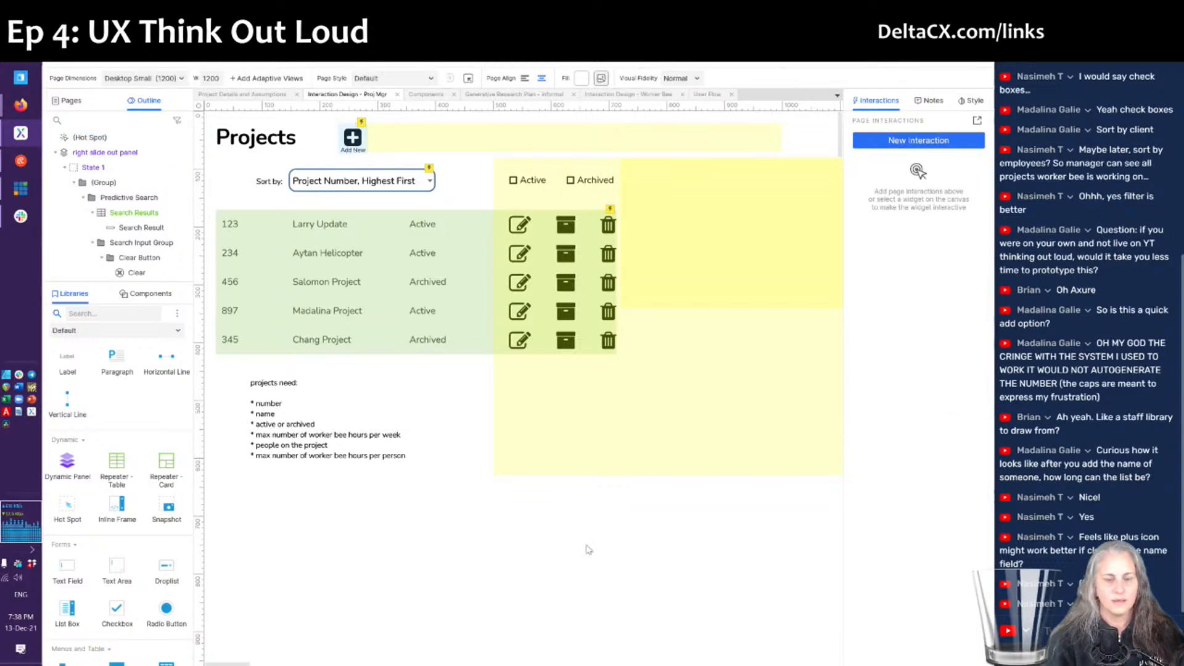
- Reload the browser preview, check that Add New opens Project Details, then go back to Axure
{"action": "key", "text": "alt+Tab"}
{"action": "key", "text": "F5"}
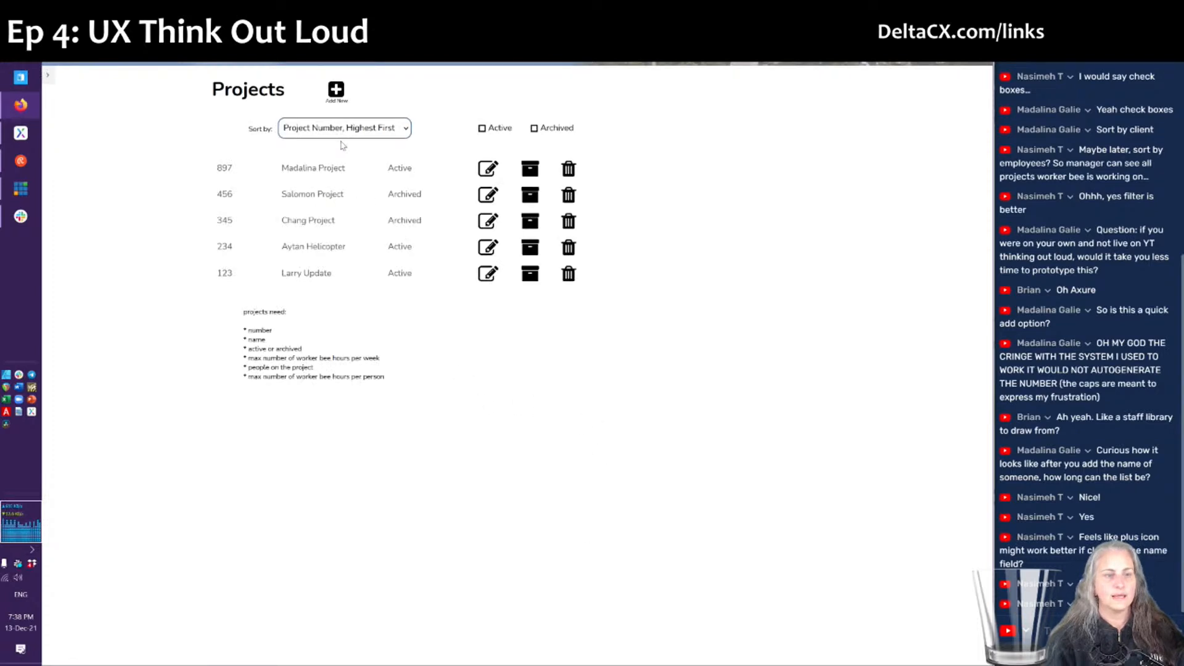
{"action": "left_click", "coordinate": [336, 95]}
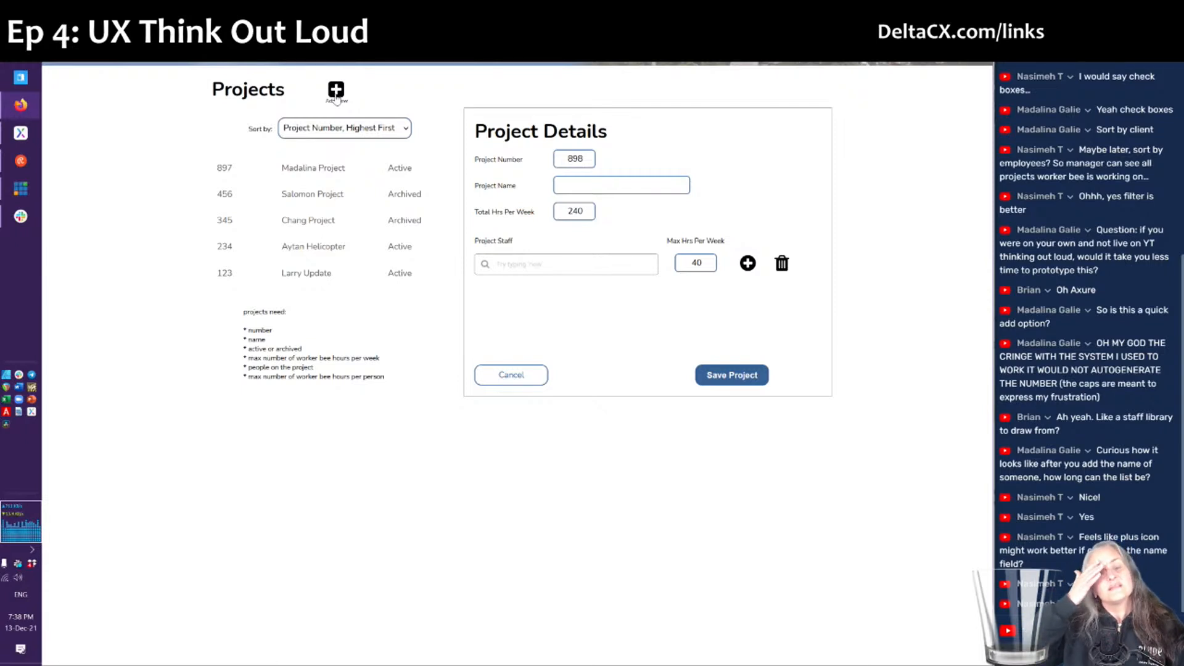
{"action": "key", "text": "alt+Tab"}
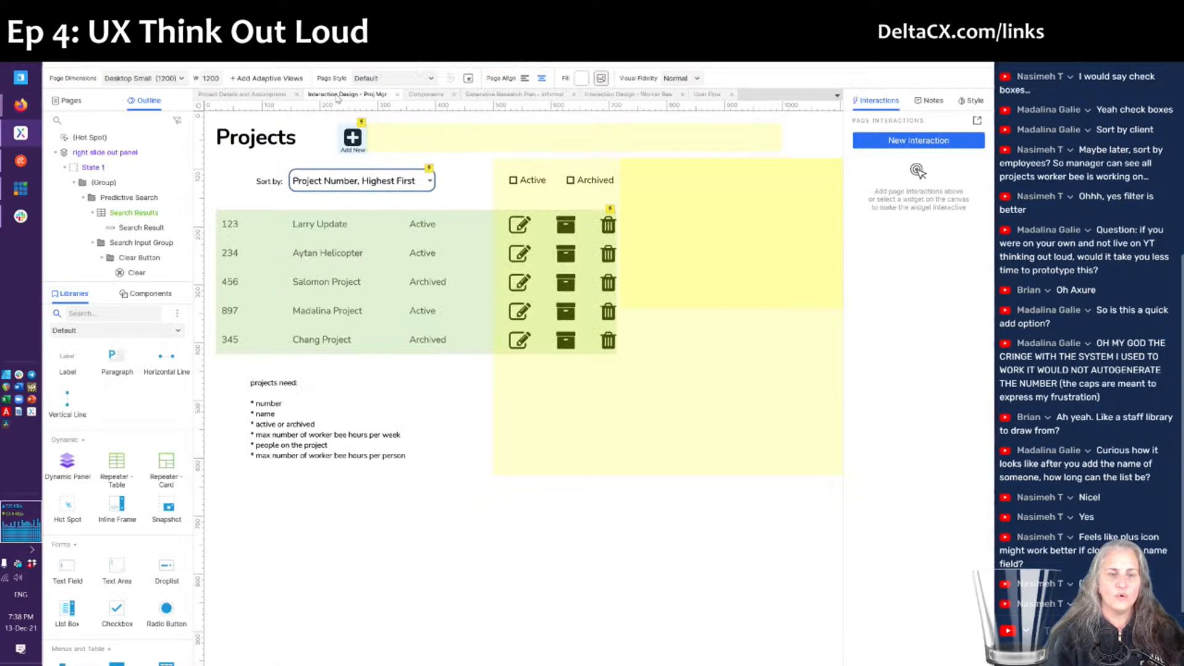
- Pin the right slide out dynamic panel to the browser's top right, kept in front, and preview it
{"action": "left_click", "coordinate": [688, 370]}
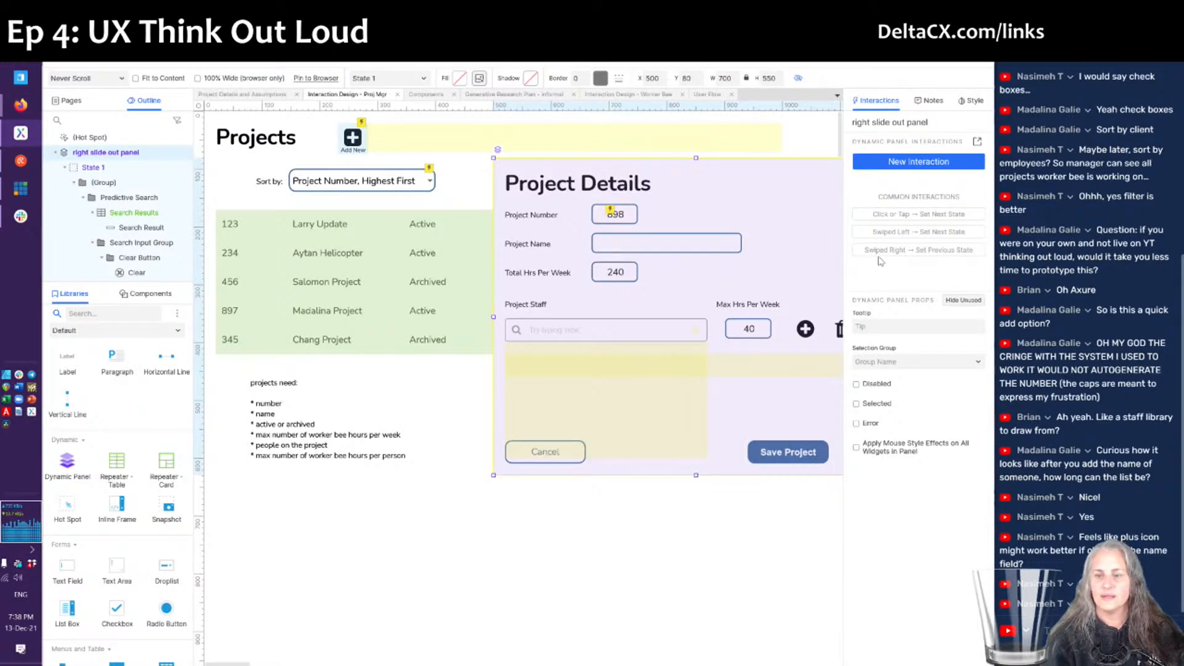
{"action": "left_click", "coordinate": [969, 102]}
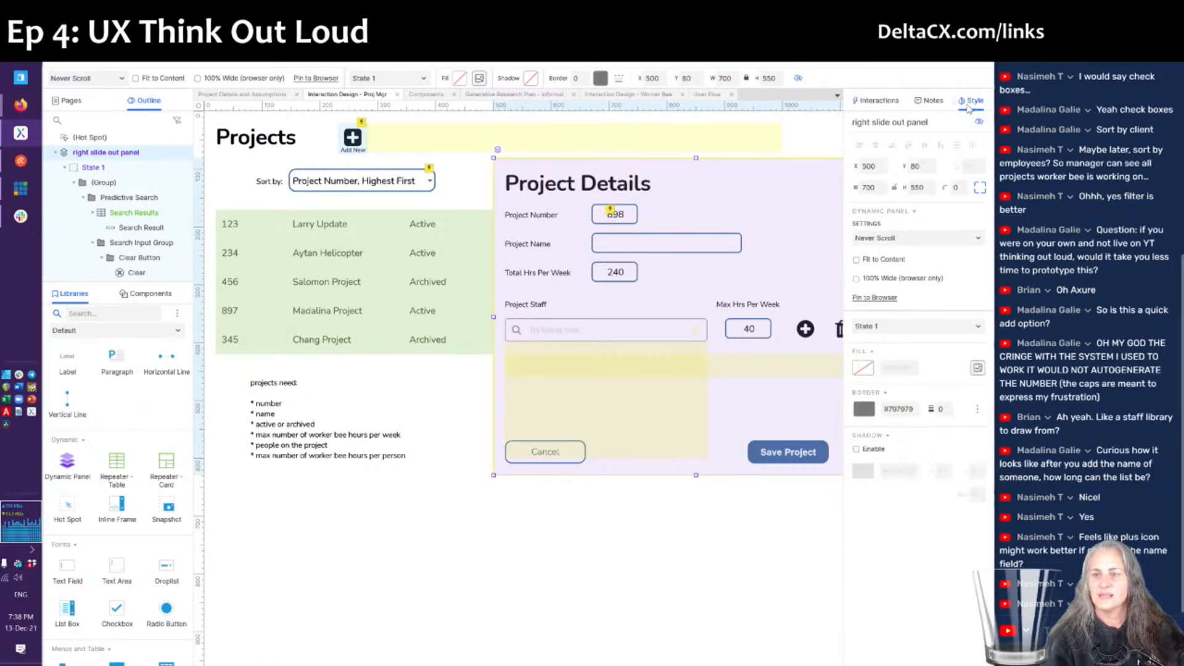
{"action": "left_click", "coordinate": [871, 299]}
{"action": "left_click", "coordinate": [457, 272]}
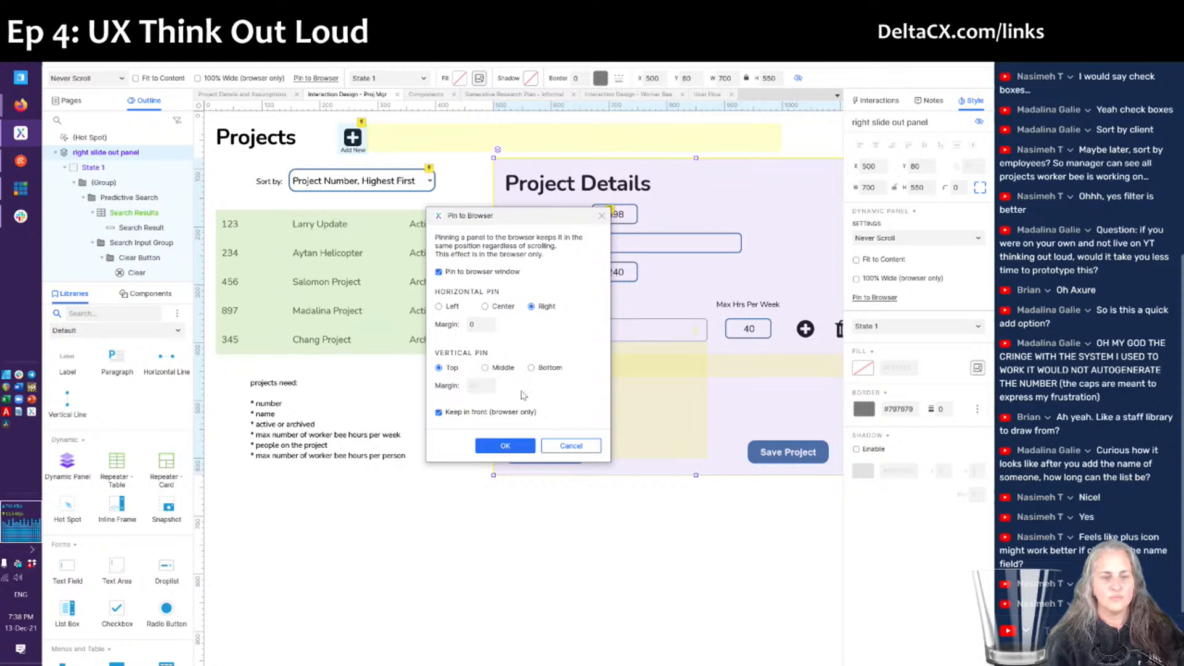
{"action": "left_click", "coordinate": [520, 444]}
{"action": "key", "text": "ctrl+period"}
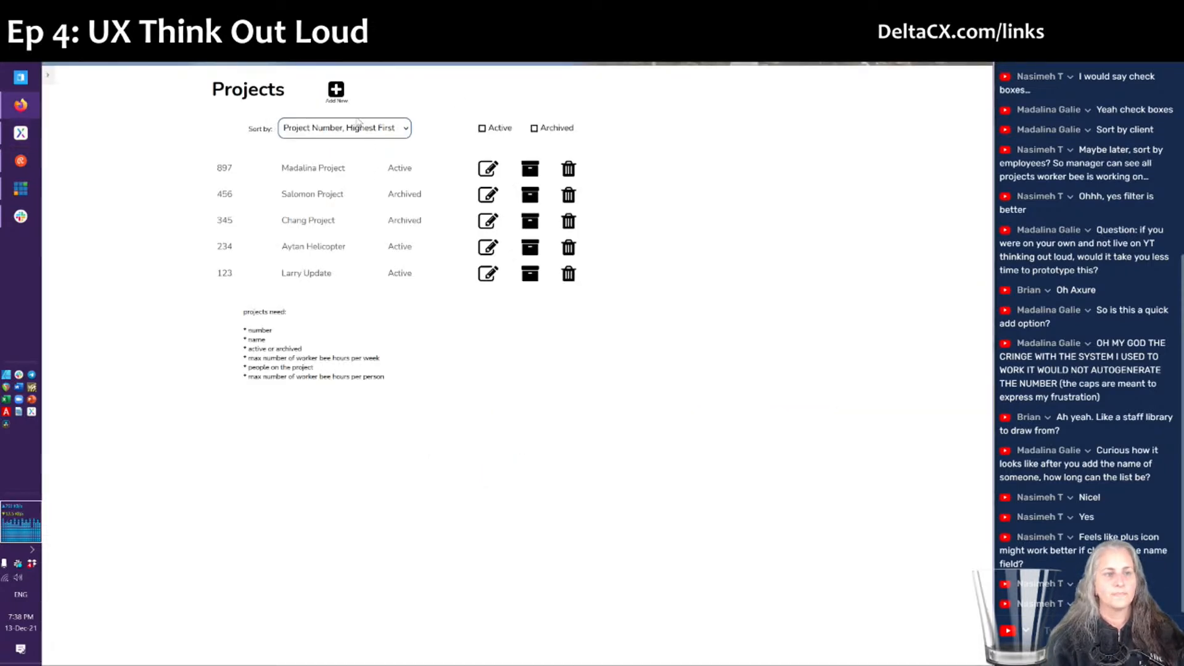
- Verify Add New opens the right-pinned Project Details panel, then switch vMix to the presenter camera view
{"action": "left_click", "coordinate": [335, 95]}
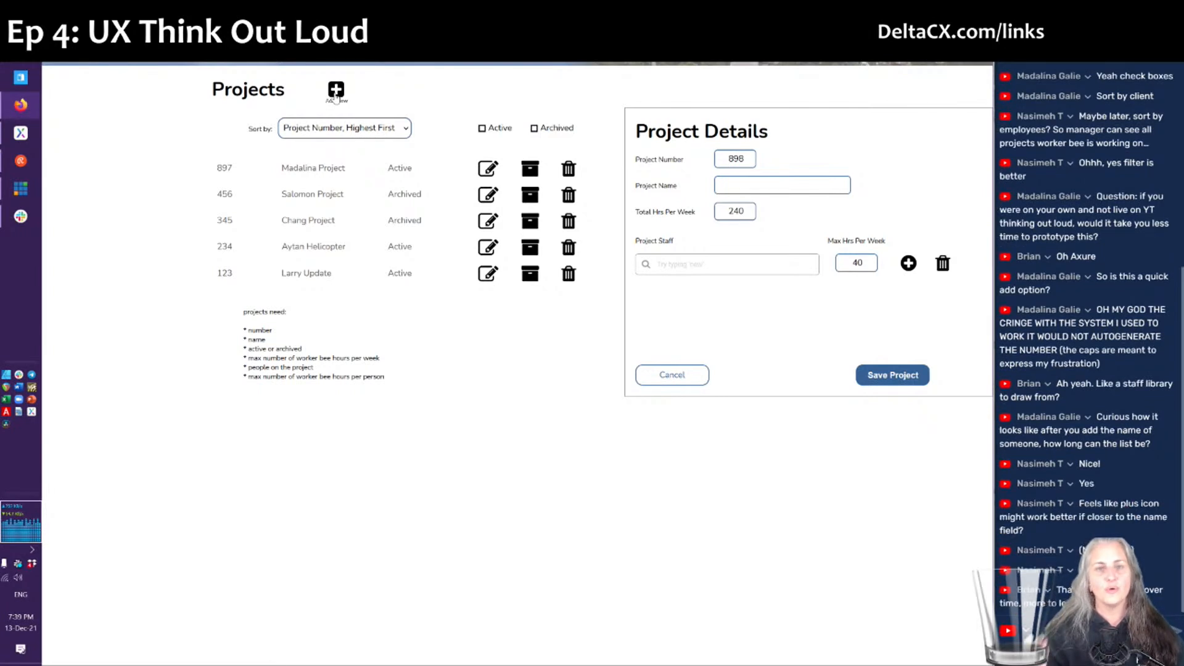
{"action": "key", "text": "alt+Tab"}
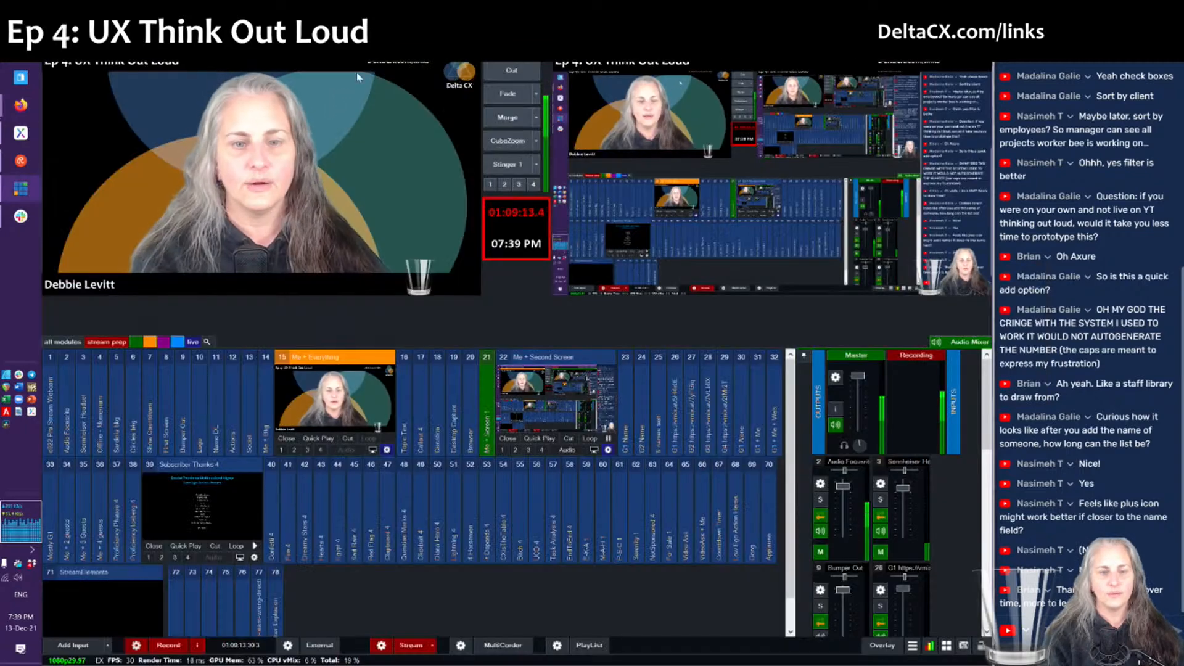
{"action": "left_click", "coordinate": [506, 117]}
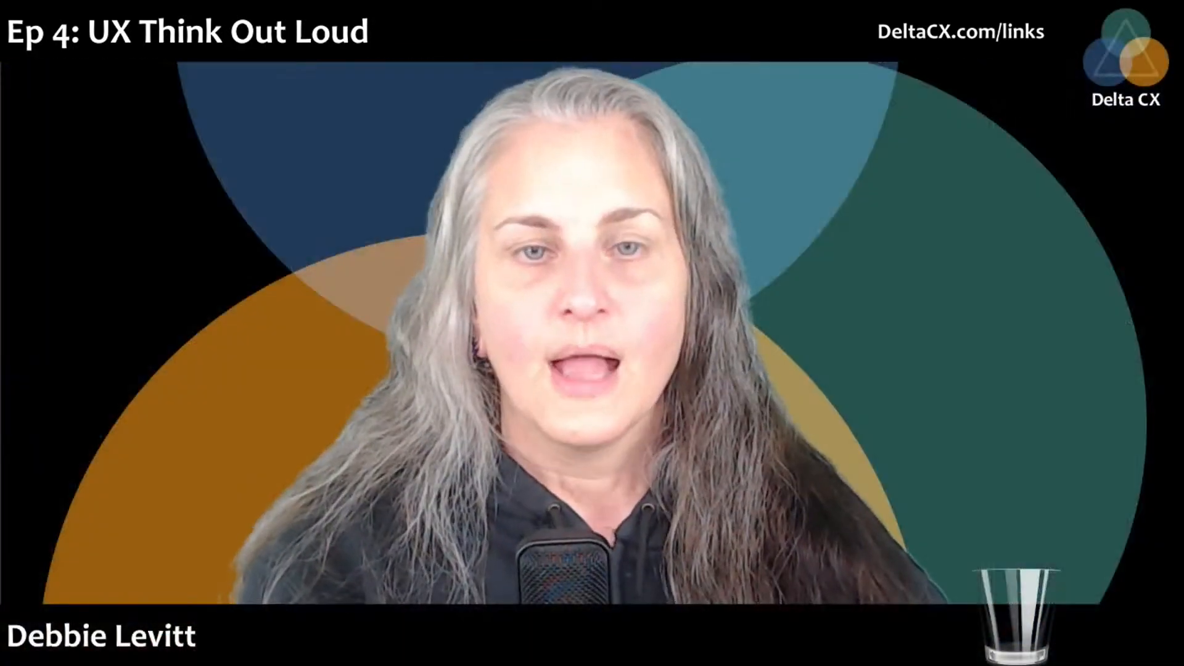